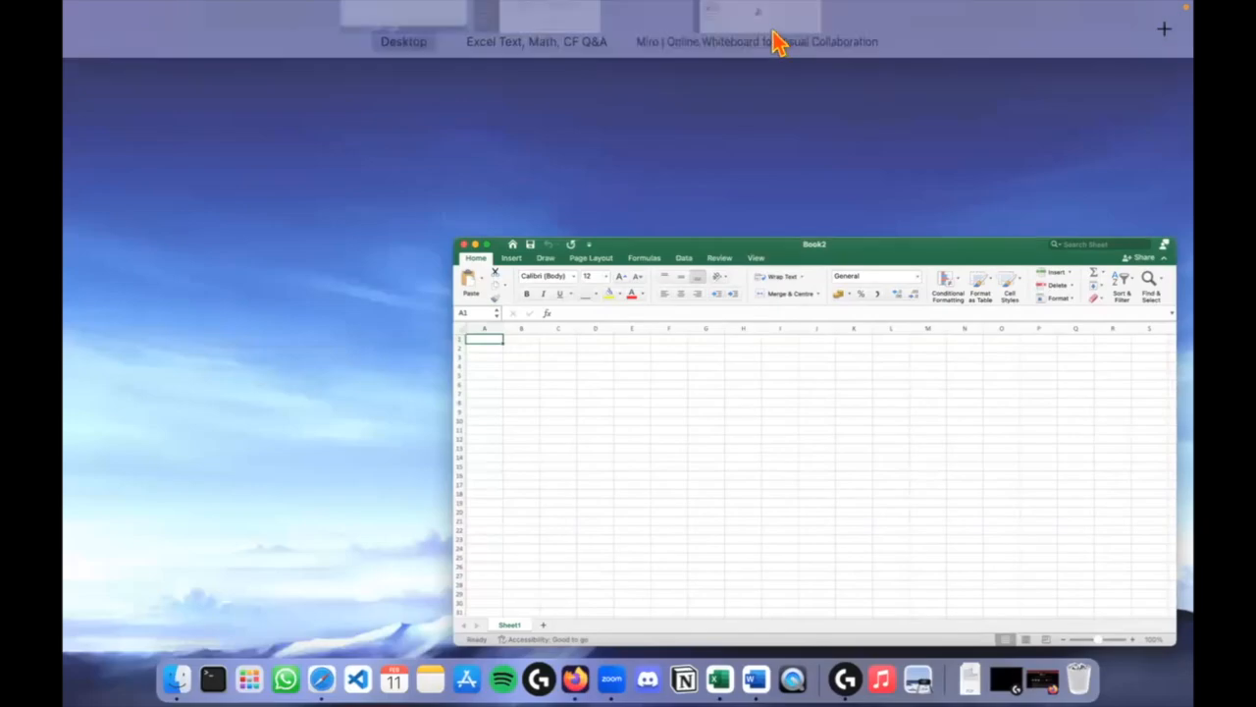
# Step: Switch to Miro, open the "Live Session" board and delete all of its existing content
pyautogui.click(777, 39)
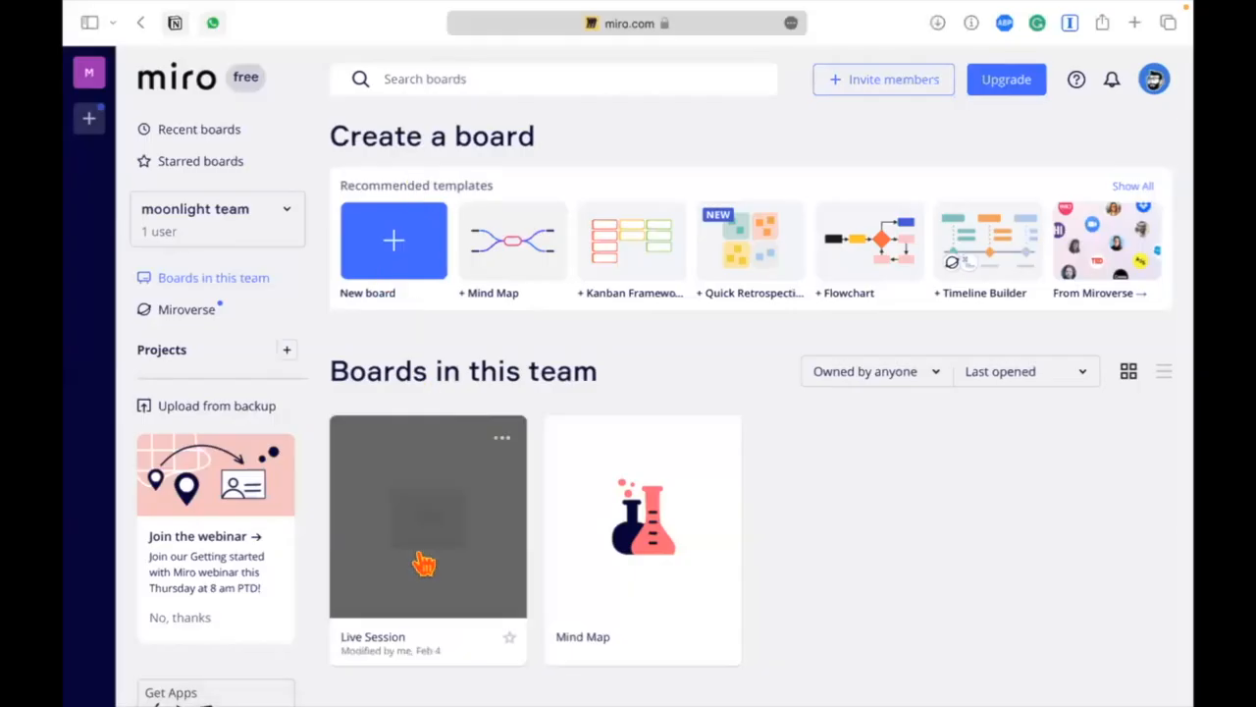
pyautogui.click(418, 559)
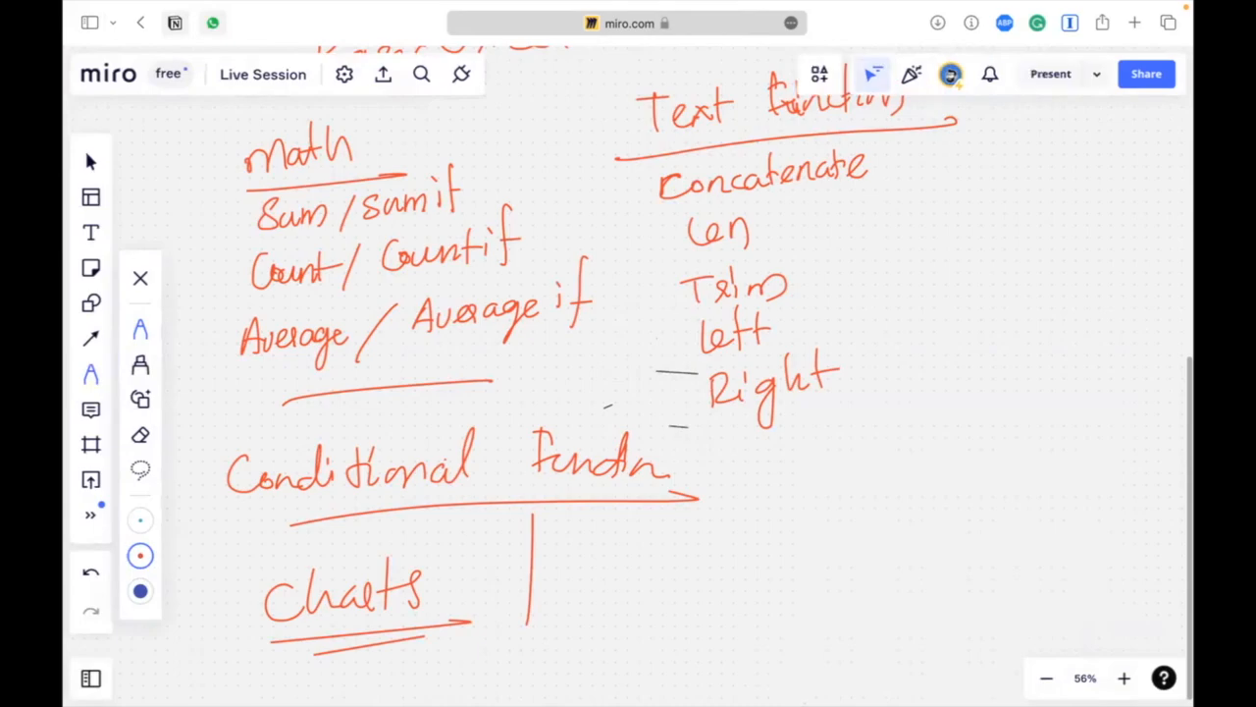
pyautogui.press('super+a')
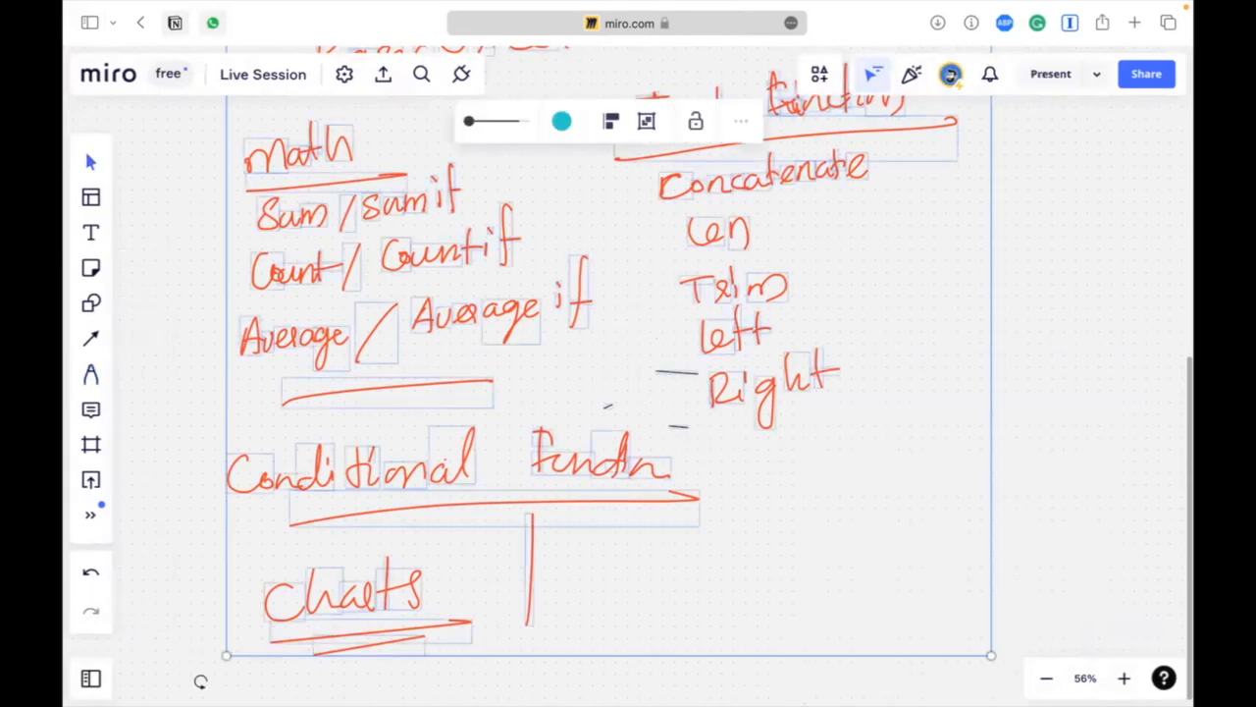
pyautogui.press('Delete')
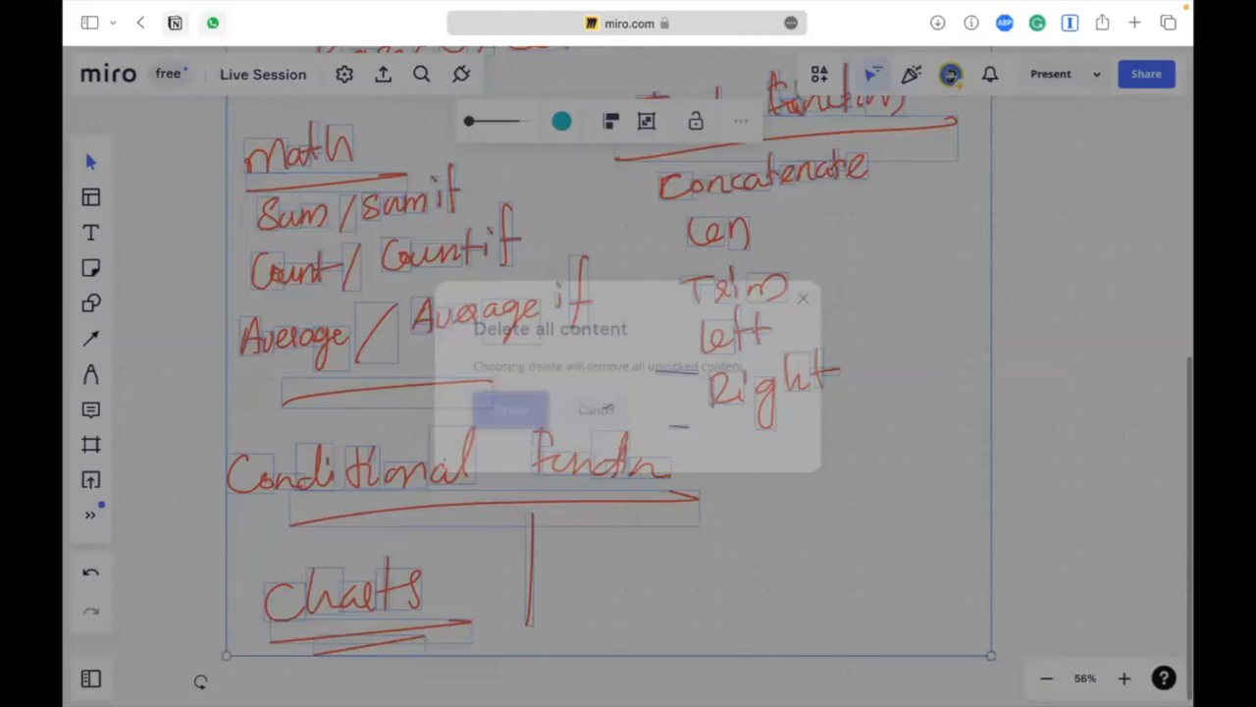
pyautogui.press('Return')
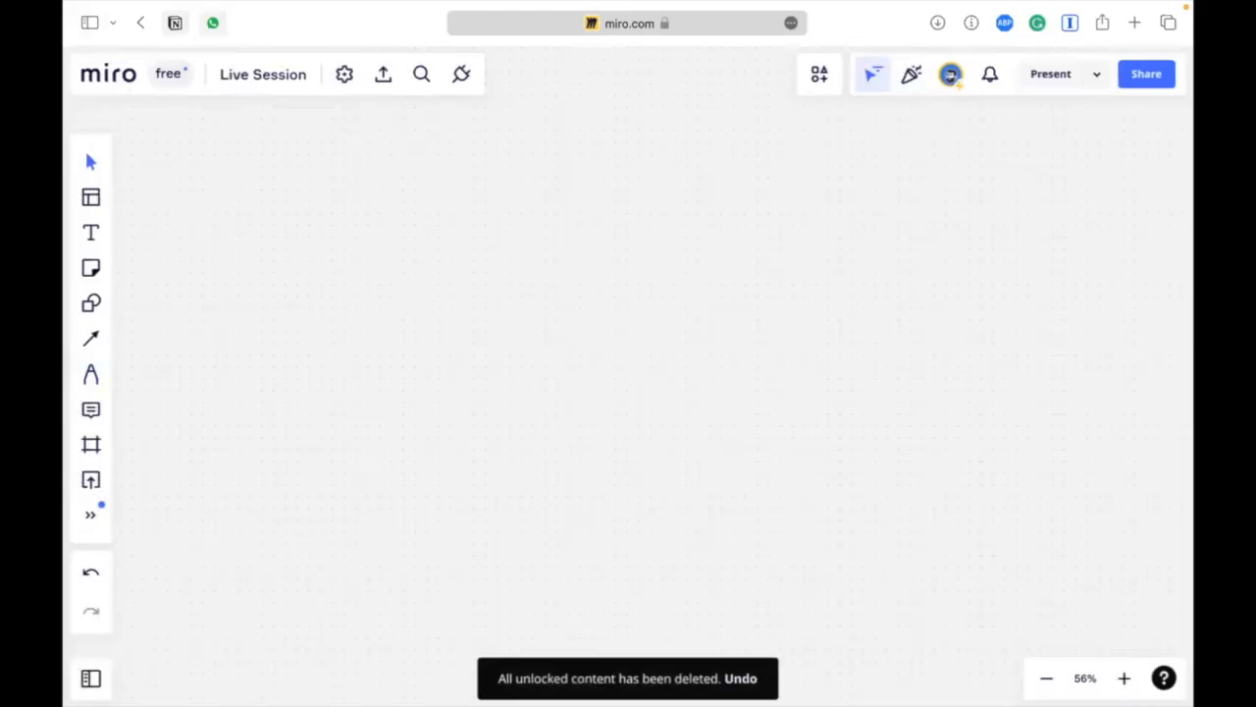
# Step: Handwrite the heading "Data Analysis Toolpak" across the upper part of the board with the pen and underline it
pyautogui.press('p')
pyautogui.moveTo(353, 212)
pyautogui.mouseDown()
pyautogui.moveTo(373, 207)
pyautogui.moveTo(363, 231)
pyautogui.moveTo(419, 226)
pyautogui.mouseUp()
pyautogui.moveTo(434, 177); pyautogui.dragTo(437, 221)
pyautogui.moveTo(421, 200)
pyautogui.mouseDown()
pyautogui.moveTo(475, 222)
pyautogui.moveTo(545, 171)
pyautogui.moveTo(557, 216)
pyautogui.mouseUp()
pyautogui.moveTo(565, 216)
pyautogui.mouseDown()
pyautogui.moveTo(586, 194)
pyautogui.moveTo(626, 210)
pyautogui.mouseUp()
pyautogui.moveTo(636, 164)
pyautogui.mouseDown()
pyautogui.moveTo(643, 280)
pyautogui.moveTo(670, 186)
pyautogui.moveTo(687, 212)
pyautogui.mouseUp()
pyautogui.moveTo(710, 165)
pyautogui.mouseDown()
pyautogui.moveTo(712, 209)
pyautogui.moveTo(724, 212)
pyautogui.mouseUp()
pyautogui.moveTo(805, 179); pyautogui.dragTo(857, 168)
pyautogui.moveTo(832, 174); pyautogui.dragTo(826, 216)
pyautogui.moveTo(860, 195)
pyautogui.mouseDown()
pyautogui.moveTo(849, 210)
pyautogui.moveTo(875, 209)
pyautogui.mouseUp()
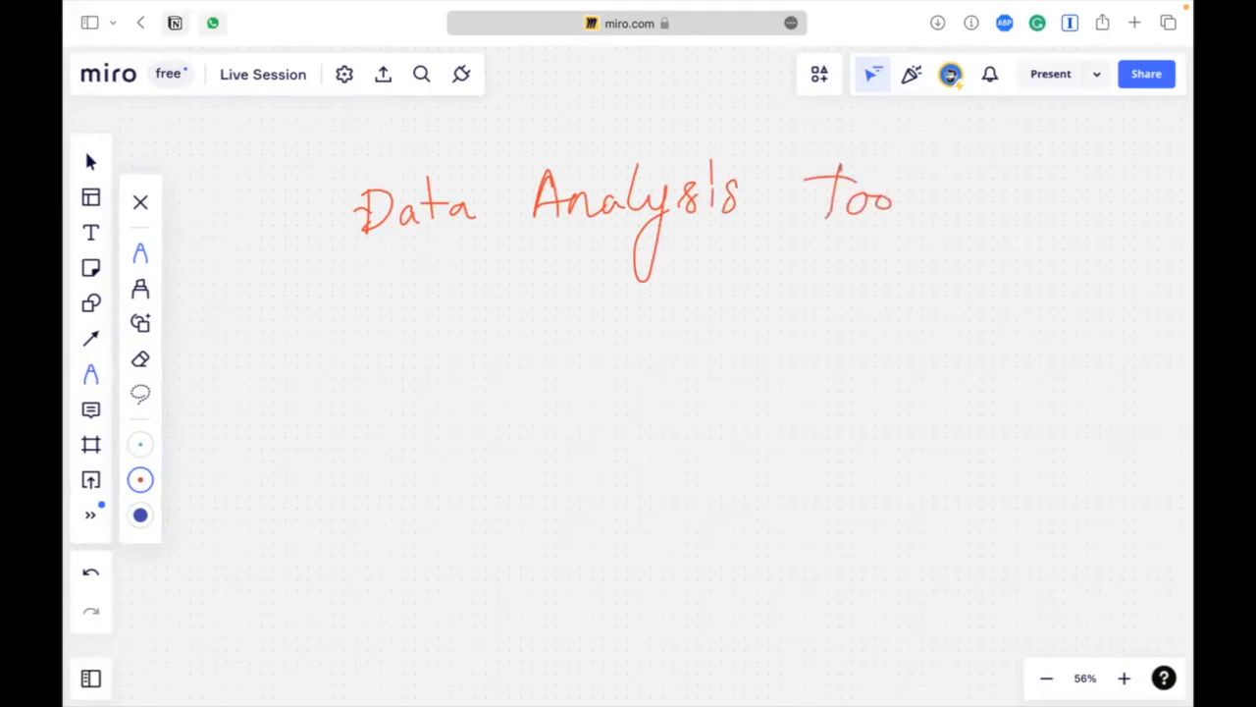
pyautogui.moveTo(912, 153); pyautogui.dragTo(906, 214)
pyautogui.moveTo(929, 183)
pyautogui.mouseDown()
pyautogui.moveTo(918, 245)
pyautogui.moveTo(923, 216)
pyautogui.mouseUp()
pyautogui.moveTo(973, 191); pyautogui.dragTo(978, 208)
pyautogui.moveTo(995, 153); pyautogui.dragTo(989, 208)
pyautogui.moveTo(1021, 169); pyautogui.dragTo(1025, 206)
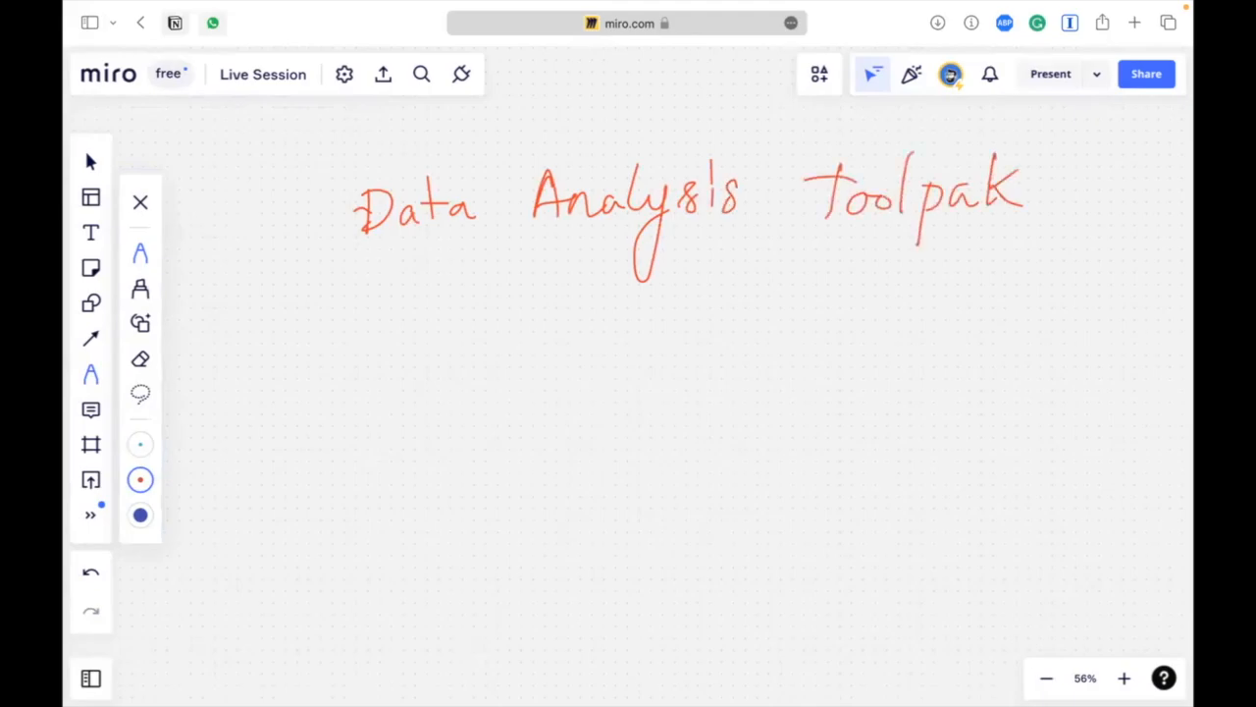
pyautogui.moveTo(398, 241); pyautogui.dragTo(977, 265)
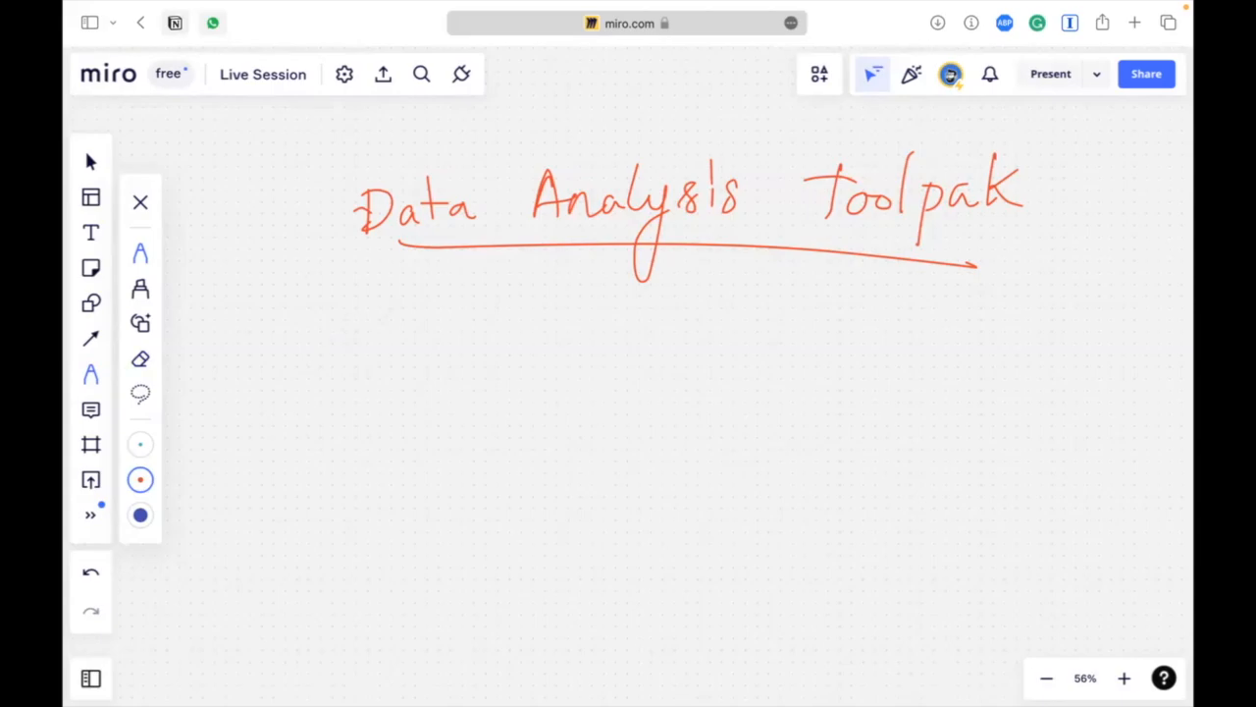
# Step: Handwrite "Excel" below the heading and put the label "Mod 1:" in front of it
pyautogui.moveTo(330, 302)
pyautogui.mouseDown()
pyautogui.moveTo(356, 339)
pyautogui.moveTo(344, 296)
pyautogui.mouseUp()
pyautogui.moveTo(318, 323); pyautogui.dragTo(379, 338)
pyautogui.moveTo(379, 312); pyautogui.dragTo(357, 340)
pyautogui.moveTo(405, 316); pyautogui.dragTo(395, 333)
pyautogui.moveTo(416, 325); pyautogui.dragTo(437, 332)
pyautogui.moveTo(457, 286); pyautogui.dragTo(457, 336)
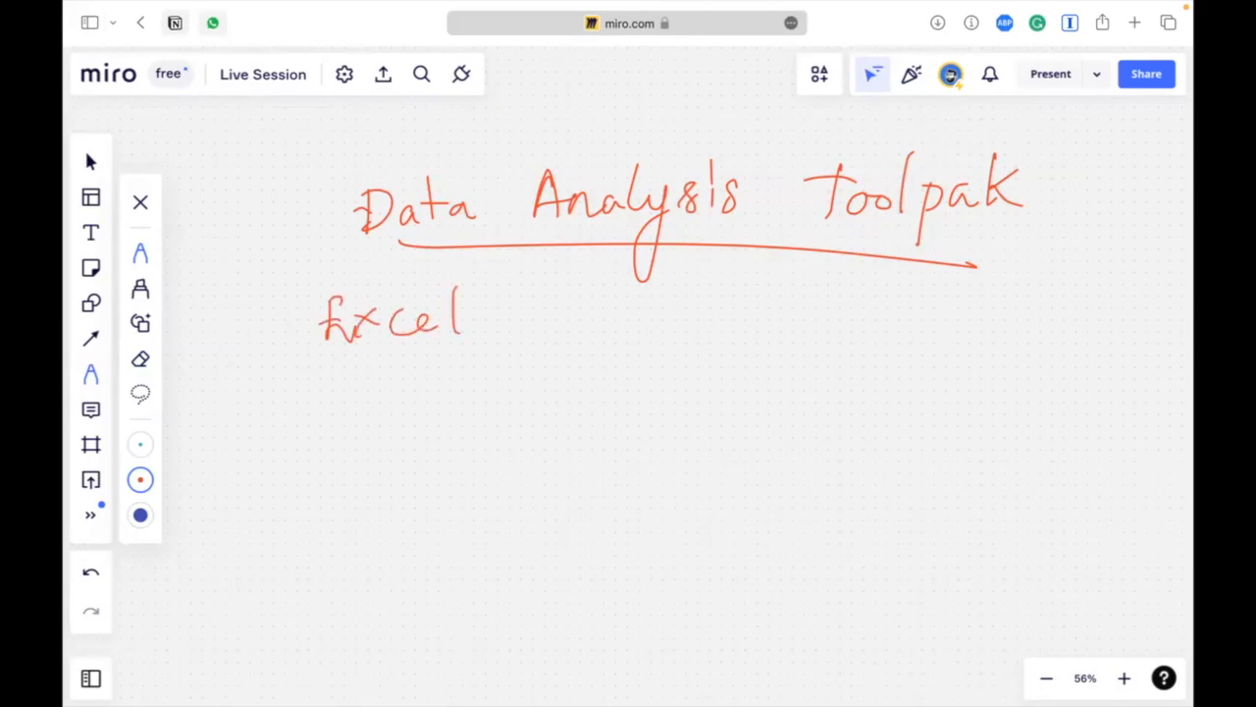
pyautogui.moveTo(200, 346); pyautogui.dragTo(235, 336)
pyautogui.click(281, 326)
pyautogui.click(281, 341)
pyautogui.moveTo(243, 332)
pyautogui.mouseDown()
pyautogui.moveTo(257, 296)
pyautogui.moveTo(271, 353)
pyautogui.mouseUp()
# Step: Handwrite the label "Mod 2:" directly below "Mod 1:"
pyautogui.moveTo(194, 431); pyautogui.dragTo(237, 414)
pyautogui.moveTo(255, 414); pyautogui.dragTo(259, 388)
pyautogui.moveTo(275, 397); pyautogui.dragTo(295, 423)
pyautogui.click(319, 405)
pyautogui.click(320, 417)
pyautogui.moveTo(343, 389)
pyautogui.mouseDown()
pyautogui.moveTo(345, 428)
pyautogui.moveTo(343, 410)
pyautogui.mouseUp()
pyautogui.moveTo(360, 402); pyautogui.dragTo(373, 445)
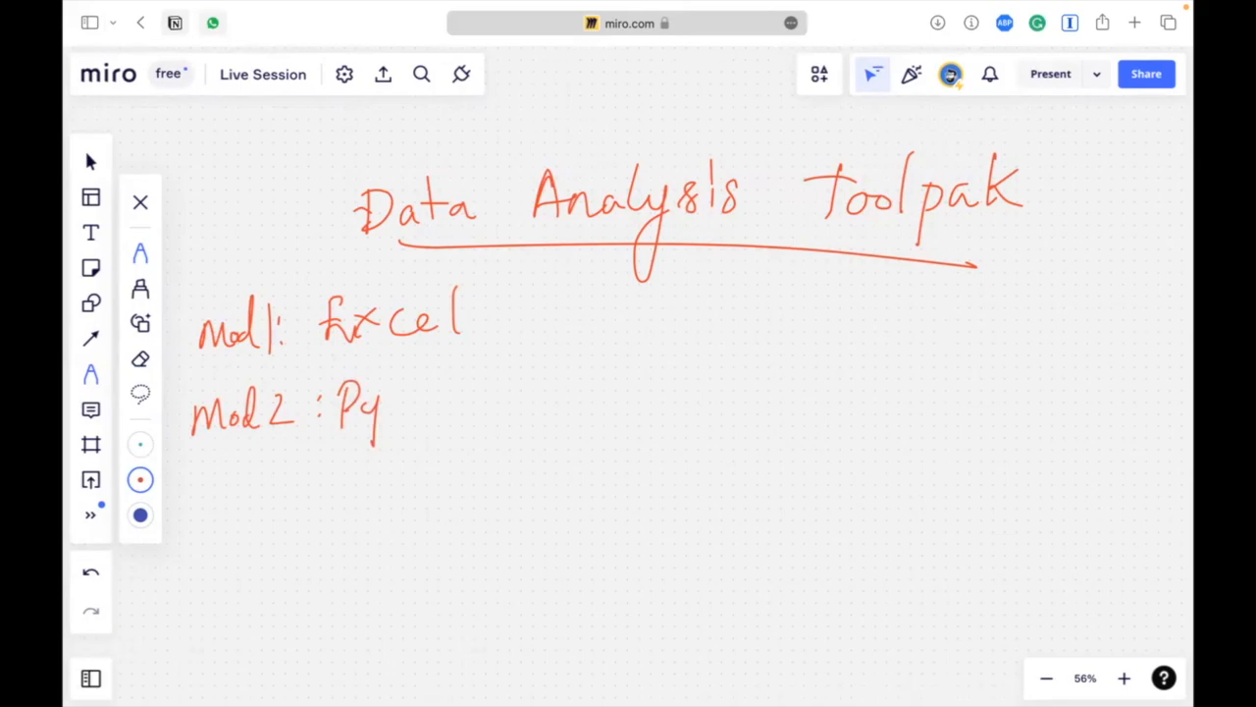
pyautogui.click(400, 93)
pyautogui.moveTo(343, 393)
pyautogui.mouseDown()
pyautogui.moveTo(377, 432)
pyautogui.moveTo(367, 409)
pyautogui.moveTo(404, 392)
pyautogui.mouseUp()
# Step: Handwrite "SQL" beside the "Mod 2:" label and add the line "Mod 3: Python" below it
pyautogui.press('p')
pyautogui.moveTo(410, 406); pyautogui.dragTo(471, 415)
pyautogui.moveTo(201, 504); pyautogui.dragTo(231, 501)
pyautogui.moveTo(242, 483)
pyautogui.mouseDown()
pyautogui.moveTo(284, 497)
pyautogui.moveTo(326, 472)
pyautogui.mouseUp()
pyautogui.moveTo(326, 484); pyautogui.dragTo(367, 503)
pyautogui.moveTo(367, 455); pyautogui.dragTo(378, 471)
pyautogui.moveTo(388, 469); pyautogui.dragTo(396, 514)
pyautogui.moveTo(420, 437)
pyautogui.mouseDown()
pyautogui.moveTo(418, 490)
pyautogui.moveTo(438, 457)
pyautogui.mouseUp()
pyautogui.moveTo(432, 441)
pyautogui.mouseDown()
pyautogui.moveTo(430, 490)
pyautogui.moveTo(481, 471)
pyautogui.mouseUp()
pyautogui.moveTo(484, 491); pyautogui.dragTo(496, 490)
# Step: Handwrite "Mod 4: Statistical" below the "Mod 3" line
pyautogui.moveTo(196, 577)
pyautogui.mouseDown()
pyautogui.moveTo(206, 550)
pyautogui.moveTo(232, 575)
pyautogui.mouseUp()
pyautogui.moveTo(247, 558); pyautogui.dragTo(267, 568)
pyautogui.moveTo(306, 522); pyautogui.dragTo(316, 552)
pyautogui.moveTo(301, 539); pyautogui.dragTo(303, 570)
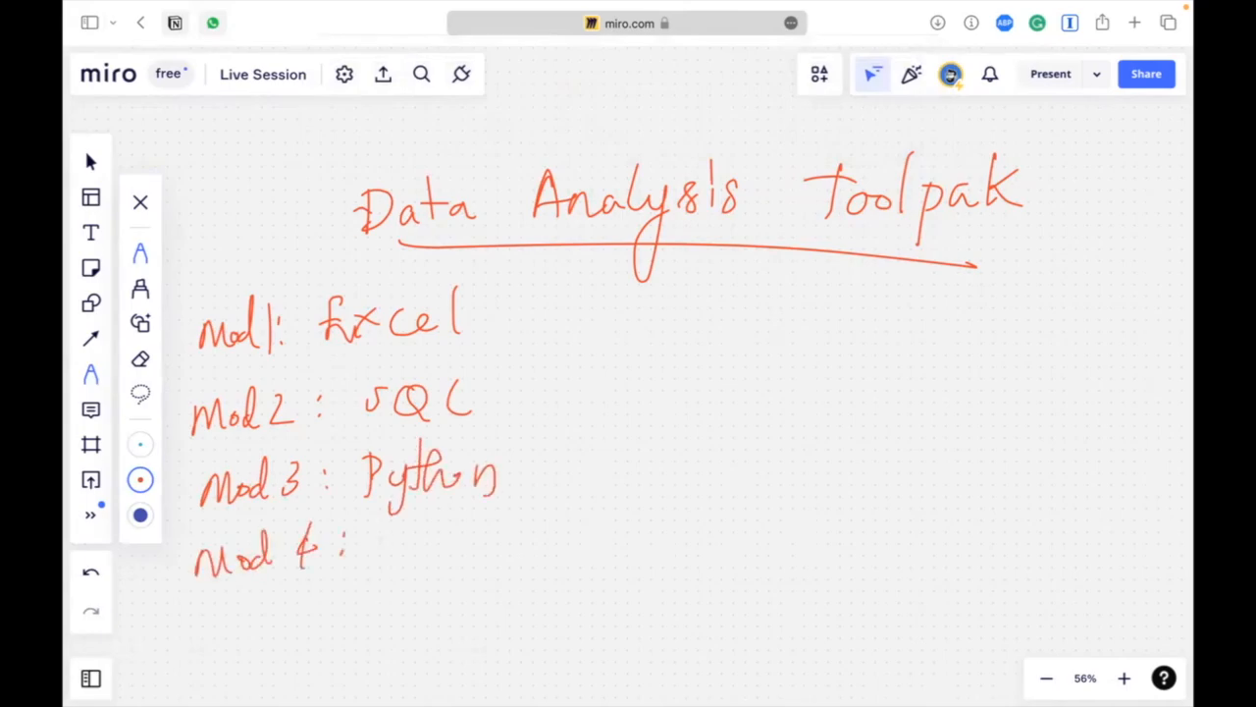
pyautogui.moveTo(404, 522); pyautogui.dragTo(385, 556)
pyautogui.moveTo(418, 512)
pyautogui.mouseDown()
pyautogui.moveTo(416, 552)
pyautogui.moveTo(440, 534)
pyautogui.mouseUp()
pyautogui.moveTo(445, 536)
pyautogui.mouseDown()
pyautogui.moveTo(436, 549)
pyautogui.moveTo(447, 541)
pyautogui.mouseUp()
pyautogui.moveTo(459, 511); pyautogui.dragTo(465, 554)
pyautogui.moveTo(487, 537); pyautogui.dragTo(476, 553)
pyautogui.moveTo(502, 501); pyautogui.dragTo(498, 555)
pyautogui.moveTo(481, 526)
pyautogui.mouseDown()
pyautogui.moveTo(532, 520)
pyautogui.moveTo(544, 556)
pyautogui.mouseUp()
pyautogui.moveTo(573, 542)
pyautogui.mouseDown()
pyautogui.moveTo(563, 554)
pyautogui.moveTo(591, 551)
pyautogui.mouseUp()
pyautogui.moveTo(608, 509); pyautogui.dragTo(601, 556)
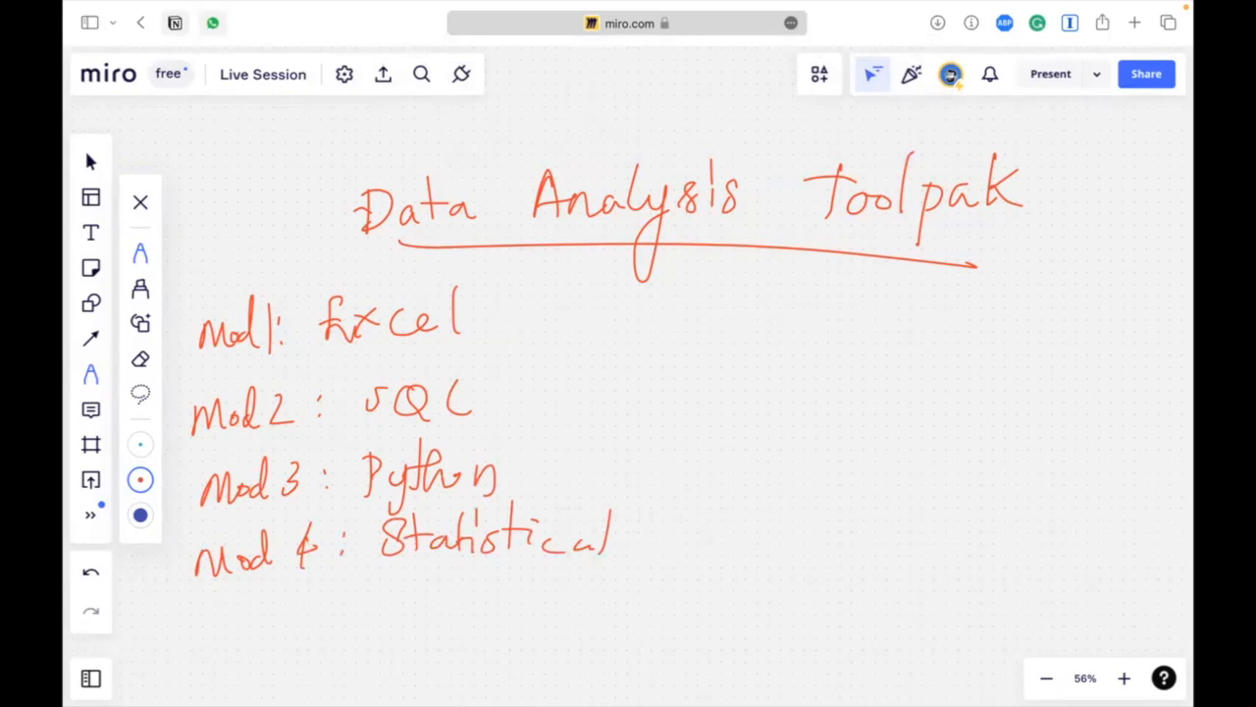
pyautogui.moveTo(587, 532); pyautogui.dragTo(566, 558)
# Step: Add "& Hypothesis" after "Statistical" and draw a loop around the "Mod 4" label
pyautogui.moveTo(677, 514); pyautogui.dragTo(656, 564)
pyautogui.moveTo(687, 481)
pyautogui.mouseDown()
pyautogui.moveTo(685, 509)
pyautogui.moveTo(723, 536)
pyautogui.mouseUp()
pyautogui.moveTo(705, 526)
pyautogui.mouseDown()
pyautogui.moveTo(743, 520)
pyautogui.moveTo(742, 538)
pyautogui.mouseUp()
pyautogui.moveTo(763, 518)
pyautogui.mouseDown()
pyautogui.moveTo(752, 555)
pyautogui.moveTo(775, 562)
pyautogui.mouseUp()
pyautogui.moveTo(779, 530); pyautogui.dragTo(812, 530)
pyautogui.moveTo(830, 484); pyautogui.dragTo(826, 532)
pyautogui.moveTo(820, 508); pyautogui.dragTo(842, 507)
pyautogui.moveTo(845, 491)
pyautogui.mouseDown()
pyautogui.moveTo(855, 528)
pyautogui.moveTo(899, 518)
pyautogui.moveTo(924, 532)
pyautogui.mouseUp()
pyautogui.moveTo(923, 515); pyautogui.dragTo(940, 544)
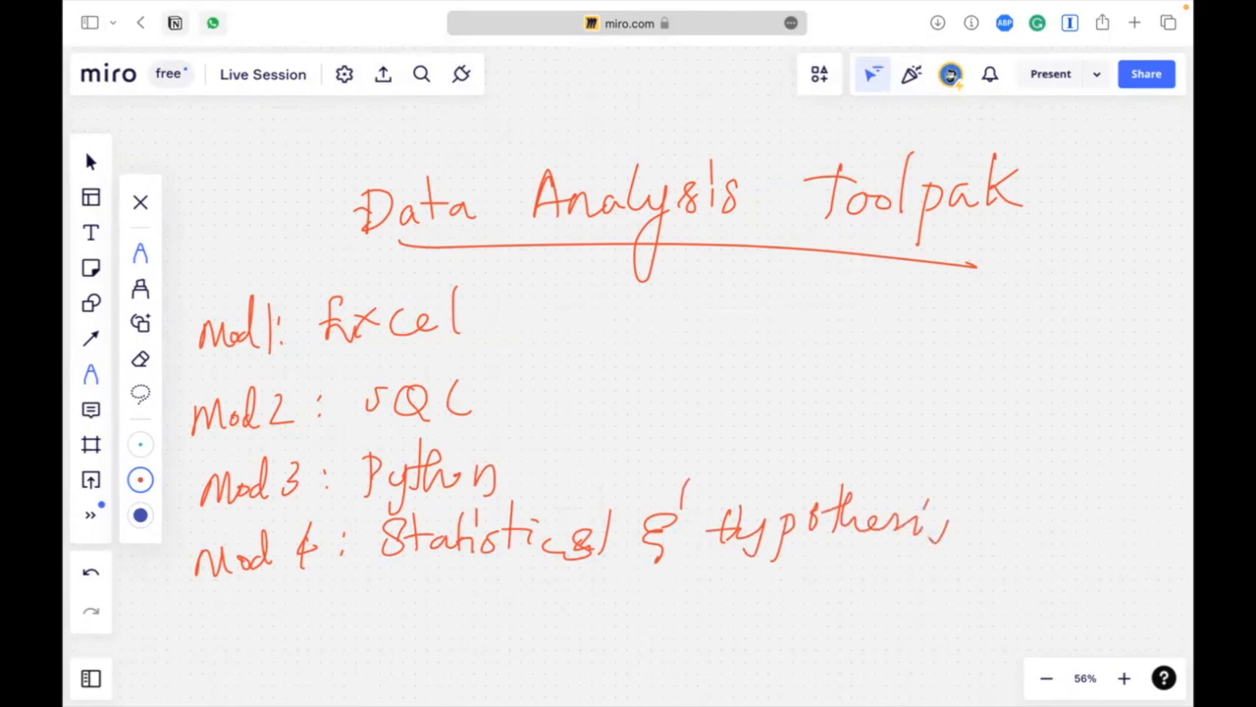
pyautogui.moveTo(212, 526)
pyautogui.mouseDown()
pyautogui.moveTo(173, 585)
pyautogui.moveTo(347, 567)
pyautogui.moveTo(278, 517)
pyautogui.moveTo(203, 536)
pyautogui.mouseUp()
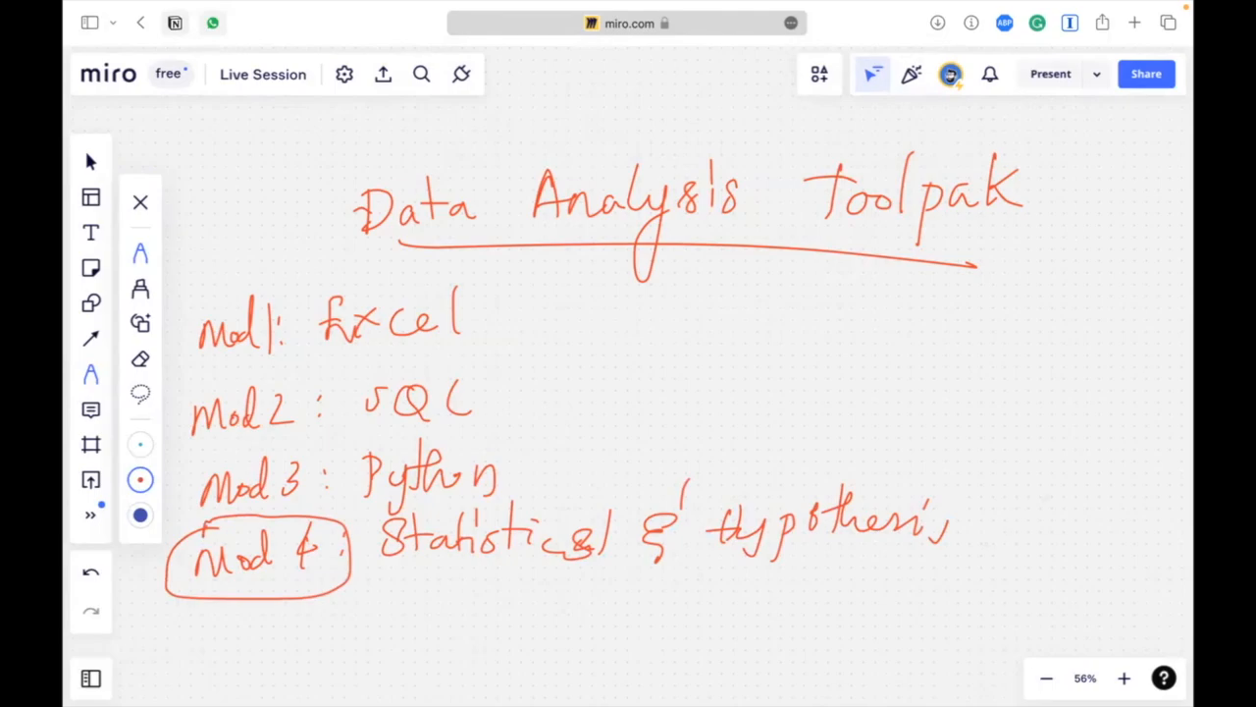
# Step: Handwrite the example topics "Std", "Var", "T test" and "ANOVA" in a column beside "Hypothesis"
pyautogui.moveTo(1033, 483)
pyautogui.mouseDown()
pyautogui.moveTo(1046, 498)
pyautogui.moveTo(1056, 491)
pyautogui.moveTo(1025, 498)
pyautogui.mouseUp()
pyautogui.moveTo(1067, 463); pyautogui.dragTo(1060, 503)
pyautogui.moveTo(1058, 490); pyautogui.dragTo(1106, 506)
pyautogui.moveTo(1033, 532); pyautogui.dragTo(1058, 535)
pyautogui.moveTo(1074, 542)
pyautogui.mouseDown()
pyautogui.moveTo(1078, 557)
pyautogui.moveTo(1091, 541)
pyautogui.mouseUp()
pyautogui.click(1108, 546)
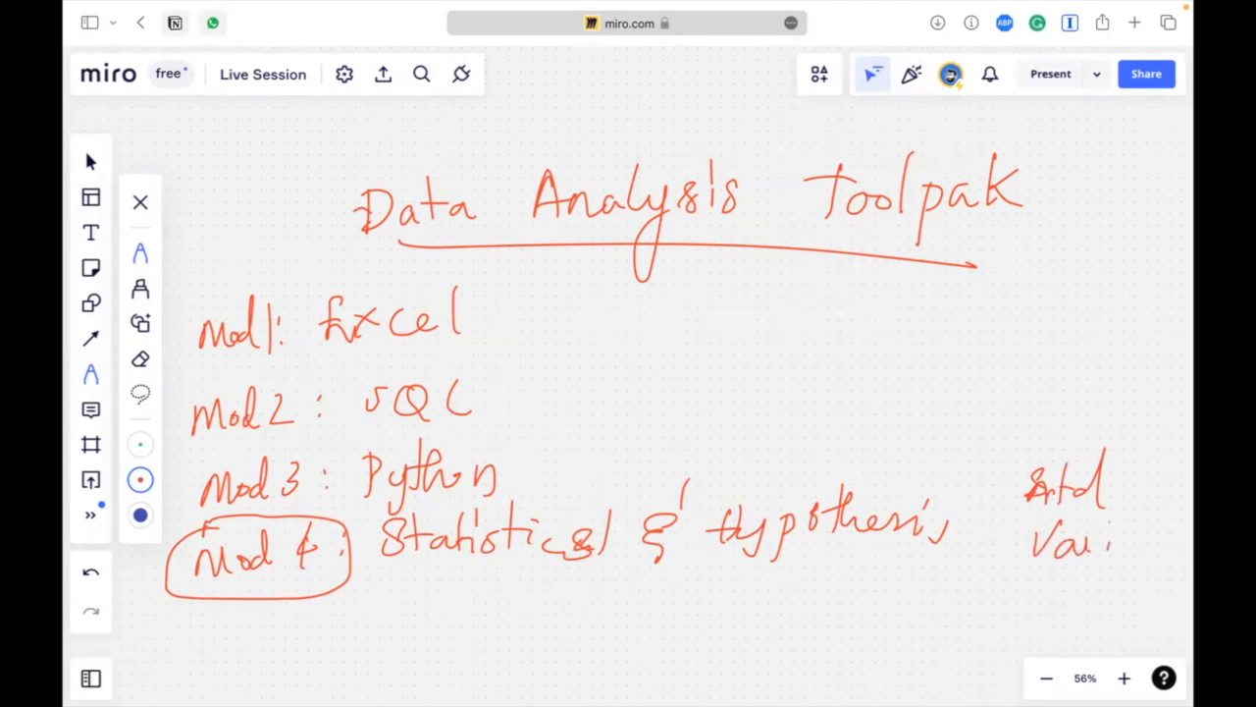
pyautogui.moveTo(991, 579); pyautogui.dragTo(991, 607)
pyautogui.moveTo(979, 581)
pyautogui.mouseDown()
pyautogui.moveTo(1016, 583)
pyautogui.moveTo(1050, 606)
pyautogui.moveTo(1054, 588)
pyautogui.mouseUp()
pyautogui.moveTo(1058, 603)
pyautogui.mouseDown()
pyautogui.moveTo(1085, 601)
pyautogui.moveTo(1080, 613)
pyautogui.mouseUp()
pyautogui.moveTo(1111, 571); pyautogui.dragTo(1107, 614)
pyautogui.moveTo(1105, 595); pyautogui.dragTo(1123, 592)
pyautogui.moveTo(986, 618)
pyautogui.mouseDown()
pyautogui.moveTo(983, 646)
pyautogui.moveTo(1011, 634)
pyautogui.mouseUp()
pyautogui.moveTo(999, 648); pyautogui.dragTo(1007, 626)
pyautogui.moveTo(1021, 648)
pyautogui.mouseDown()
pyautogui.moveTo(1032, 624)
pyautogui.moveTo(1074, 647)
pyautogui.mouseUp()
pyautogui.moveTo(1075, 628)
pyautogui.mouseDown()
pyautogui.moveTo(1089, 648)
pyautogui.moveTo(1101, 628)
pyautogui.mouseUp()
pyautogui.moveTo(1087, 636); pyautogui.dragTo(1116, 634)
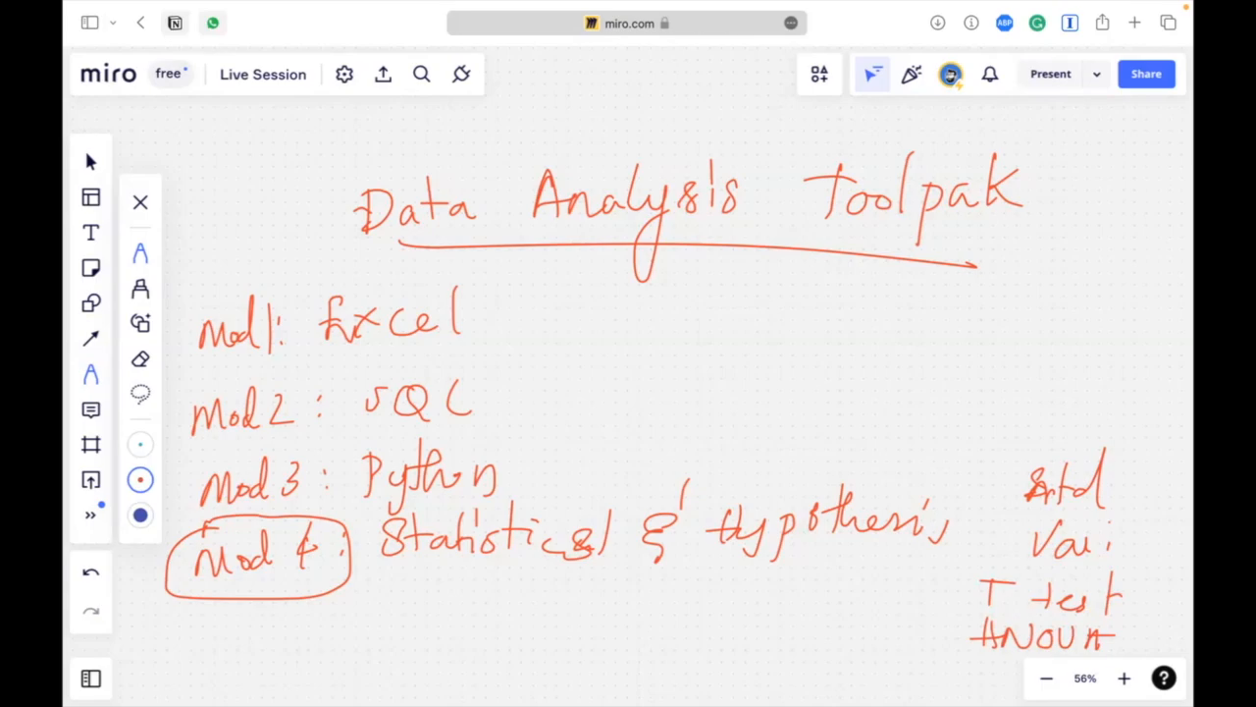
# Step: Erase the "Std", "Var", "T test" and "ANOVA" notes and underline "Statistical" in the Mod 4 line
pyautogui.press('p')
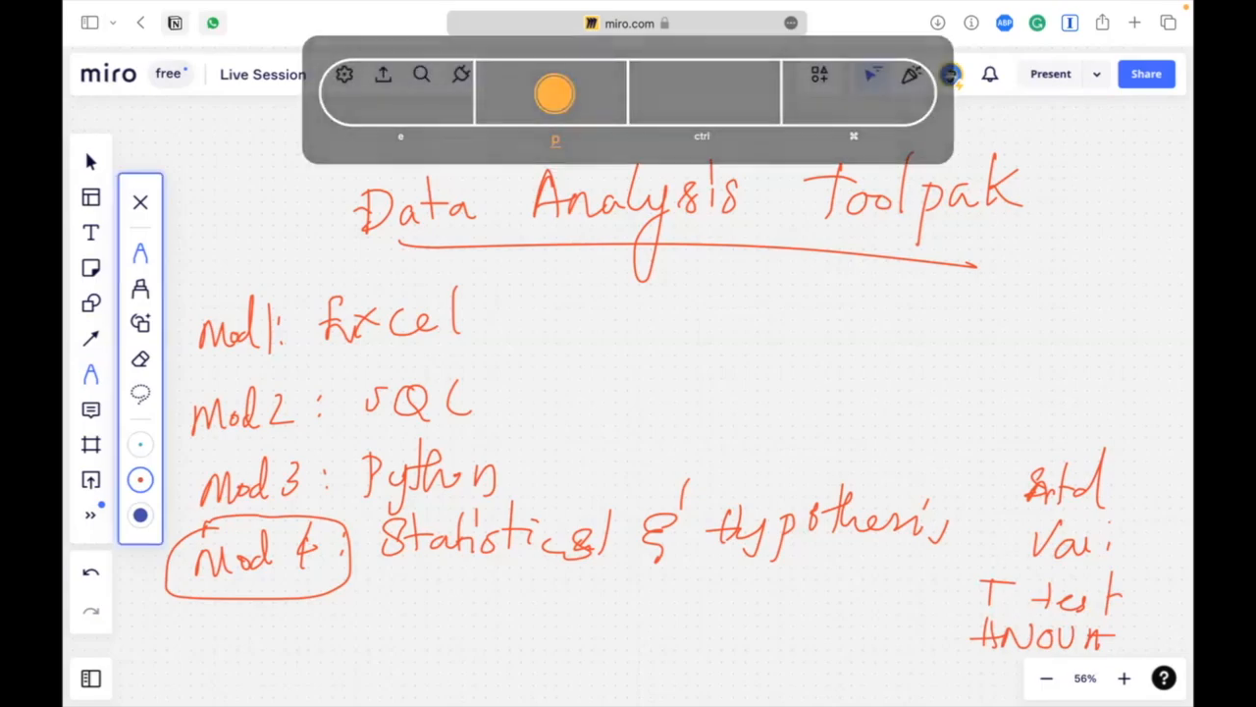
pyautogui.moveTo(1064, 483); pyautogui.dragTo(1029, 556)
pyautogui.press('e')
pyautogui.moveTo(1083, 481)
pyautogui.mouseDown()
pyautogui.moveTo(1060, 560)
pyautogui.moveTo(1036, 534)
pyautogui.mouseUp()
pyautogui.moveTo(999, 607); pyautogui.dragTo(1058, 607)
pyautogui.moveTo(981, 636); pyautogui.dragTo(1161, 630)
pyautogui.moveTo(1119, 549)
pyautogui.mouseDown()
pyautogui.moveTo(1089, 589)
pyautogui.moveTo(981, 595)
pyautogui.mouseUp()
pyautogui.press('p')
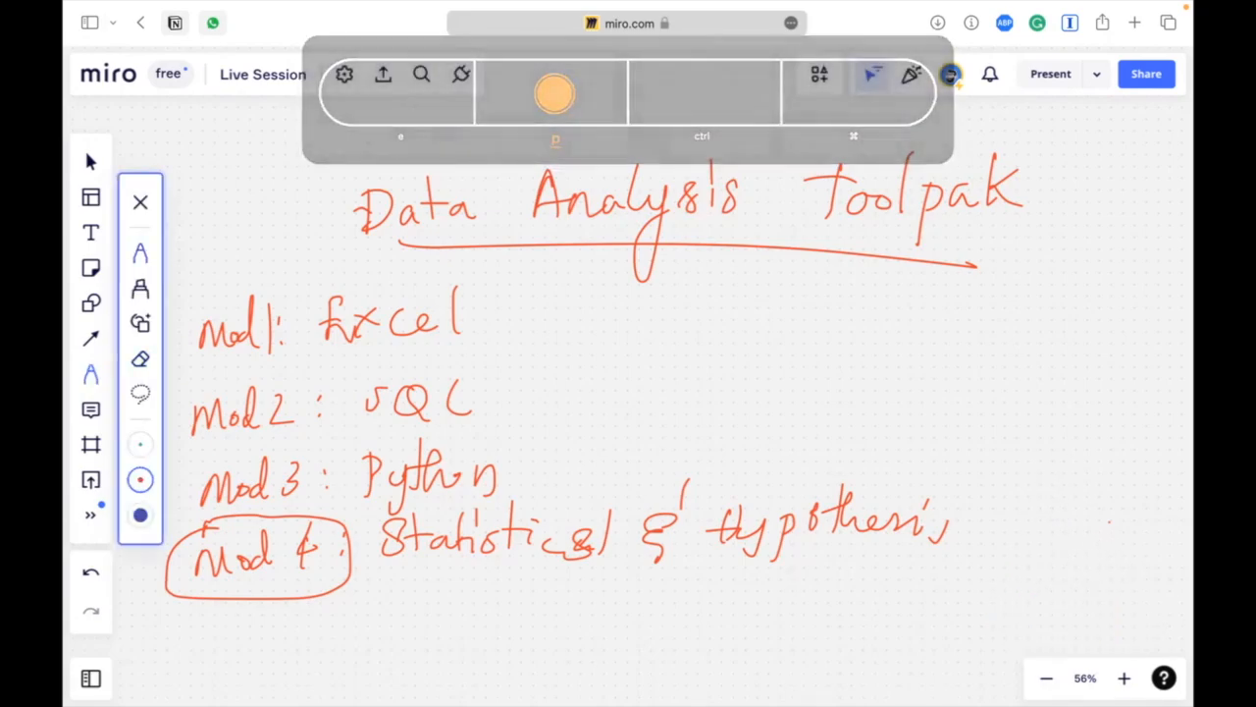
pyautogui.moveTo(396, 579); pyautogui.dragTo(614, 592)
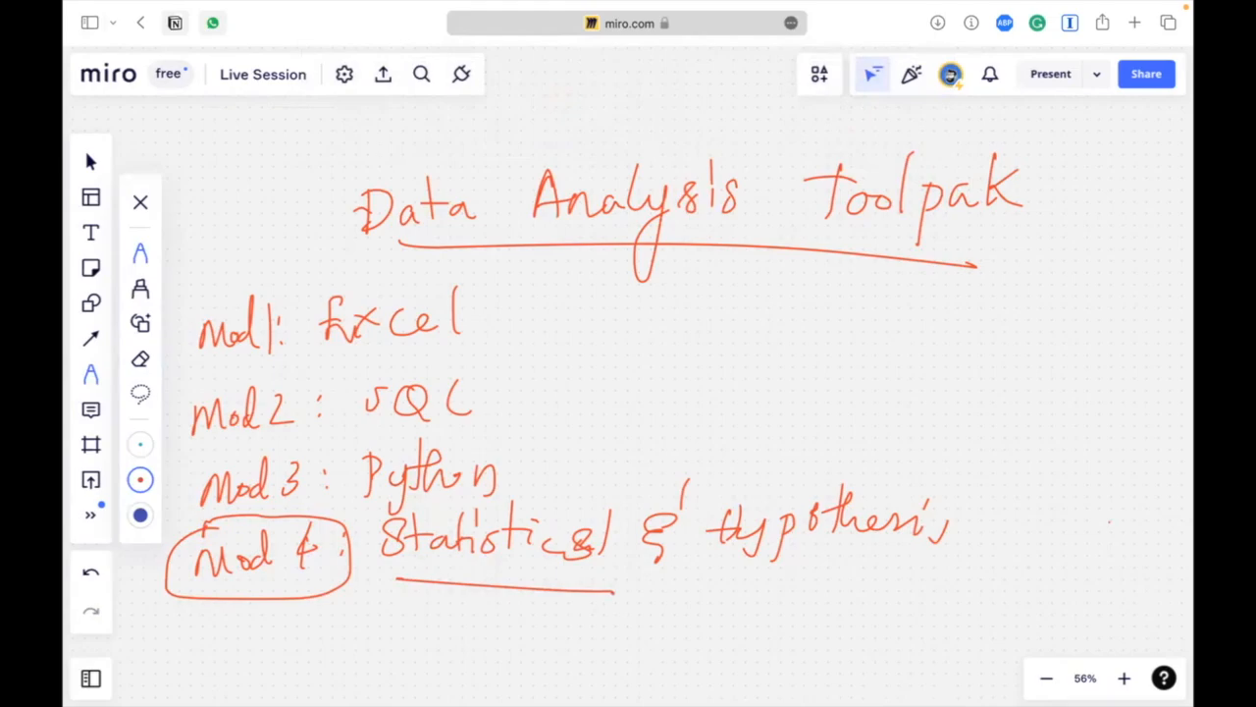
# Step: Select all the handwriting on the board and delete it
pyautogui.scroll(5, 630, 373)
pyautogui.press('super+a')
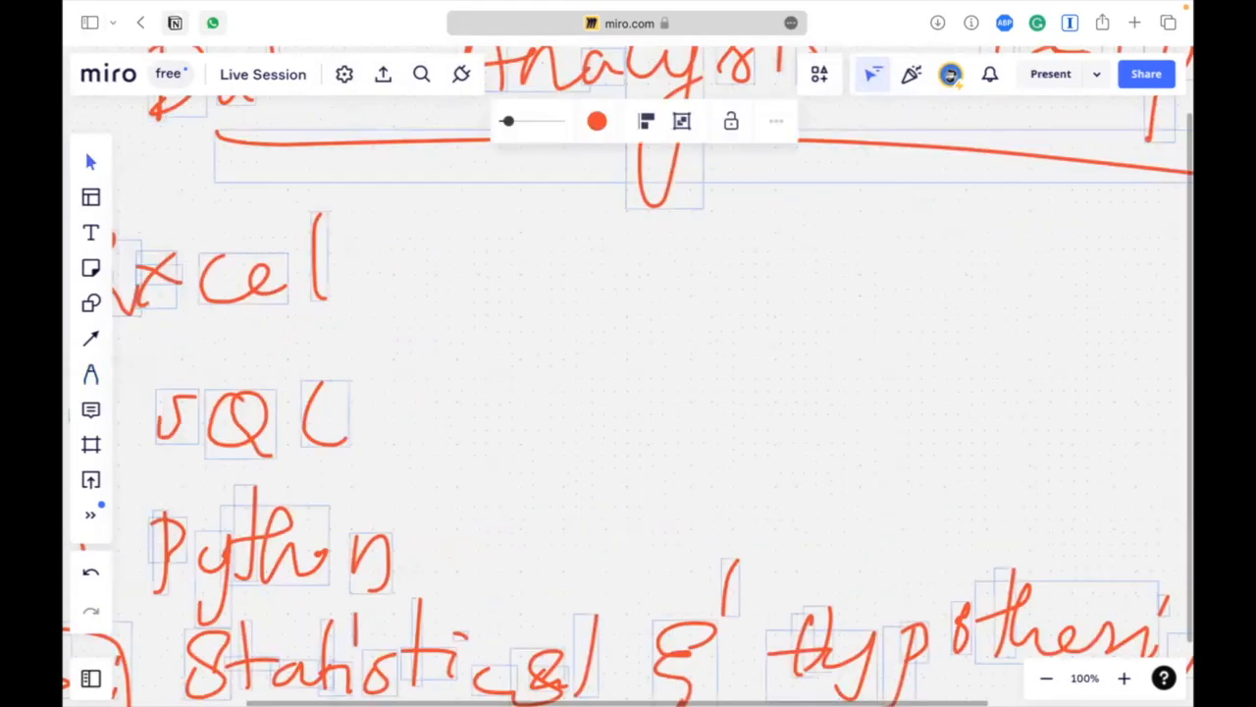
pyautogui.press('BackSpace')
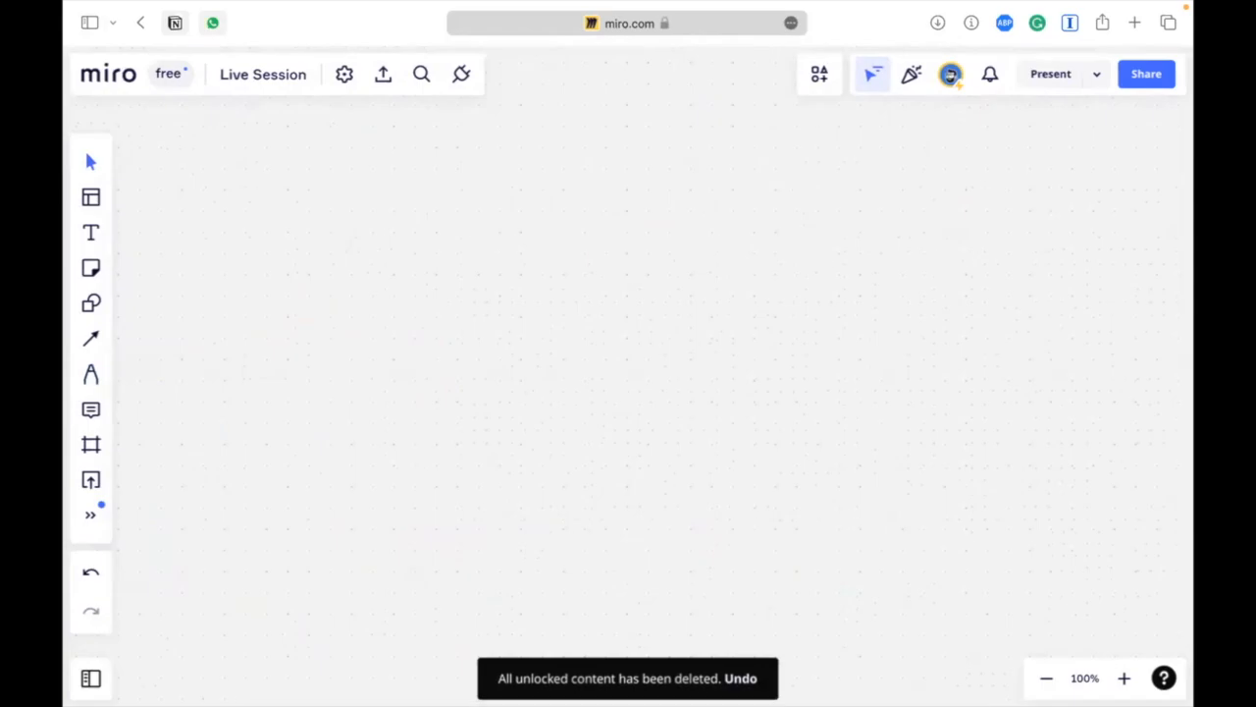
# Step: Handwrite the bullet "– 13K Rows & 16 Columns" on the empty board and underline its middle part
pyautogui.press('p')
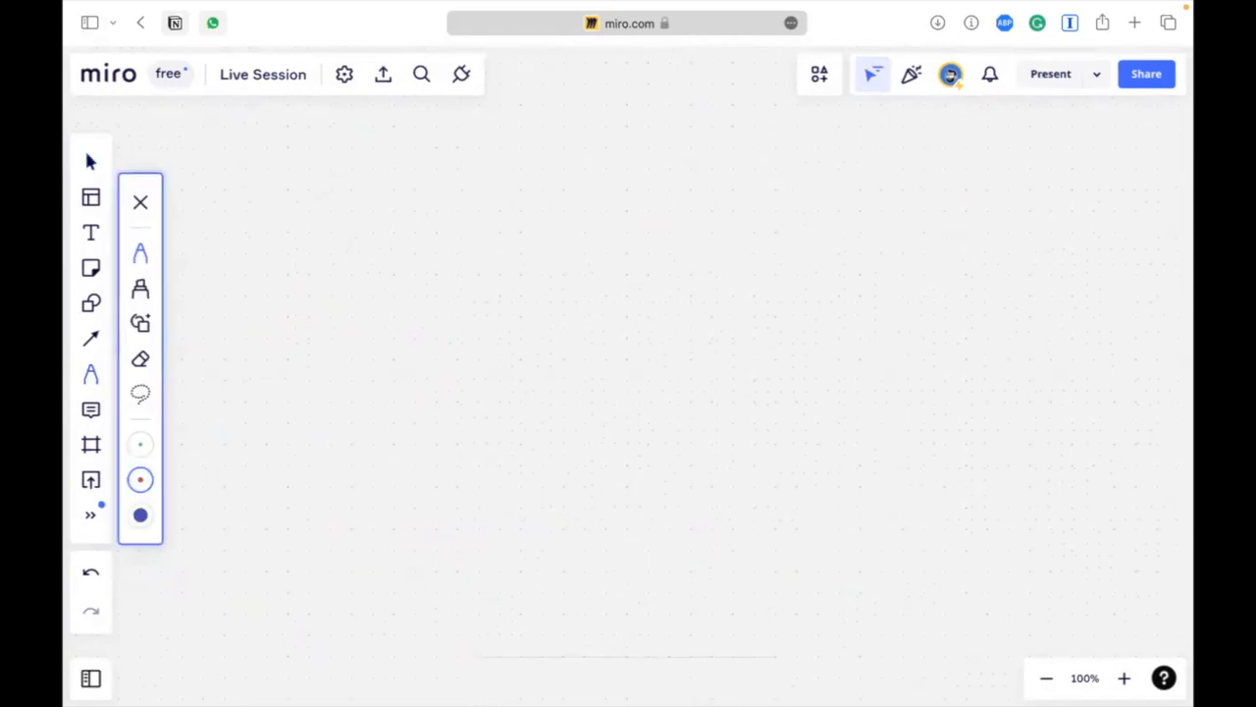
pyautogui.moveTo(285, 198); pyautogui.dragTo(315, 198)
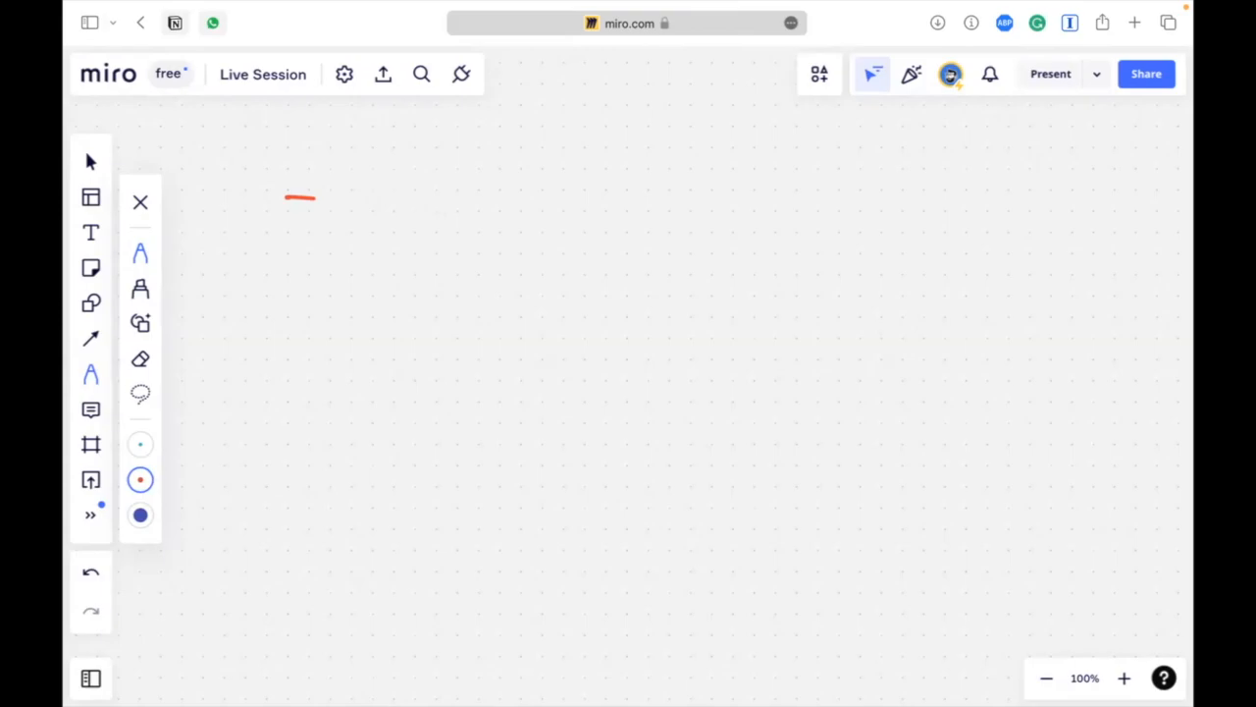
pyautogui.moveTo(371, 171)
pyautogui.mouseDown()
pyautogui.moveTo(370, 196)
pyautogui.moveTo(453, 194)
pyautogui.mouseUp()
pyautogui.moveTo(514, 163)
pyautogui.mouseDown()
pyautogui.moveTo(557, 195)
pyautogui.moveTo(585, 193)
pyautogui.mouseUp()
pyautogui.moveTo(609, 181); pyautogui.dragTo(592, 196)
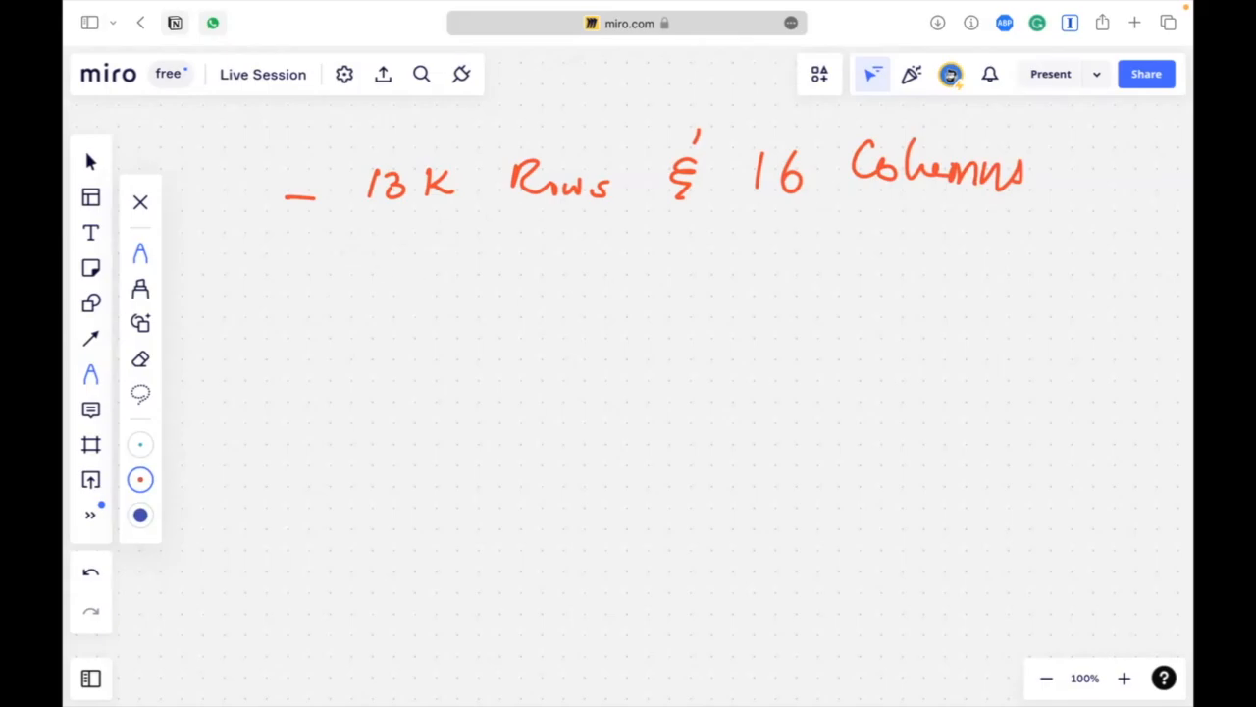
pyautogui.moveTo(518, 224); pyautogui.dragTo(855, 216)
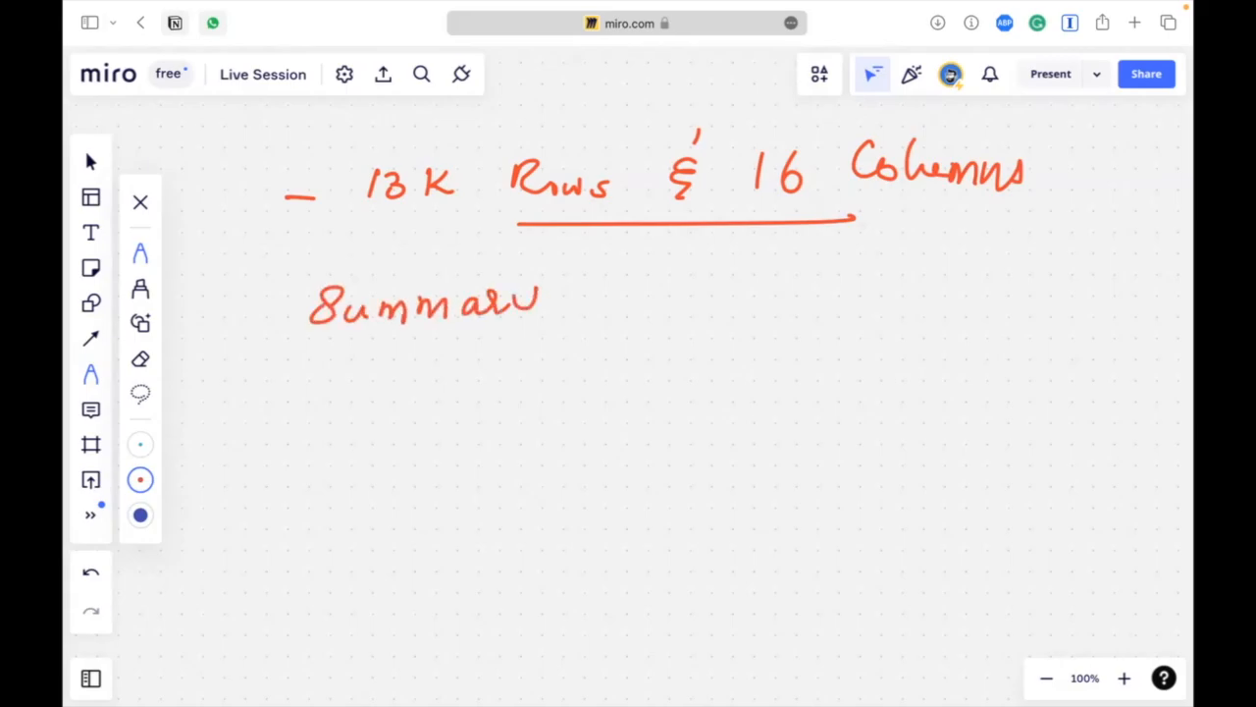
# Step: Handwrite an underlined "Summary:" heading with "mean", "median" and "Inter Quartile Range" listed beneath it, and erase the stray stroke below the list
pyautogui.moveTo(340, 322); pyautogui.dragTo(529, 338)
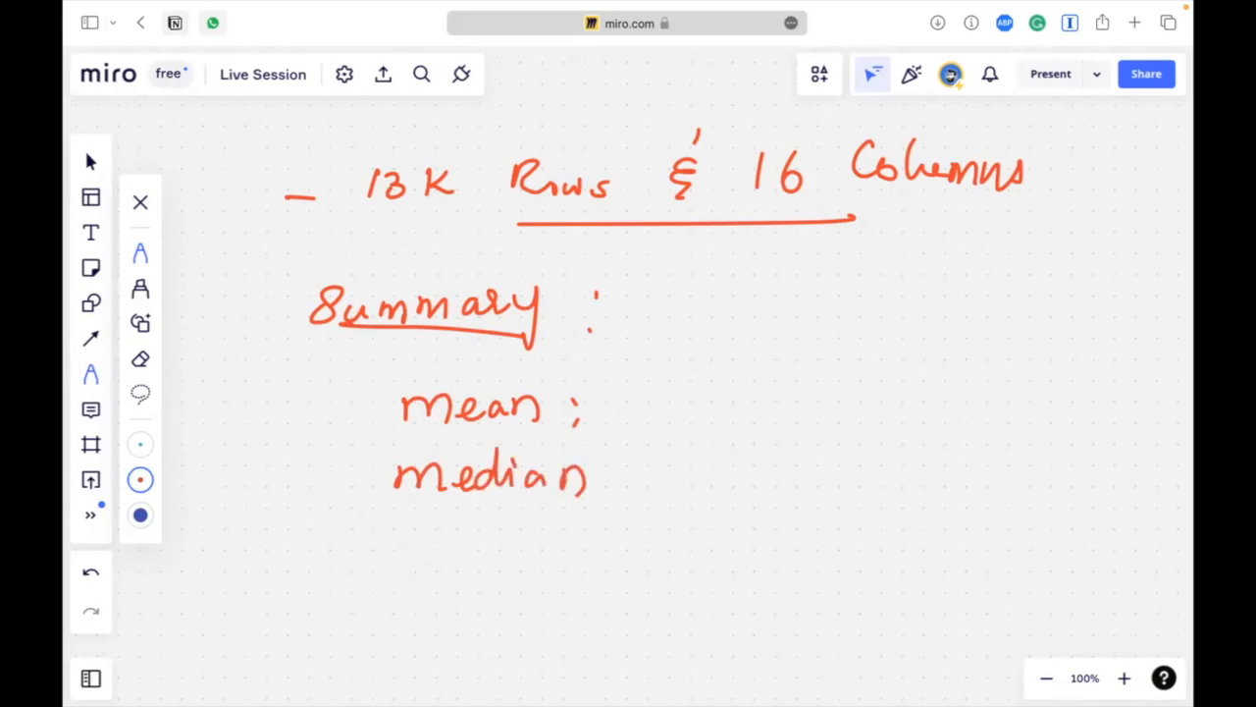
pyautogui.scroll(-4, 628, 393)
pyautogui.moveTo(483, 507); pyautogui.dragTo(469, 530)
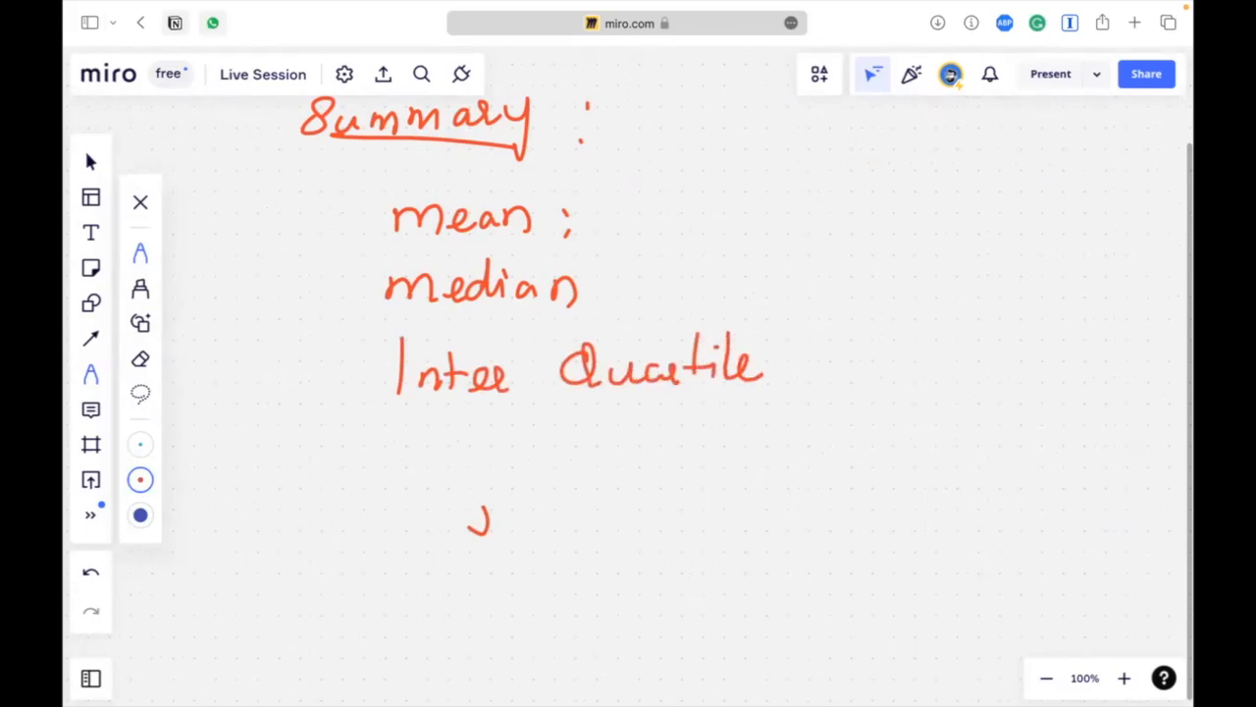
pyautogui.moveTo(901, 355)
pyautogui.mouseDown()
pyautogui.moveTo(879, 417)
pyautogui.moveTo(944, 378)
pyautogui.mouseUp()
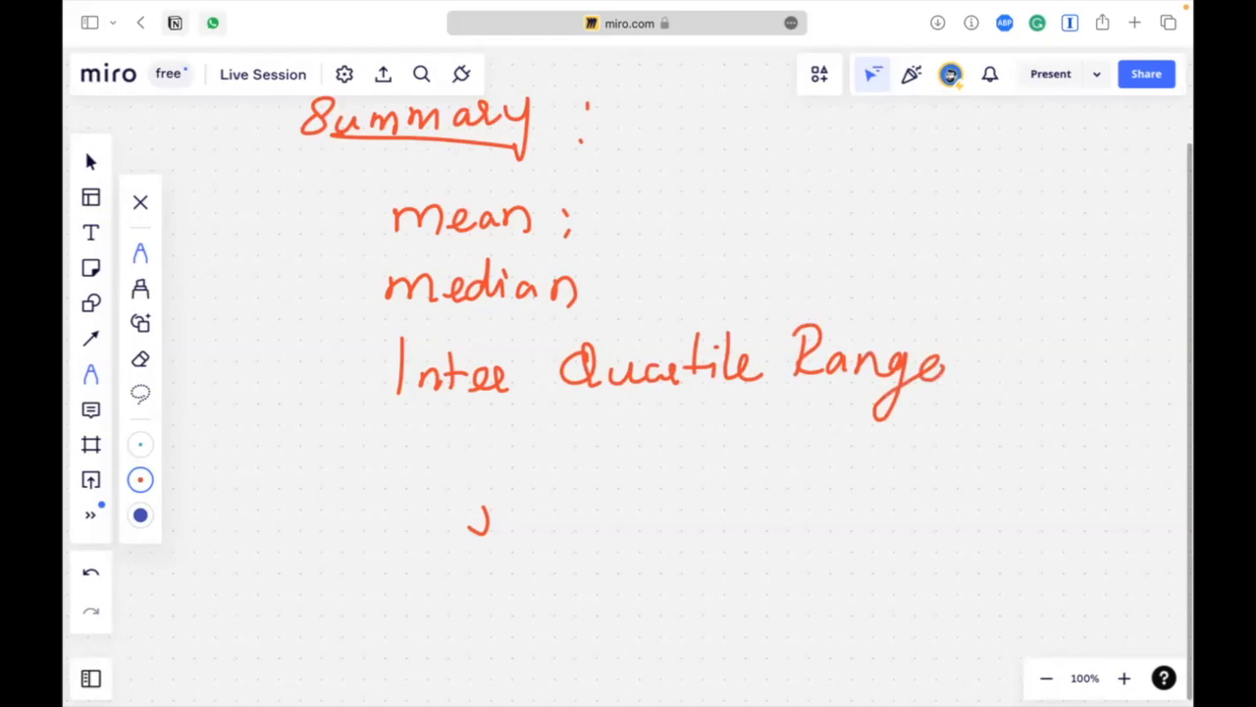
pyautogui.press('e')
pyautogui.moveTo(489, 512); pyautogui.dragTo(471, 533)
# Step: Handwrite the quartile levels 0%, 25%, 50%, 75% and 100% in a column below "Inter Quartile Range"
pyautogui.press('p')
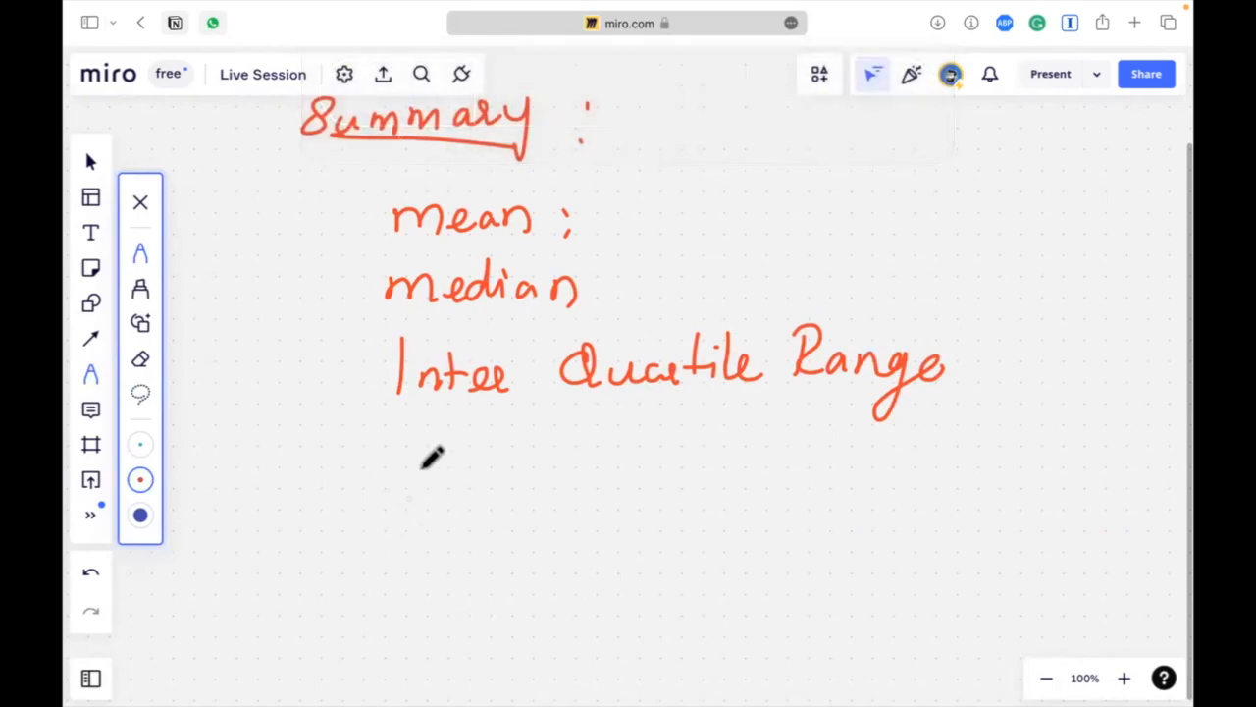
pyautogui.moveTo(432, 462); pyautogui.dragTo(456, 465)
pyautogui.moveTo(475, 454)
pyautogui.mouseDown()
pyautogui.moveTo(467, 491)
pyautogui.moveTo(489, 481)
pyautogui.mouseUp()
pyautogui.moveTo(439, 540); pyautogui.dragTo(459, 561)
pyautogui.moveTo(513, 525); pyautogui.dragTo(505, 570)
pyautogui.moveTo(520, 559); pyautogui.dragTo(526, 565)
pyautogui.moveTo(427, 592)
pyautogui.mouseDown()
pyautogui.moveTo(422, 616)
pyautogui.moveTo(443, 592)
pyautogui.moveTo(466, 598)
pyautogui.mouseUp()
pyautogui.moveTo(490, 601); pyautogui.dragTo(534, 618)
pyautogui.moveTo(416, 638)
pyautogui.mouseDown()
pyautogui.moveTo(440, 636)
pyautogui.moveTo(425, 668)
pyautogui.mouseUp()
pyautogui.moveTo(453, 636)
pyautogui.mouseDown()
pyautogui.moveTo(465, 660)
pyautogui.moveTo(481, 633)
pyautogui.moveTo(515, 677)
pyautogui.mouseUp()
pyautogui.click(511, 643)
pyautogui.moveTo(540, 661); pyautogui.dragTo(538, 671)
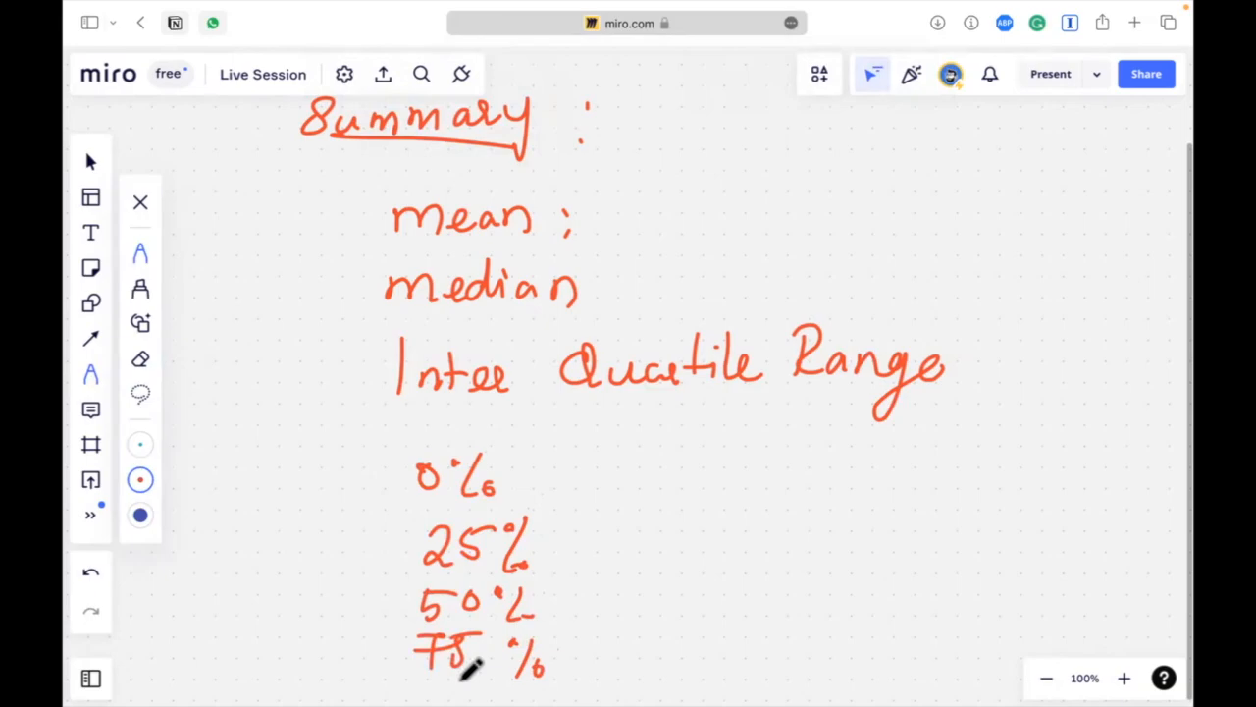
pyautogui.moveTo(428, 683); pyautogui.dragTo(428, 698)
pyautogui.moveTo(439, 690); pyautogui.dragTo(513, 703)
# Step: Draw a short line from the "0%" entry and label it "min"
pyautogui.moveTo(546, 472); pyautogui.dragTo(699, 478)
pyautogui.moveTo(711, 456)
pyautogui.mouseDown()
pyautogui.moveTo(713, 477)
pyautogui.moveTo(748, 462)
pyautogui.moveTo(746, 478)
pyautogui.mouseUp()
pyautogui.click(714, 444)
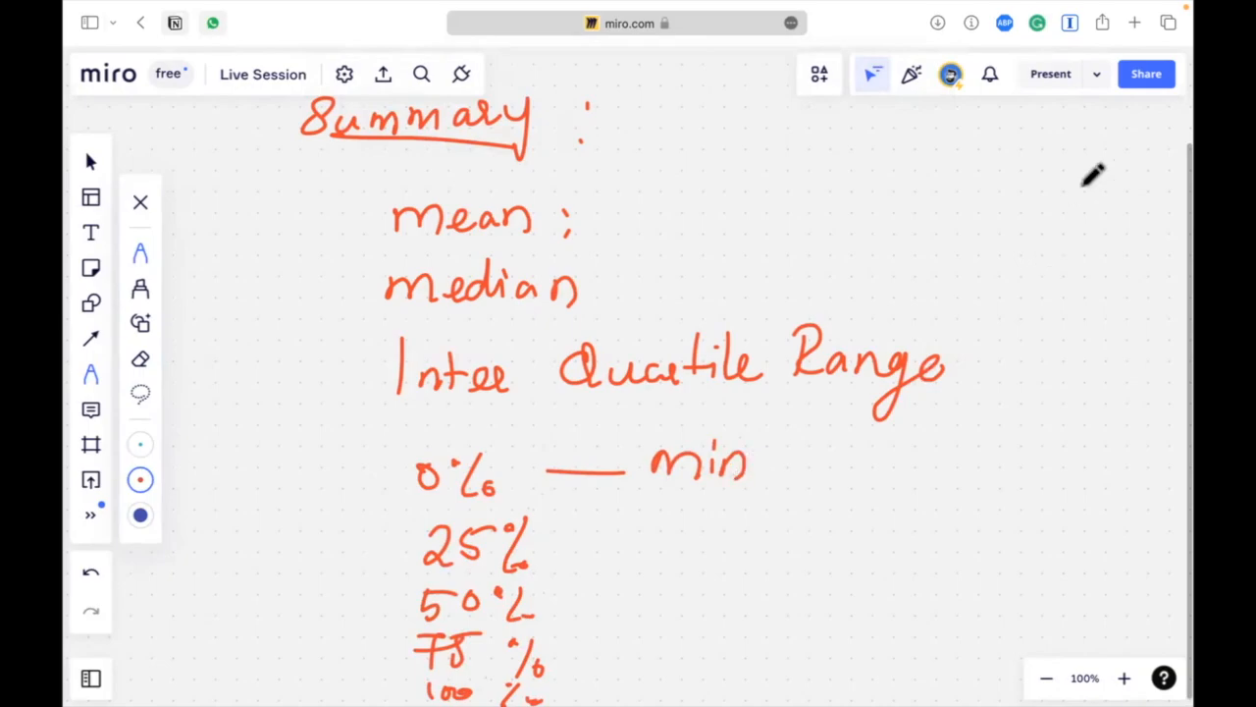
# Step: Draw a tall double-headed vertical arrow beside the "Inter Quartile Range" notes
pyautogui.moveTo(1025, 238); pyautogui.dragTo(1000, 527)
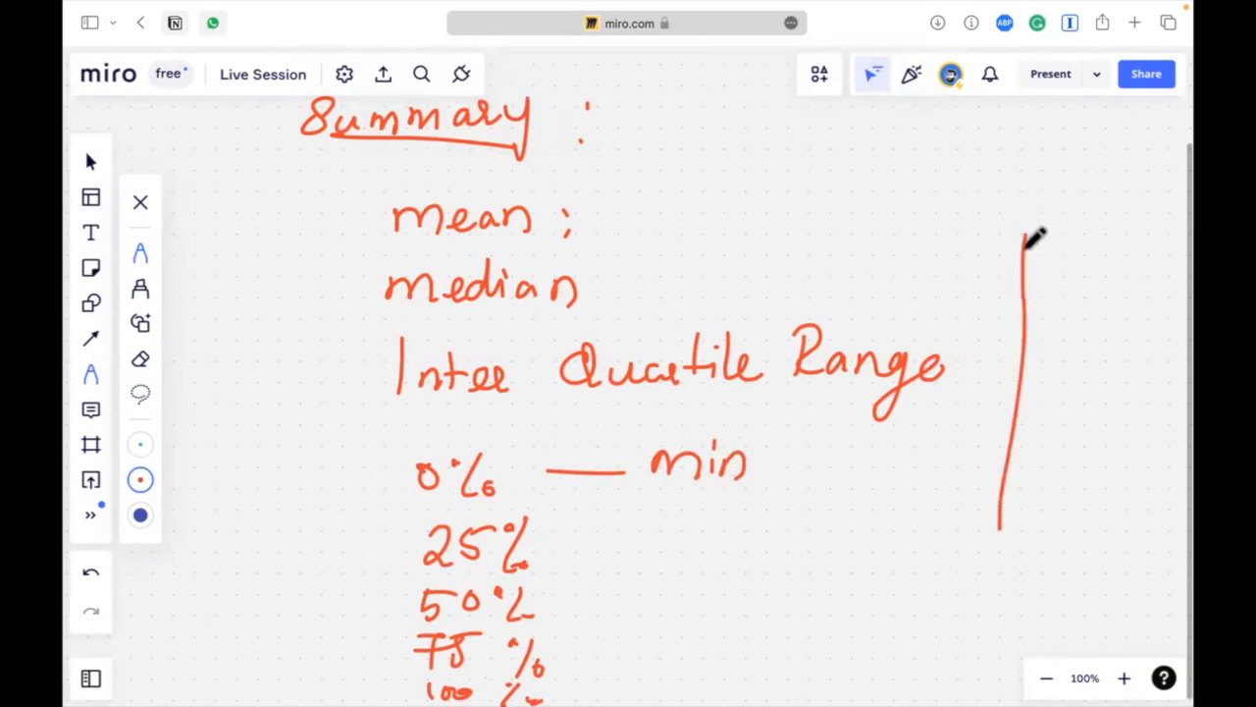
pyautogui.moveTo(1027, 236)
pyautogui.mouseDown()
pyautogui.moveTo(1003, 263)
pyautogui.moveTo(1042, 273)
pyautogui.mouseUp()
pyautogui.moveTo(987, 513); pyautogui.dragTo(995, 540)
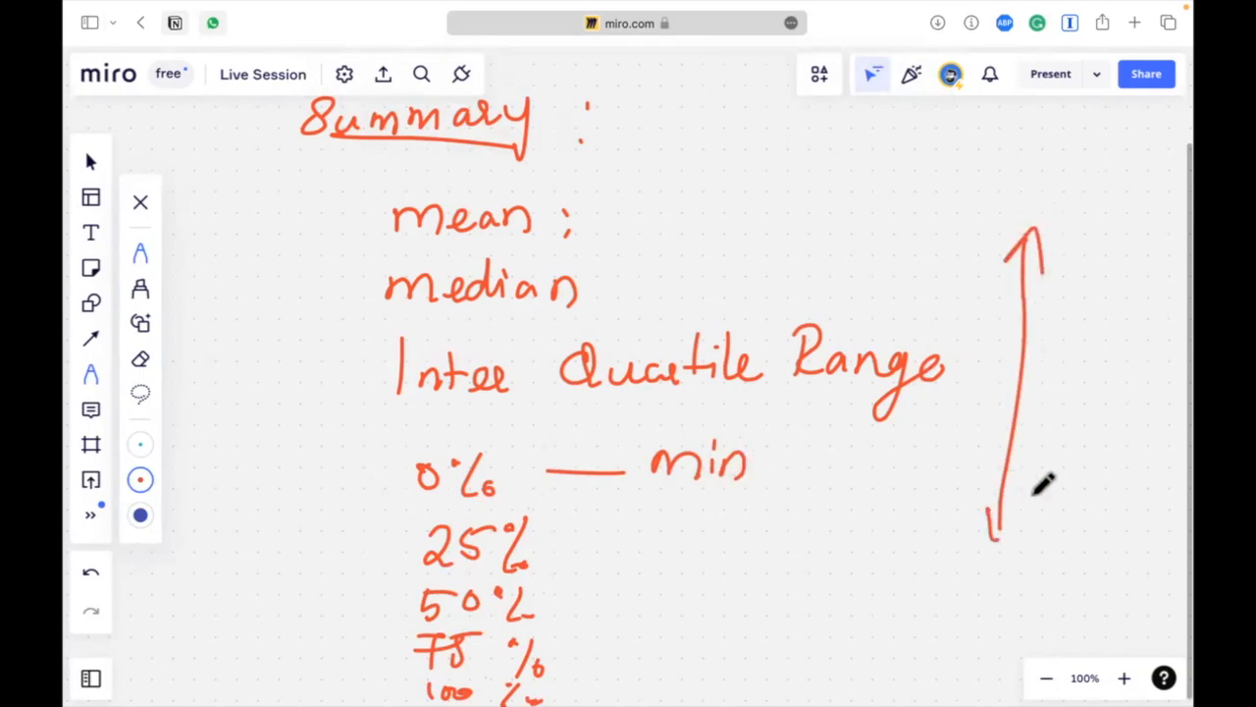
pyautogui.moveTo(1038, 487); pyautogui.dragTo(995, 539)
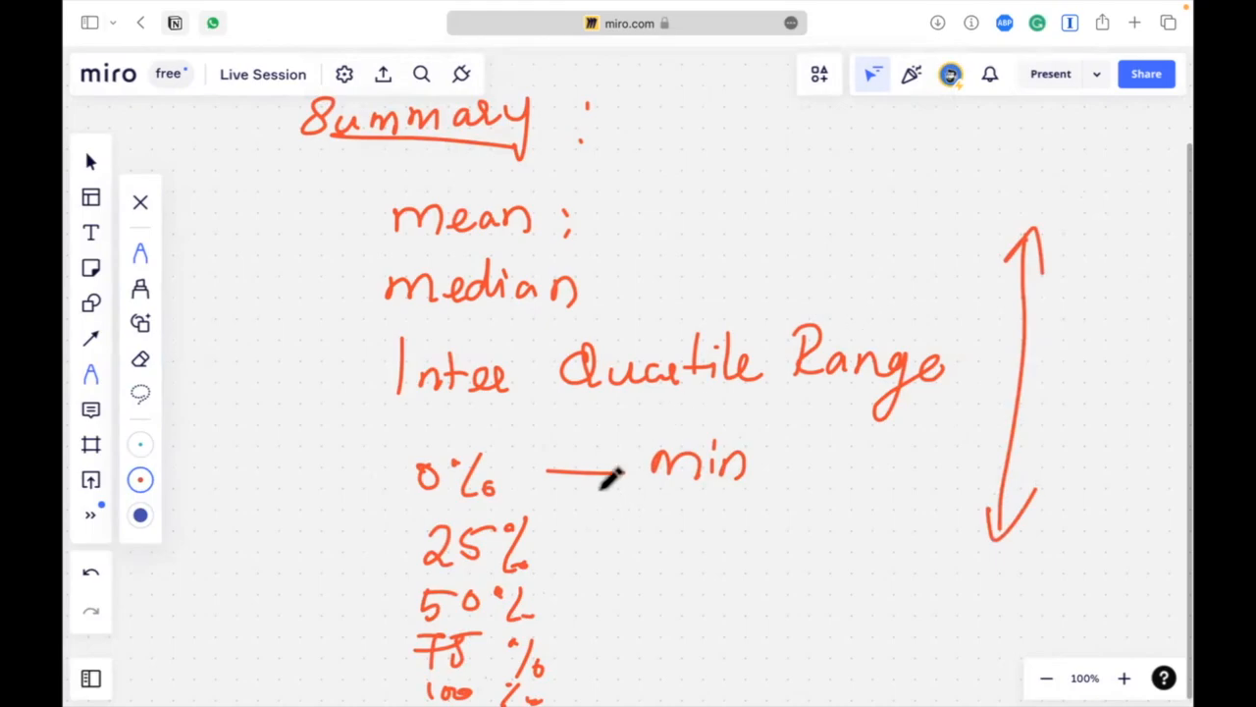
# Step: Handwrite the labels "1st Q", "Mode", "3rd Q" and "Max" with lines beside 25%, 50%, 75% and 100%, and draw a horizontal line below the list
pyautogui.click(581, 543)
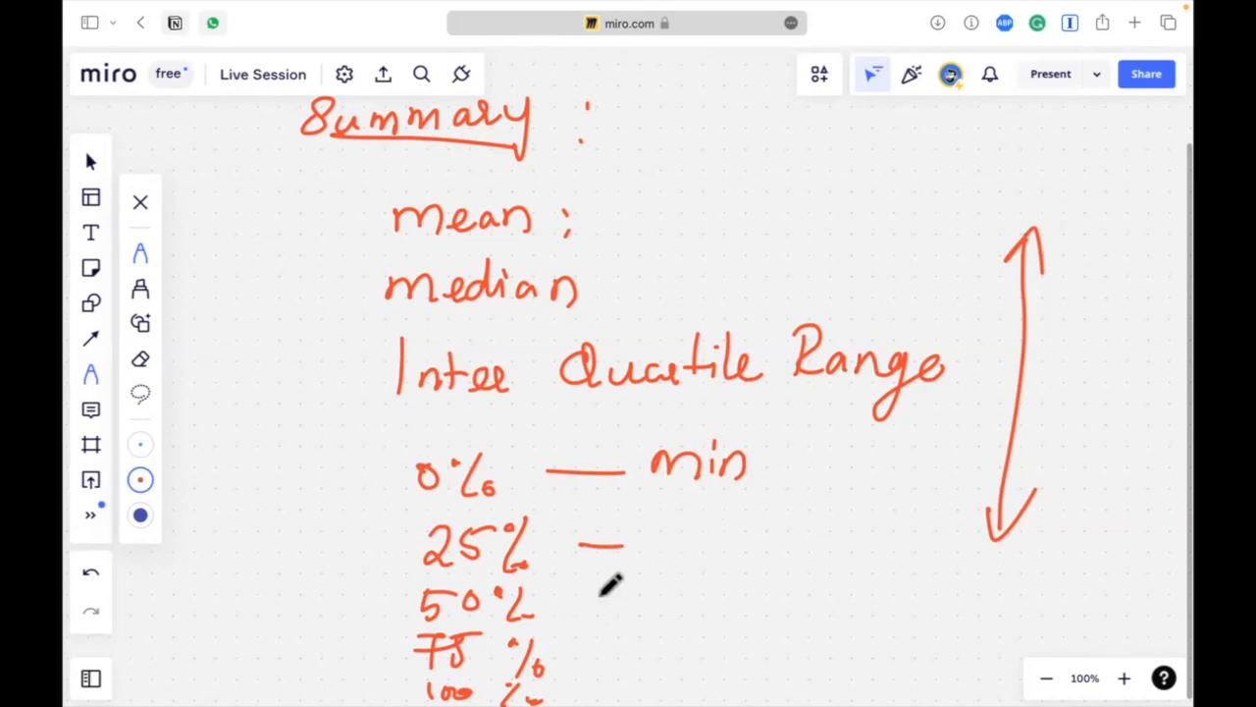
pyautogui.moveTo(593, 594); pyautogui.dragTo(818, 586)
pyautogui.moveTo(656, 652); pyautogui.dragTo(609, 654)
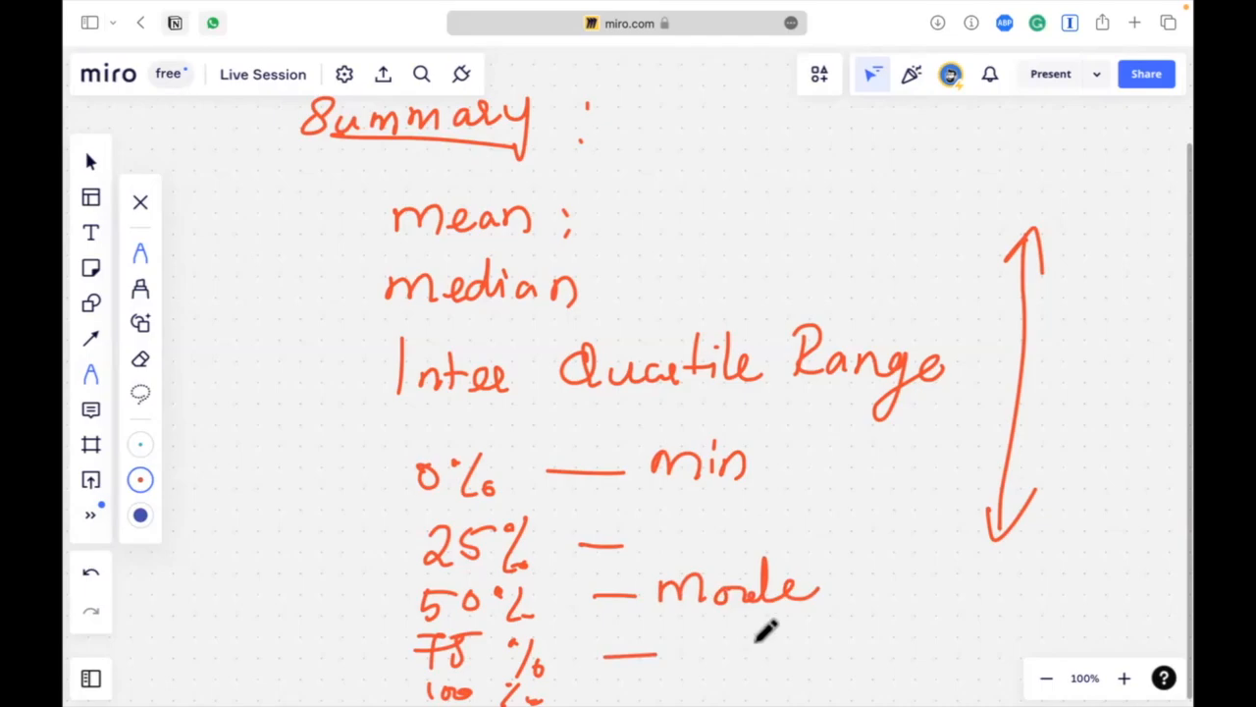
pyautogui.scroll(-3, 721, 628)
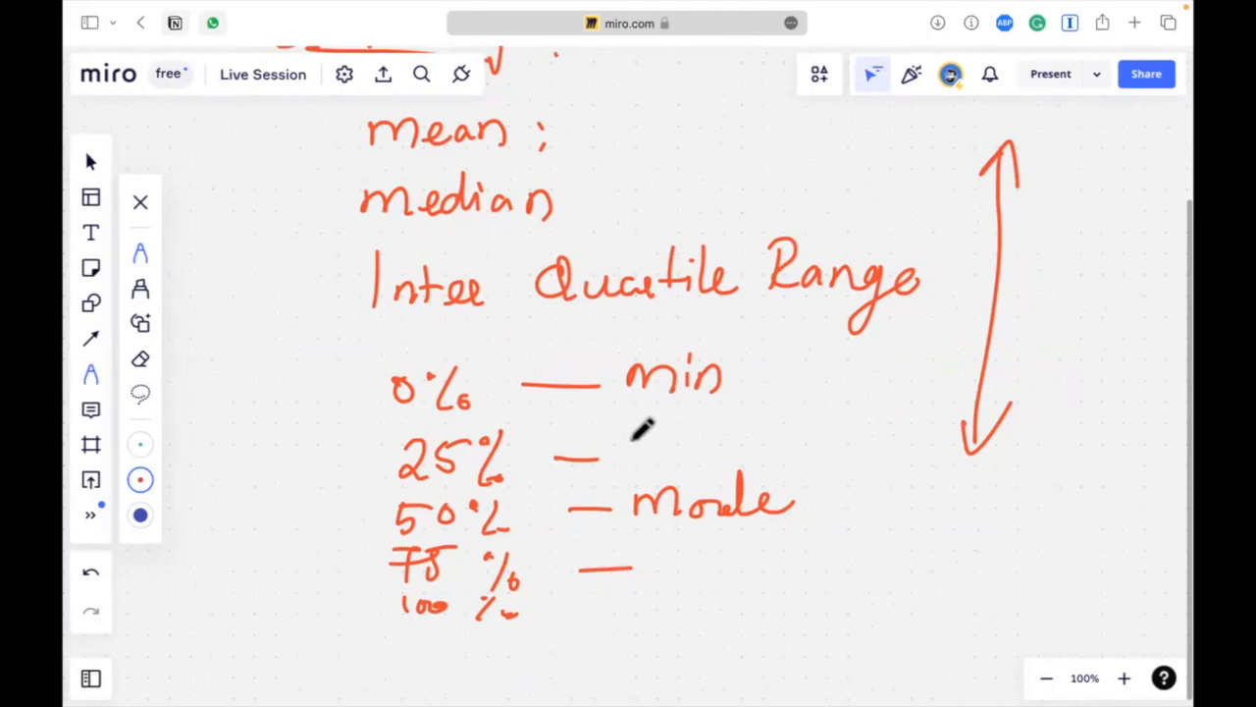
pyautogui.moveTo(636, 422)
pyautogui.mouseDown()
pyautogui.moveTo(631, 459)
pyautogui.moveTo(652, 444)
pyautogui.moveTo(750, 459)
pyautogui.mouseUp()
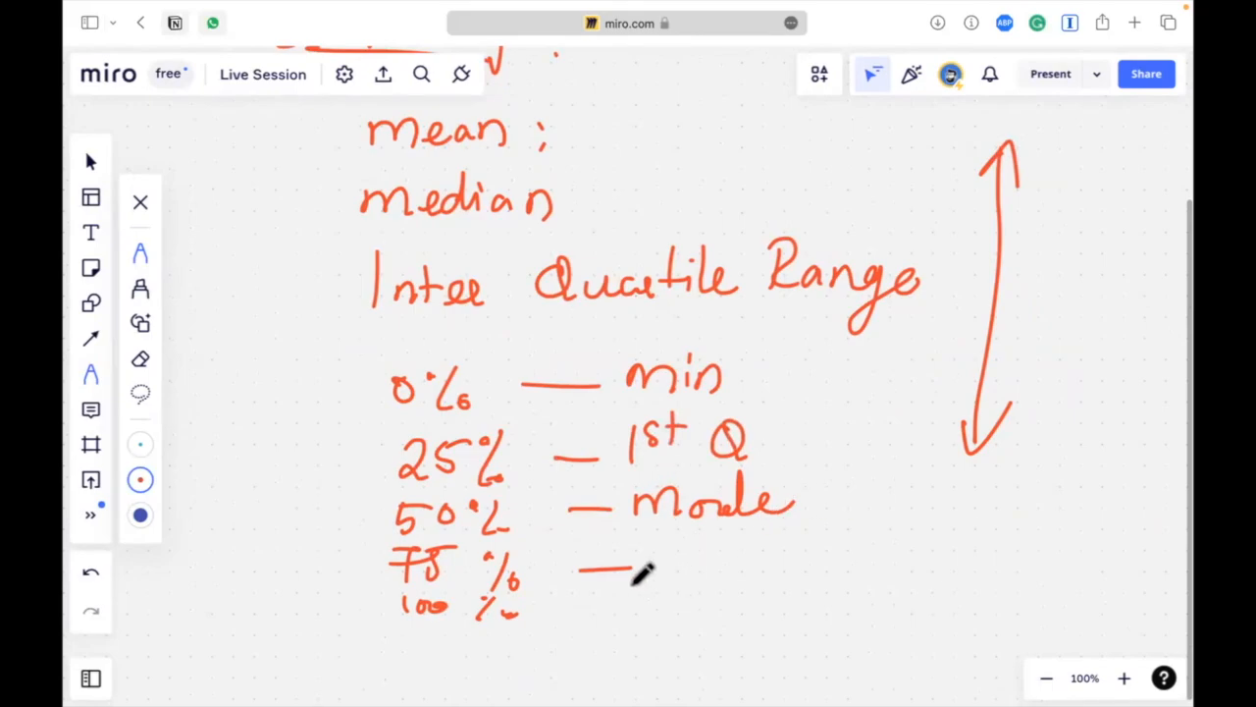
pyautogui.moveTo(658, 538)
pyautogui.mouseDown()
pyautogui.moveTo(673, 556)
pyautogui.moveTo(661, 581)
pyautogui.moveTo(730, 520)
pyautogui.moveTo(780, 587)
pyautogui.mouseUp()
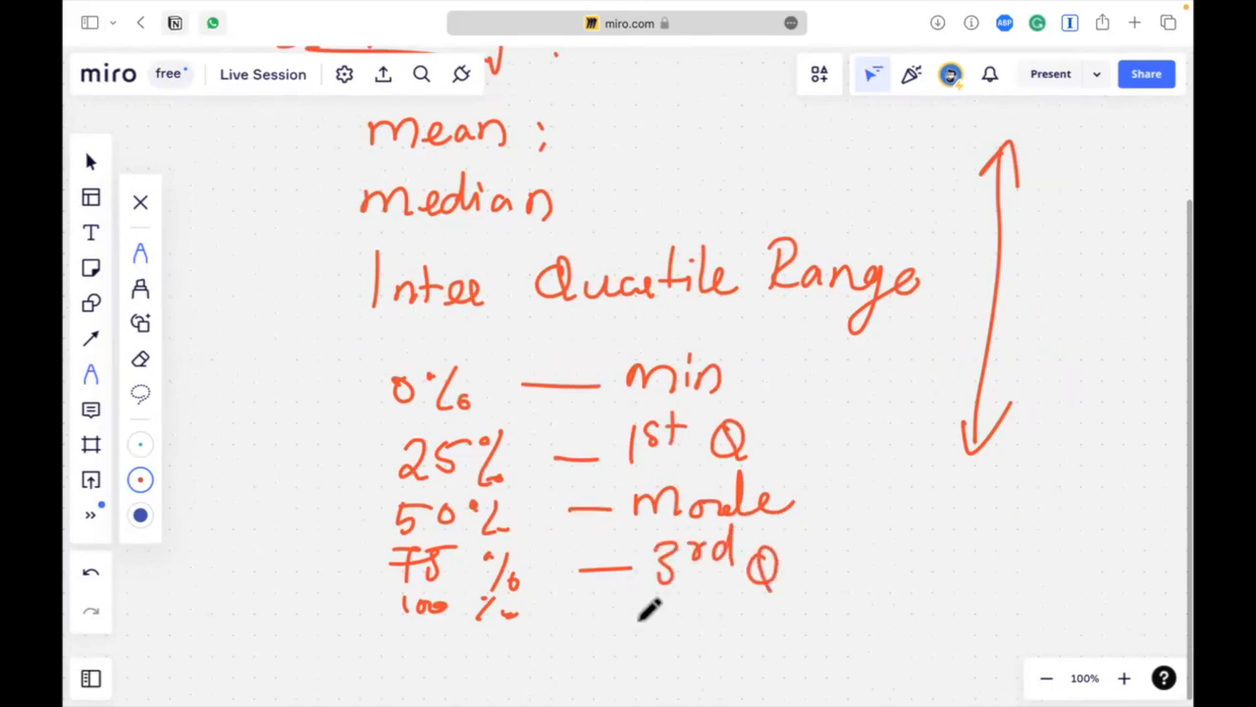
pyautogui.moveTo(579, 620); pyautogui.dragTo(767, 639)
pyautogui.moveTo(380, 689); pyautogui.dragTo(829, 695)
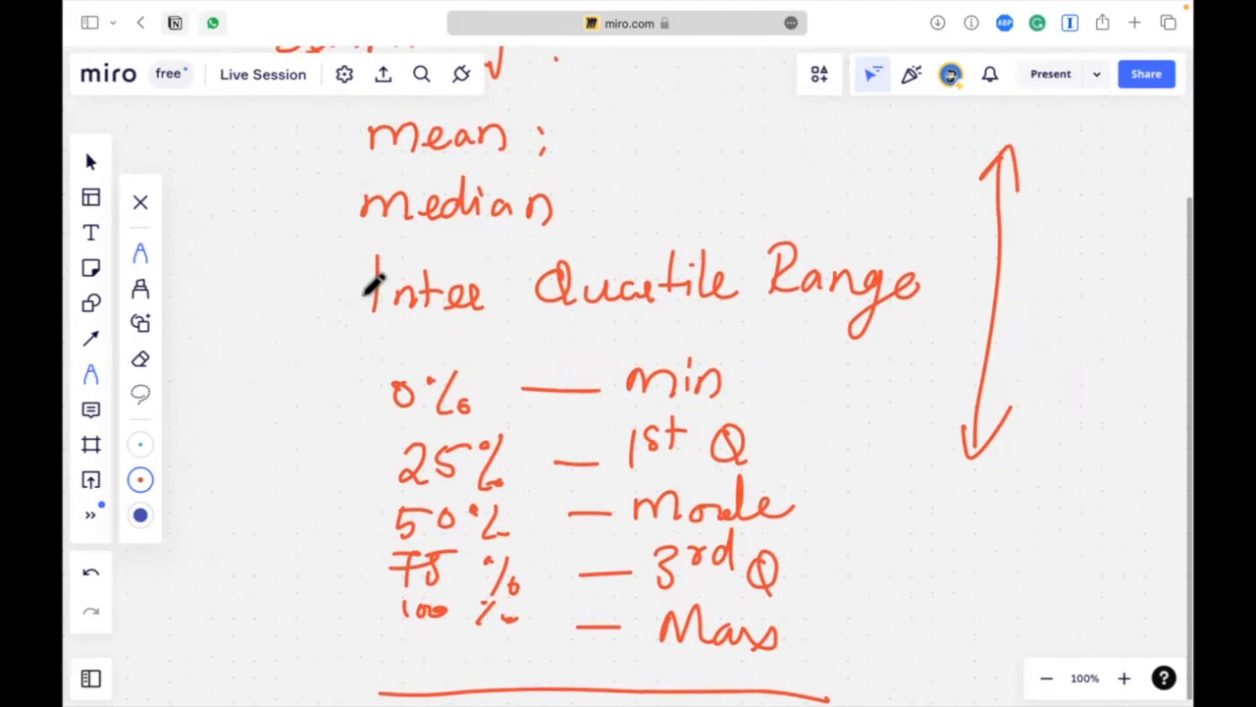
# Step: Handwrite "= mean" with the thick dark blue pen beside the "mean" entry of the summary list
pyautogui.scroll(5, 373, 285)
pyautogui.scroll(-4, 377, 290)
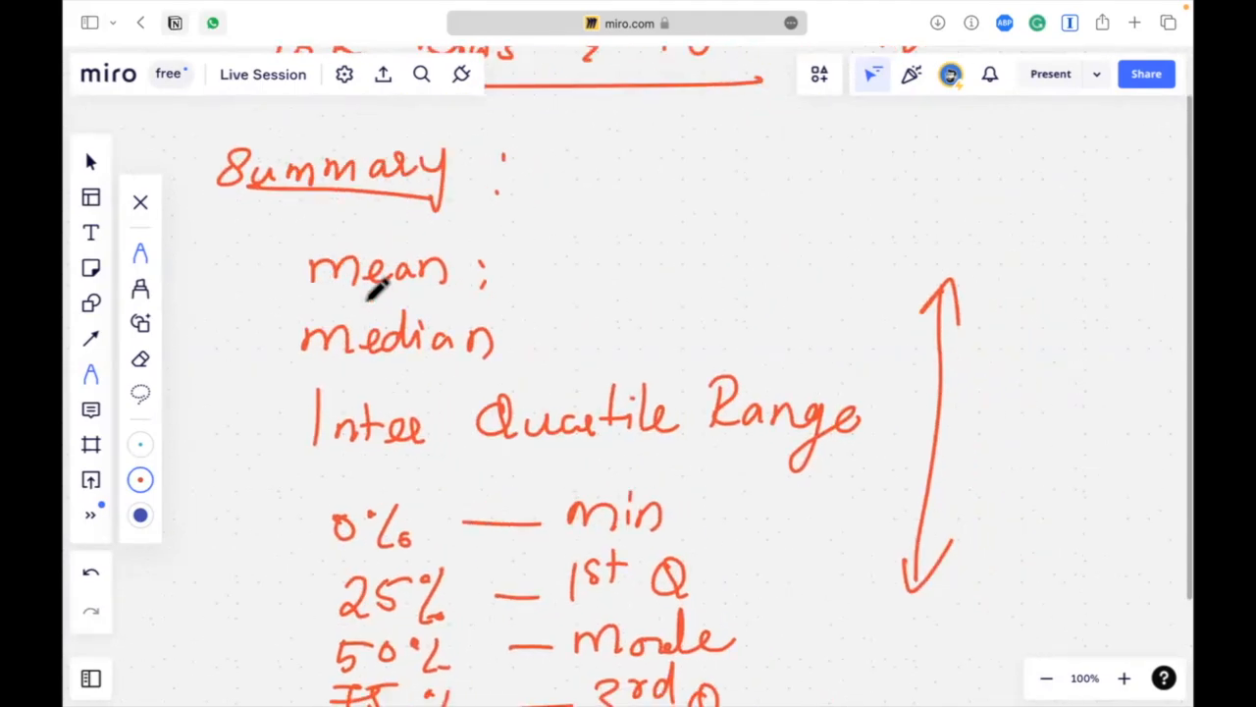
pyautogui.hscroll(2, 544, 186)
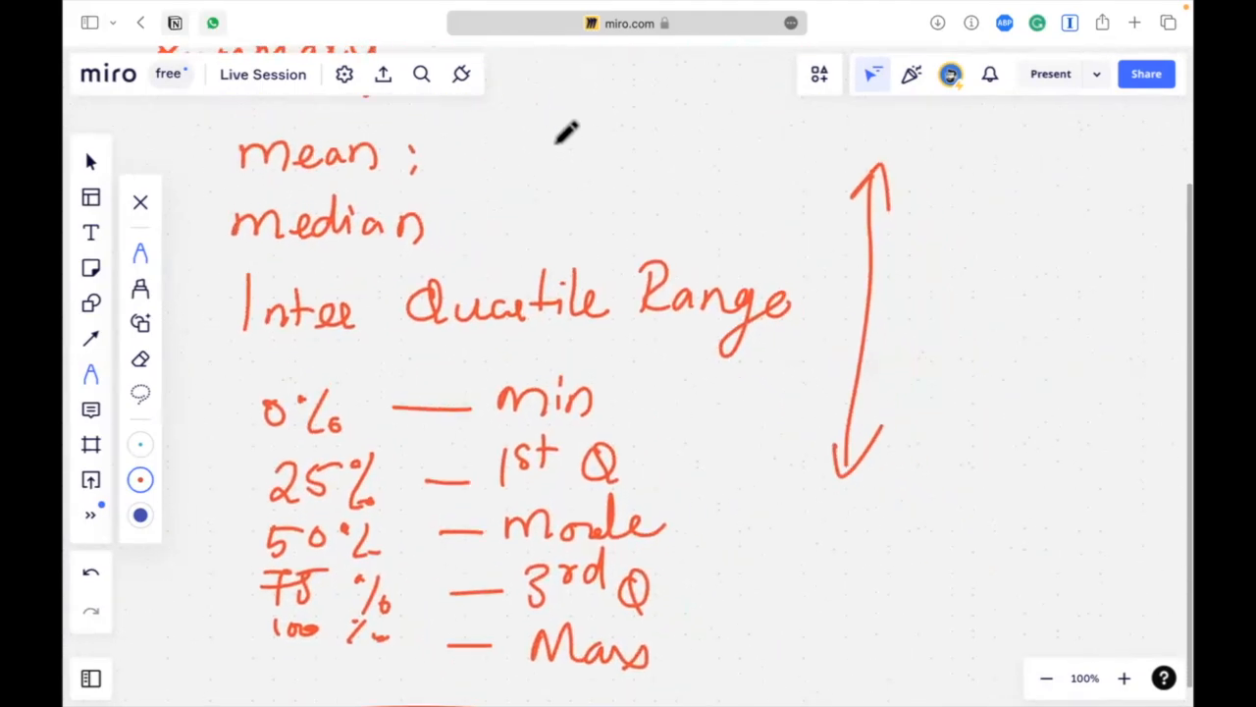
pyautogui.moveTo(523, 151); pyautogui.dragTo(548, 150)
pyautogui.moveTo(525, 162); pyautogui.dragTo(550, 161)
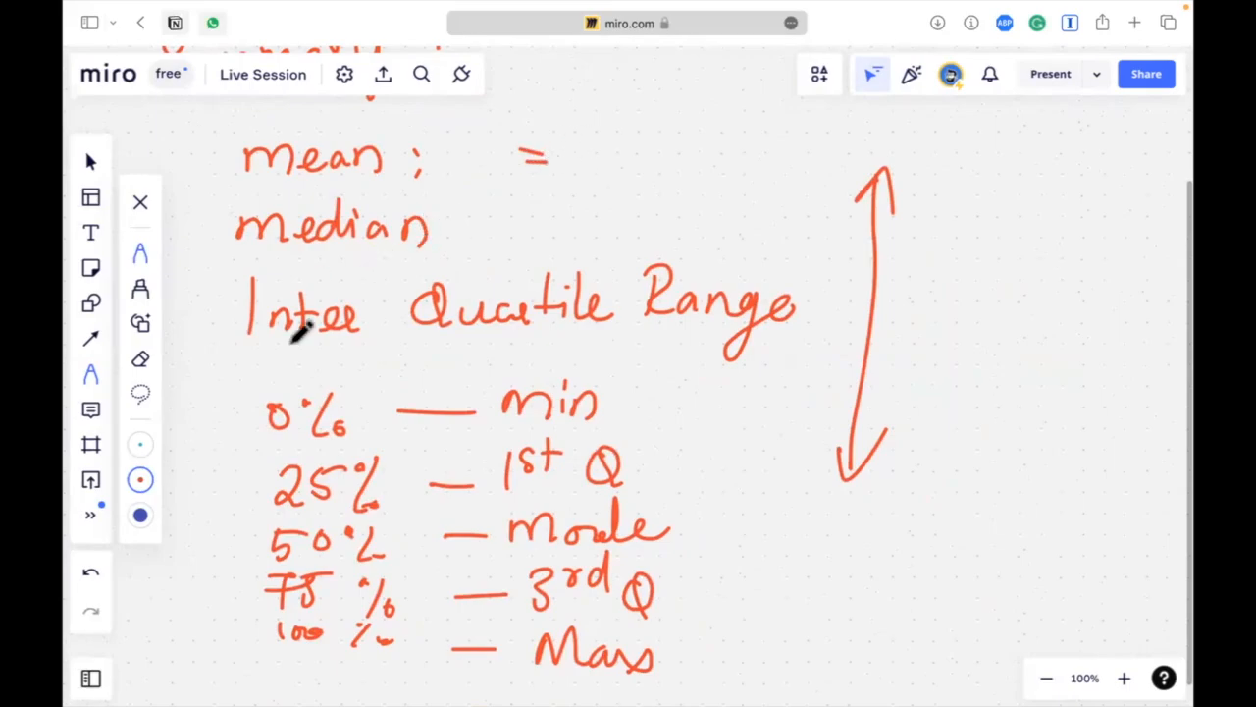
pyautogui.click(143, 523)
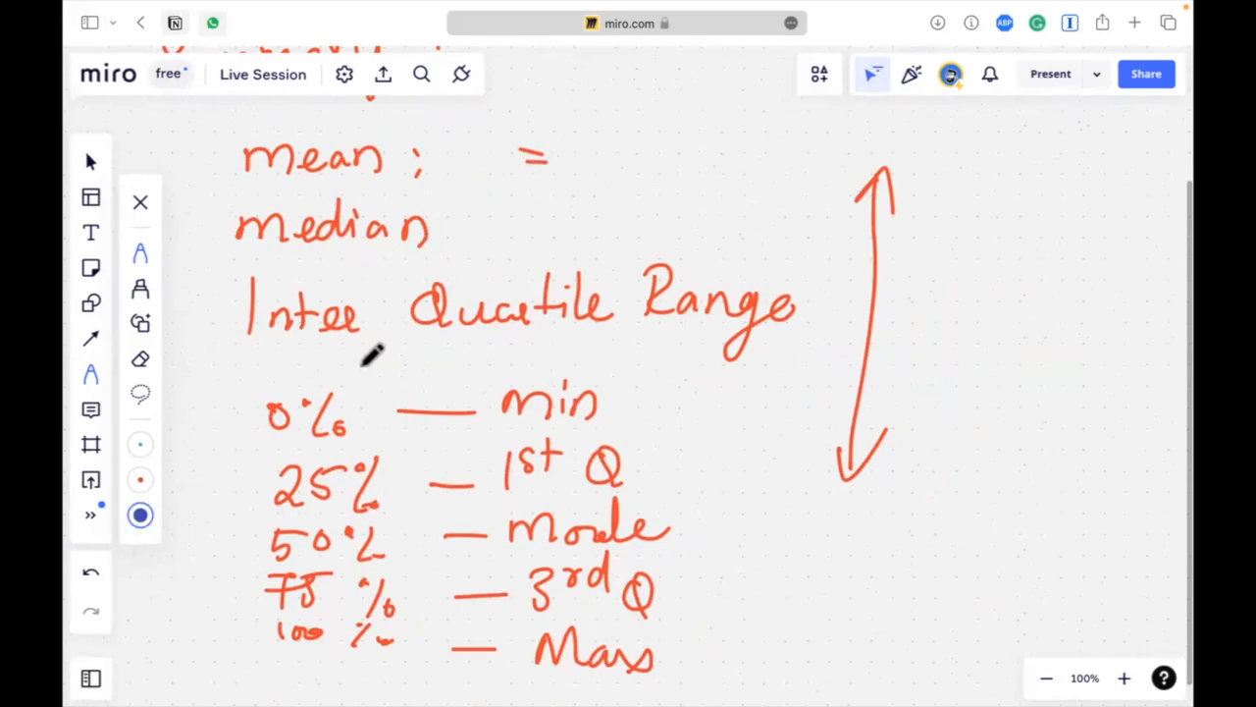
pyautogui.moveTo(509, 150)
pyautogui.mouseDown()
pyautogui.moveTo(558, 149)
pyautogui.moveTo(557, 170)
pyautogui.moveTo(720, 125)
pyautogui.moveTo(742, 154)
pyautogui.moveTo(763, 147)
pyautogui.mouseUp()
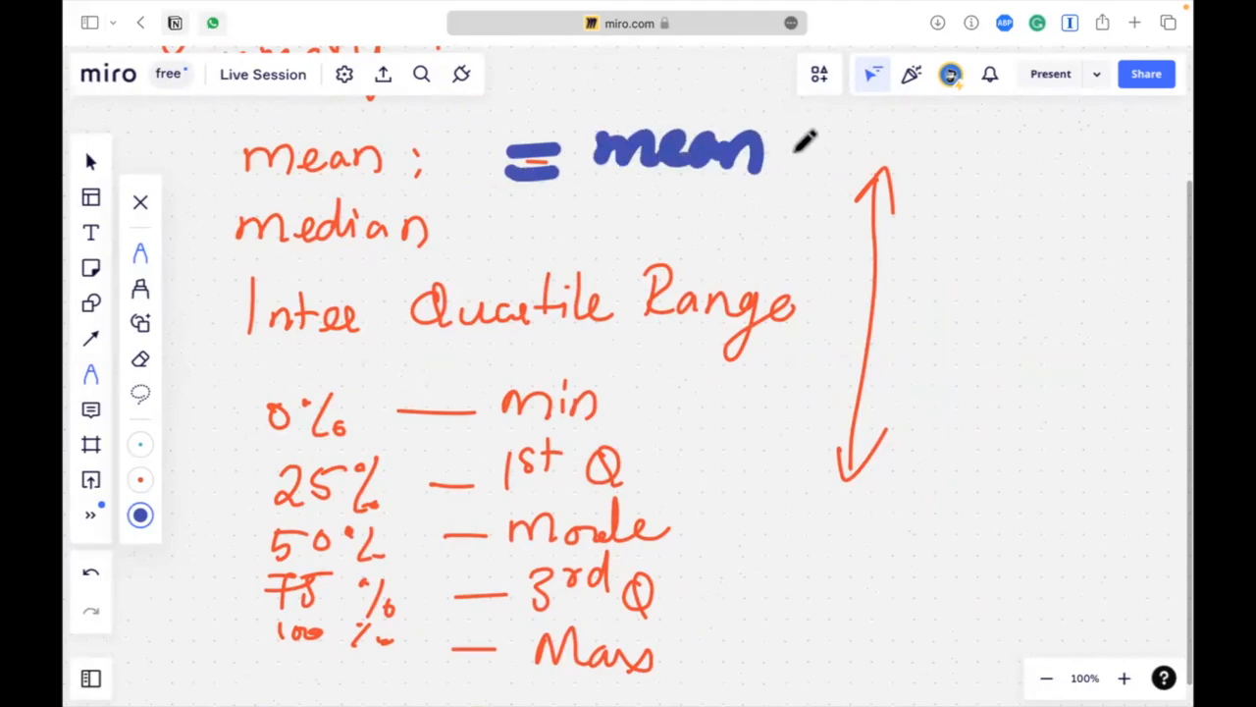
# Step: Make the dark blue pen thinner and handwrite "= median" beside the "median" entry
pyautogui.click(140, 514)
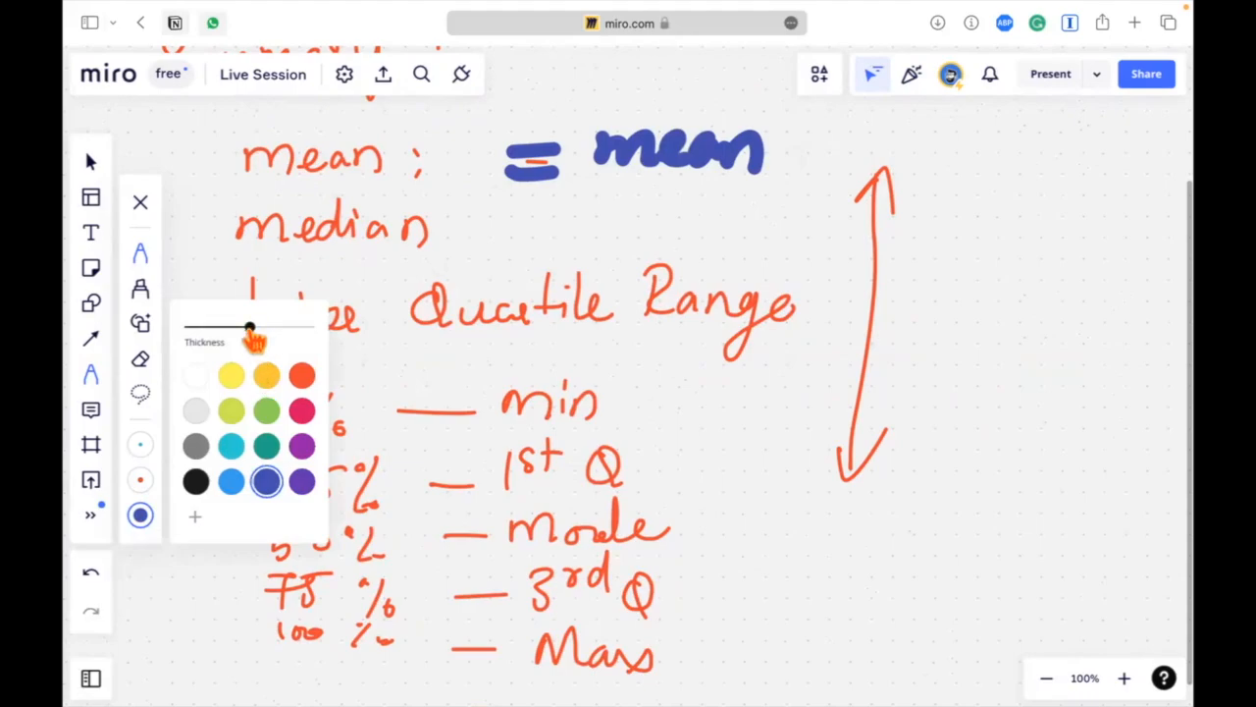
pyautogui.moveTo(249, 327); pyautogui.dragTo(210, 327)
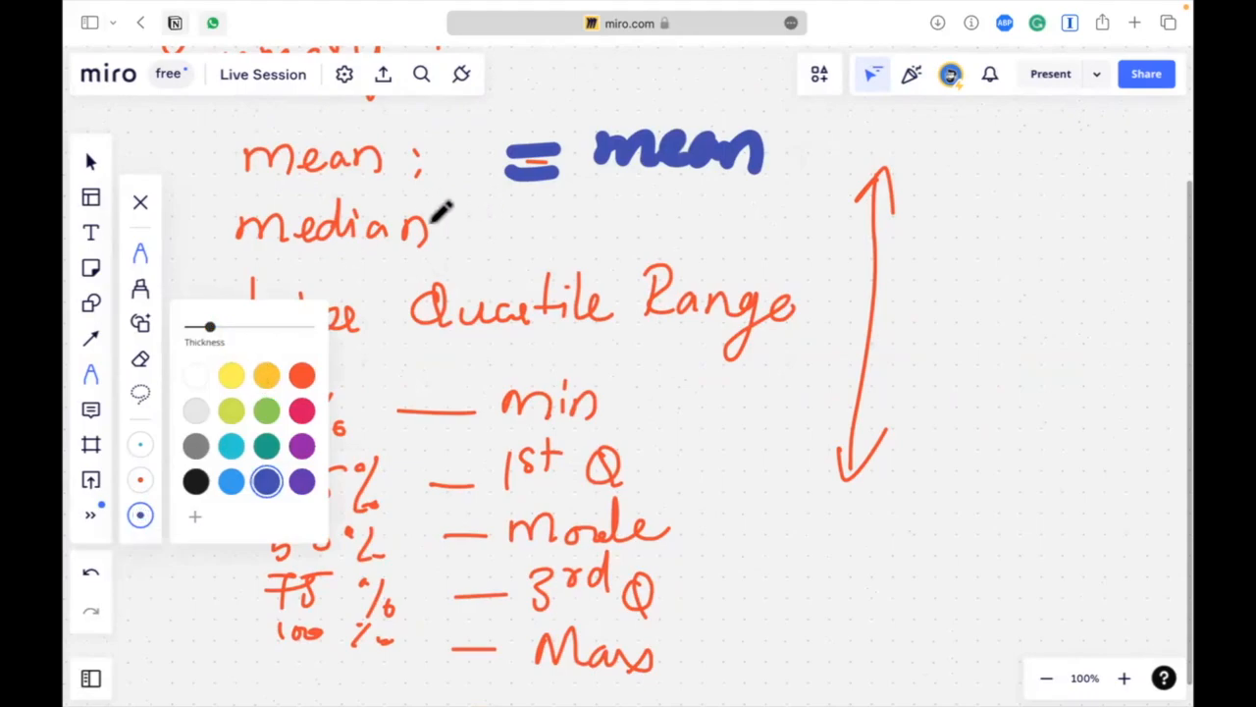
pyautogui.moveTo(462, 226); pyautogui.dragTo(495, 241)
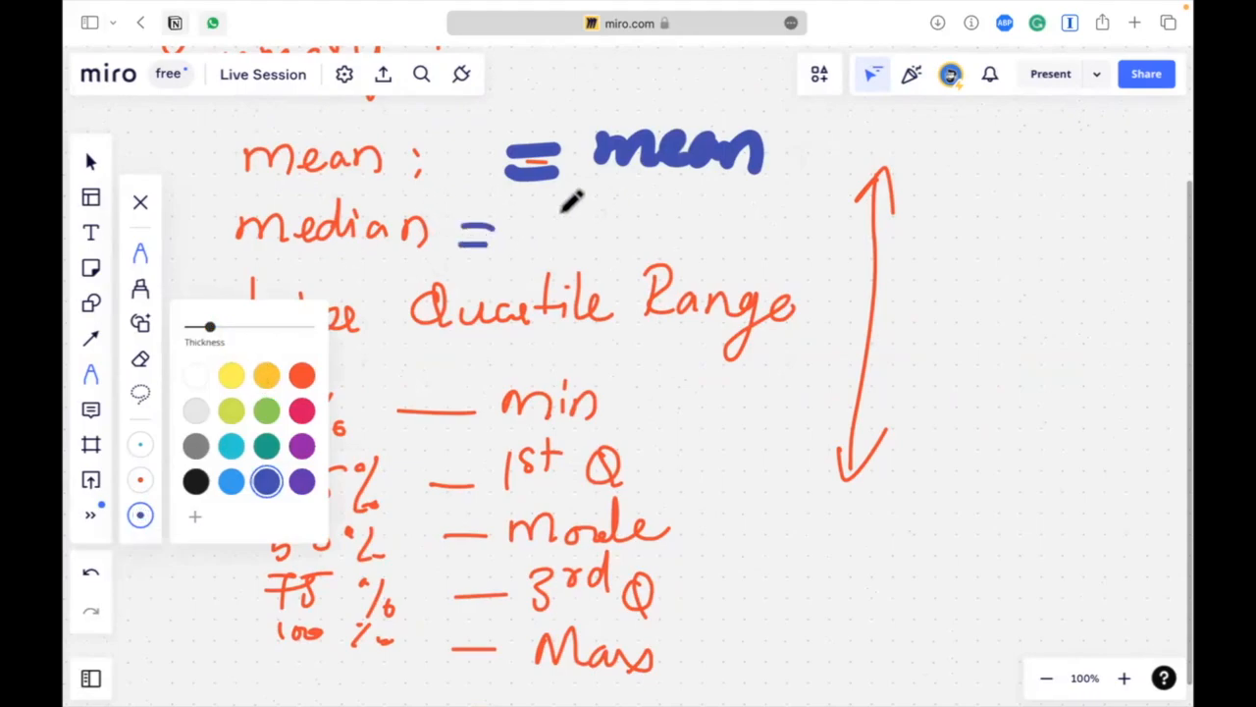
pyautogui.moveTo(564, 215)
pyautogui.mouseDown()
pyautogui.moveTo(658, 178)
pyautogui.moveTo(674, 202)
pyautogui.moveTo(728, 209)
pyautogui.moveTo(723, 228)
pyautogui.mouseUp()
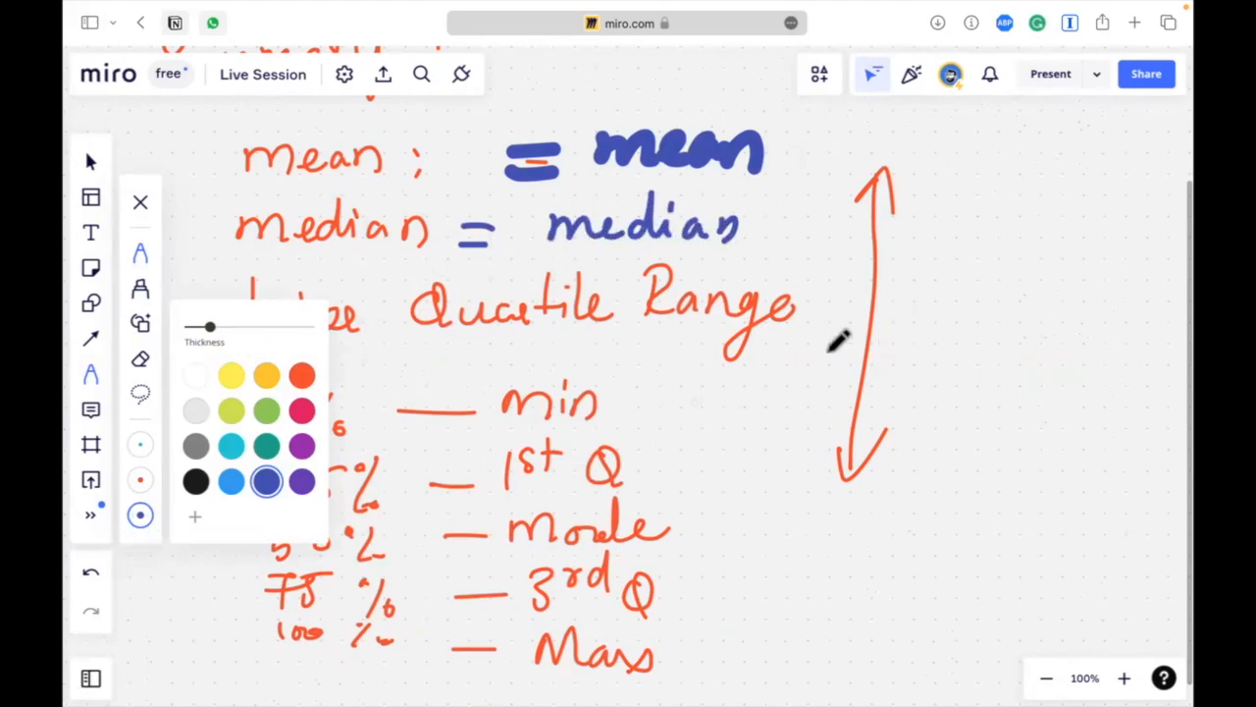
pyautogui.click(913, 322)
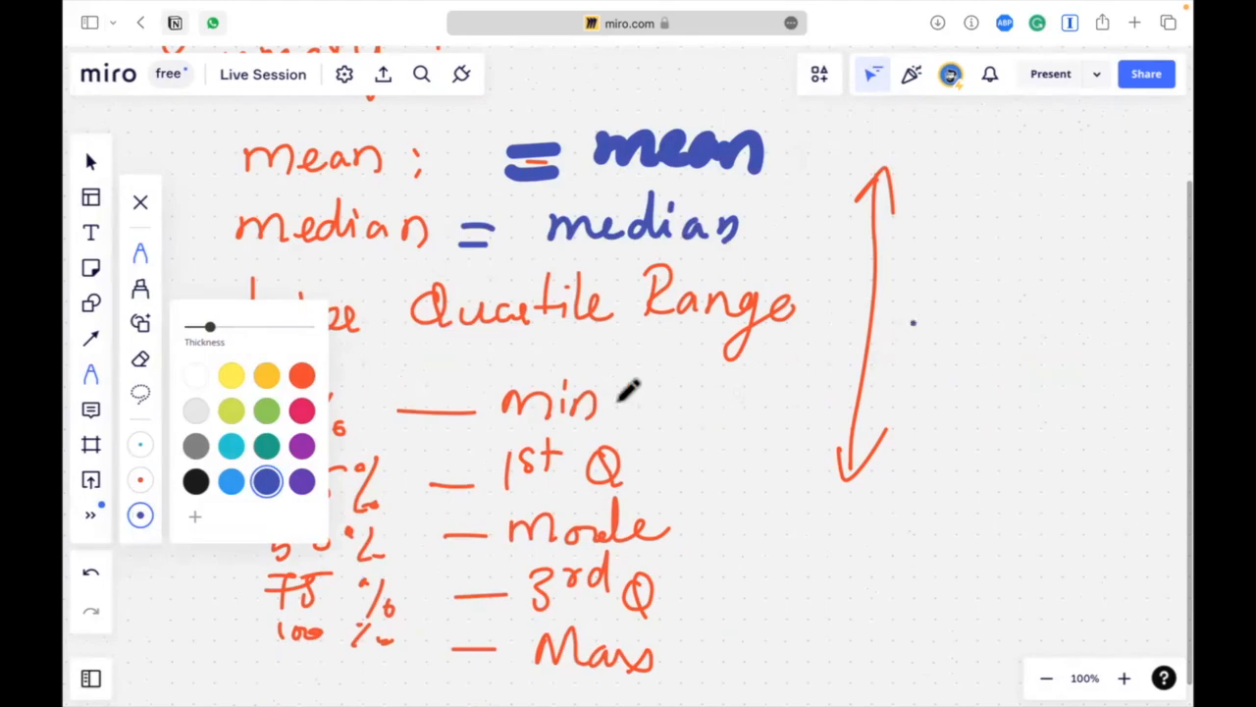
pyautogui.click(139, 516)
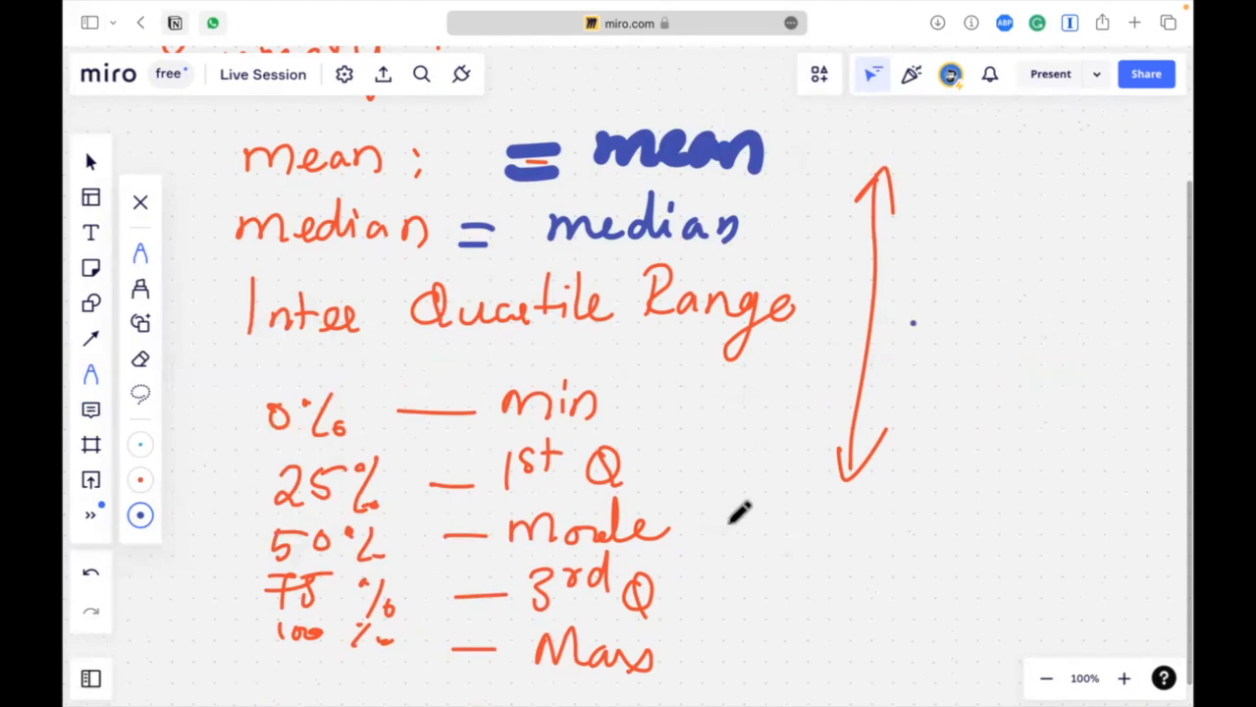
# Step: Handwrite "= mode", "= min" and "= max" in dark blue beside the 50%, 0% and 100% labels
pyautogui.moveTo(713, 524); pyautogui.dragTo(741, 523)
pyautogui.moveTo(713, 538); pyautogui.dragTo(742, 537)
pyautogui.moveTo(820, 507)
pyautogui.mouseDown()
pyautogui.moveTo(903, 497)
pyautogui.moveTo(922, 508)
pyautogui.mouseUp()
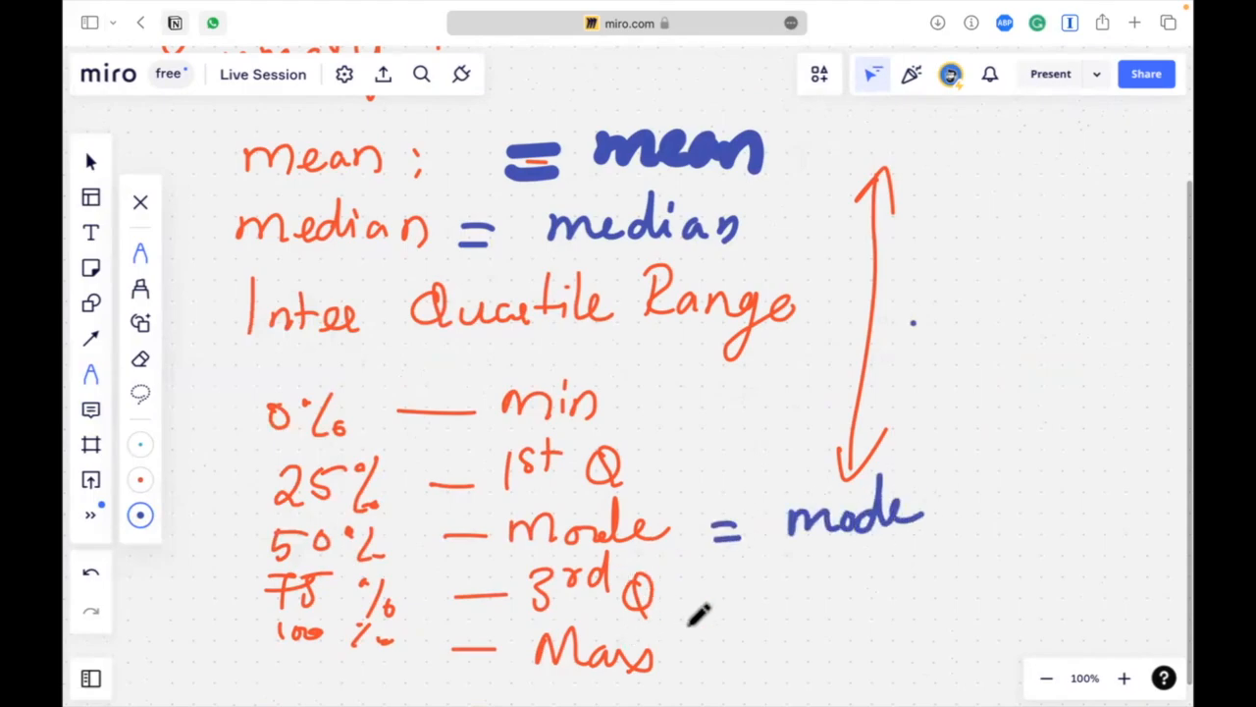
pyautogui.moveTo(653, 388); pyautogui.dragTo(681, 387)
pyautogui.moveTo(652, 402)
pyautogui.mouseDown()
pyautogui.moveTo(746, 382)
pyautogui.moveTo(822, 397)
pyautogui.mouseUp()
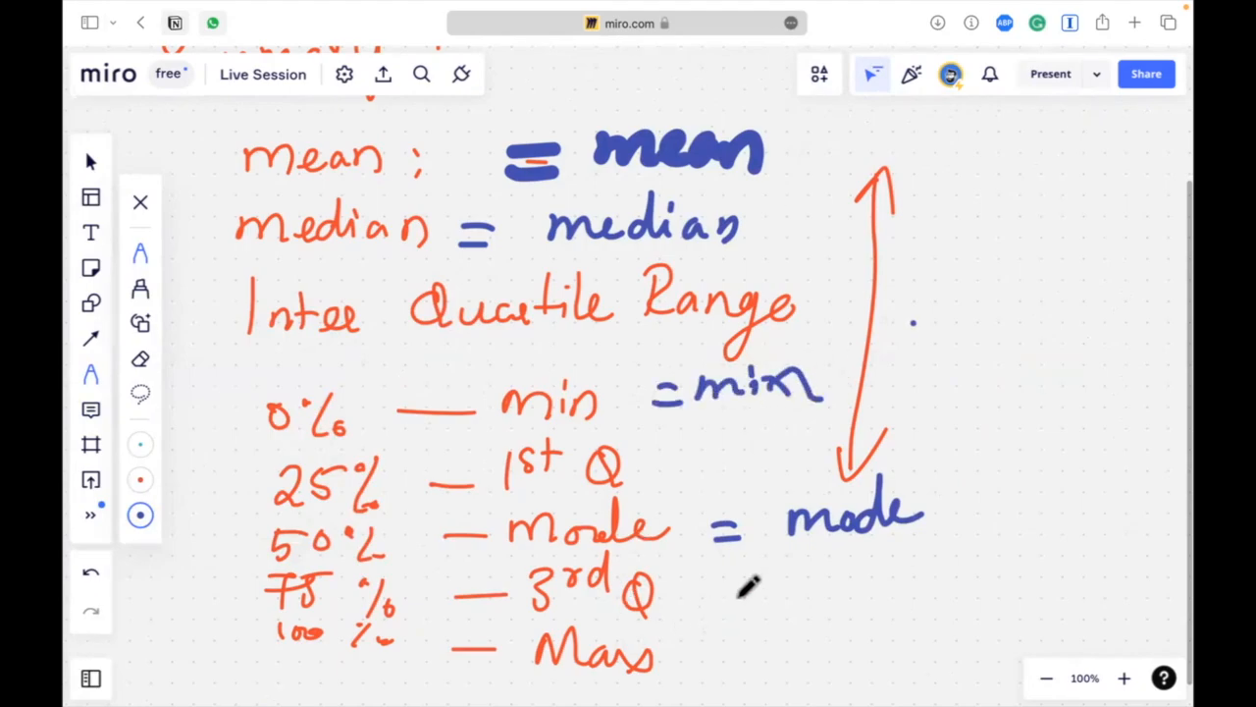
pyautogui.moveTo(700, 650); pyautogui.dragTo(721, 647)
pyautogui.moveTo(700, 663)
pyautogui.mouseDown()
pyautogui.moveTo(830, 646)
pyautogui.moveTo(814, 632)
pyautogui.moveTo(821, 669)
pyautogui.mouseUp()
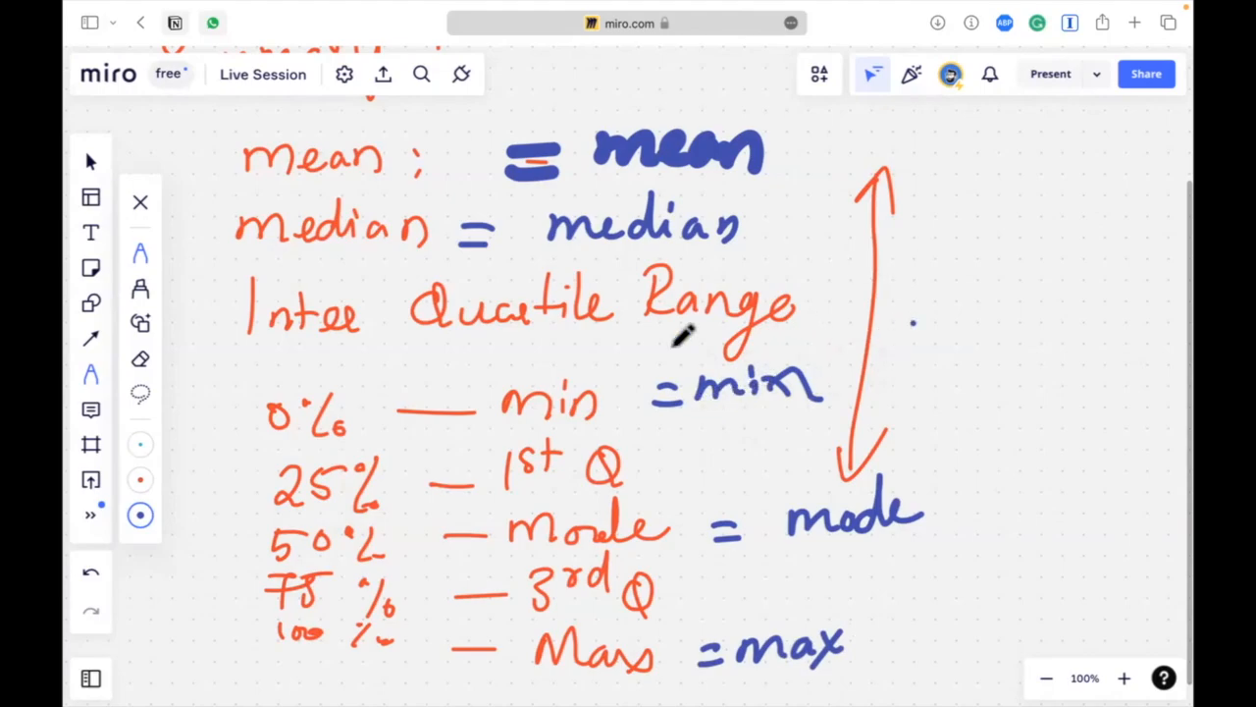
# Step: Handwrite the heading "Data Analysis Toolpak" in dark blue on the empty area beyond the double-headed arrow and underline it
pyautogui.moveTo(712, 365); pyautogui.dragTo(273, 422)
pyautogui.hscroll(10, 273, 422)
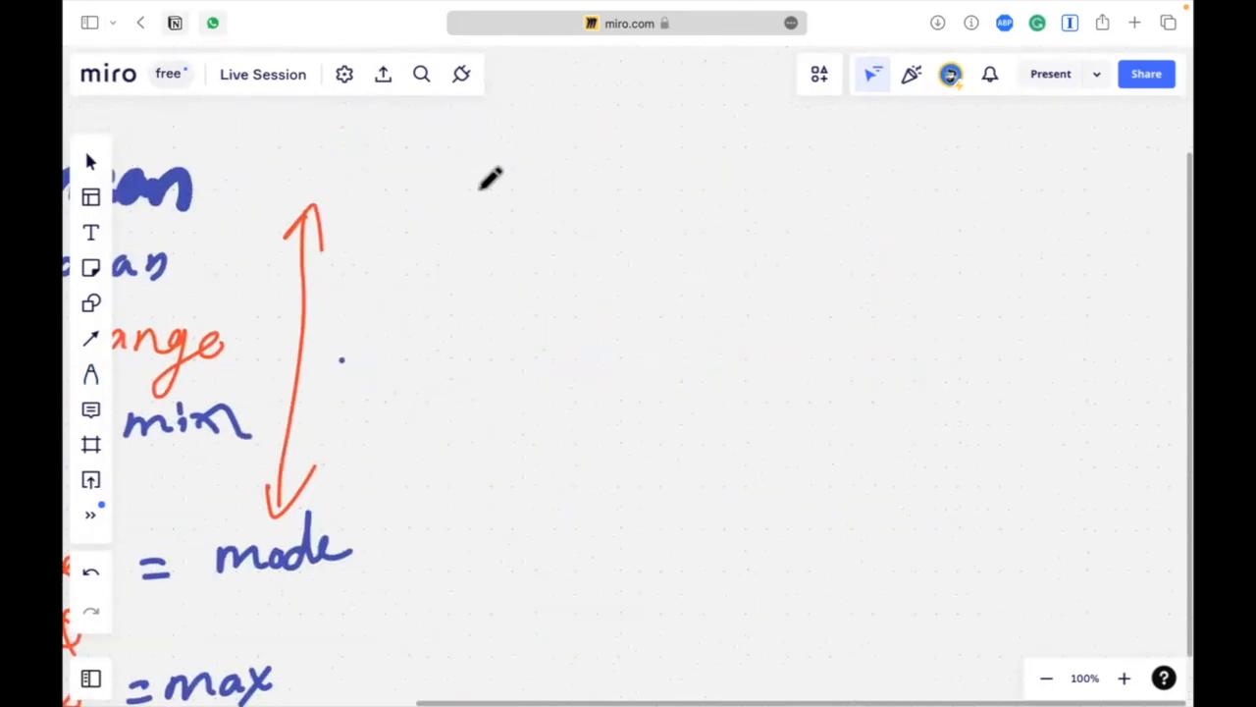
pyautogui.press('p')
pyautogui.moveTo(429, 207)
pyautogui.mouseDown()
pyautogui.moveTo(496, 165)
pyautogui.moveTo(510, 192)
pyautogui.moveTo(536, 201)
pyautogui.moveTo(654, 191)
pyautogui.moveTo(702, 152)
pyautogui.moveTo(731, 179)
pyautogui.moveTo(785, 171)
pyautogui.moveTo(787, 201)
pyautogui.mouseUp()
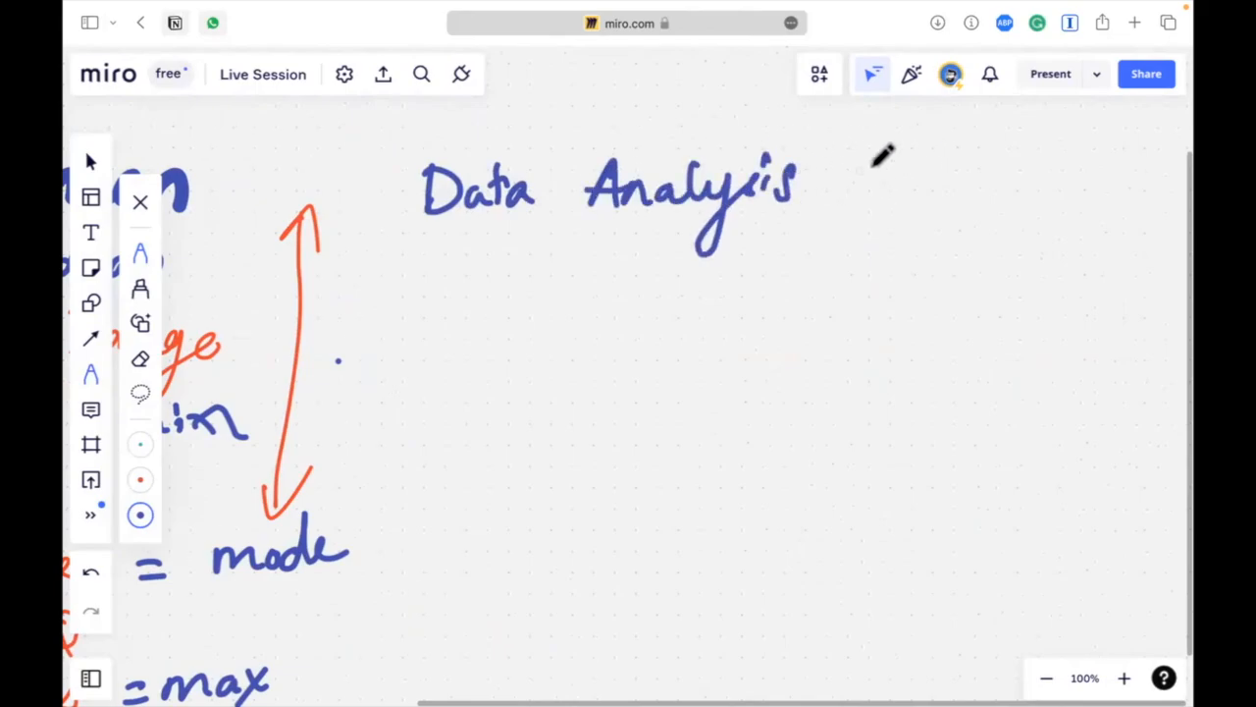
pyautogui.moveTo(823, 155); pyautogui.dragTo(927, 203)
pyautogui.moveTo(919, 153)
pyautogui.mouseDown()
pyautogui.moveTo(939, 186)
pyautogui.moveTo(993, 169)
pyautogui.moveTo(995, 189)
pyautogui.moveTo(1015, 183)
pyautogui.moveTo(1025, 197)
pyautogui.mouseUp()
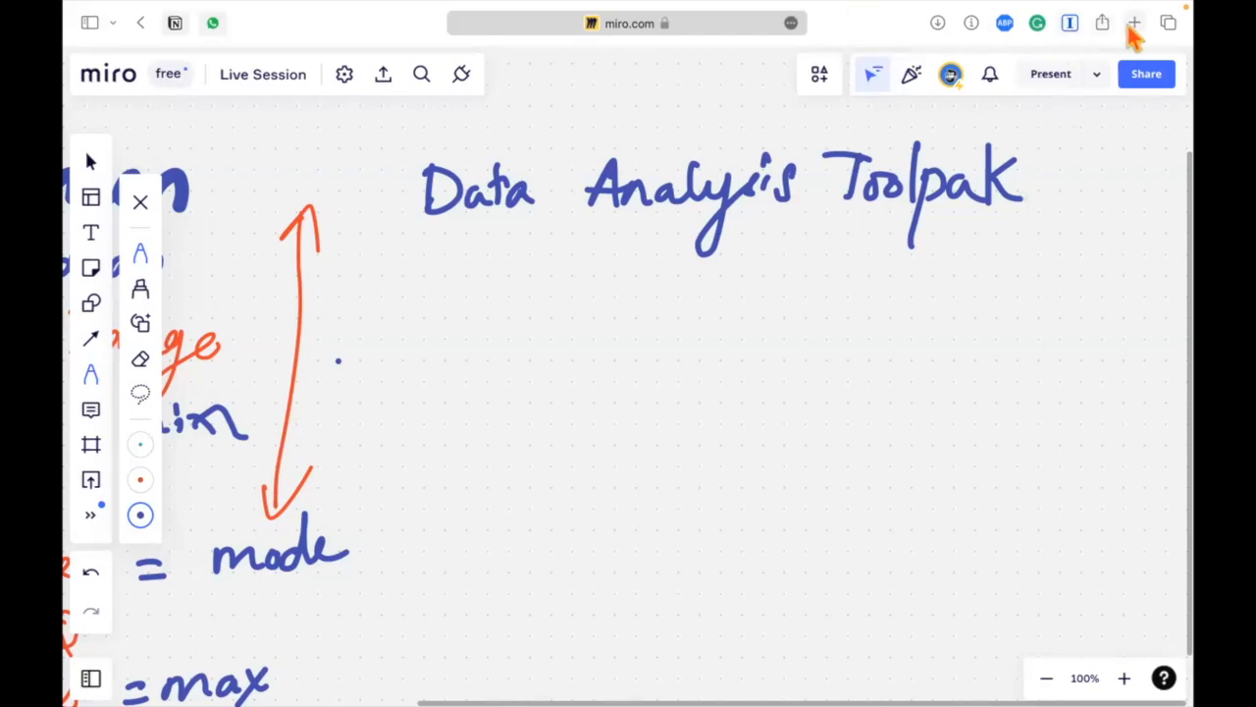
pyautogui.click(860, 78)
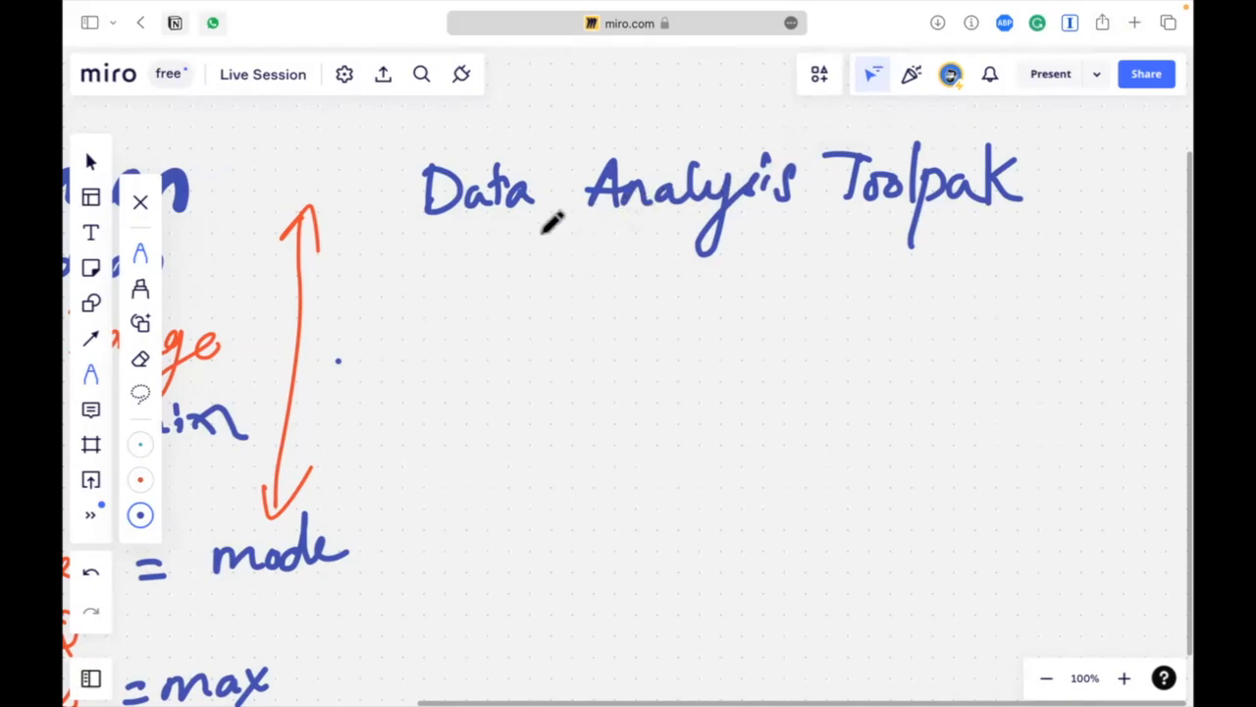
pyautogui.moveTo(491, 226); pyautogui.dragTo(904, 227)
pyautogui.moveTo(1022, 234); pyautogui.dragTo(948, 230)
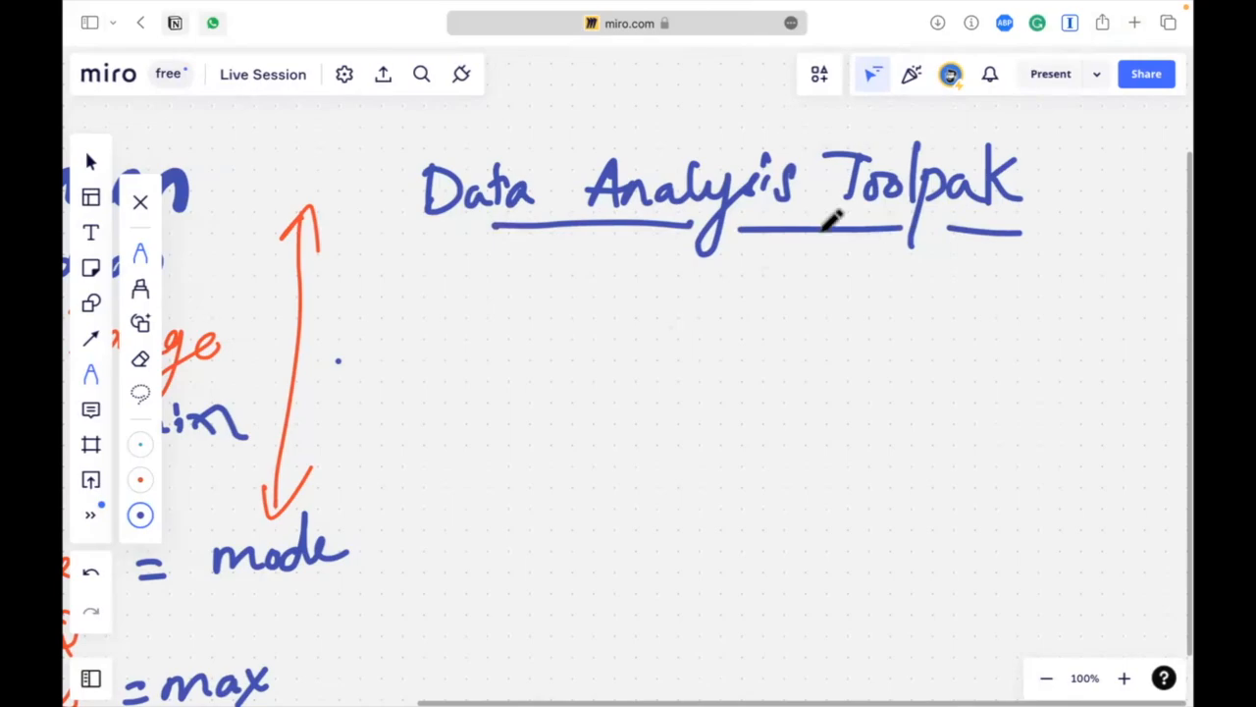
# Step: Switch to the blank Excel workbook, paste the copied FILE tab screenshot at cell D5 and move it over columns F to K
pyautogui.moveTo(692, 10)
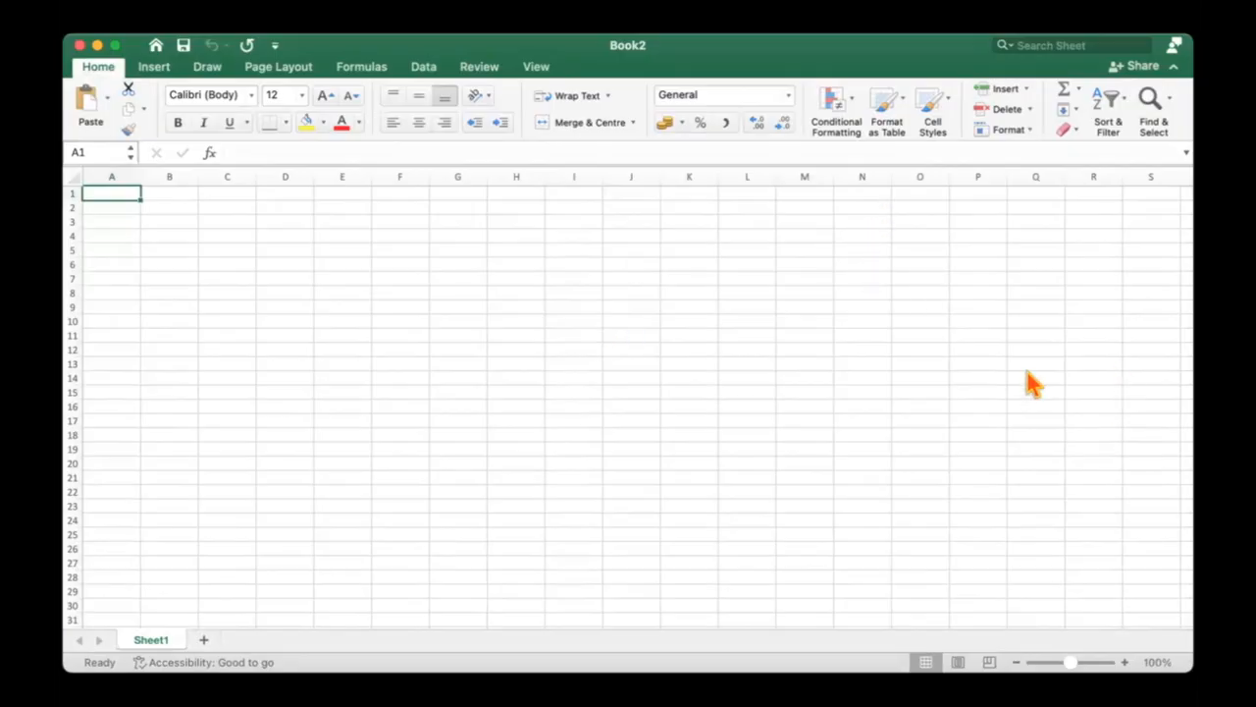
pyautogui.click(226, 279)
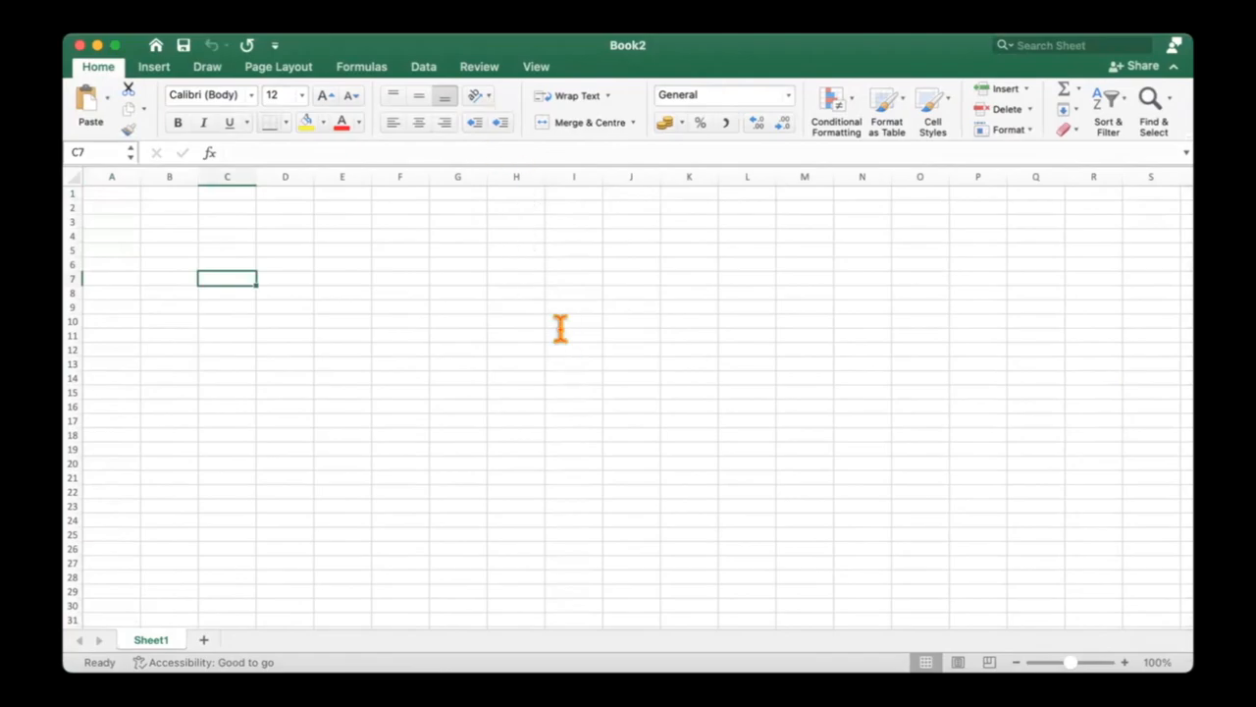
pyautogui.click(245, 290)
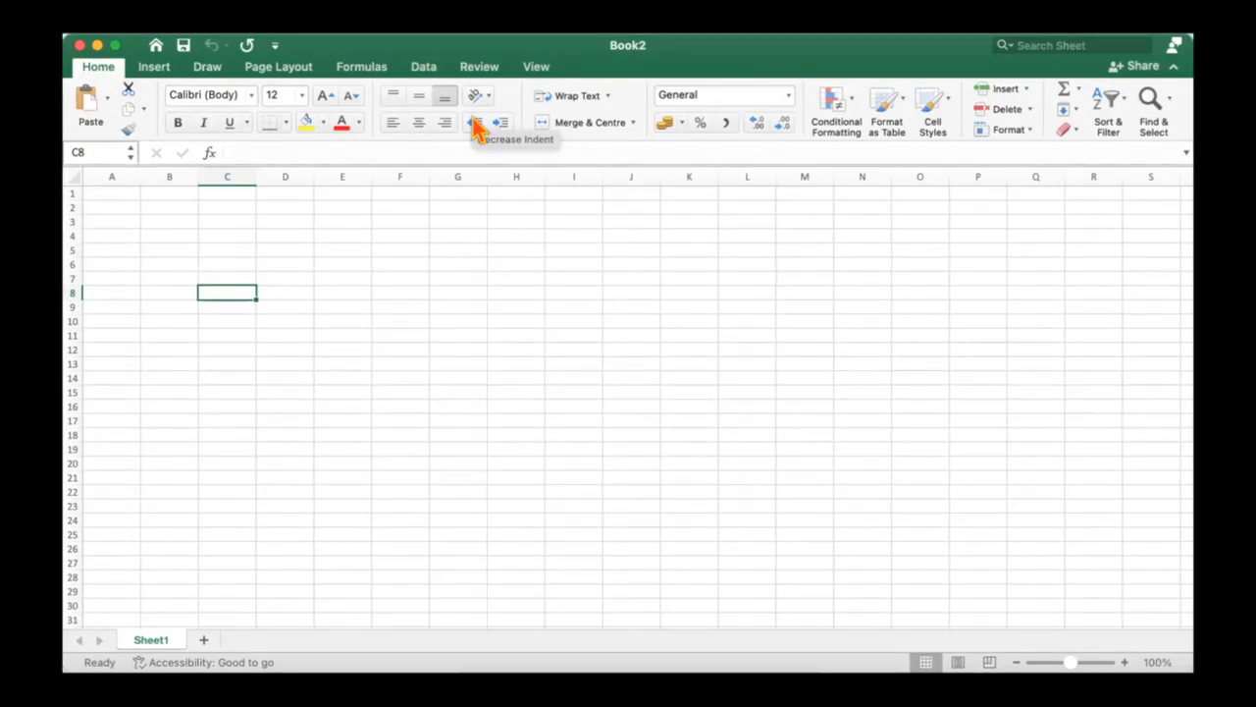
pyautogui.click(343, 250)
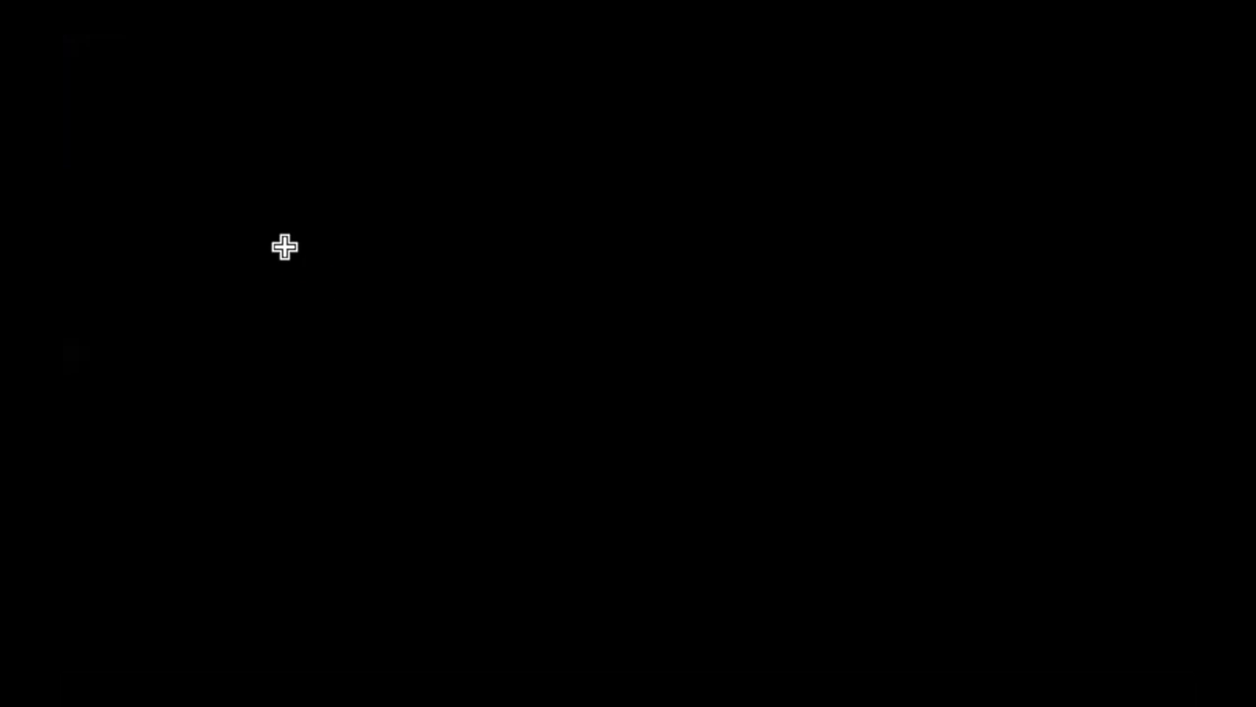
pyautogui.click(283, 246)
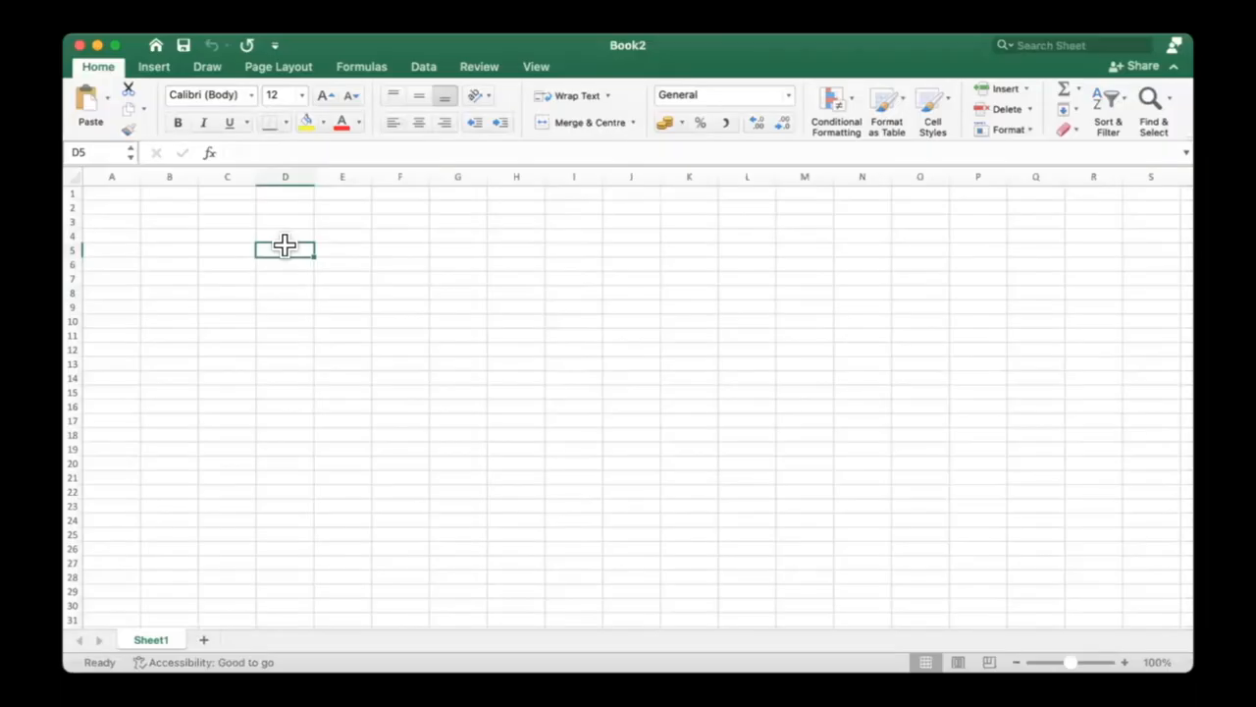
pyautogui.press('super+v')
pyautogui.moveTo(507, 316); pyautogui.dragTo(616, 298)
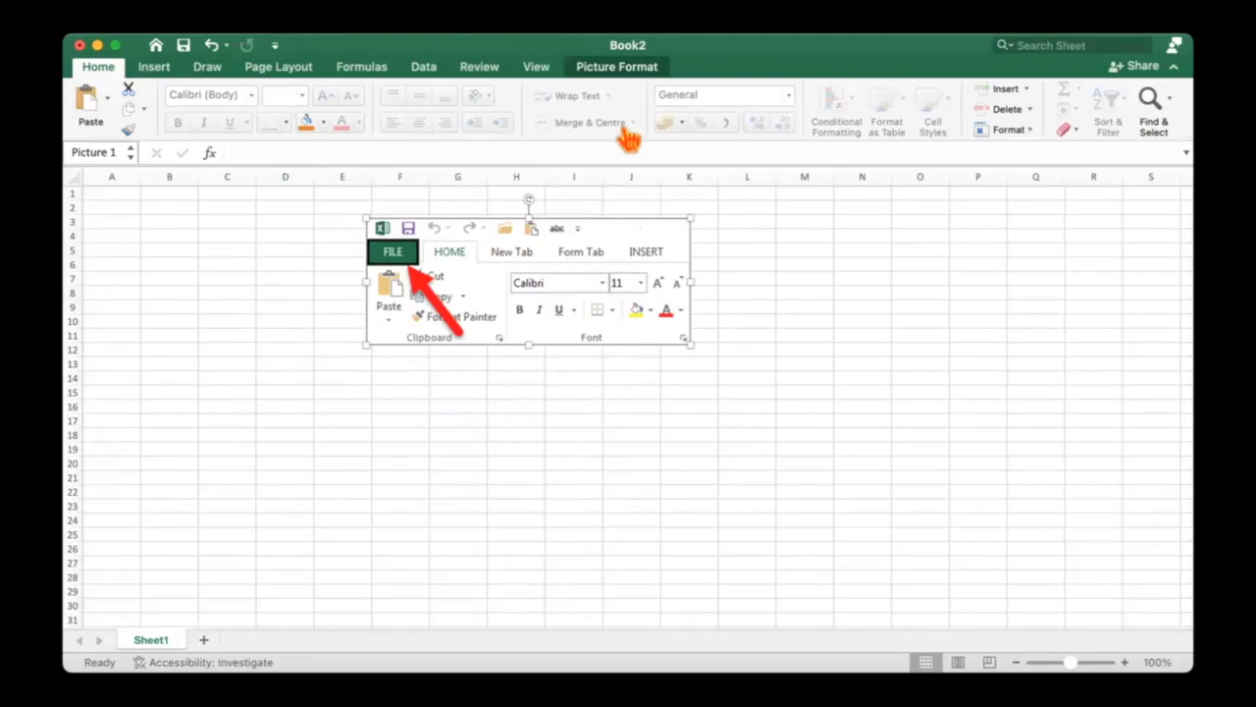
# Step: Paste the Excel Options Add-ins screenshot at cell F17 and review it down to the Manage setting for Excel Add-ins
pyautogui.click(421, 418)
pyautogui.press('super+v')
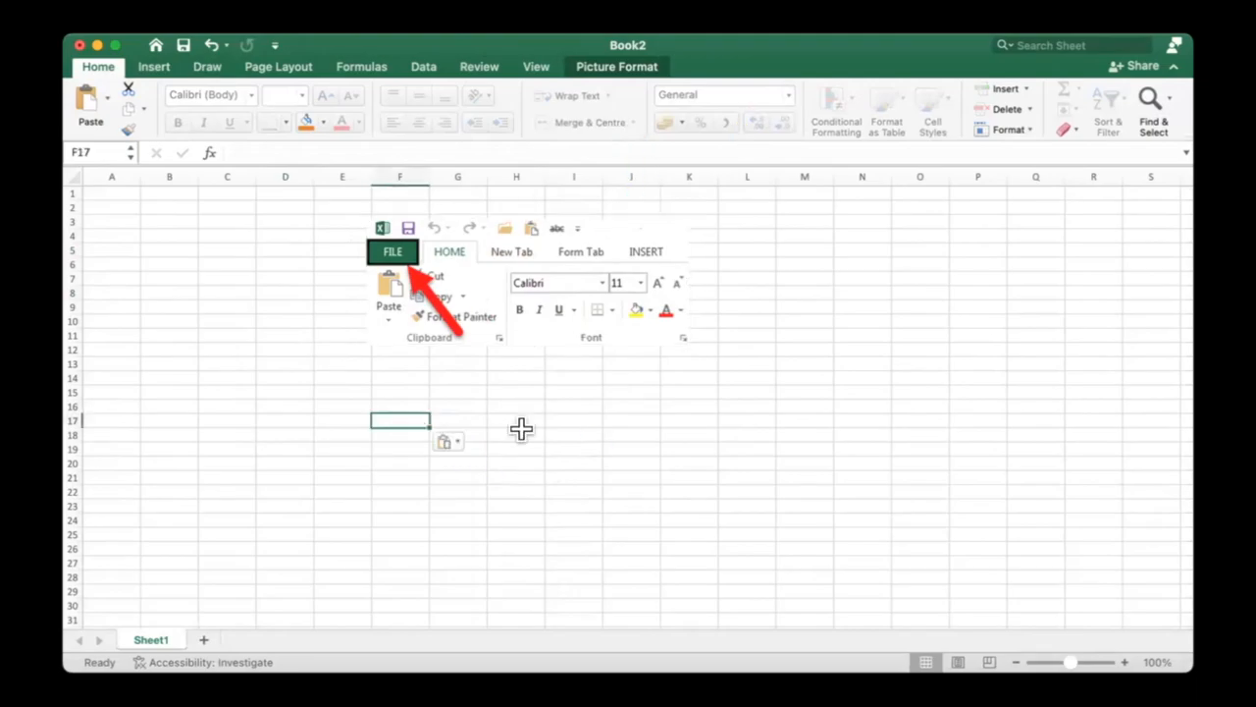
pyautogui.scroll(-1, 898, 440)
pyautogui.scroll(-6, 842, 454)
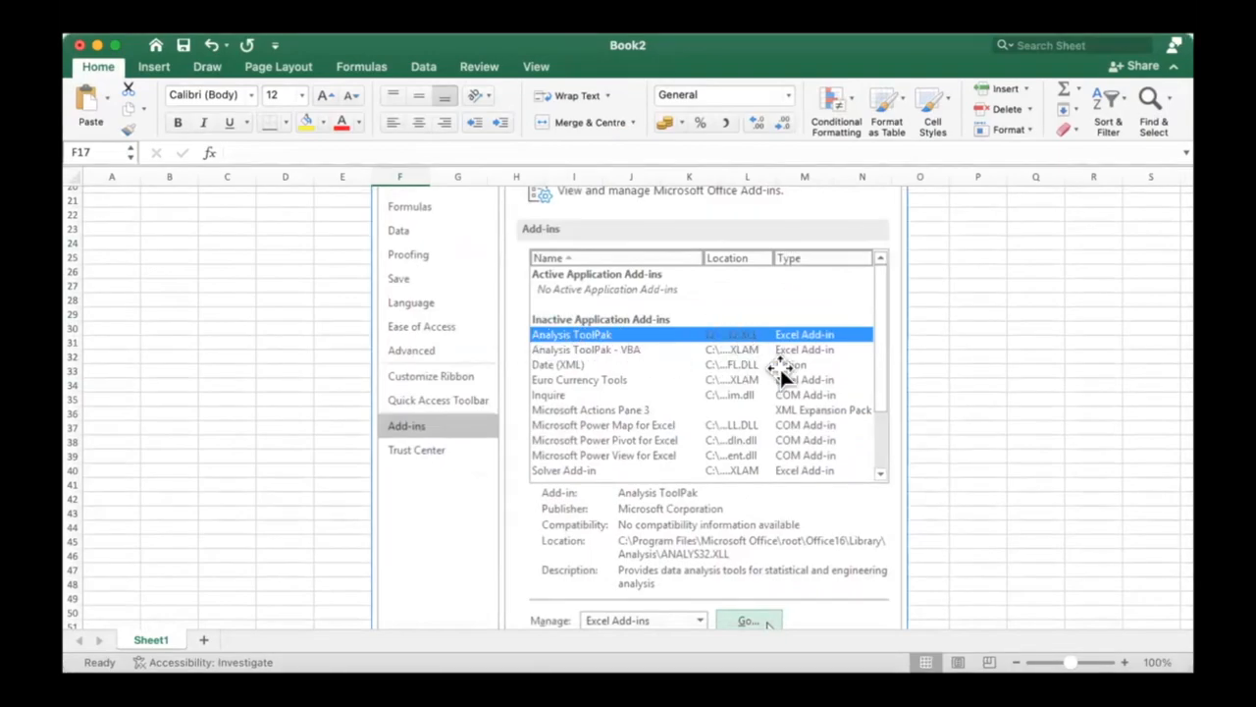
pyautogui.scroll(-2, 779, 368)
pyautogui.scroll(-2, 779, 372)
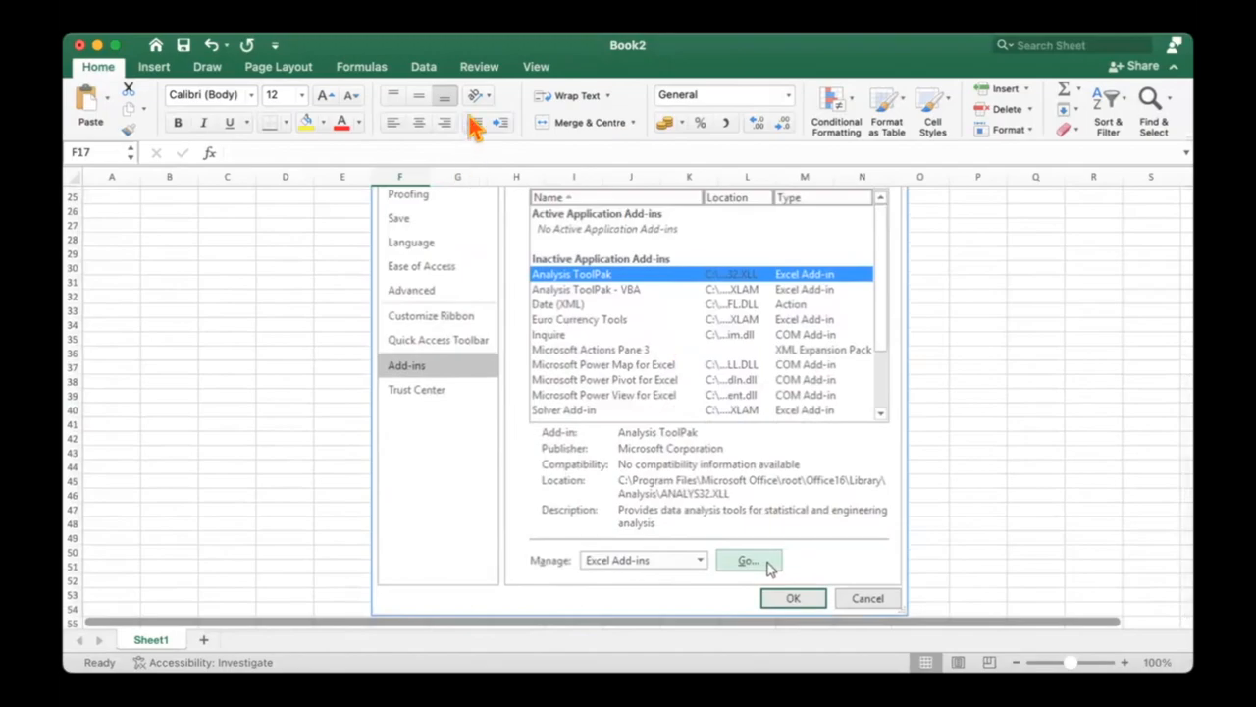
pyautogui.scroll(10, 581, 334)
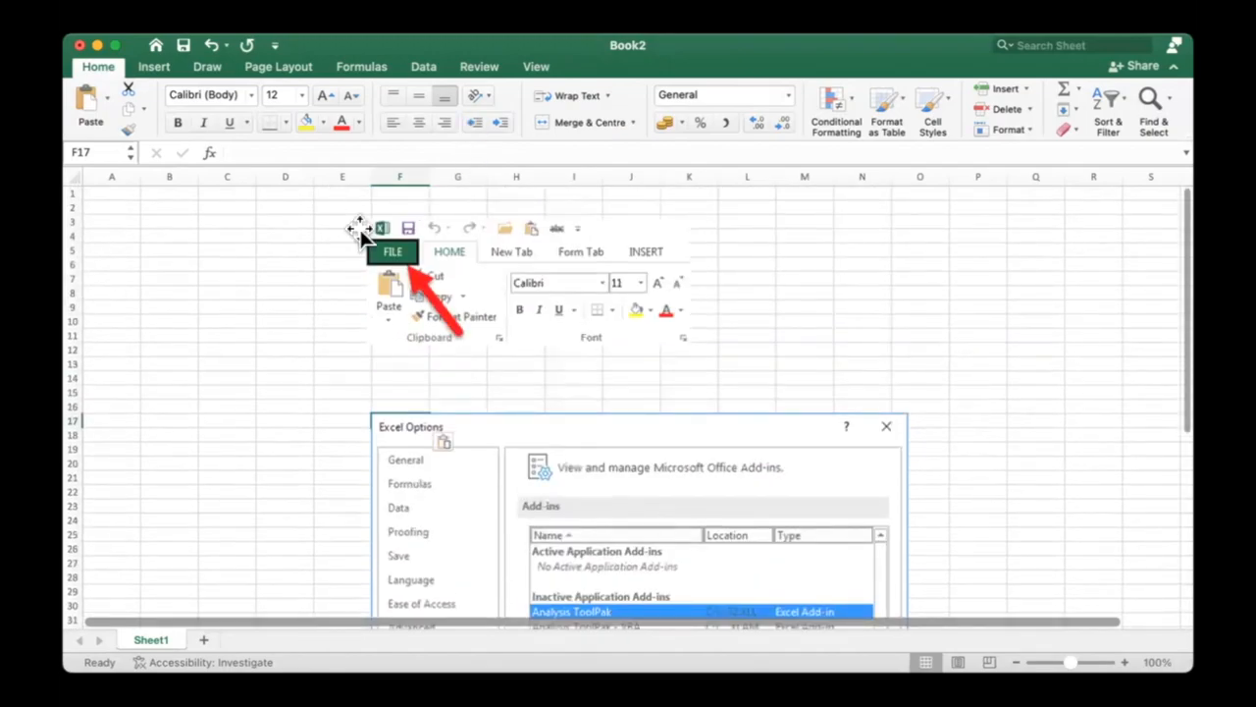
# Step: Examine the Add-ins screenshot from the Analysis ToolPak entry down to the Manage setting, Go and OK
pyautogui.scroll(-4, 519, 392)
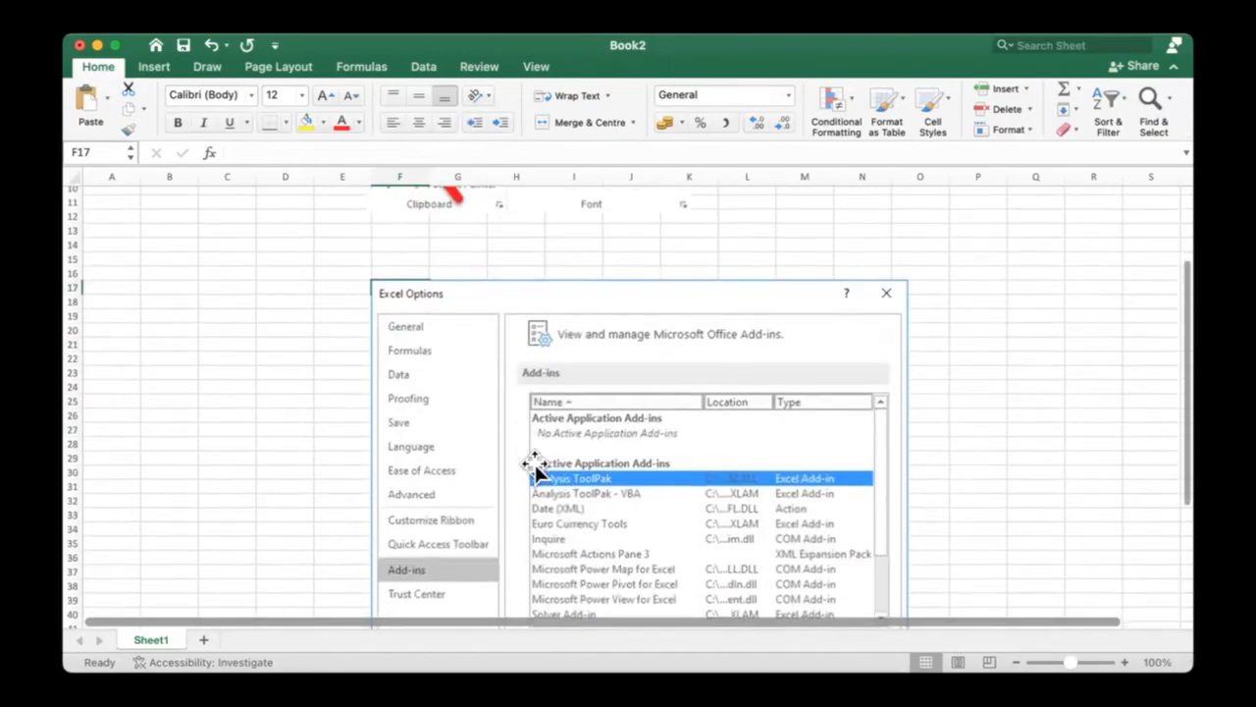
pyautogui.scroll(-2, 533, 462)
pyautogui.scroll(-2, 429, 462)
pyautogui.scroll(1, 422, 363)
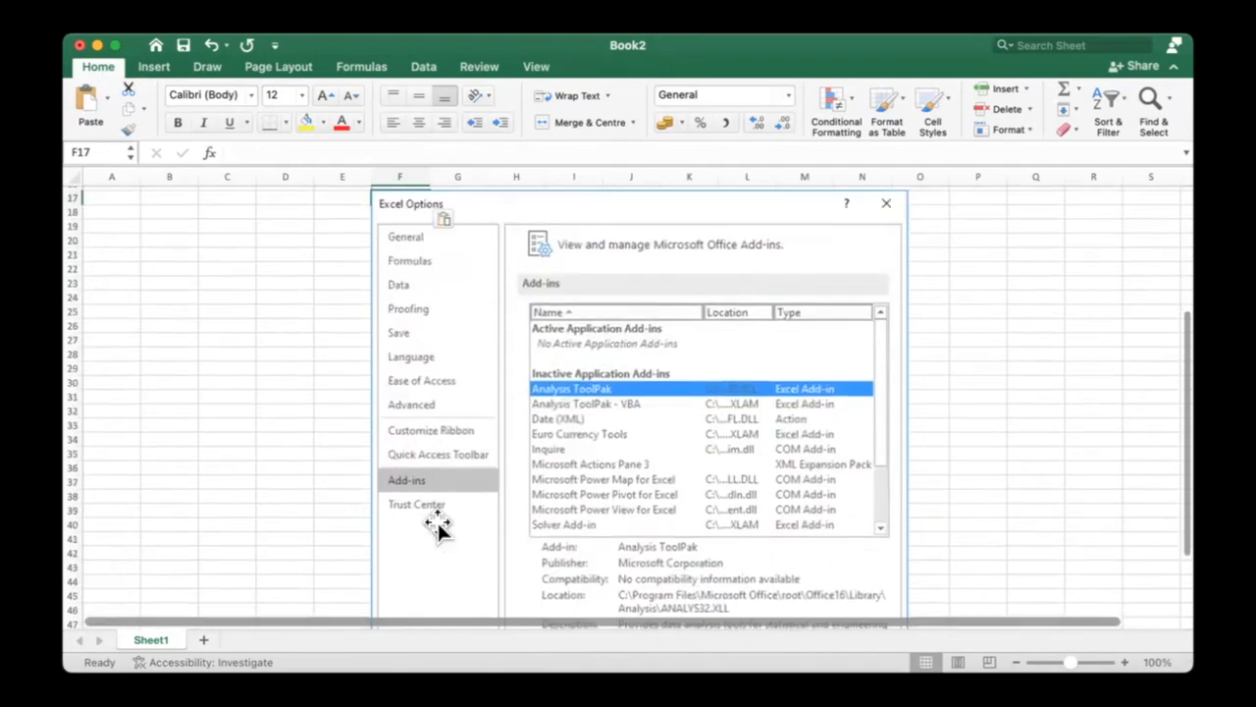
pyautogui.scroll(-1, 422, 471)
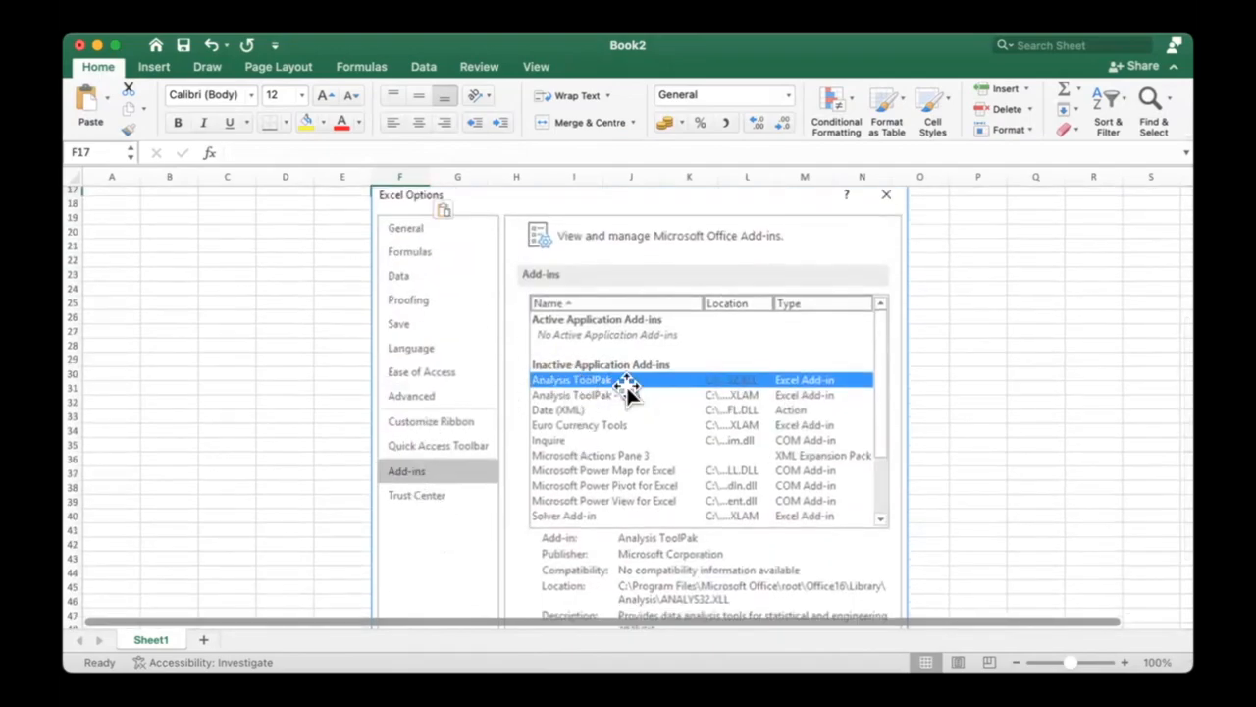
pyautogui.scroll(-4, 671, 377)
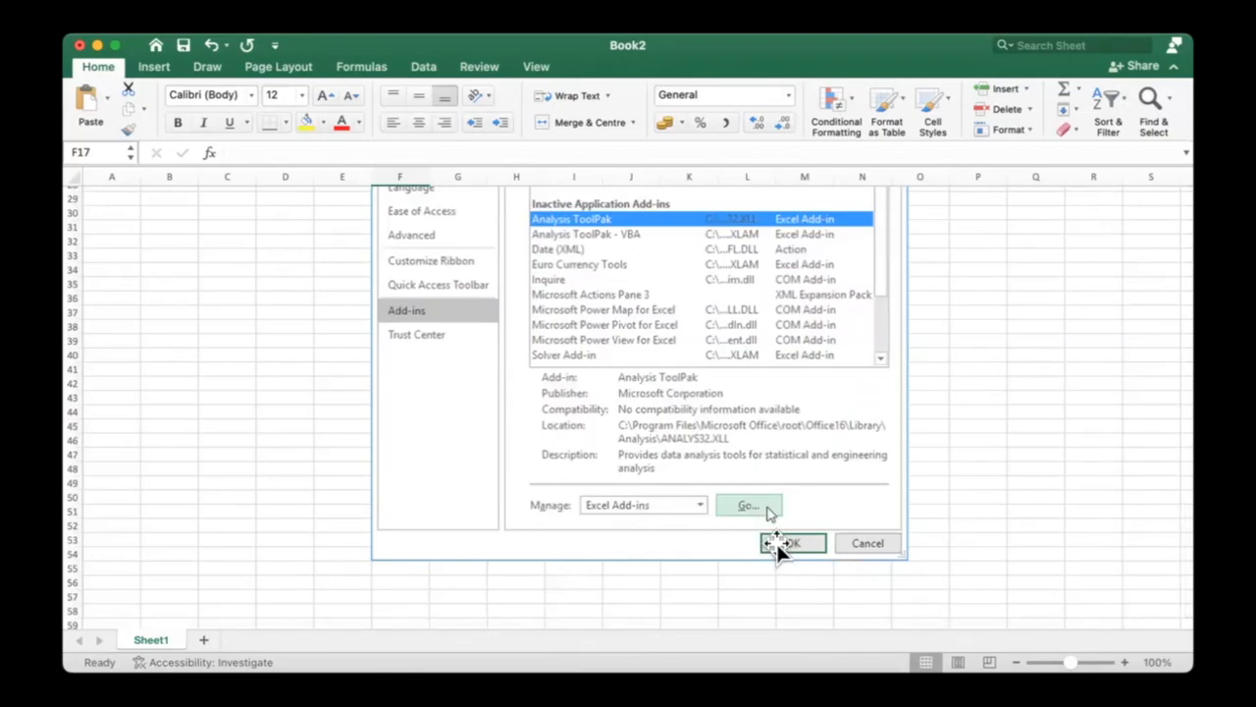
pyautogui.scroll(2, 678, 382)
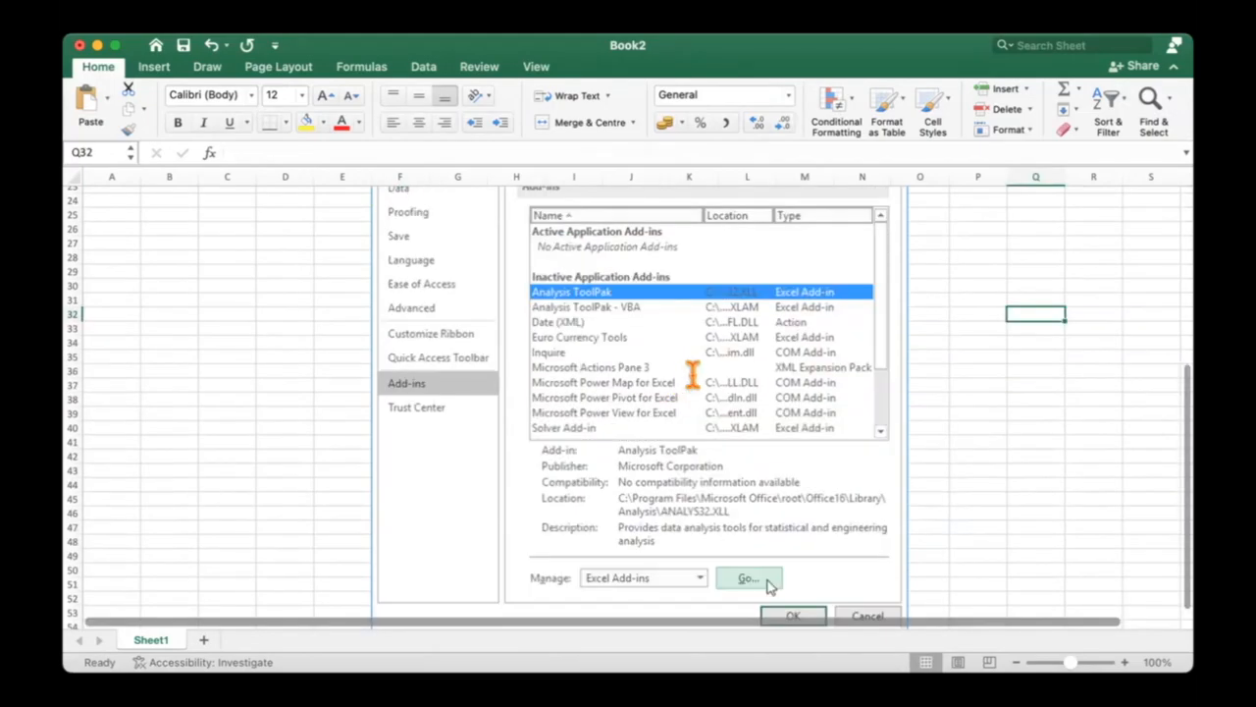
# Step: Delete the pasted Excel Options Add-ins screenshot and the FILE tab screenshot from the worksheet
pyautogui.click(760, 461)
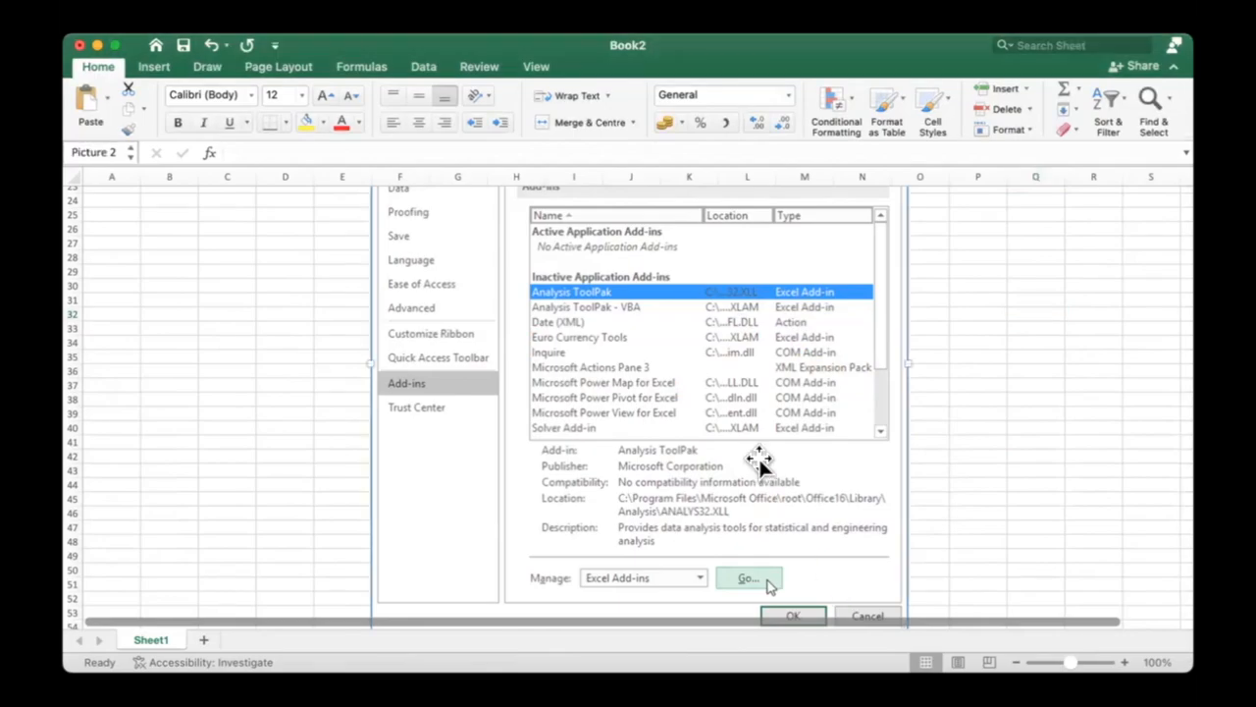
pyautogui.press('Delete')
pyautogui.scroll(8, 461, 344)
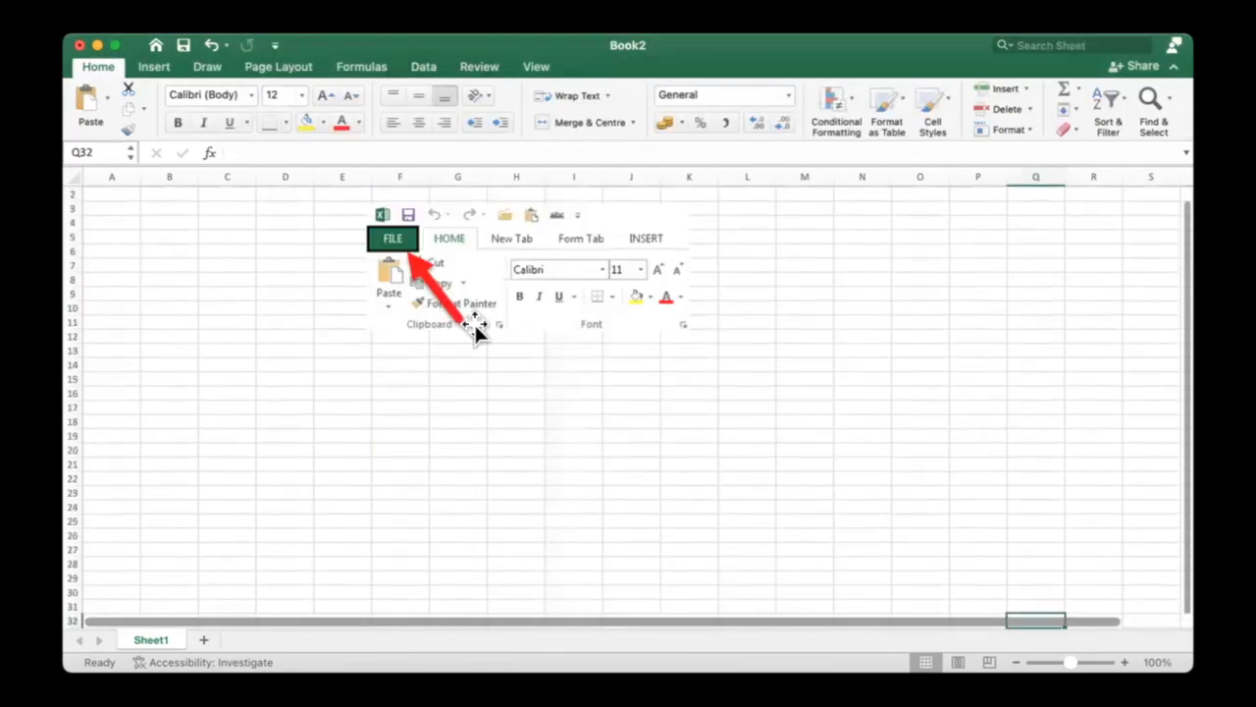
pyautogui.click(476, 331)
pyautogui.press('Delete')
pyautogui.scroll(1, 252, 299)
pyautogui.click(252, 293)
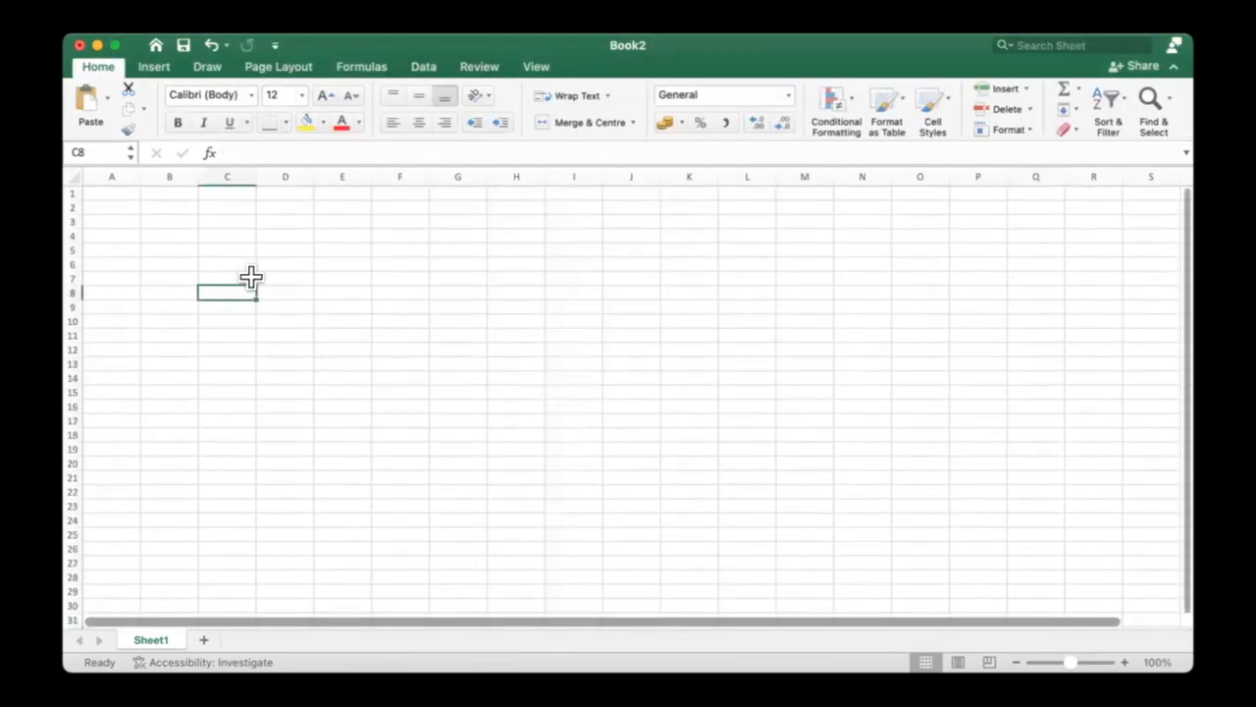
pyautogui.click(339, 237)
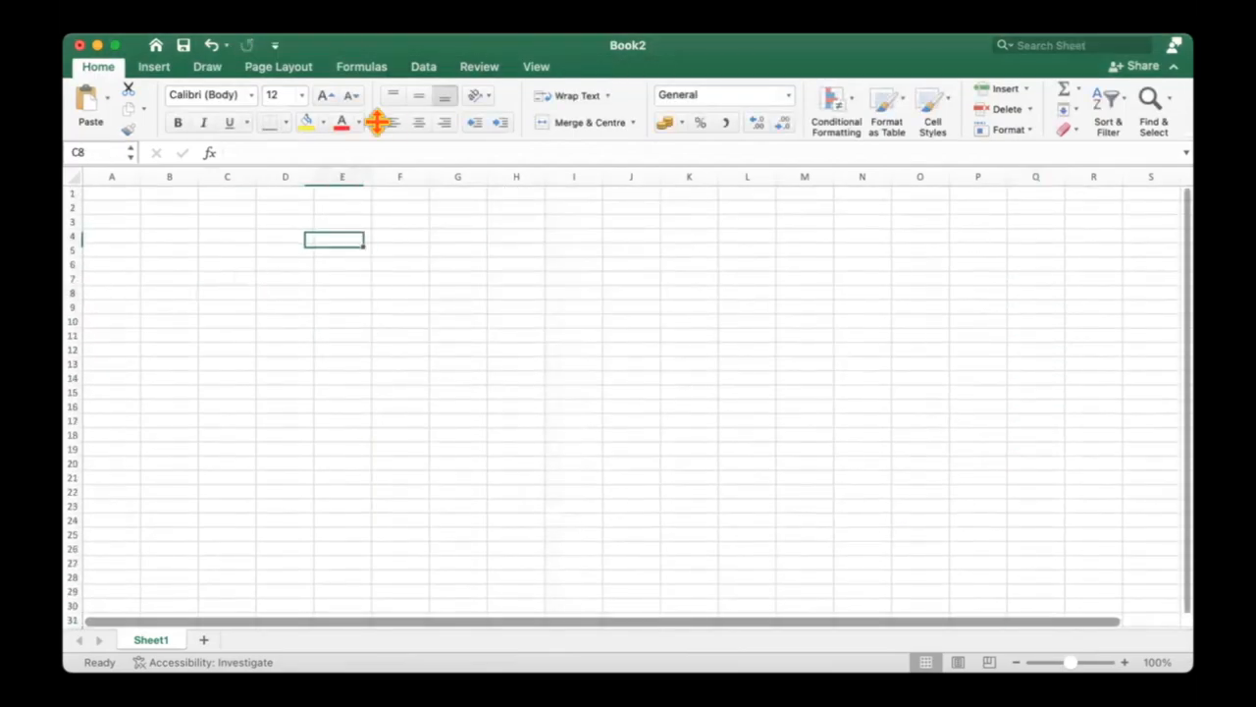
# Step: Open the Data Analysis tool and look through its full list of analysis tools
pyautogui.click(423, 67)
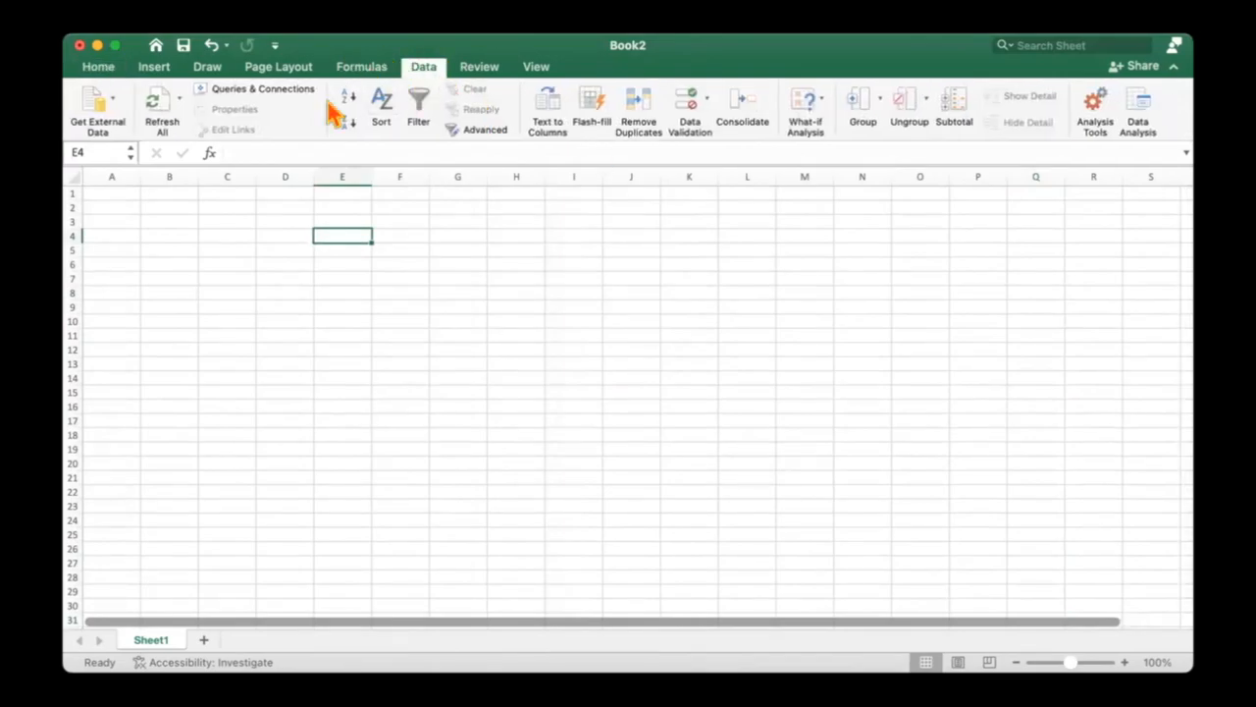
pyautogui.click(1140, 108)
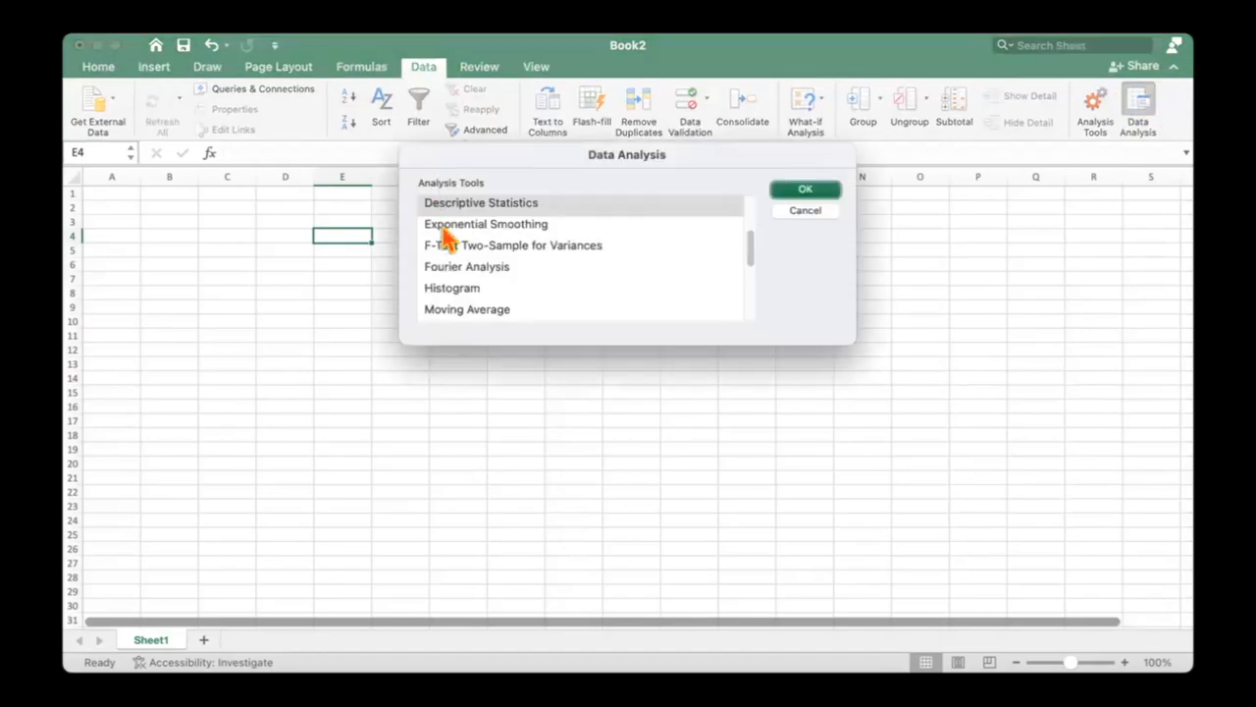
pyautogui.click(444, 224)
pyautogui.scroll(-10, 469, 267)
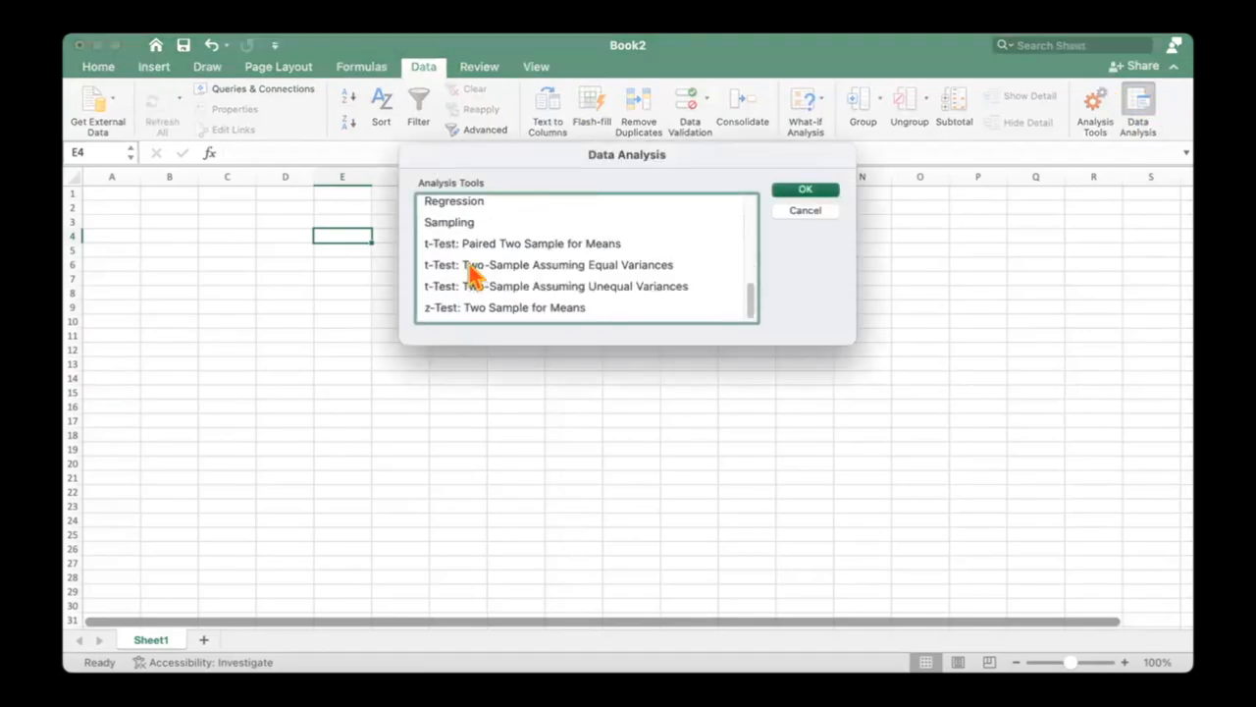
pyautogui.scroll(15, 477, 267)
# Step: Point out the Anova, Correlation, Covariance and Descriptive Statistics tools in the list and close the dialog without running an analysis
pyautogui.click(475, 226)
pyautogui.click(469, 205)
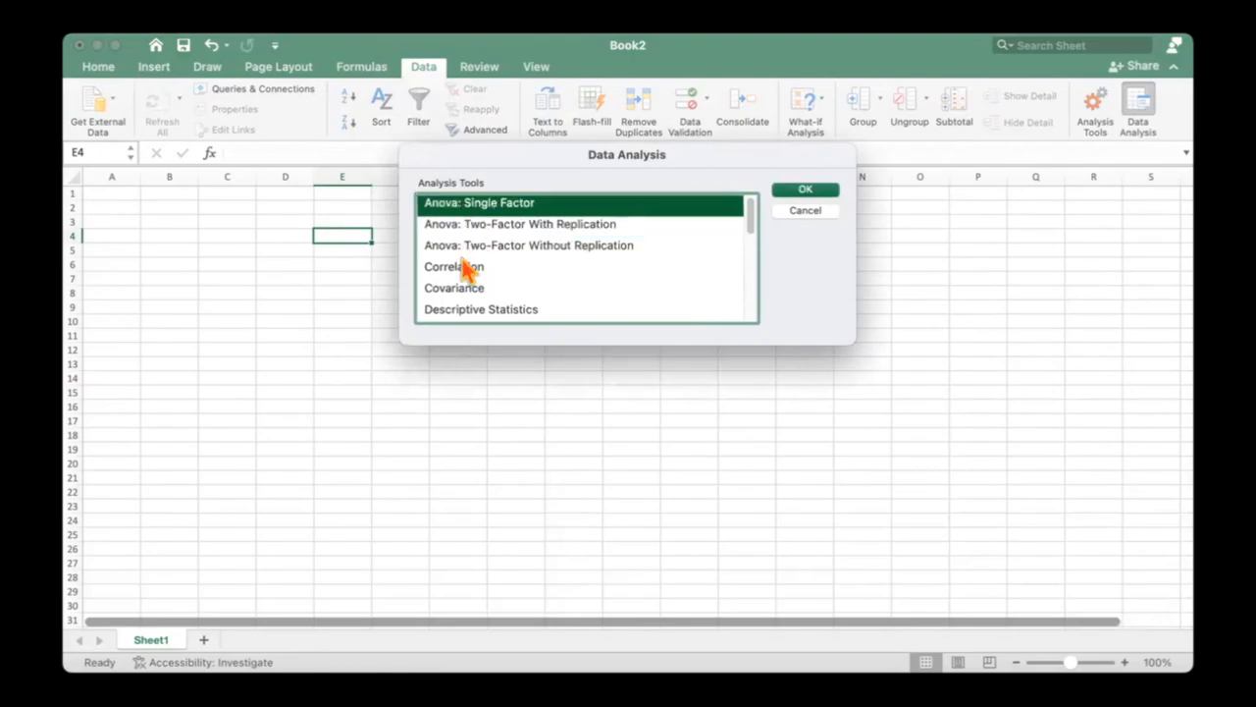
pyautogui.click(471, 247)
pyautogui.click(467, 289)
pyautogui.click(473, 226)
pyautogui.scroll(-1, 483, 281)
pyautogui.click(495, 269)
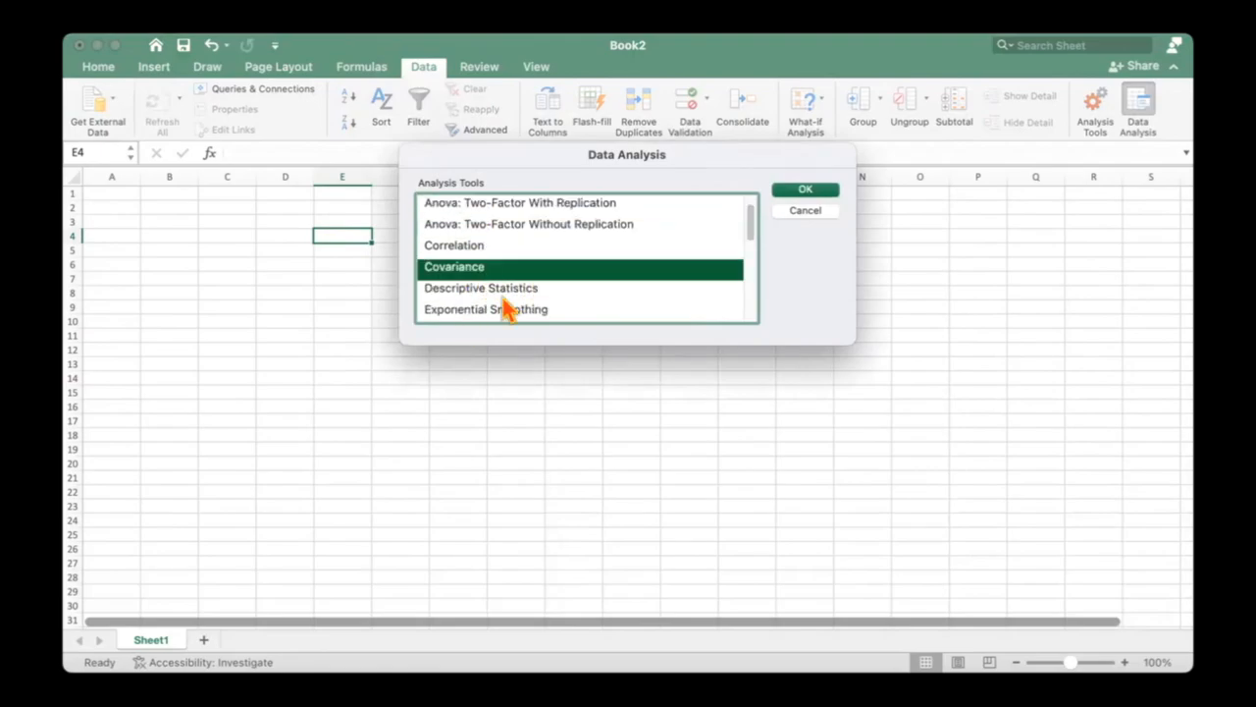
pyautogui.scroll(-1, 504, 295)
pyautogui.scroll(-1, 500, 290)
pyautogui.scroll(3, 496, 270)
pyautogui.click(494, 247)
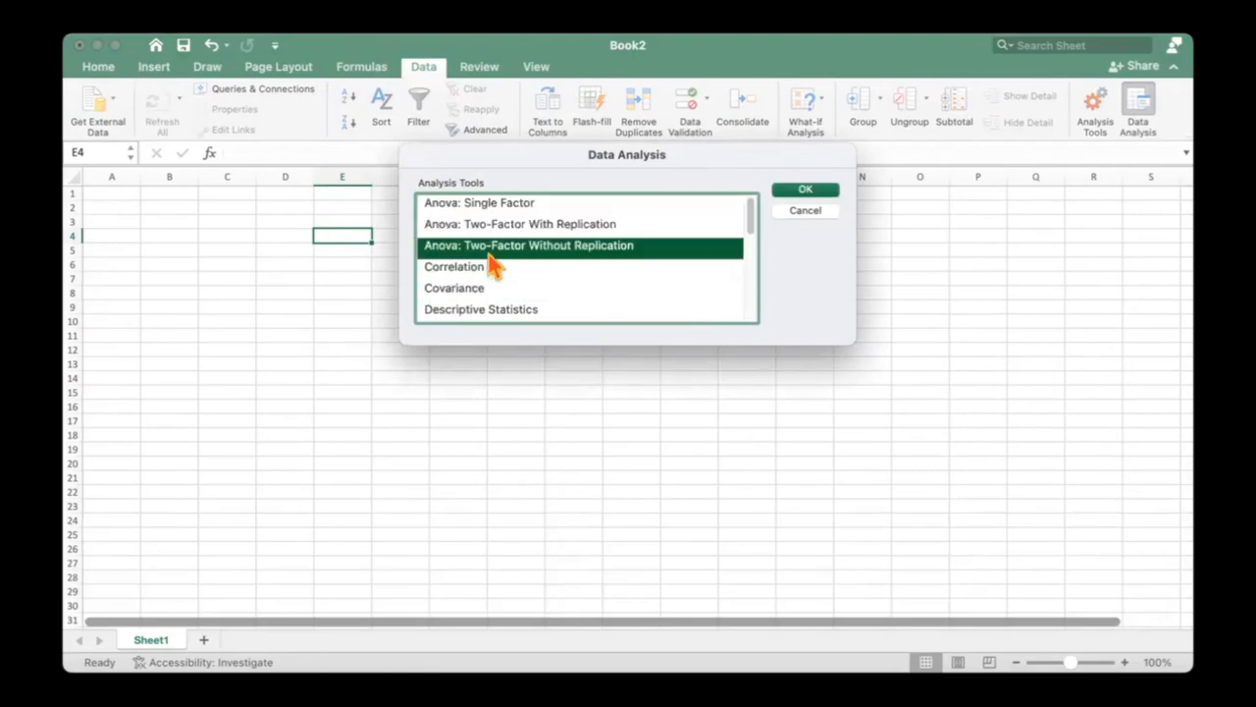
pyautogui.click(804, 211)
pyautogui.click(343, 292)
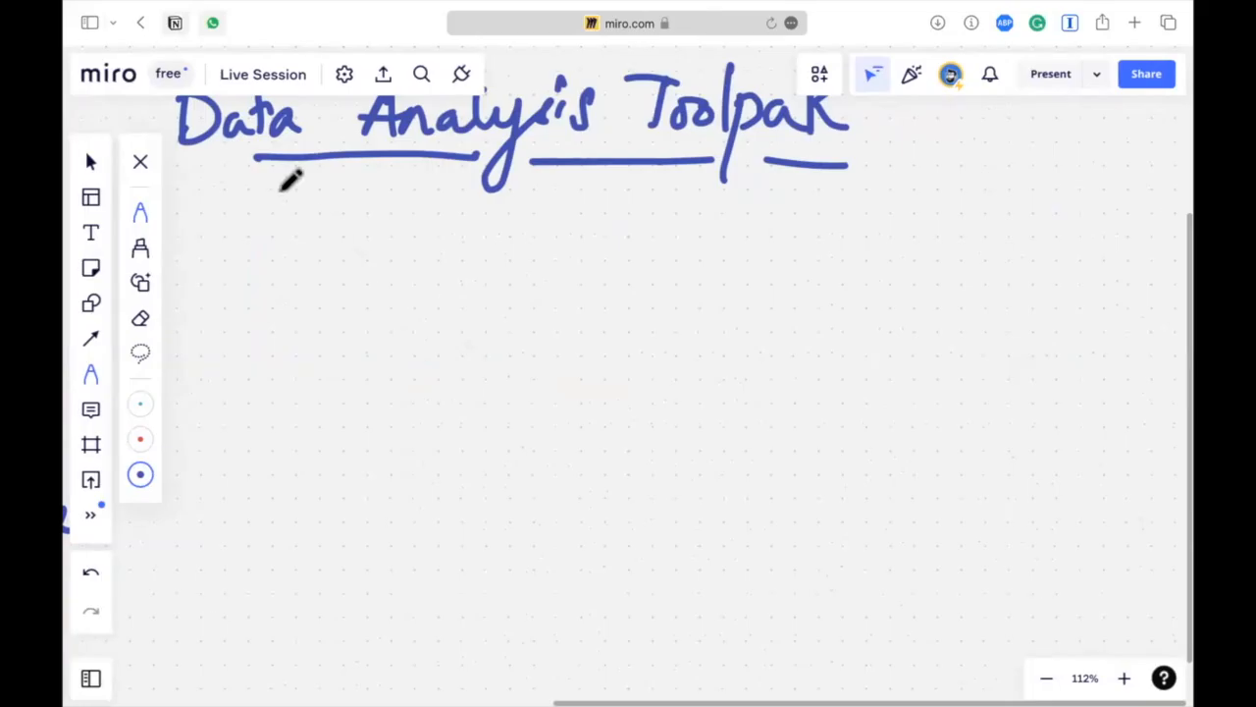
# Step: Switch to the Miro board and handwrite "1. Histograms" in dark blue under the "Data Analysis Toolpak" heading
pyautogui.moveTo(244, 245); pyautogui.dragTo(240, 276)
pyautogui.click(261, 261)
pyautogui.moveTo(348, 247)
pyautogui.mouseDown()
pyautogui.moveTo(486, 257)
pyautogui.moveTo(533, 240)
pyautogui.moveTo(681, 241)
pyautogui.moveTo(679, 261)
pyautogui.mouseUp()
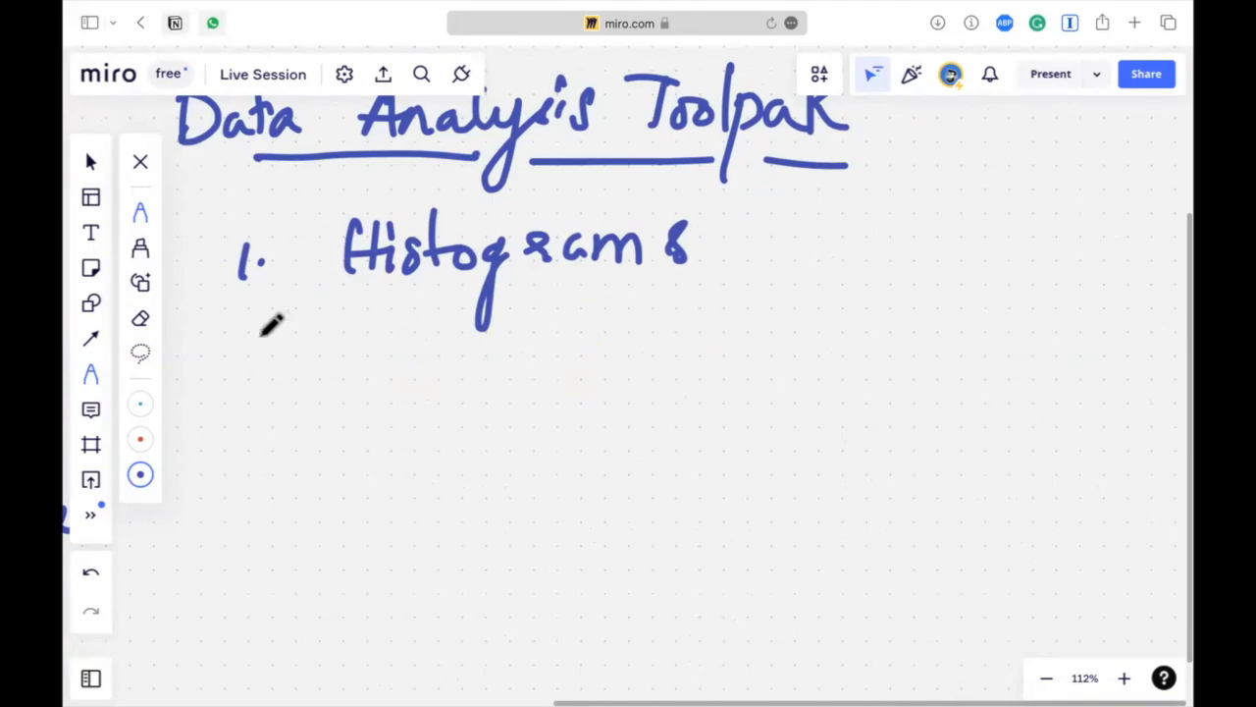
# Step: Handwrite "2. Descriptive Stats" in dark blue below the Histograms item
pyautogui.moveTo(218, 377); pyautogui.dragTo(253, 400)
pyautogui.click(275, 385)
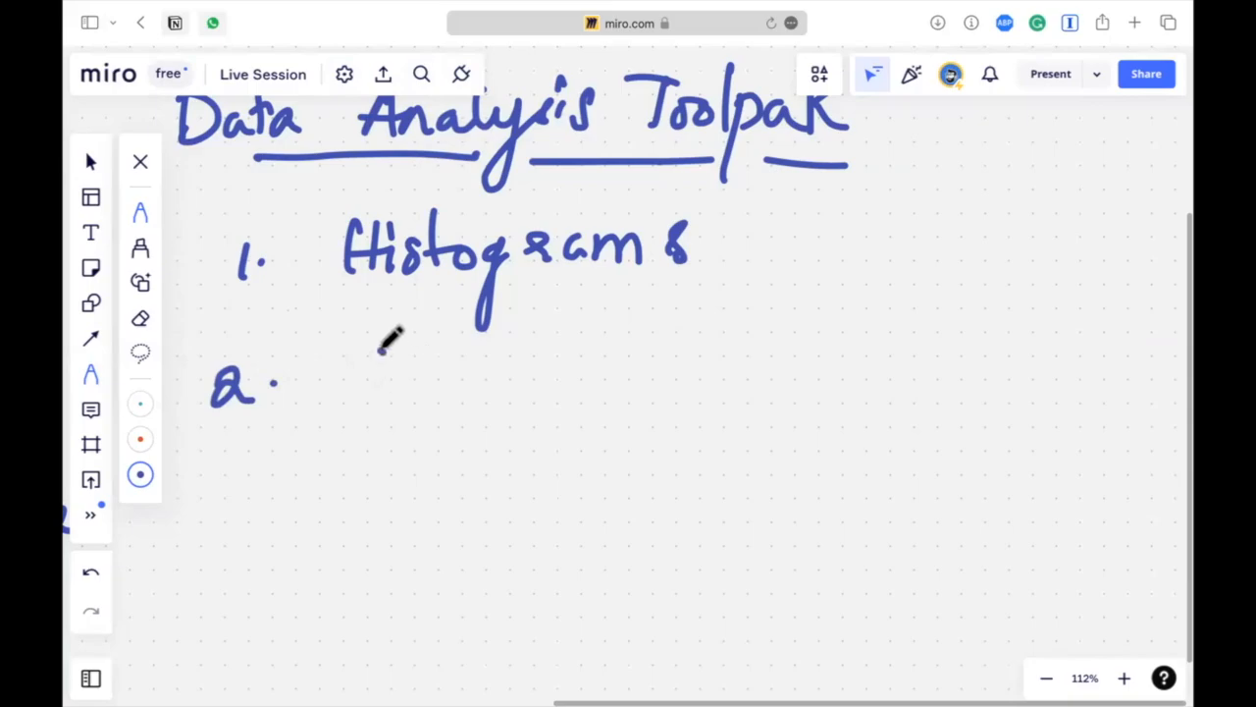
pyautogui.moveTo(378, 346)
pyautogui.mouseDown()
pyautogui.moveTo(385, 383)
pyautogui.moveTo(428, 365)
pyautogui.moveTo(509, 381)
pyautogui.moveTo(570, 345)
pyautogui.moveTo(563, 409)
pyautogui.mouseUp()
pyautogui.moveTo(536, 314); pyautogui.dragTo(594, 359)
pyautogui.moveTo(581, 334)
pyautogui.mouseDown()
pyautogui.moveTo(618, 328)
pyautogui.moveTo(634, 359)
pyautogui.mouseUp()
pyautogui.moveTo(638, 338); pyautogui.dragTo(698, 330)
pyautogui.moveTo(800, 286)
pyautogui.mouseDown()
pyautogui.moveTo(768, 336)
pyautogui.moveTo(828, 344)
pyautogui.mouseUp()
pyautogui.moveTo(806, 312)
pyautogui.mouseDown()
pyautogui.moveTo(840, 309)
pyautogui.moveTo(895, 343)
pyautogui.mouseUp()
pyautogui.moveTo(883, 314); pyautogui.dragTo(913, 310)
pyautogui.moveTo(926, 308); pyautogui.dragTo(912, 344)
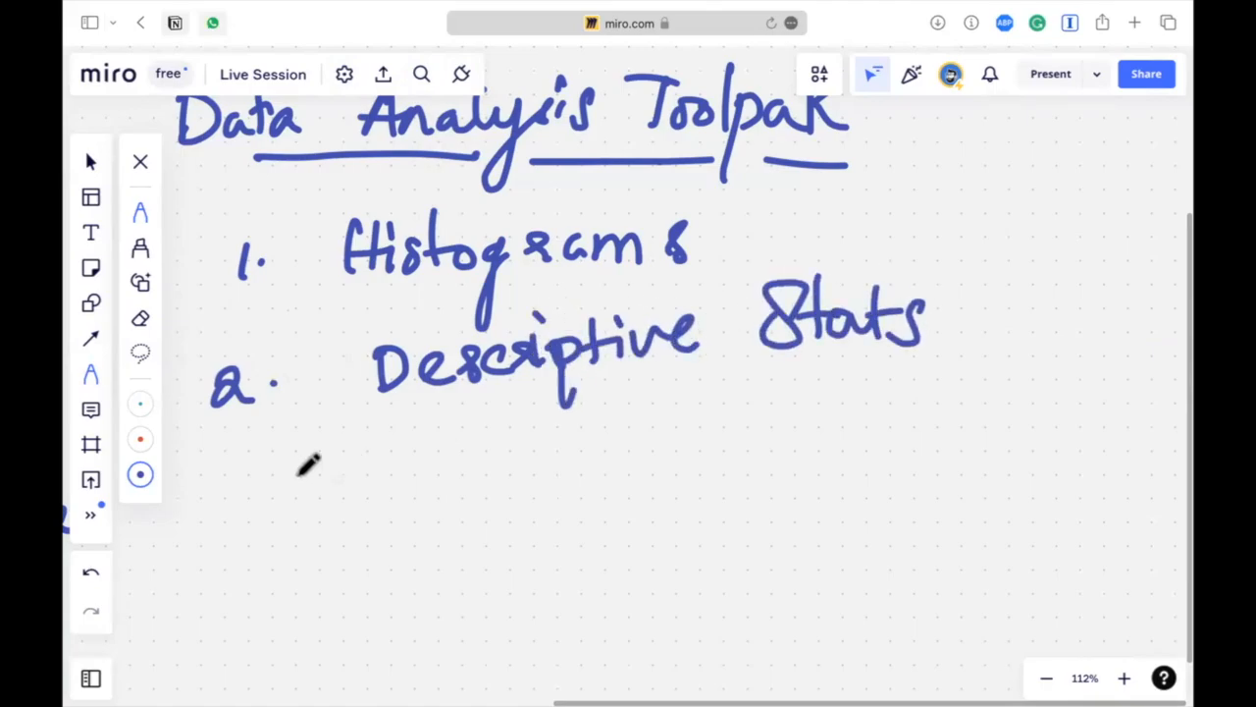
# Step: Handwrite "3. ANOVA," in dark blue below the Descriptive Stats item
pyautogui.moveTo(218, 471)
pyautogui.mouseDown()
pyautogui.moveTo(238, 497)
pyautogui.moveTo(218, 498)
pyautogui.mouseUp()
pyautogui.click(263, 492)
pyautogui.moveTo(329, 492)
pyautogui.mouseDown()
pyautogui.moveTo(366, 487)
pyautogui.moveTo(365, 472)
pyautogui.mouseUp()
pyautogui.moveTo(376, 487)
pyautogui.mouseDown()
pyautogui.moveTo(412, 453)
pyautogui.moveTo(473, 443)
pyautogui.mouseUp()
pyautogui.moveTo(473, 442); pyautogui.dragTo(510, 432)
pyautogui.moveTo(514, 479); pyautogui.dragTo(559, 476)
pyautogui.moveTo(520, 459)
pyautogui.mouseDown()
pyautogui.moveTo(550, 455)
pyautogui.moveTo(583, 493)
pyautogui.mouseUp()
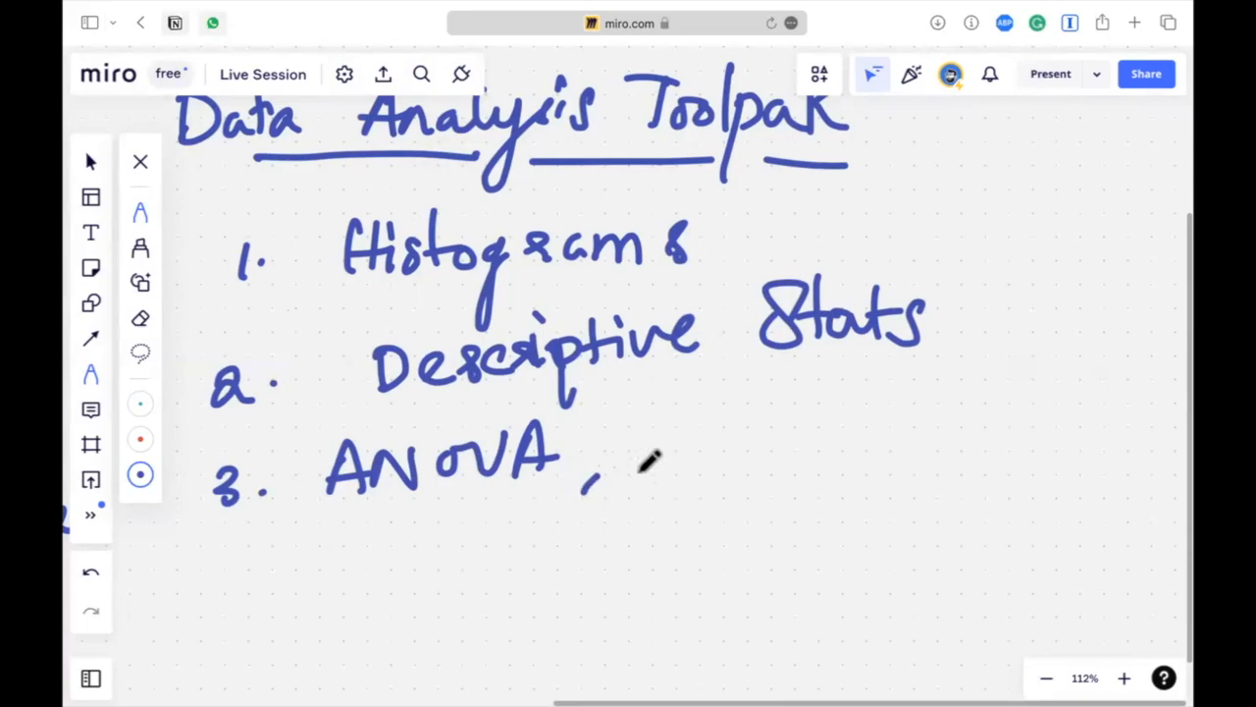
# Step: Continue item 3 after ANOVA by handwriting "F test, T test" in dark blue on the same line
pyautogui.moveTo(642, 444); pyautogui.dragTo(636, 481)
pyautogui.moveTo(638, 444)
pyautogui.mouseDown()
pyautogui.moveTo(682, 432)
pyautogui.moveTo(673, 453)
pyautogui.mouseUp()
pyautogui.moveTo(722, 420); pyautogui.dragTo(726, 453)
pyautogui.moveTo(710, 433); pyautogui.dragTo(746, 428)
pyautogui.moveTo(746, 432)
pyautogui.mouseDown()
pyautogui.moveTo(775, 420)
pyautogui.moveTo(781, 446)
pyautogui.mouseUp()
pyautogui.moveTo(816, 375); pyautogui.dragTo(811, 452)
pyautogui.moveTo(793, 420)
pyautogui.mouseDown()
pyautogui.moveTo(848, 412)
pyautogui.moveTo(844, 479)
pyautogui.mouseUp()
pyautogui.moveTo(883, 392); pyautogui.dragTo(958, 393)
pyautogui.moveTo(919, 397); pyautogui.dragTo(914, 433)
pyautogui.moveTo(1007, 380)
pyautogui.mouseDown()
pyautogui.moveTo(1001, 412)
pyautogui.moveTo(1016, 398)
pyautogui.mouseUp()
pyautogui.moveTo(1024, 414)
pyautogui.mouseDown()
pyautogui.moveTo(1076, 383)
pyautogui.moveTo(1099, 401)
pyautogui.moveTo(1087, 432)
pyautogui.mouseUp()
pyautogui.moveTo(1075, 398); pyautogui.dragTo(1124, 393)
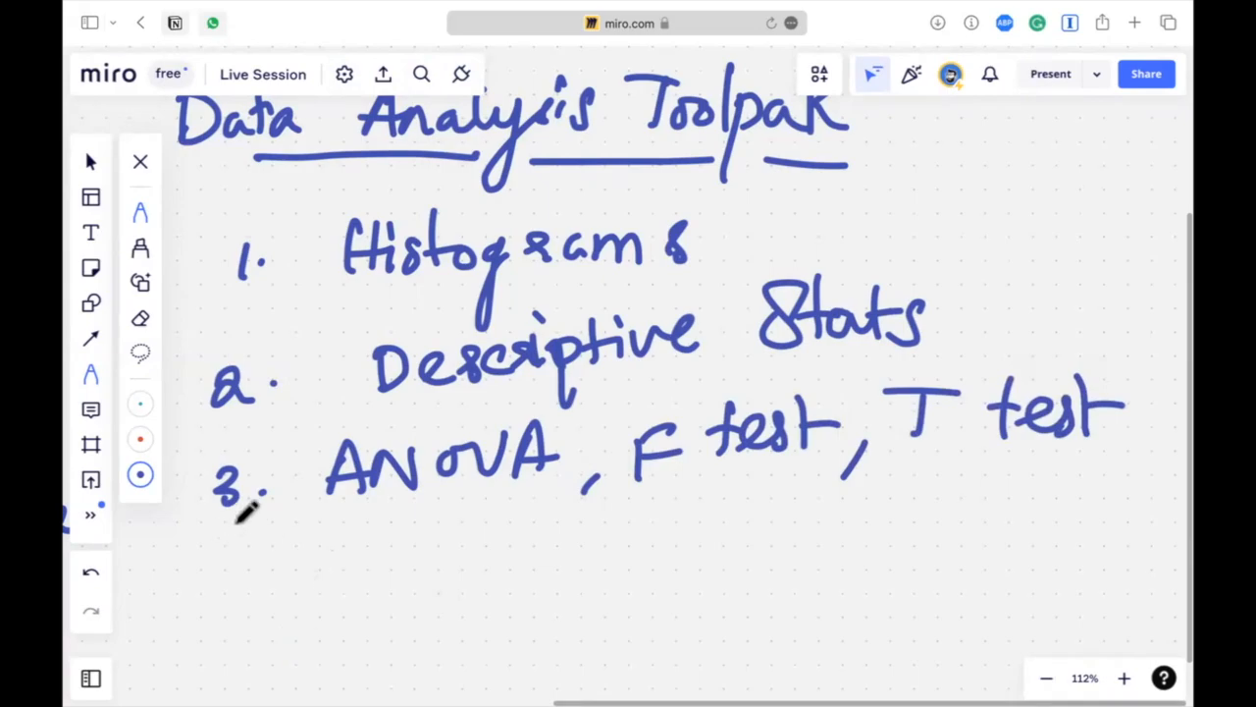
# Step: Handwrite "4. Moving Averages" in dark blue below the ANOVA item
pyautogui.moveTo(236, 518); pyautogui.dragTo(204, 561)
pyautogui.moveTo(204, 561); pyautogui.dragTo(248, 552)
pyautogui.click(271, 551)
pyautogui.moveTo(352, 530)
pyautogui.mouseDown()
pyautogui.moveTo(350, 565)
pyautogui.moveTo(417, 560)
pyautogui.moveTo(494, 550)
pyautogui.moveTo(524, 513)
pyautogui.moveTo(529, 593)
pyautogui.mouseUp()
pyautogui.moveTo(651, 530)
pyautogui.mouseDown()
pyautogui.moveTo(683, 510)
pyautogui.moveTo(791, 524)
pyautogui.moveTo(861, 507)
pyautogui.moveTo(912, 532)
pyautogui.mouseUp()
pyautogui.moveTo(947, 502); pyautogui.dragTo(920, 530)
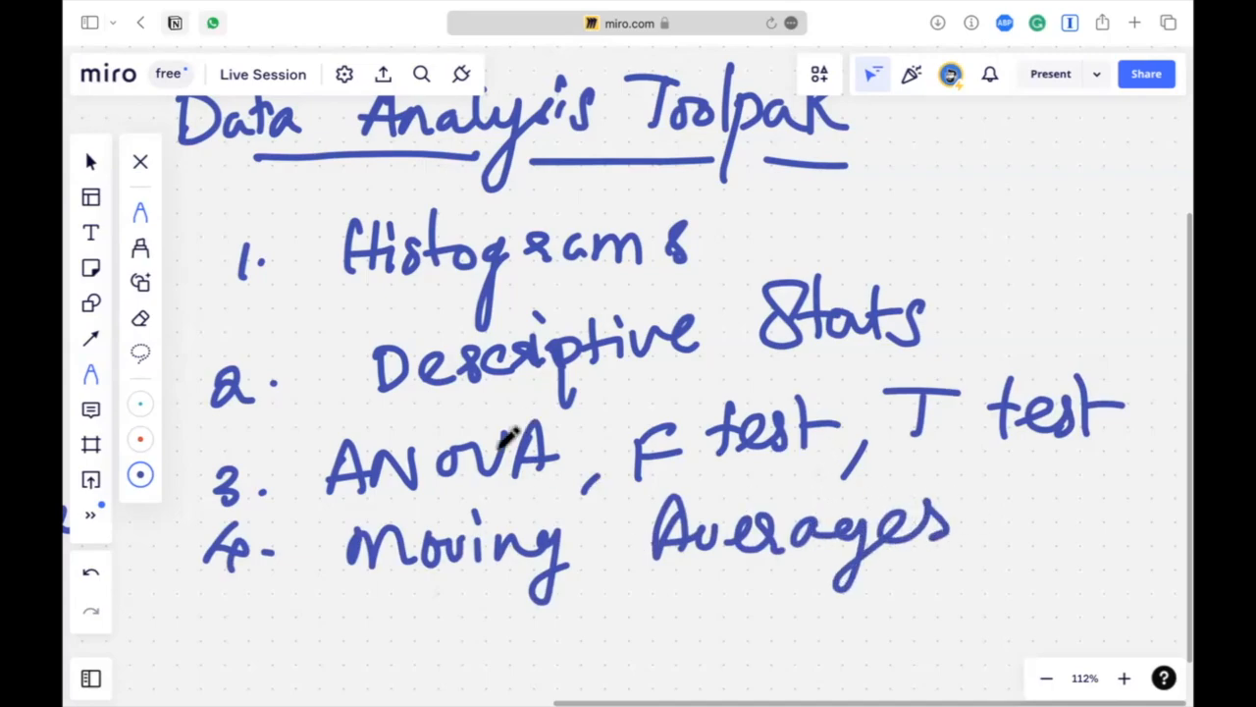
# Step: Handwrite "5. Correlation" in dark blue in the empty area below the Moving Averages item
pyautogui.scroll(-6, 507, 439)
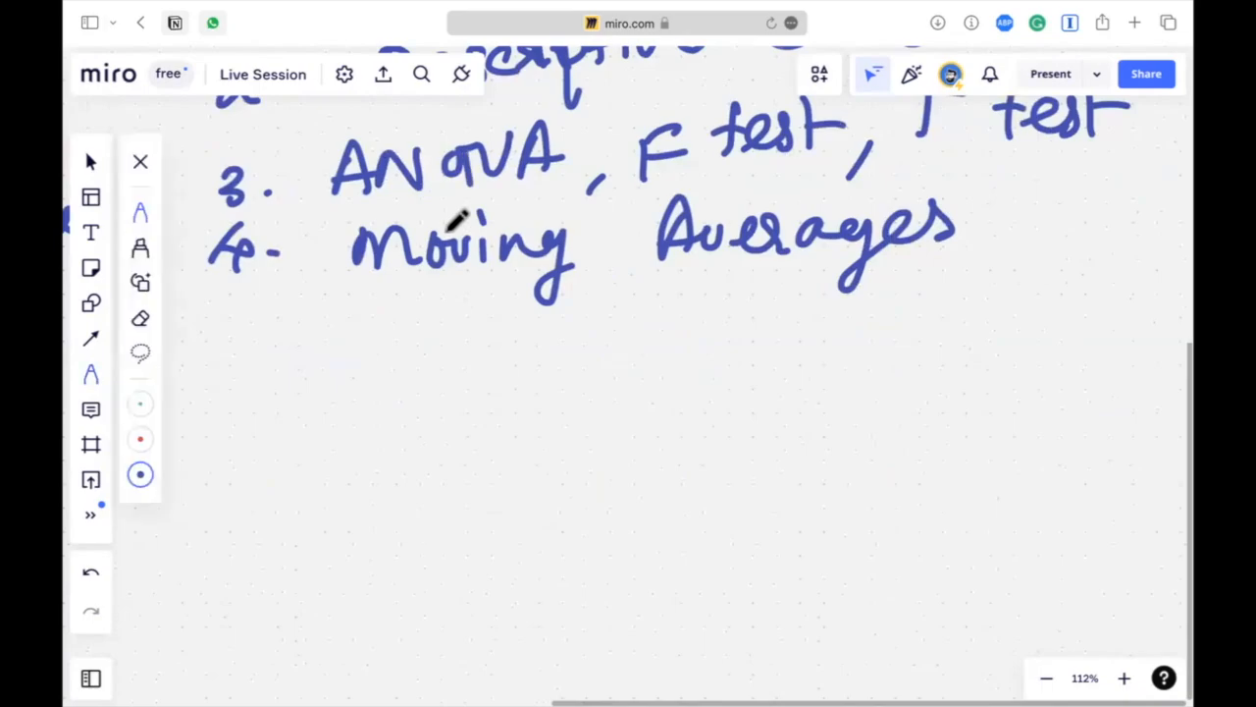
pyautogui.moveTo(239, 346)
pyautogui.mouseDown()
pyautogui.moveTo(263, 389)
pyautogui.moveTo(281, 340)
pyautogui.mouseUp()
pyautogui.moveTo(297, 373); pyautogui.dragTo(310, 371)
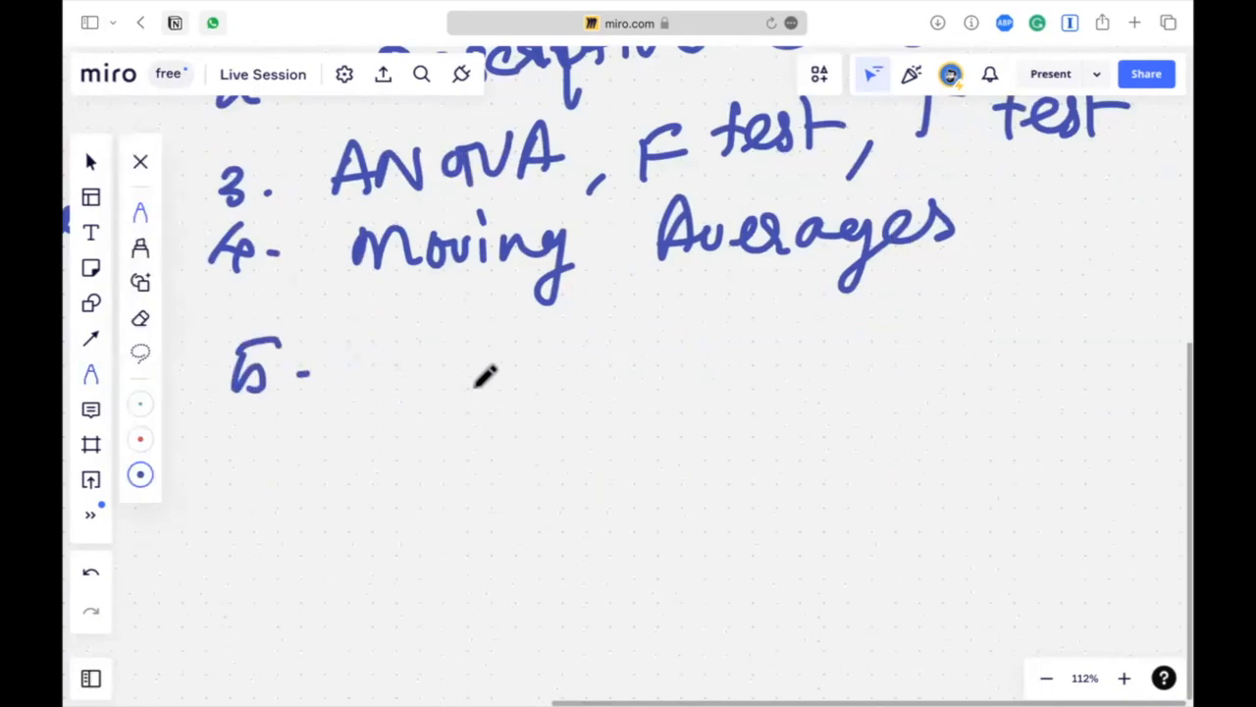
pyautogui.moveTo(444, 321)
pyautogui.mouseDown()
pyautogui.moveTo(462, 348)
pyautogui.moveTo(524, 324)
pyautogui.moveTo(562, 336)
pyautogui.moveTo(573, 365)
pyautogui.mouseUp()
pyautogui.moveTo(621, 343)
pyautogui.mouseDown()
pyautogui.moveTo(723, 339)
pyautogui.moveTo(761, 365)
pyautogui.mouseUp()
# Step: Handwrite "6. Regression" in dark blue below the Correlation item
pyautogui.moveTo(286, 437)
pyautogui.mouseDown()
pyautogui.moveTo(284, 502)
pyautogui.moveTo(261, 478)
pyautogui.mouseUp()
pyautogui.click(336, 471)
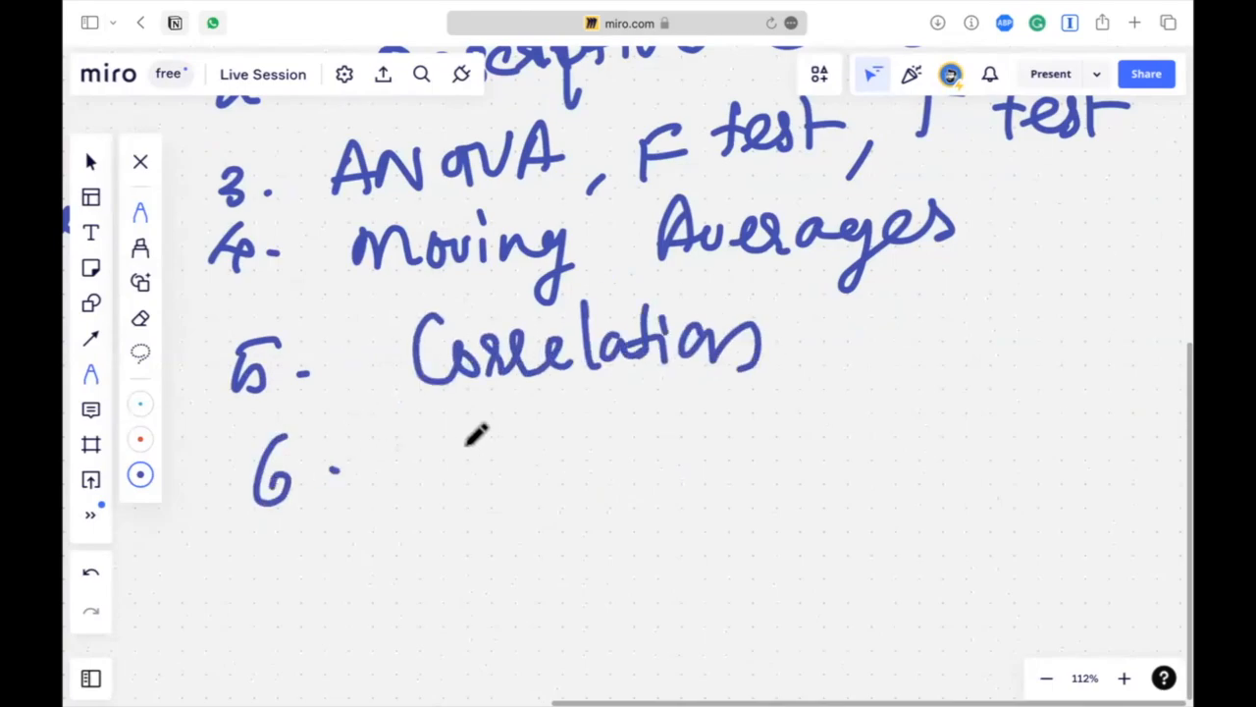
pyautogui.moveTo(443, 432)
pyautogui.mouseDown()
pyautogui.moveTo(444, 485)
pyautogui.moveTo(530, 469)
pyautogui.mouseUp()
pyautogui.moveTo(569, 437); pyautogui.dragTo(551, 518)
pyautogui.moveTo(605, 451)
pyautogui.mouseDown()
pyautogui.moveTo(709, 432)
pyautogui.moveTo(777, 389)
pyautogui.moveTo(869, 435)
pyautogui.moveTo(870, 457)
pyautogui.mouseUp()
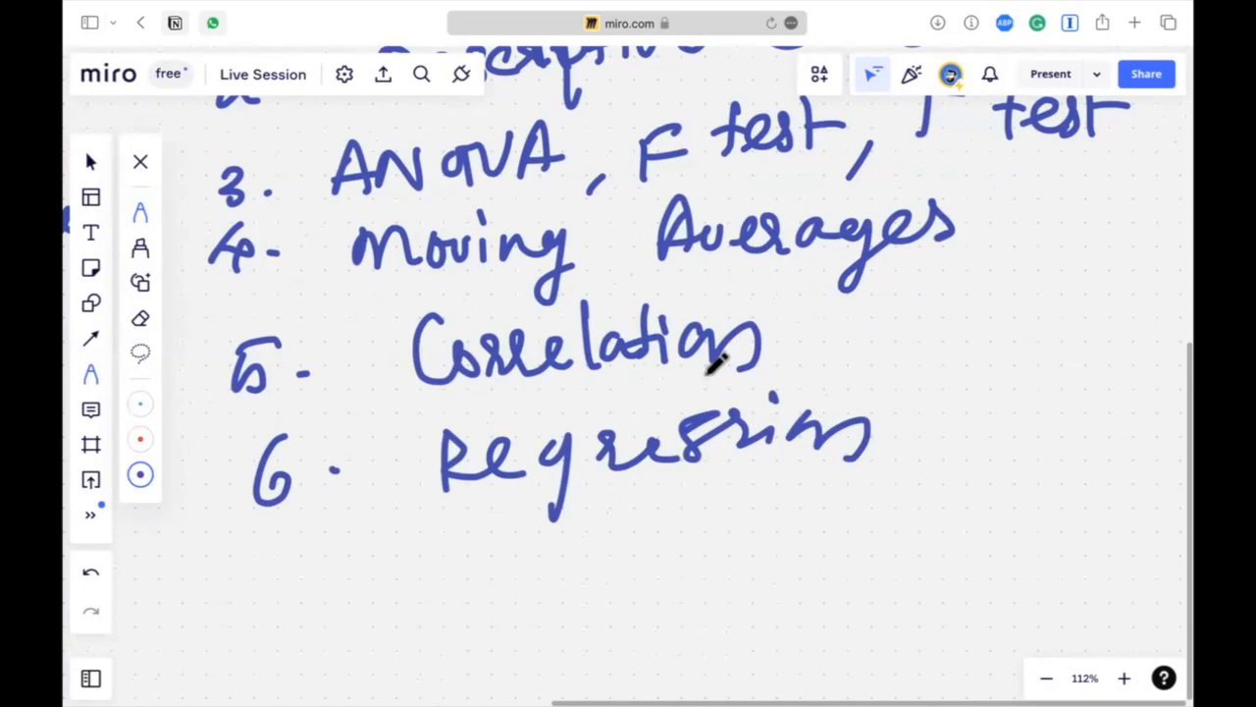
# Step: Draw a dark blue line out from the Histograms item and handwrite "freq" at its end
pyautogui.scroll(-5, 677, 343)
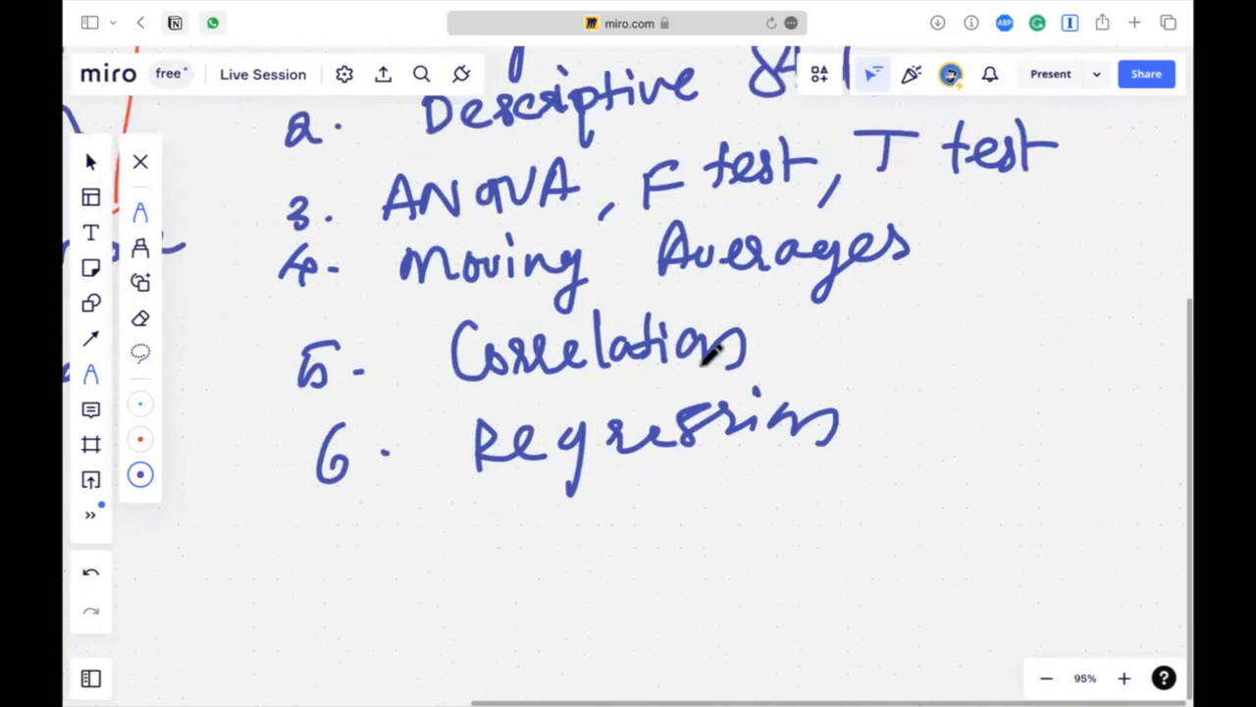
pyautogui.scroll(5, 714, 344)
pyautogui.scroll(-3, 742, 345)
pyautogui.scroll(-5, 708, 356)
pyautogui.scroll(1, 779, 315)
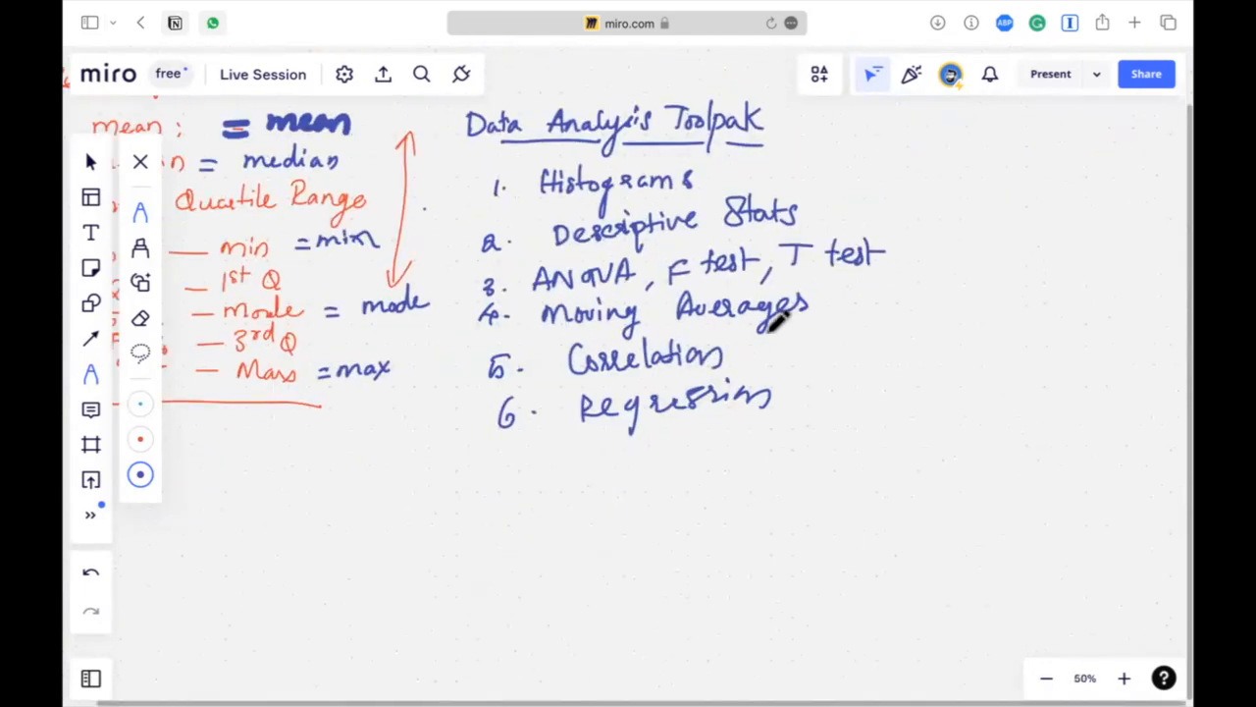
pyautogui.moveTo(716, 341); pyautogui.dragTo(527, 383)
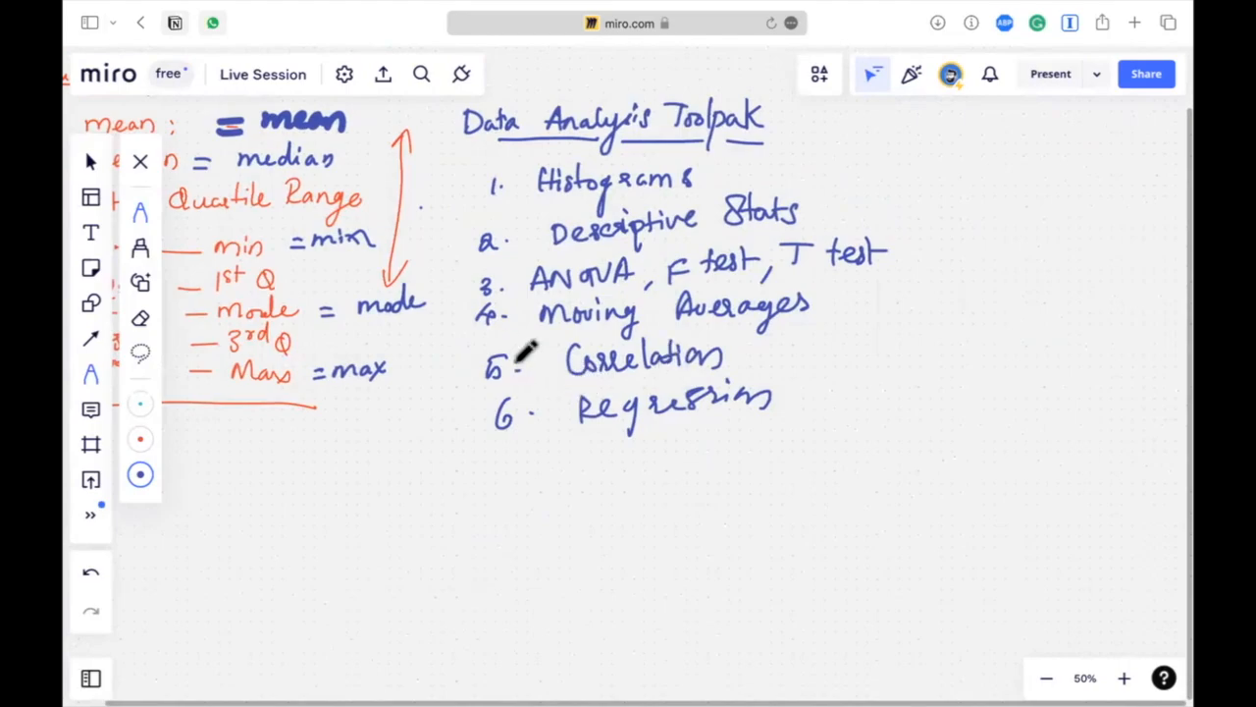
pyautogui.press('p')
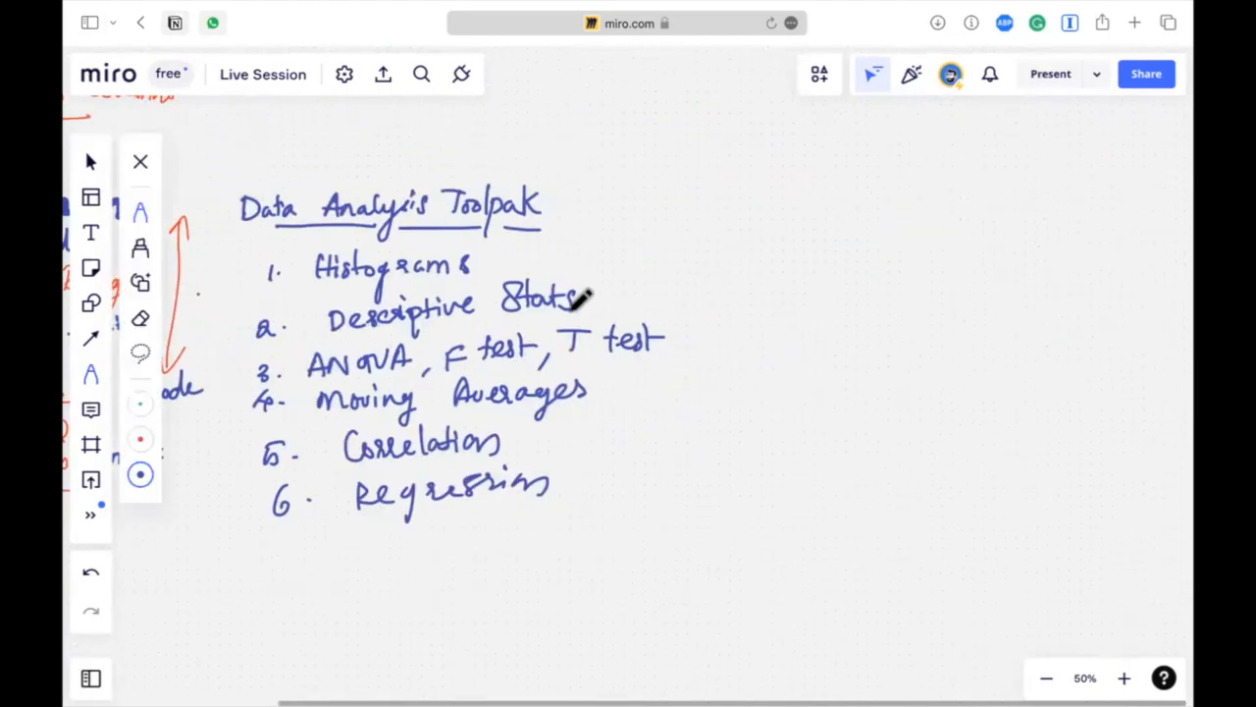
pyautogui.moveTo(484, 269); pyautogui.dragTo(670, 232)
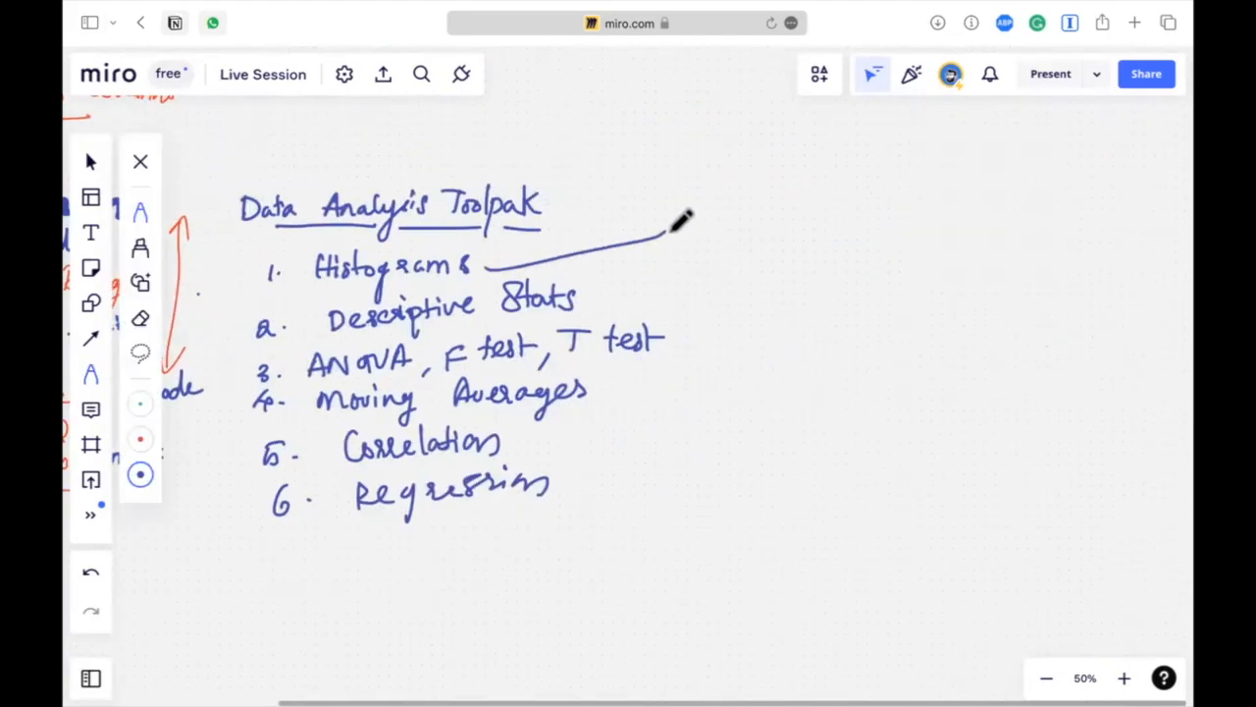
pyautogui.moveTo(698, 179)
pyautogui.mouseDown()
pyautogui.moveTo(692, 226)
pyautogui.moveTo(754, 218)
pyautogui.moveTo(758, 243)
pyautogui.mouseUp()
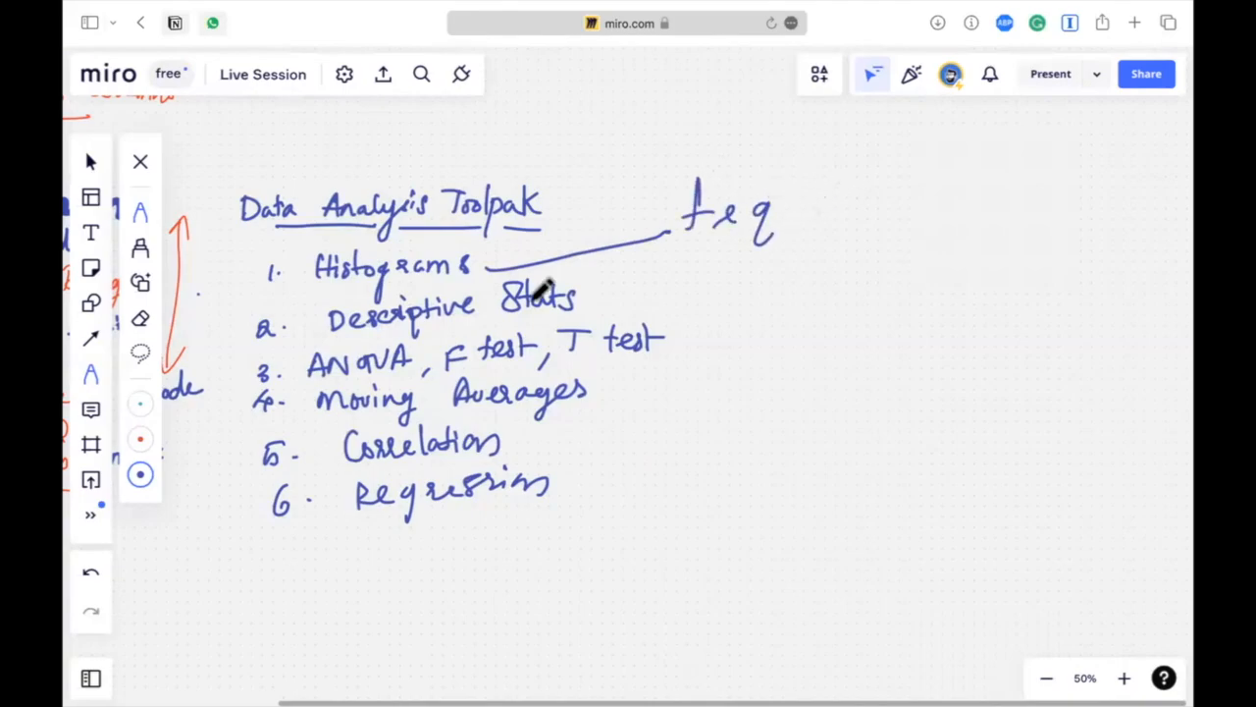
# Step: Draw lines out from items 2 and 3, handwriting shorthand for the summary measures beside Descriptive Stats and "Hypothesis" beside the tests
pyautogui.moveTo(591, 296); pyautogui.dragTo(773, 300)
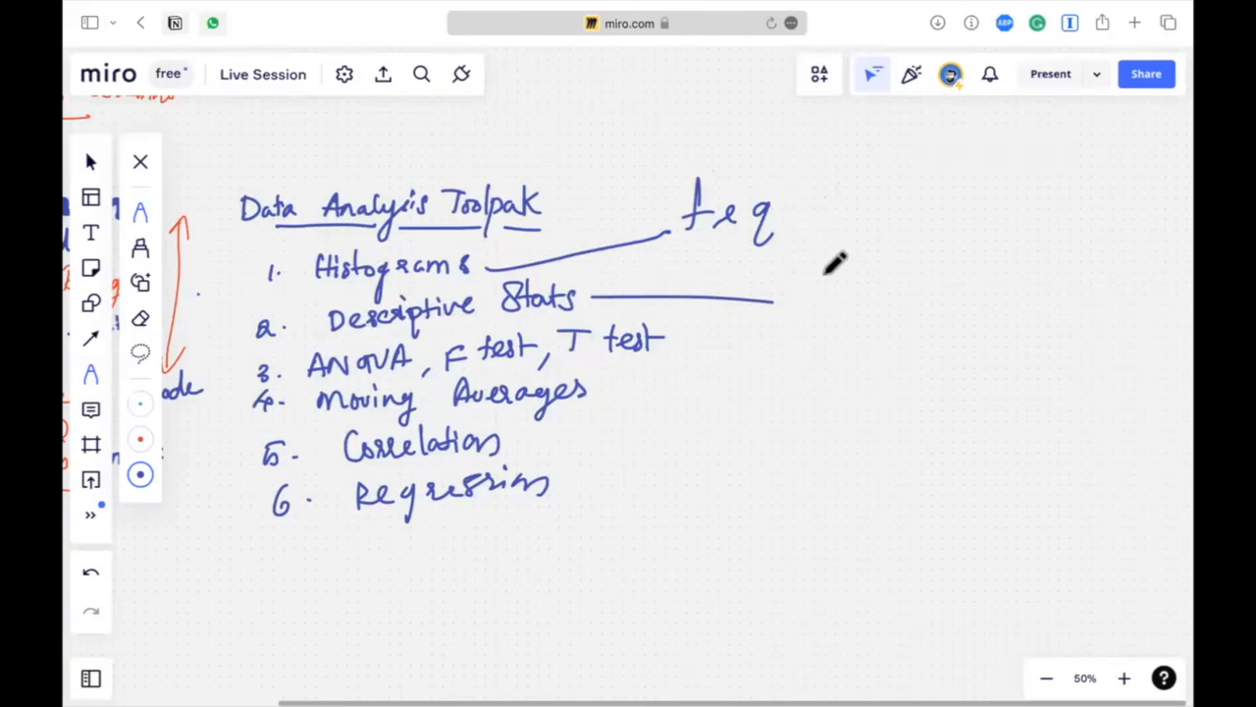
pyautogui.moveTo(803, 287)
pyautogui.mouseDown()
pyautogui.moveTo(1012, 281)
pyautogui.moveTo(1040, 287)
pyautogui.moveTo(1032, 303)
pyautogui.moveTo(1164, 267)
pyautogui.mouseUp()
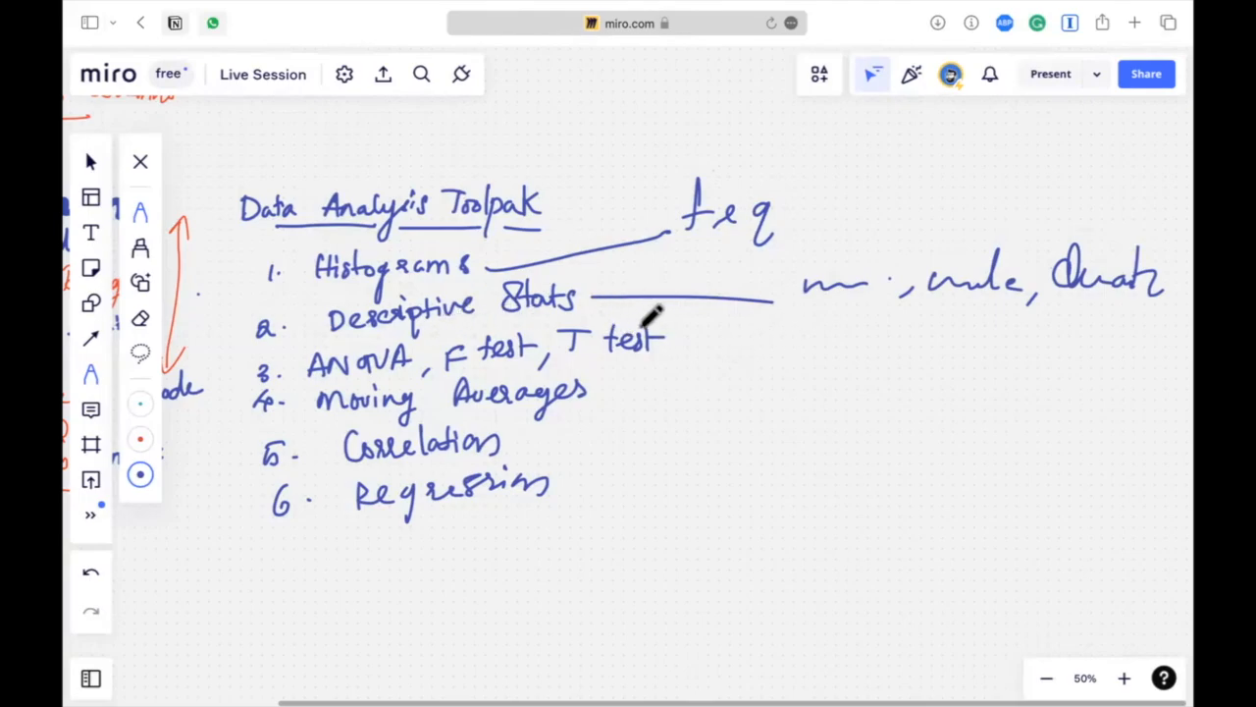
pyautogui.moveTo(707, 346); pyautogui.dragTo(675, 346)
pyautogui.moveTo(830, 334)
pyautogui.mouseDown()
pyautogui.moveTo(821, 340)
pyautogui.moveTo(1015, 331)
pyautogui.moveTo(1012, 343)
pyautogui.mouseUp()
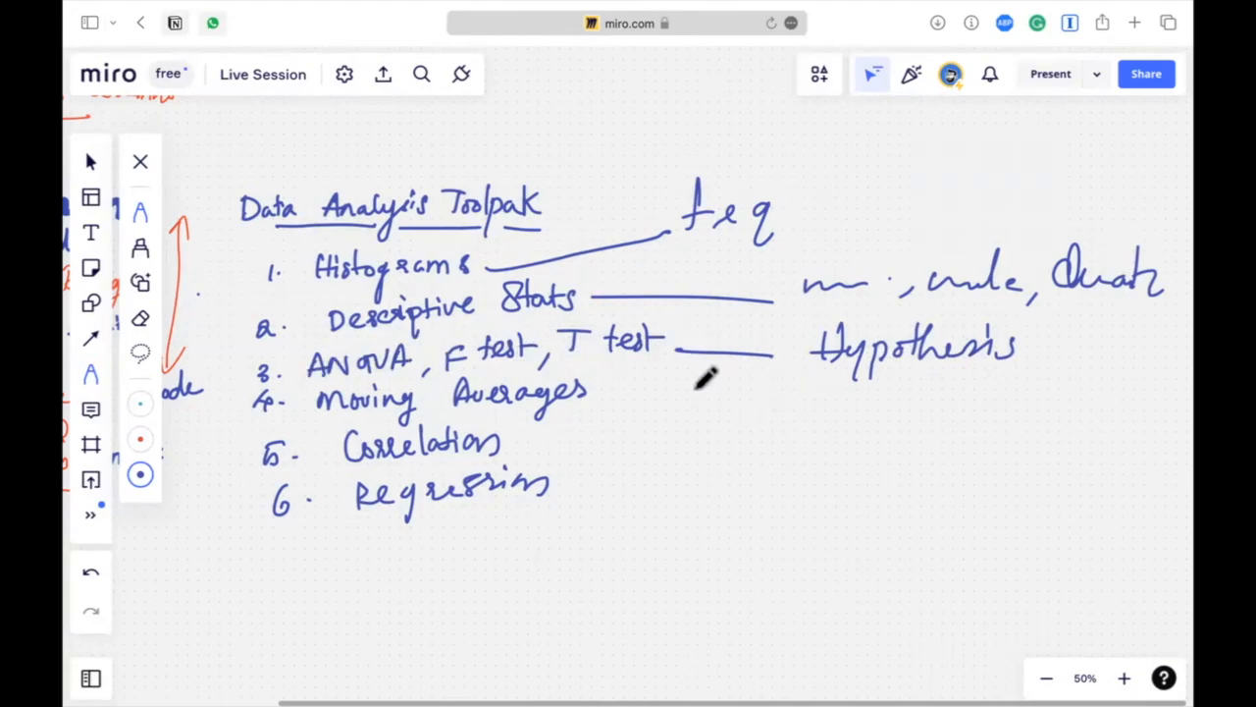
# Step: Draw a line out from the Moving Averages item and sketch a straight line crossed by a dipping curve at its end
pyautogui.moveTo(615, 397); pyautogui.dragTo(687, 399)
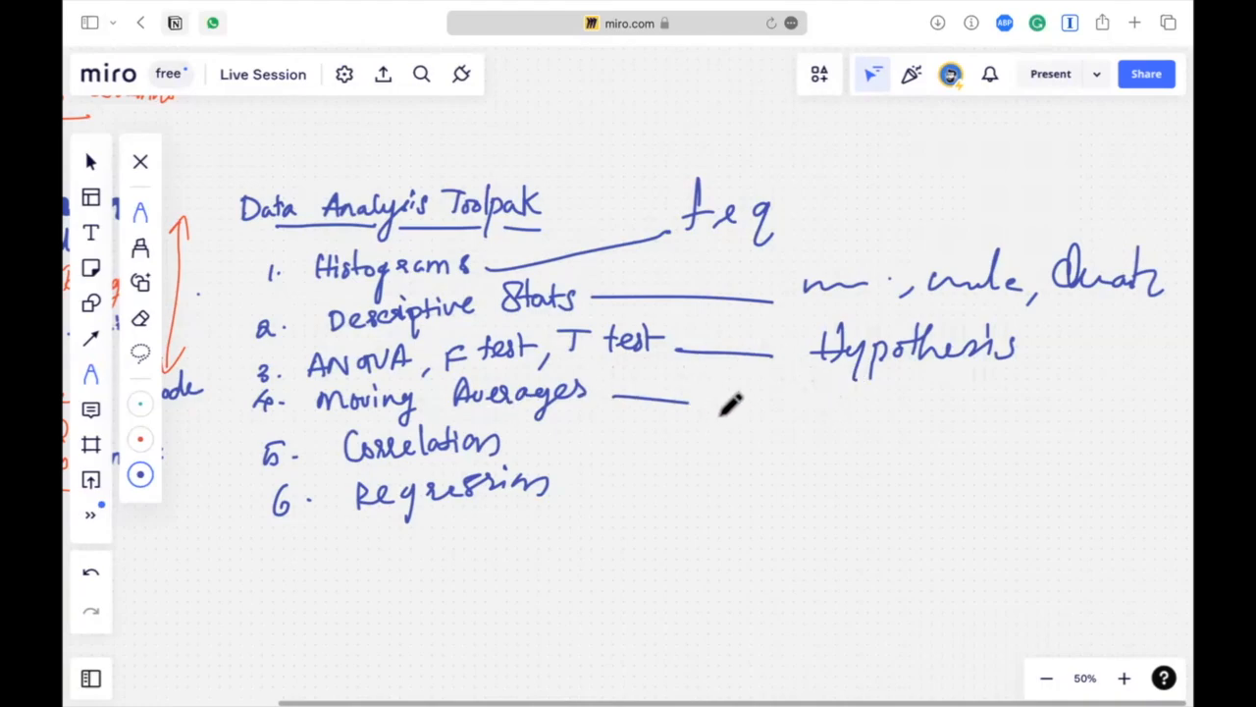
pyautogui.moveTo(740, 390); pyautogui.dragTo(809, 400)
pyautogui.click(839, 402)
pyautogui.moveTo(704, 396); pyautogui.dragTo(878, 409)
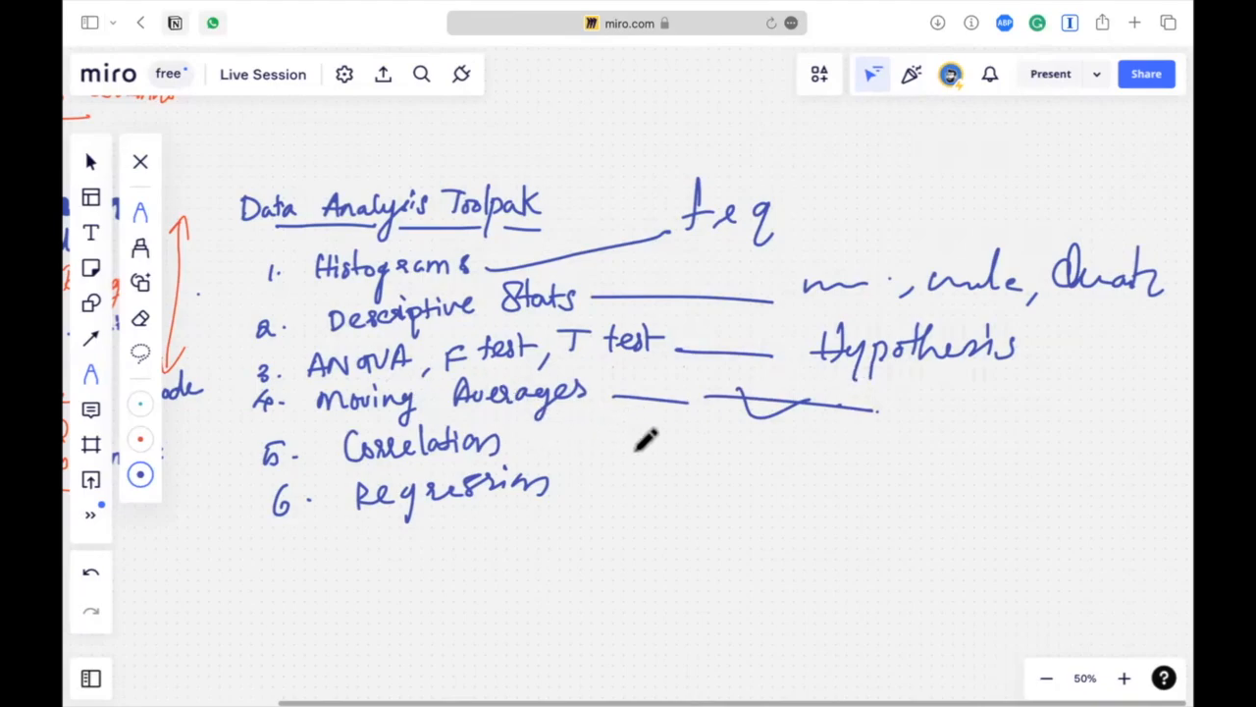
# Step: Draw a line out from the Correlation item and sketch an arched curve with an upward arrow at its end
pyautogui.moveTo(574, 448); pyautogui.dragTo(660, 447)
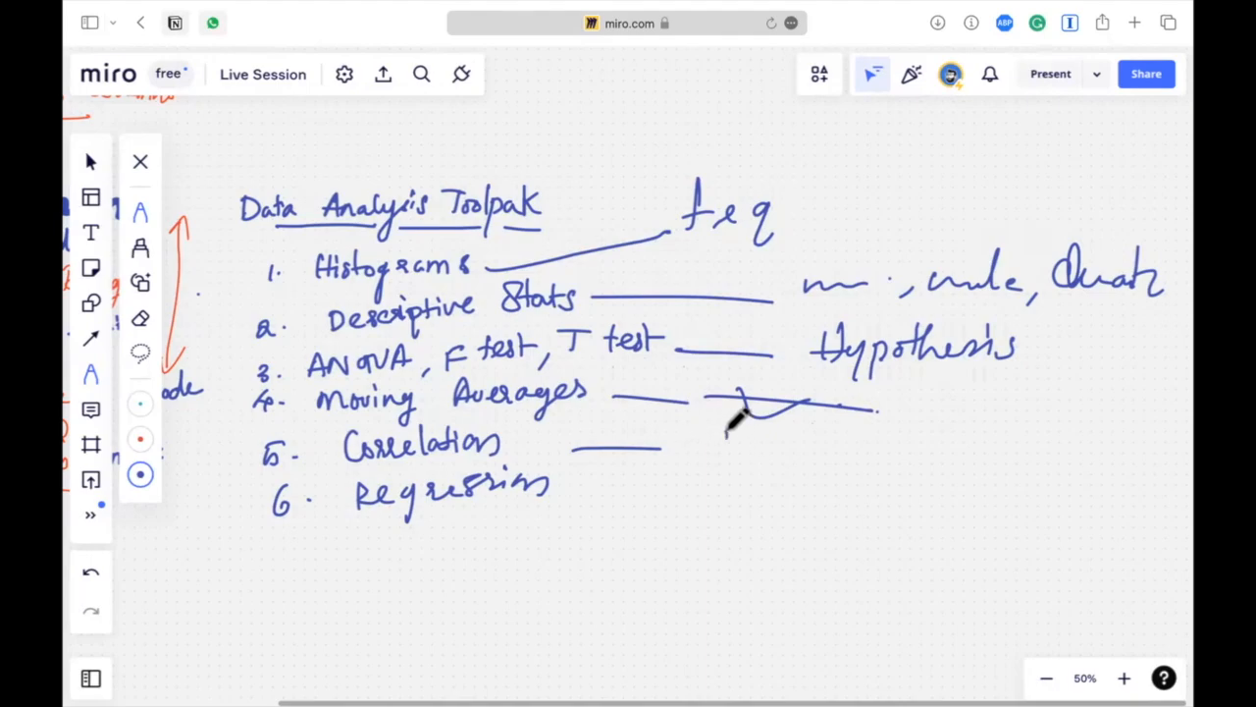
pyautogui.moveTo(728, 432)
pyautogui.mouseDown()
pyautogui.moveTo(718, 474)
pyautogui.moveTo(817, 446)
pyautogui.mouseUp()
pyautogui.moveTo(668, 453); pyautogui.dragTo(739, 439)
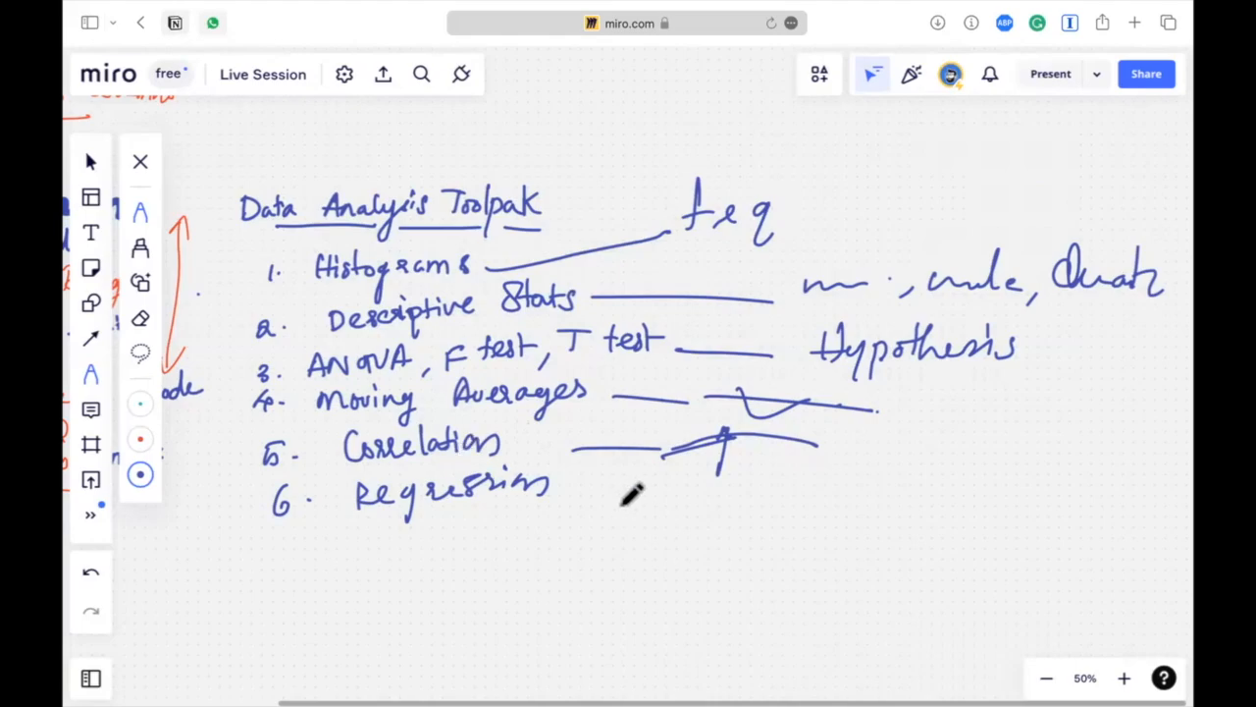
# Step: Draw a line out from the Regression item and sketch a rising trend line with small scattered data marks around it
pyautogui.moveTo(554, 499); pyautogui.dragTo(637, 513)
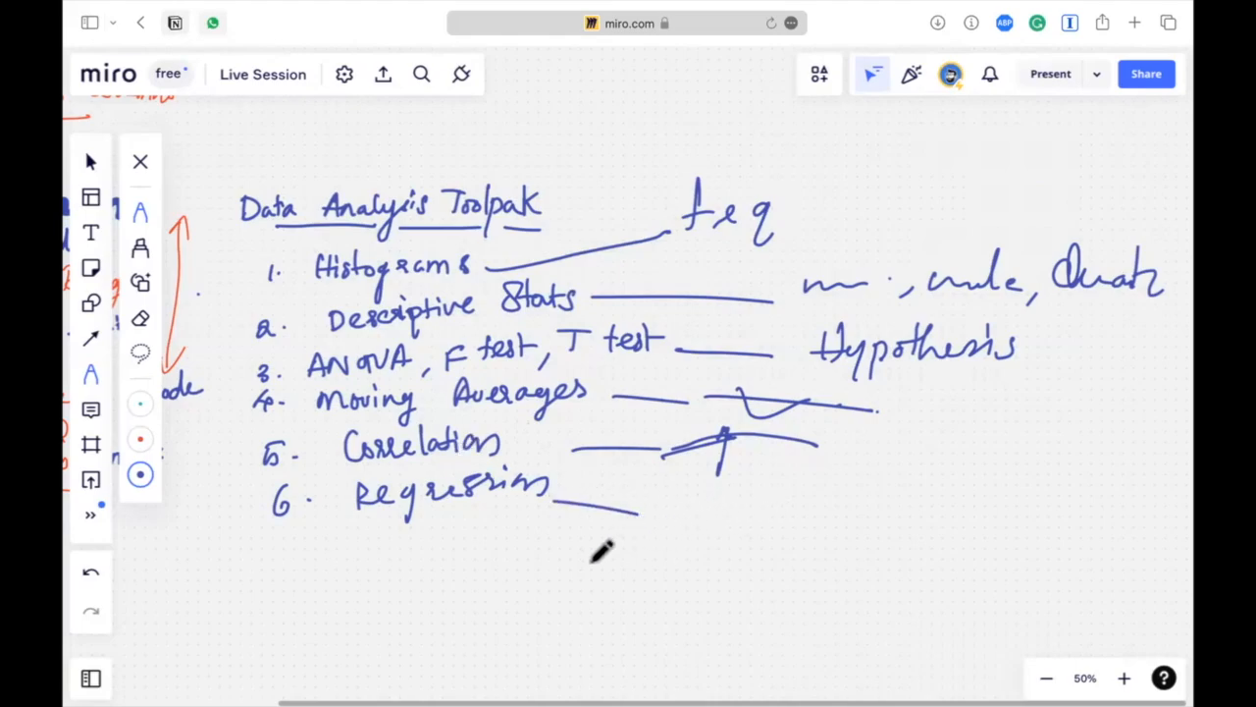
pyautogui.moveTo(589, 563); pyautogui.dragTo(854, 516)
pyautogui.moveTo(625, 523); pyautogui.dragTo(628, 534)
pyautogui.moveTo(640, 569); pyautogui.dragTo(647, 569)
pyautogui.moveTo(673, 566); pyautogui.dragTo(748, 551)
pyautogui.moveTo(793, 543); pyautogui.dragTo(794, 557)
pyautogui.moveTo(764, 508); pyautogui.dragTo(785, 506)
pyautogui.moveTo(776, 505); pyautogui.dragTo(776, 535)
pyautogui.moveTo(675, 528)
pyautogui.mouseDown()
pyautogui.moveTo(735, 556)
pyautogui.moveTo(757, 493)
pyautogui.moveTo(838, 539)
pyautogui.moveTo(846, 508)
pyautogui.mouseUp()
pyautogui.moveTo(675, 573); pyautogui.dragTo(676, 583)
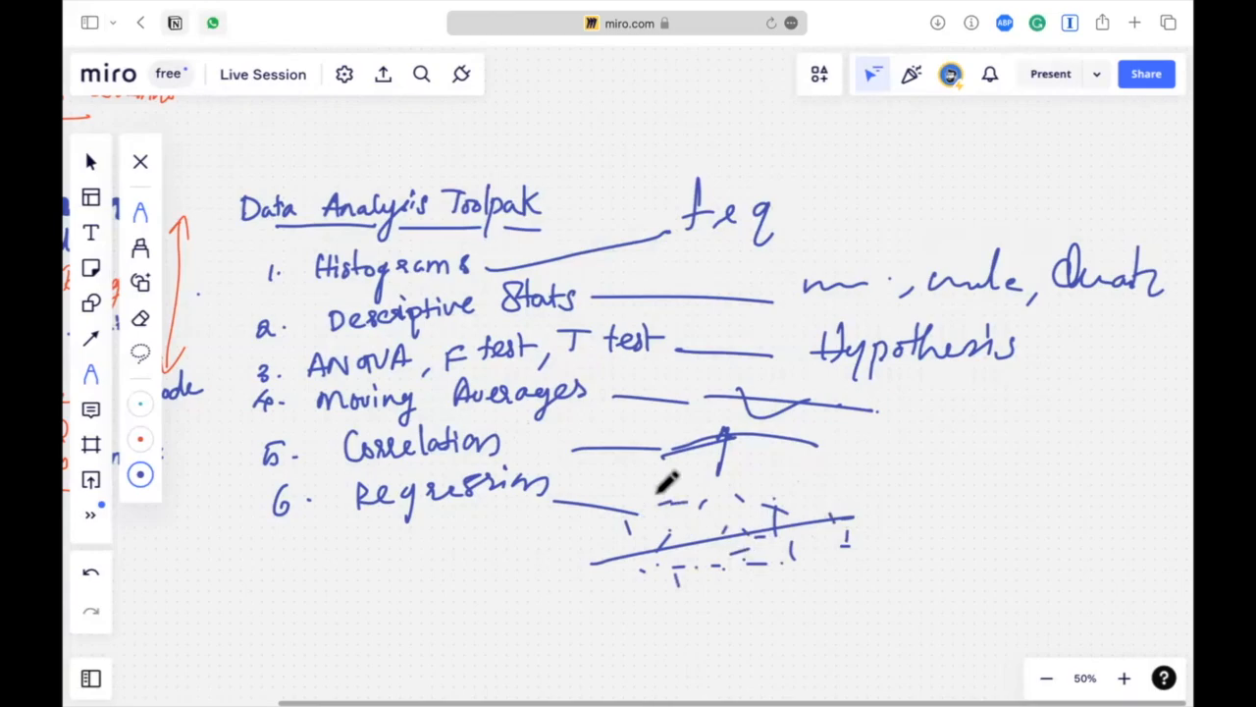
pyautogui.scroll(-1, 674, 445)
pyautogui.scroll(-3, 672, 447)
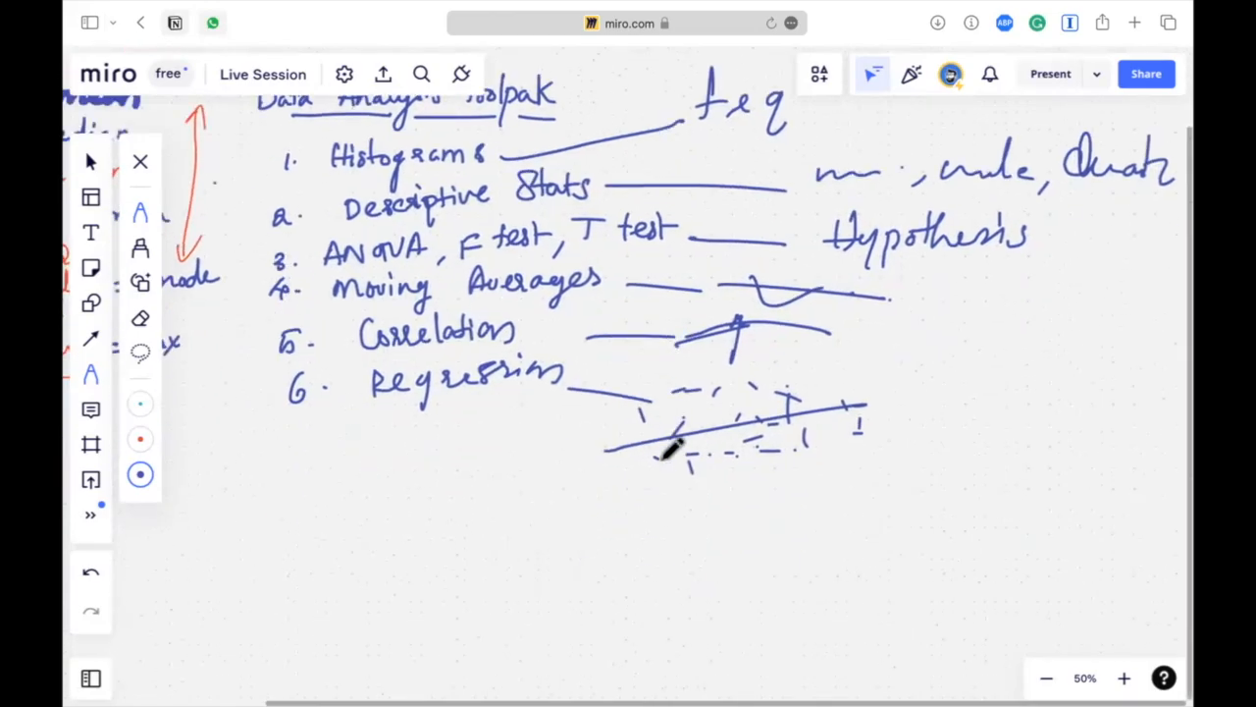
pyautogui.hscroll(-5, 667, 446)
pyautogui.scroll(-2, 659, 440)
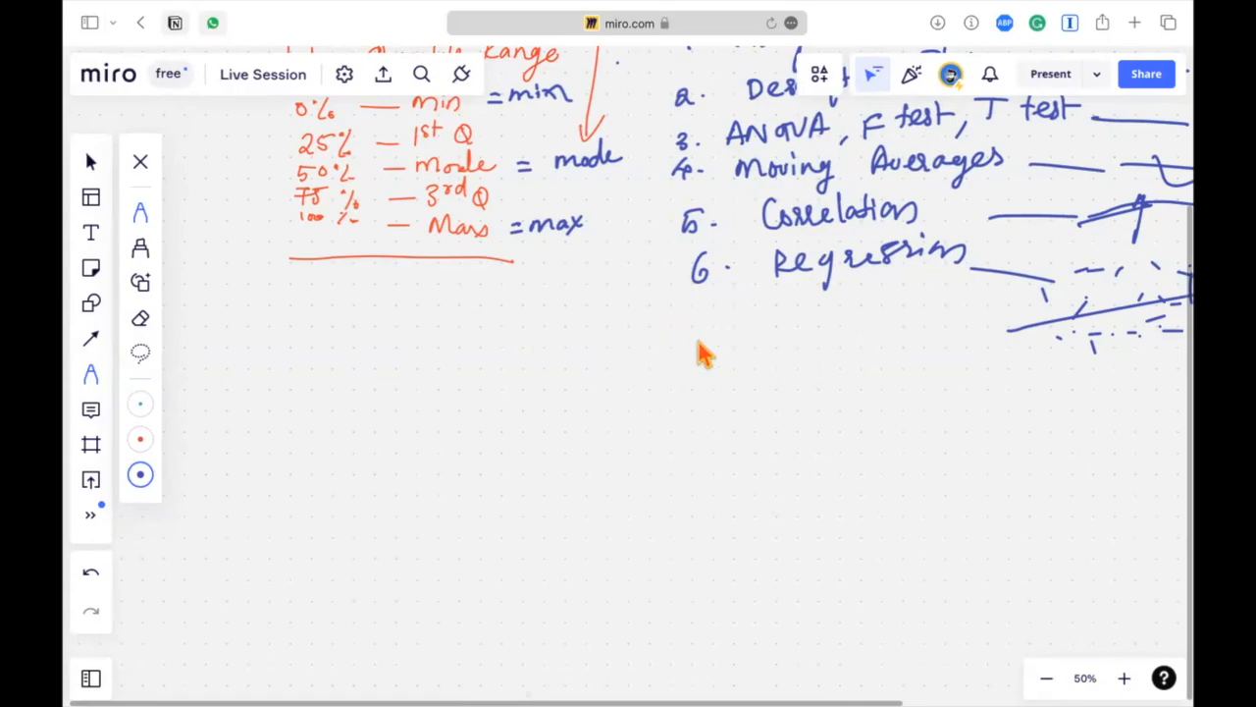
# Step: Switch to the blank Excel workbook and enter the heading "Age of the Students" in C4
pyautogui.press('super+Tab')
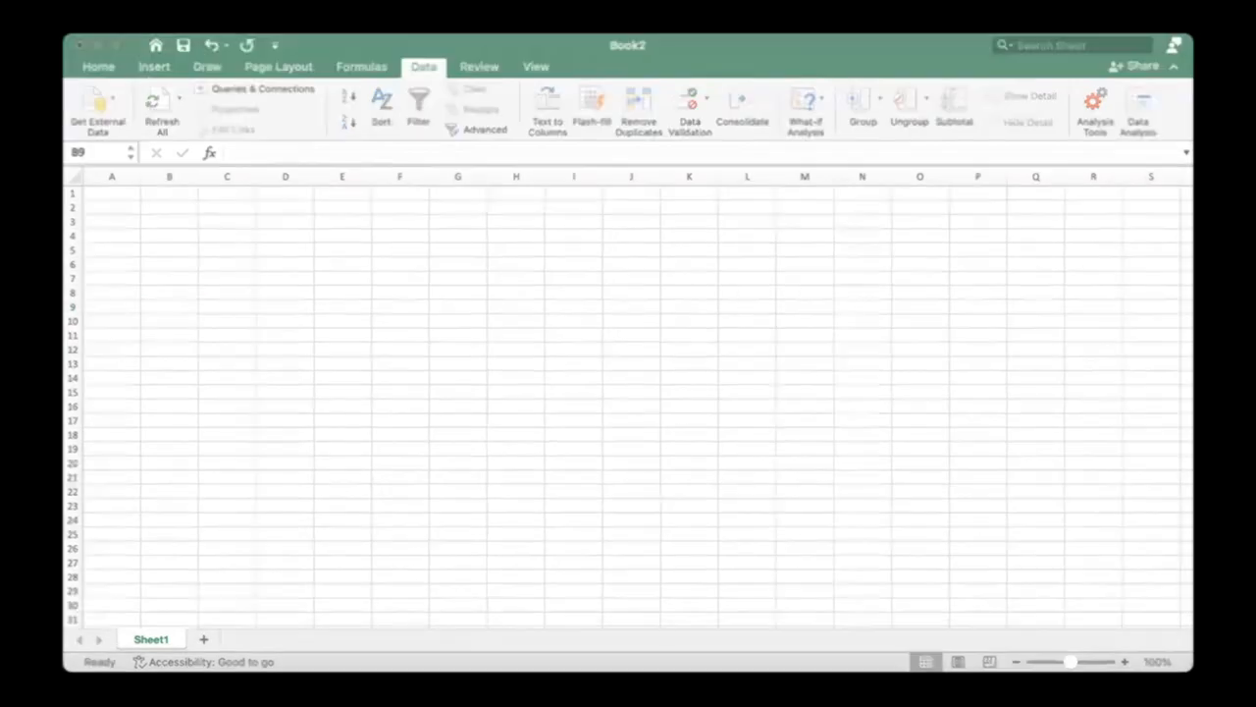
pyautogui.write('Age of the Students')
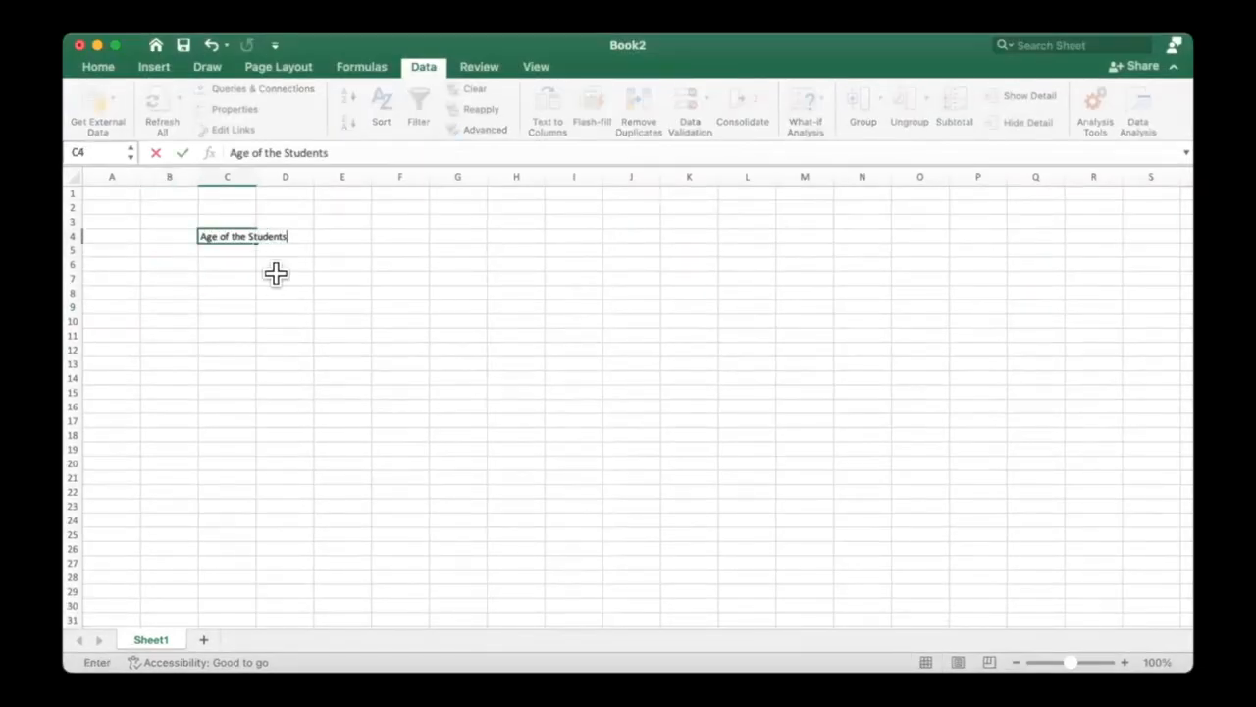
pyautogui.press('Return')
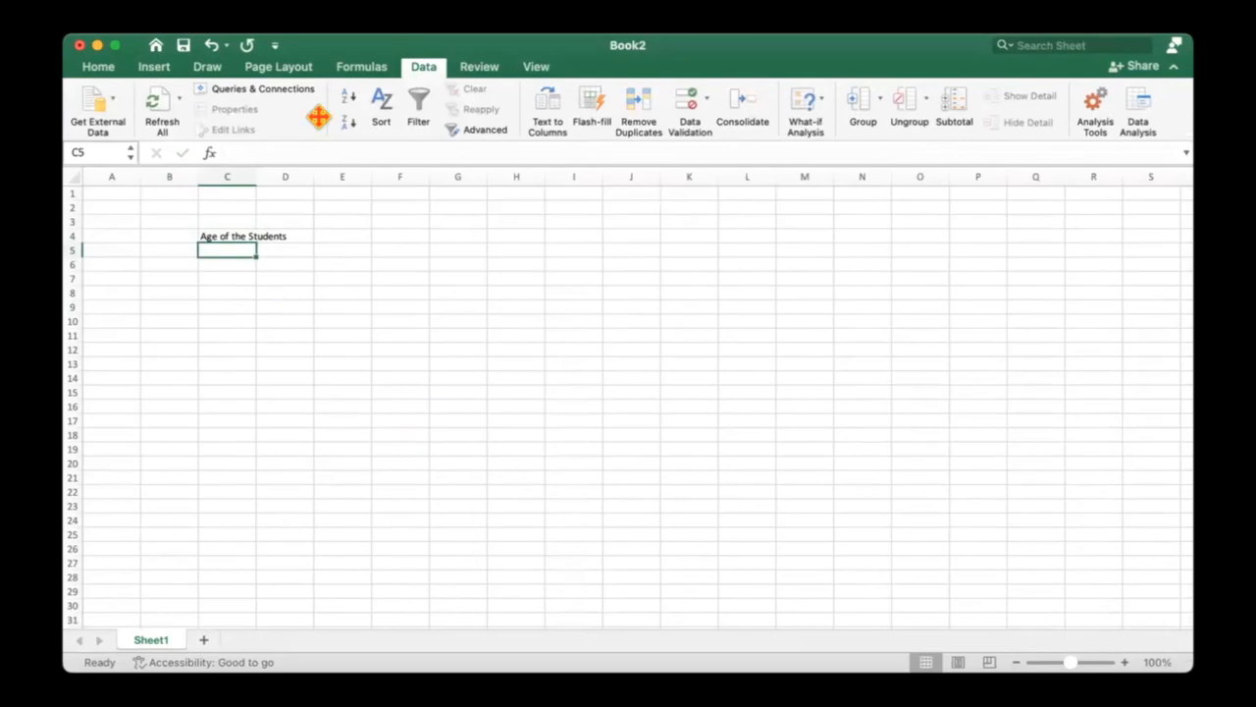
pyautogui.write('=rand')
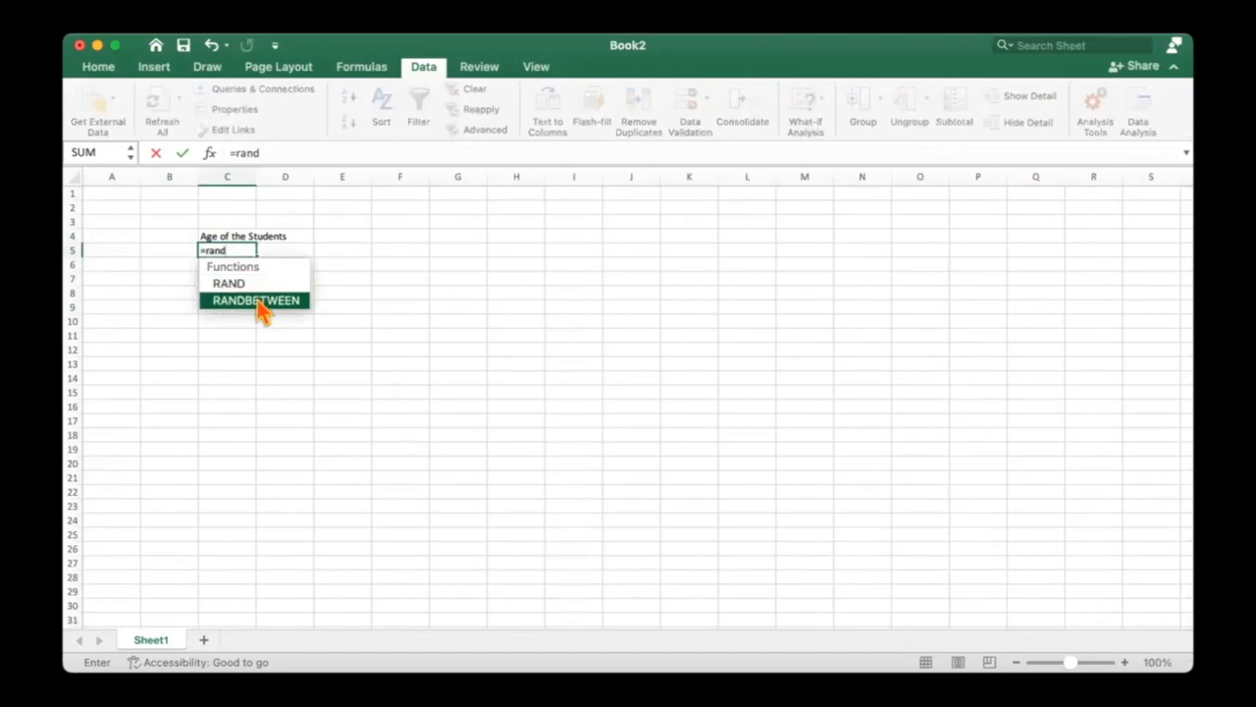
pyautogui.click(245, 345)
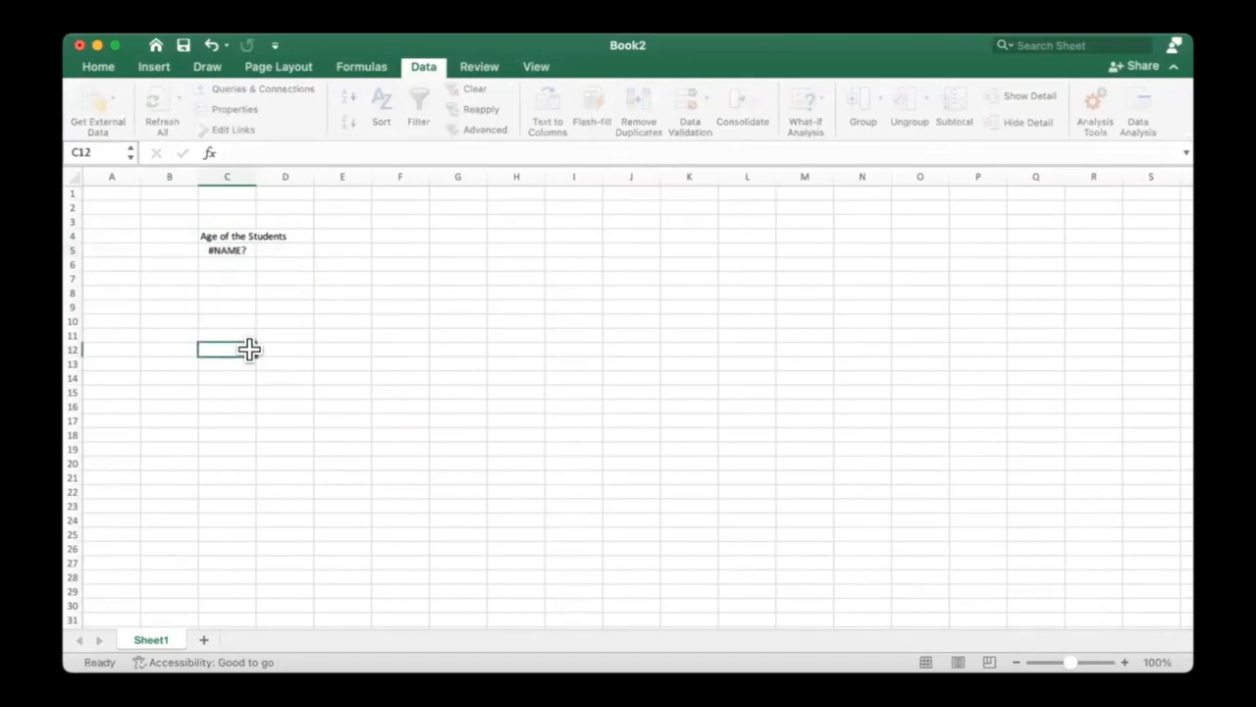
pyautogui.click(227, 287)
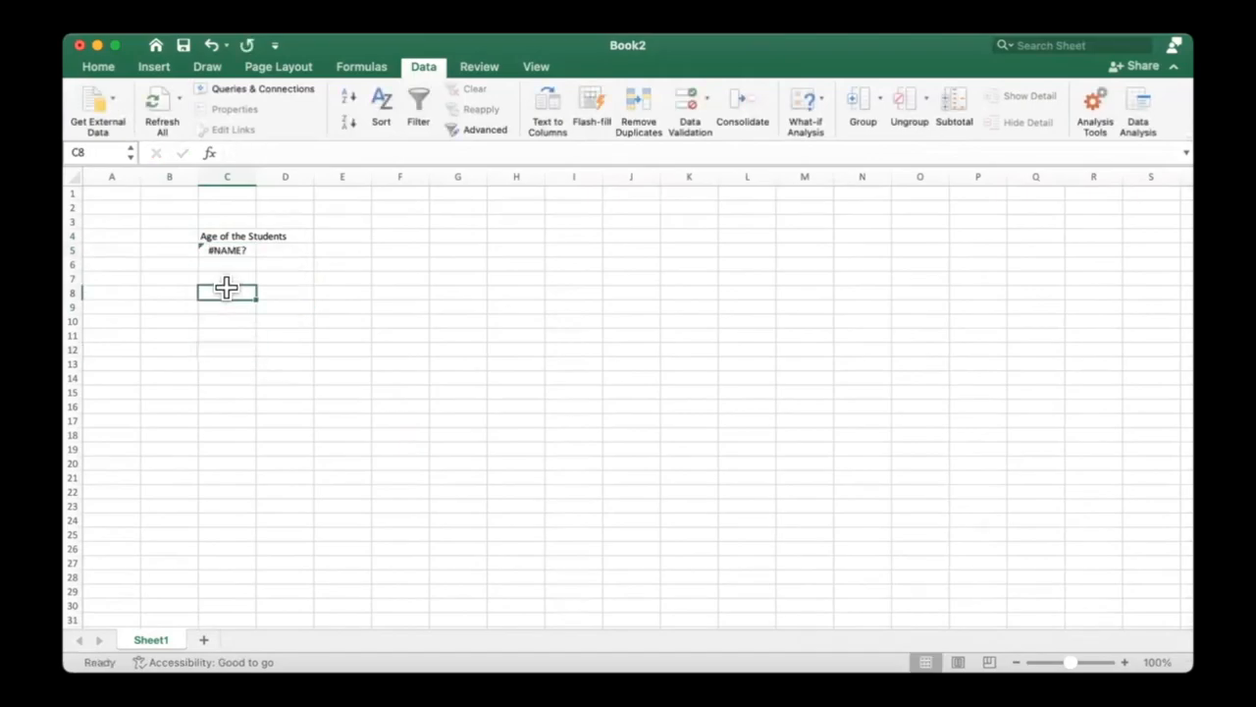
# Step: Enlarge the sheet view to 150% and clear the incomplete formula from C5
pyautogui.click(1125, 662)
pyautogui.click(1125, 662)
pyautogui.click(1125, 663)
pyautogui.click(1126, 664)
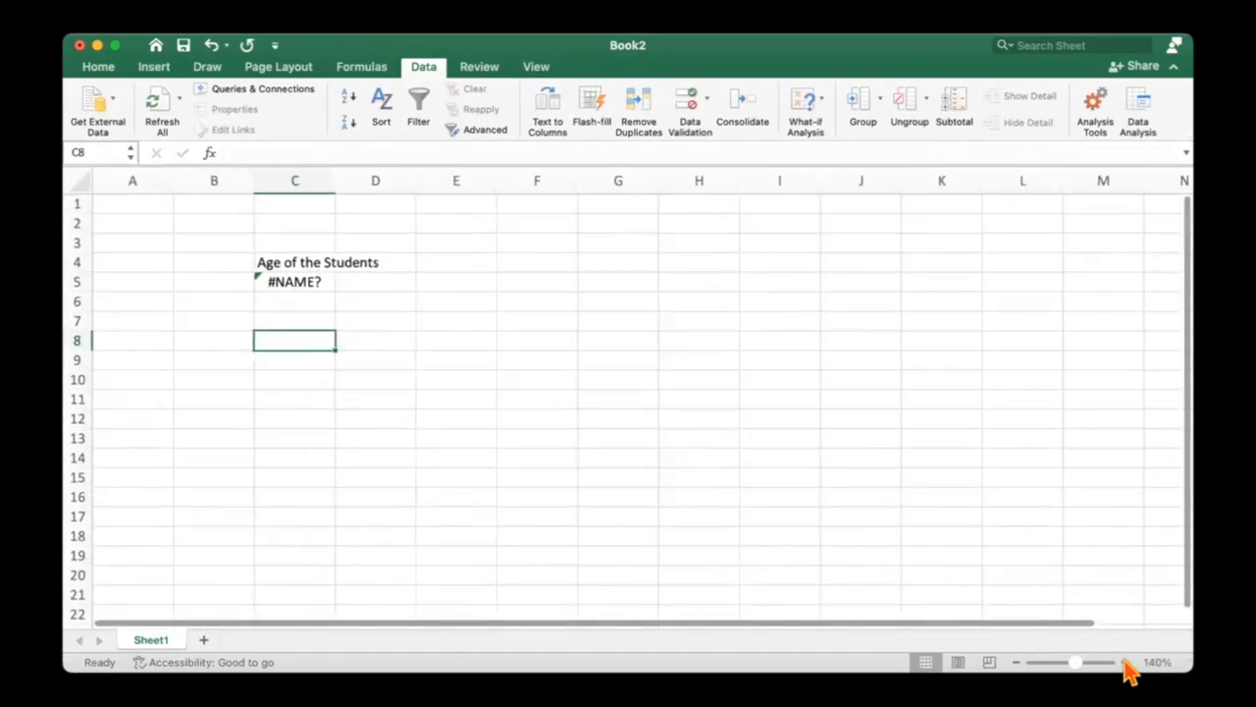
pyautogui.click(1126, 664)
pyautogui.click(485, 292)
pyautogui.click(331, 293)
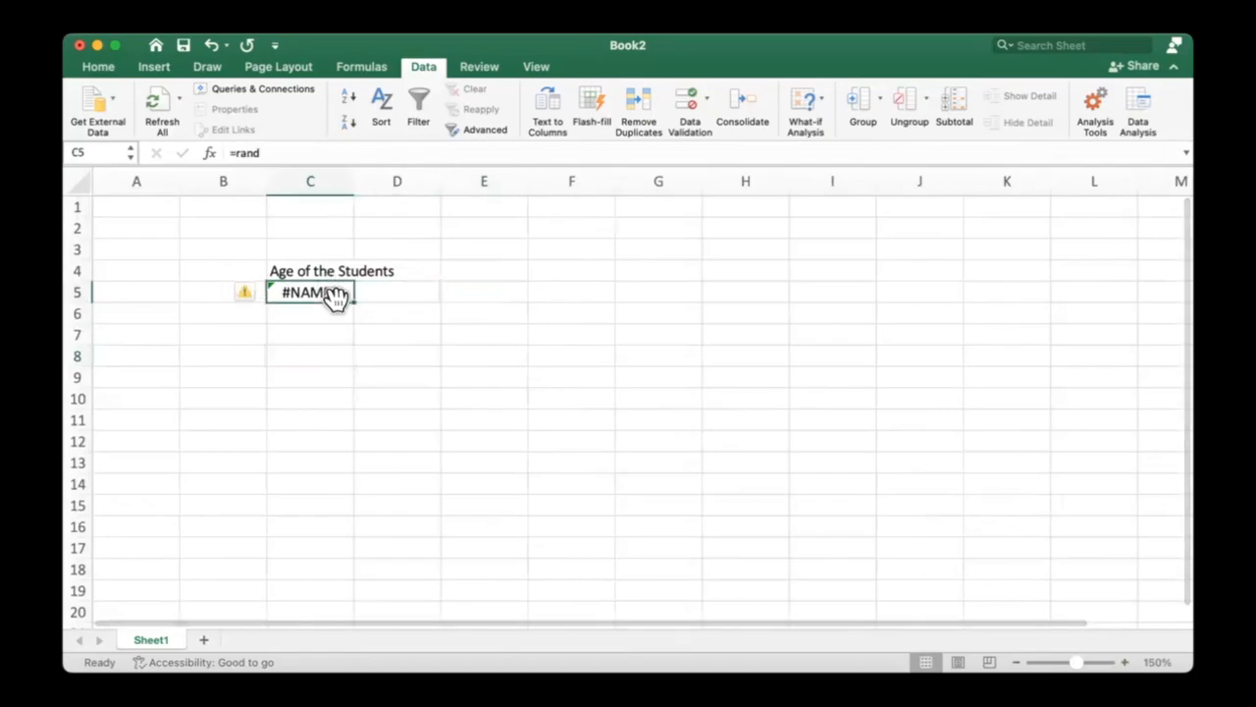
pyautogui.press('Delete')
# Step: Format the heading in C4 as bold with a light blue fill and widen column C to fit it
pyautogui.moveTo(351, 179); pyautogui.dragTo(398, 181)
pyautogui.click(353, 245)
pyautogui.click(339, 271)
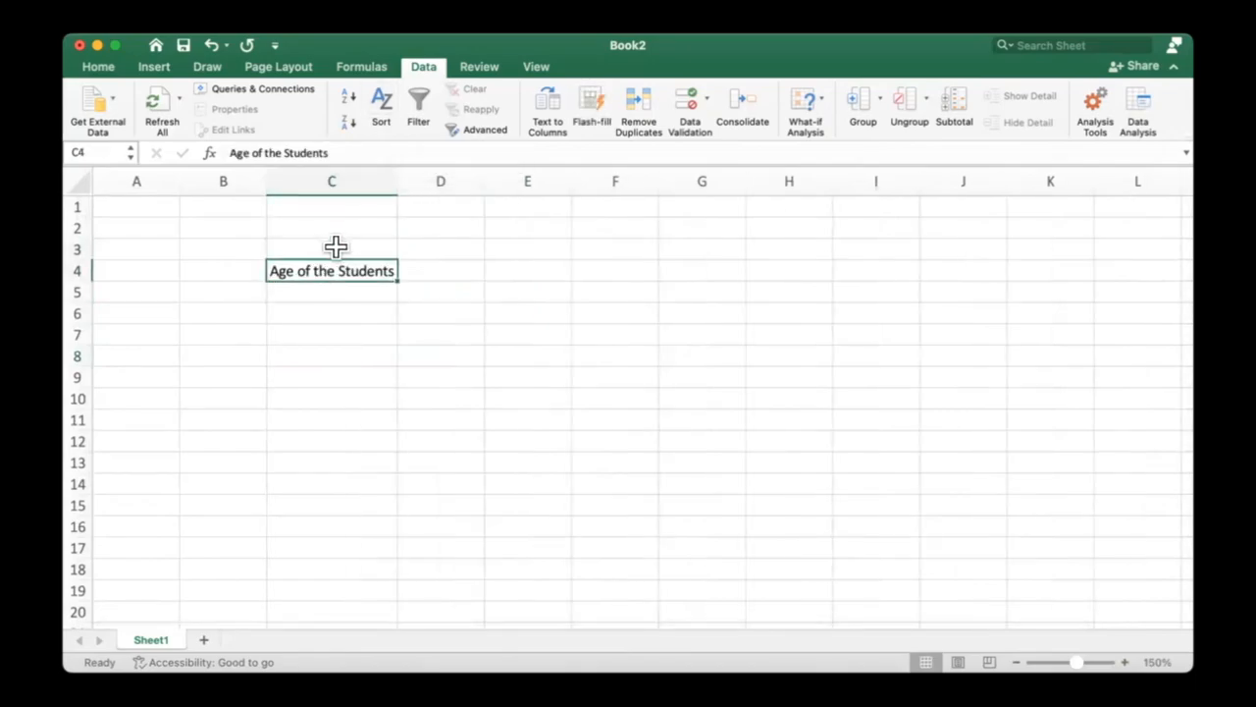
pyautogui.press('super+b')
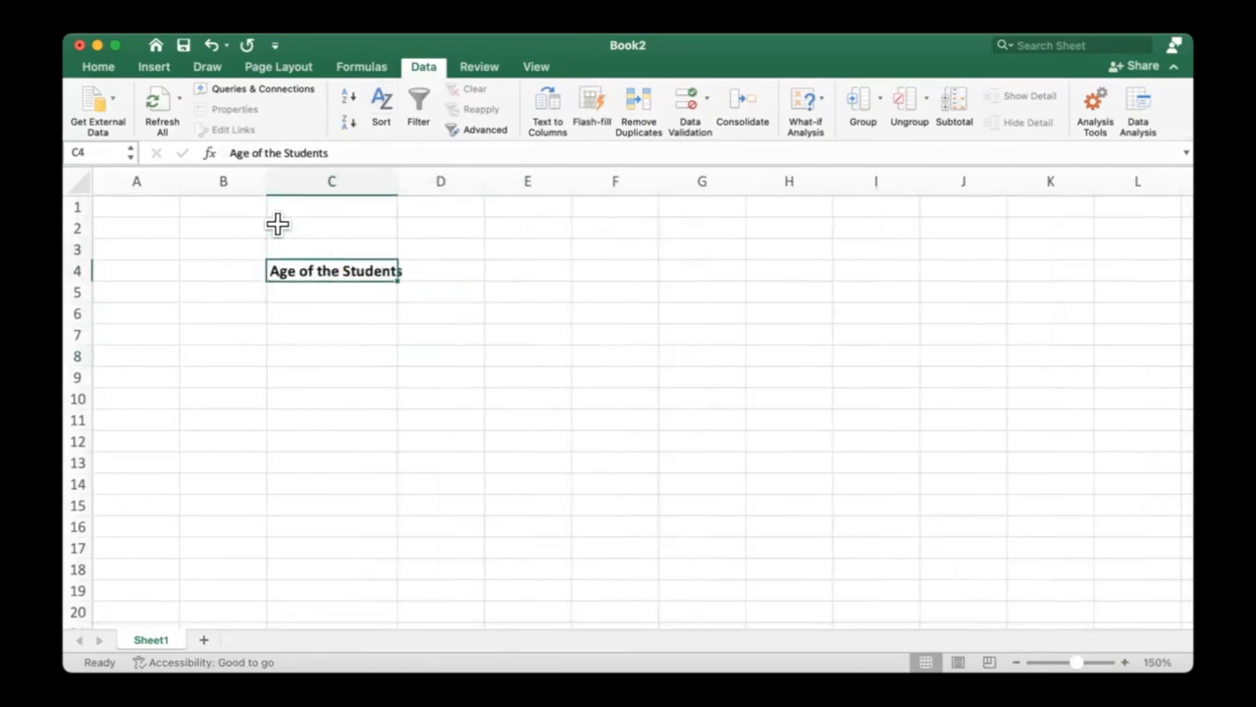
pyautogui.click(105, 66)
pyautogui.moveTo(397, 180); pyautogui.dragTo(423, 183)
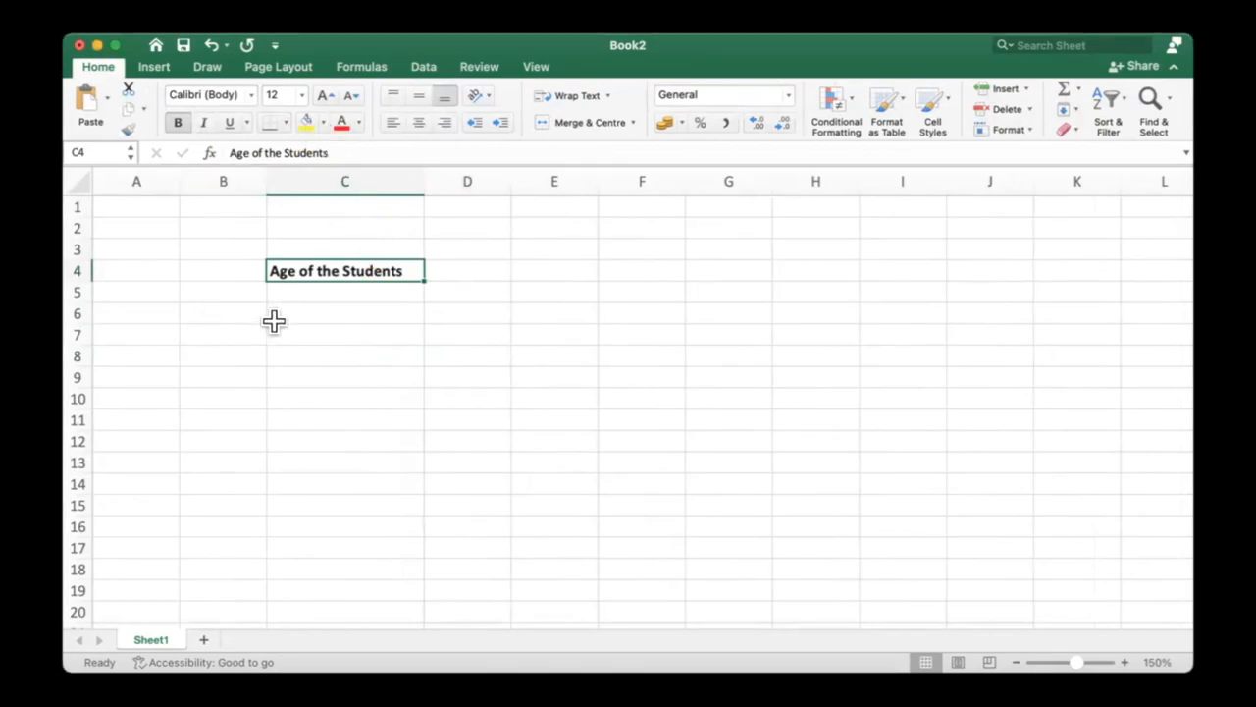
pyautogui.click(308, 121)
pyautogui.click(353, 369)
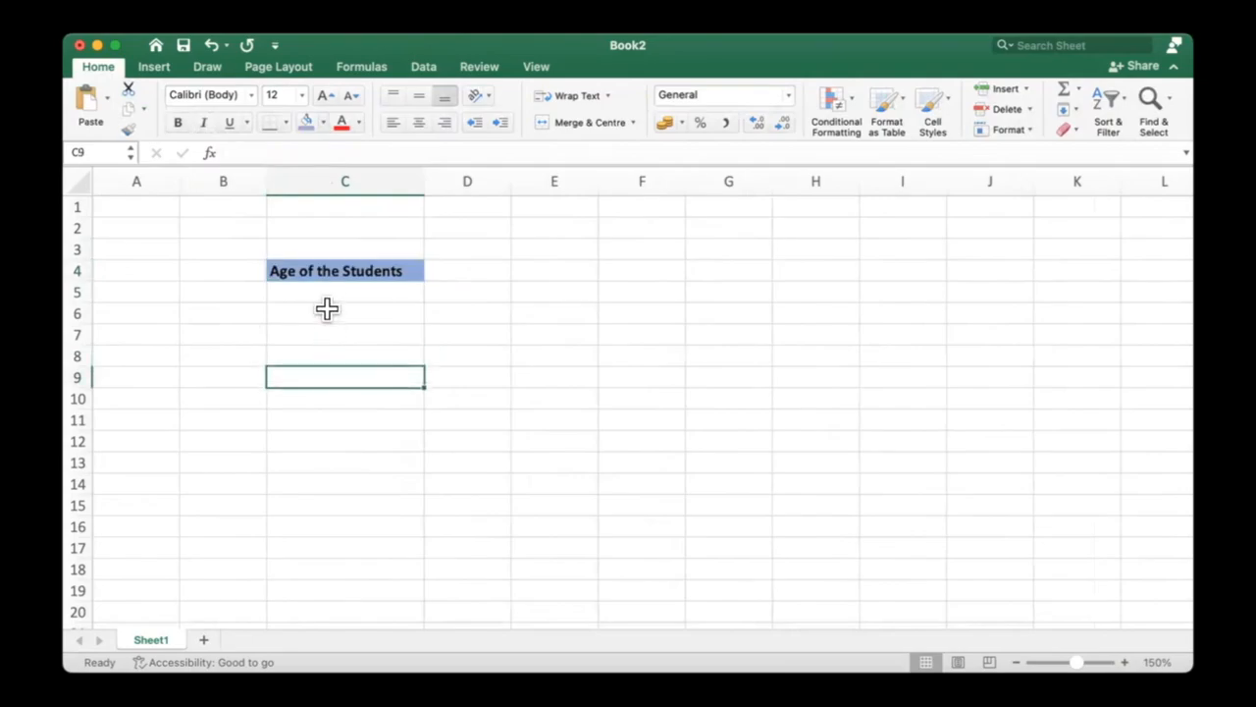
# Step: Enter =RANDBETWEEN(10, 60) in C5 to generate a random student age
pyautogui.click(350, 299)
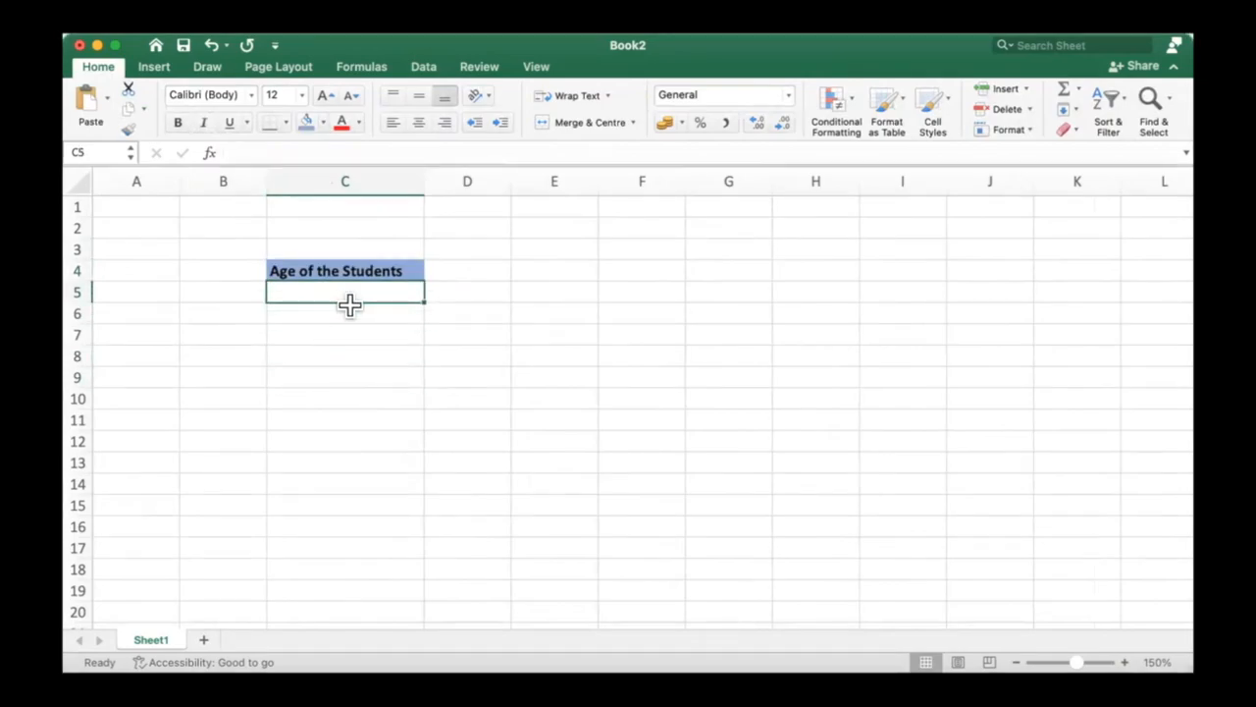
pyautogui.write('=ran')
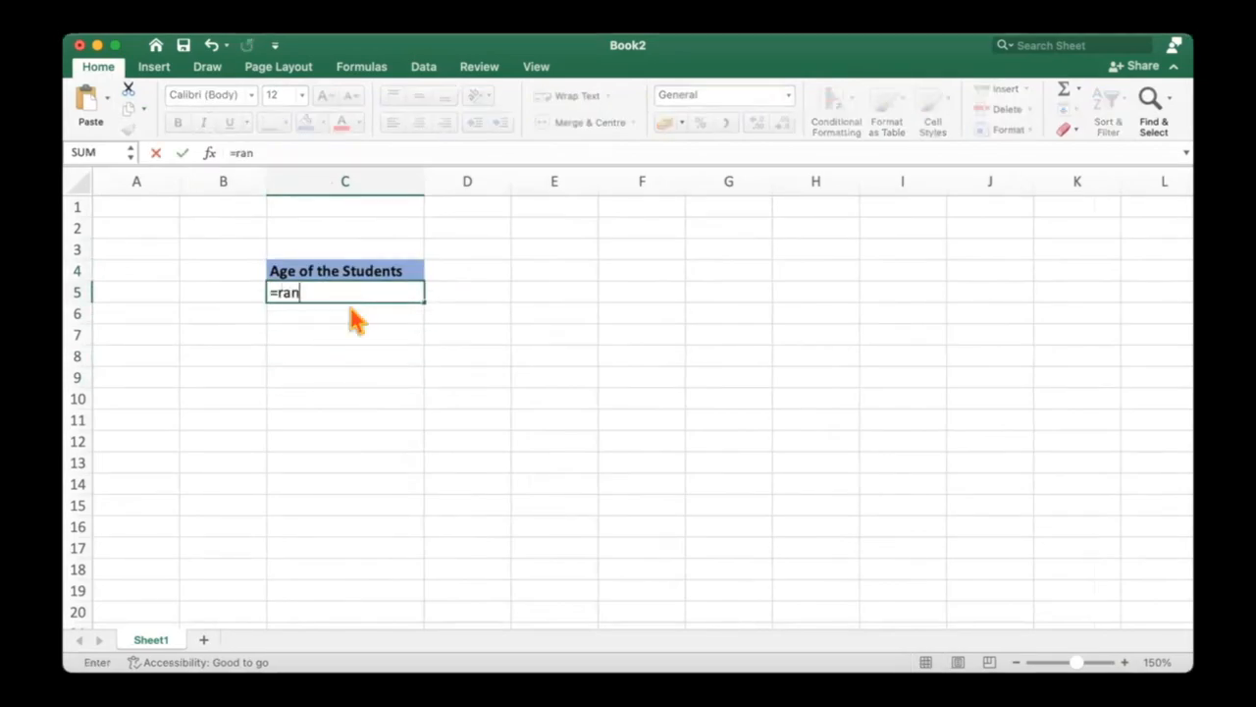
pyautogui.write('d')
pyautogui.press('Tab')
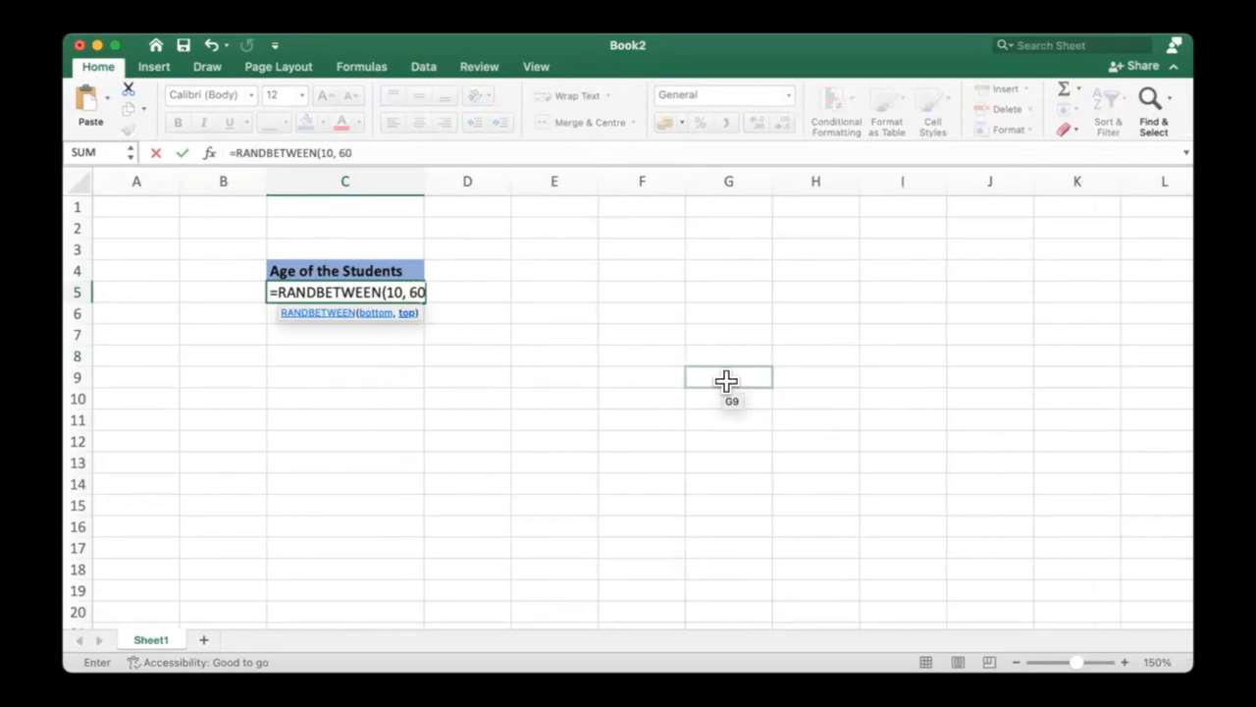
pyautogui.press('Return')
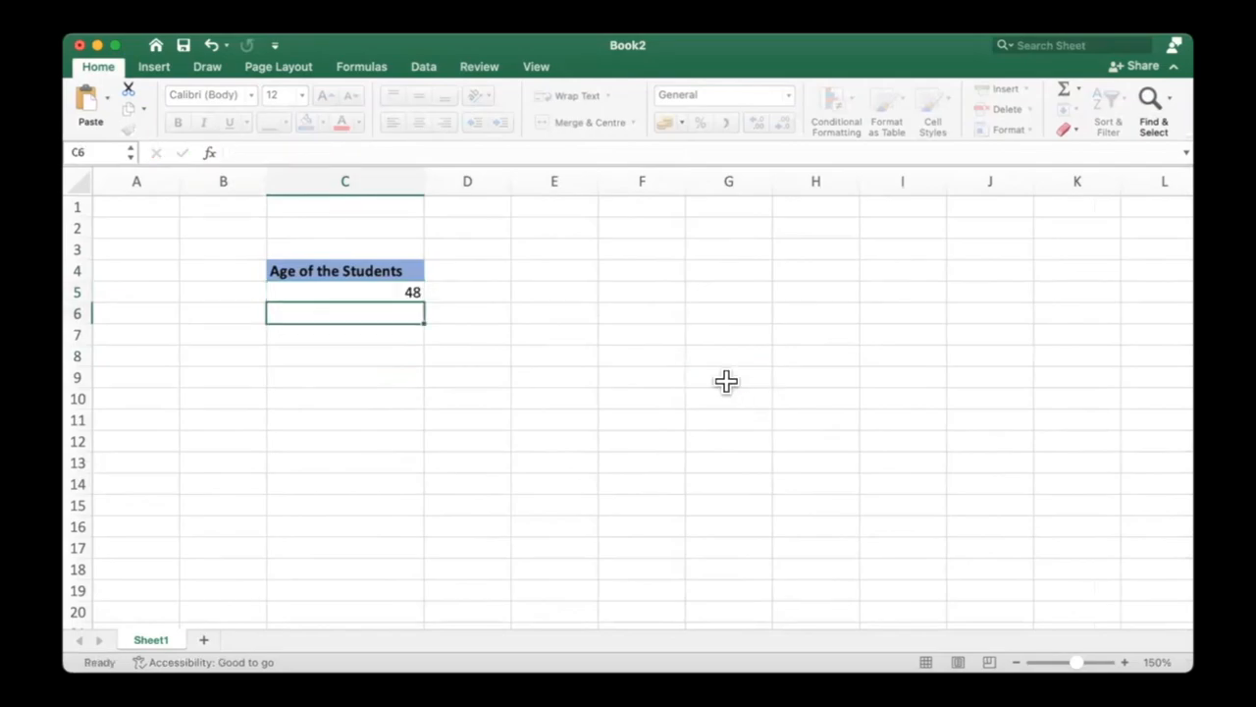
# Step: Fill the random age formula from C5 down column C past row 22
pyautogui.click(378, 292)
pyautogui.click(424, 305)
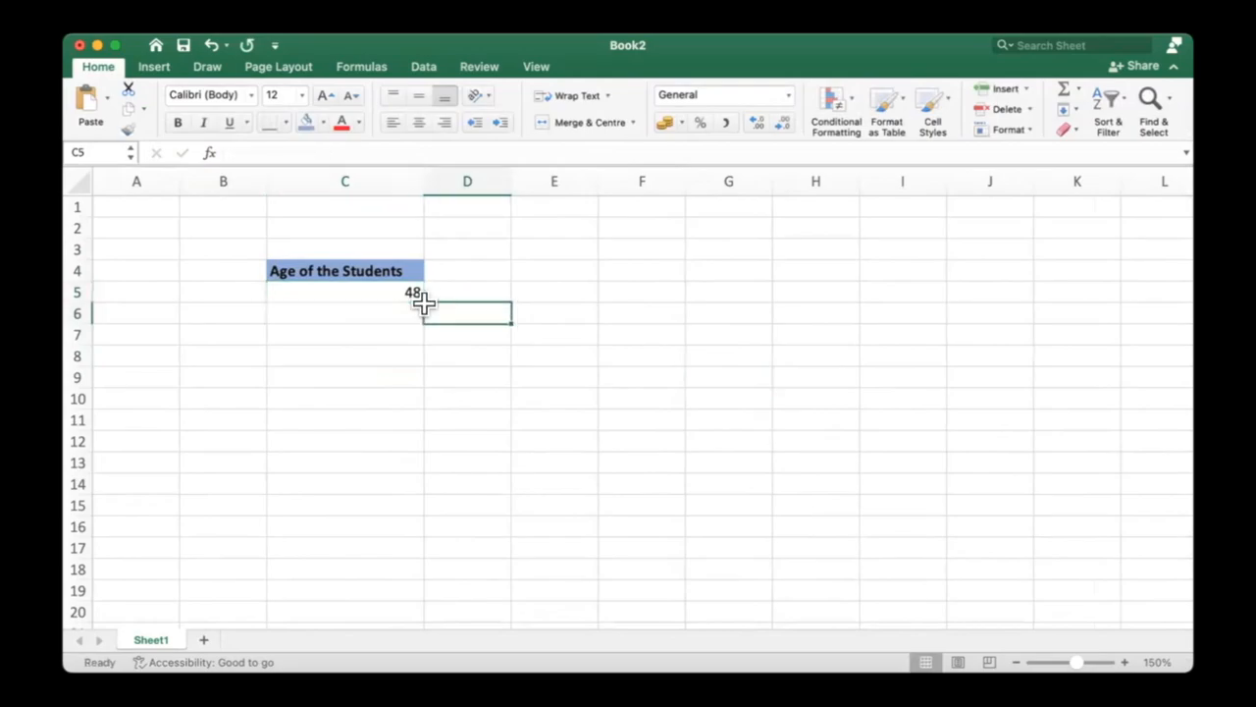
pyautogui.click(415, 296)
pyautogui.moveTo(421, 299); pyautogui.dragTo(426, 520)
# Step: Change the lower bound of the RANDBETWEEN formula in C5 to 18
pyautogui.scroll(2, 381, 317)
pyautogui.moveTo(387, 277); pyautogui.dragTo(385, 260)
pyautogui.click(385, 261)
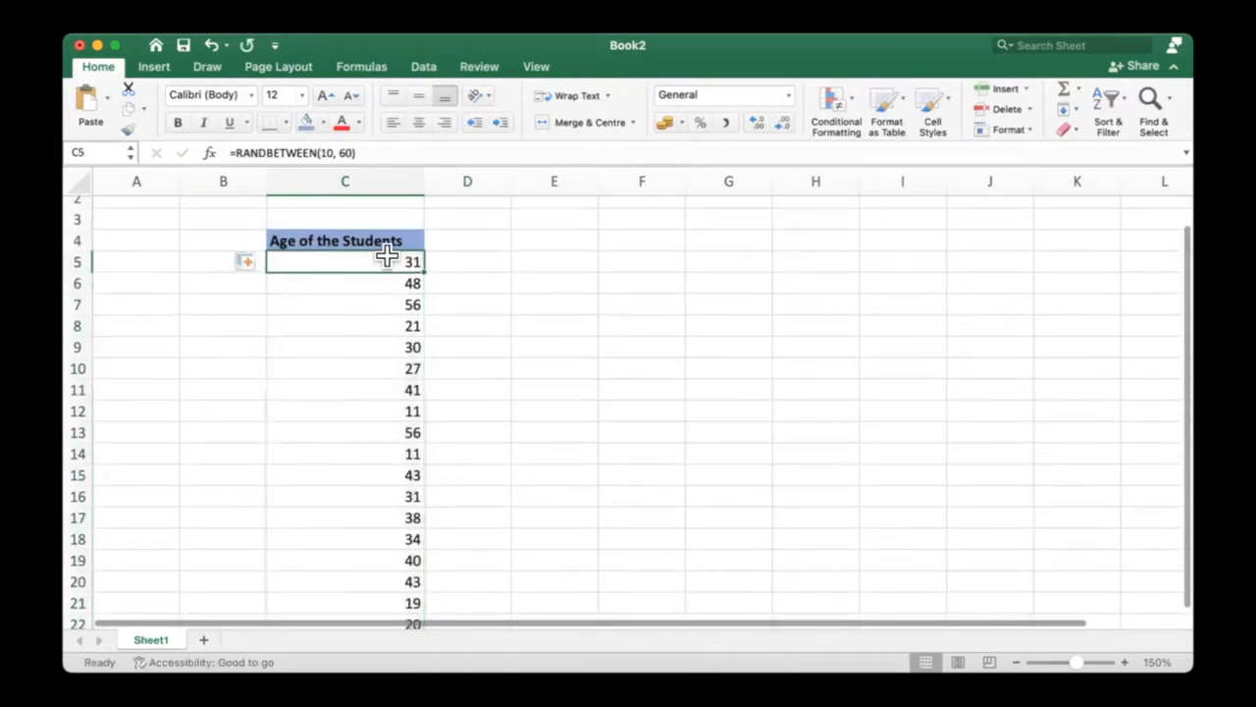
pyautogui.press('F2')
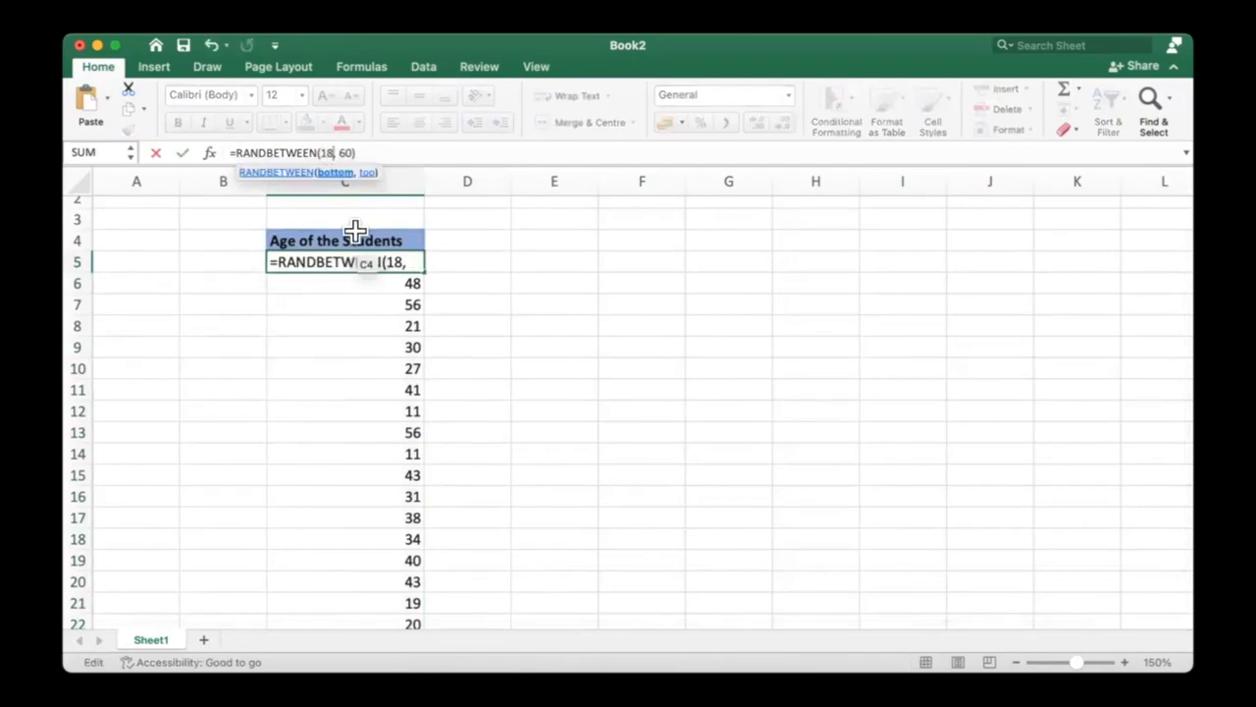
pyautogui.press('Return')
# Step: Fill the revised formula =RANDBETWEEN(18, 60) from C5 down over the ages in column C
pyautogui.click(403, 260)
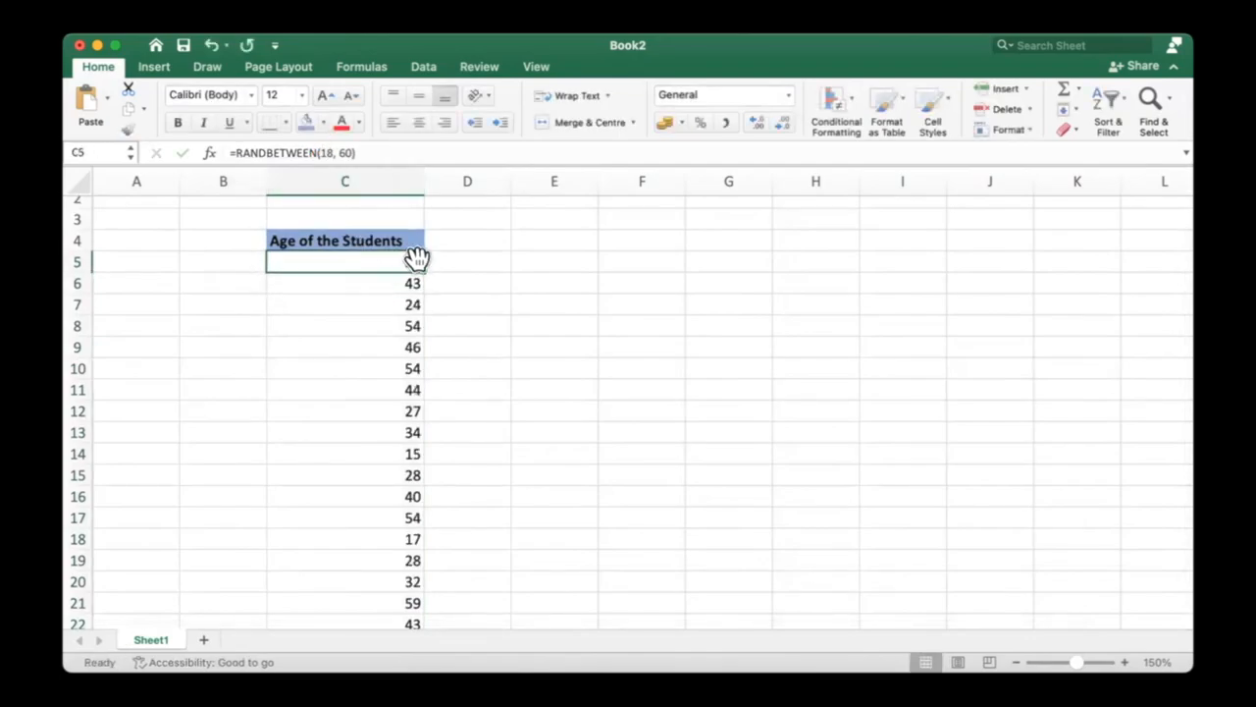
pyautogui.moveTo(424, 268); pyautogui.dragTo(436, 549)
pyautogui.scroll(2, 343, 429)
pyautogui.click(343, 431)
pyautogui.scroll(3, 477, 413)
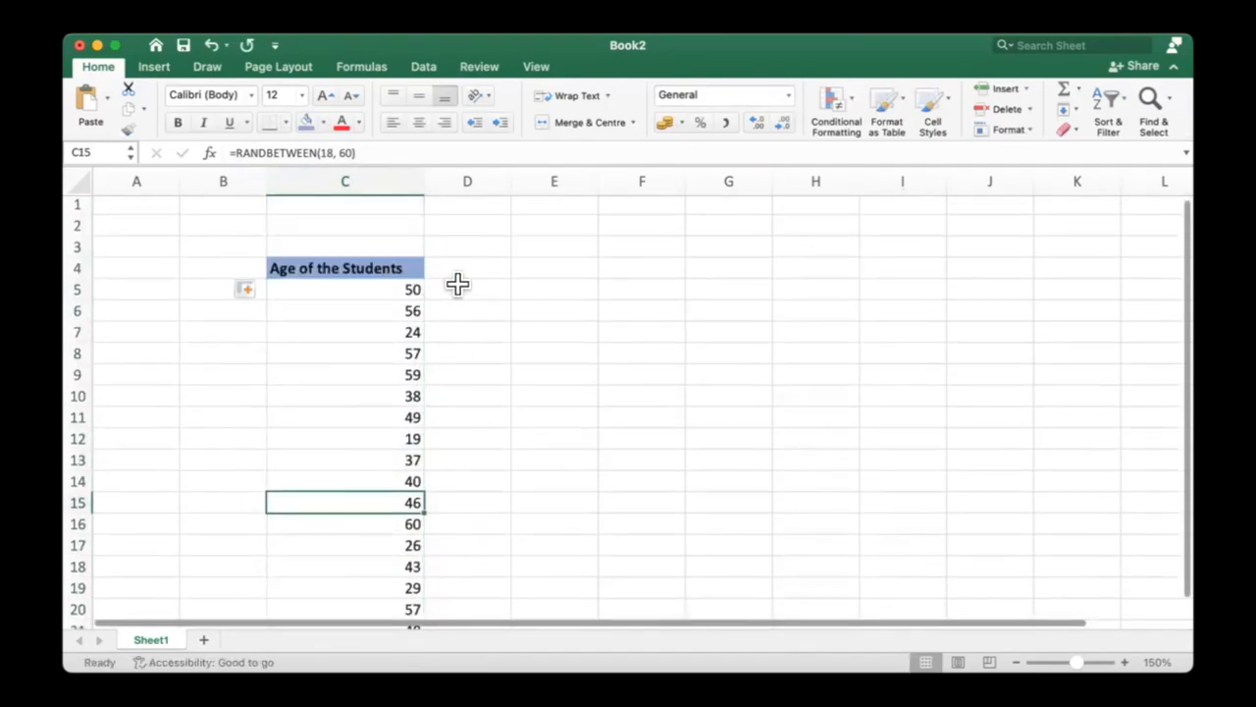
# Step: Enter the heading "Bins" in D4 beside the student age heading
pyautogui.click(457, 287)
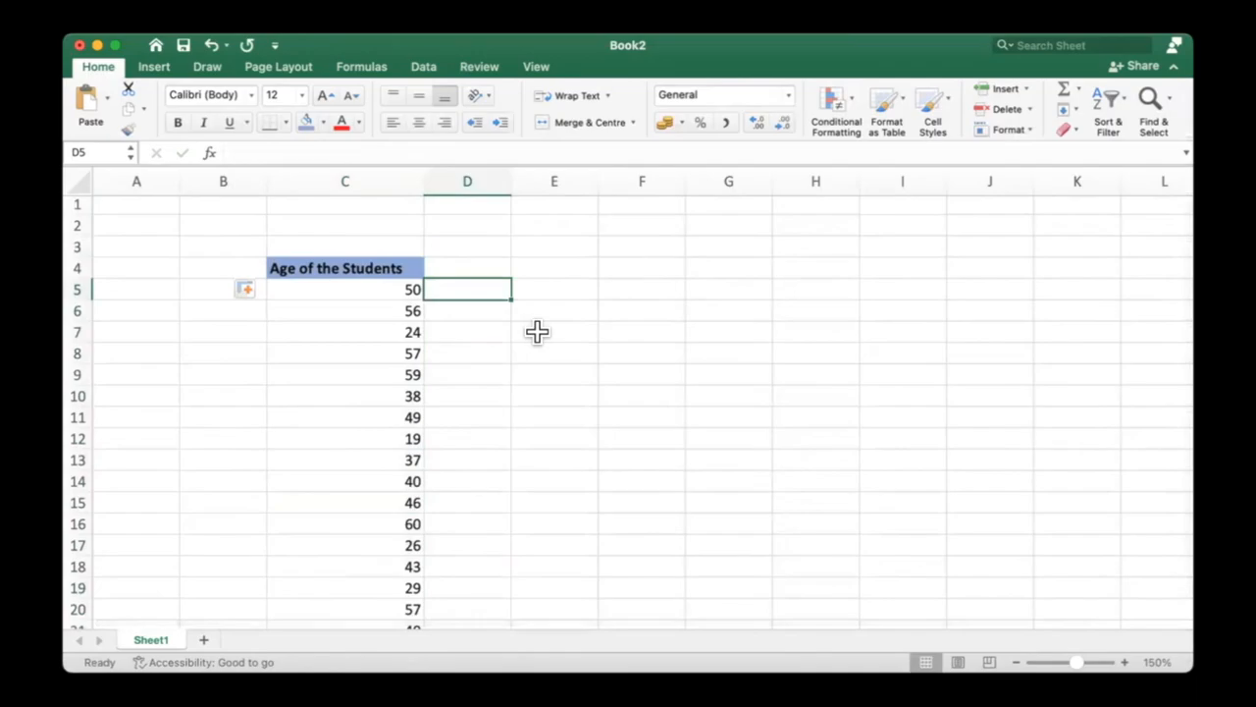
pyautogui.click(533, 347)
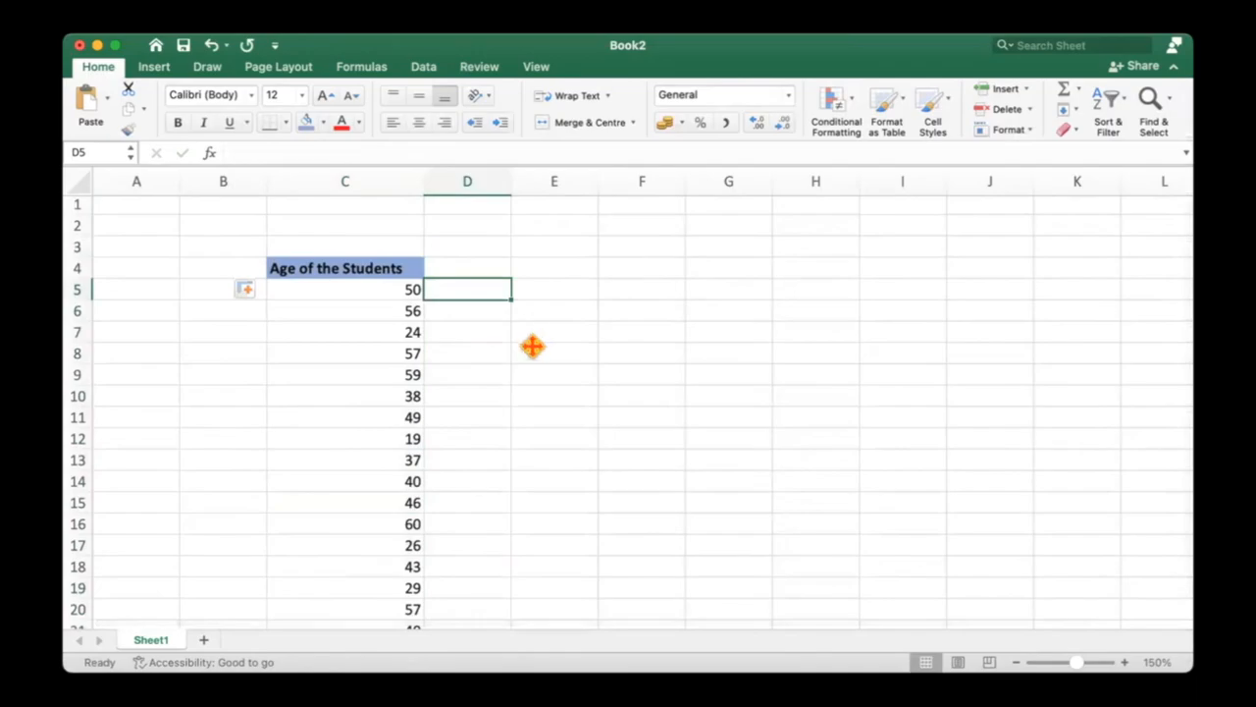
pyautogui.click(479, 268)
pyautogui.write('Bins')
pyautogui.press('Return')
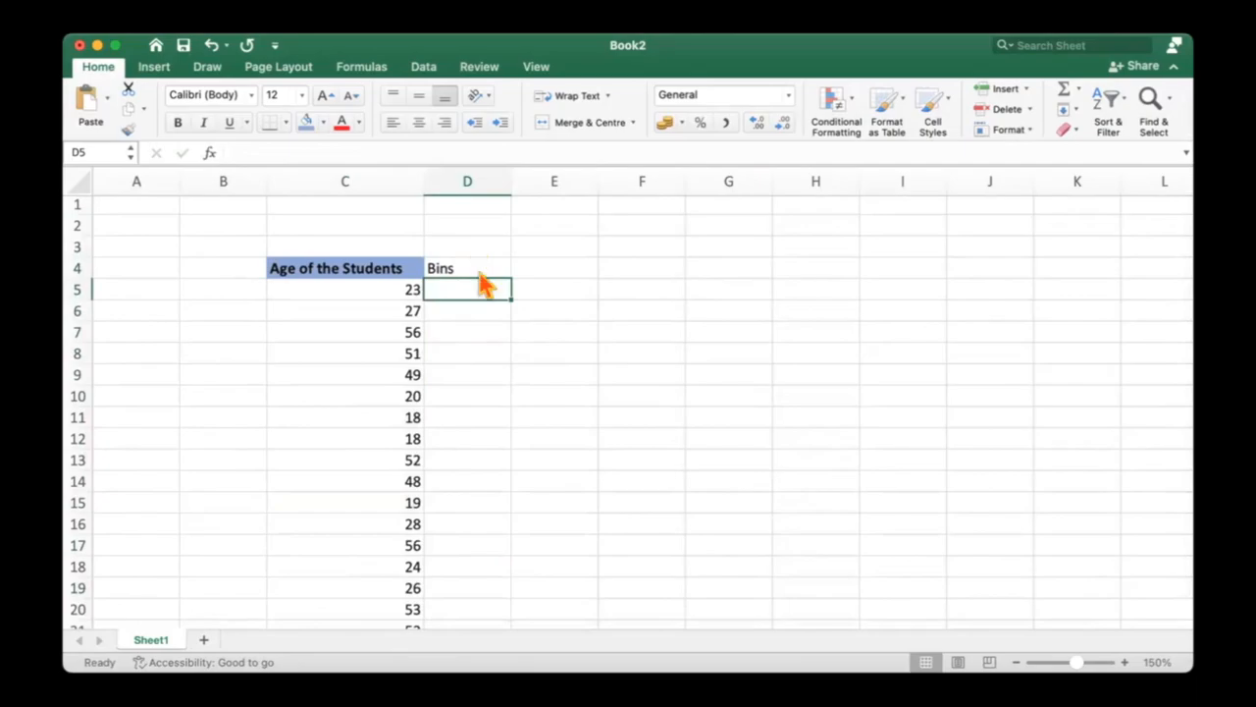
# Step: Enter the bin values 20, 30, 40, 50 and 60 in D5:D9 under the Bins heading
pyautogui.write('20')
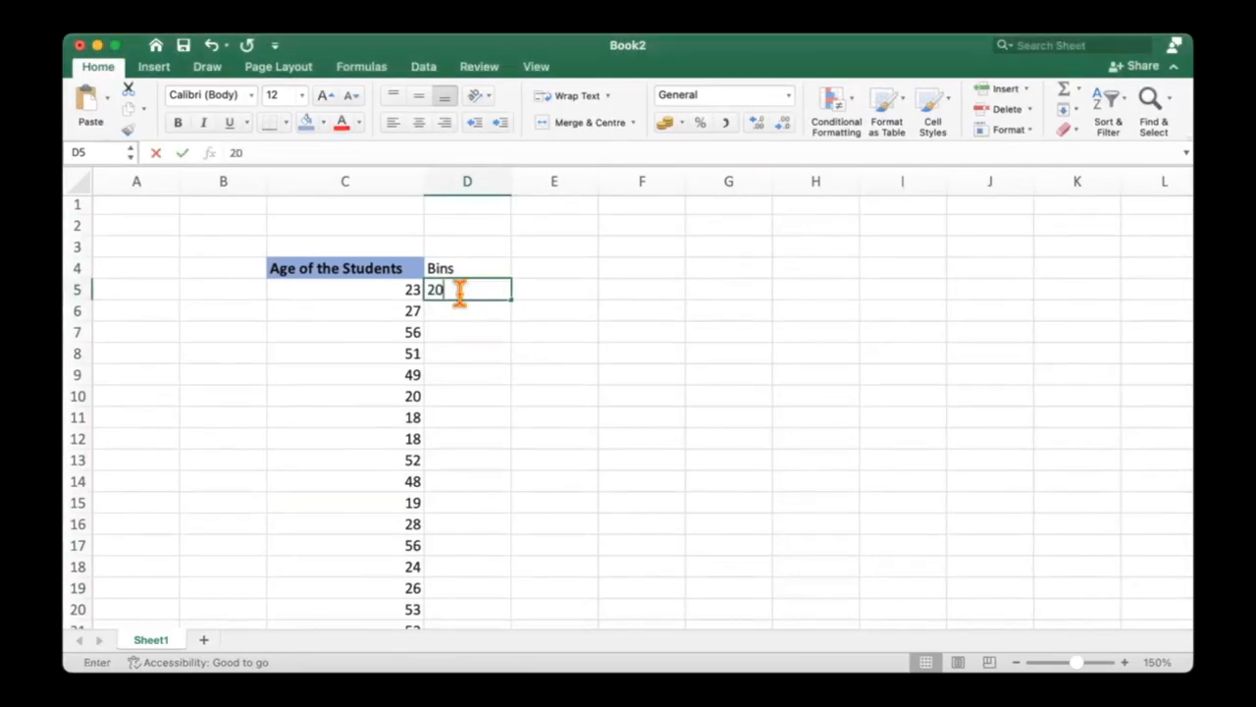
pyautogui.press('Return')
pyautogui.write('30')
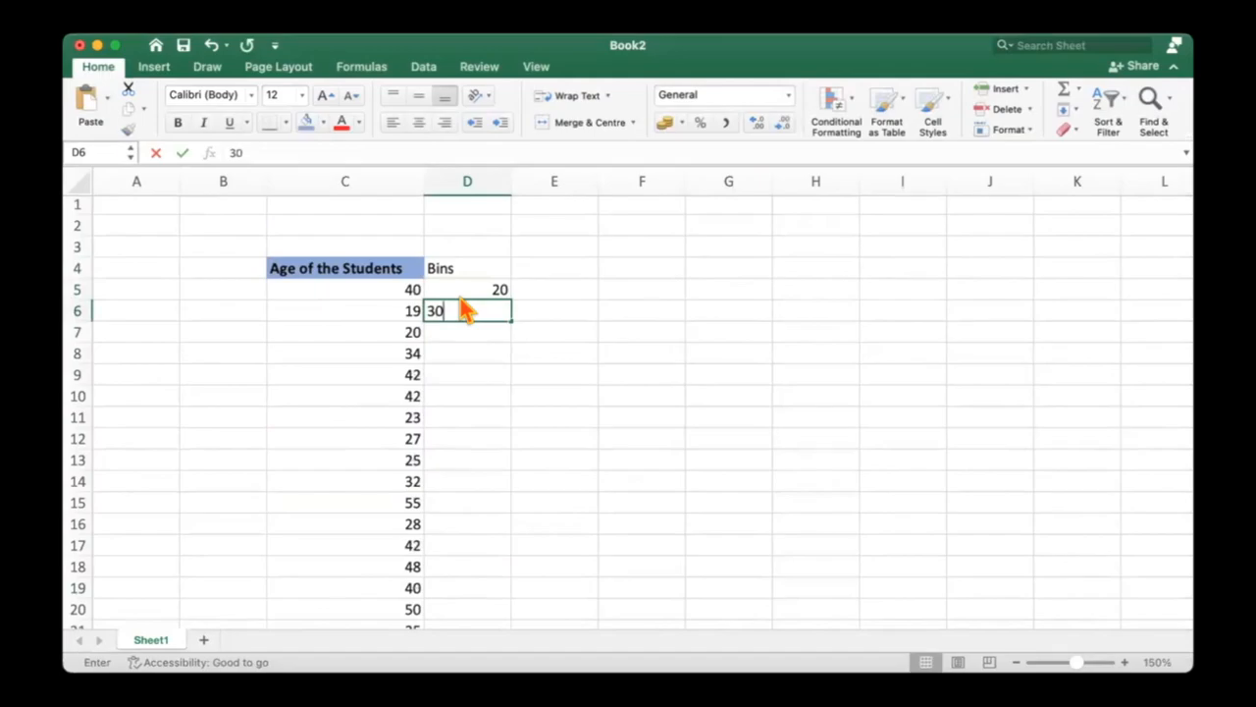
pyautogui.press('Return')
pyautogui.write('40')
pyautogui.press('Return')
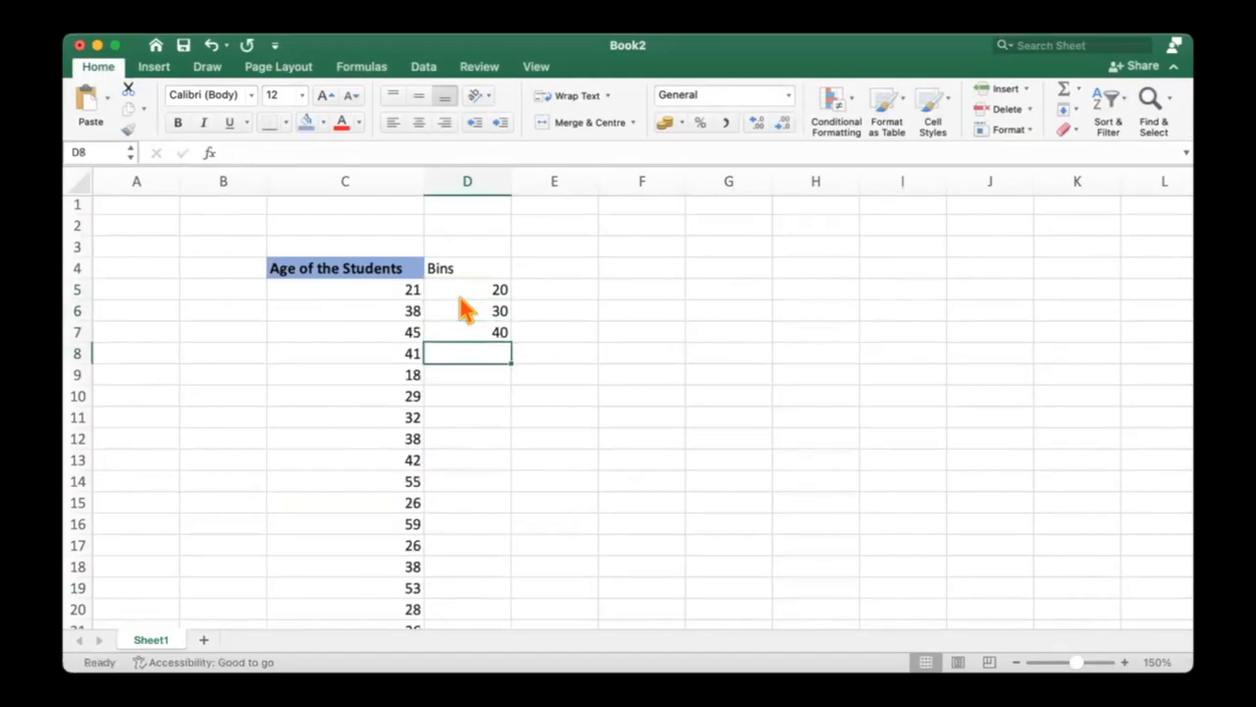
pyautogui.write('50')
pyautogui.press('Return')
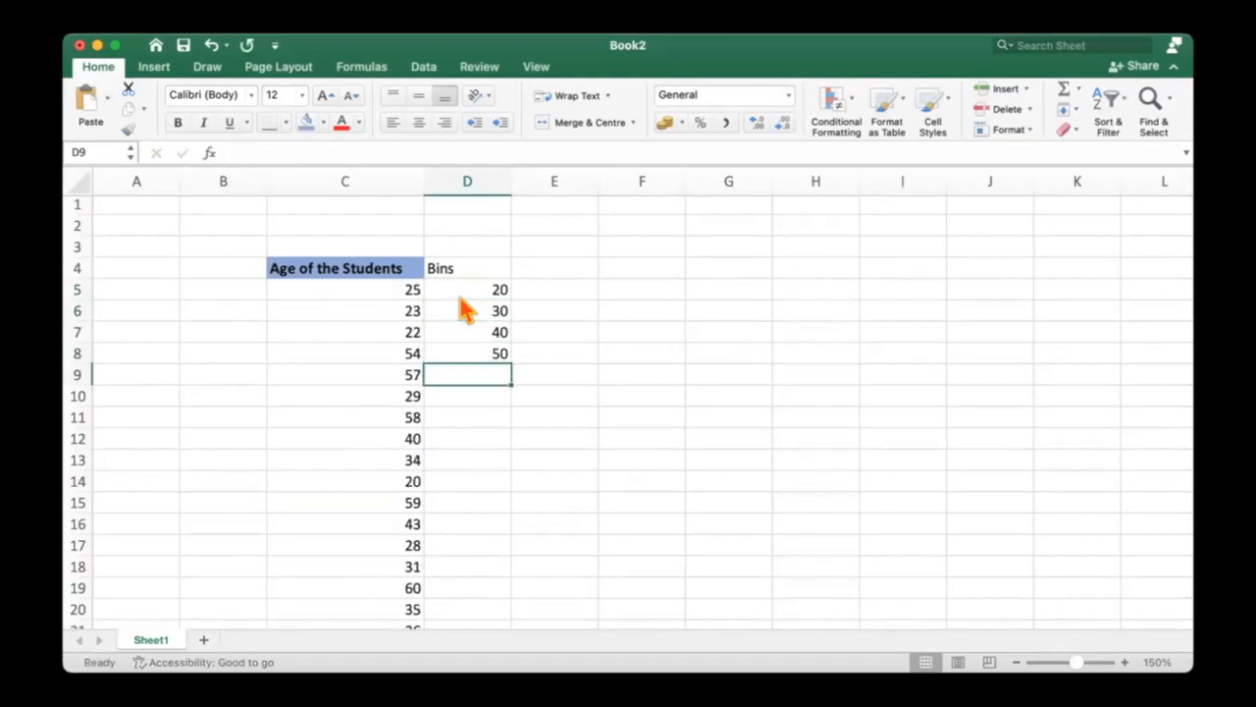
pyautogui.write('60')
pyautogui.press('Return')
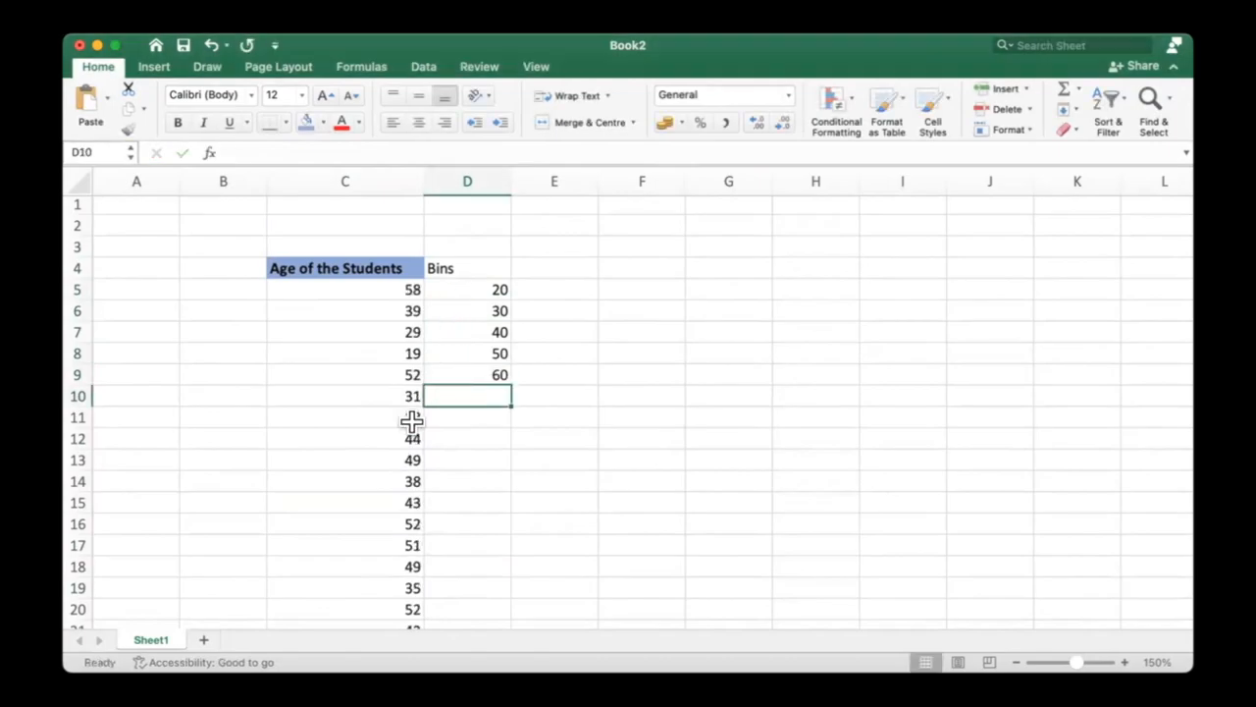
# Step: Delete the bin value 60 from D9 and check the bins against the student ages
pyautogui.scroll(-2, 459, 512)
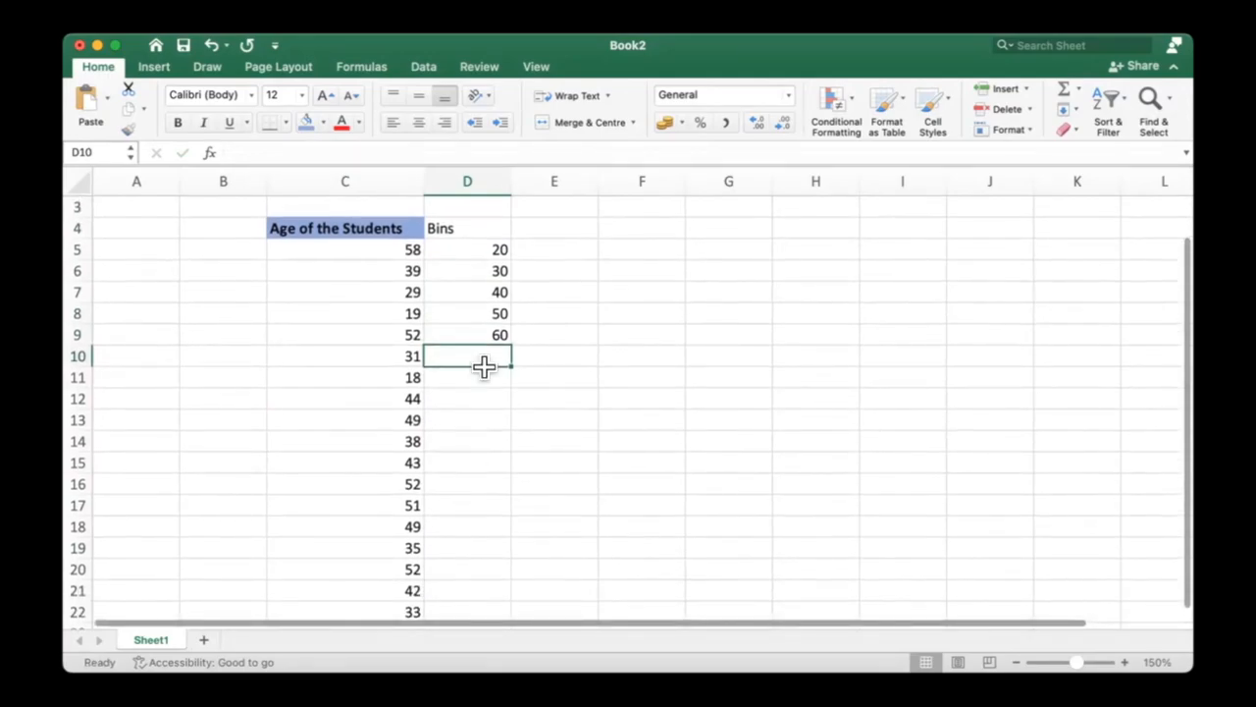
pyautogui.click(490, 343)
pyautogui.press('Delete')
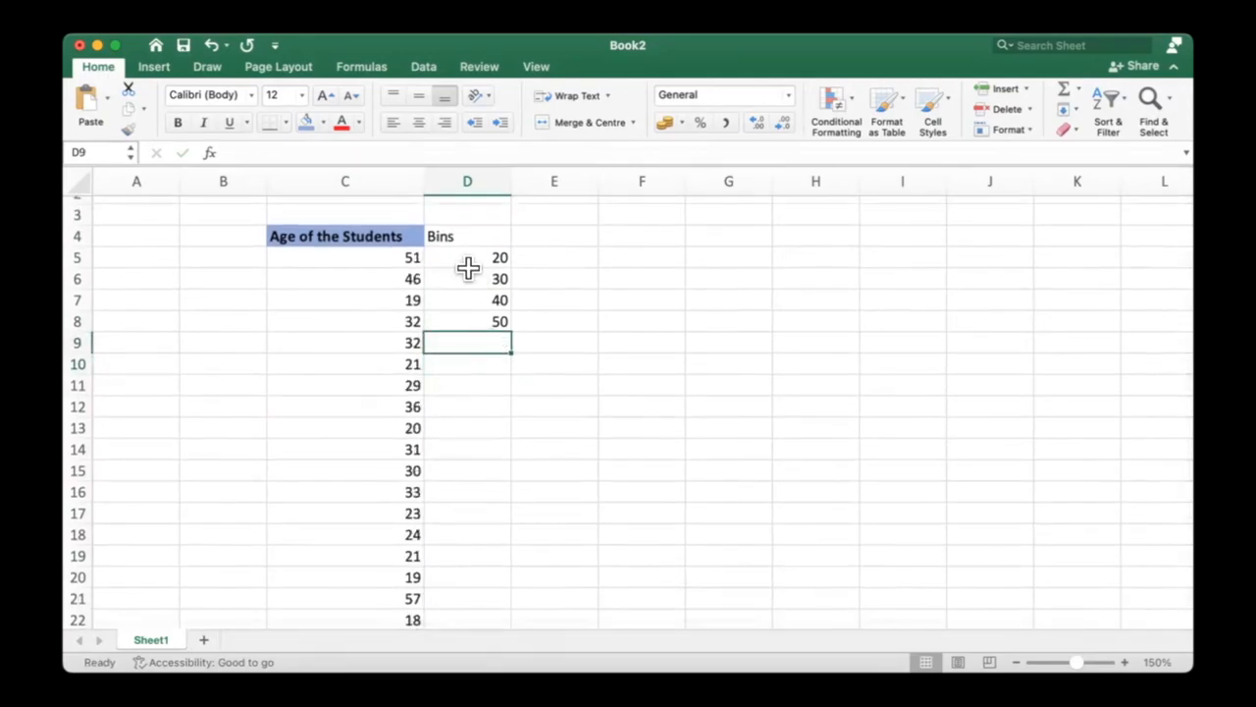
pyautogui.moveTo(468, 263); pyautogui.dragTo(473, 281)
pyautogui.click(496, 361)
pyautogui.scroll(-3, 323, 558)
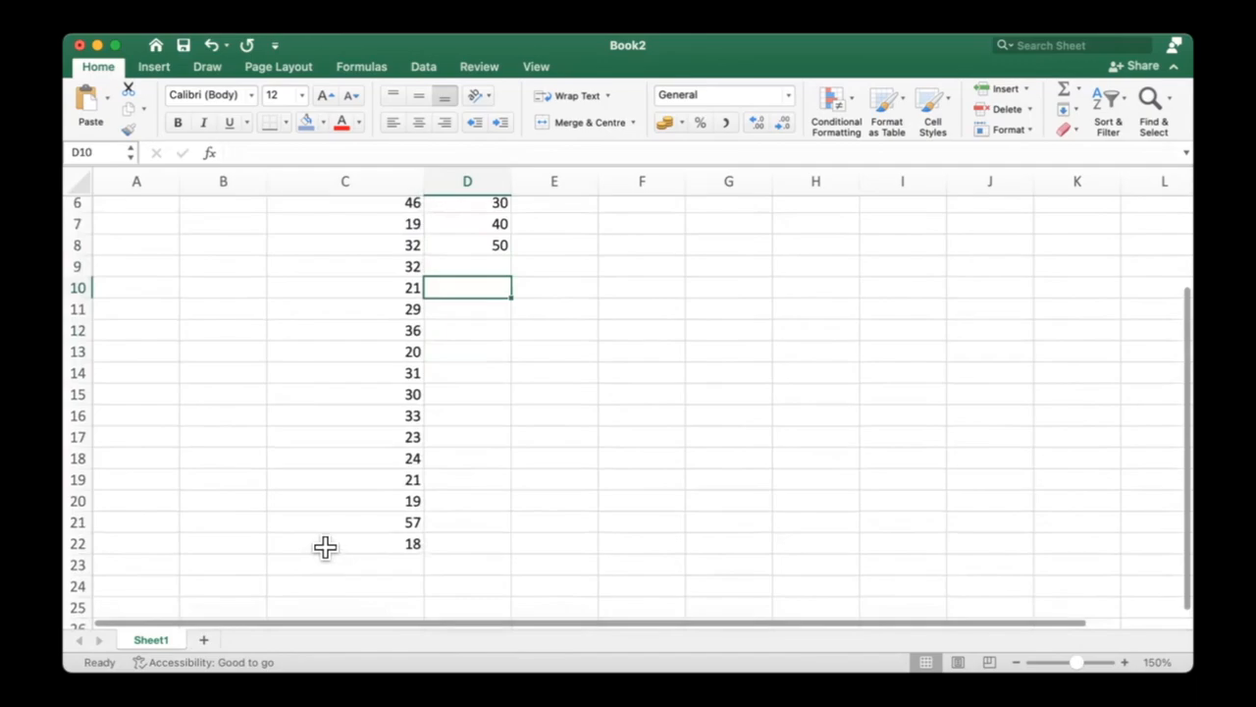
pyautogui.scroll(2, 324, 546)
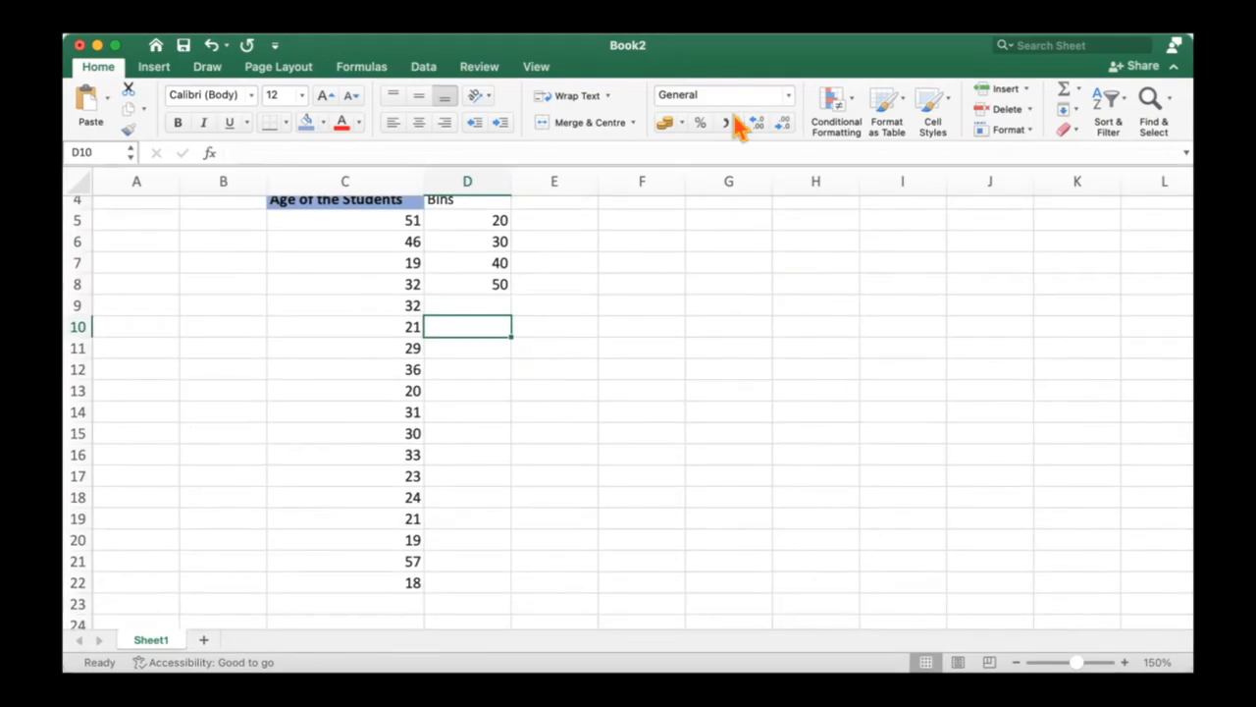
# Step: Inspect the random age formula in C5, leave it as is and recalculate the ages through an empty cell
pyautogui.doubleClick(397, 220)
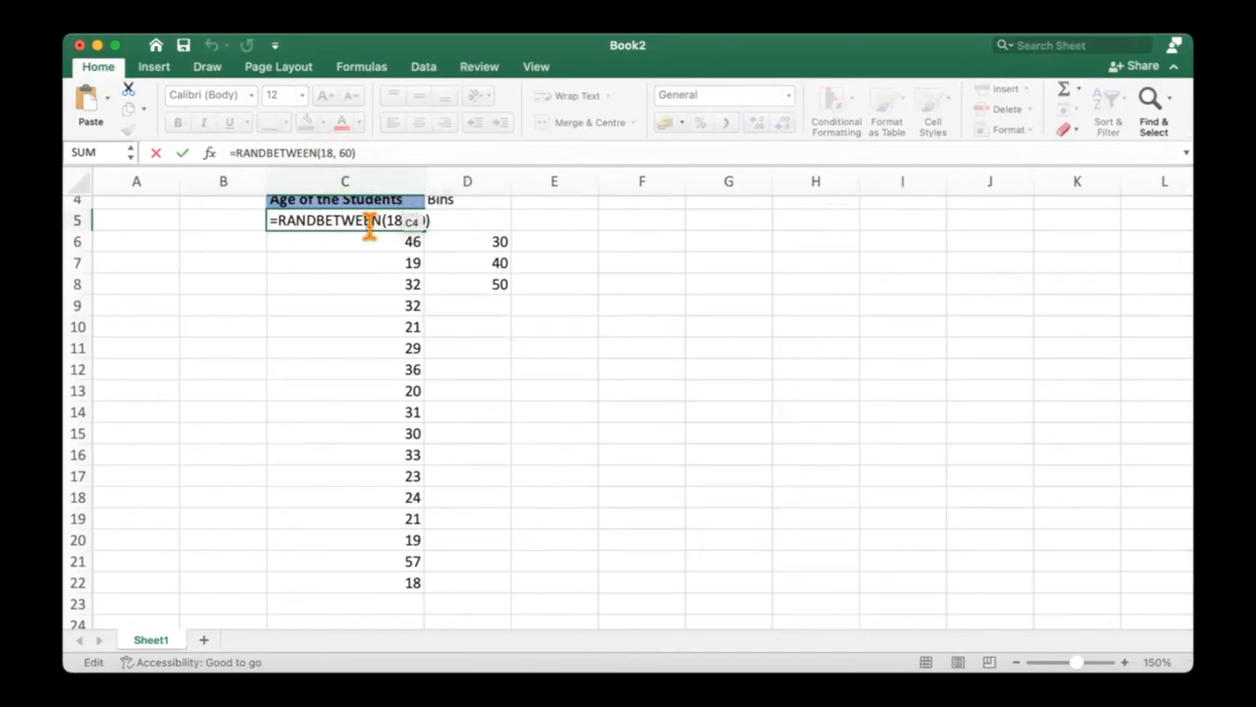
pyautogui.click(574, 271)
pyautogui.click(537, 330)
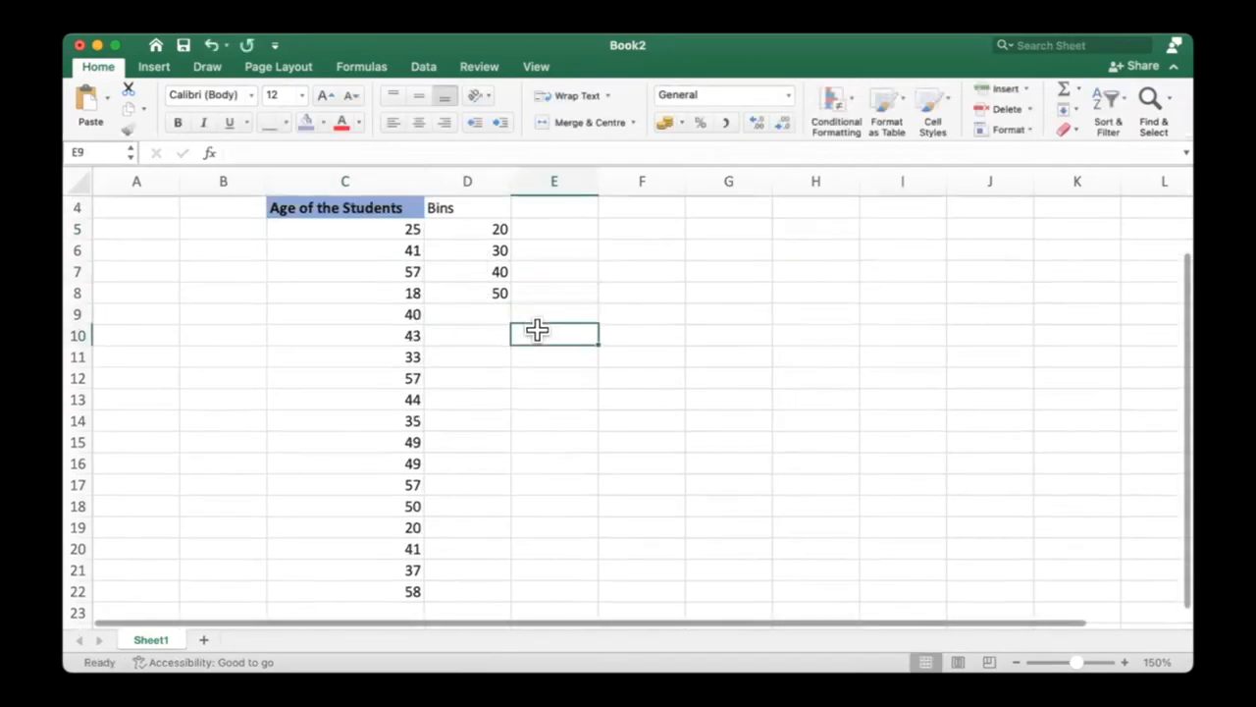
pyautogui.doubleClick(556, 332)
pyautogui.press('Return')
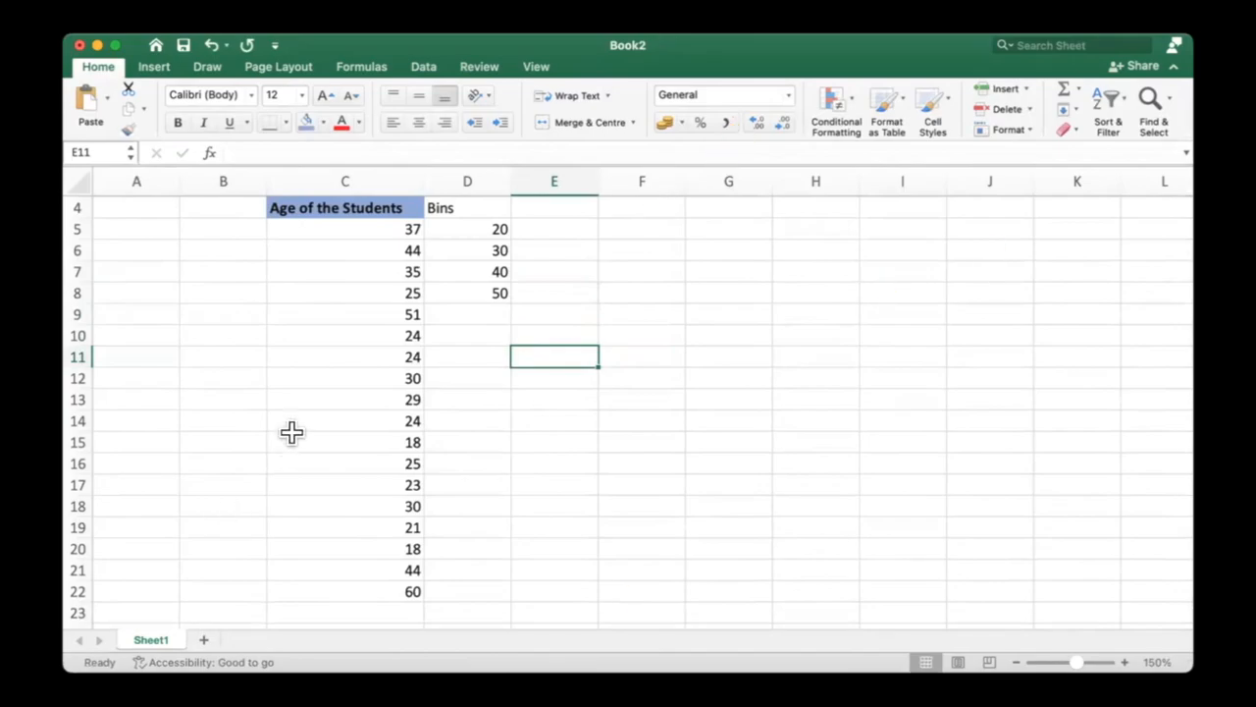
# Step: Review the student ages down column C alongside the bin values
pyautogui.scroll(2, 292, 432)
pyautogui.scroll(-3, 294, 437)
pyautogui.scroll(4, 296, 441)
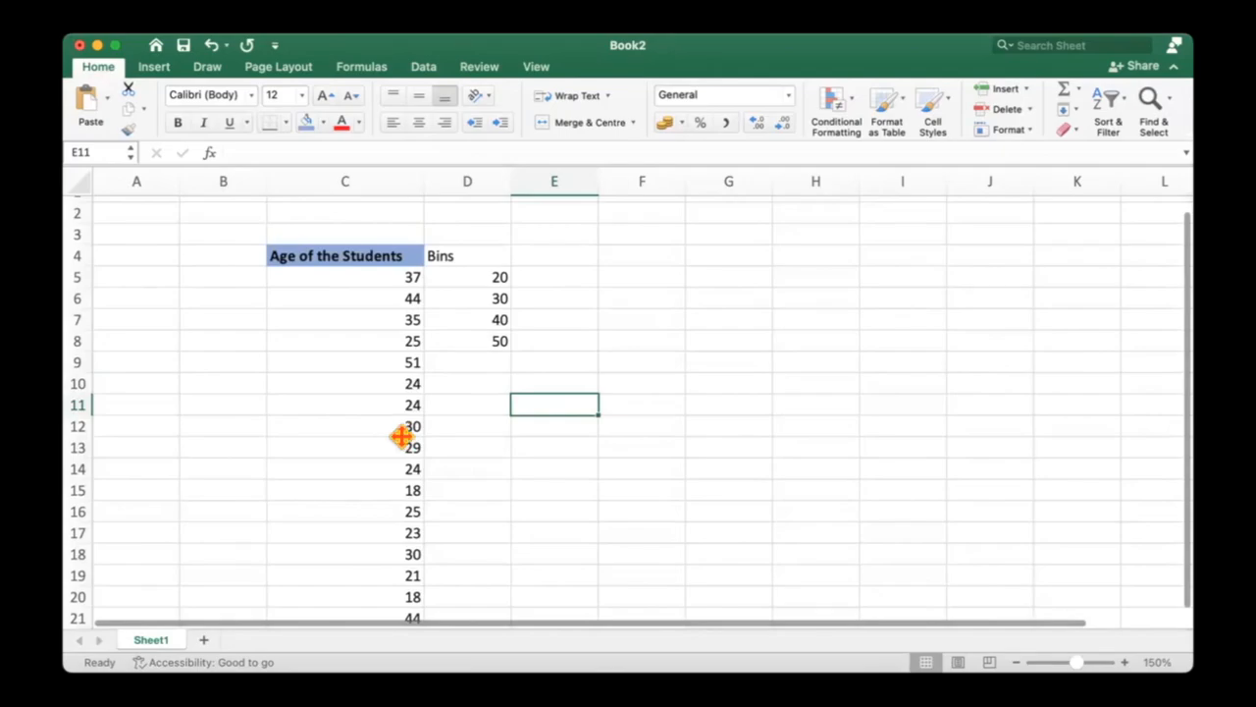
pyautogui.click(461, 363)
pyautogui.click(361, 316)
pyautogui.scroll(-5, 373, 462)
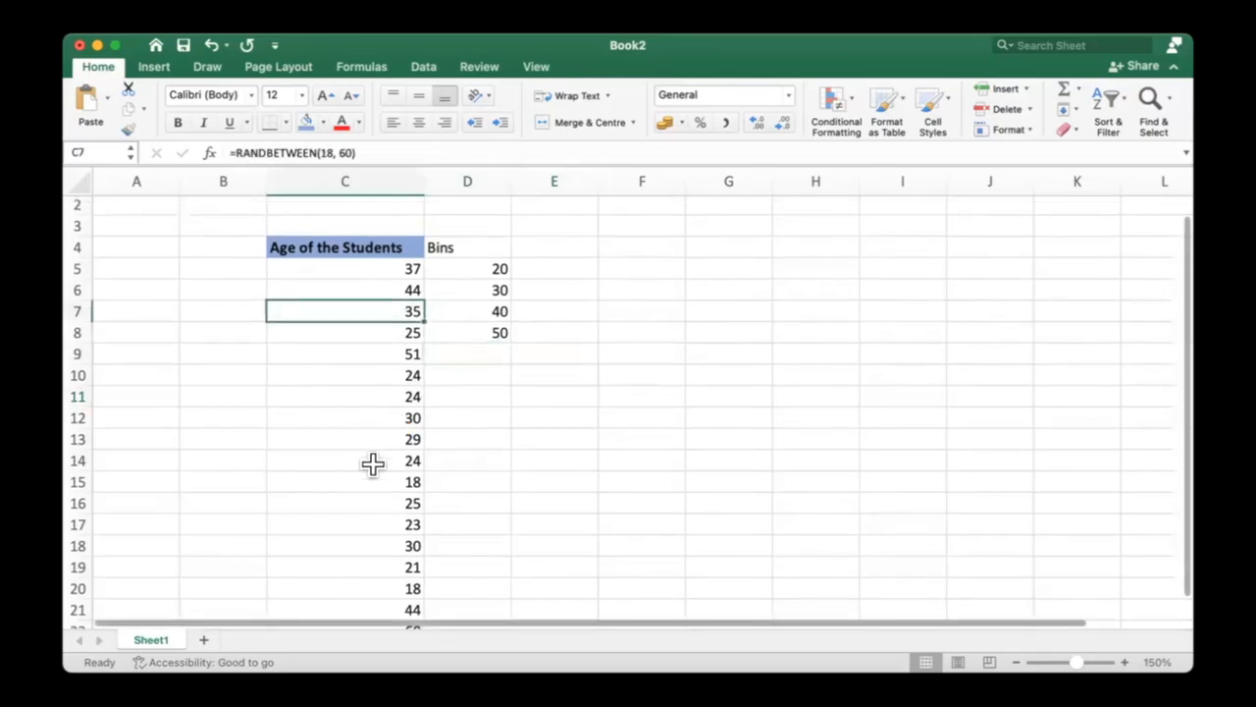
pyautogui.scroll(4, 373, 462)
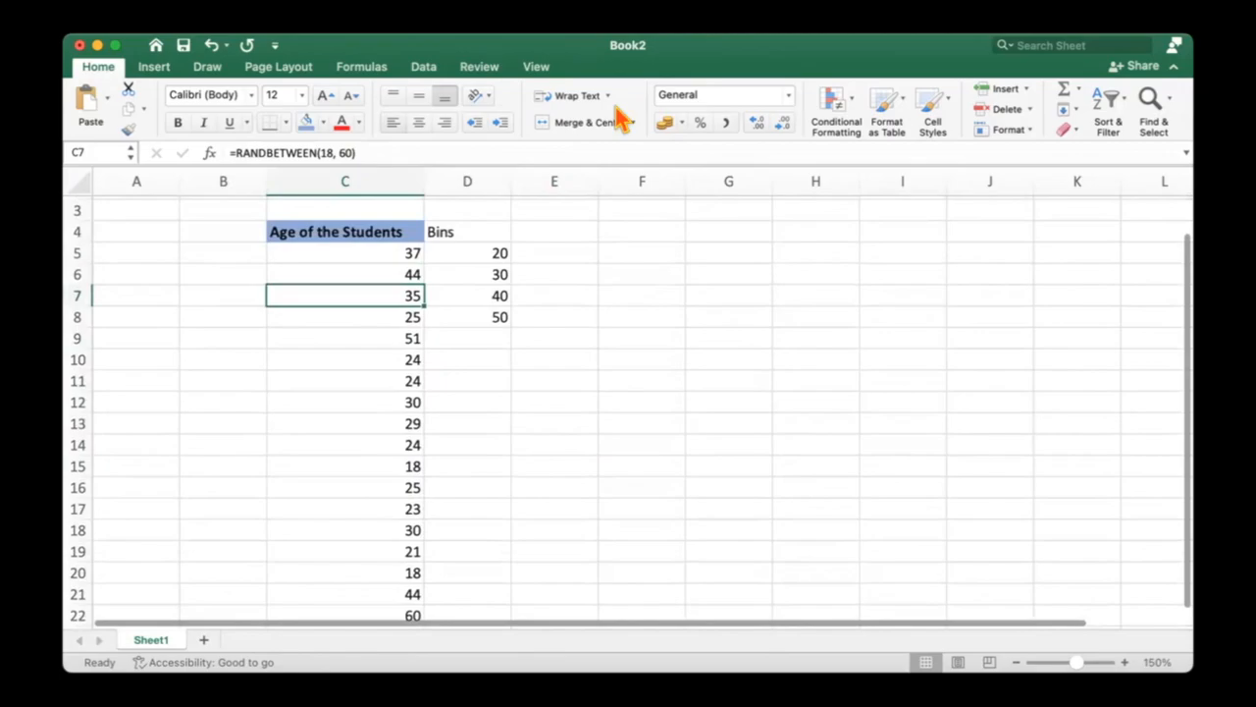
# Step: Open the Data Analysis tools and choose Histogram
pyautogui.click(423, 67)
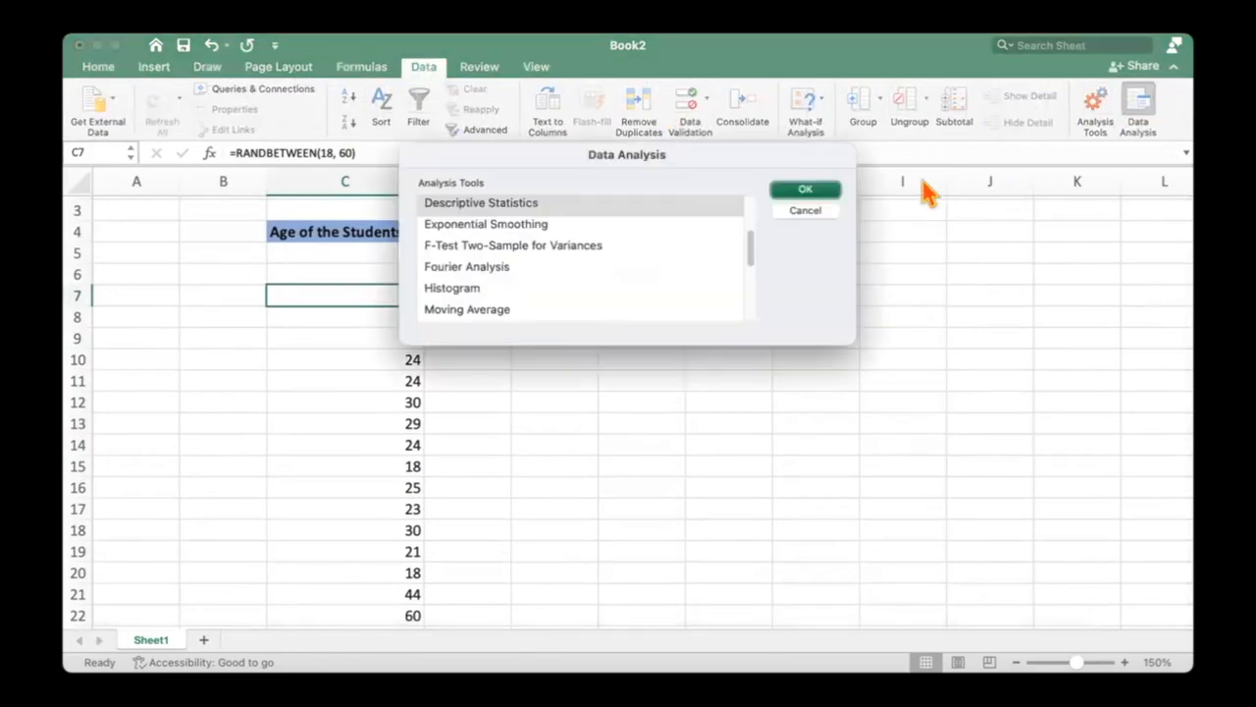
pyautogui.scroll(3, 530, 226)
pyautogui.click(471, 267)
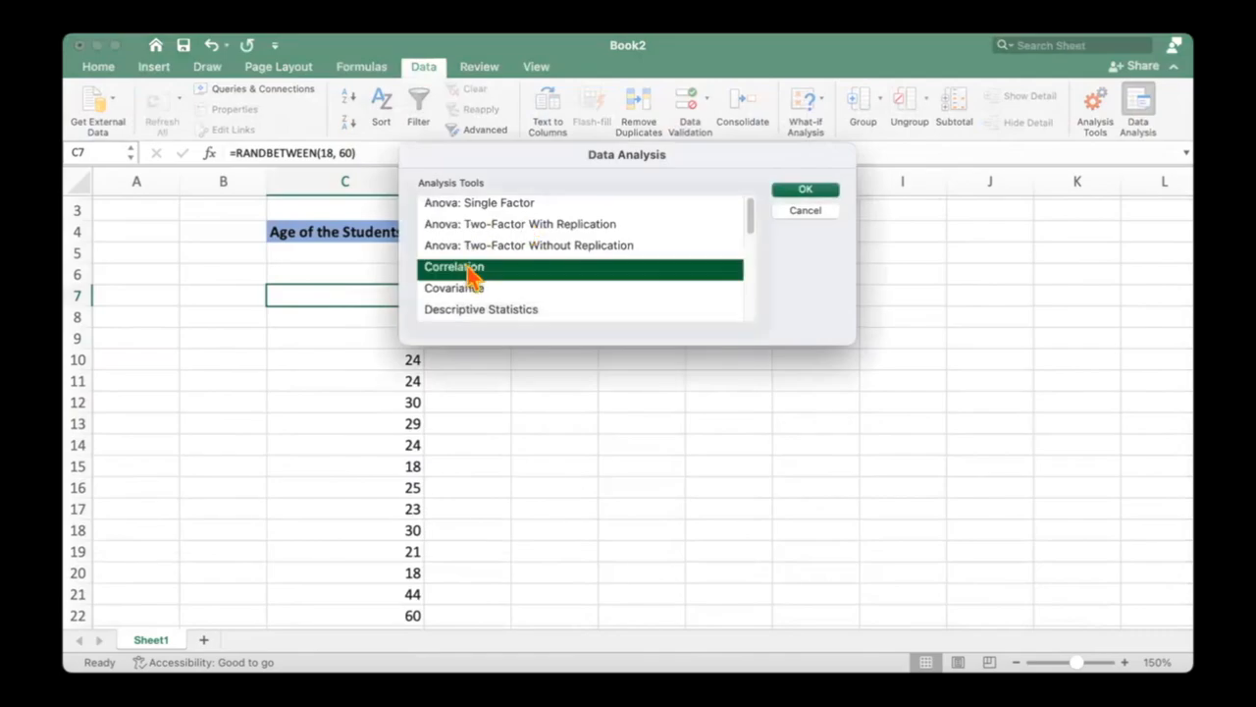
pyautogui.scroll(-5, 471, 275)
pyautogui.click(468, 279)
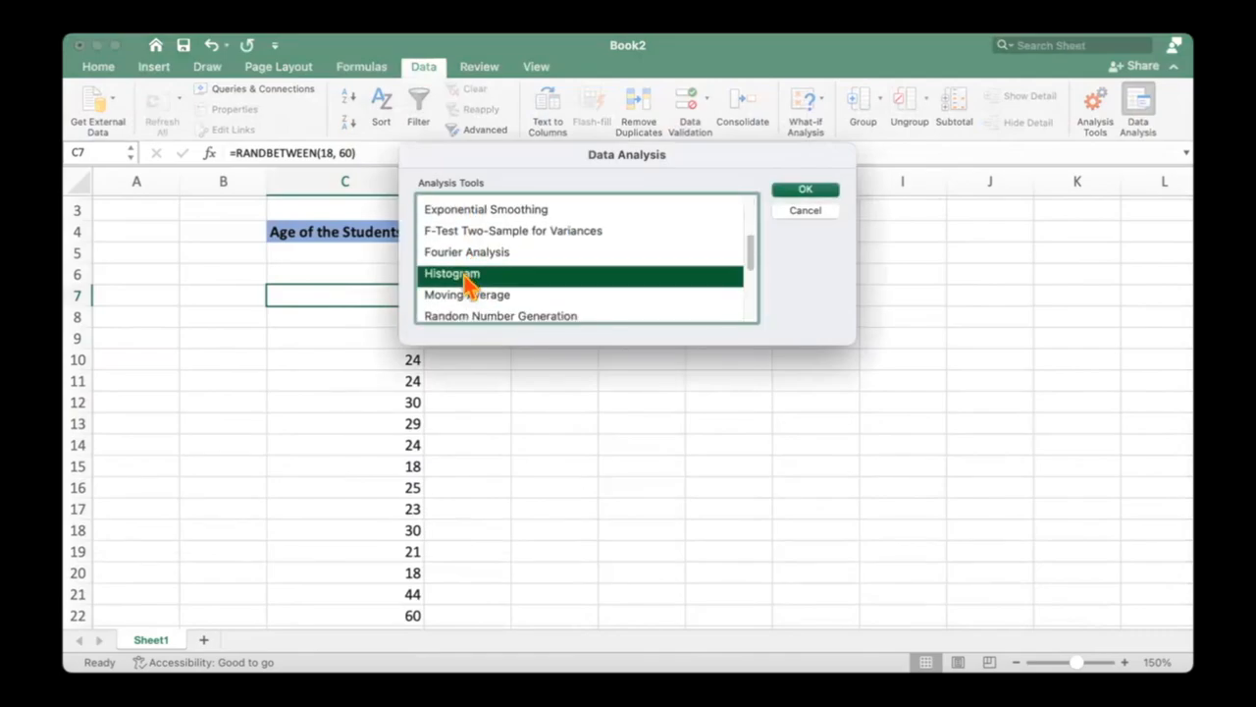
pyautogui.doubleClick(479, 278)
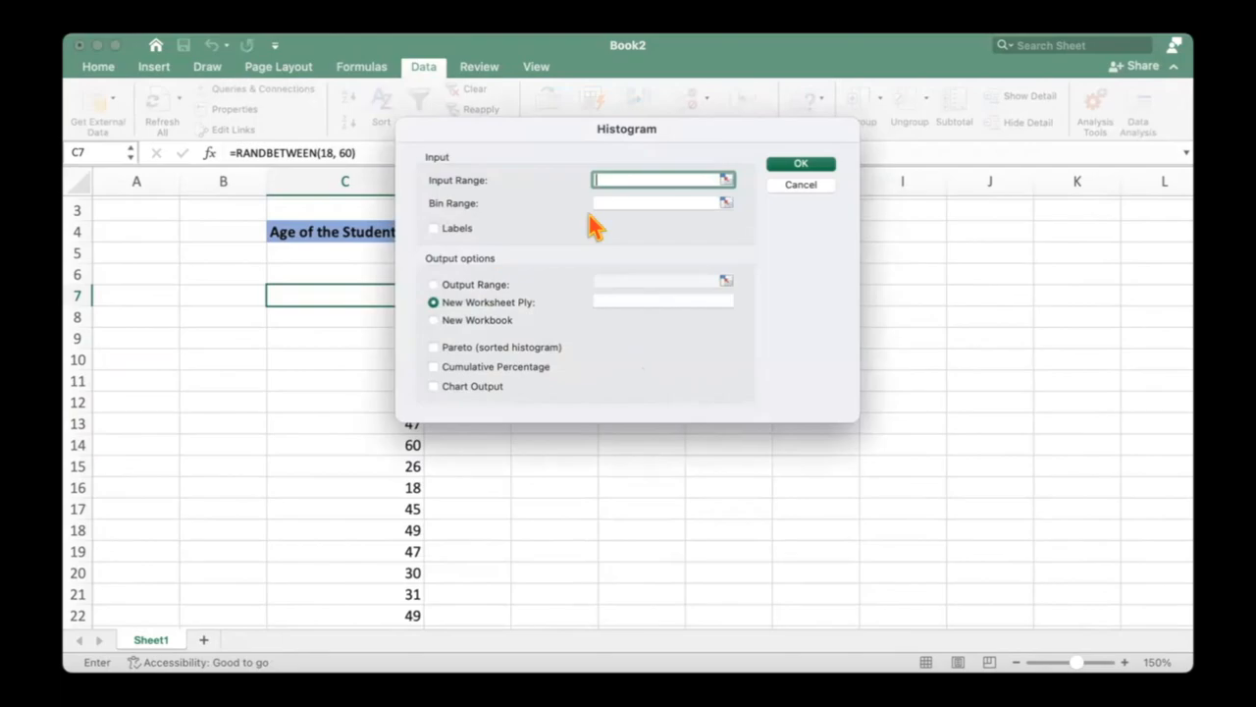
# Step: Set the histogram's input range to the student ages in $C$5:$C$22
pyautogui.moveTo(695, 140); pyautogui.dragTo(871, 169)
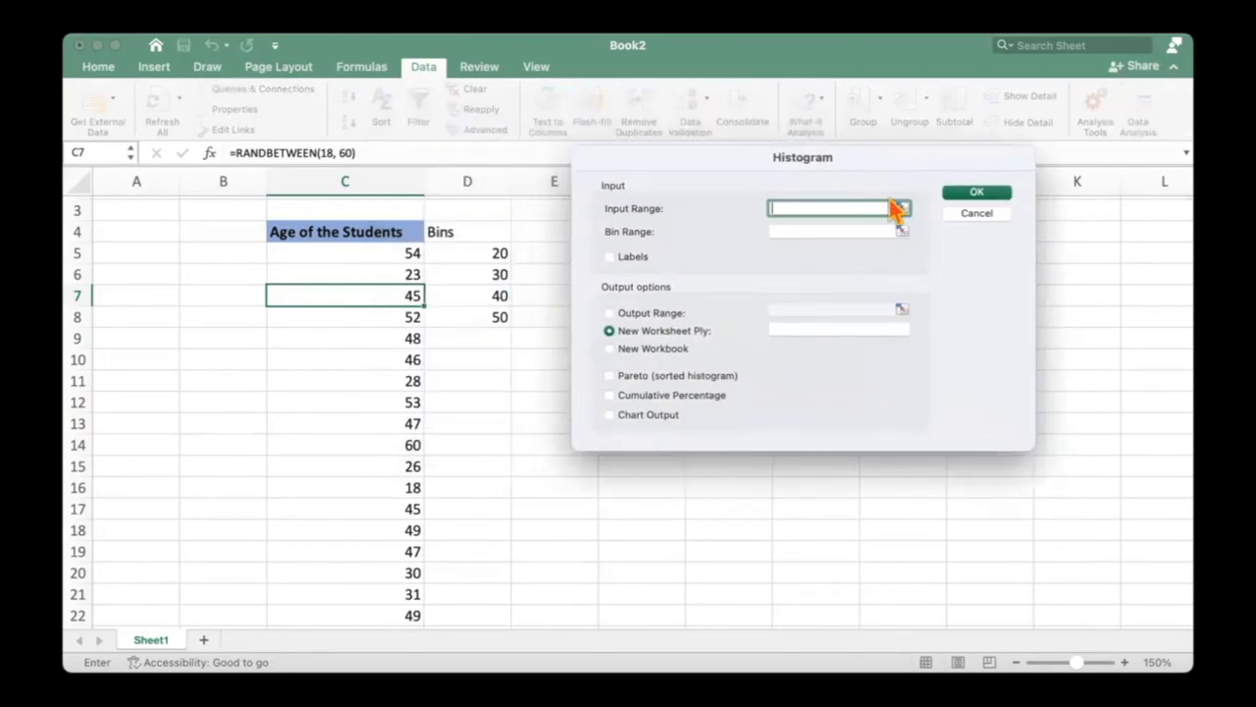
pyautogui.click(902, 210)
pyautogui.moveTo(387, 256); pyautogui.dragTo(379, 628)
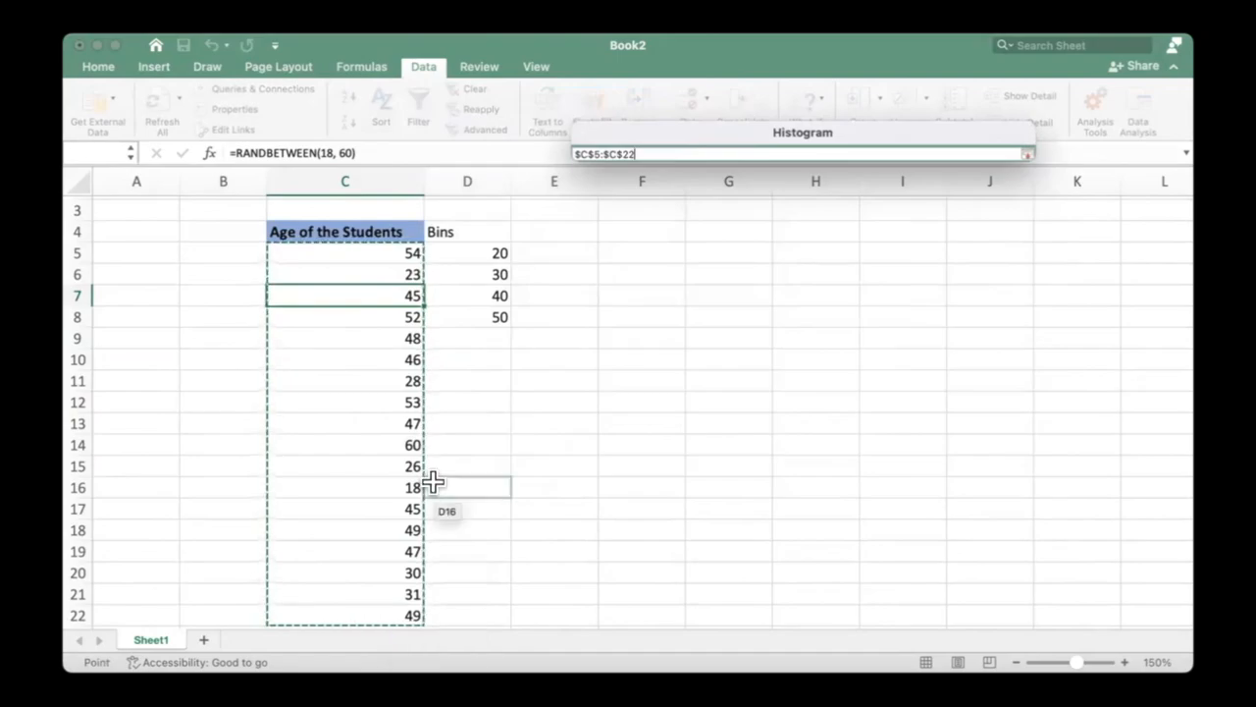
pyautogui.scroll(-2, 435, 496)
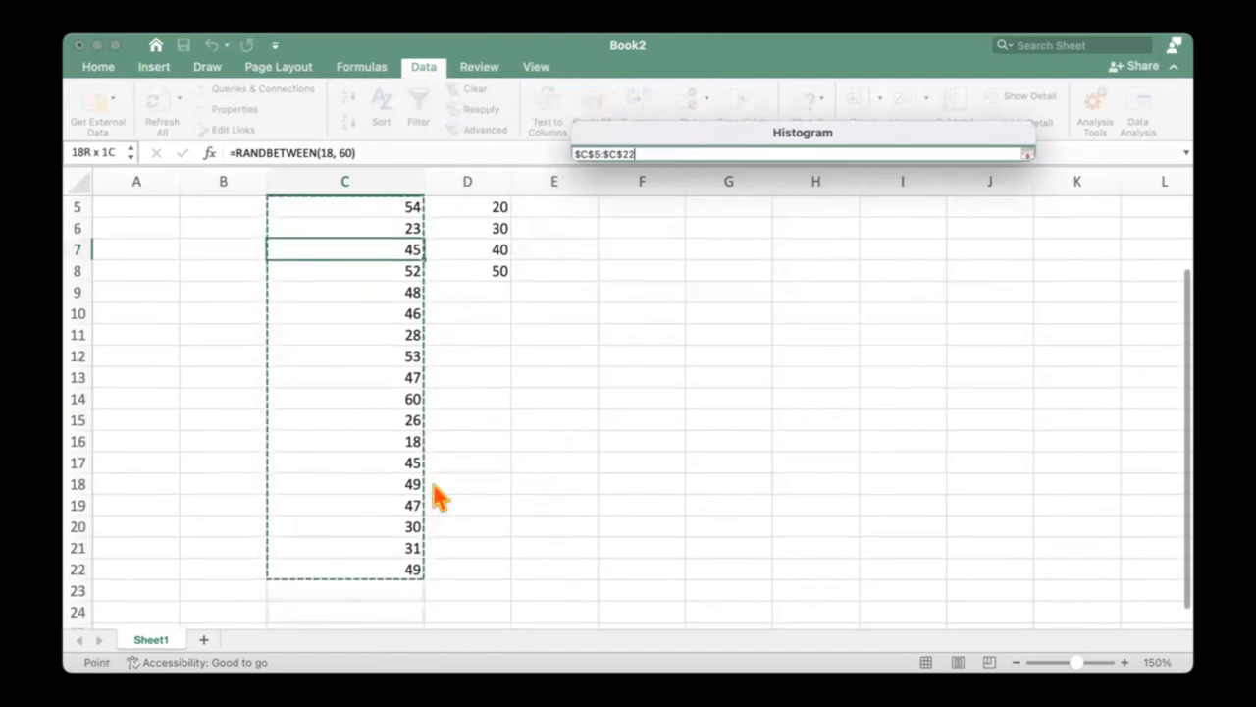
pyautogui.scroll(4, 435, 496)
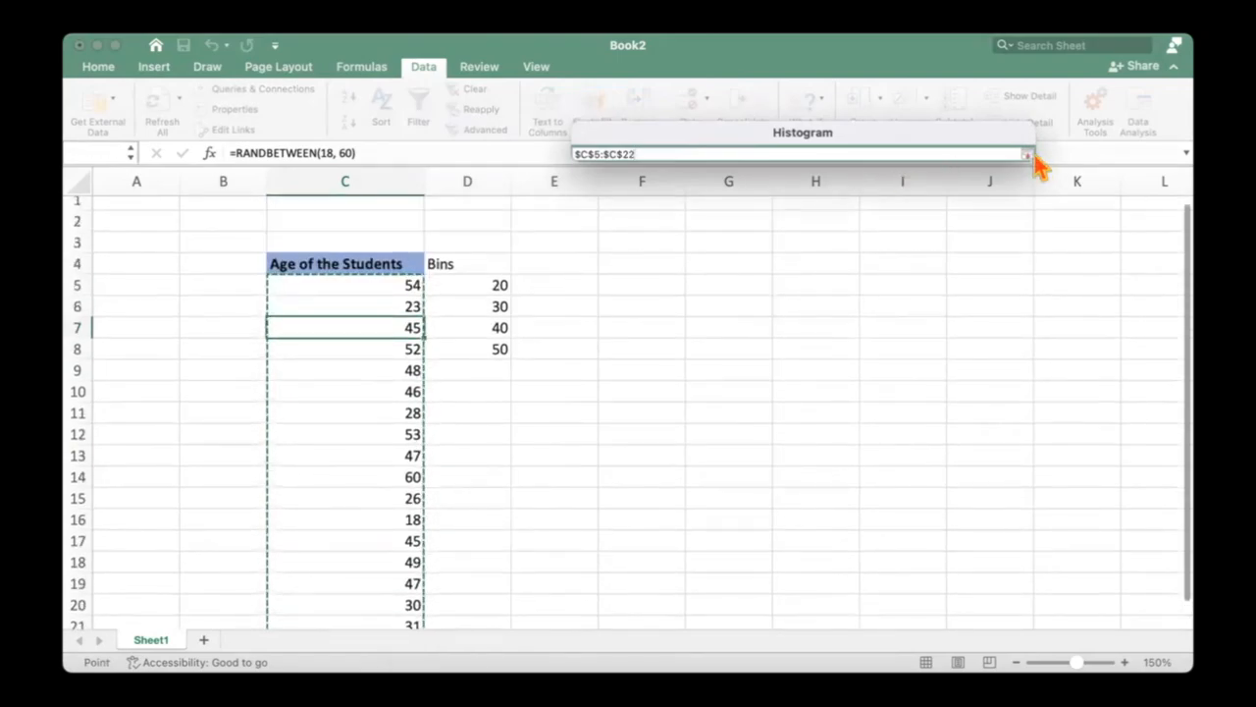
pyautogui.click(1026, 155)
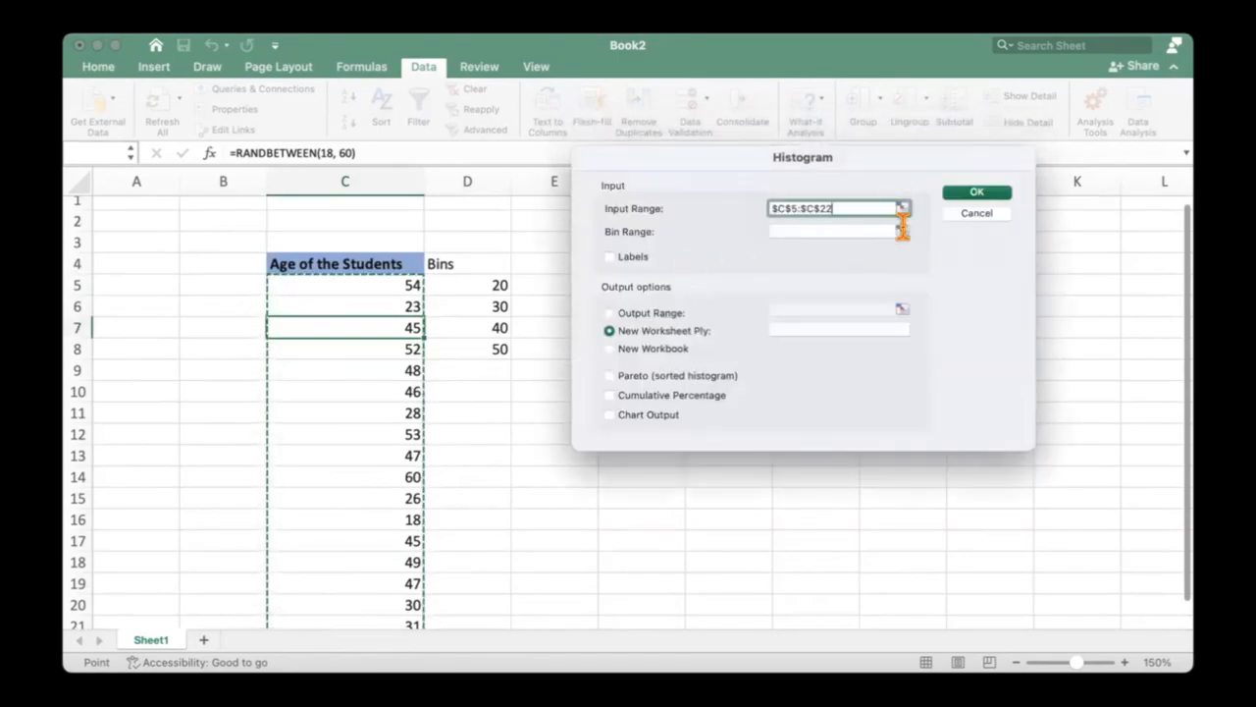
# Step: Set the histogram's bin range to $D$5:$D$8
pyautogui.click(900, 226)
pyautogui.moveTo(476, 283); pyautogui.dragTo(490, 363)
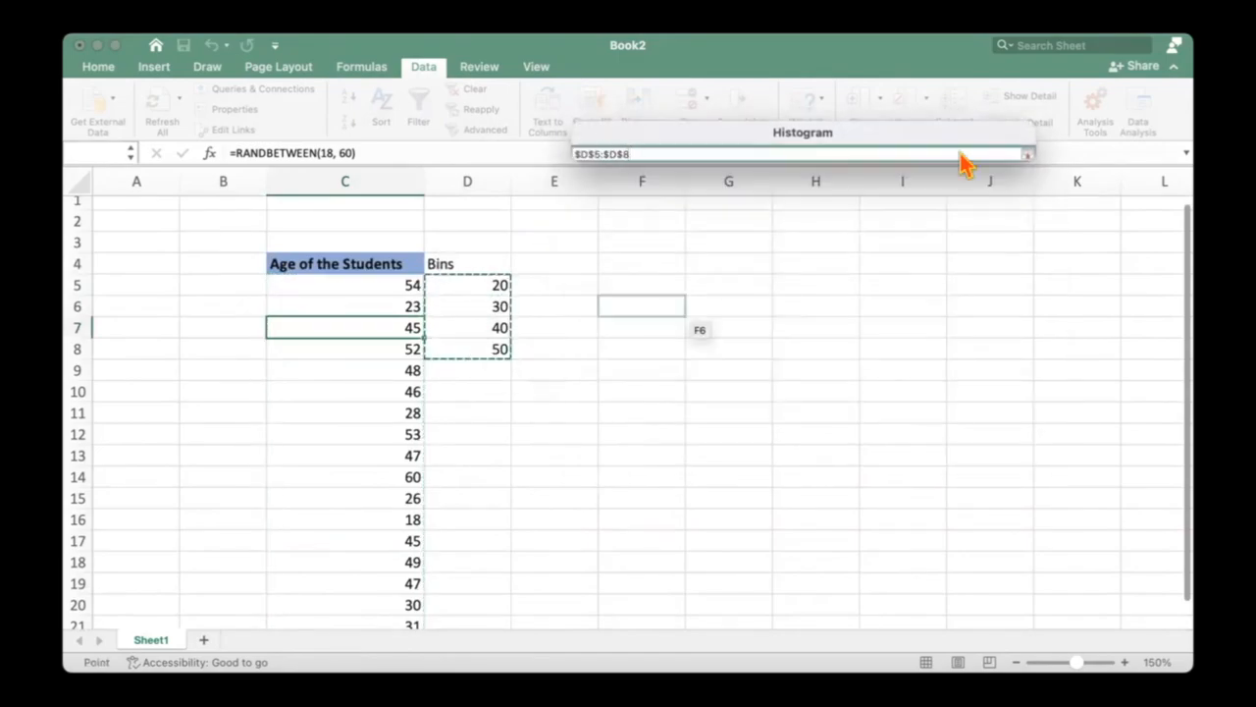
pyautogui.click(1028, 152)
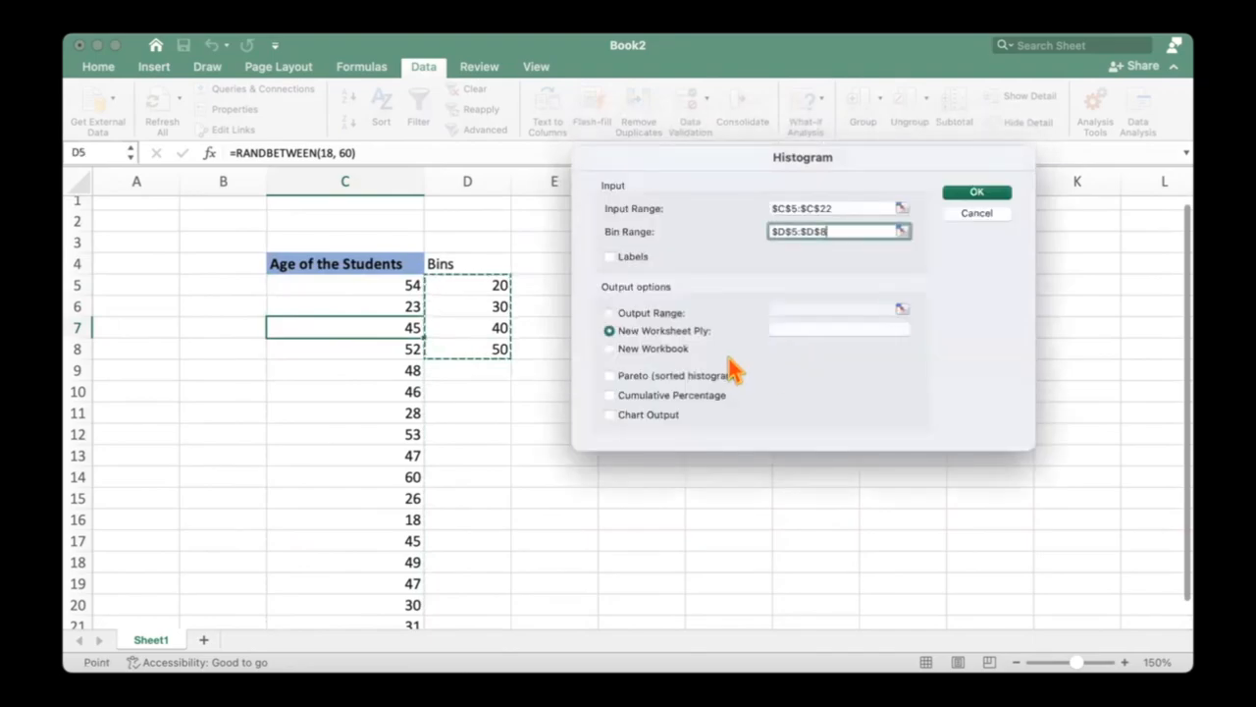
# Step: Enable Chart Output and generate the histogram on a new worksheet
pyautogui.click(608, 415)
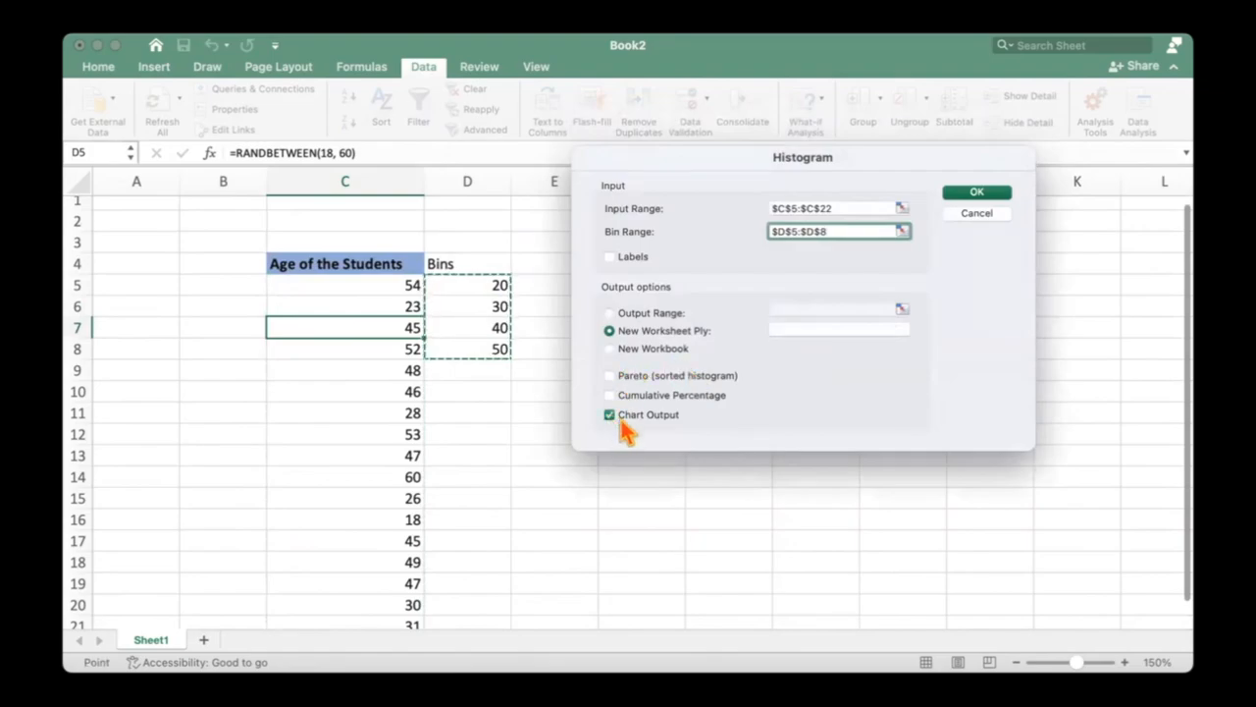
pyautogui.click(961, 196)
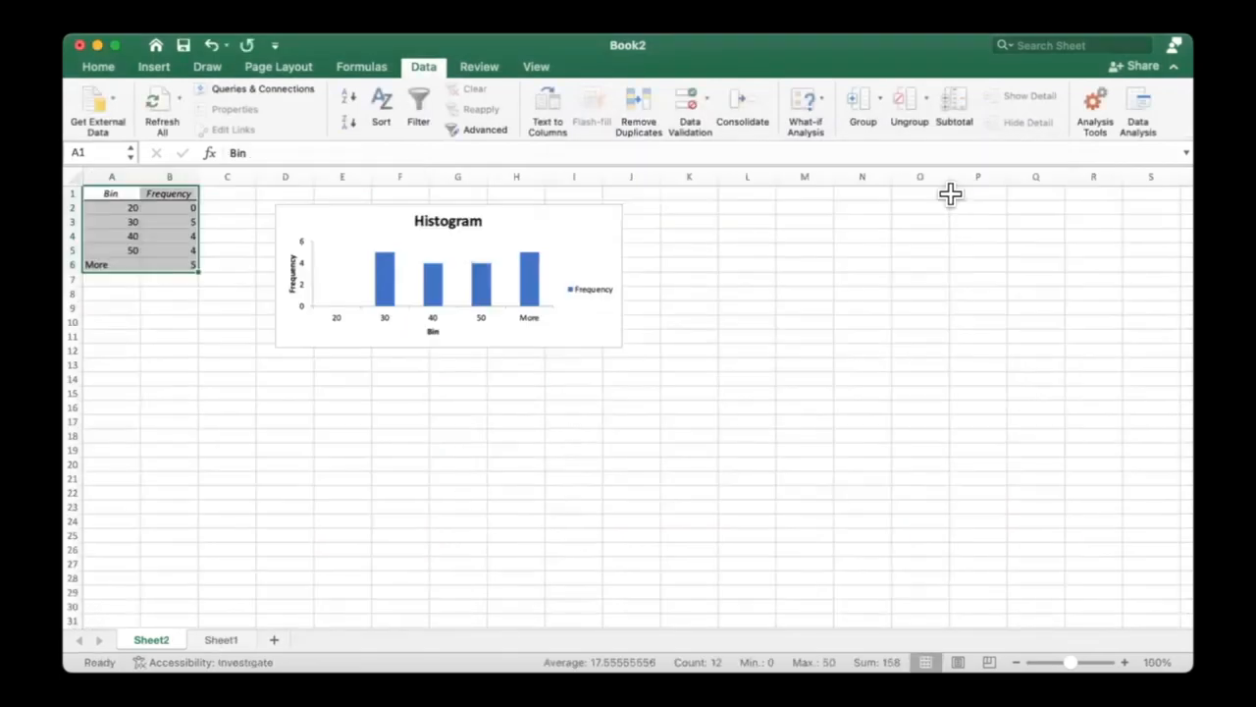
pyautogui.click(690, 361)
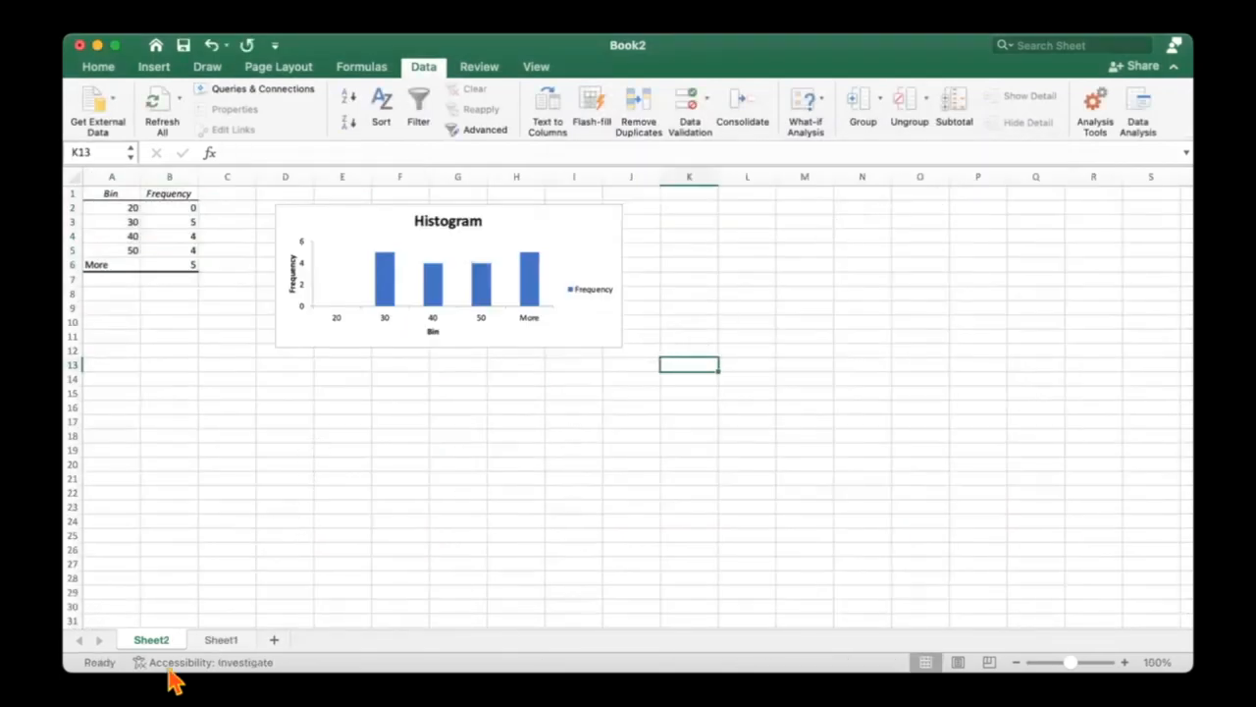
# Step: Compare the source ages and bins on Sheet1 with the frequency table and histogram on Sheet2
pyautogui.click(222, 639)
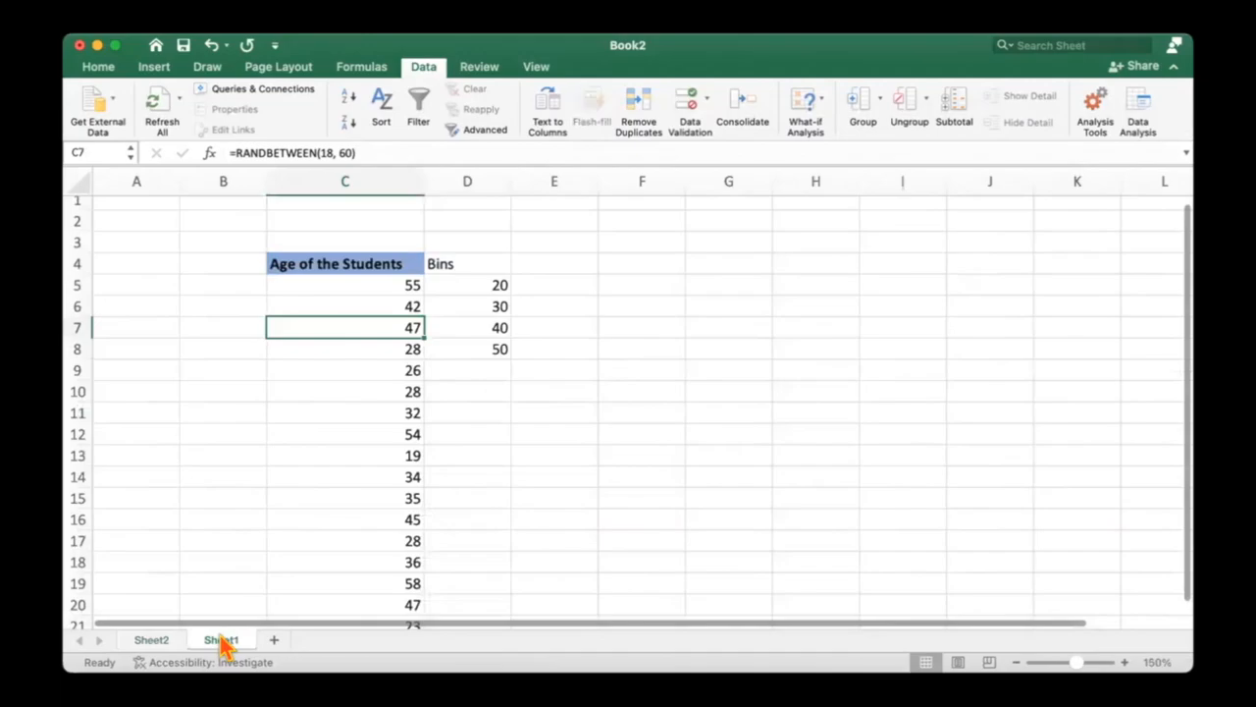
pyautogui.click(157, 640)
pyautogui.click(226, 423)
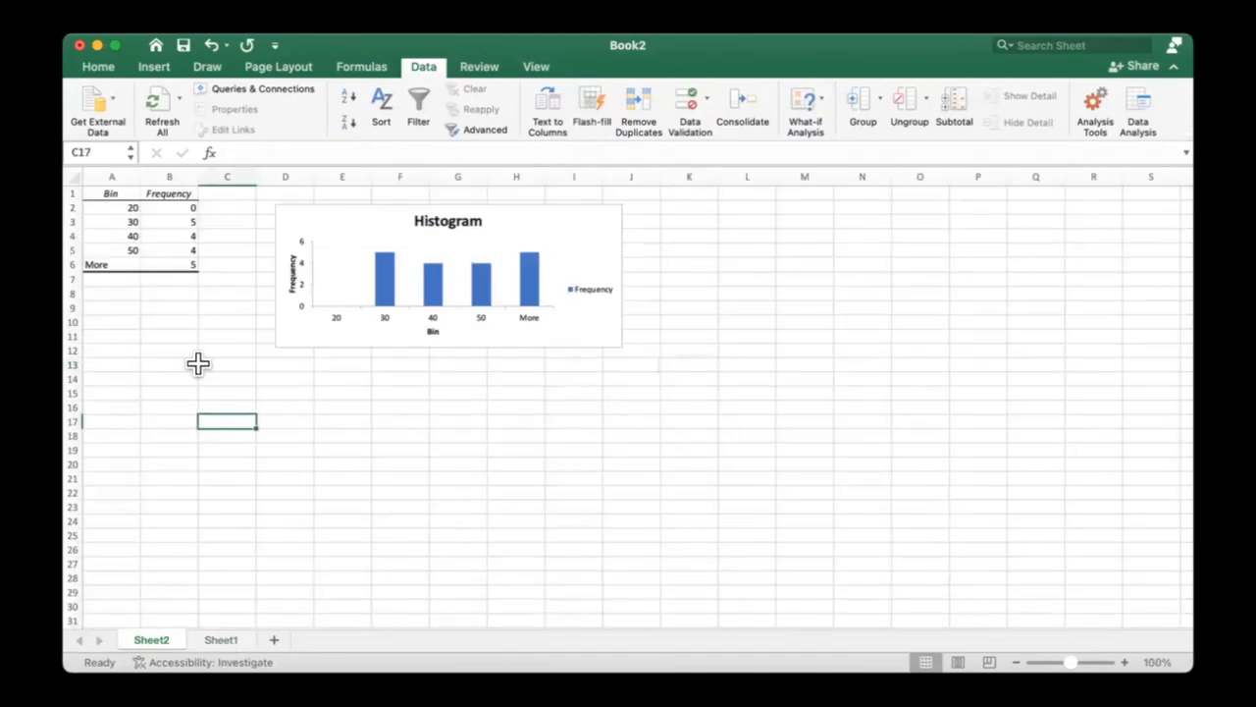
pyautogui.click(149, 349)
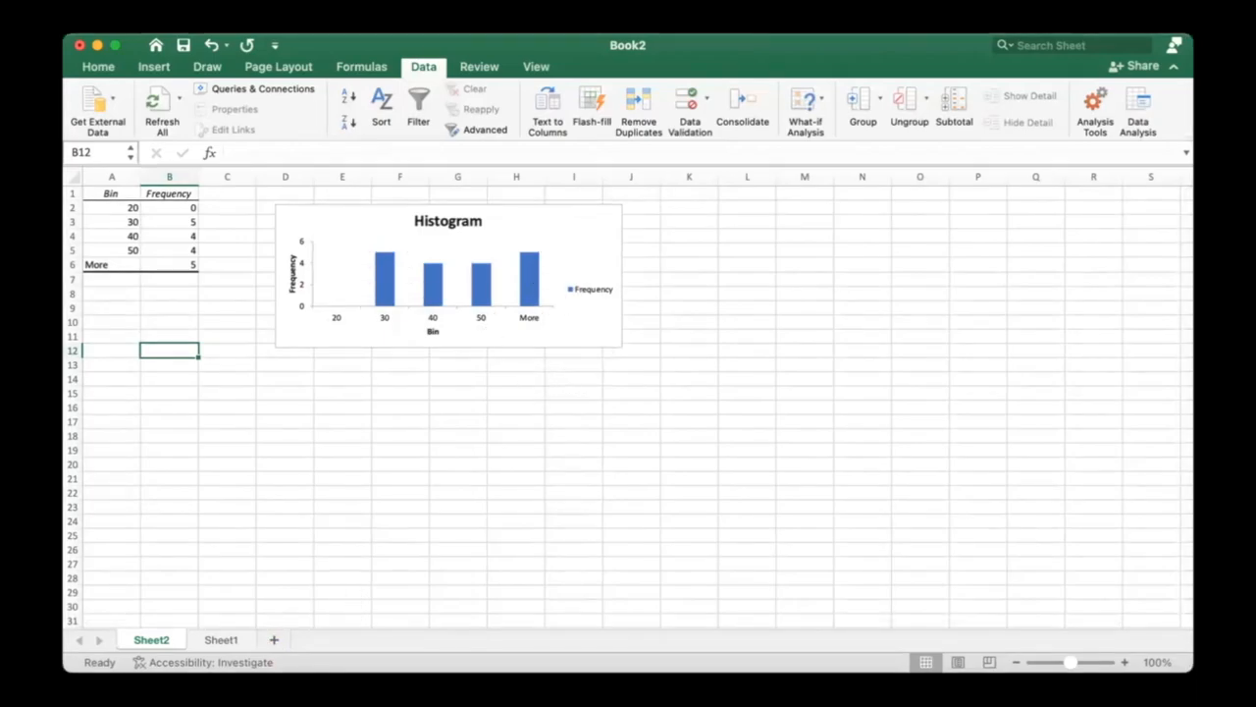
# Step: Add a bin of 60 below the existing bins in cell D9 of Sheet1
pyautogui.click(219, 640)
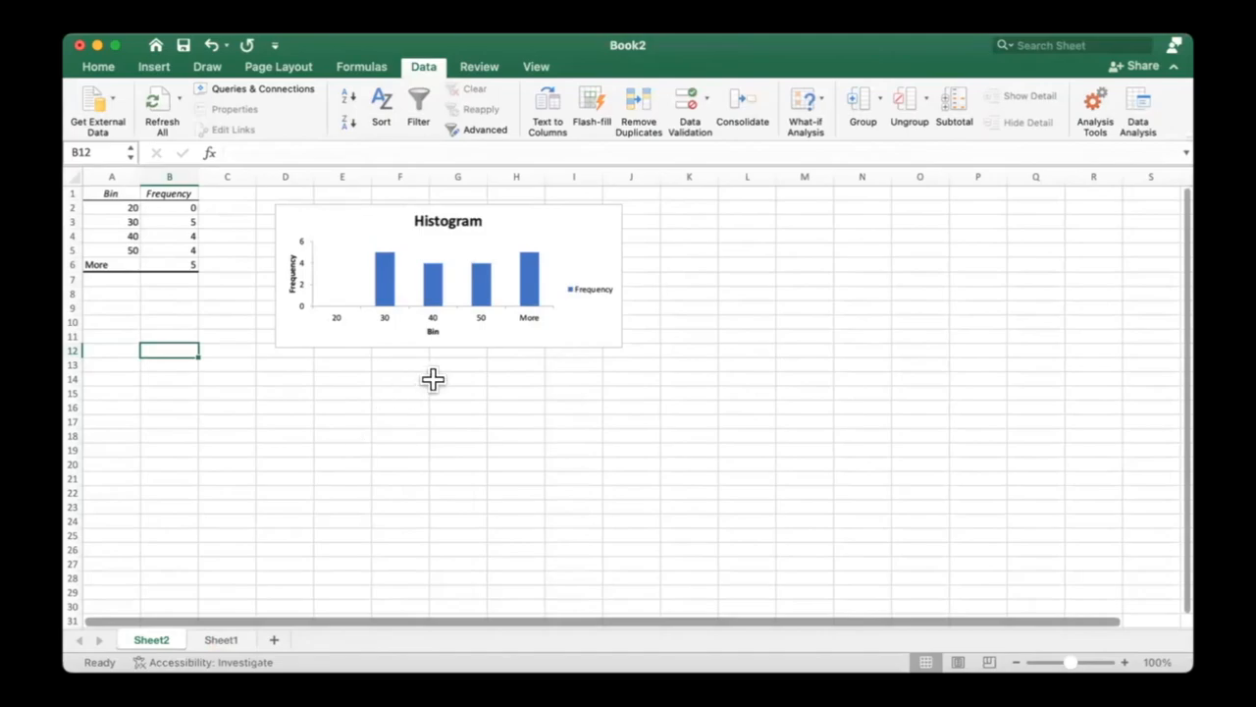
pyautogui.click(506, 375)
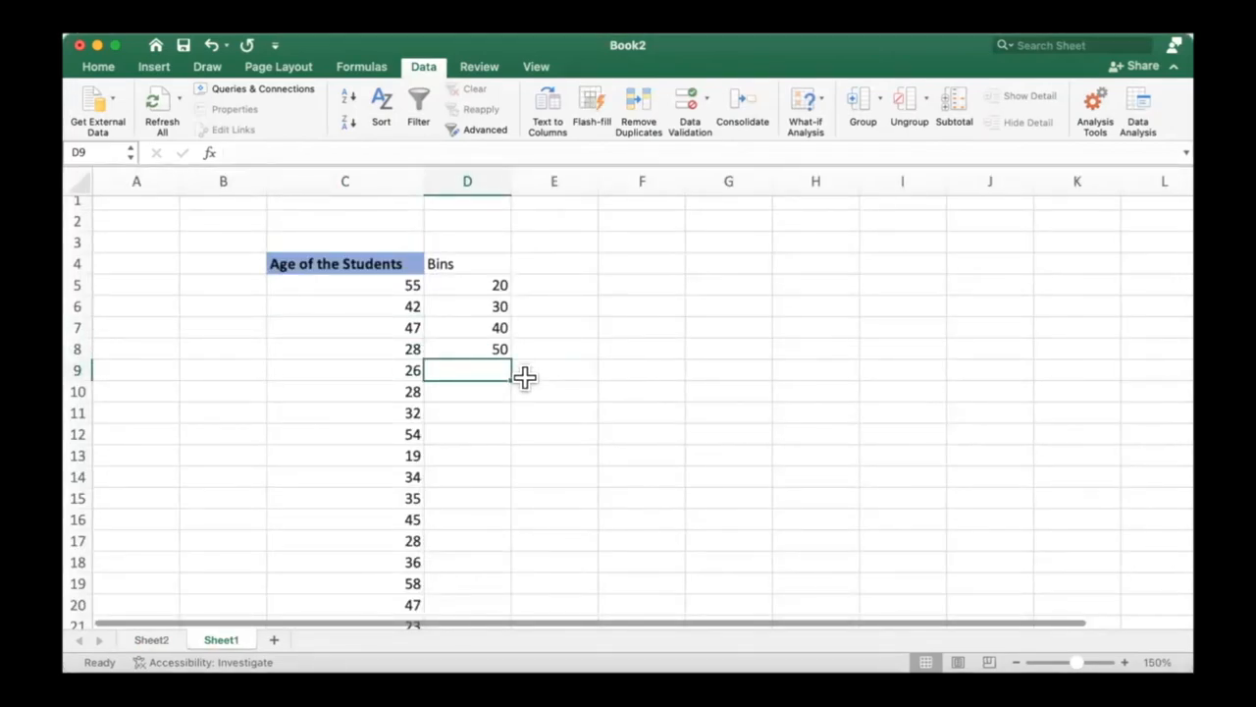
pyautogui.write('60')
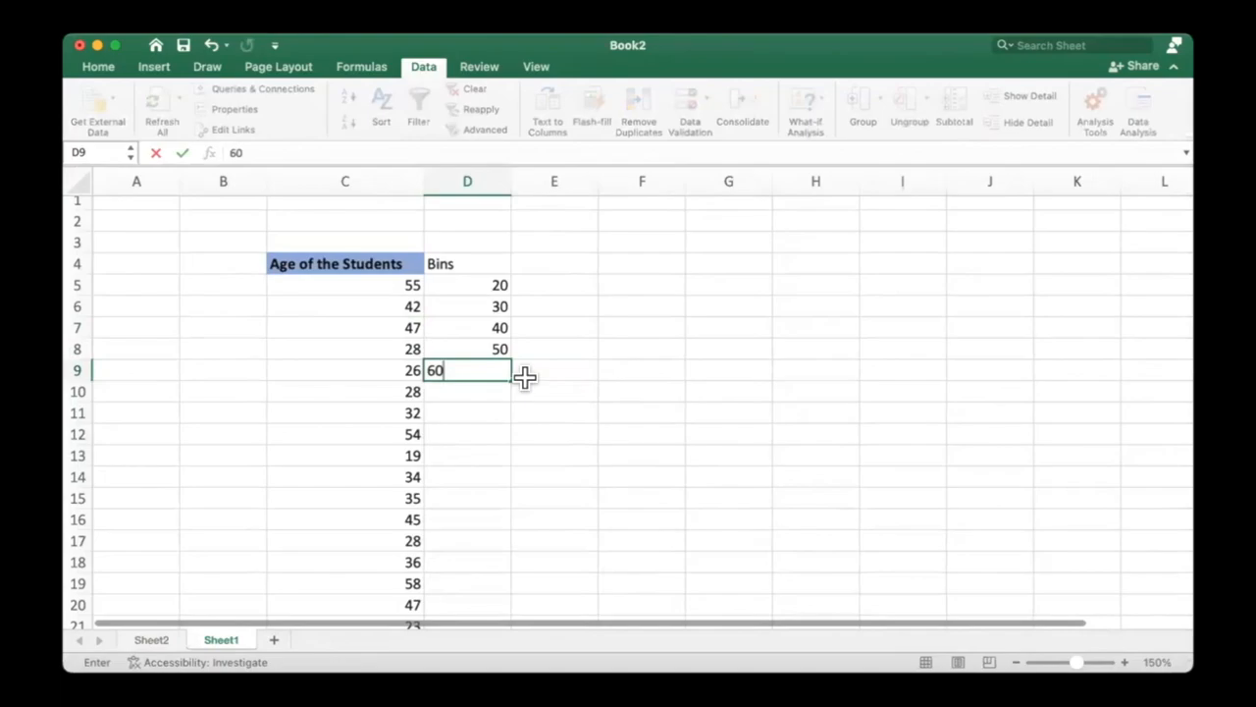
pyautogui.press('Return')
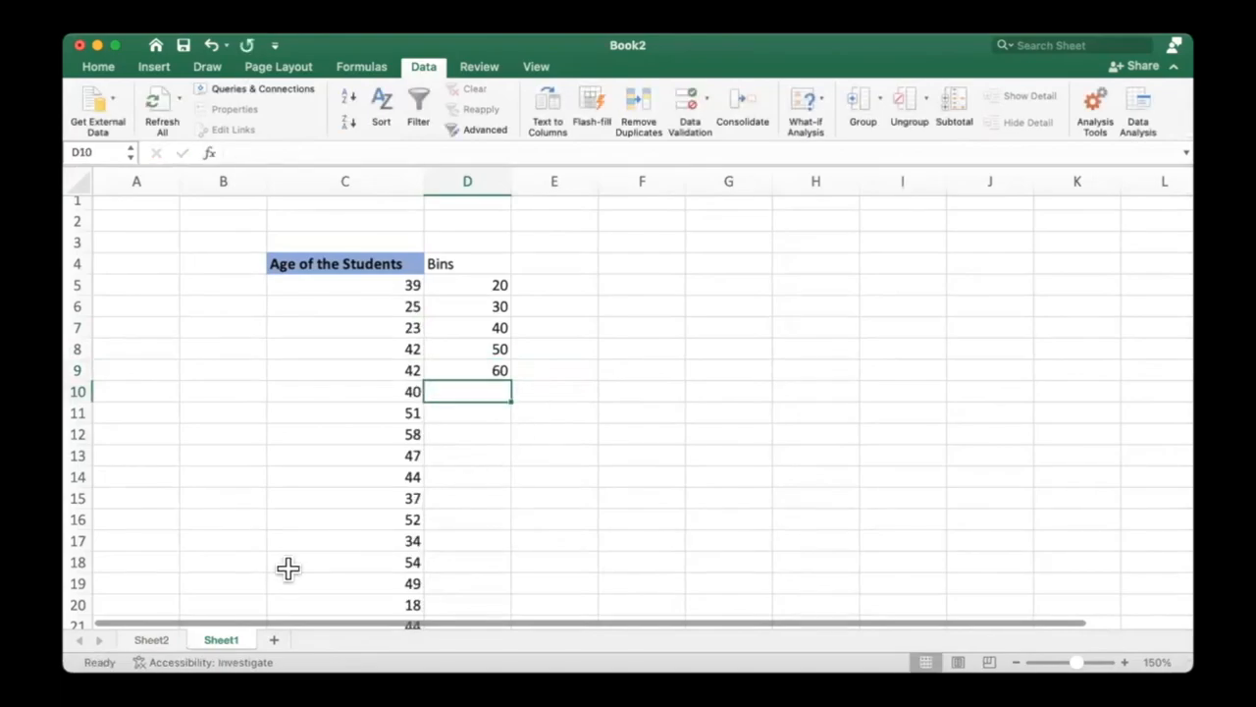
# Step: Compare the bins on Sheet1 with the frequency table and histogram on Sheet2, and look at the chart area's format options
pyautogui.click(143, 640)
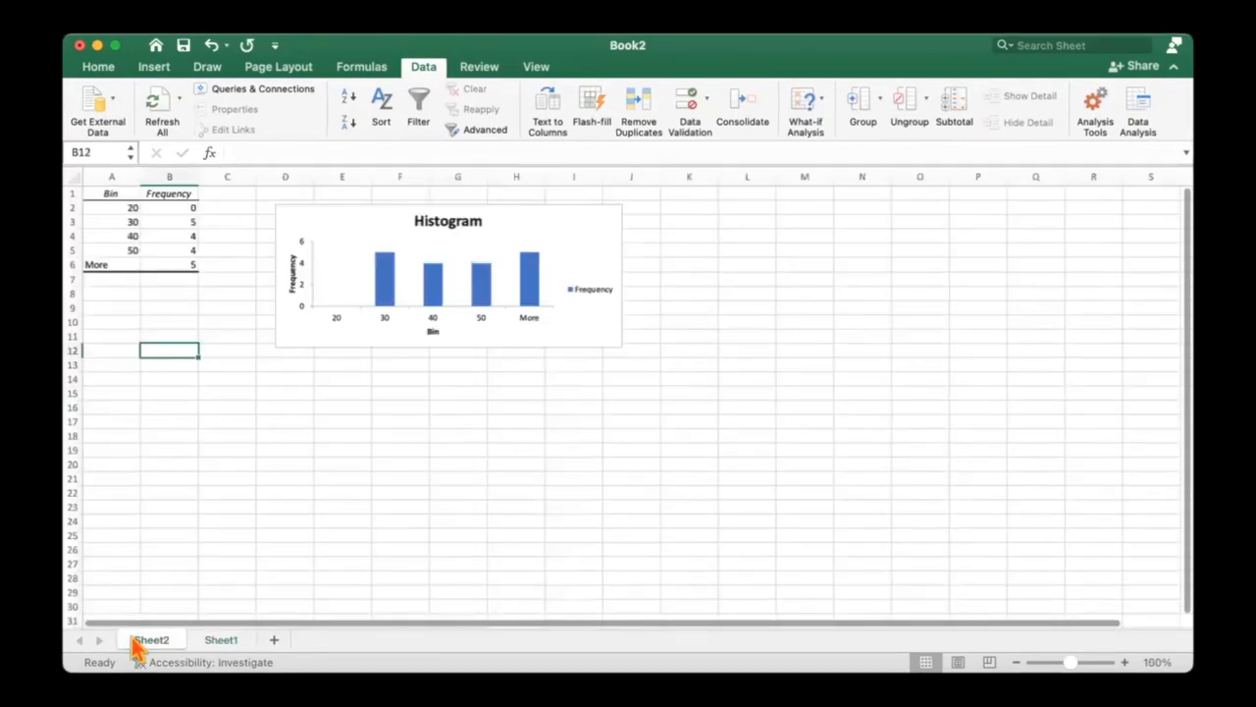
pyautogui.click(219, 640)
pyautogui.click(463, 451)
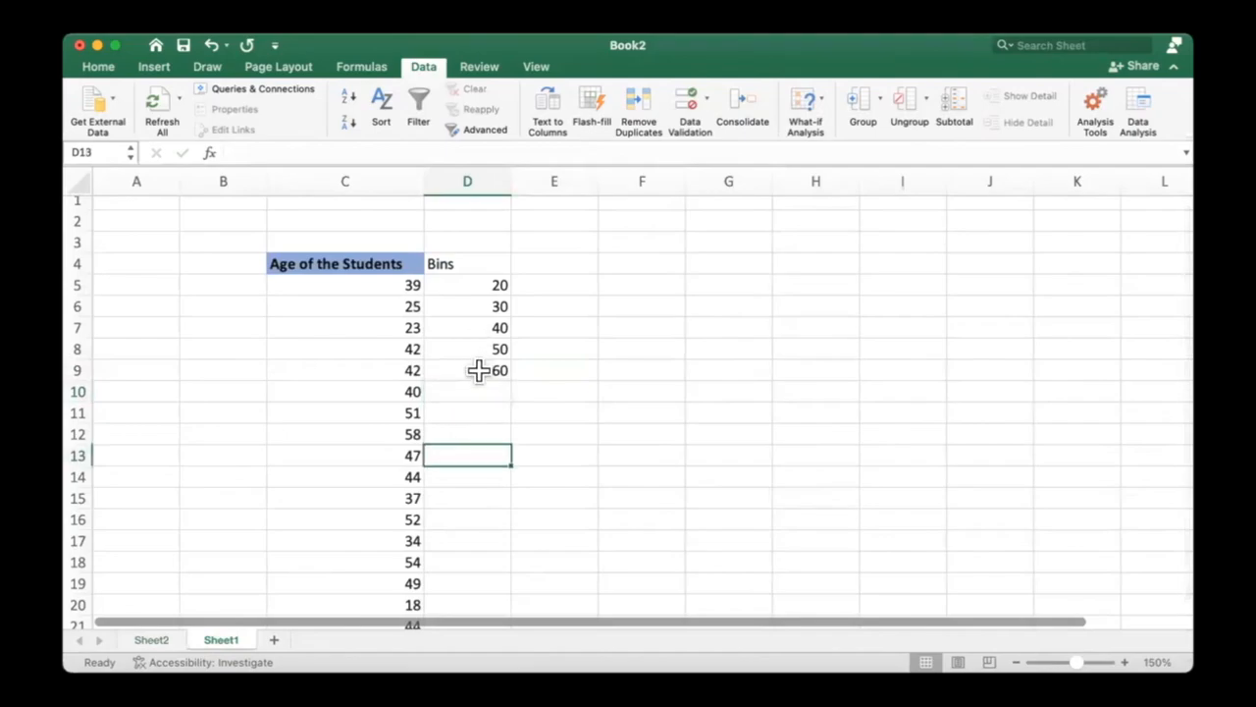
pyautogui.click(477, 370)
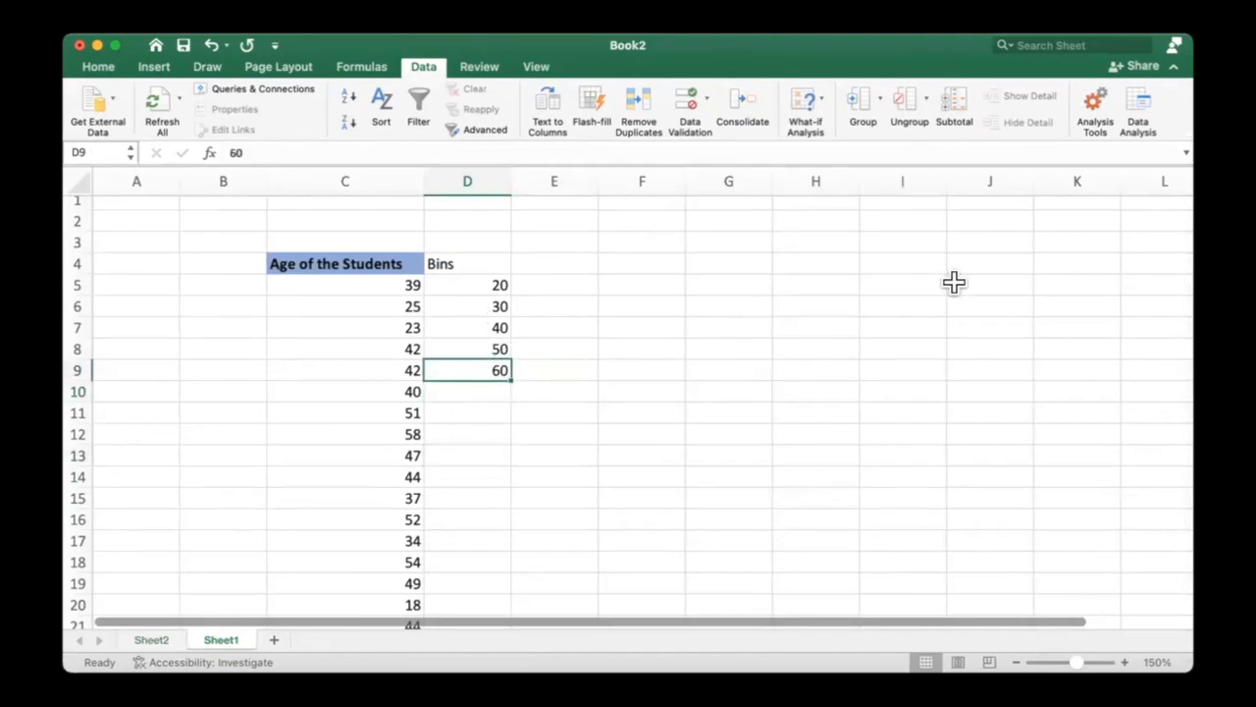
pyautogui.click(141, 640)
pyautogui.click(551, 239)
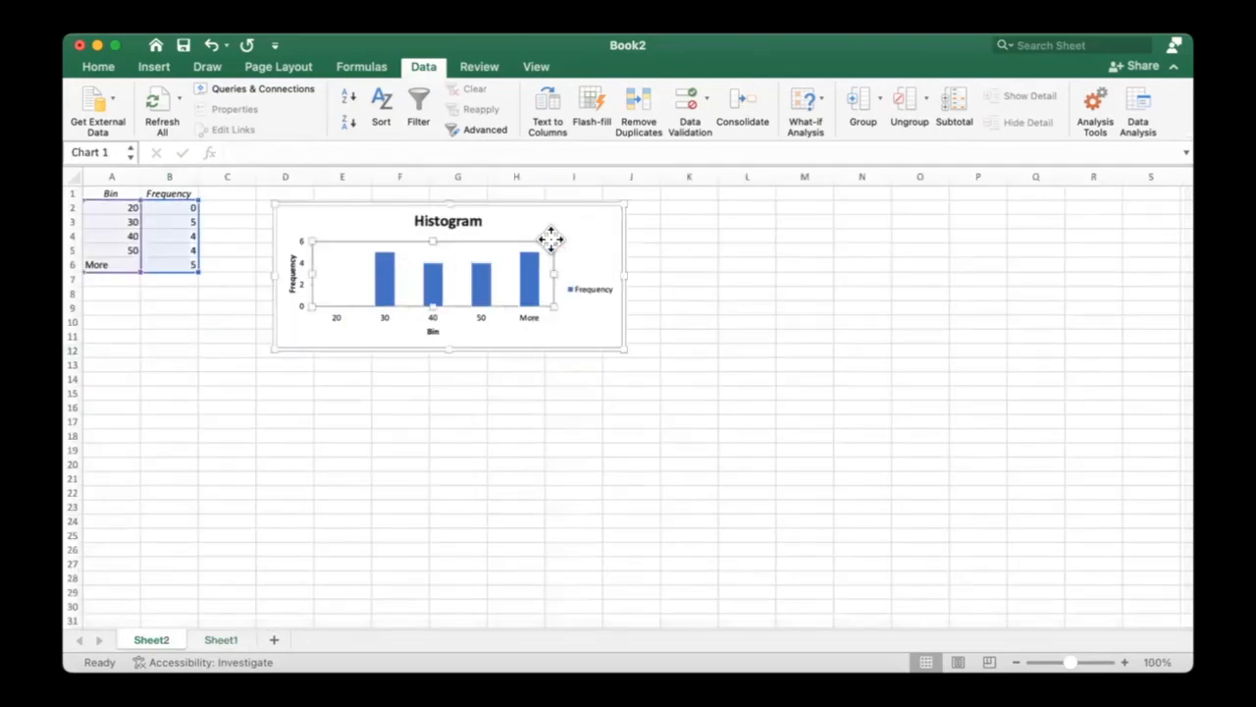
pyautogui.doubleClick(567, 234)
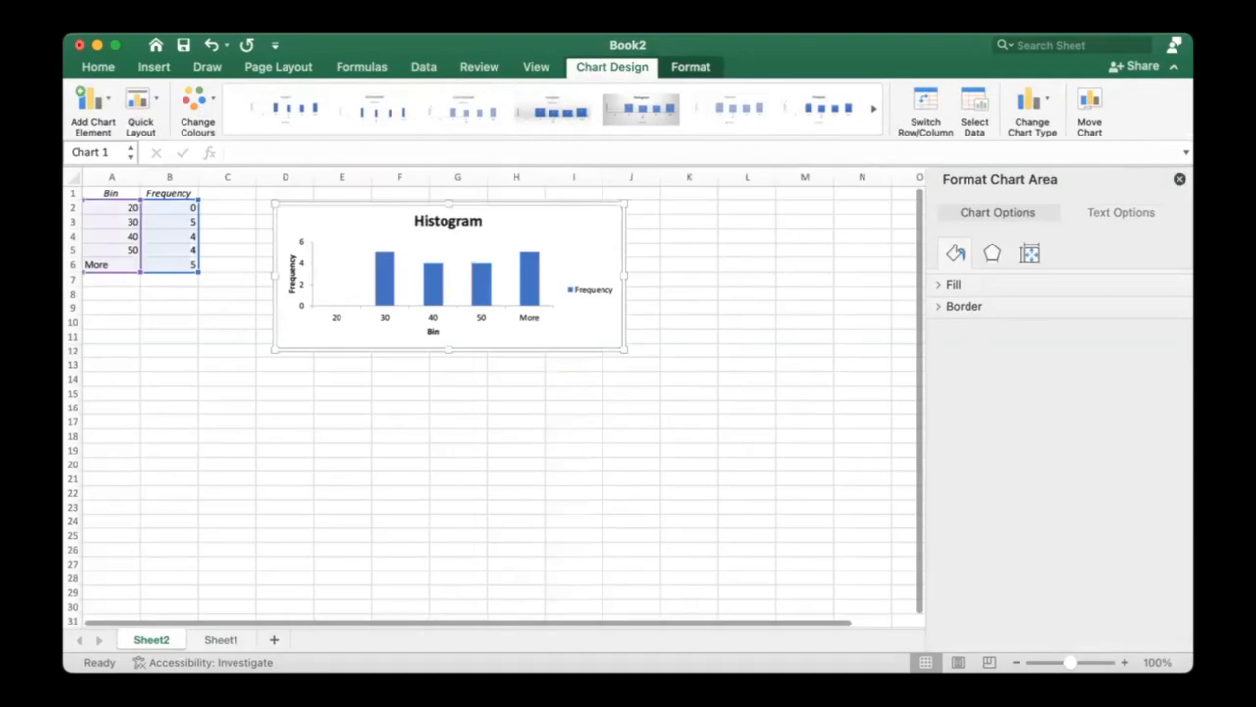
pyautogui.click(146, 297)
# Step: Replace the More label in cell A6 of Sheet2's frequency table with 60
pyautogui.click(115, 260)
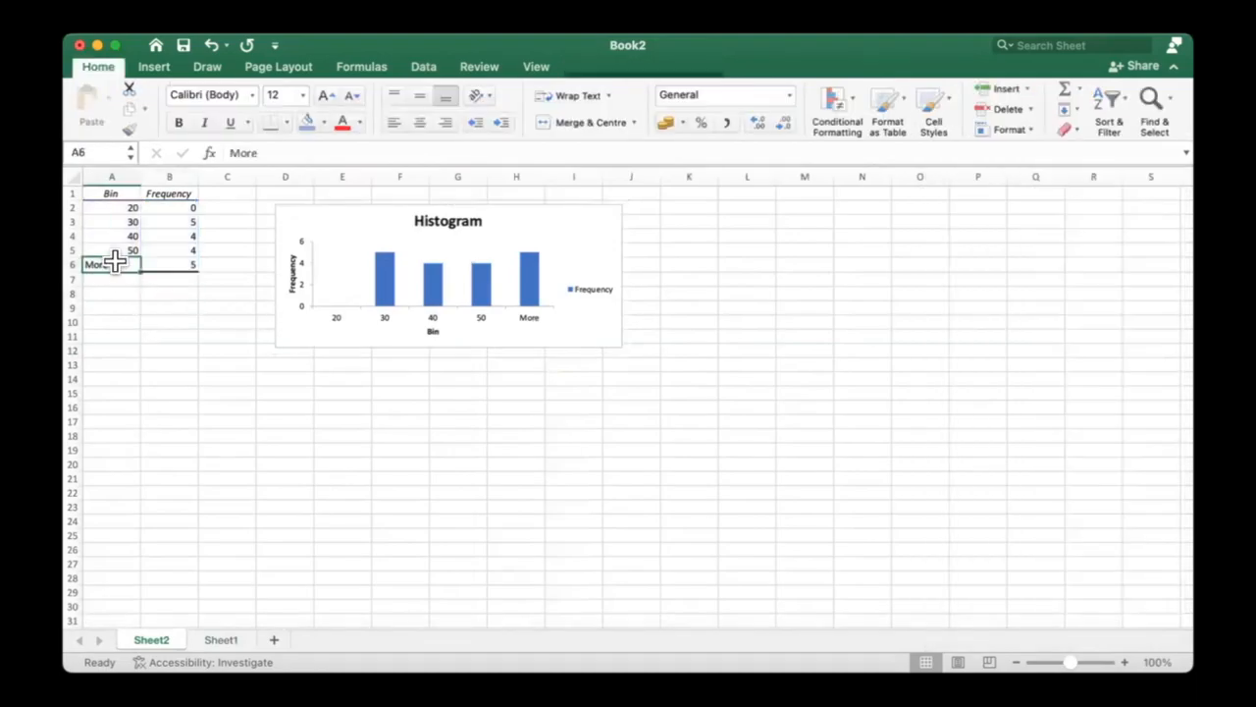
pyautogui.write('60')
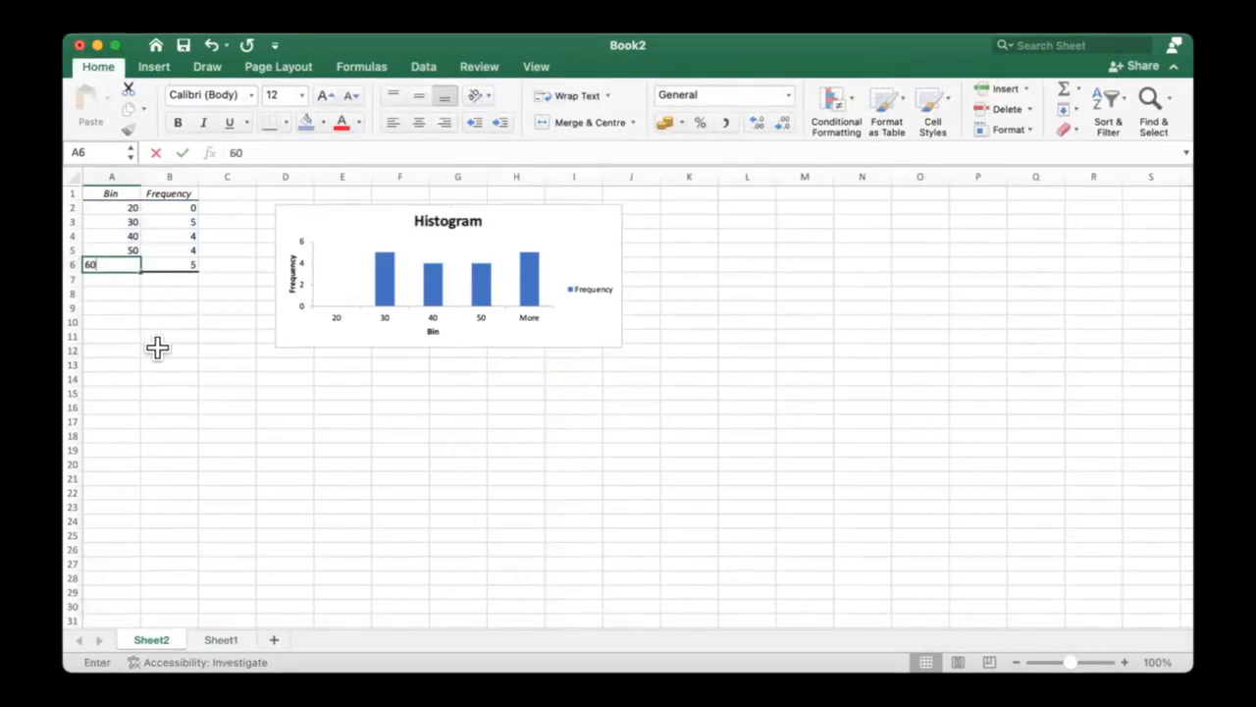
pyautogui.press('Return')
pyautogui.click(502, 475)
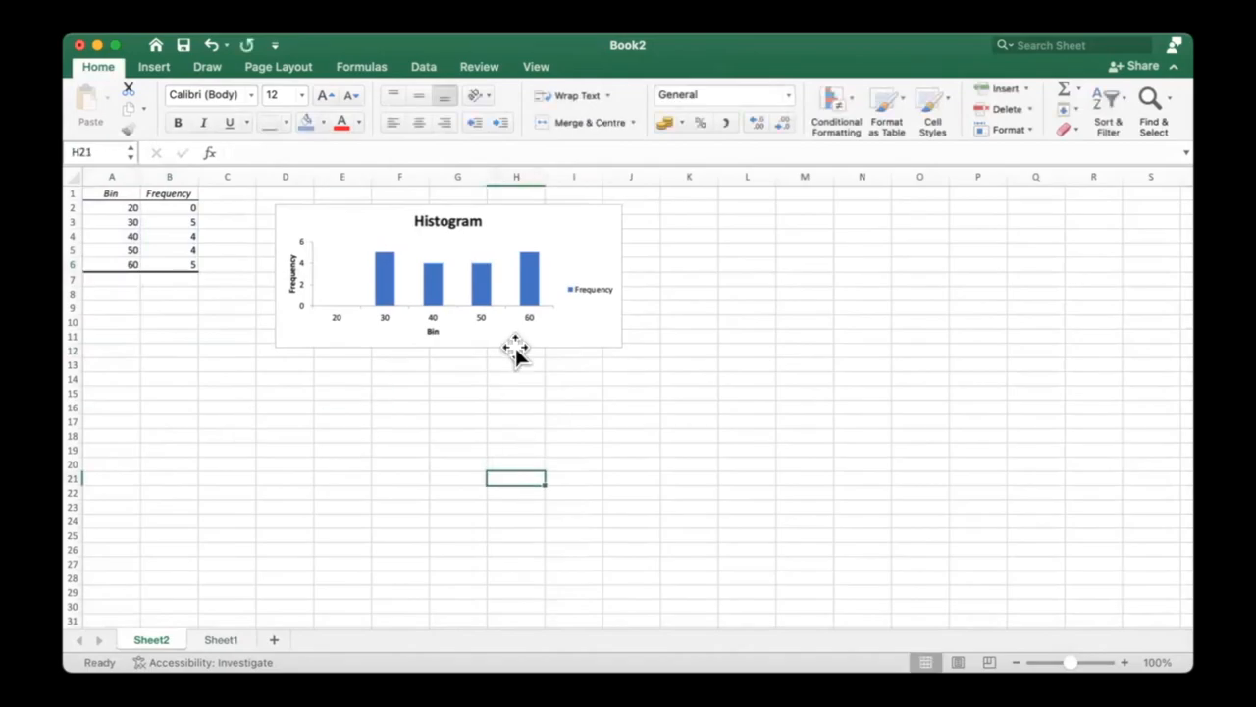
pyautogui.click(633, 349)
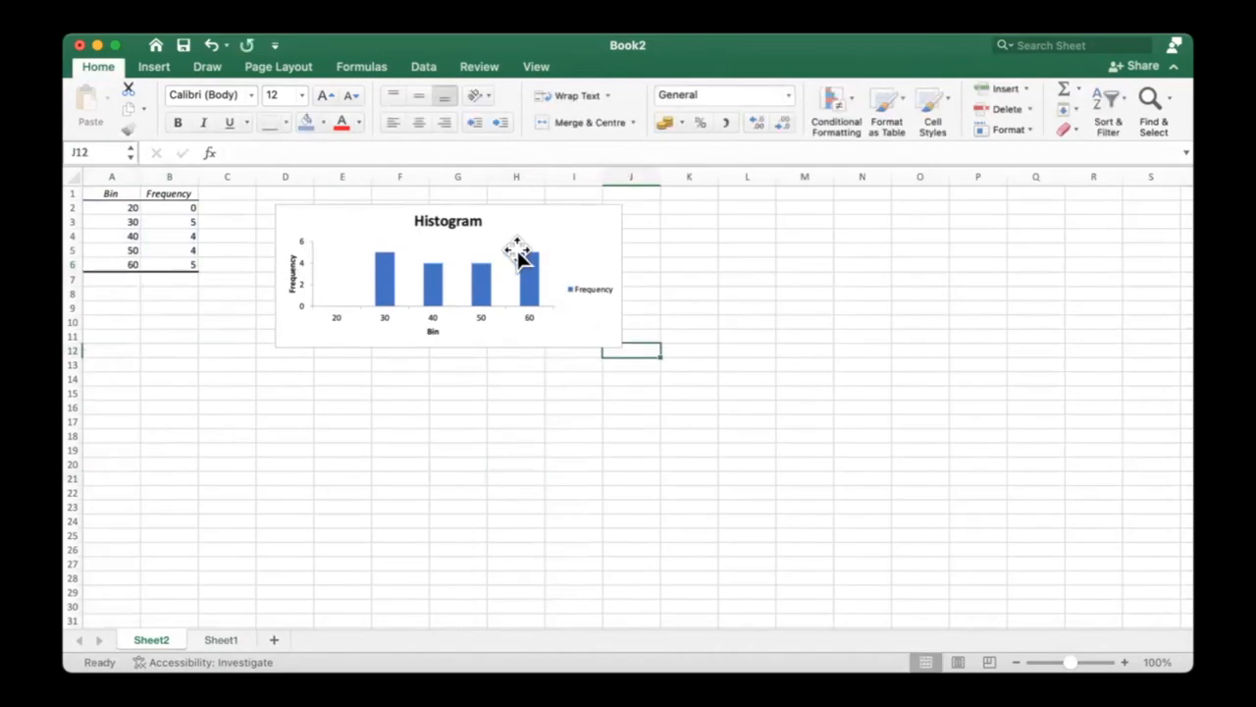
# Step: Check the histogram on Sheet2 against the full list of student ages and bins on Sheet1
pyautogui.click(298, 377)
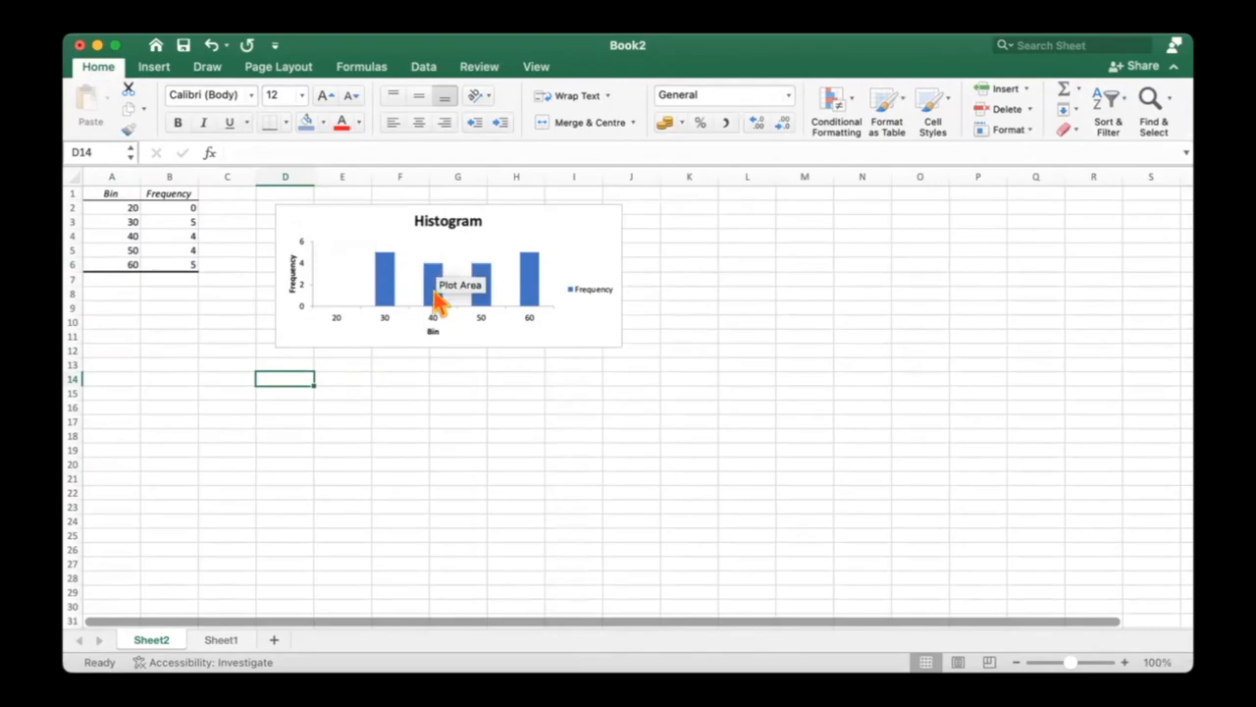
pyautogui.moveTo(427, 292)
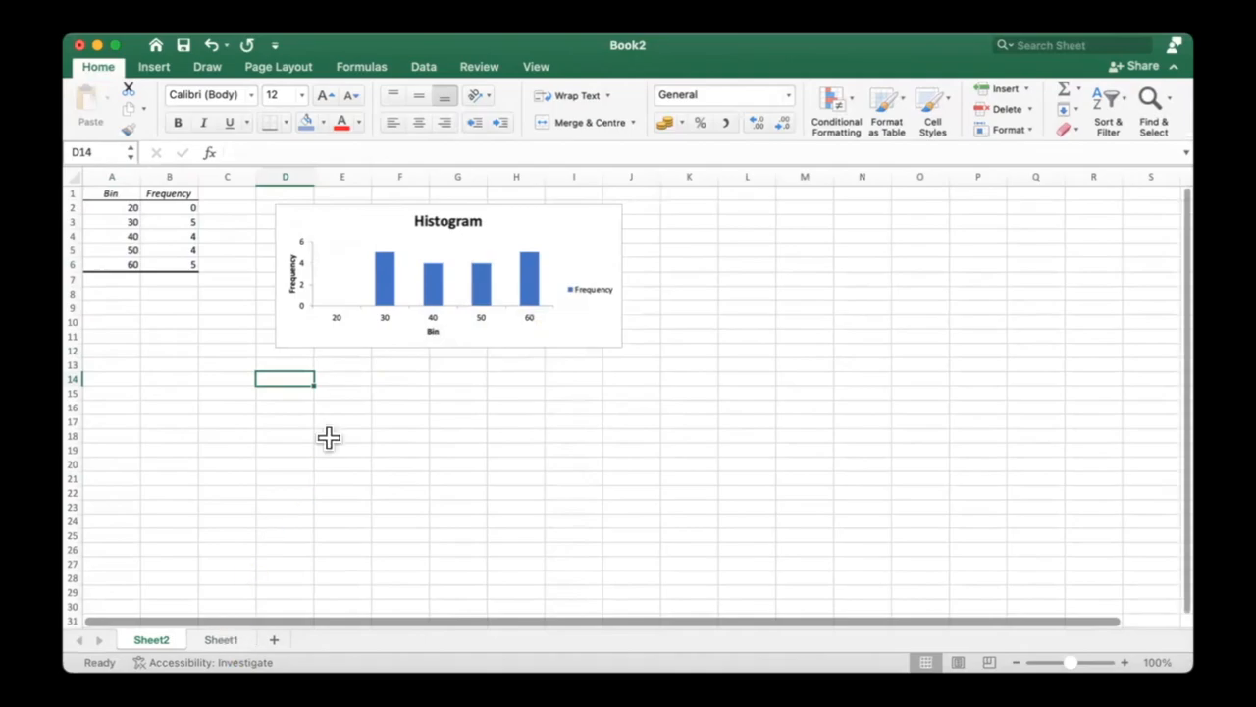
pyautogui.scroll(-3, 363, 405)
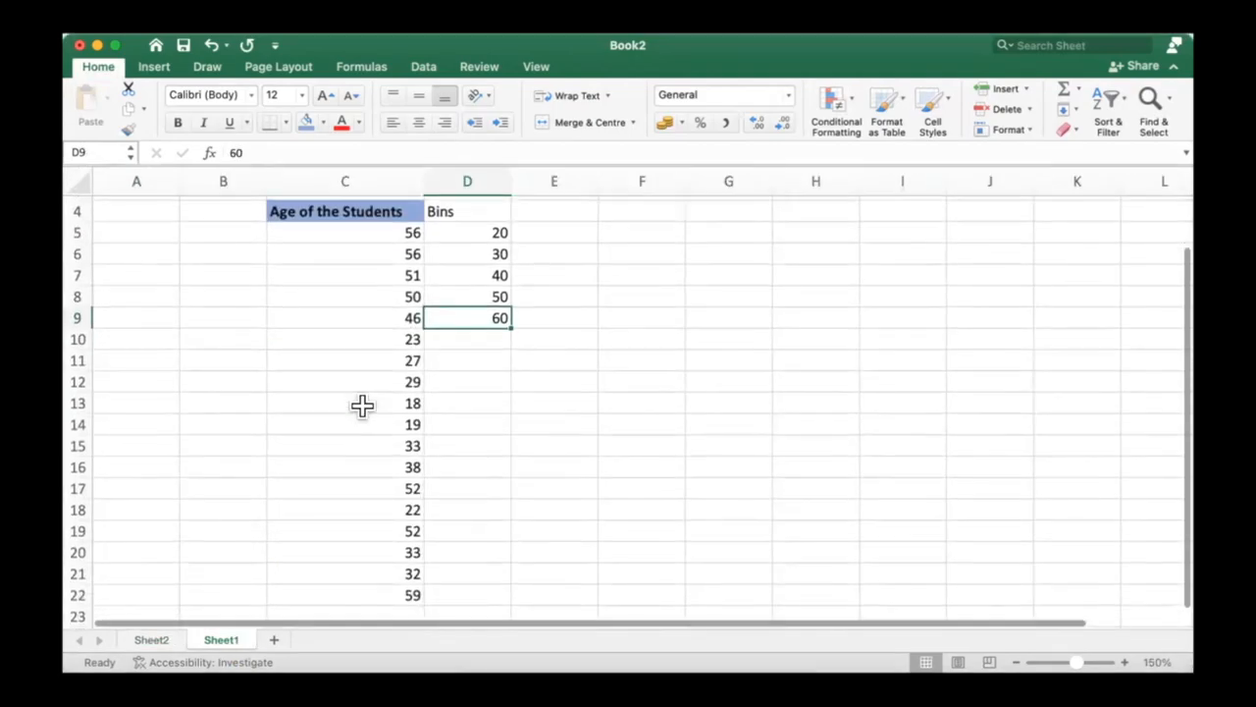
pyautogui.scroll(3, 361, 405)
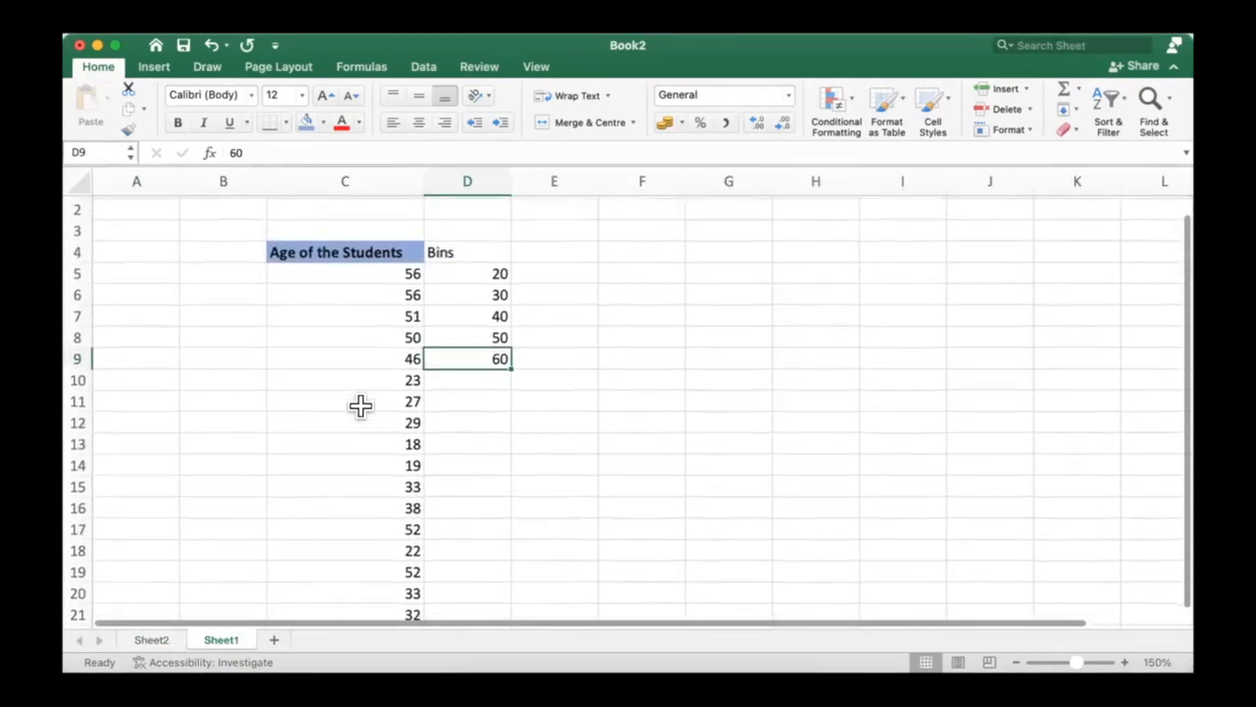
pyautogui.scroll(-5, 360, 405)
pyautogui.scroll(3, 358, 405)
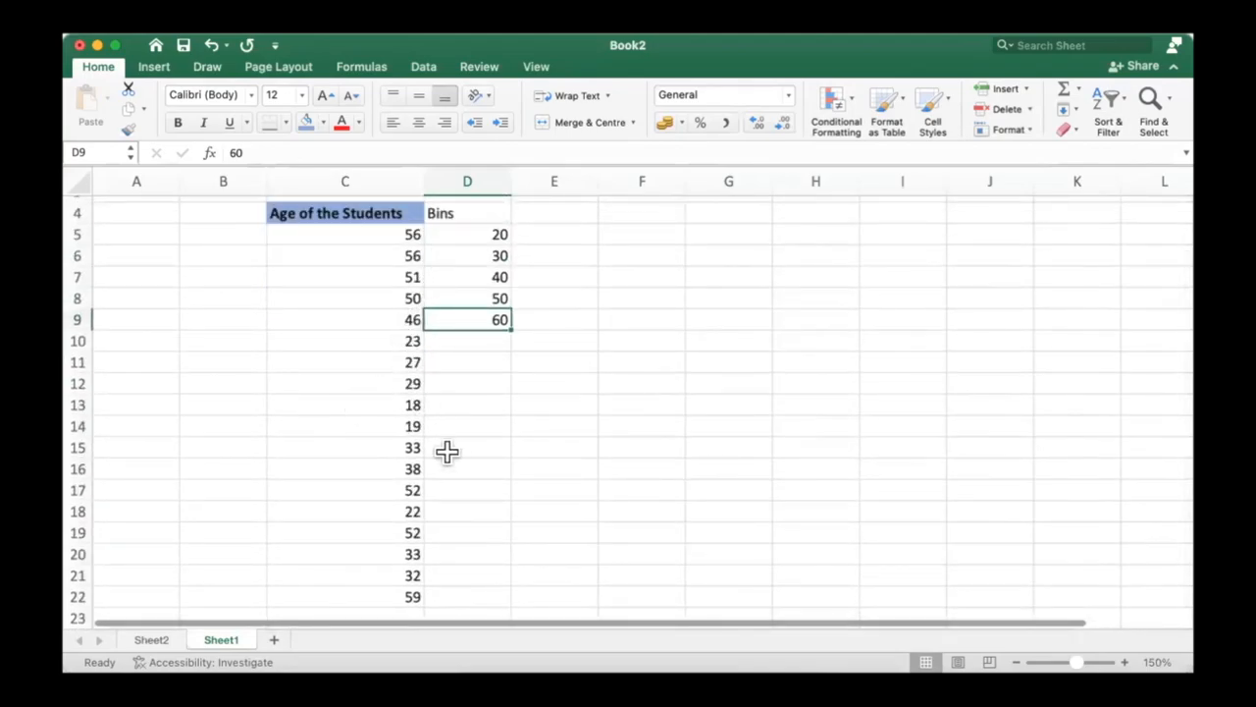
pyautogui.scroll(3, 589, 417)
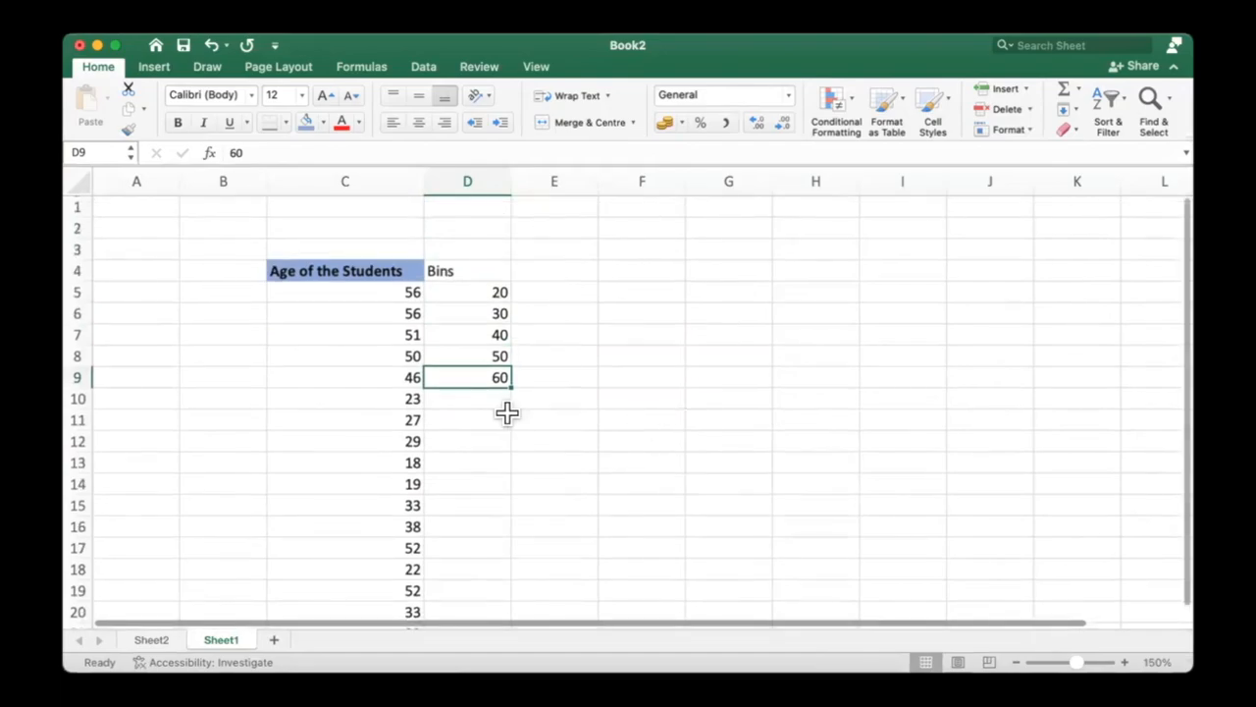
pyautogui.click(150, 641)
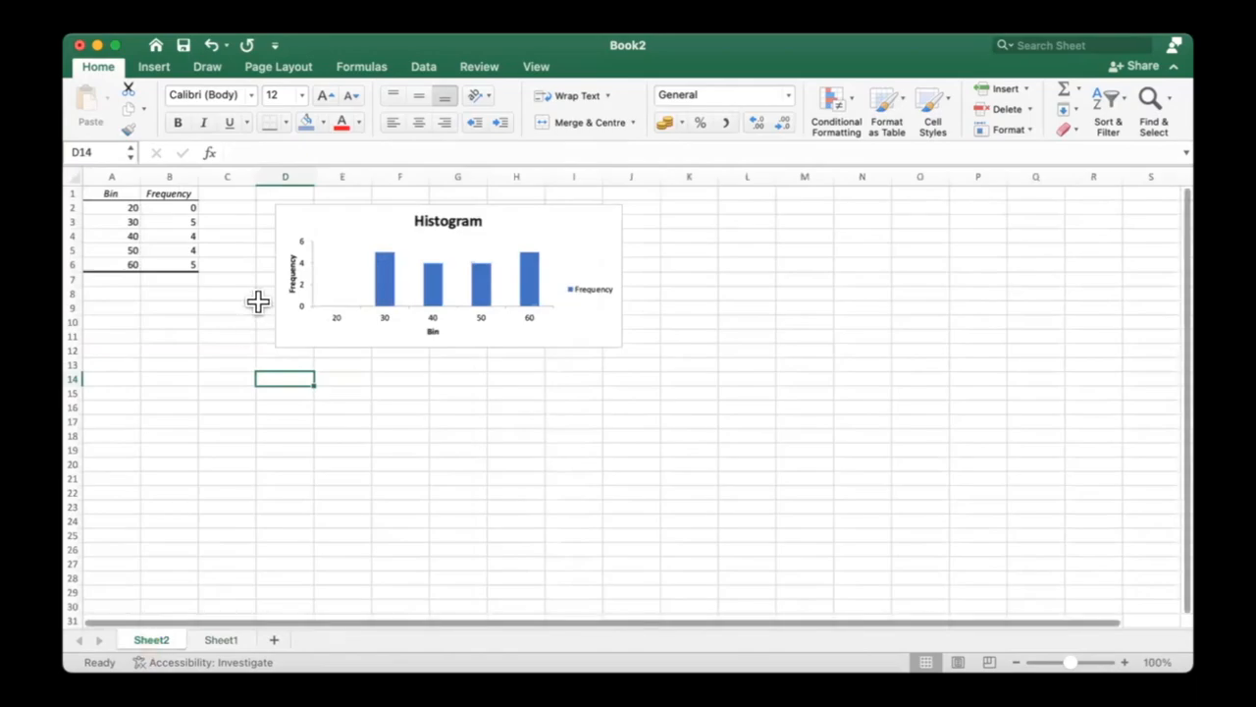
# Step: Set the frequency of the 20 bin to 2 in cell B2 of Sheet2
pyautogui.click(174, 207)
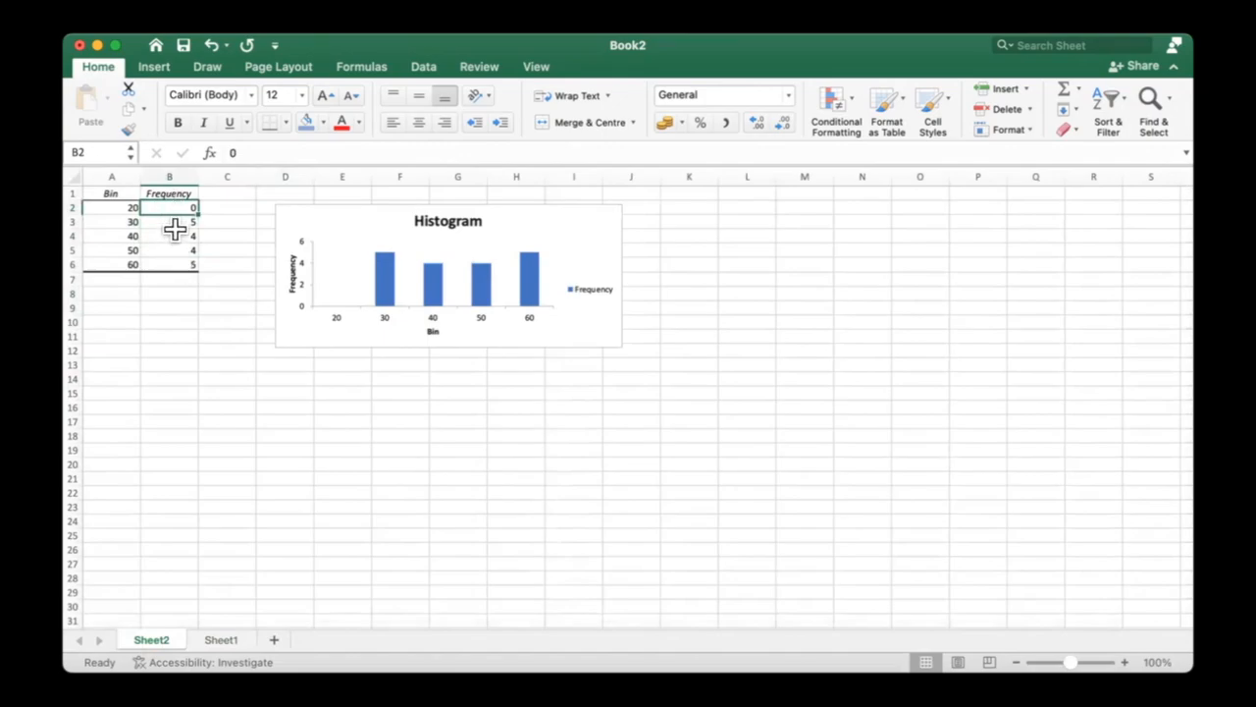
pyautogui.click(173, 237)
pyautogui.click(172, 266)
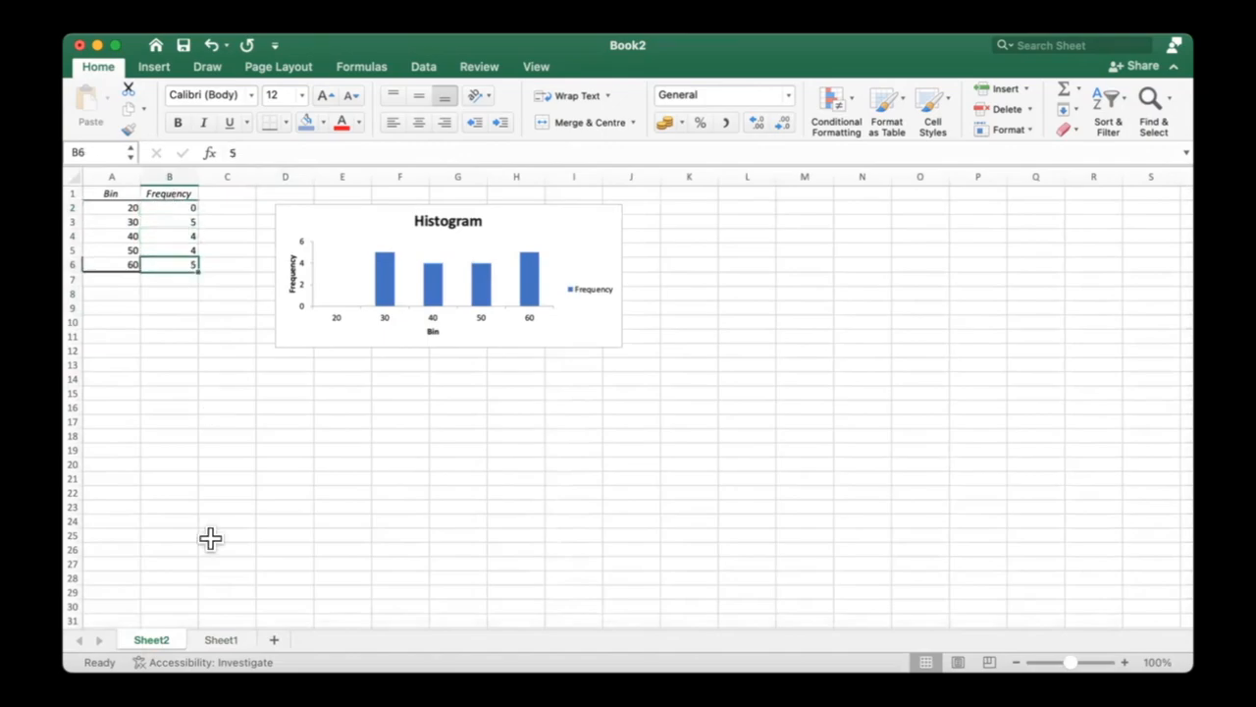
pyautogui.click(179, 209)
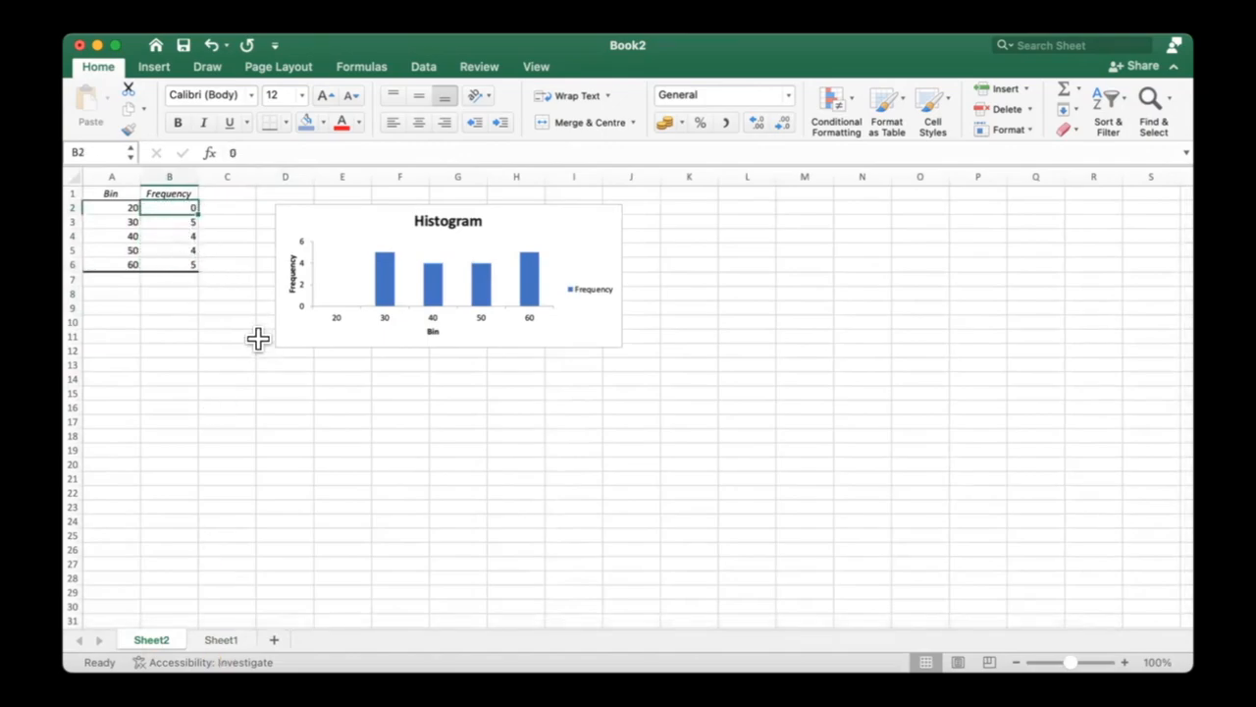
pyautogui.write('4')
pyautogui.press('Return')
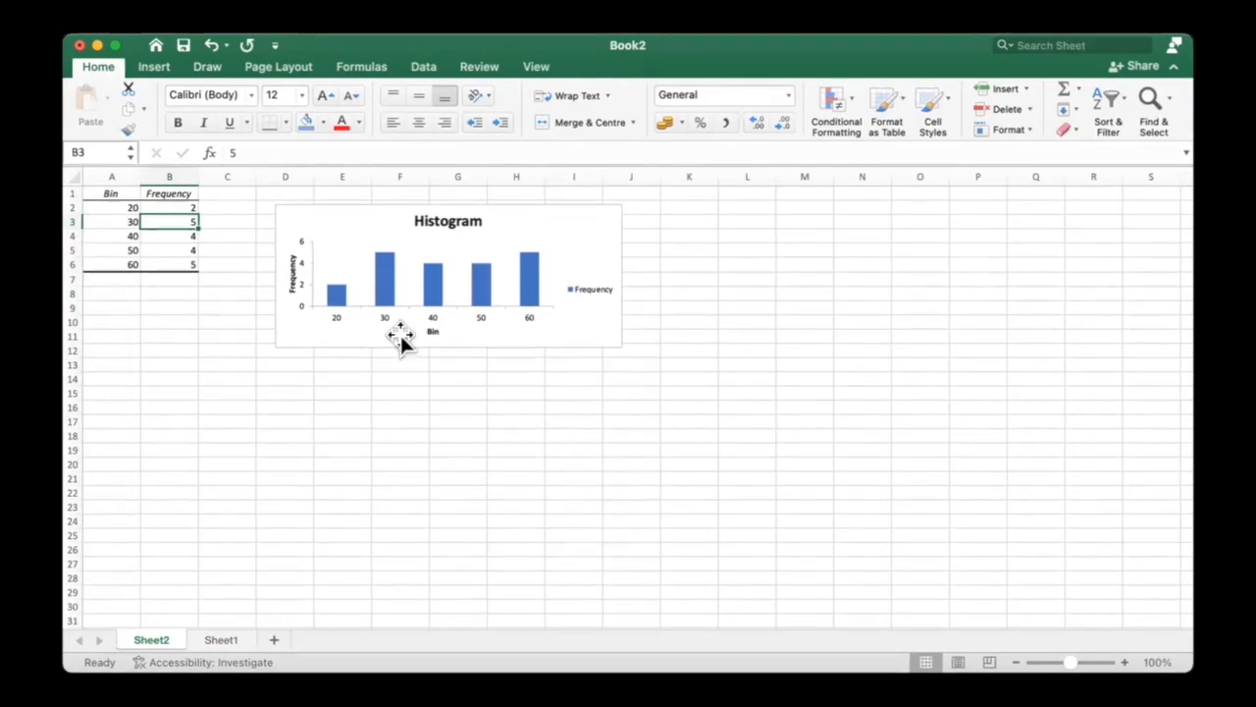
# Step: Delete the histogram chart and clear the bin and frequency table on Sheet2
pyautogui.click(583, 245)
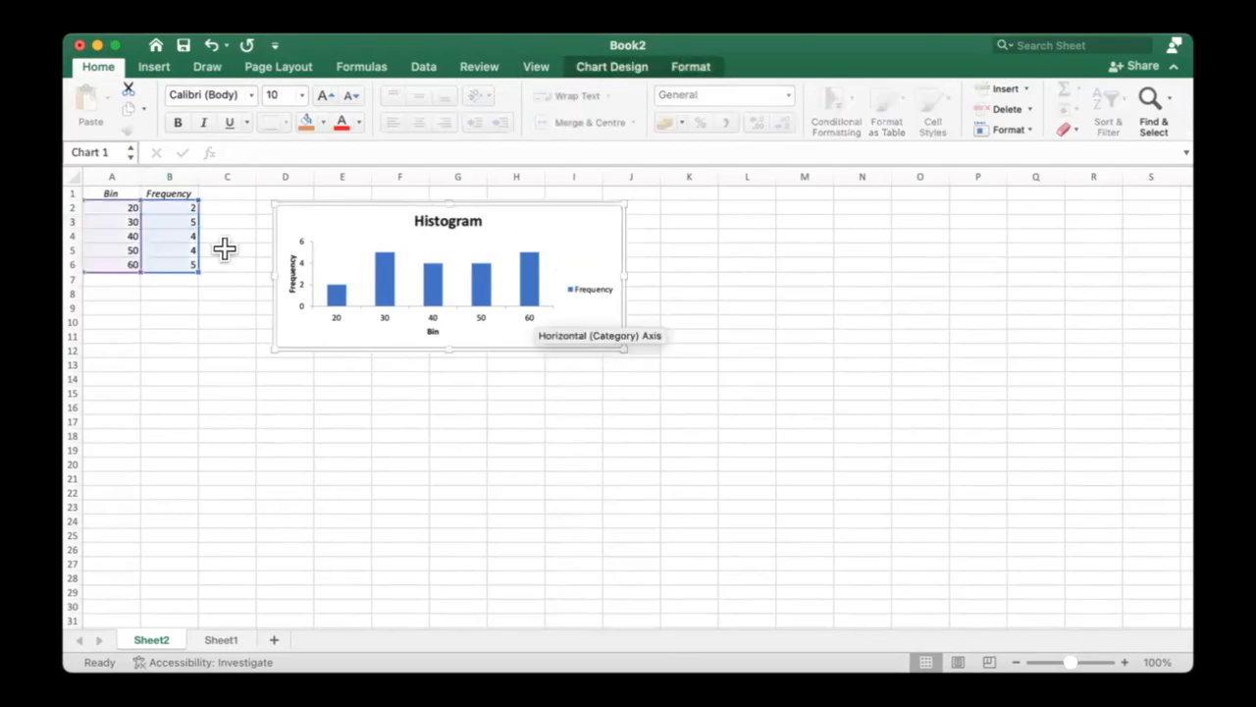
pyautogui.press('Delete')
pyautogui.keyDown('shift'); pyautogui.click(93, 192); pyautogui.keyUp('shift')
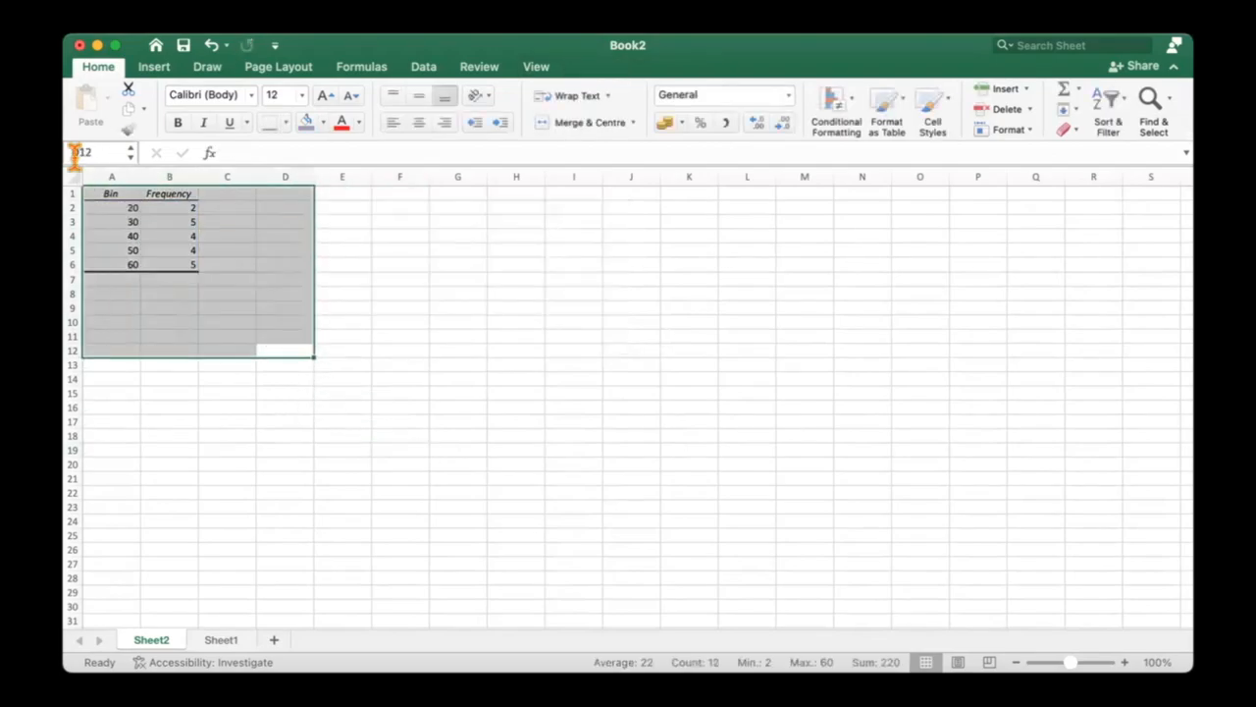
pyautogui.press('Delete')
pyautogui.click(275, 434)
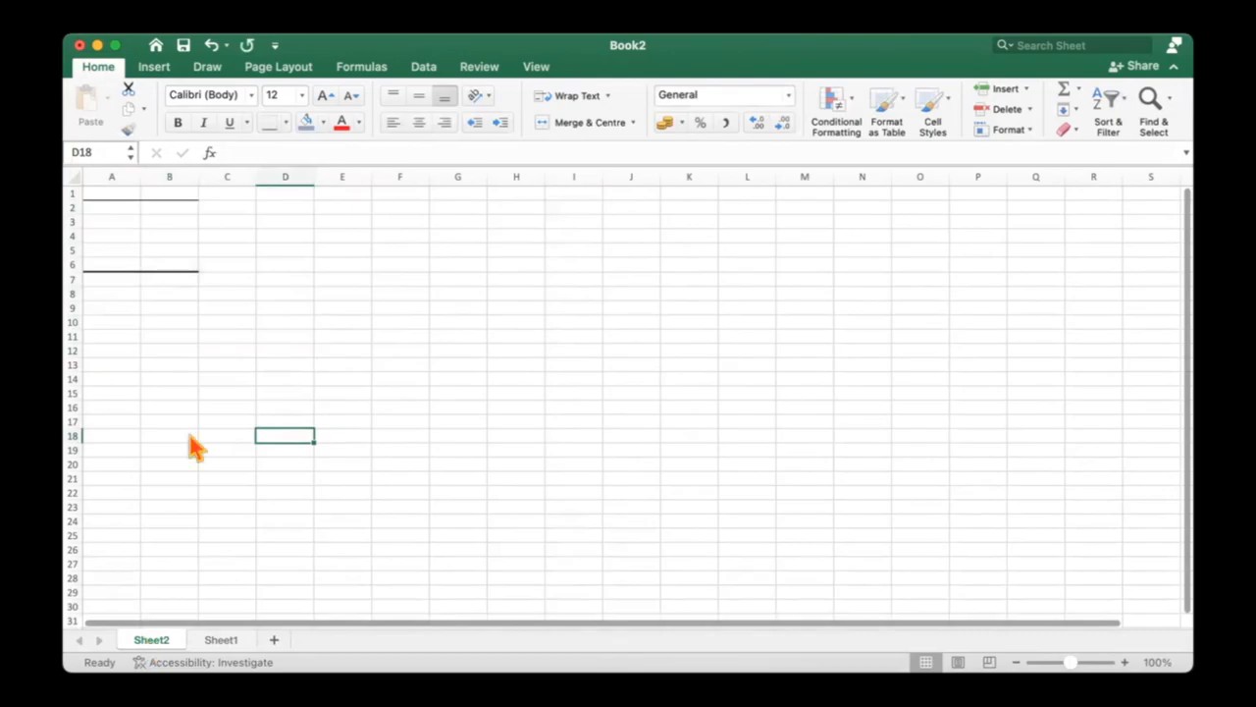
# Step: Delete Sheet2 permanently from the workbook
pyautogui.rightClick(147, 639)
pyautogui.click(234, 457)
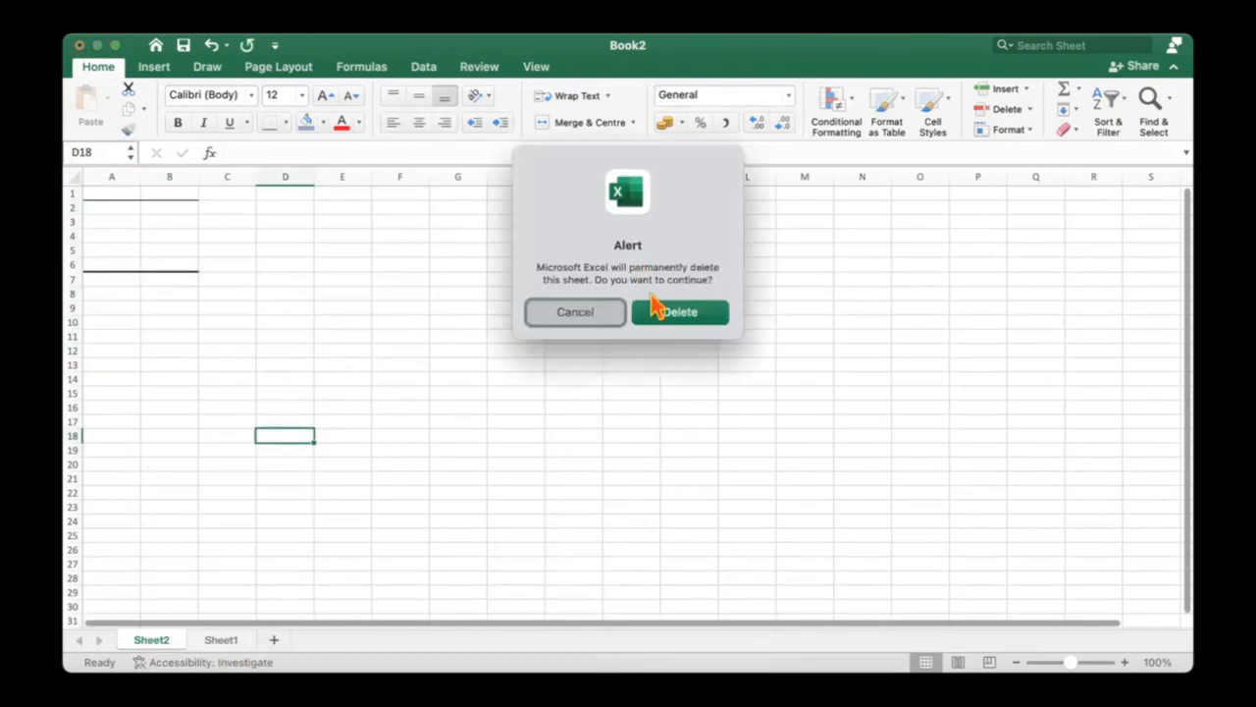
pyautogui.press('Return')
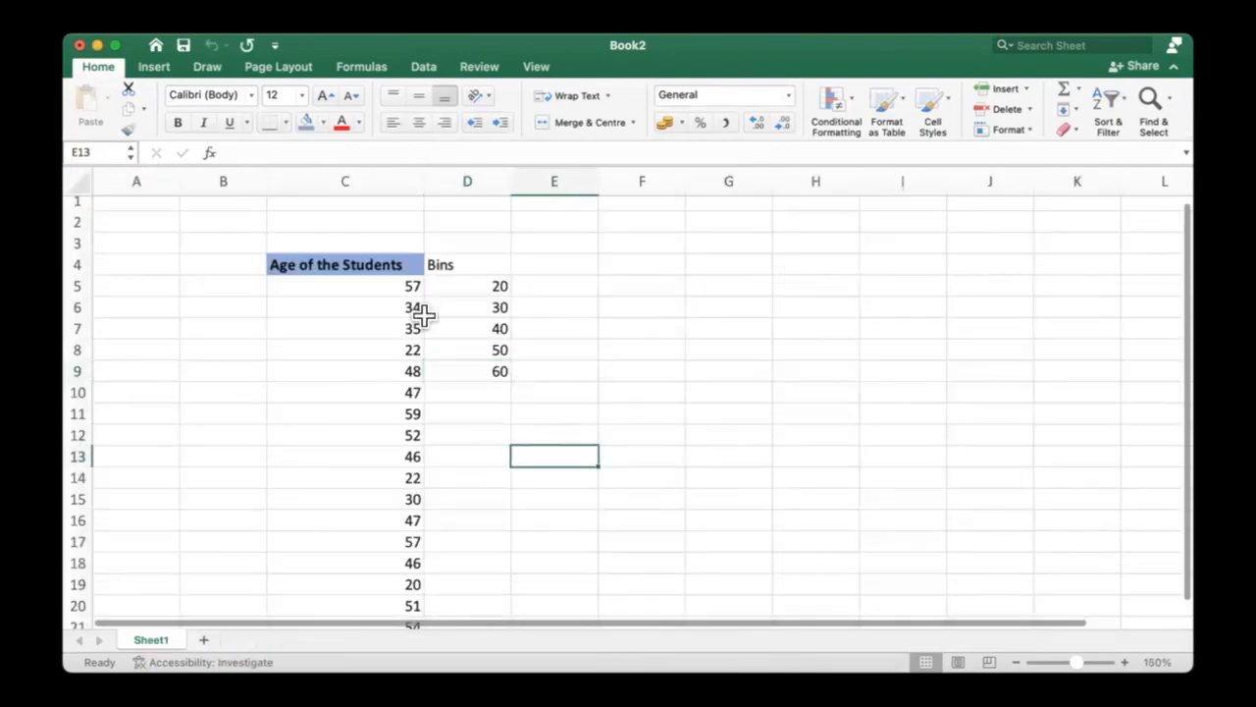
pyautogui.scroll(-1, 432, 316)
pyautogui.scroll(-5, 438, 328)
pyautogui.scroll(6, 462, 362)
pyautogui.doubleClick(465, 364)
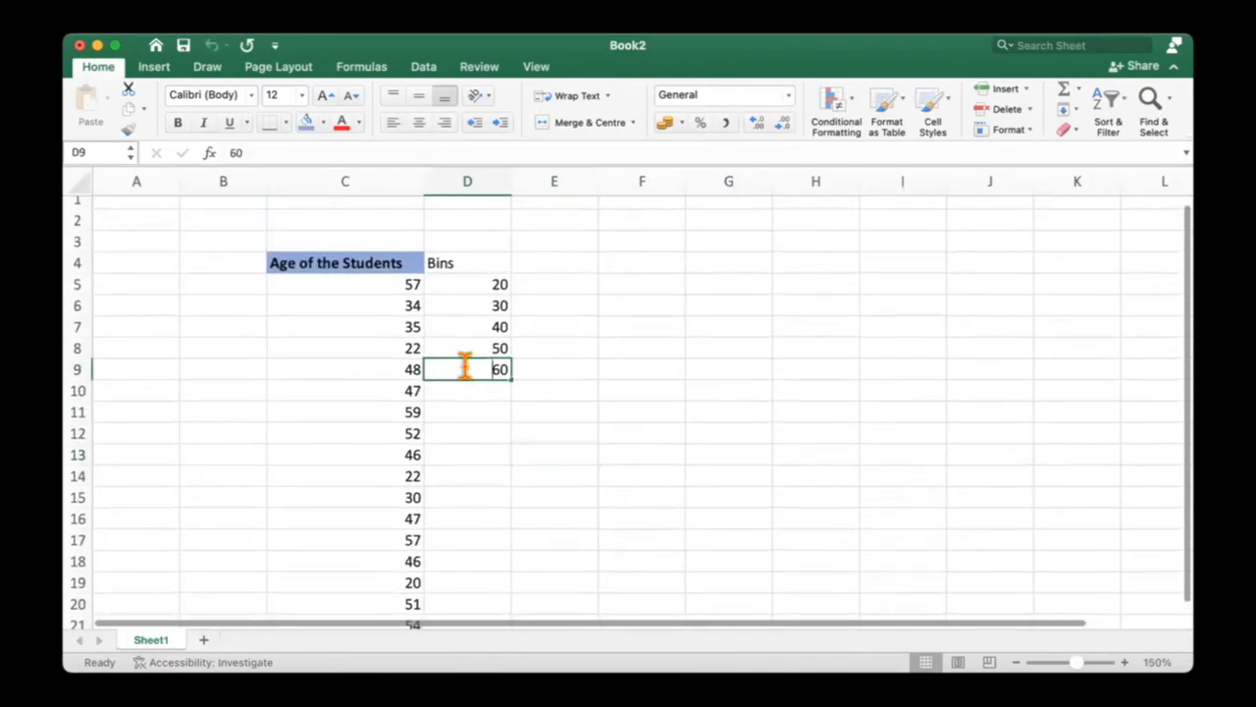
pyautogui.click(528, 405)
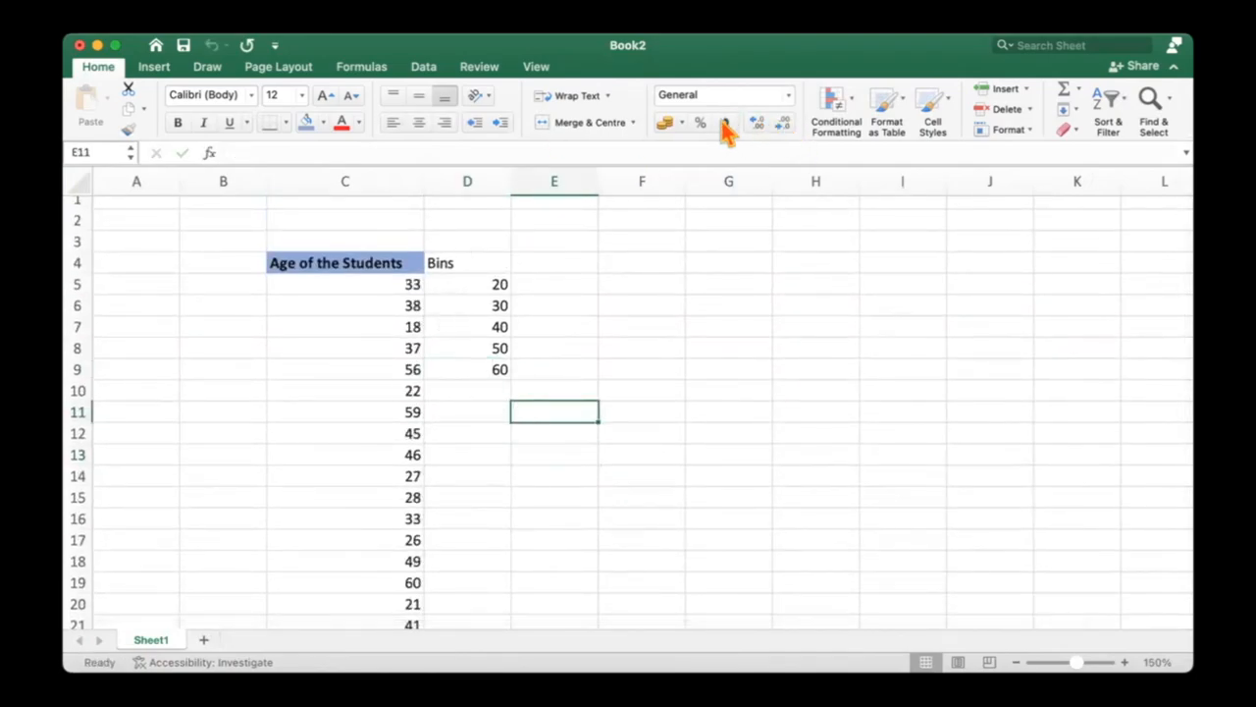
# Step: Start the Histogram tool from the Data Analysis tools and keep its dialog clear of the ages and bins columns
pyautogui.scroll(-1, 323, 344)
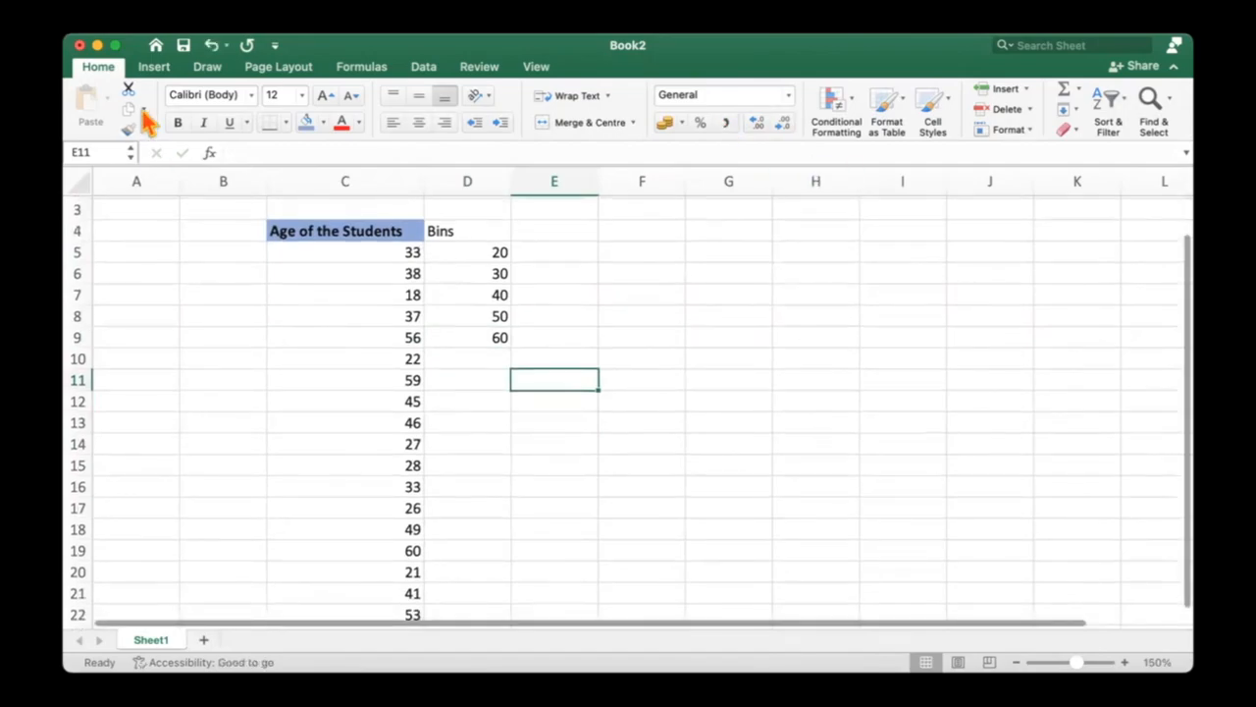
pyautogui.click(422, 71)
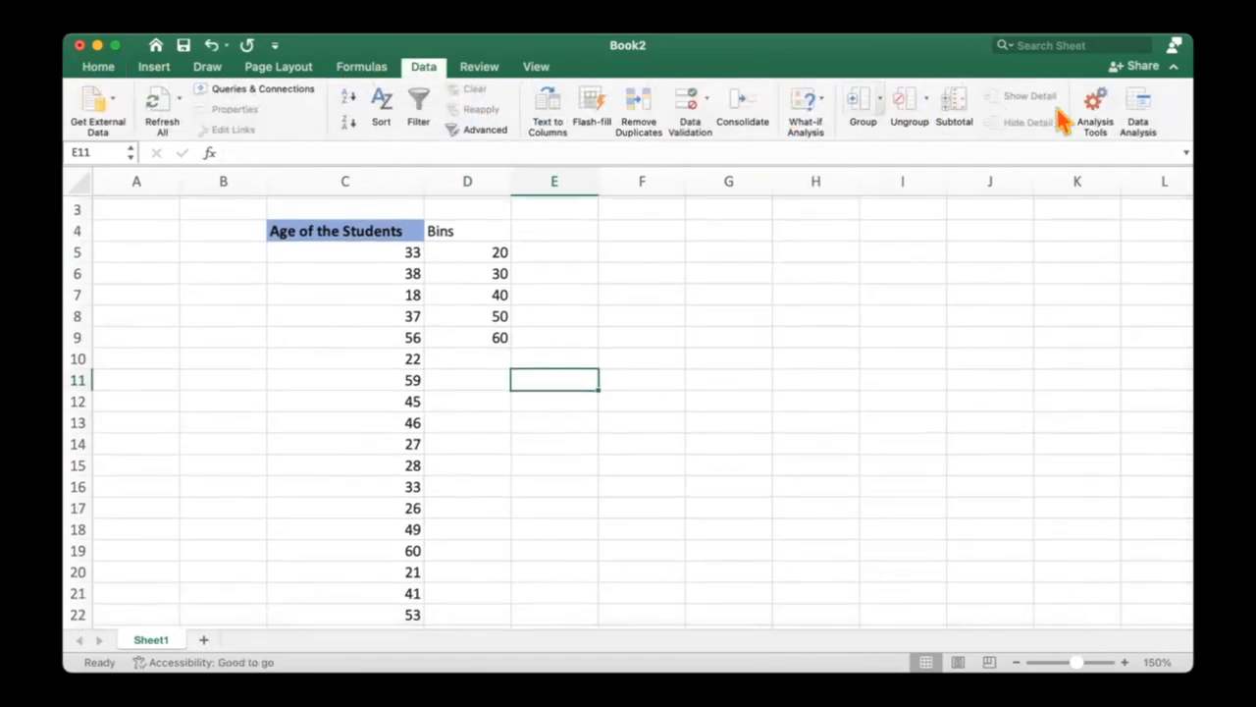
pyautogui.click(1142, 116)
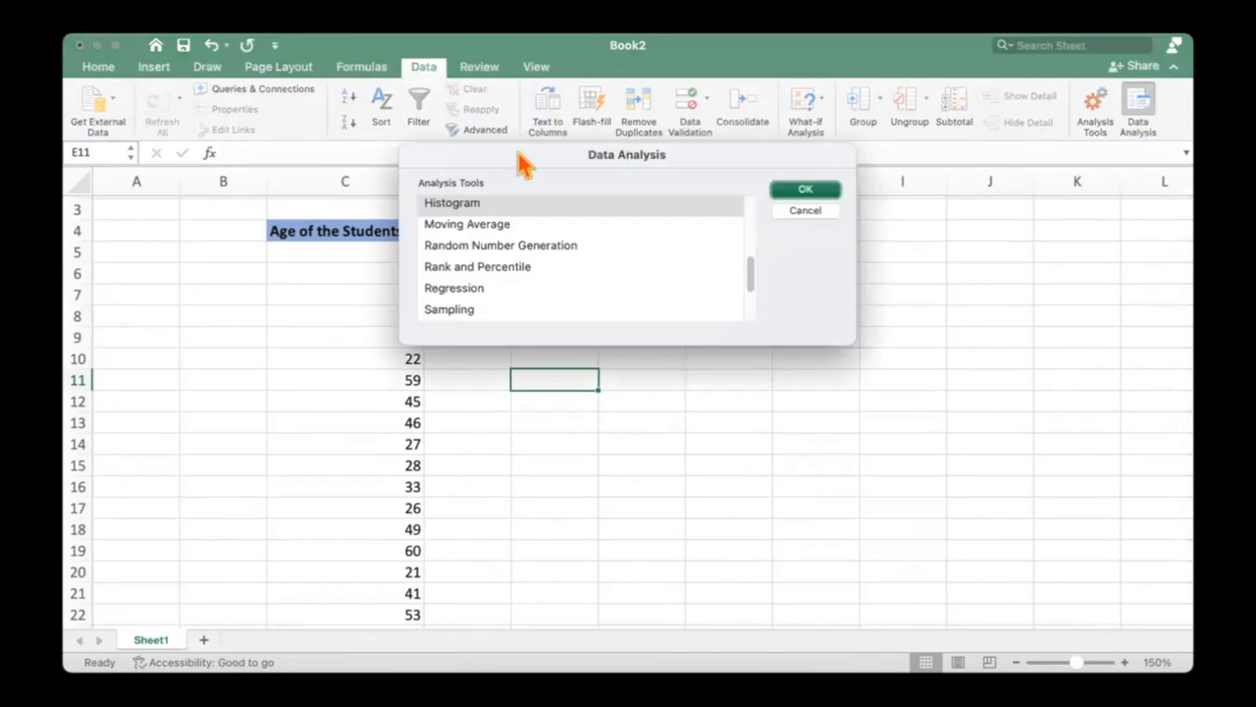
pyautogui.moveTo(523, 165); pyautogui.dragTo(753, 145)
pyautogui.click(734, 191)
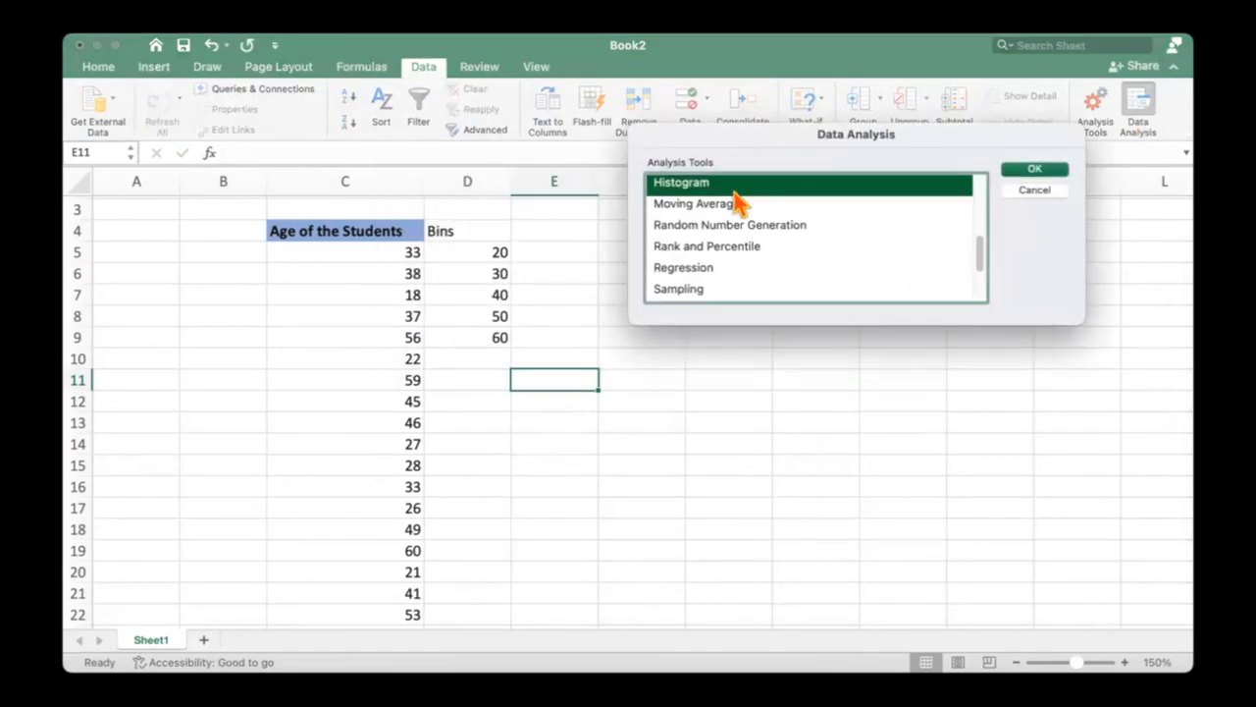
pyautogui.click(1031, 170)
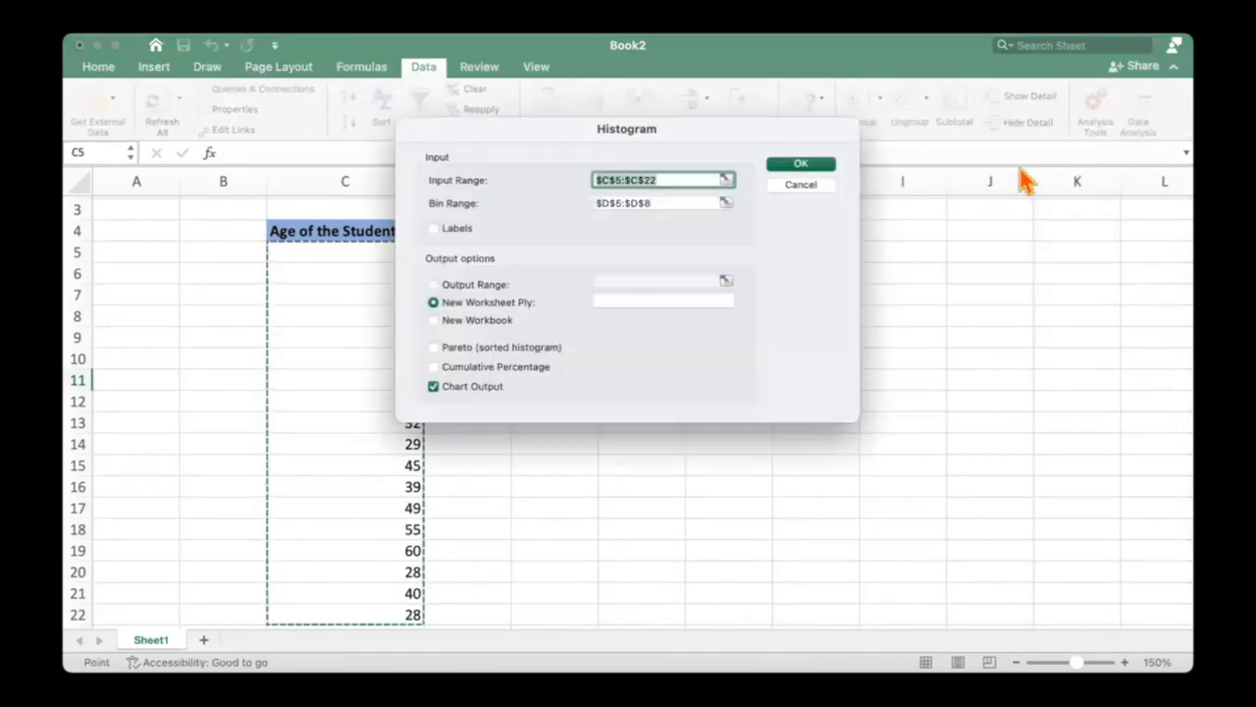
pyautogui.moveTo(667, 129); pyautogui.dragTo(886, 125)
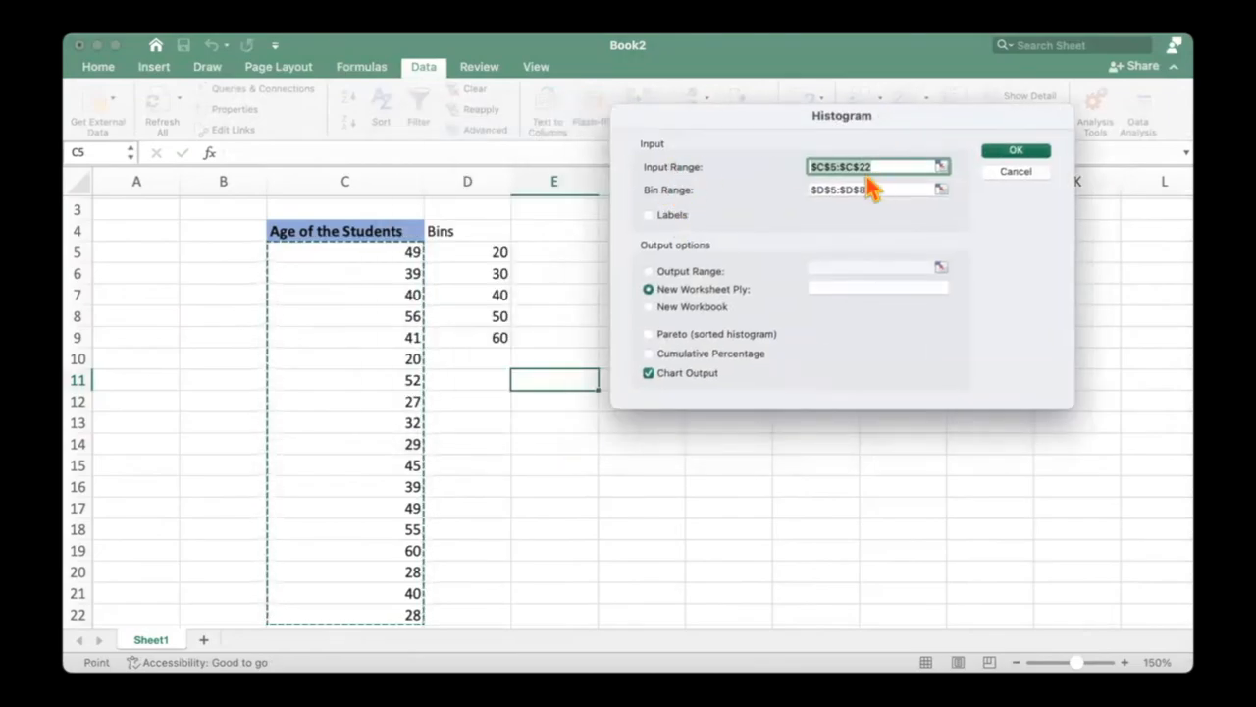
# Step: Set the histogram's input range to $C$5:$C$22 and its bin range to $D$5:$D$9
pyautogui.click(940, 166)
pyautogui.moveTo(386, 252); pyautogui.dragTo(365, 549)
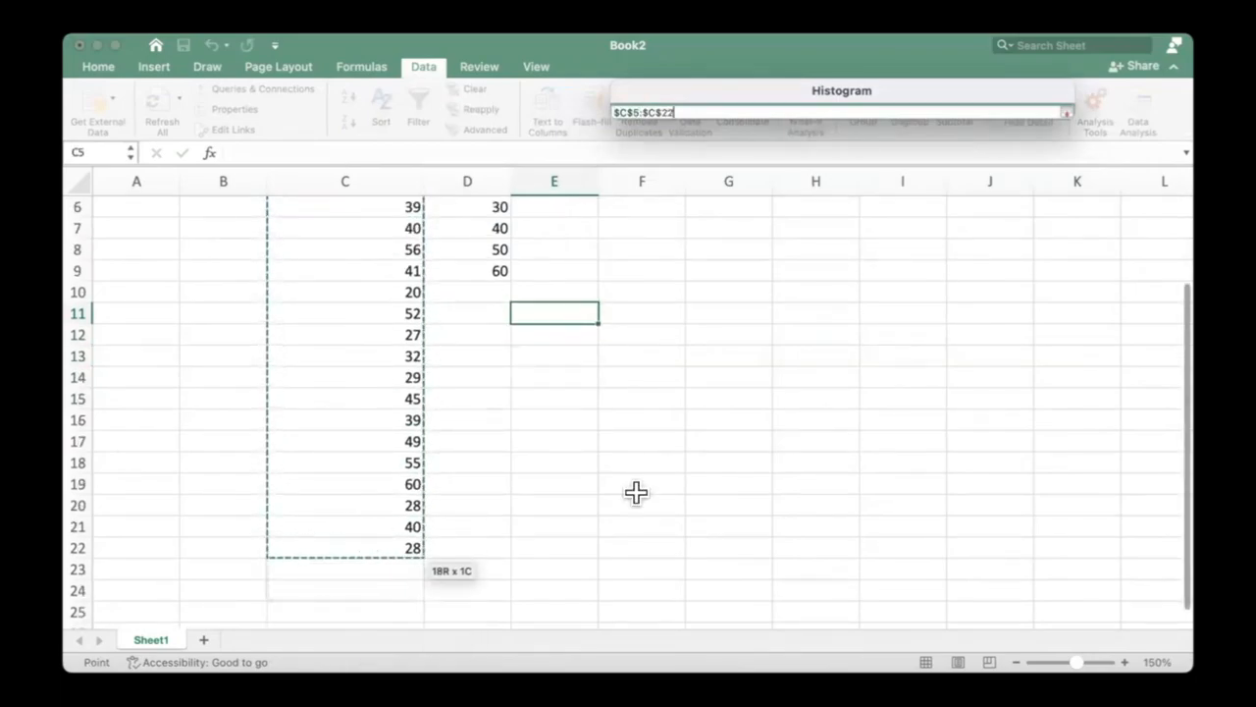
pyautogui.scroll(3, 635, 494)
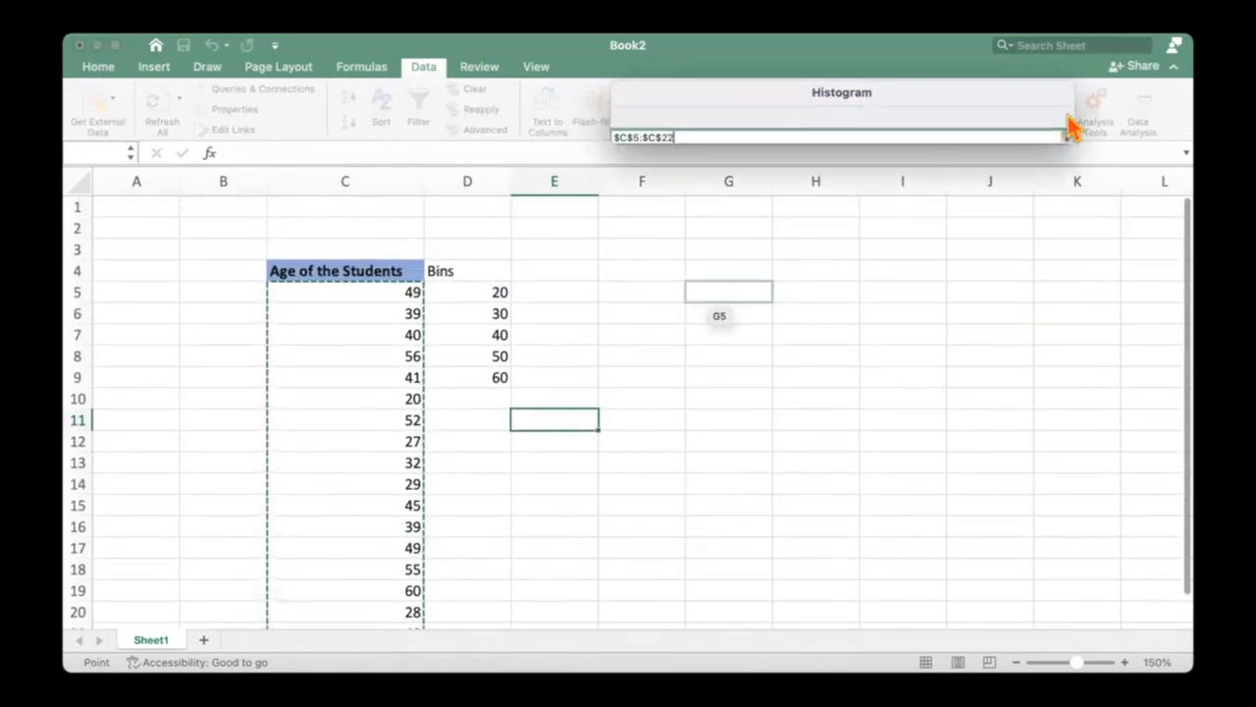
pyautogui.click(1063, 111)
pyautogui.click(924, 190)
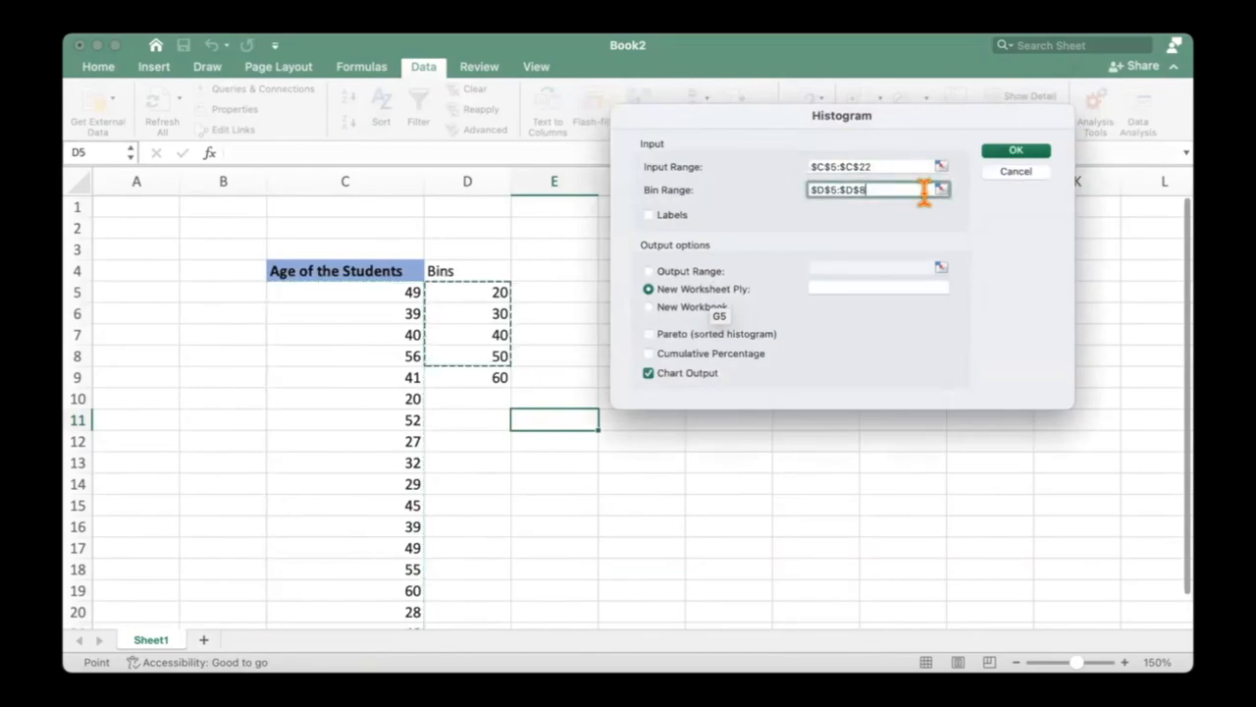
pyautogui.click(941, 189)
pyautogui.moveTo(478, 292); pyautogui.dragTo(482, 387)
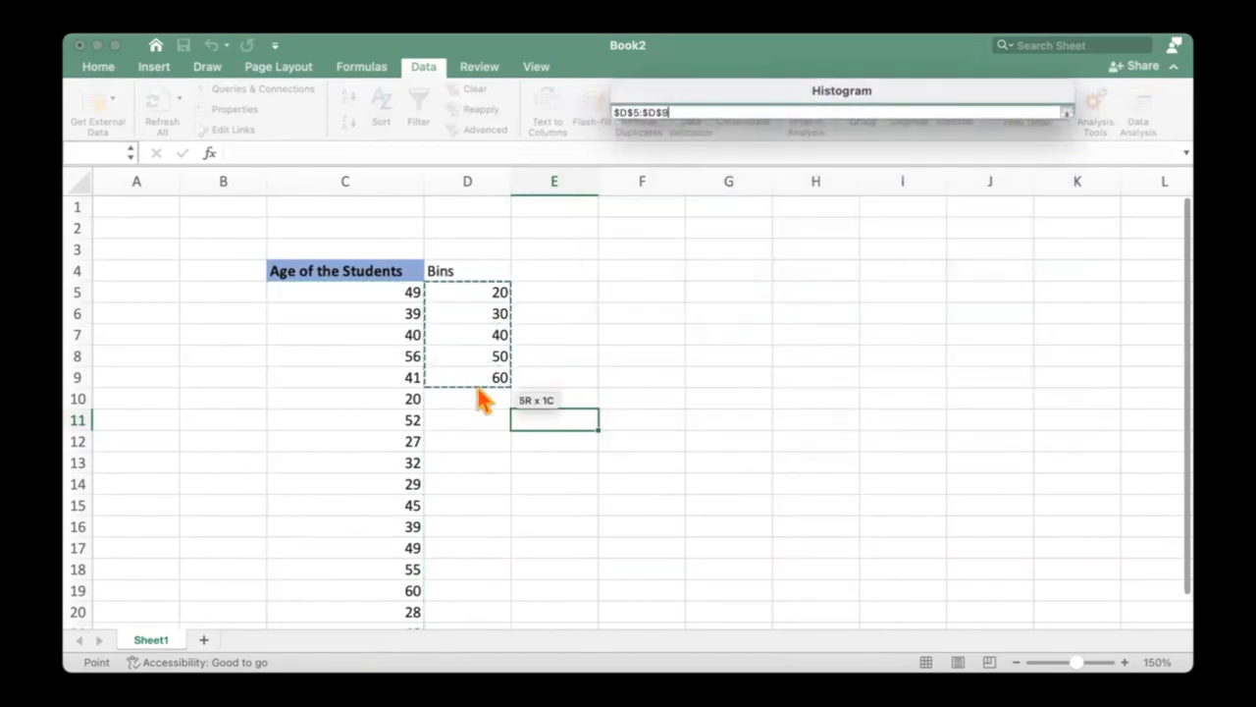
pyautogui.click(1064, 112)
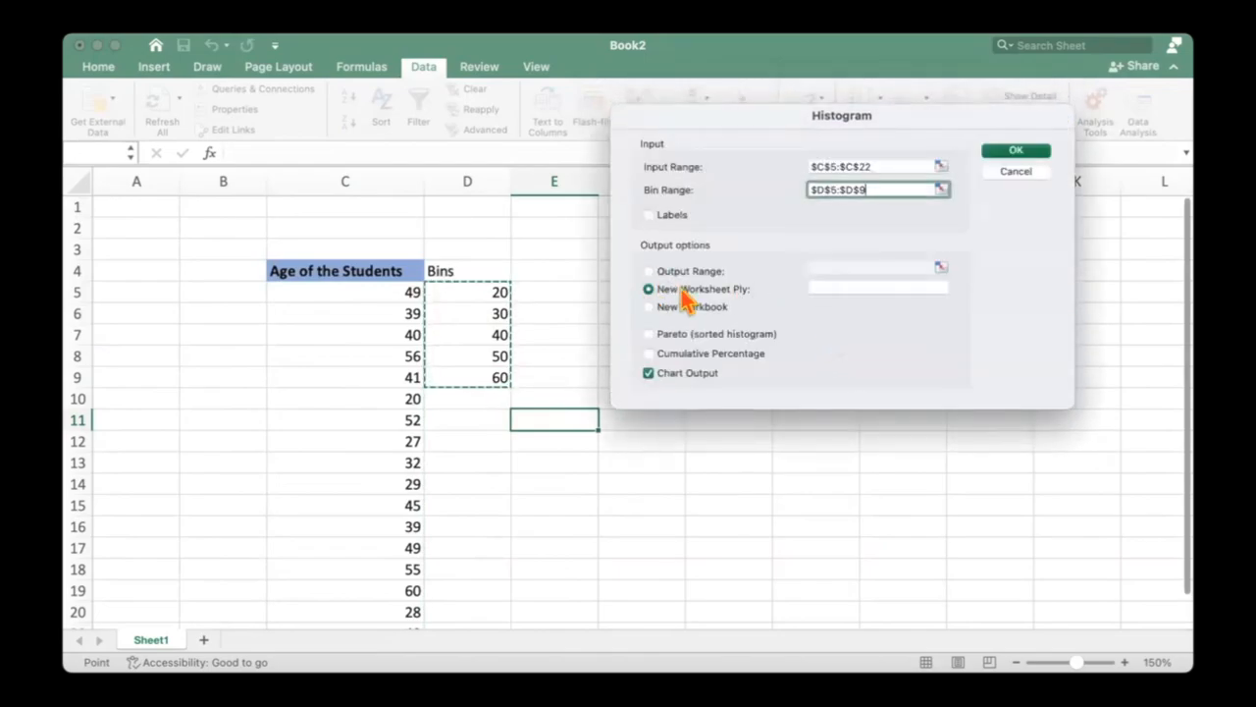
# Step: Generate the histogram with chart output on the same sheet, using $F$5 as the output range
pyautogui.click(647, 271)
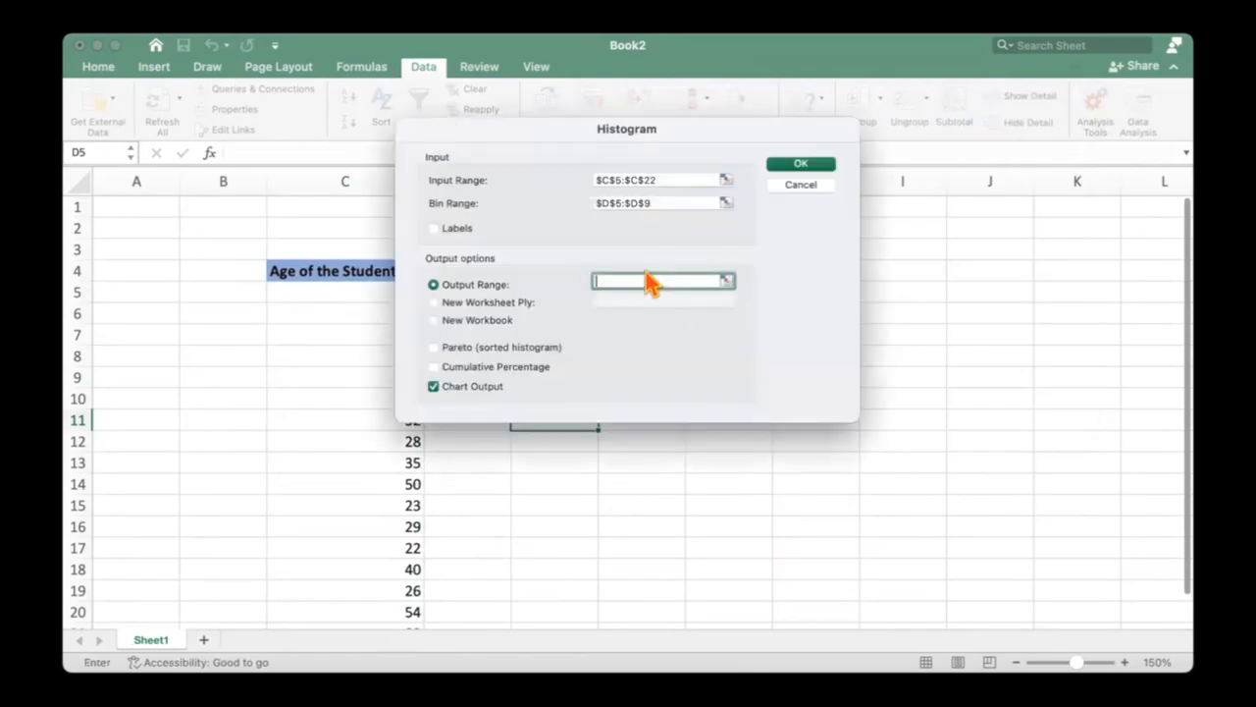
pyautogui.click(432, 302)
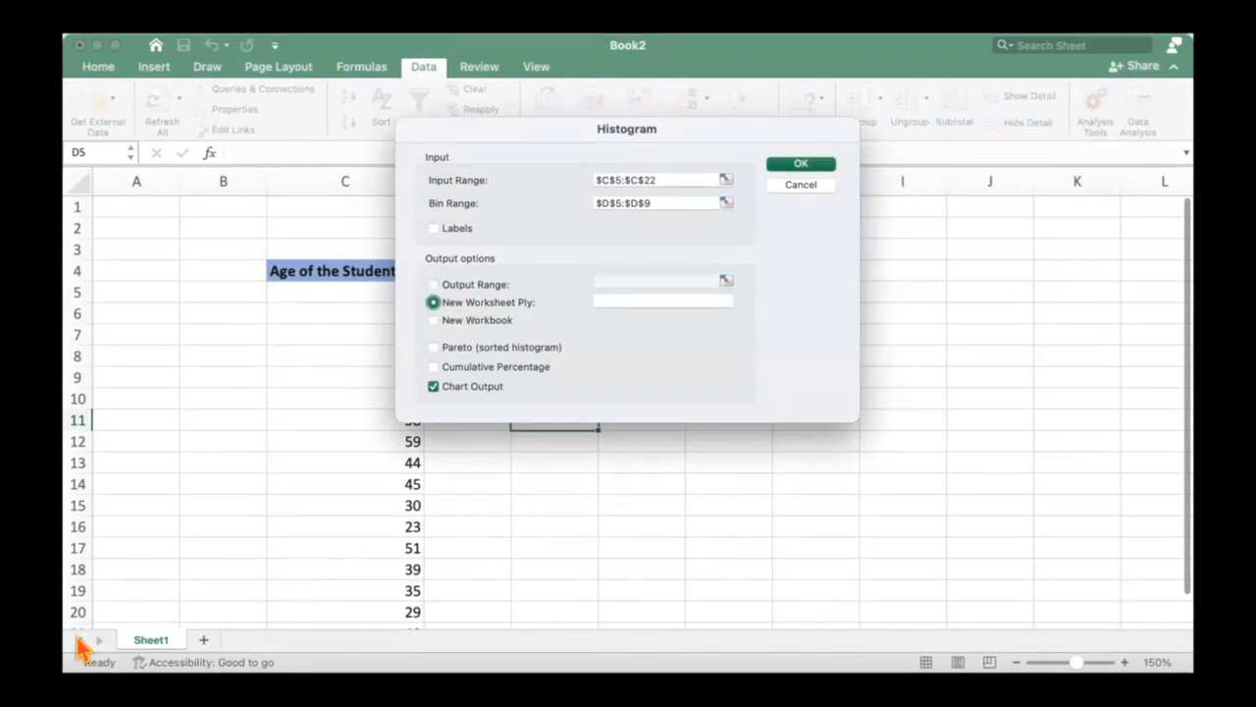
pyautogui.click(433, 284)
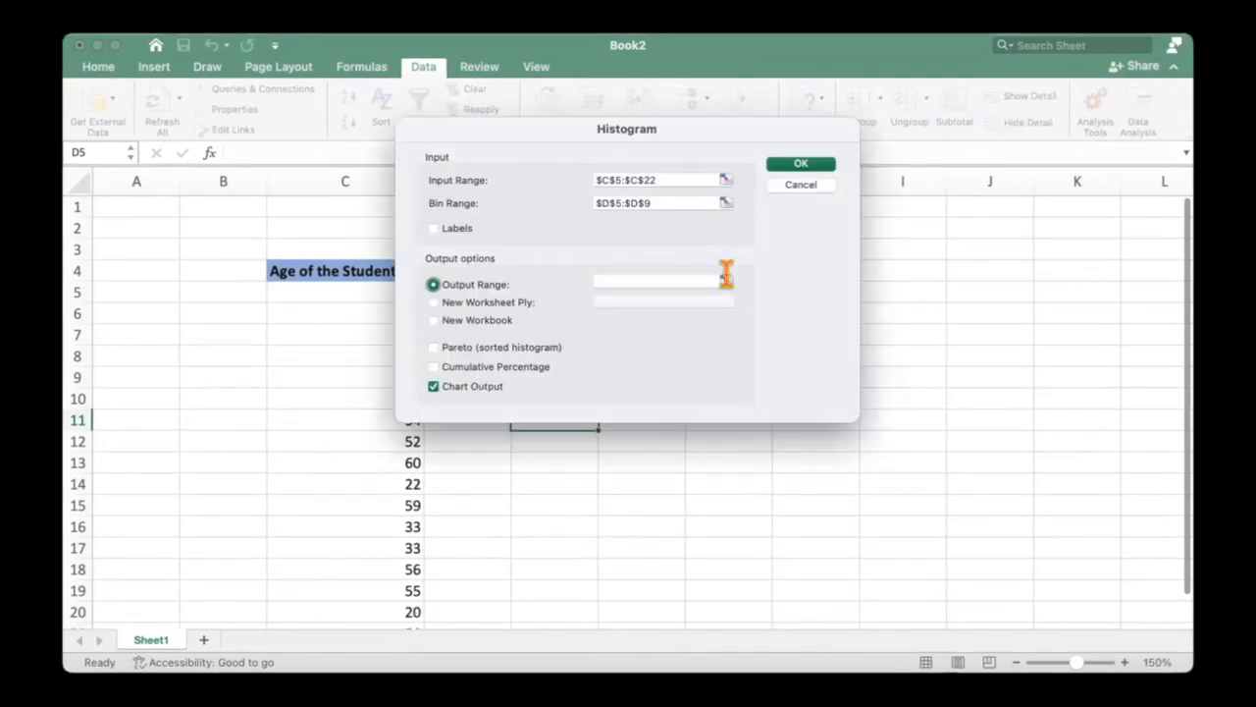
pyautogui.click(725, 278)
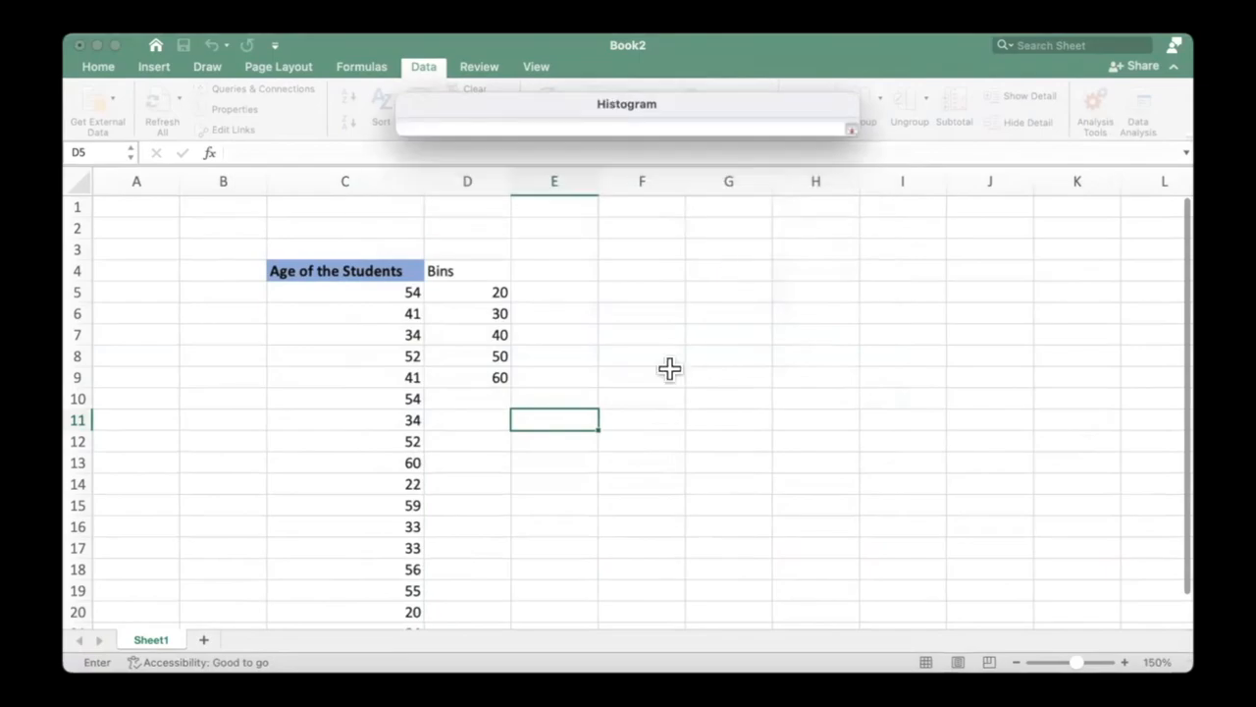
pyautogui.click(654, 295)
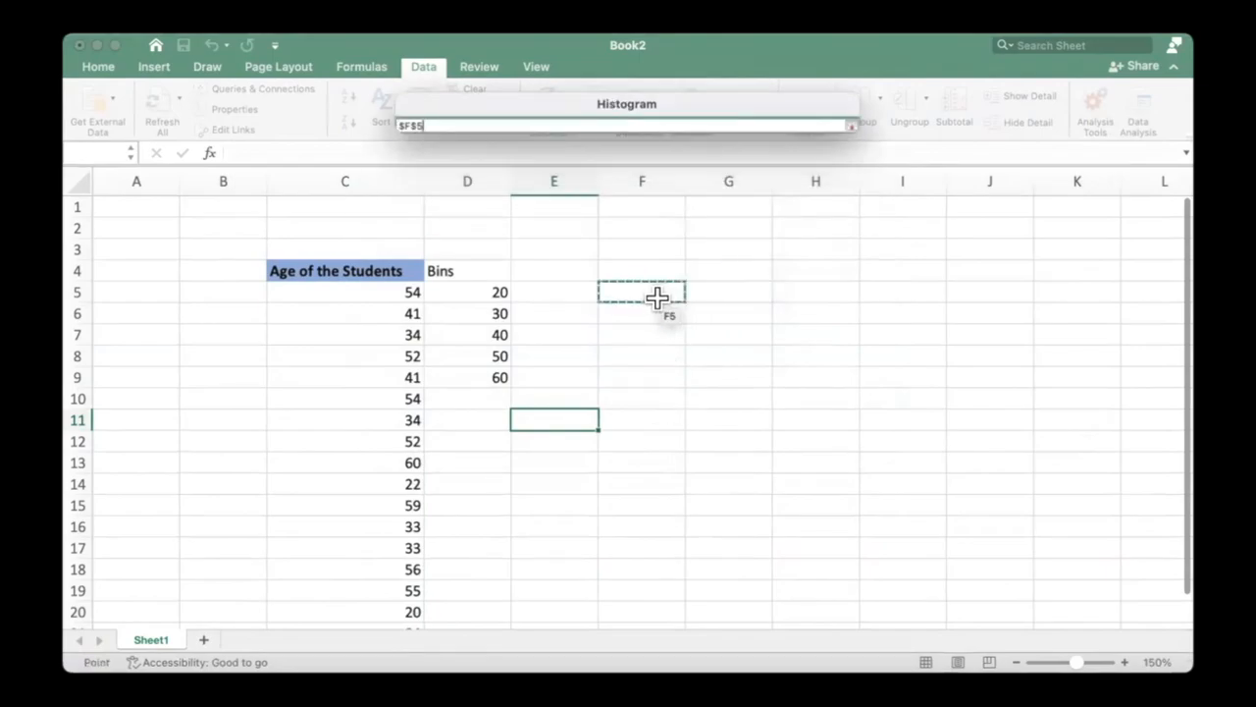
pyautogui.click(851, 127)
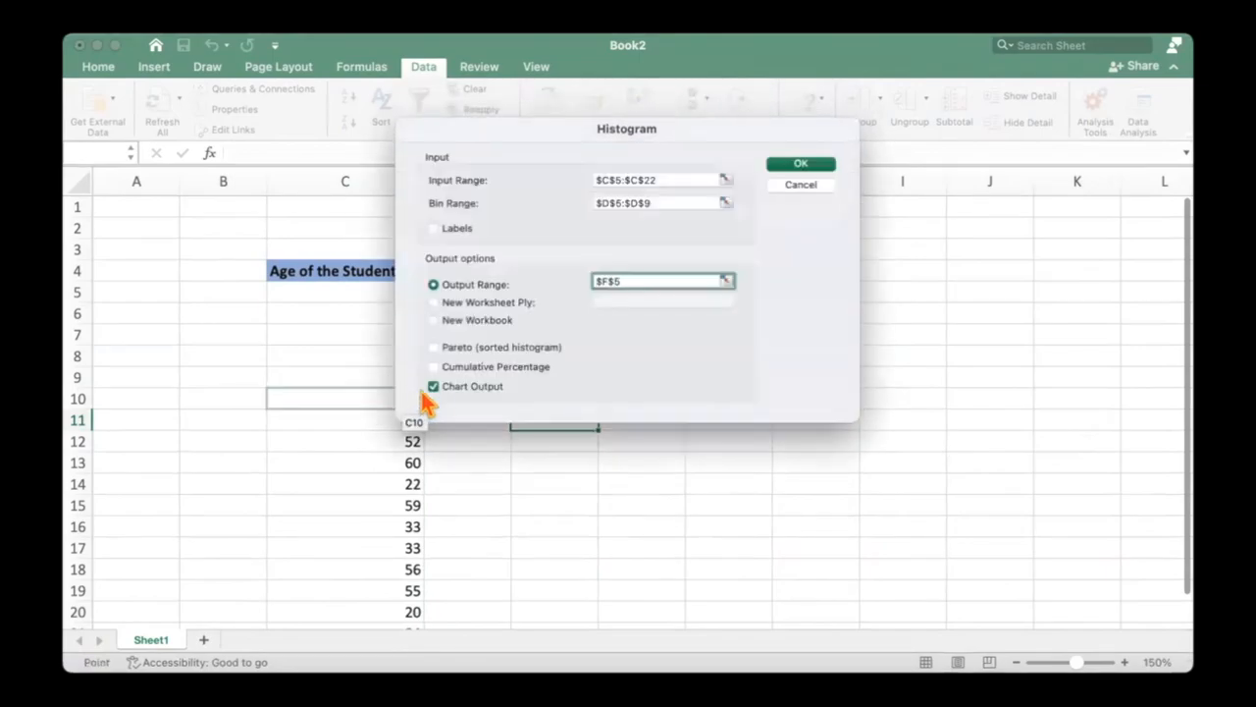
pyautogui.click(786, 167)
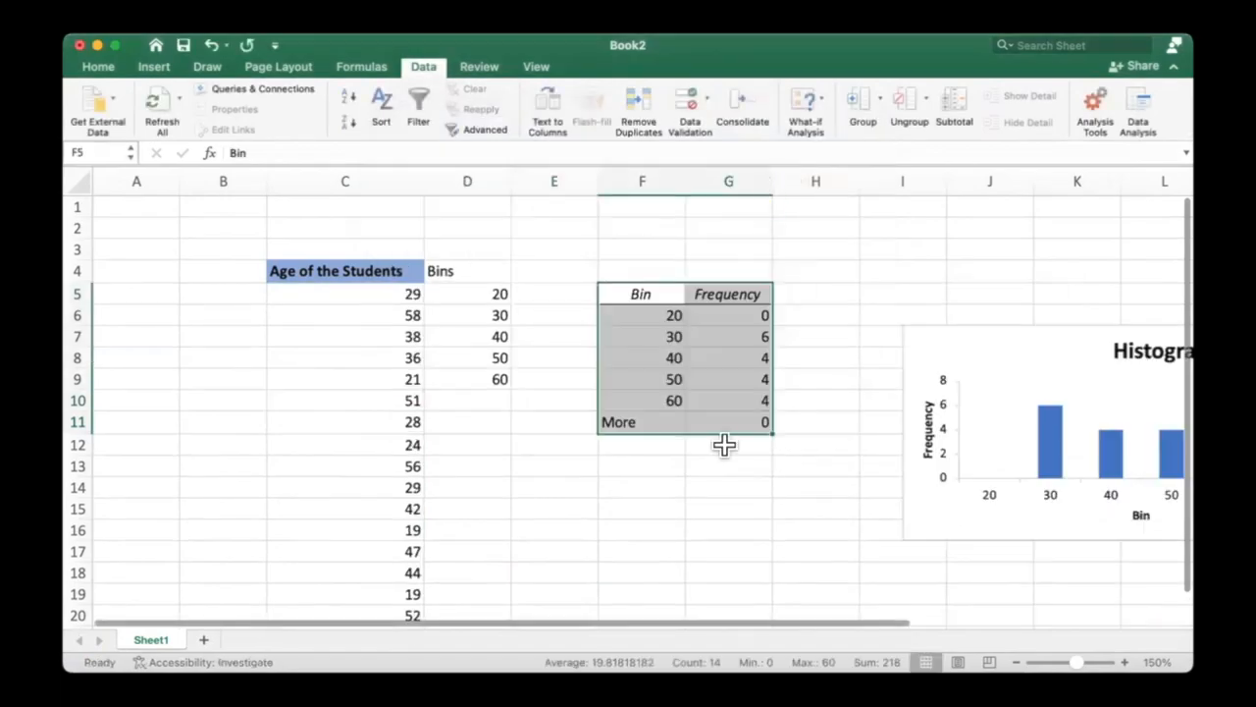
# Step: Examine the bin and frequency table and the histogram chart generated beside the student ages
pyautogui.scroll(-1, 735, 437)
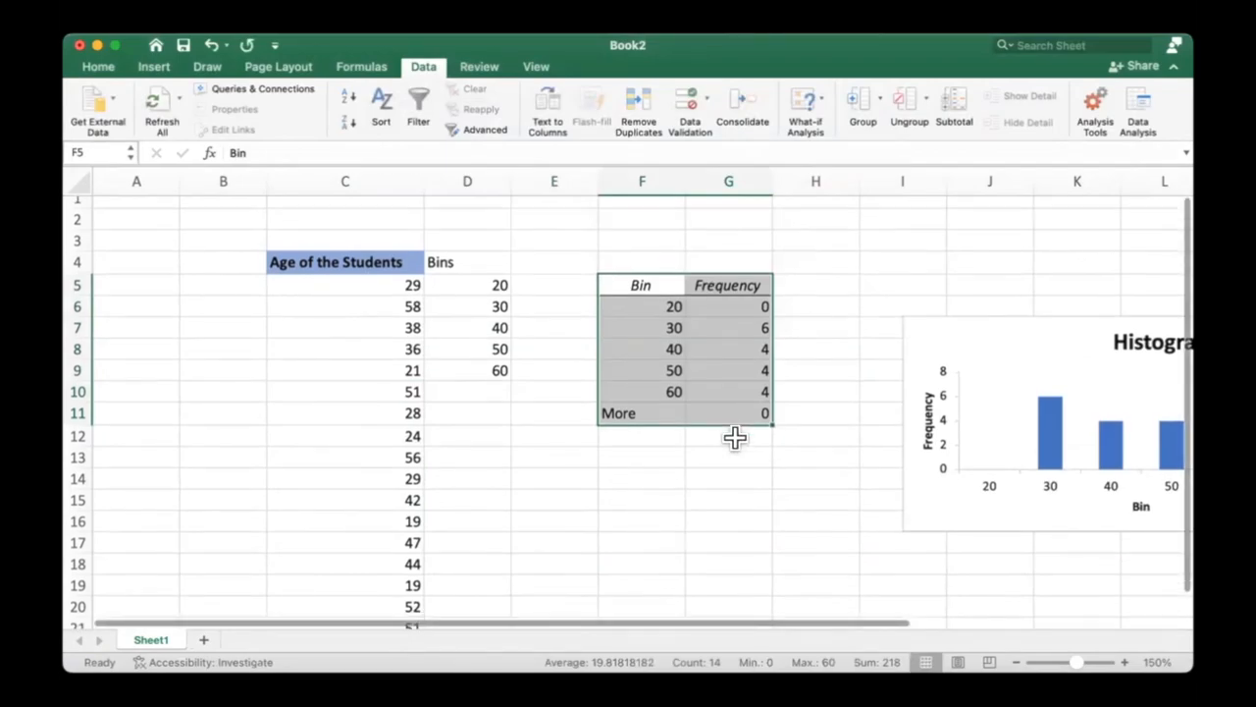
pyautogui.click(732, 481)
pyautogui.hscroll(1, 828, 500)
pyautogui.hscroll(2, 829, 500)
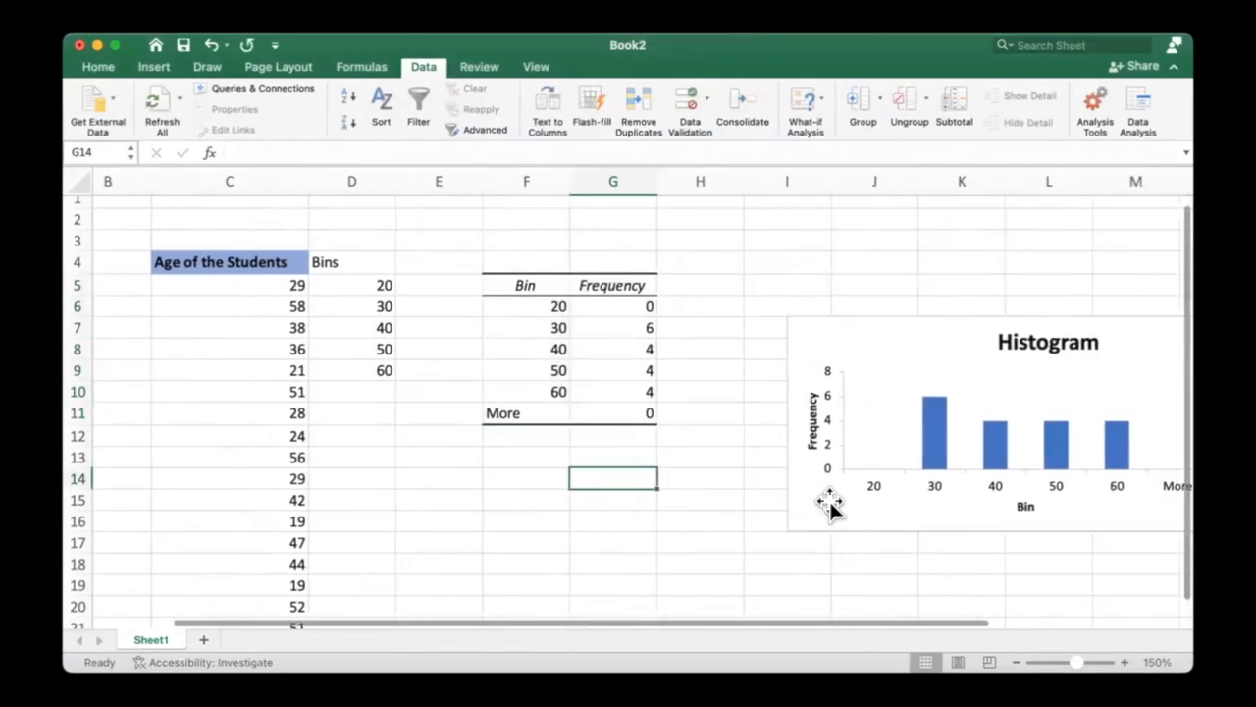
pyautogui.hscroll(2, 828, 501)
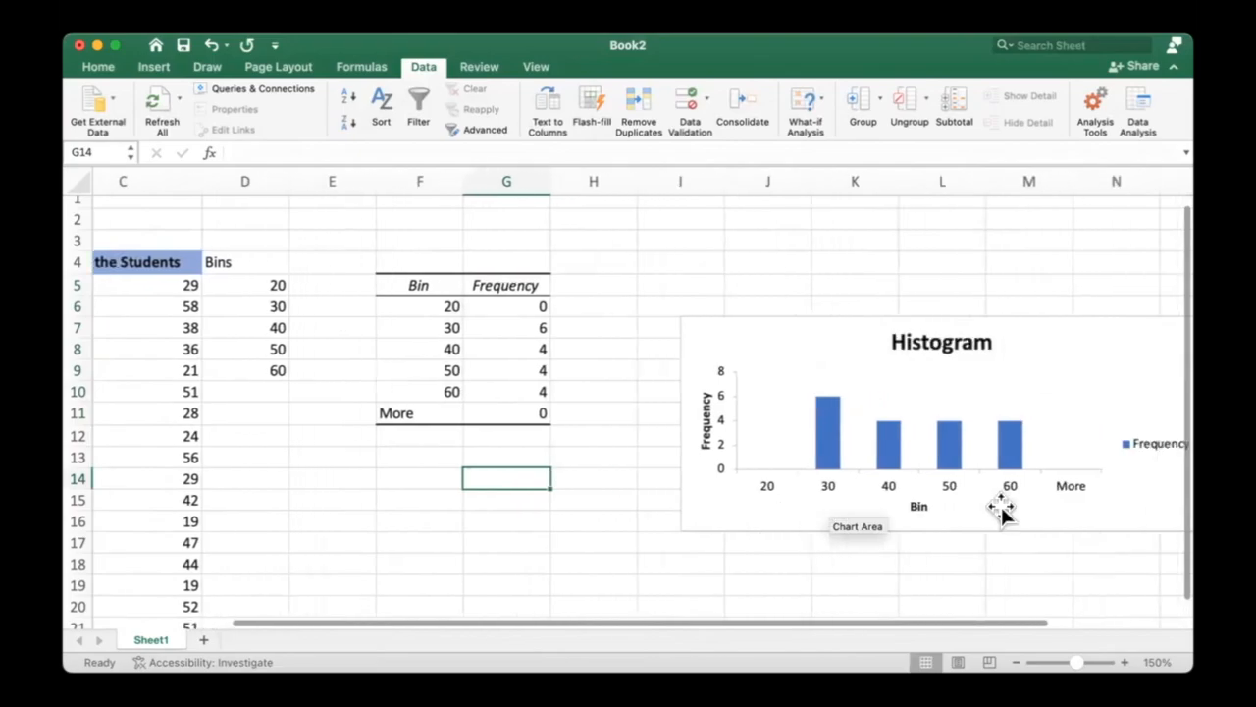
pyautogui.hscroll(-1, 527, 480)
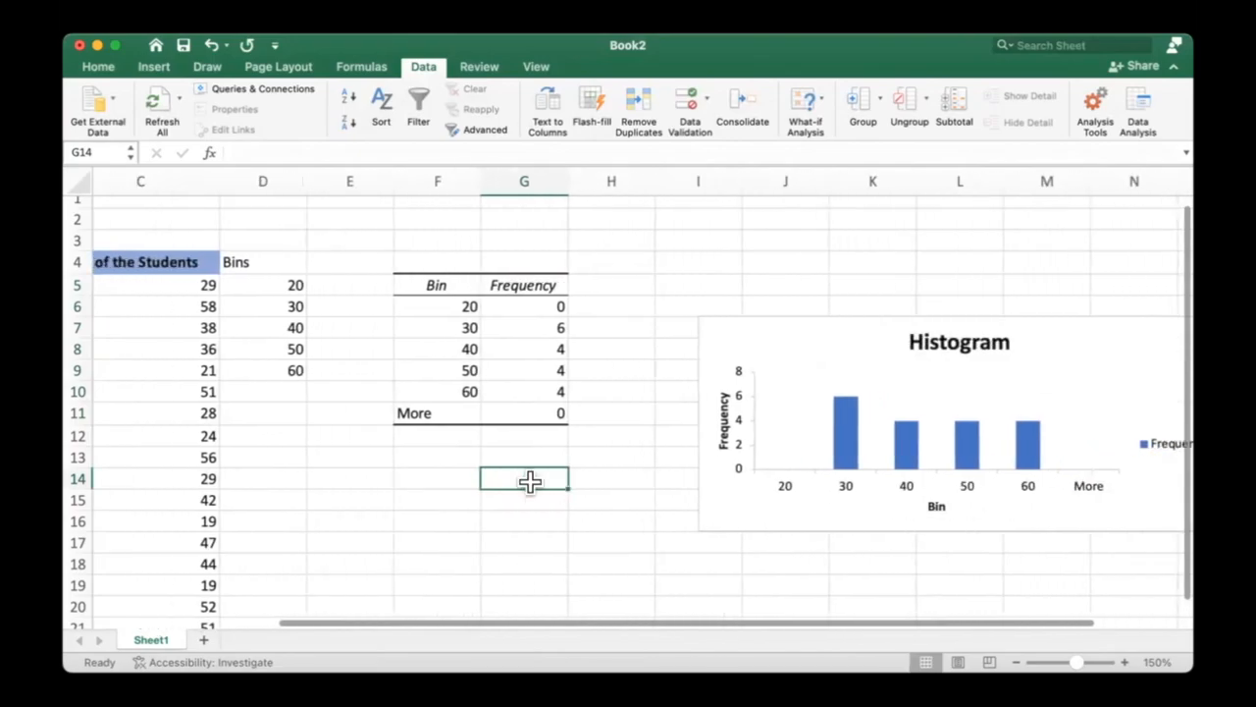
pyautogui.hscroll(-2, 317, 449)
# Step: Recalculate the random student ages produced by RANDBETWEEN(18, 60) in column C
pyautogui.click(257, 387)
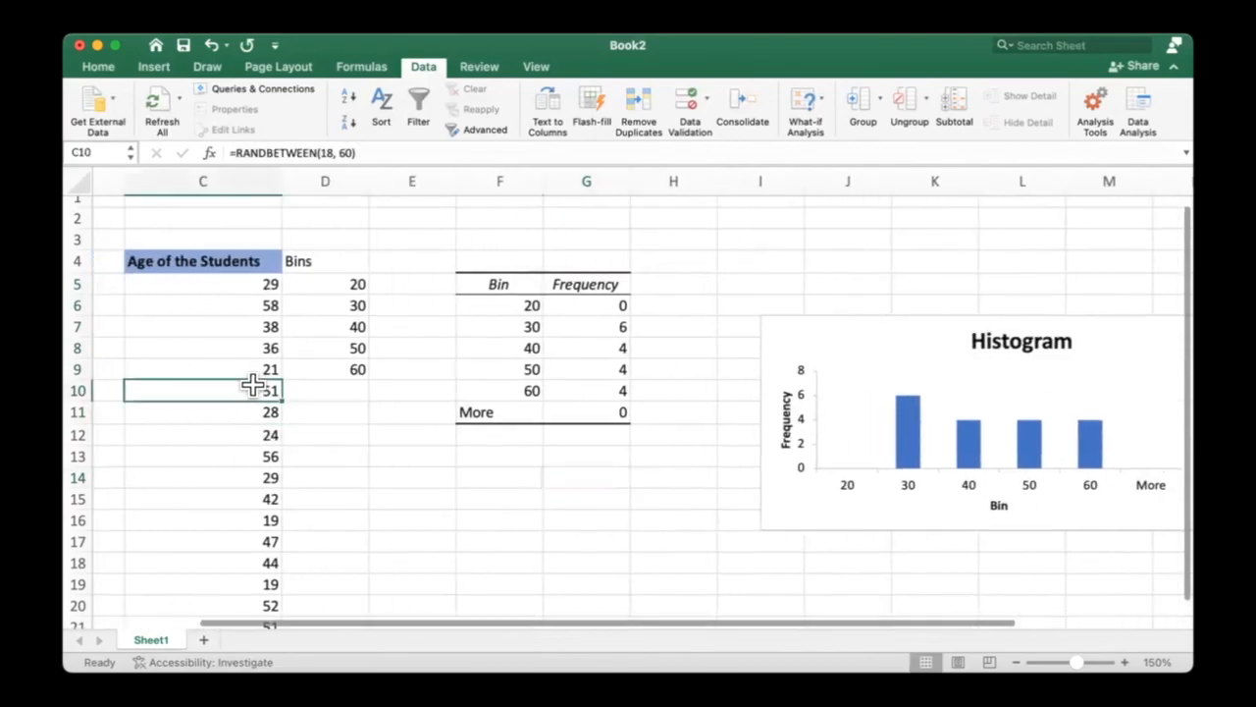
pyautogui.click(350, 450)
pyautogui.click(245, 386)
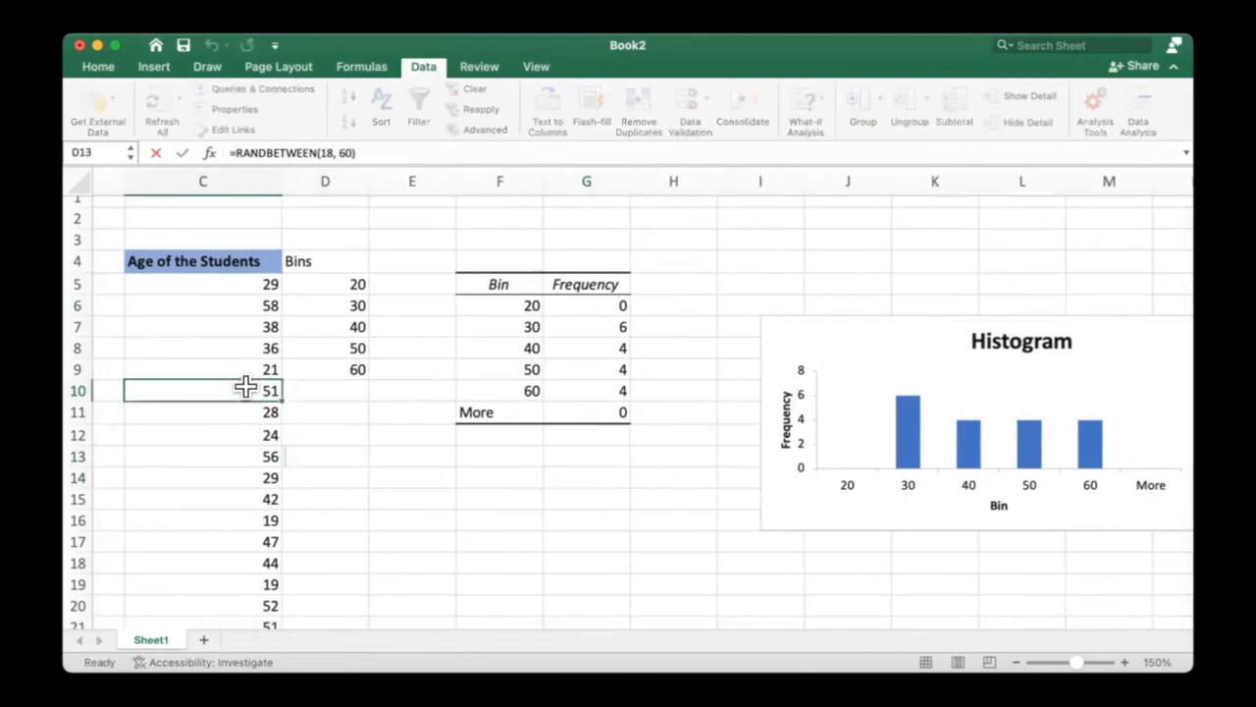
pyautogui.click(334, 451)
pyautogui.press('Escape')
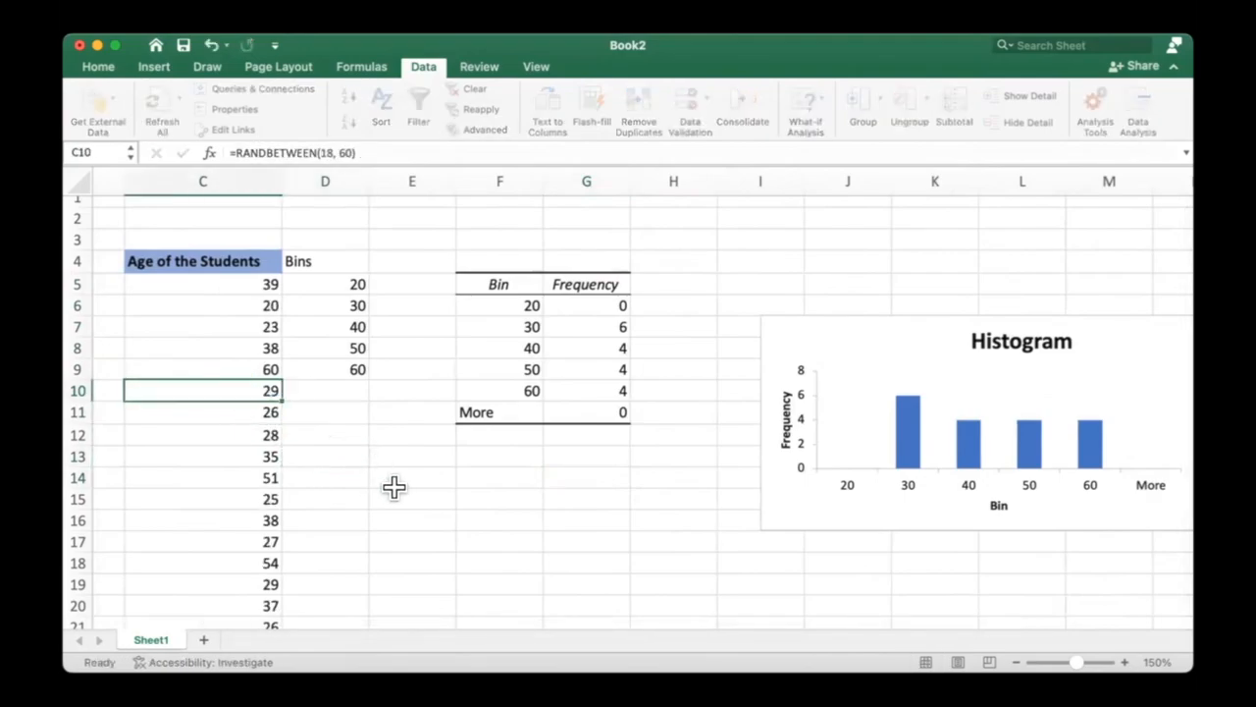
pyautogui.click(398, 496)
pyautogui.click(361, 413)
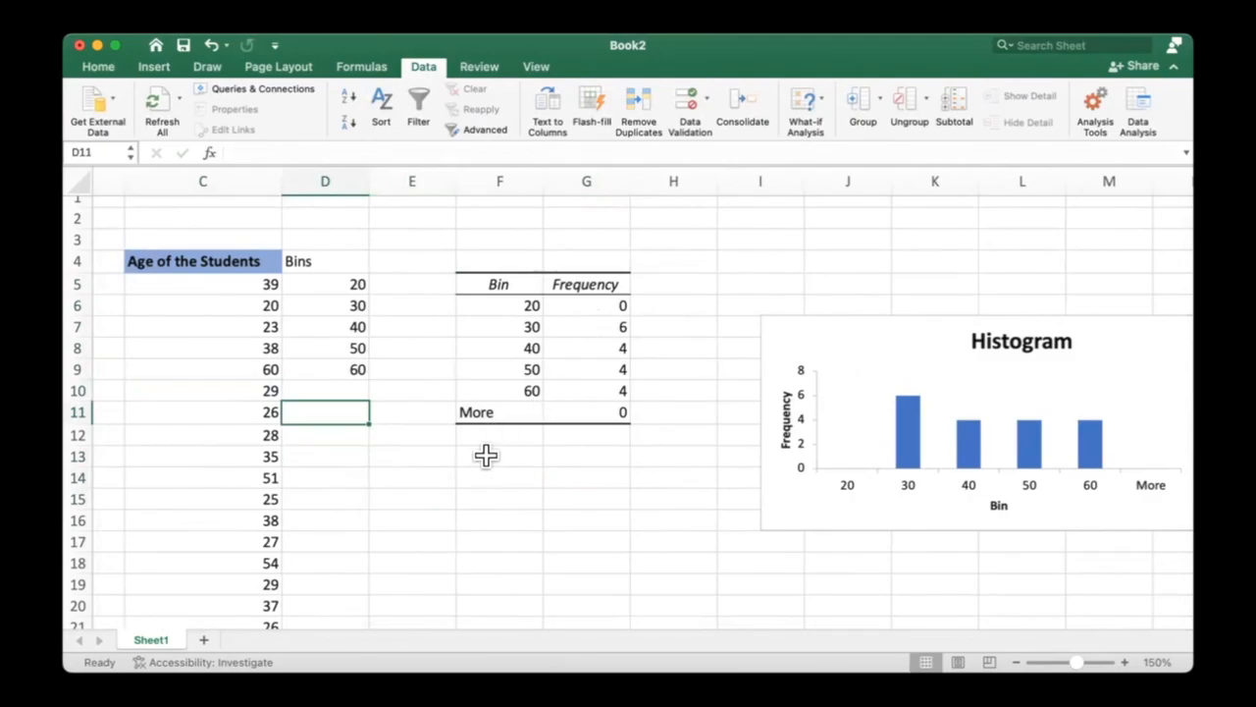
# Step: Compare the complete list of student ages with the bin and frequency table in columns F and G
pyautogui.click(485, 454)
pyautogui.scroll(-3, 246, 373)
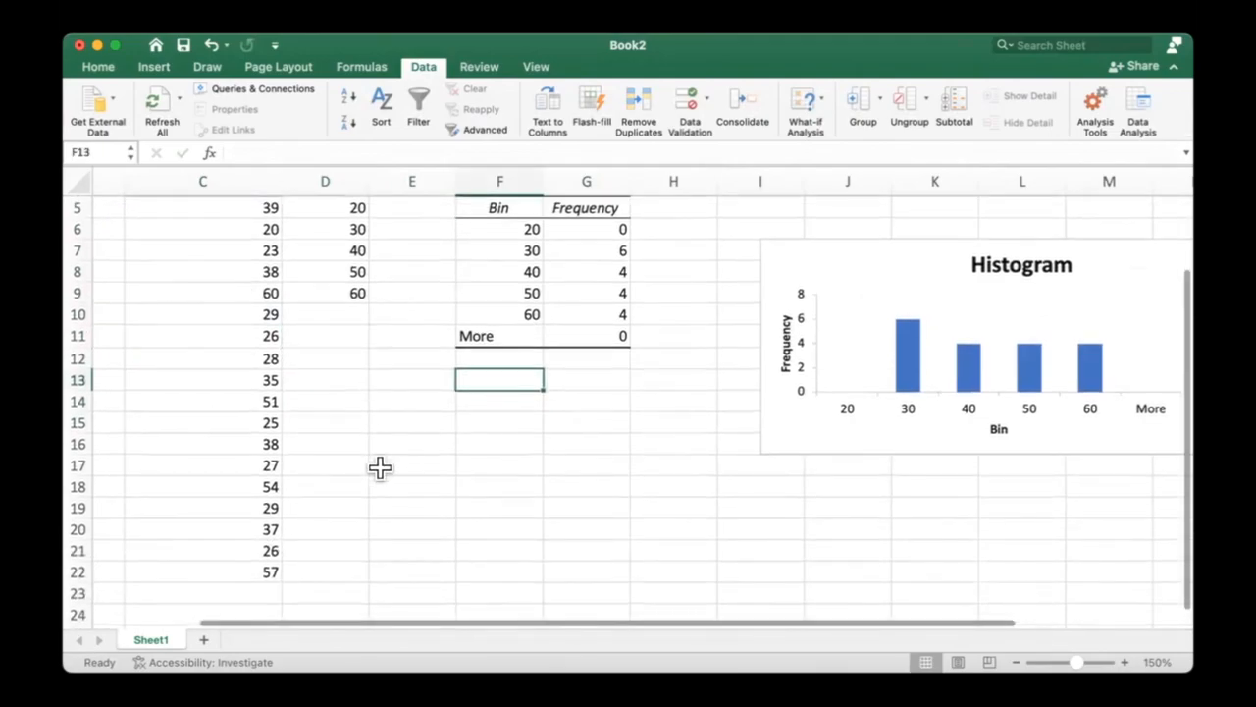
pyautogui.scroll(3, 371, 481)
pyautogui.click(515, 528)
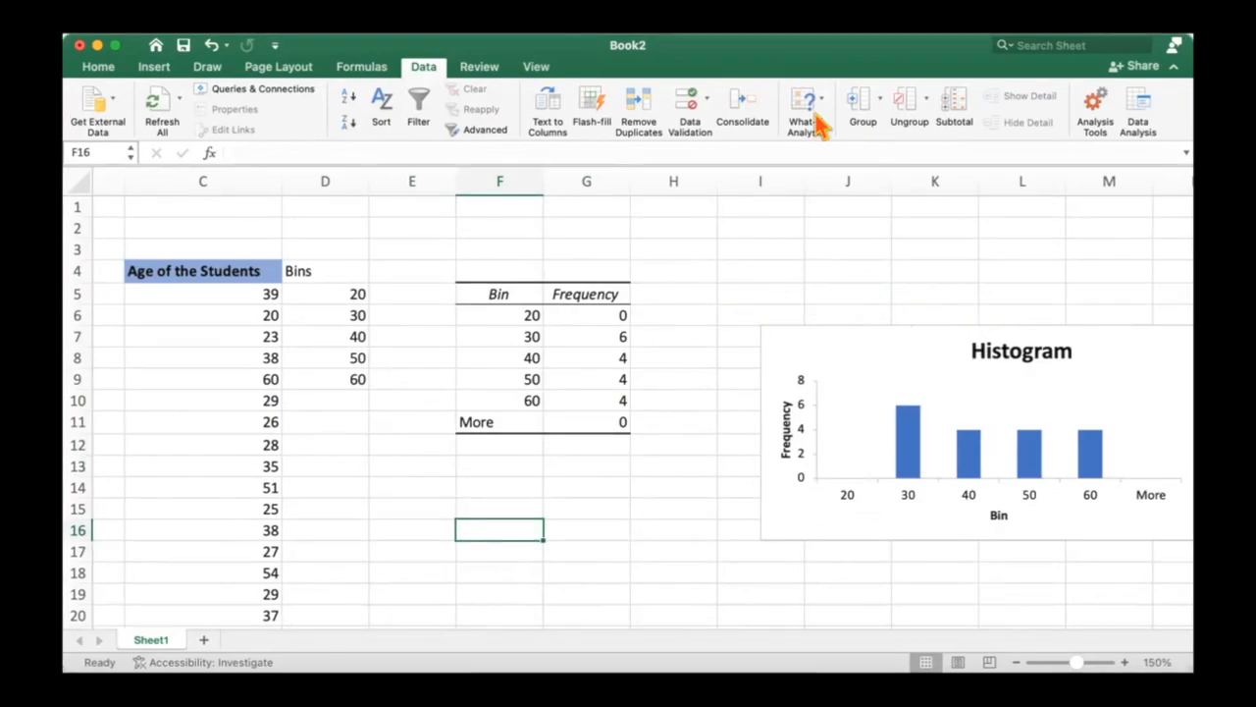
pyautogui.click(588, 271)
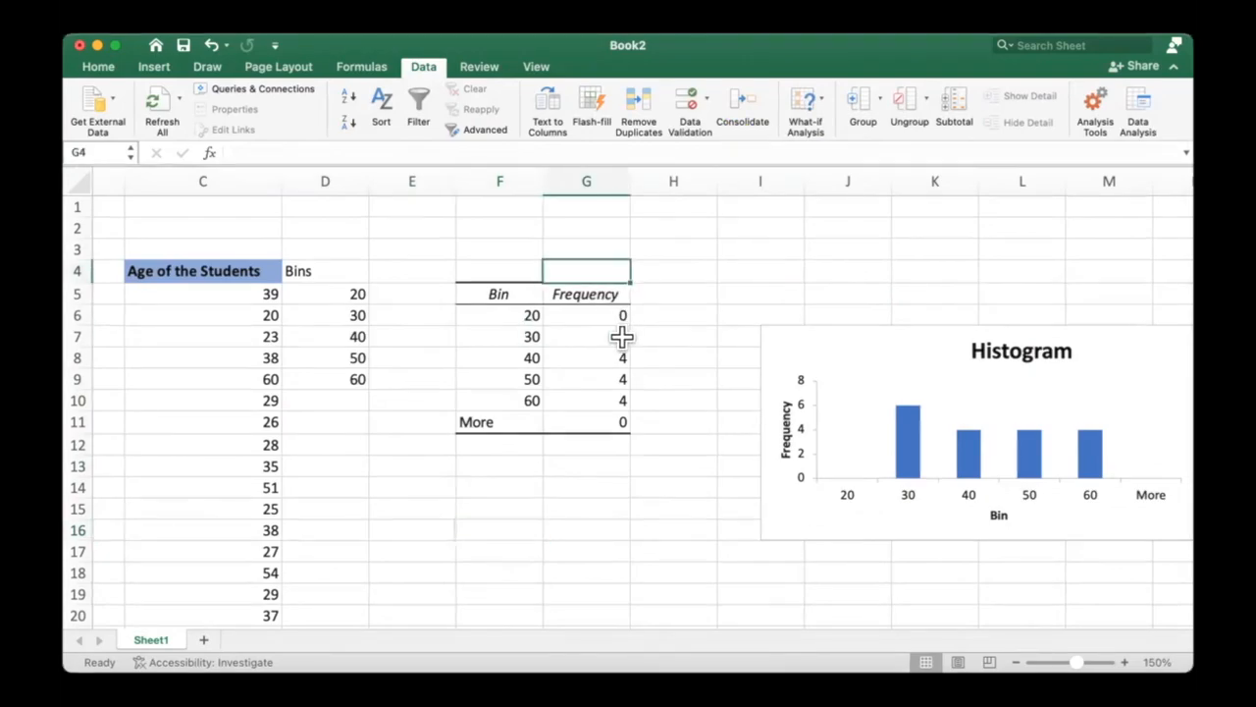
pyautogui.press('super+a')
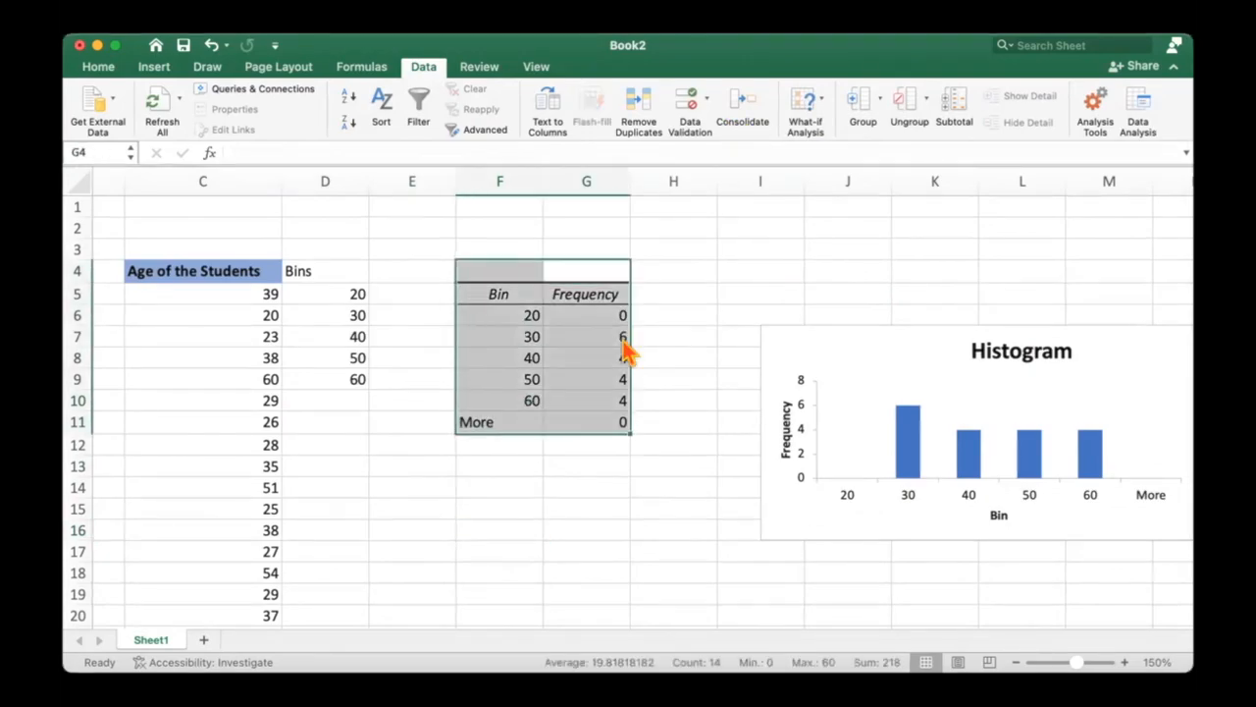
pyautogui.click(678, 482)
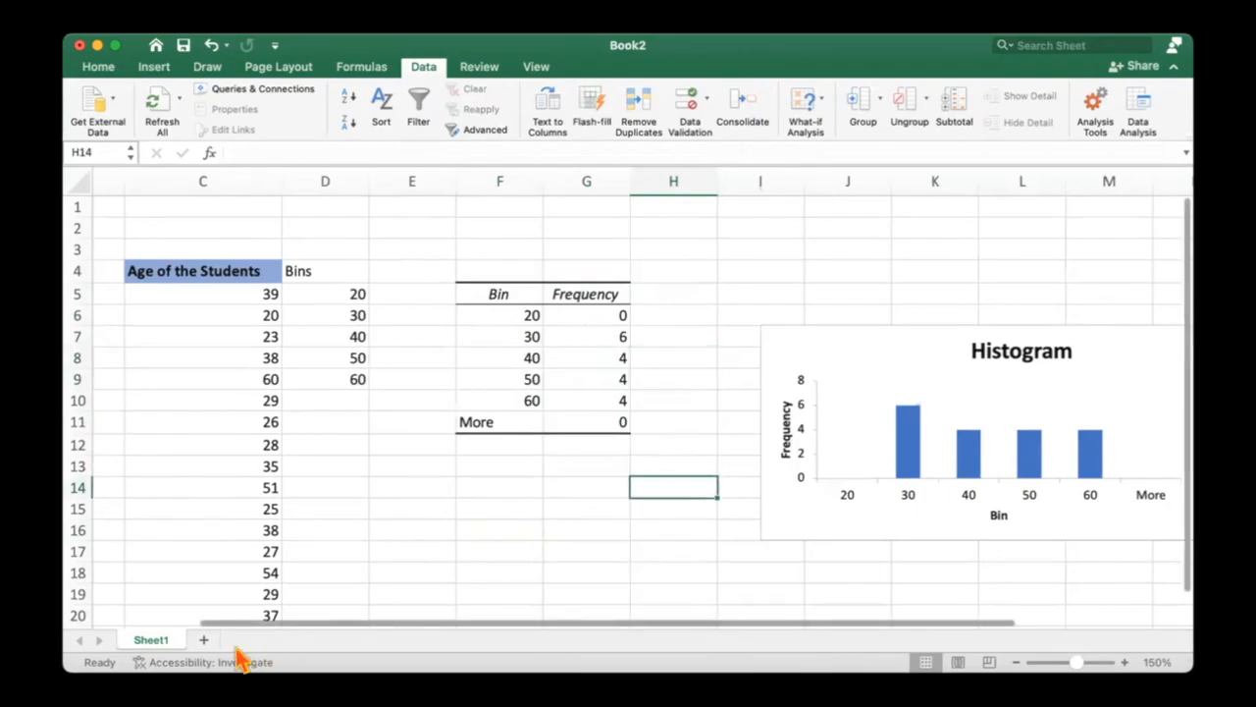
# Step: Add a new blank worksheet and permanently delete Sheet1 with its ages and histogram
pyautogui.click(203, 641)
pyautogui.rightClick(150, 638)
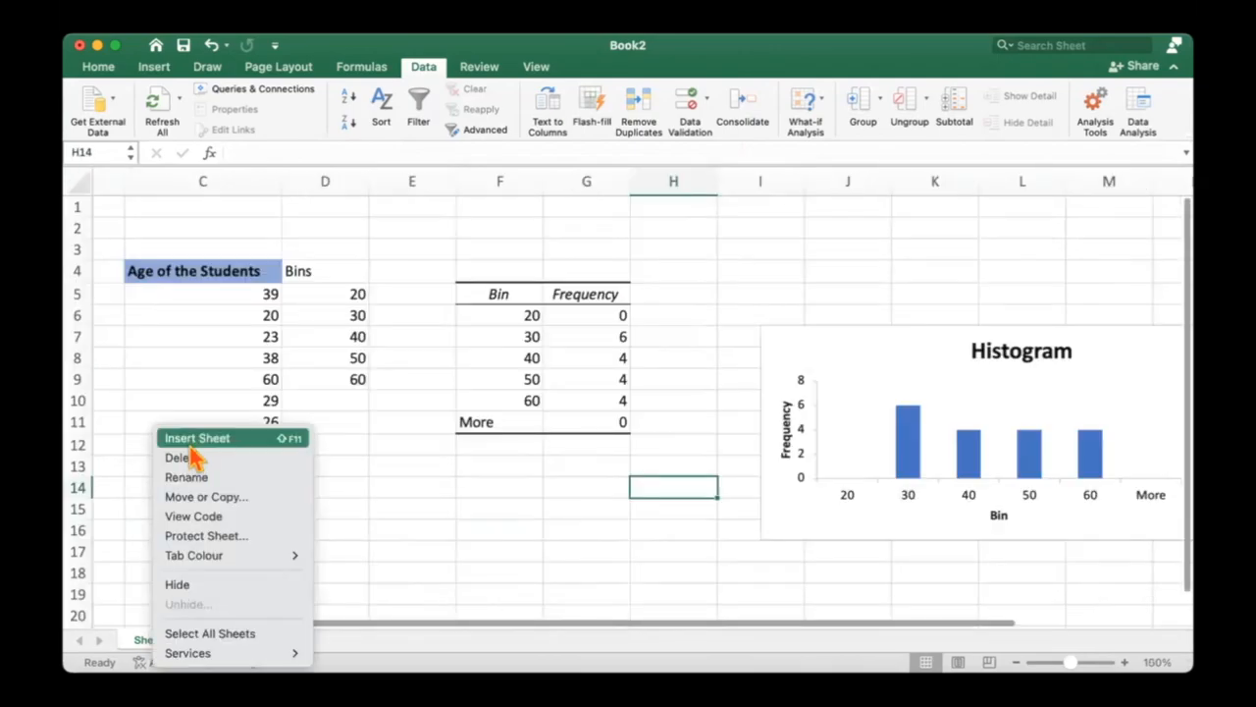
pyautogui.click(187, 454)
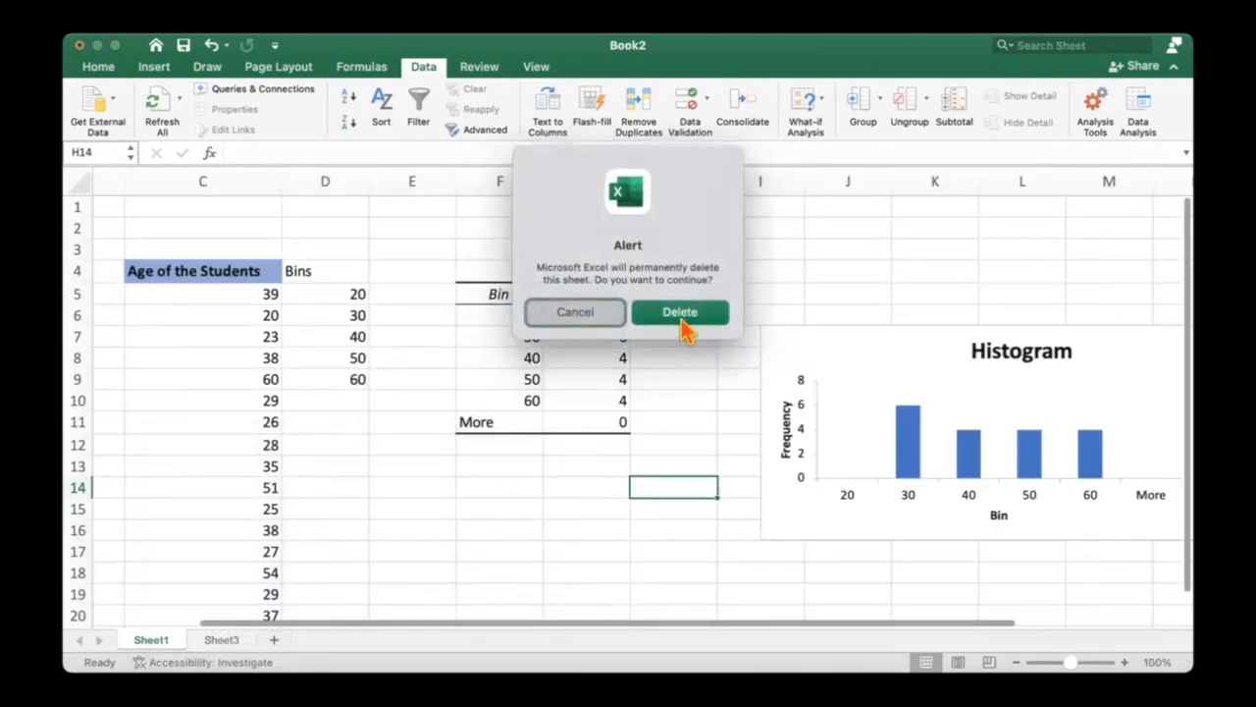
pyautogui.click(683, 325)
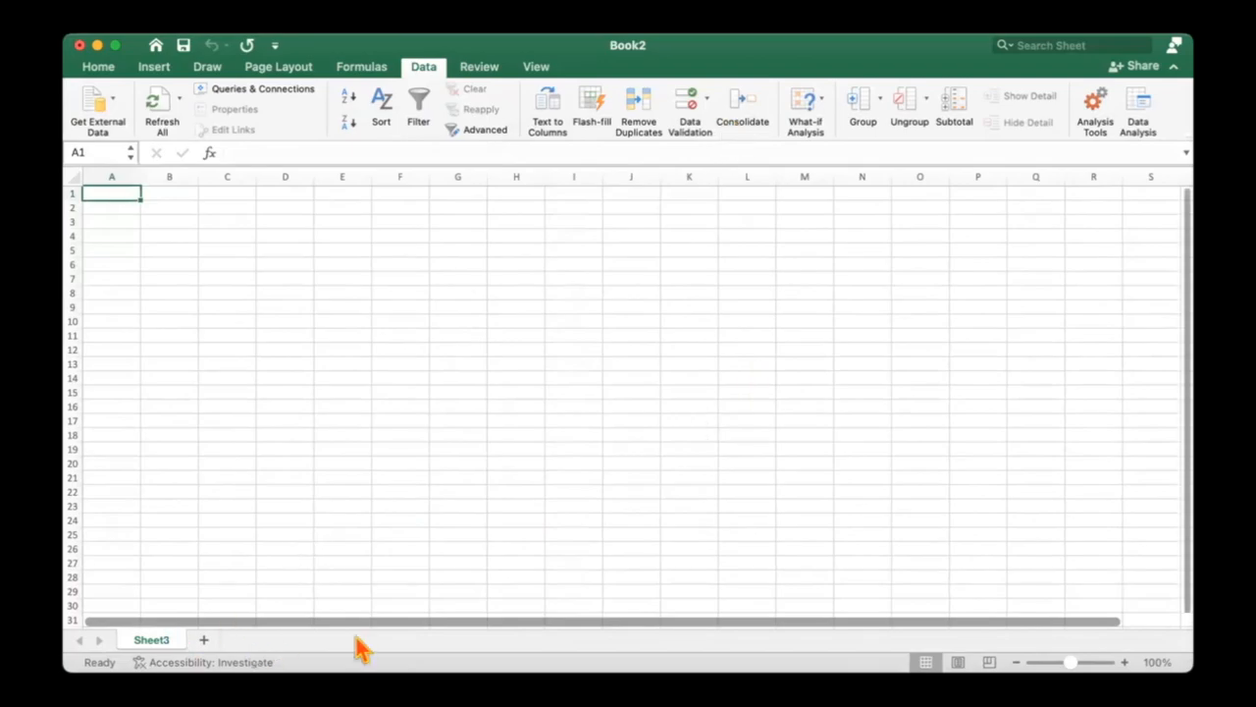
pyautogui.click(457, 278)
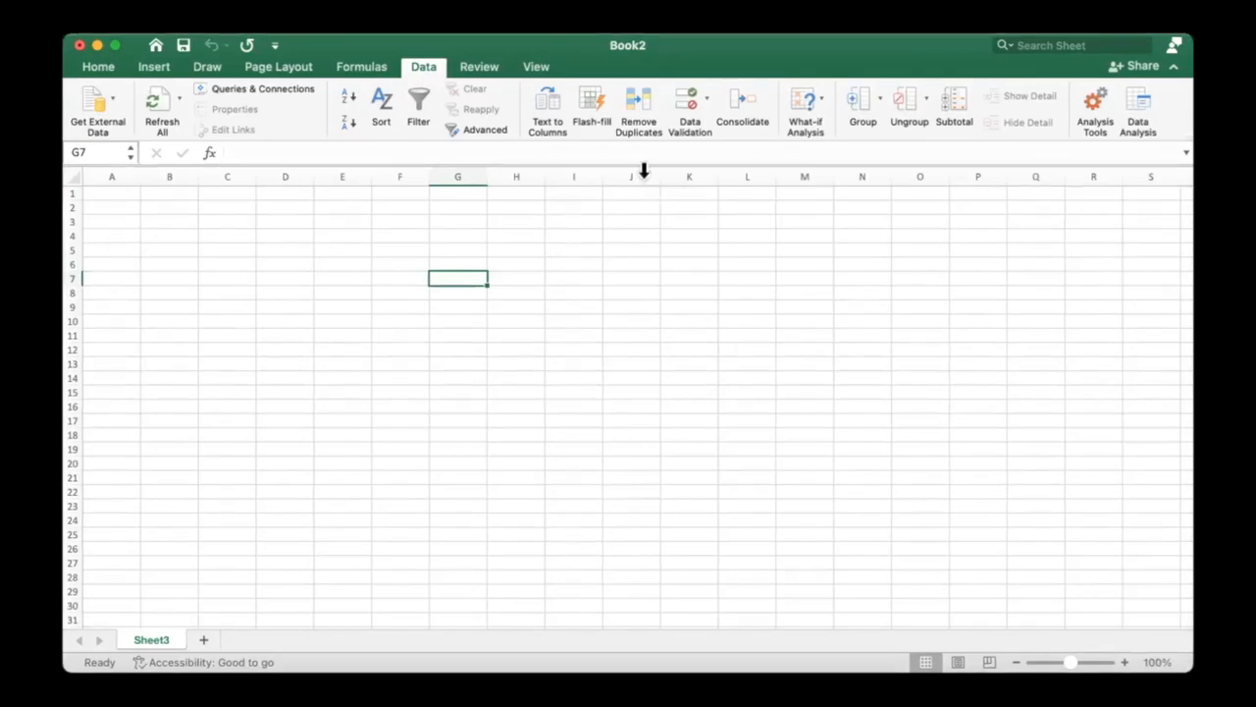
pyautogui.click(245, 249)
pyautogui.click(269, 247)
pyautogui.write('=')
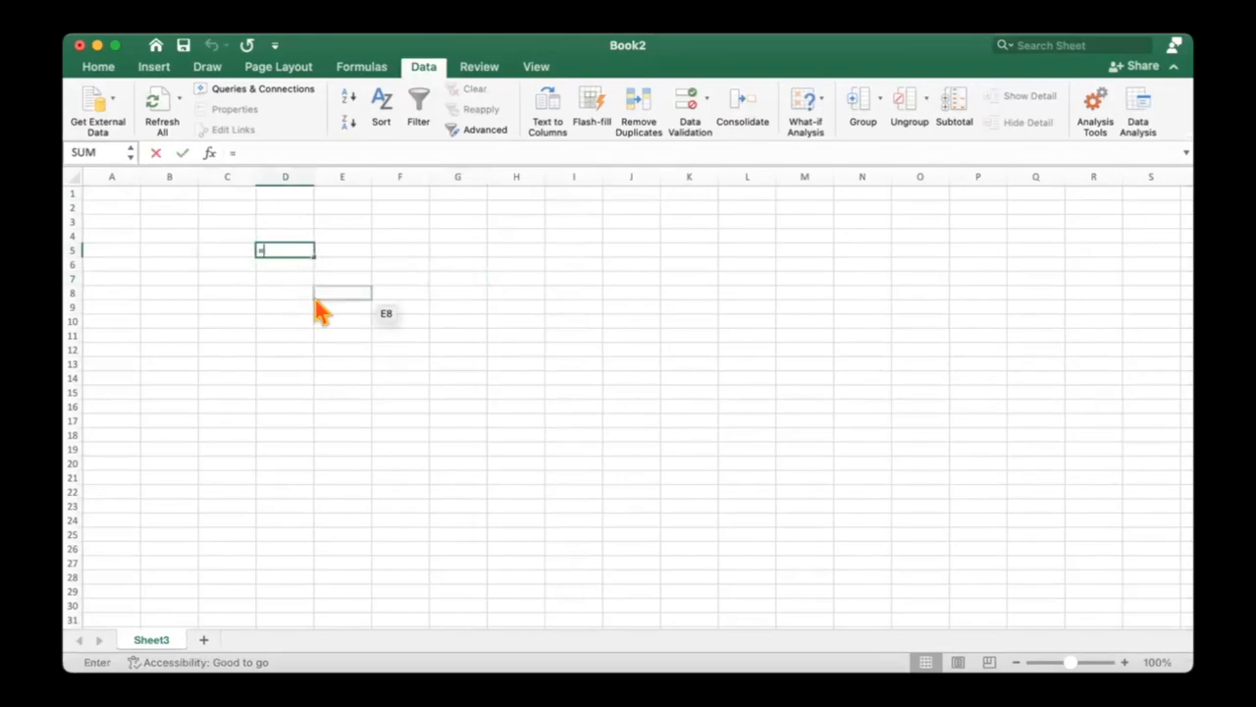
pyautogui.write('ran`')
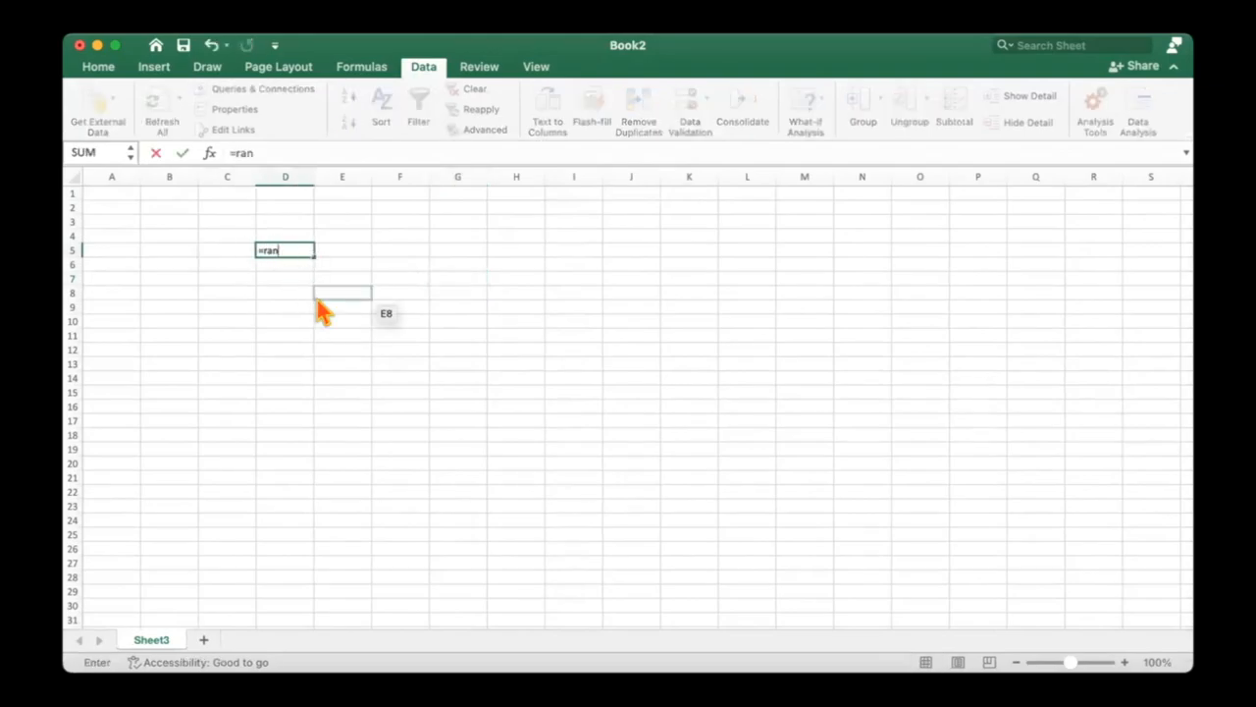
pyautogui.press('Escape')
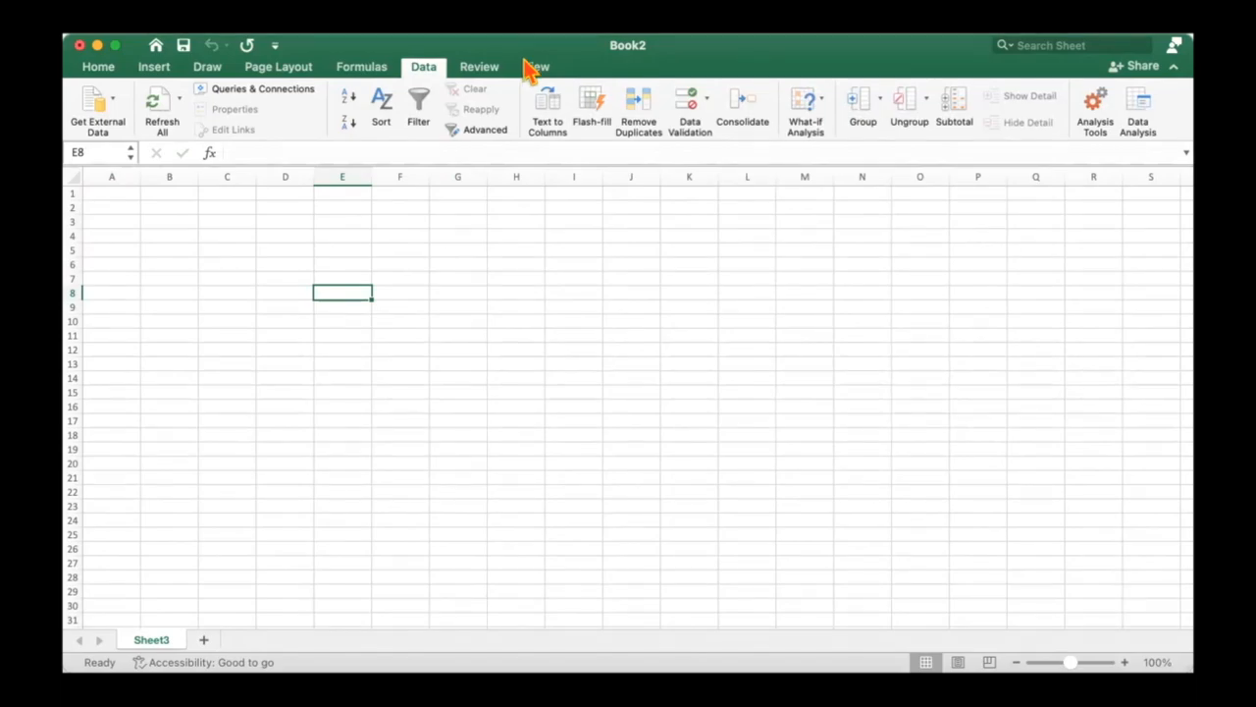
# Step: Enter the formula =RANDBETWEEN(20, 50) in cell E9 to produce a random student age
pyautogui.click(231, 378)
pyautogui.click(351, 304)
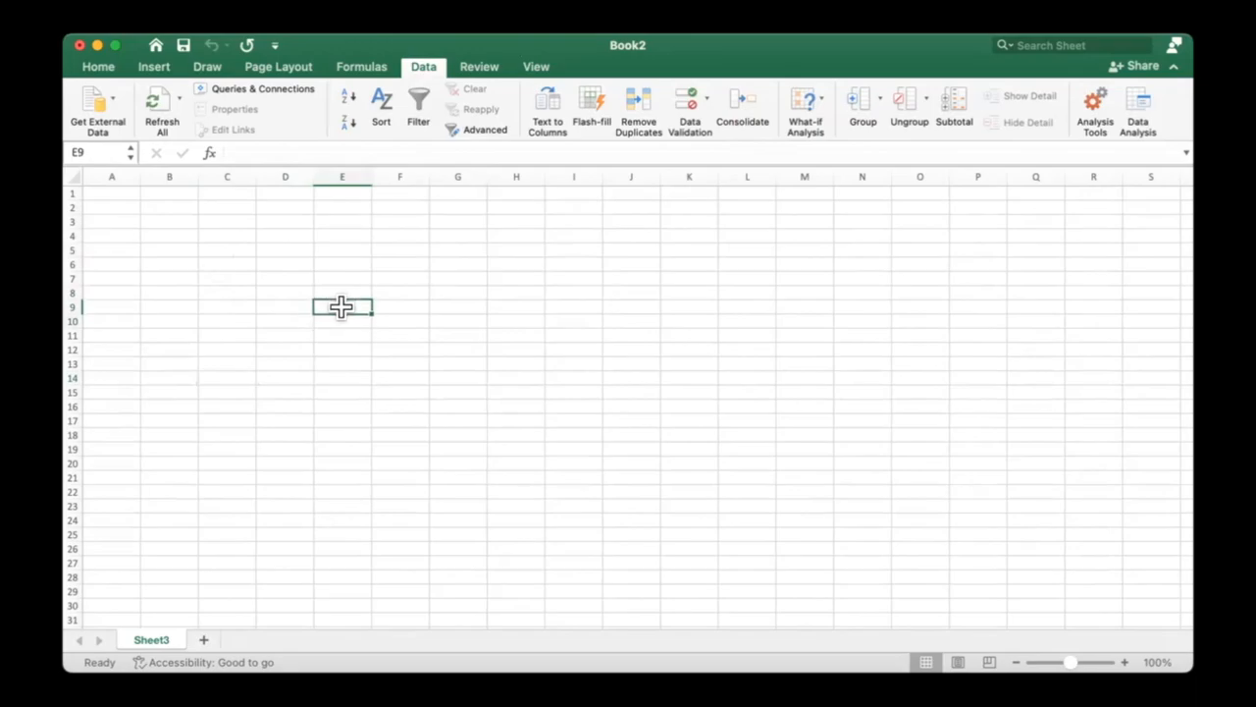
pyautogui.write('=rand')
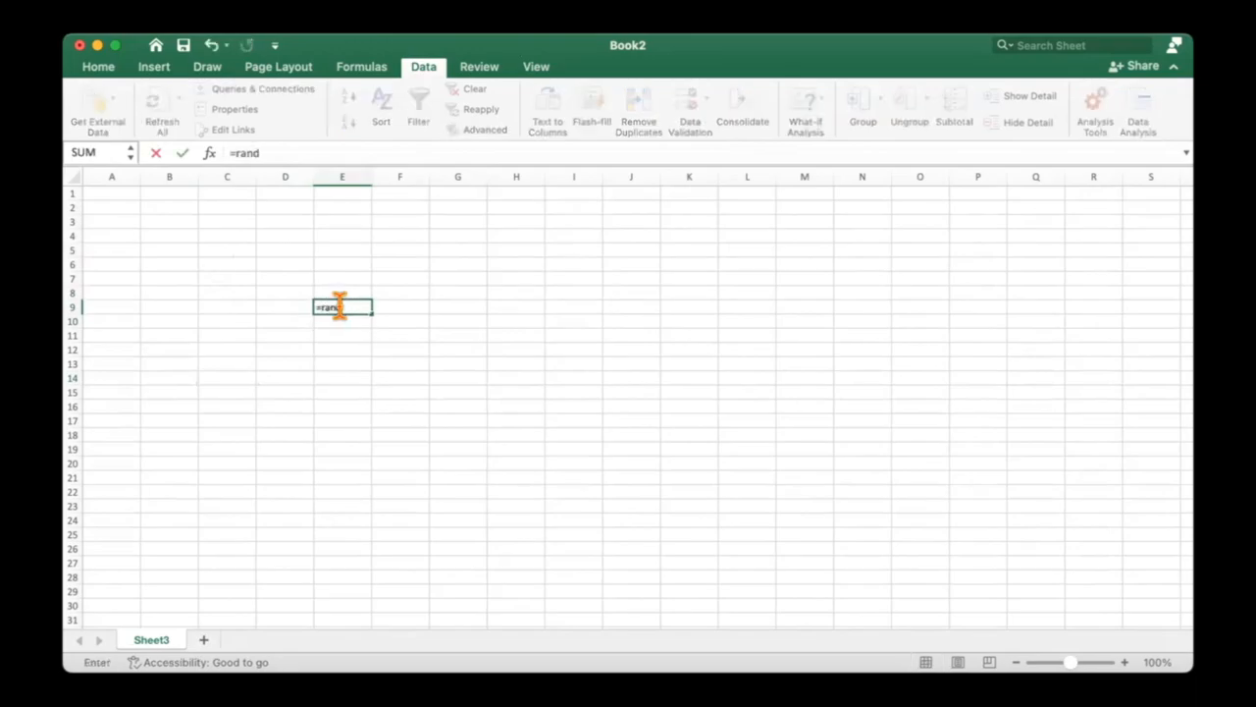
pyautogui.write('b')
pyautogui.press('Tab')
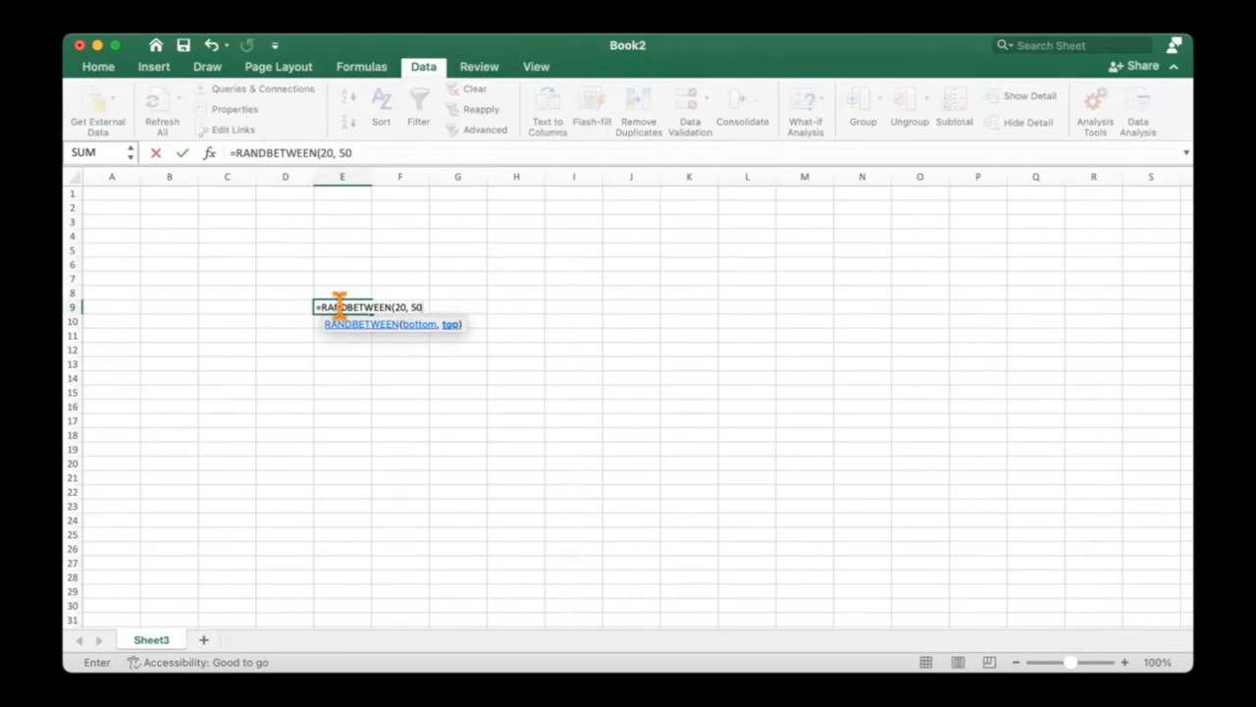
pyautogui.press('Return')
# Step: Fill the RANDBETWEEN formula from E9 down through E21
pyautogui.moveTo(340, 310); pyautogui.dragTo(343, 320)
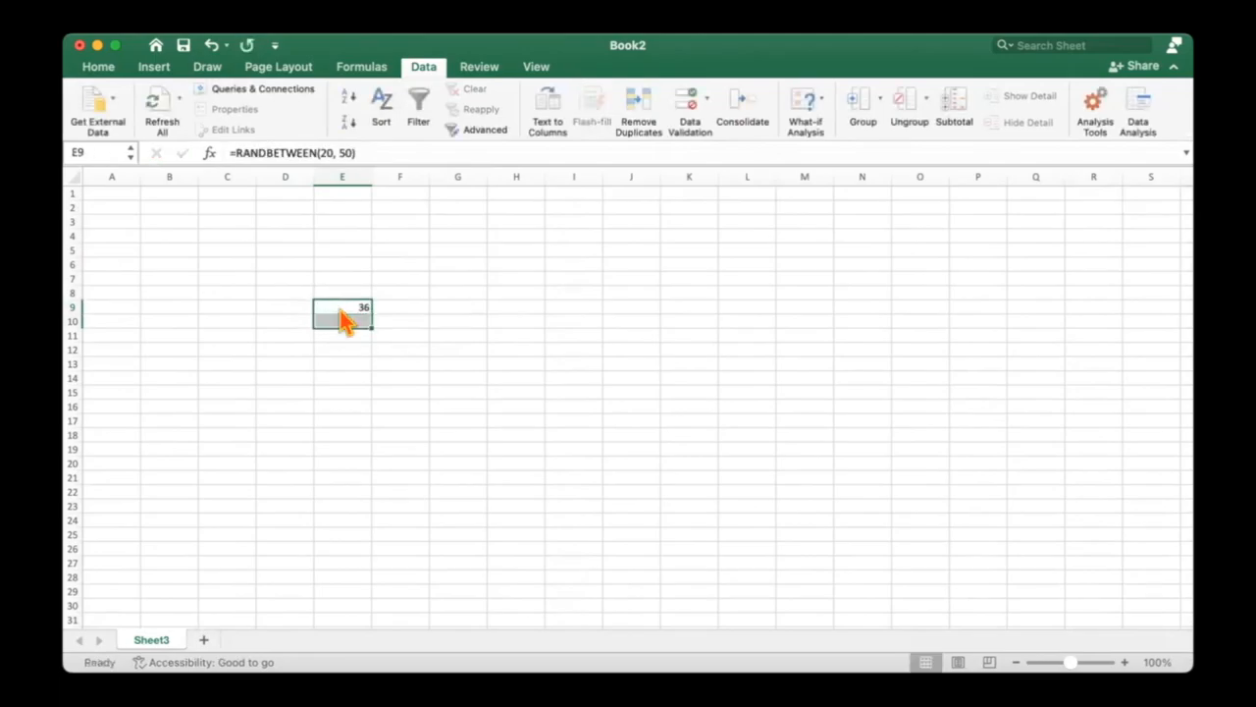
pyautogui.hotkey('shift', 'Down')
pyautogui.hotkey('shift', 'Down')
pyautogui.hotkey('shift', 'Down')
pyautogui.hotkey('shift', 'Down')
pyautogui.hotkey('shift', 'Down')
pyautogui.hotkey('shift', 'Down')
pyautogui.press('Right')
pyautogui.press('Right')
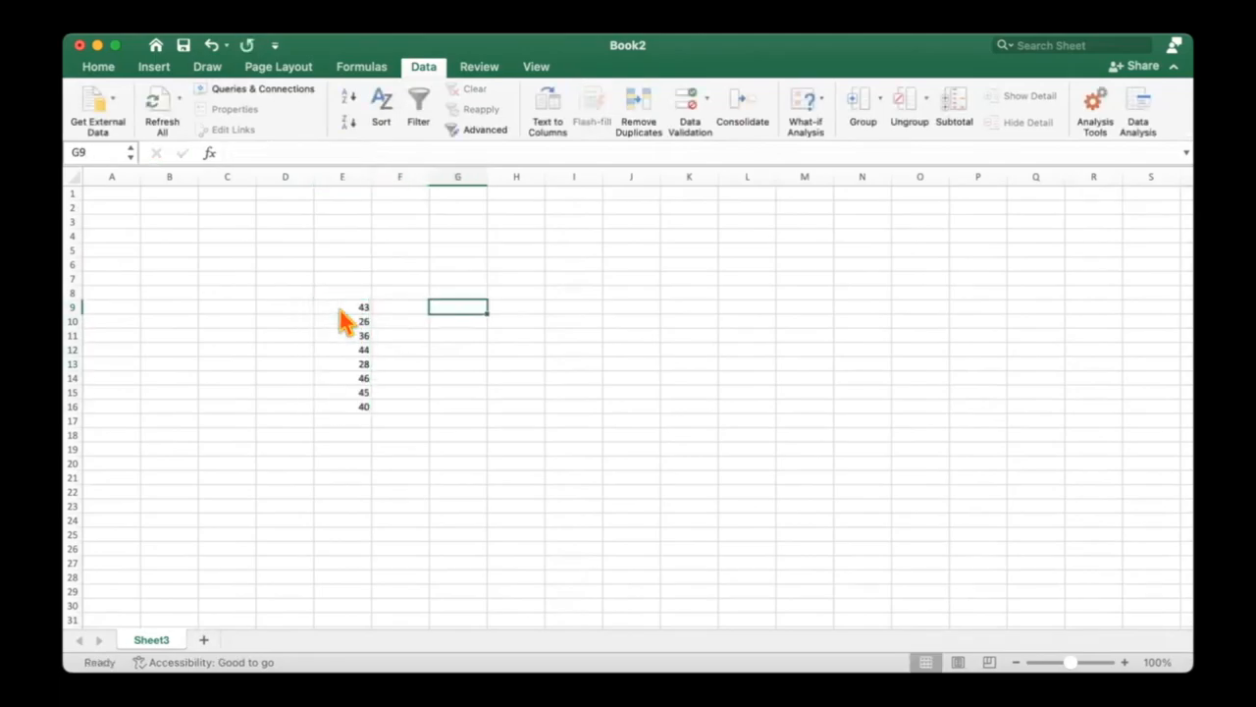
pyautogui.press('Left')
pyautogui.press('Left')
pyautogui.hotkey('shift', 'Down')
pyautogui.hotkey('shift', 'Down')
pyautogui.hotkey('shift', 'Down')
pyautogui.hotkey('shift', 'Down')
pyautogui.hotkey('shift', 'Down')
pyautogui.hotkey('shift', 'Down')
pyautogui.hotkey('shift', 'Down')
pyautogui.hotkey('shift', 'Down')
pyautogui.hotkey('shift', 'Down')
pyautogui.hotkey('shift', 'Down')
pyautogui.hotkey('shift', 'Down')
pyautogui.hotkey('shift', 'Down')
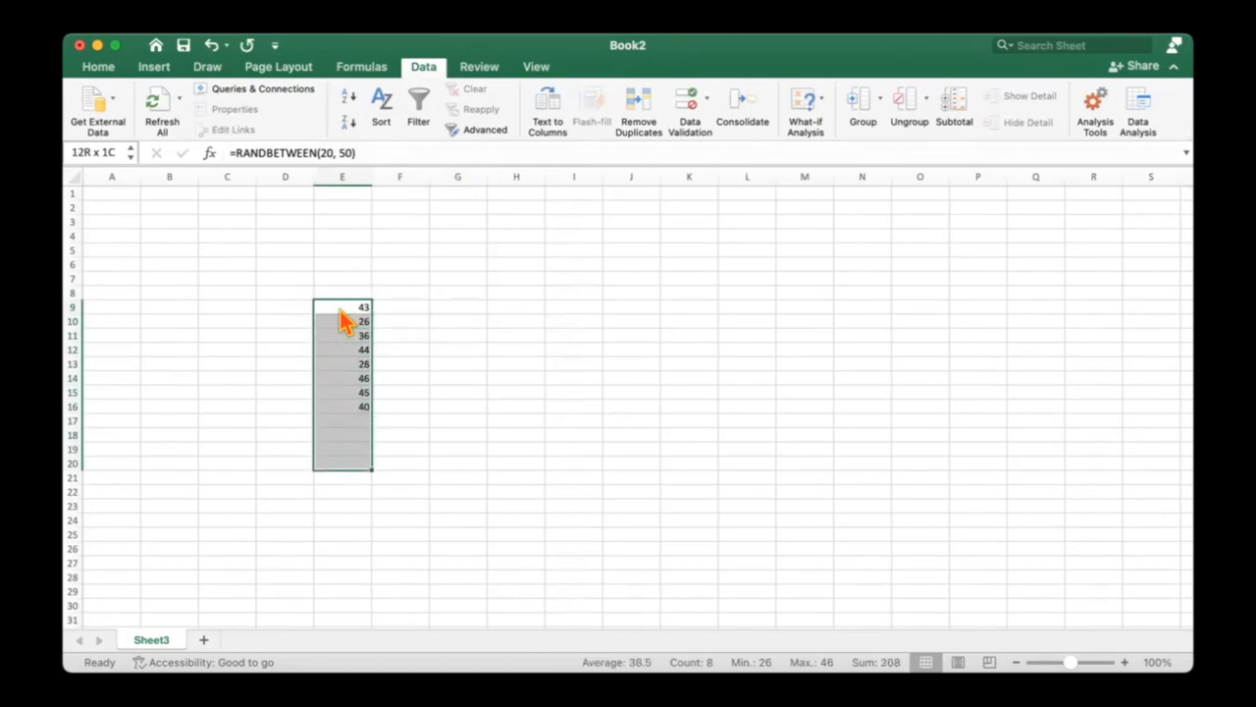
pyautogui.hotkey('ctrl', 'd')
pyautogui.press('Right')
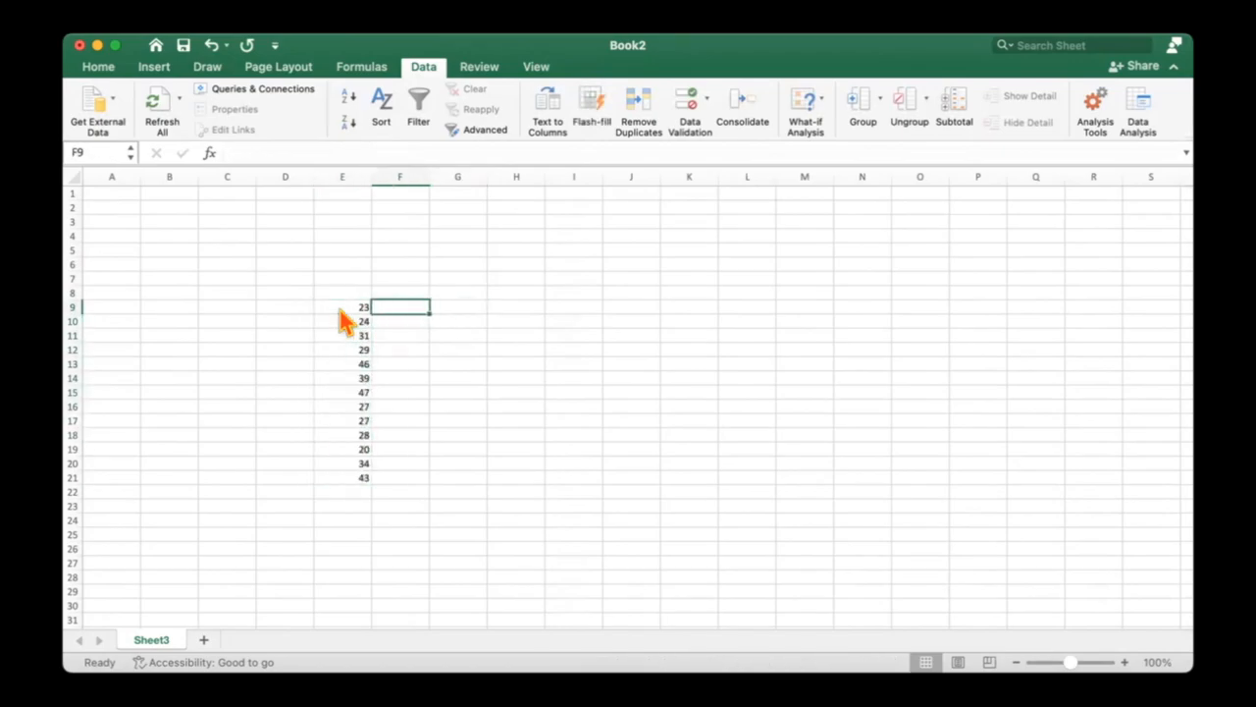
# Step: Add the header "students" in E8 above the ages and "bins" in F8 beside it
pyautogui.press('Up')
pyautogui.press('Left')
pyautogui.write('s')
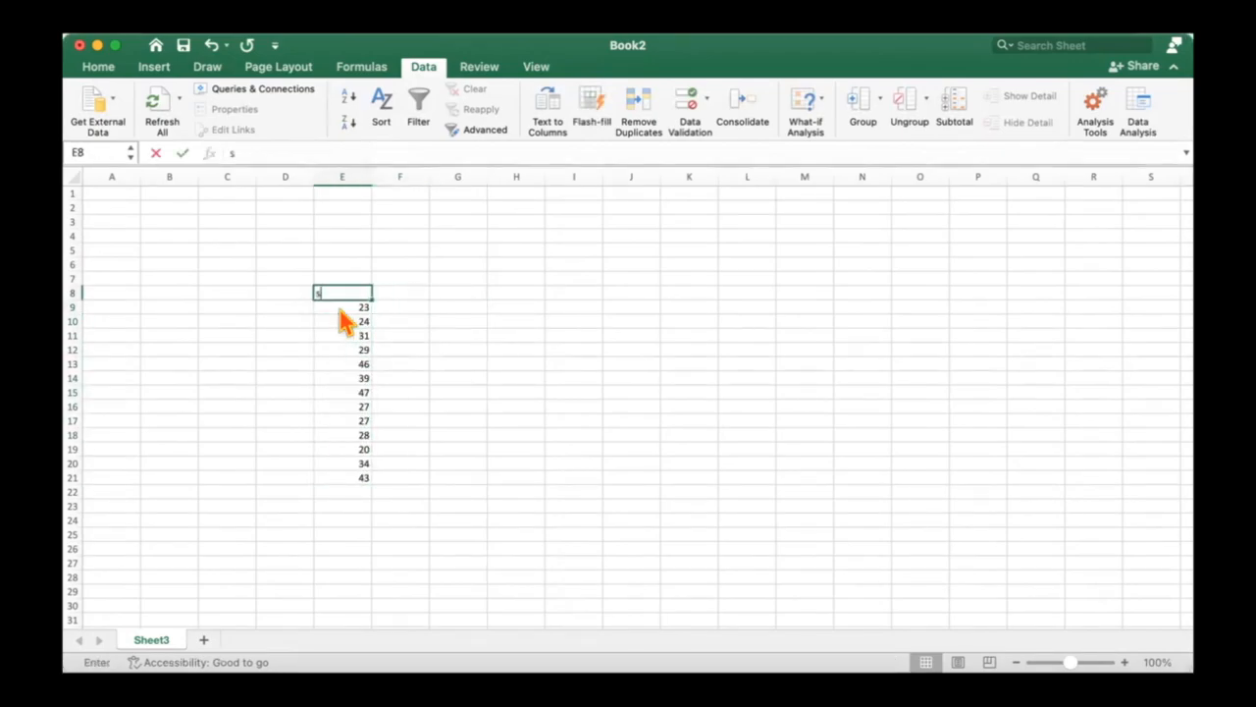
pyautogui.write('tudents')
pyautogui.press('Tab')
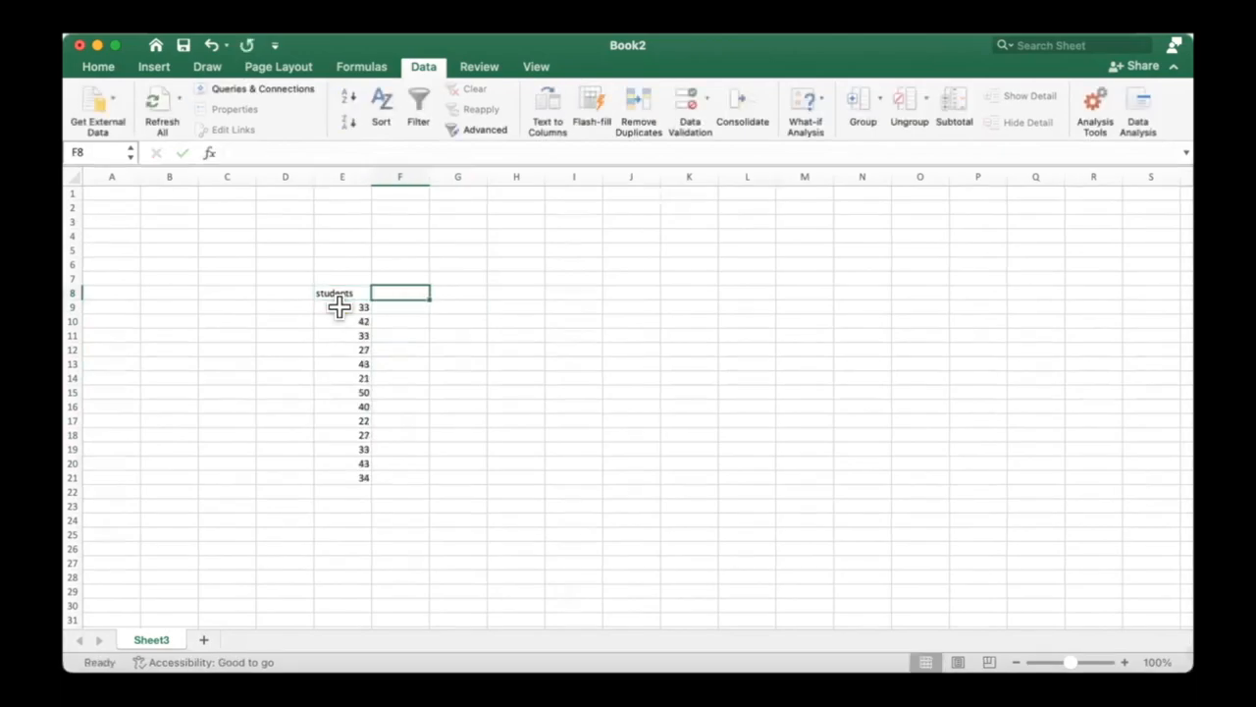
pyautogui.write('bins')
# Step: Enter the bin limits 20, 30, 40, 50 and 60 in cells F9 to F13
pyautogui.click(339, 307)
pyautogui.press('Right')
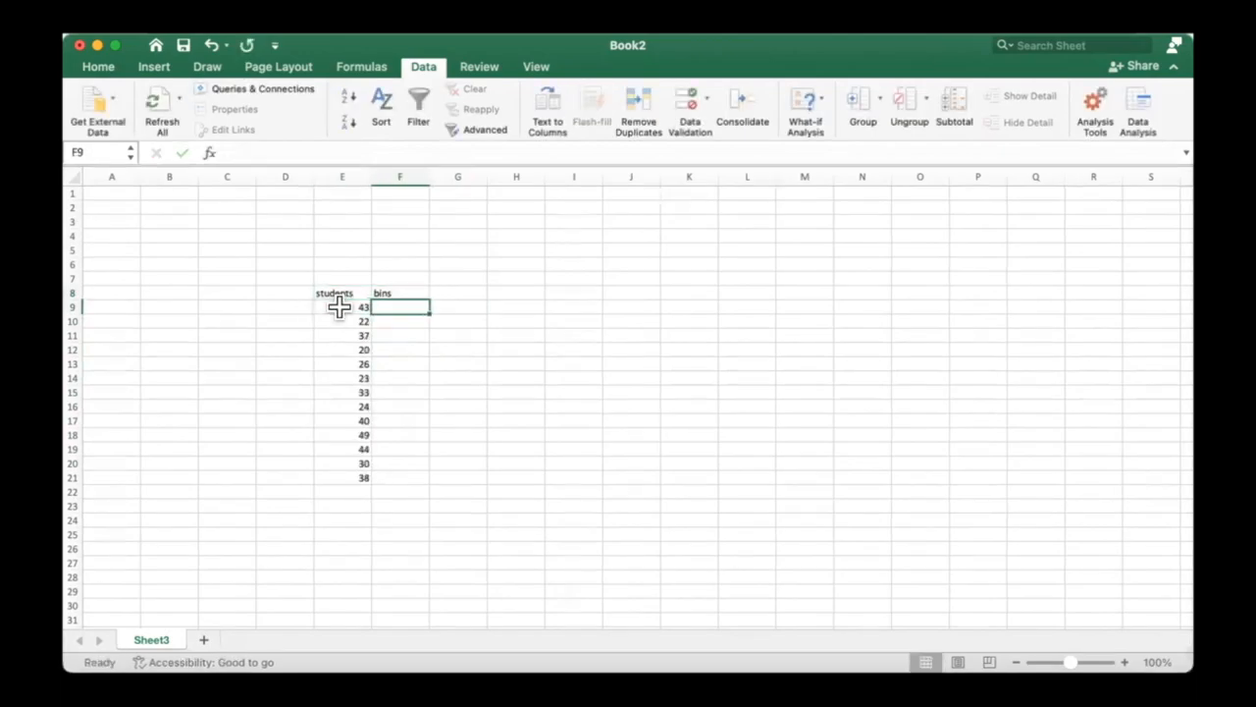
pyautogui.write('20')
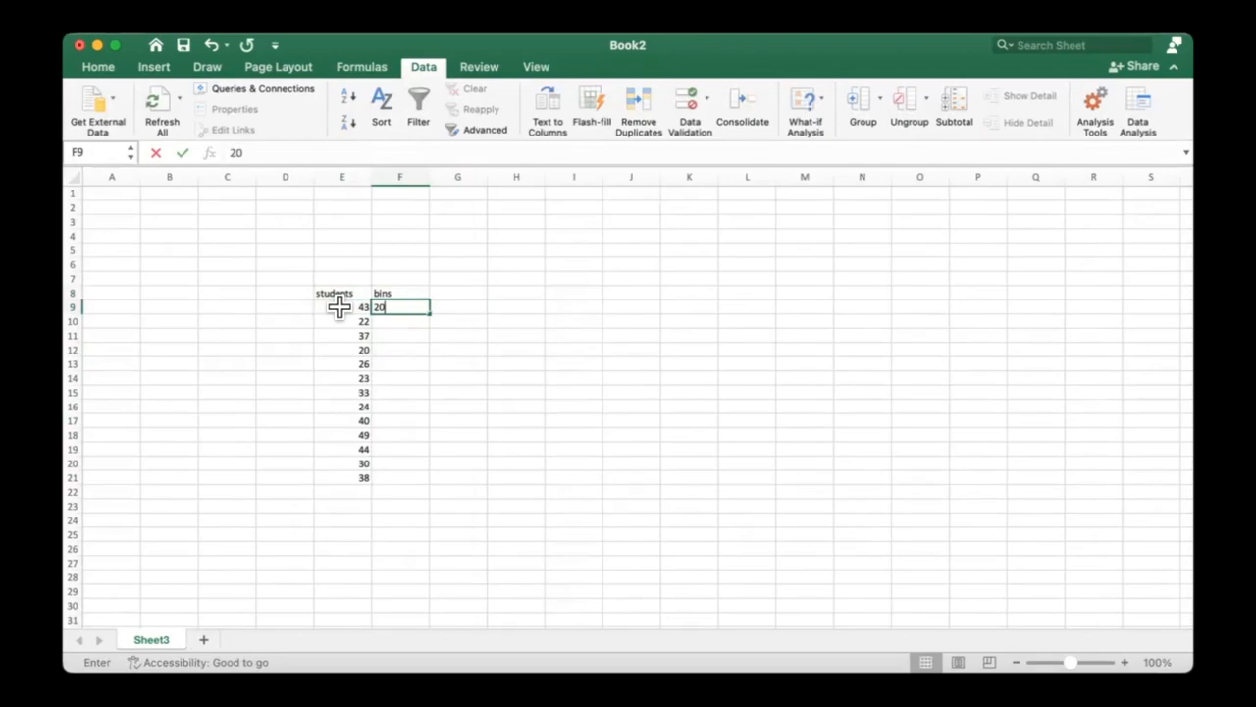
pyautogui.press('Return')
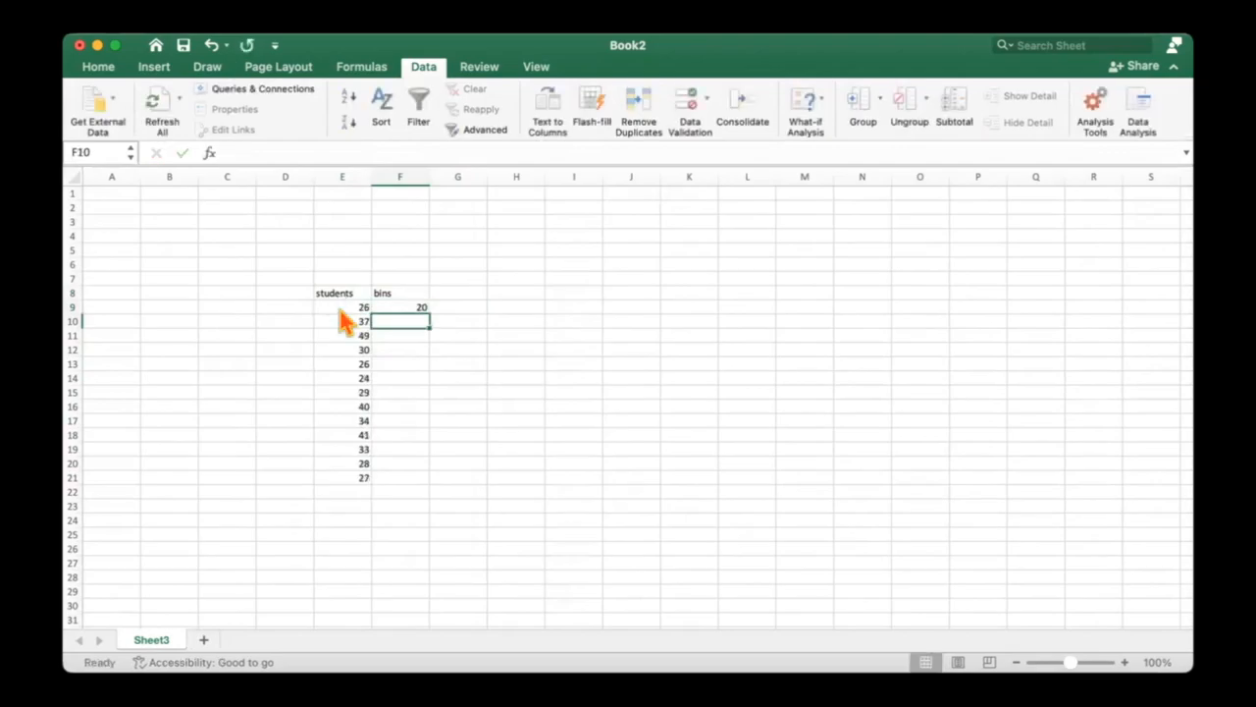
pyautogui.write('30')
pyautogui.press('Return')
pyautogui.write('40')
pyautogui.press('Return')
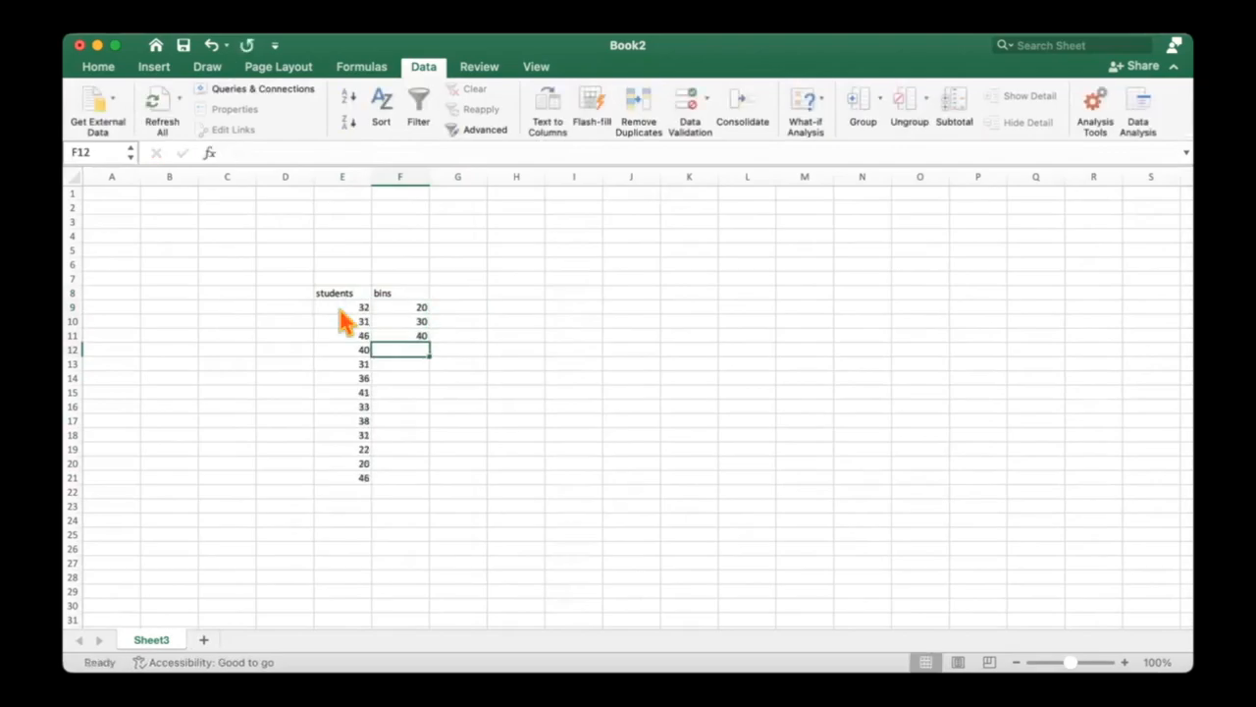
pyautogui.write('50')
pyautogui.press('Return')
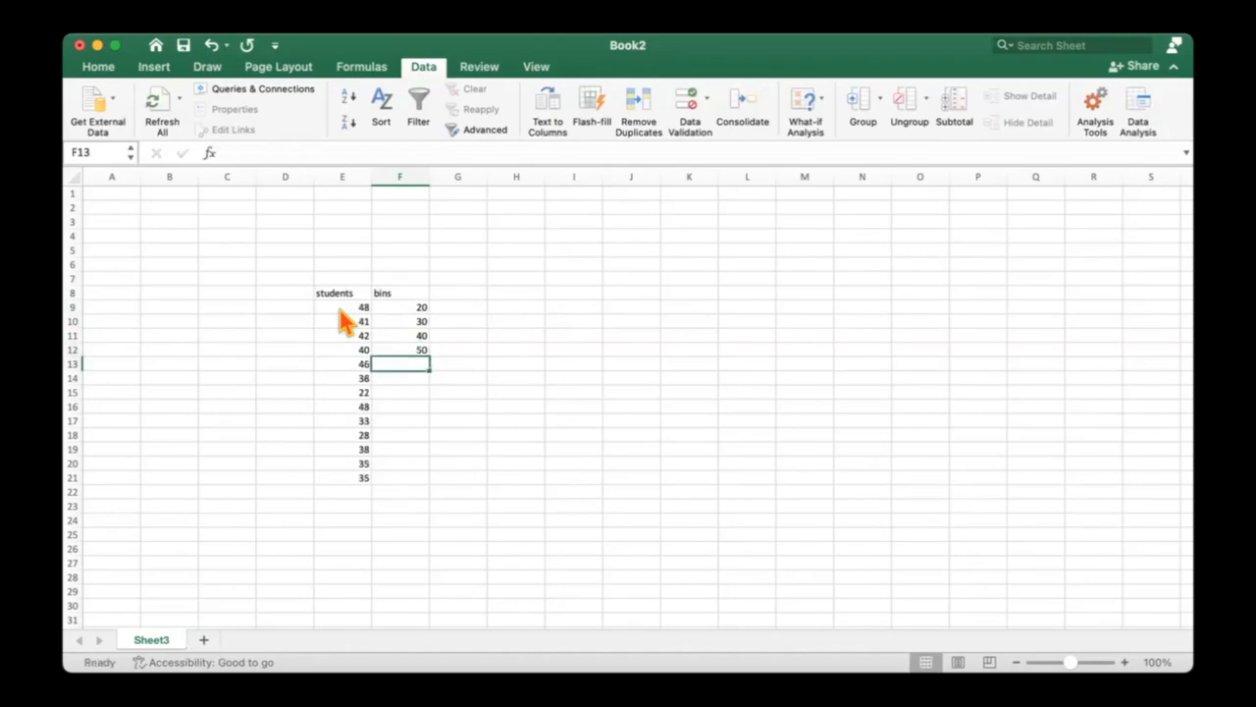
pyautogui.write('60')
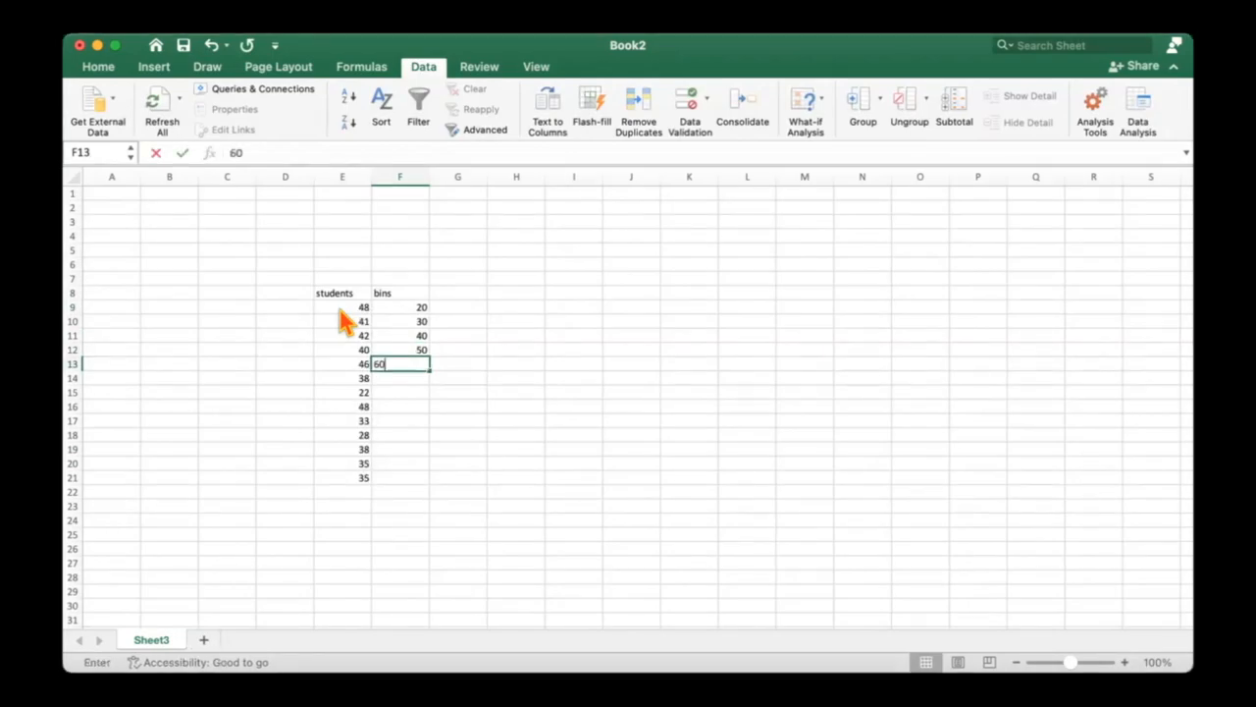
pyautogui.press('Return')
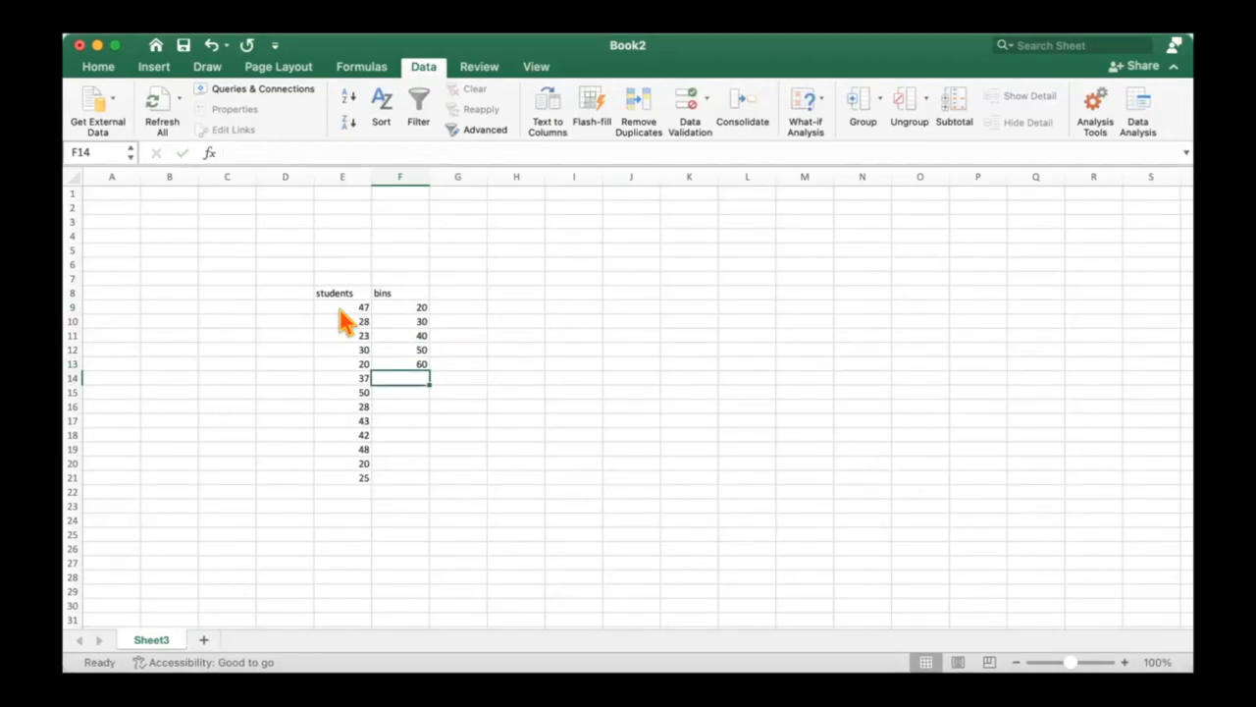
# Step: Start a Histogram data analysis with E9:E21 as the input range and F9:F13 as the bin range
pyautogui.click(500, 321)
pyautogui.click(412, 335)
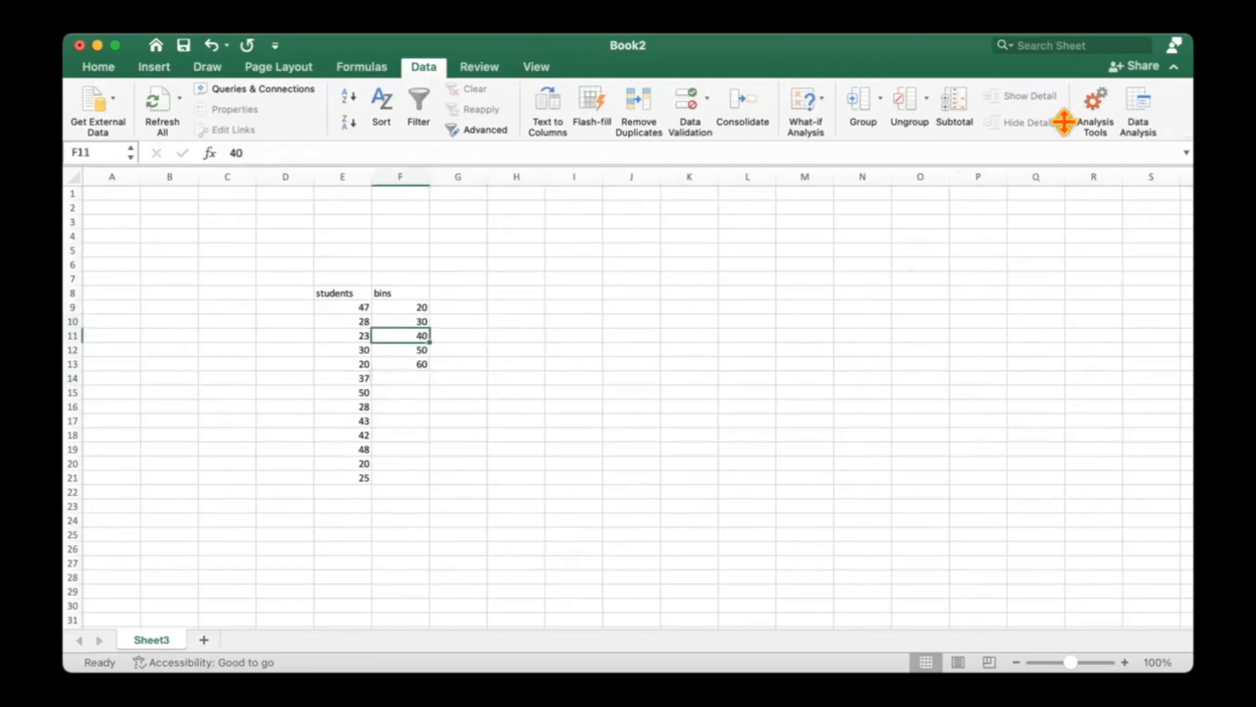
pyautogui.click(1137, 115)
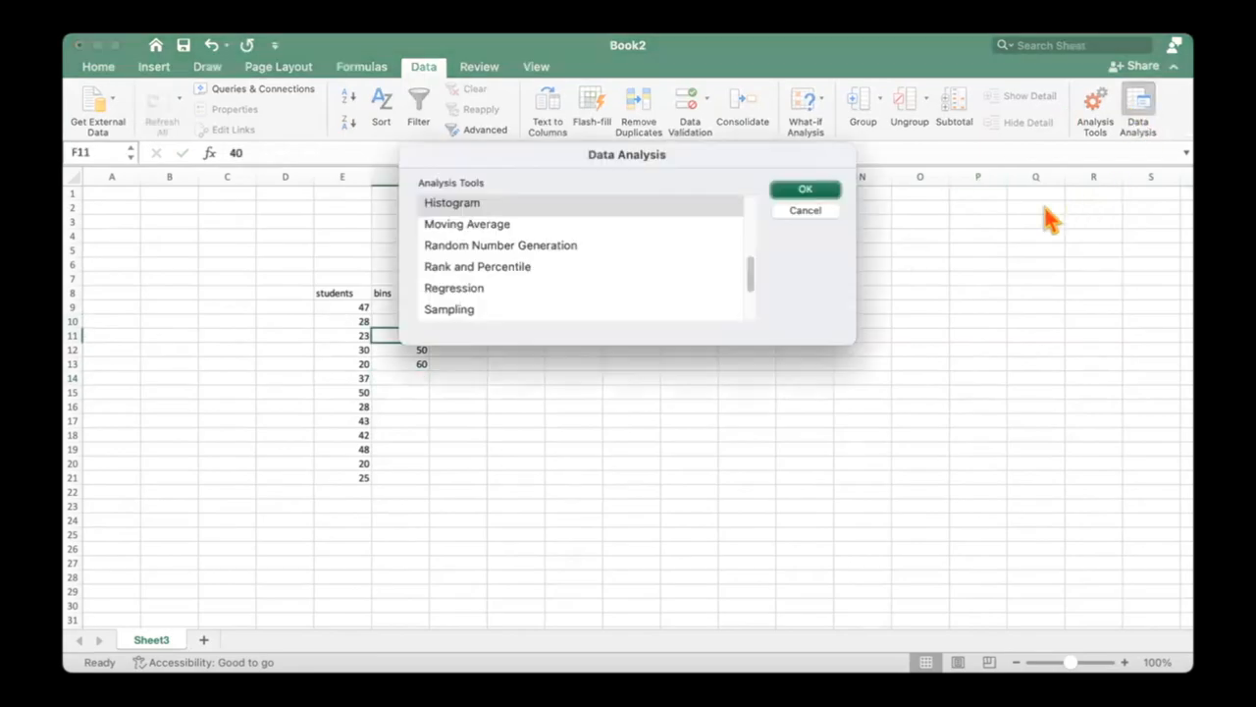
pyautogui.click(671, 203)
pyautogui.doubleClick(670, 203)
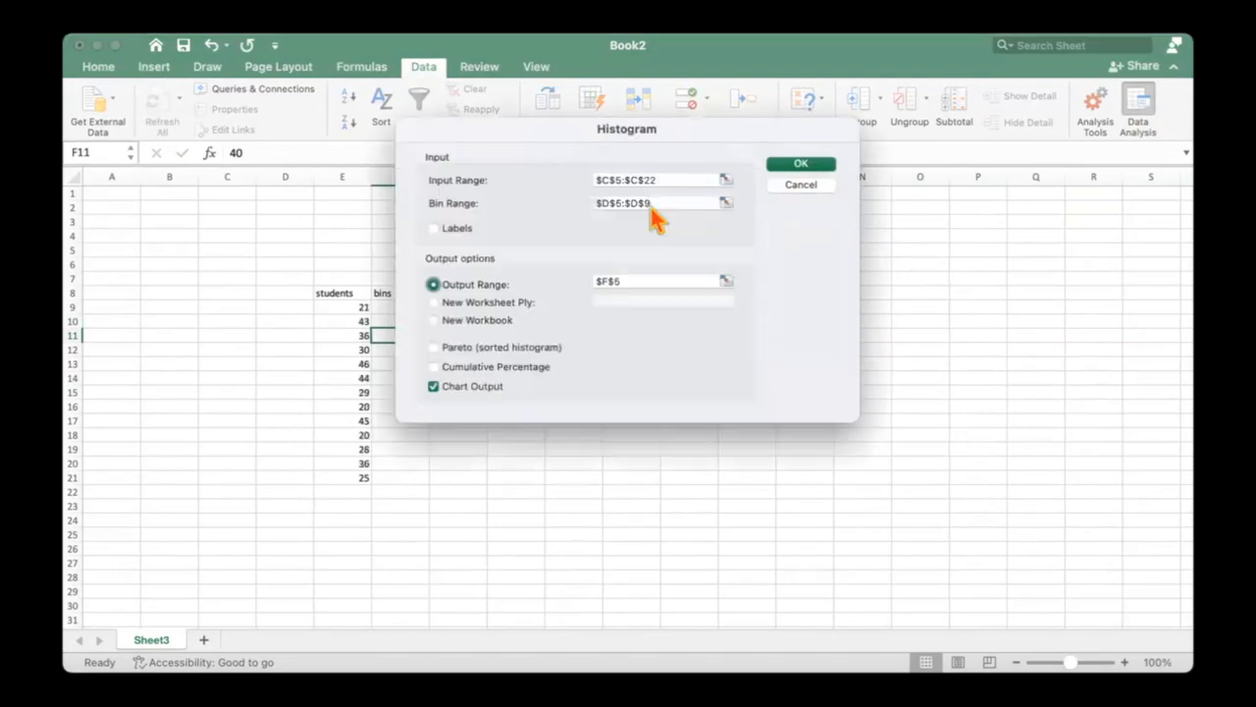
pyautogui.click(723, 179)
pyautogui.moveTo(349, 307); pyautogui.dragTo(337, 482)
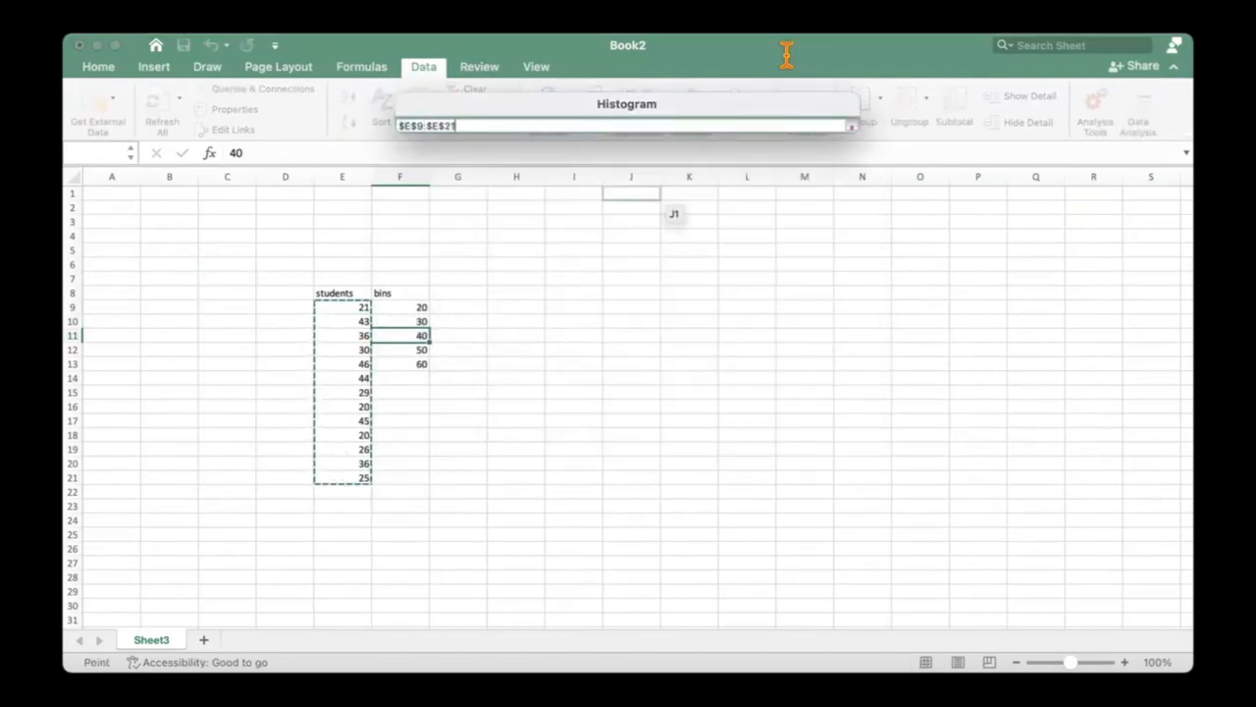
pyautogui.click(852, 125)
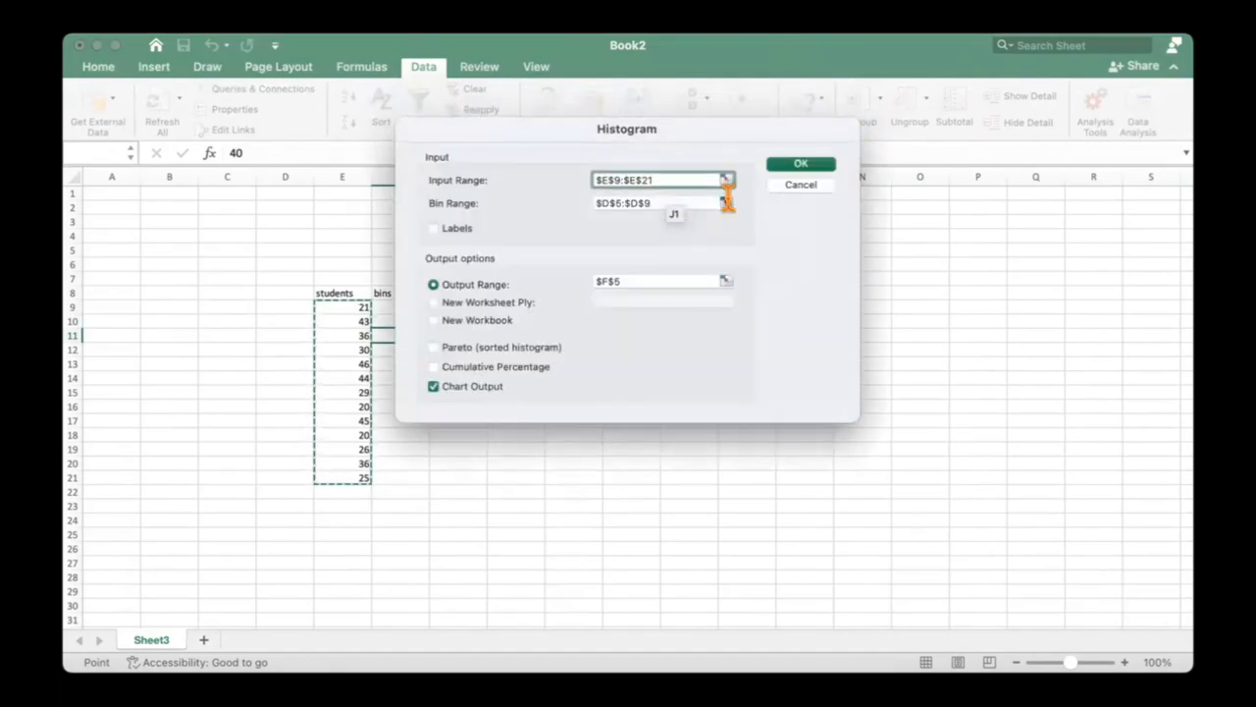
pyautogui.click(727, 202)
pyautogui.moveTo(400, 307); pyautogui.dragTo(406, 365)
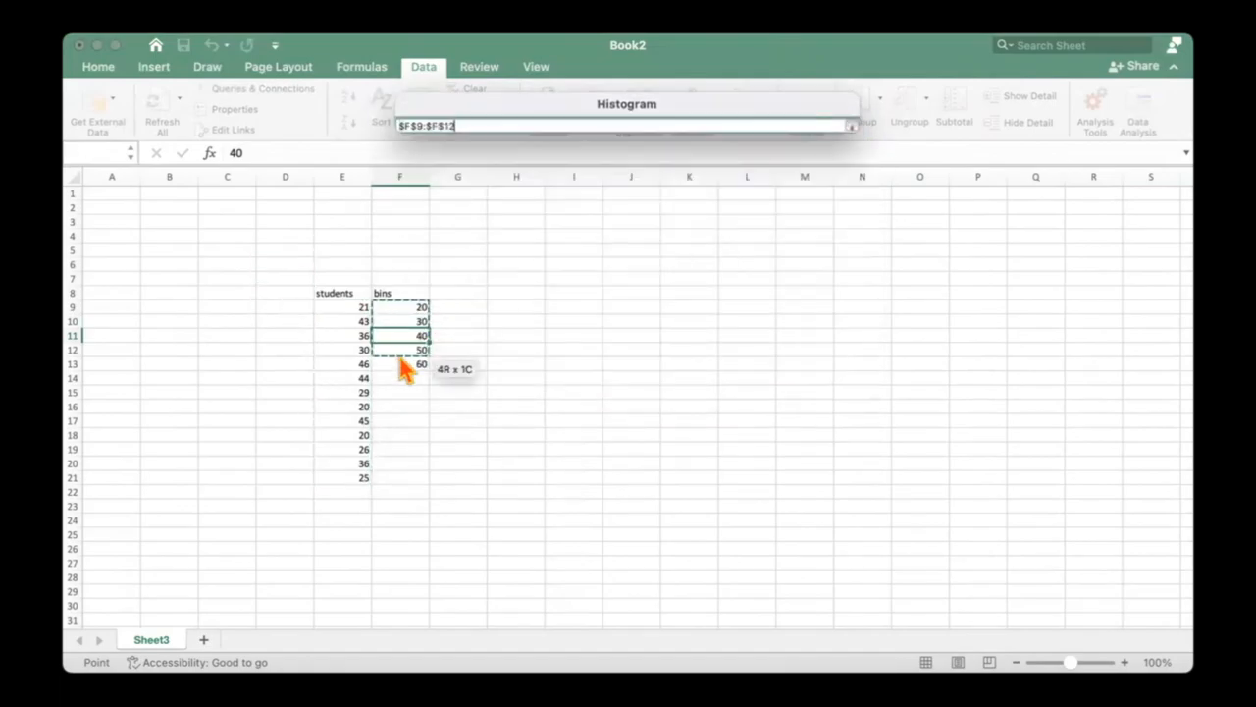
pyautogui.click(856, 124)
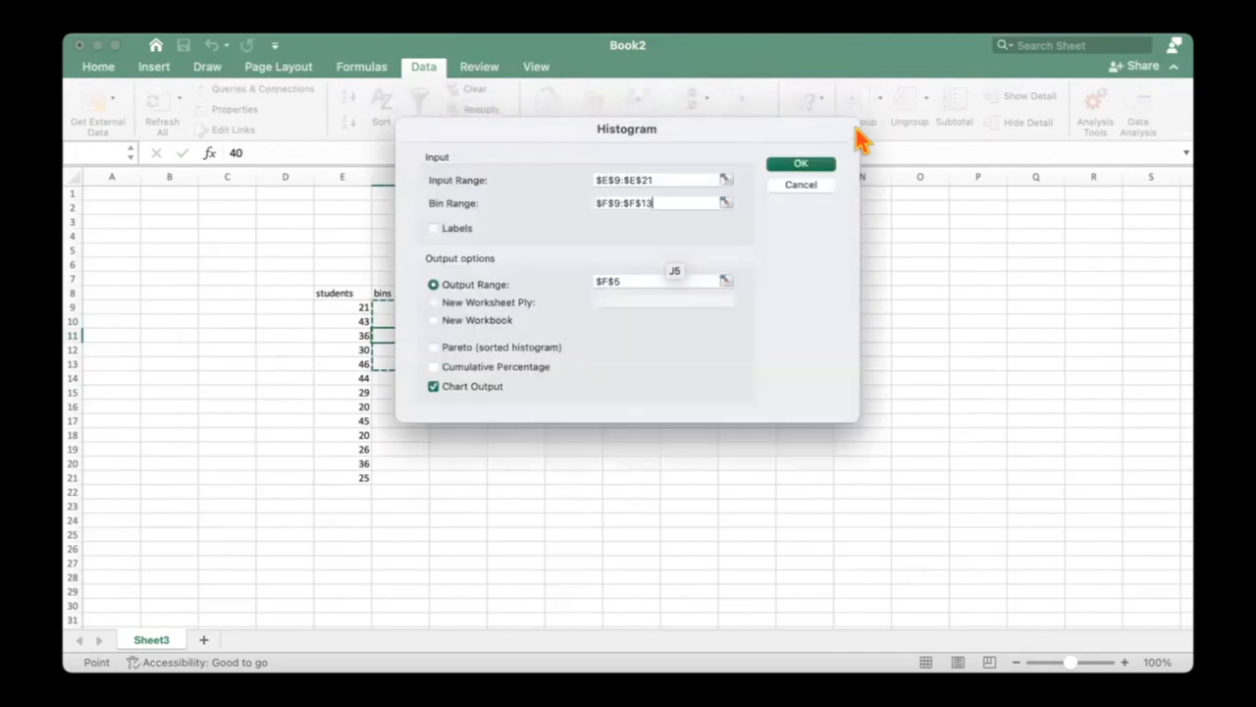
# Step: Set the histogram's output range to I8 and generate the frequency table with its chart
pyautogui.click(725, 281)
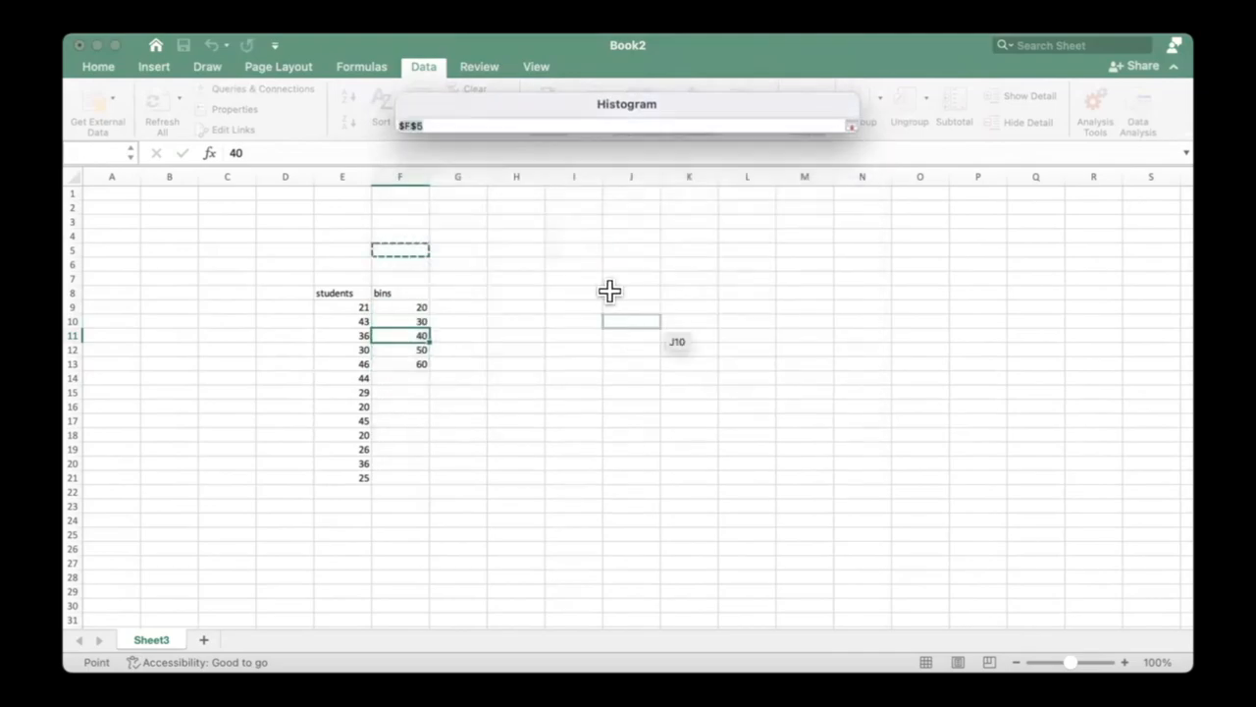
pyautogui.click(569, 295)
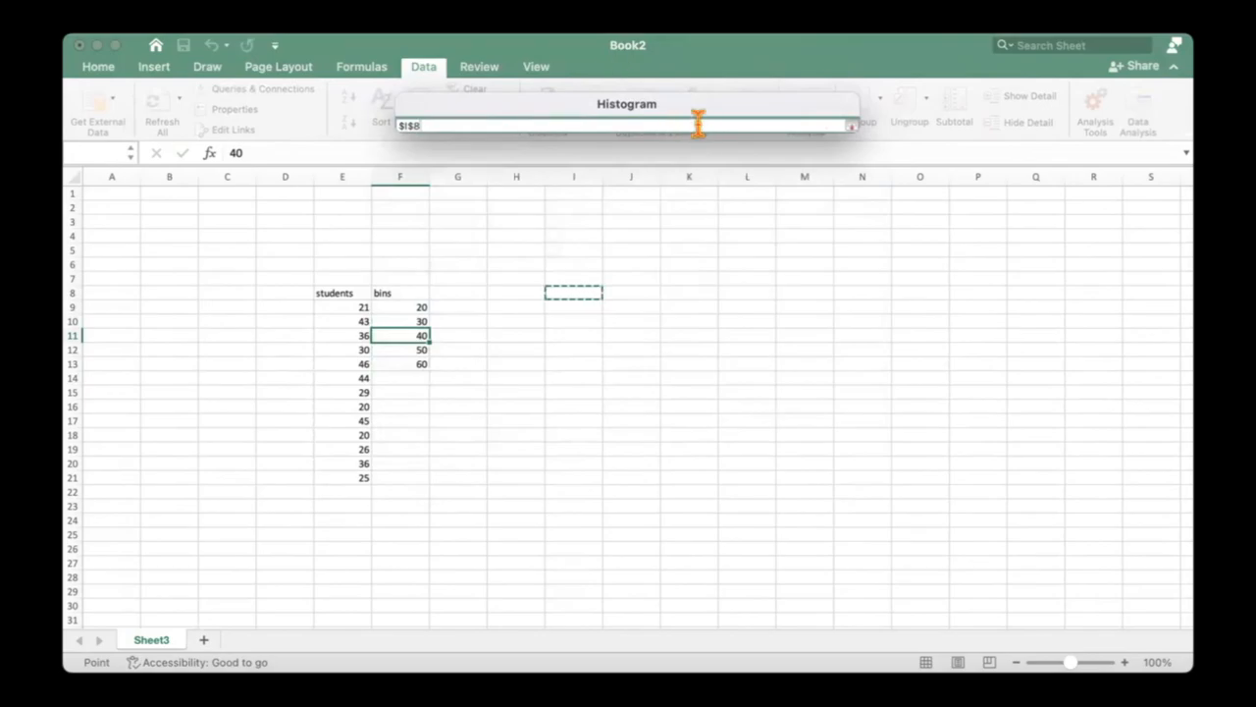
pyautogui.click(851, 125)
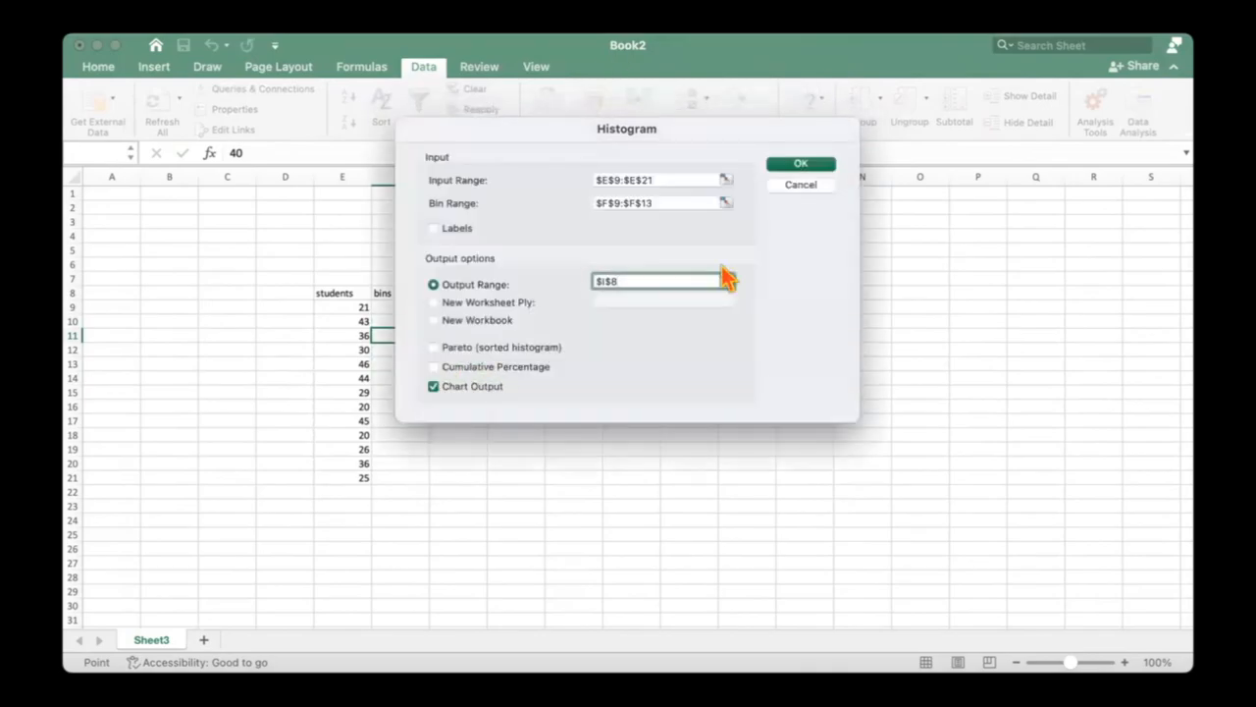
pyautogui.click(800, 164)
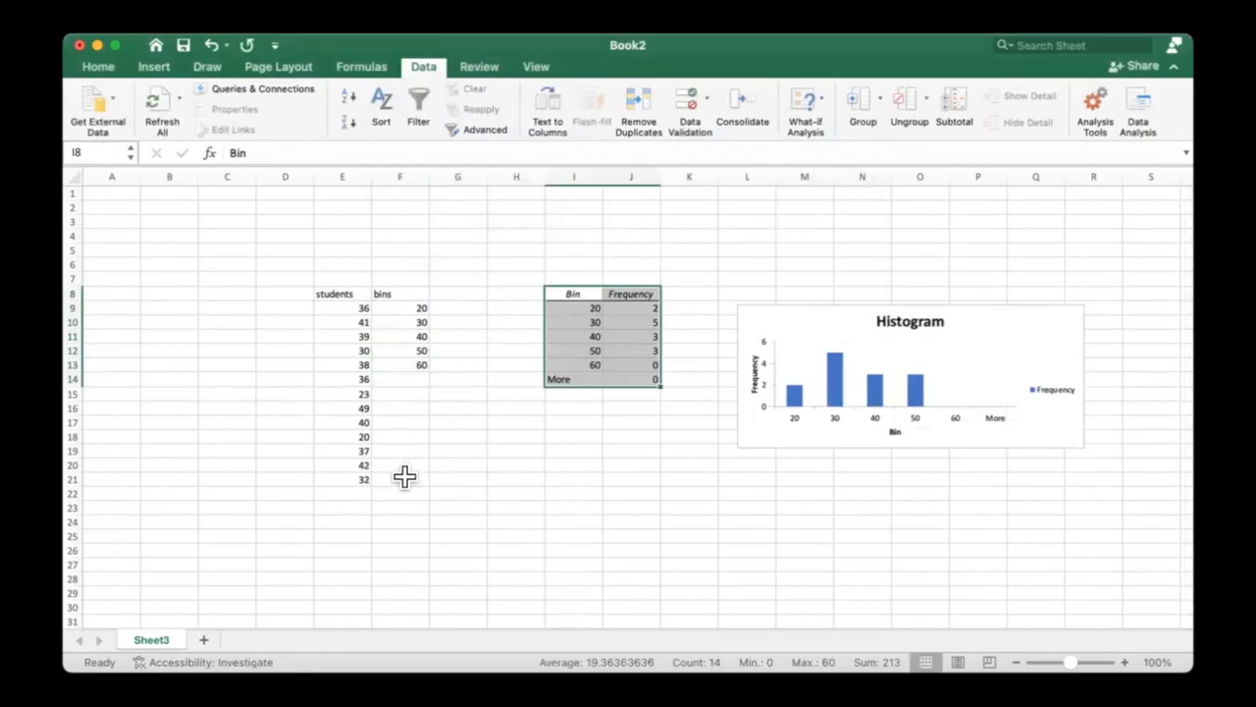
# Step: Review the Histogram tool's ranges and output options again, then close it without running the analysis
pyautogui.click(416, 389)
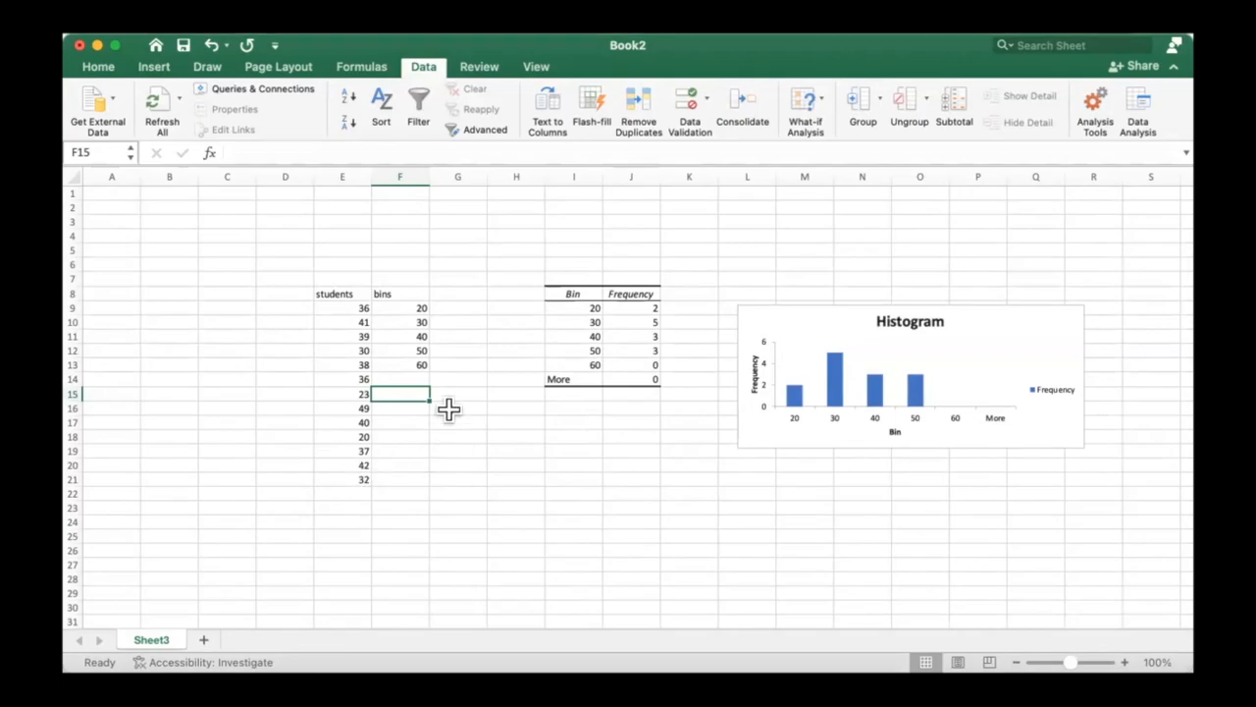
pyautogui.click(1146, 116)
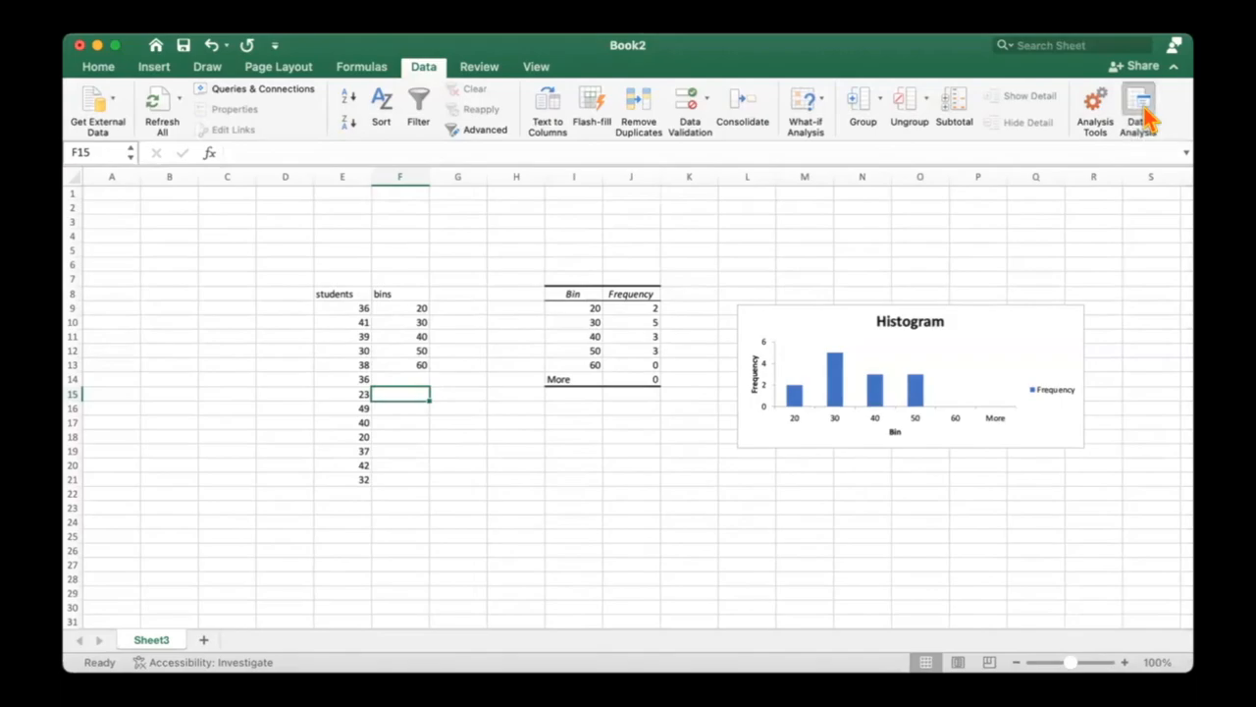
pyautogui.doubleClick(477, 203)
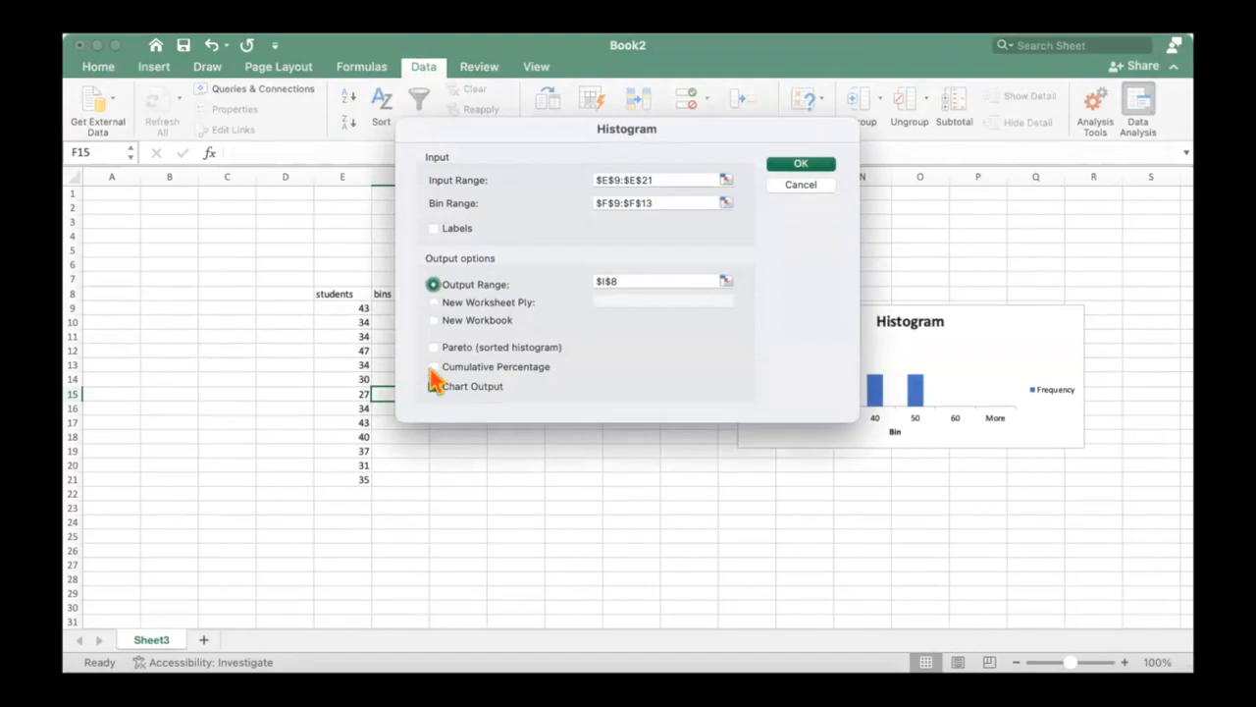
pyautogui.click(783, 184)
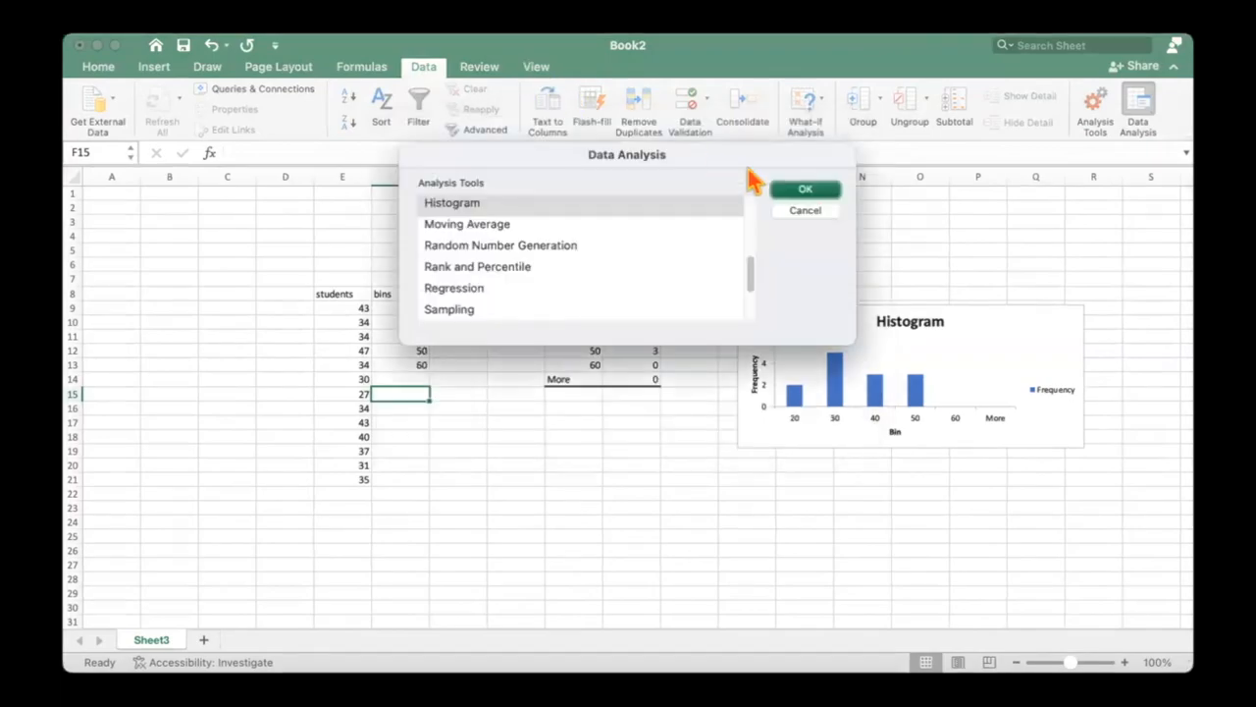
pyautogui.click(800, 211)
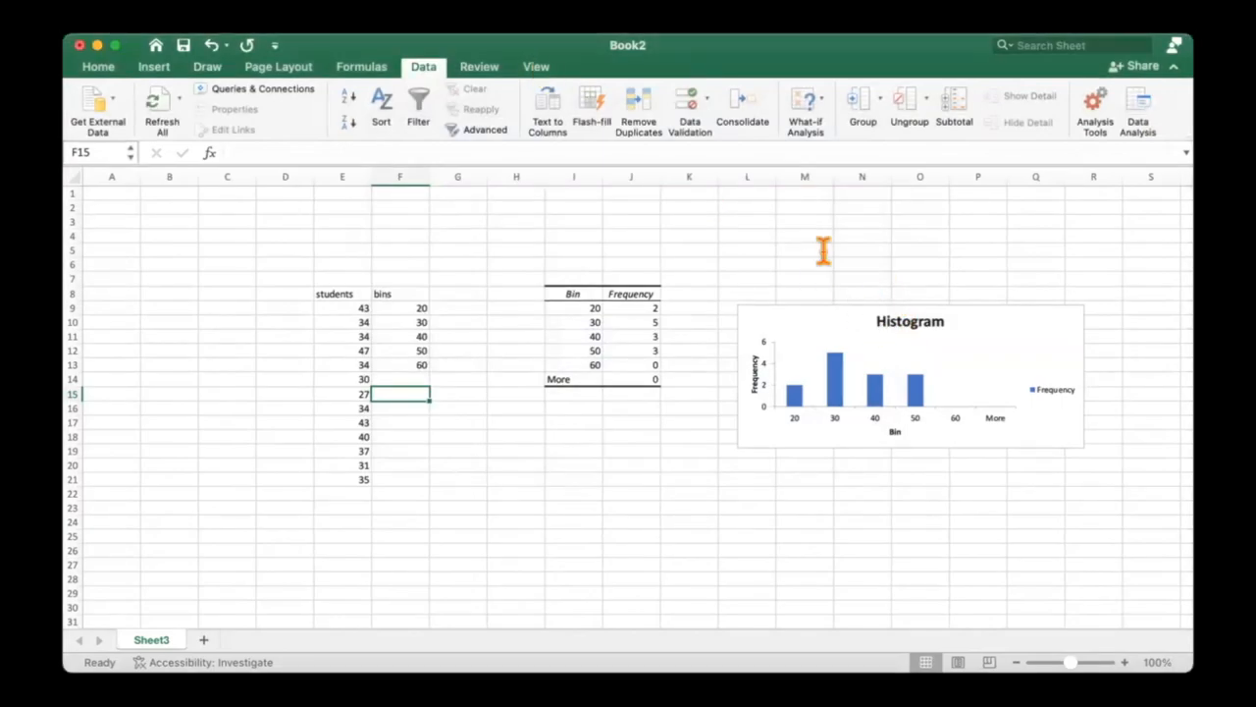
# Step: Replace the formulas in E9:F21 with their values by copying the range and pasting values only over it
pyautogui.click(687, 280)
pyautogui.click(326, 333)
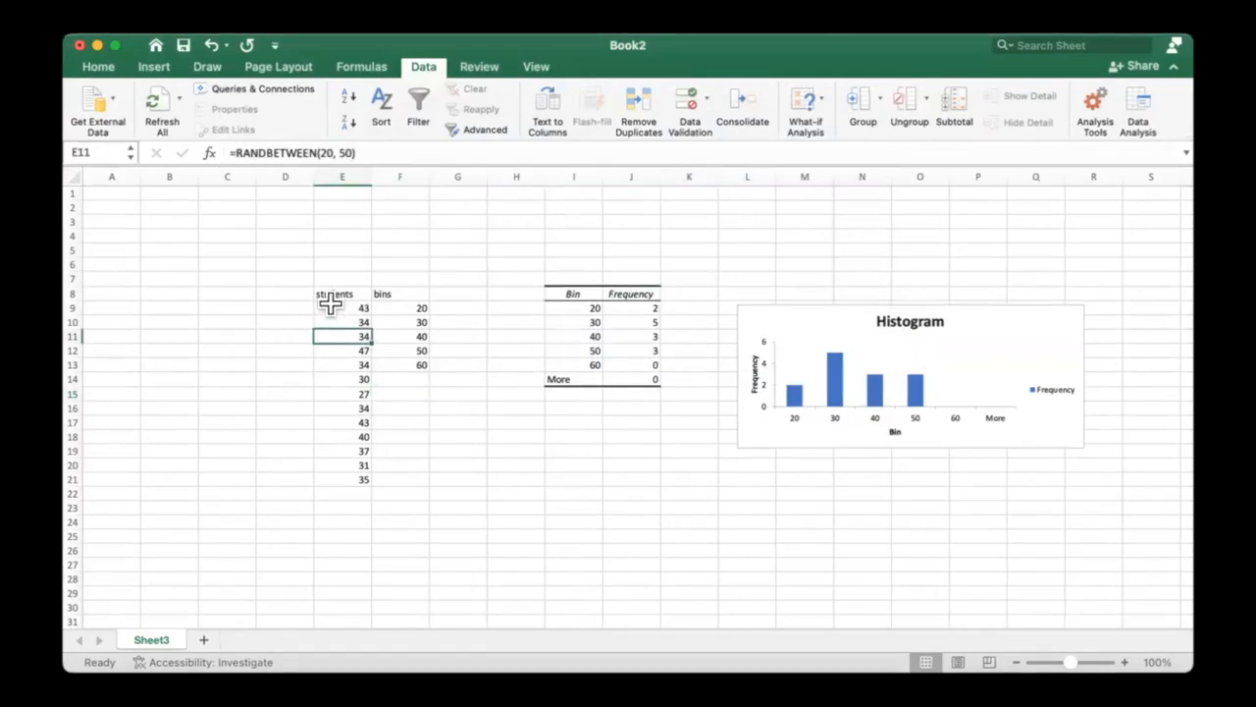
pyautogui.moveTo(330, 306); pyautogui.dragTo(373, 482)
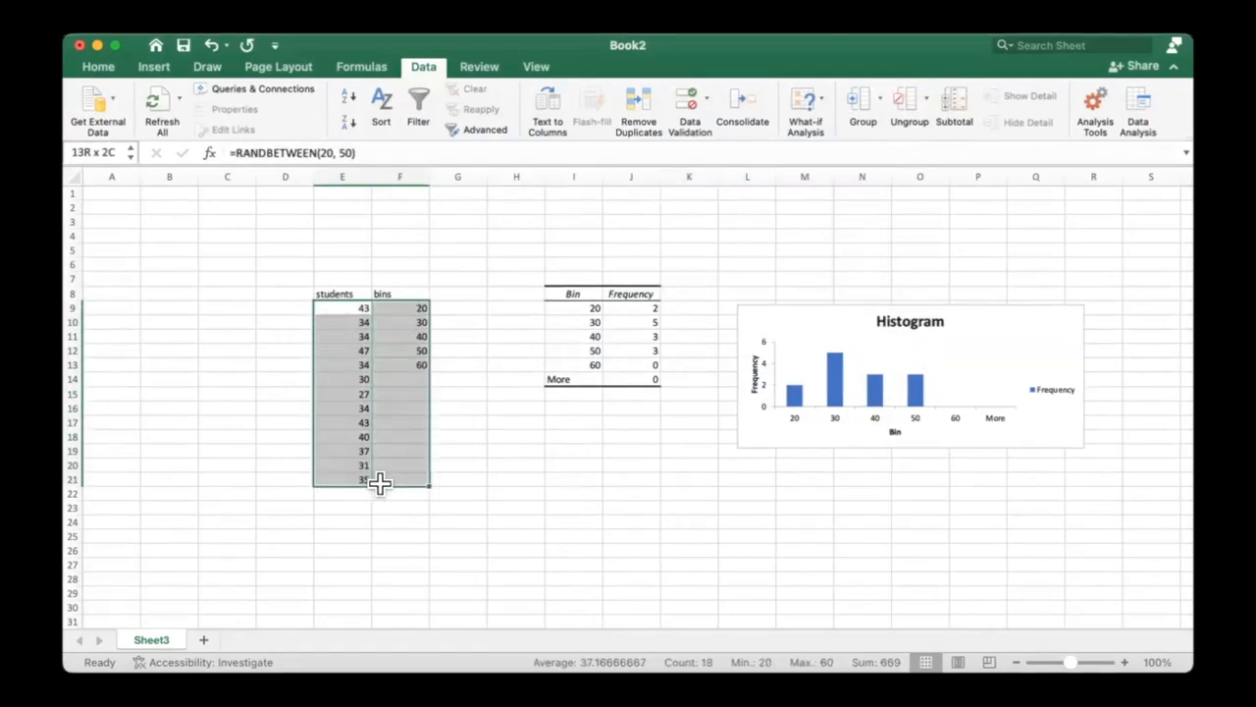
pyautogui.press('super+c')
pyautogui.rightClick(364, 401)
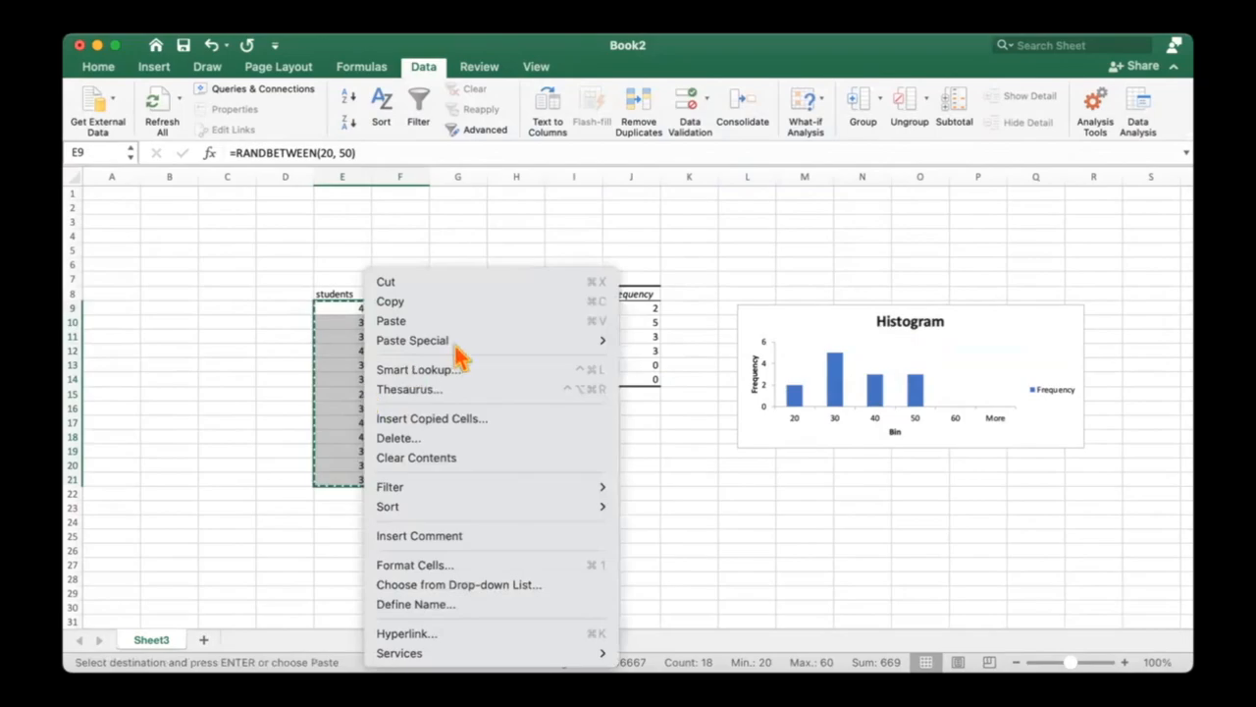
pyautogui.moveTo(443, 344)
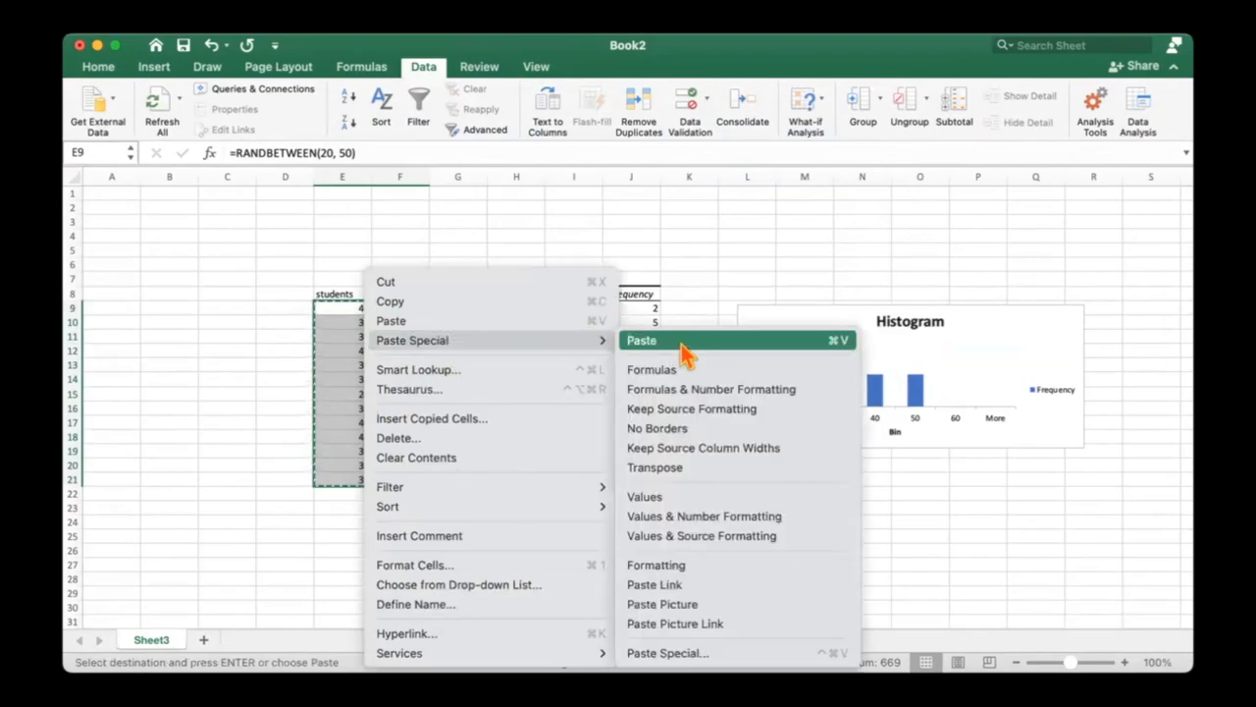
pyautogui.click(645, 497)
pyautogui.click(253, 414)
pyautogui.click(491, 427)
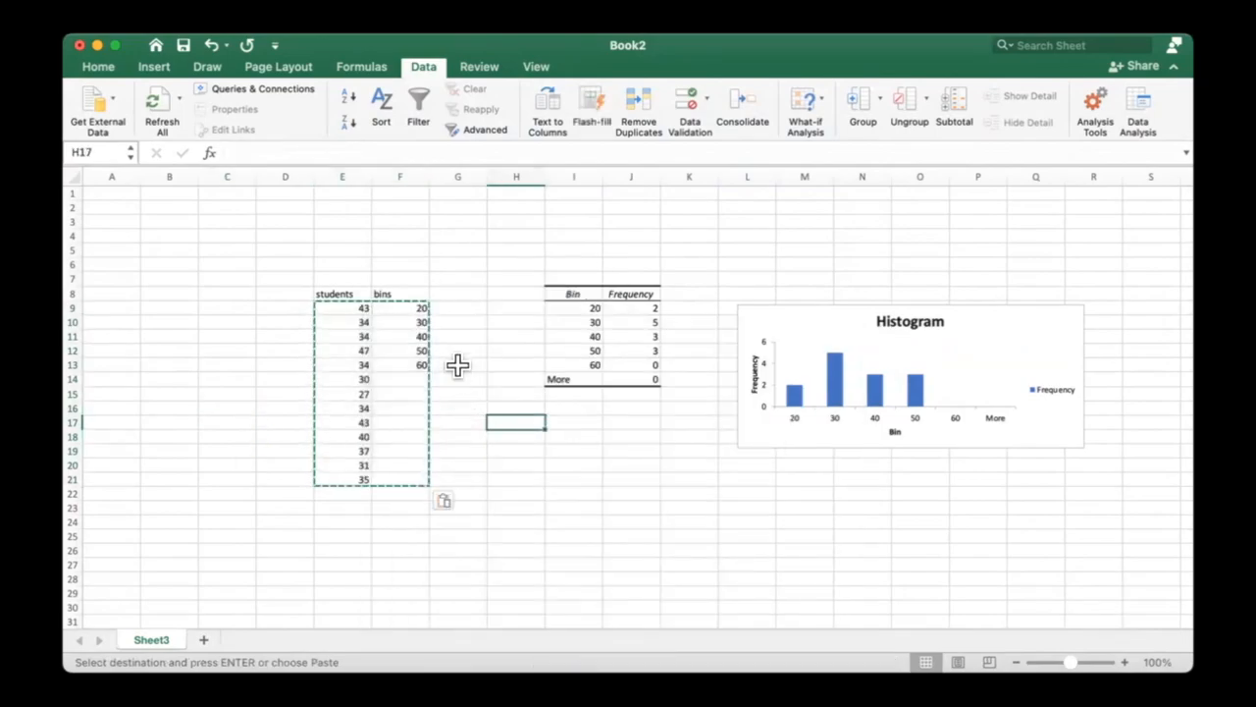
# Step: Examine the bin and frequency columns of the histogram output table, including the row for bin 30
pyautogui.press('Escape')
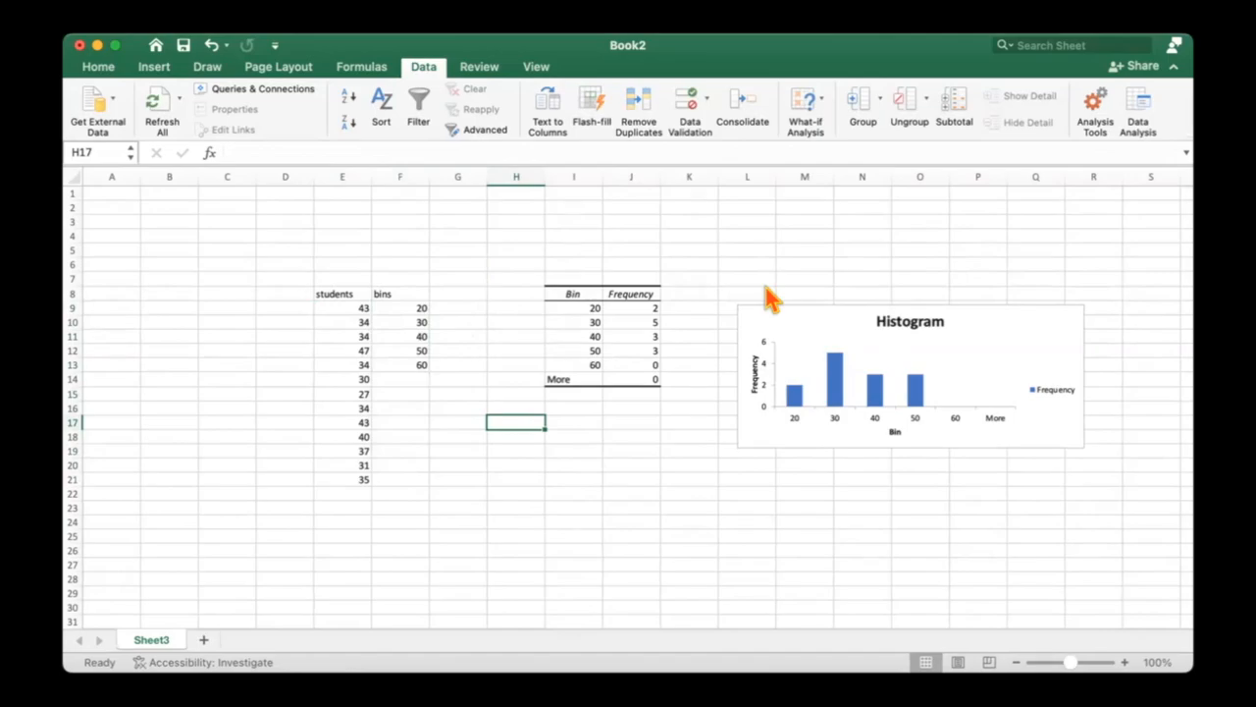
pyautogui.click(599, 346)
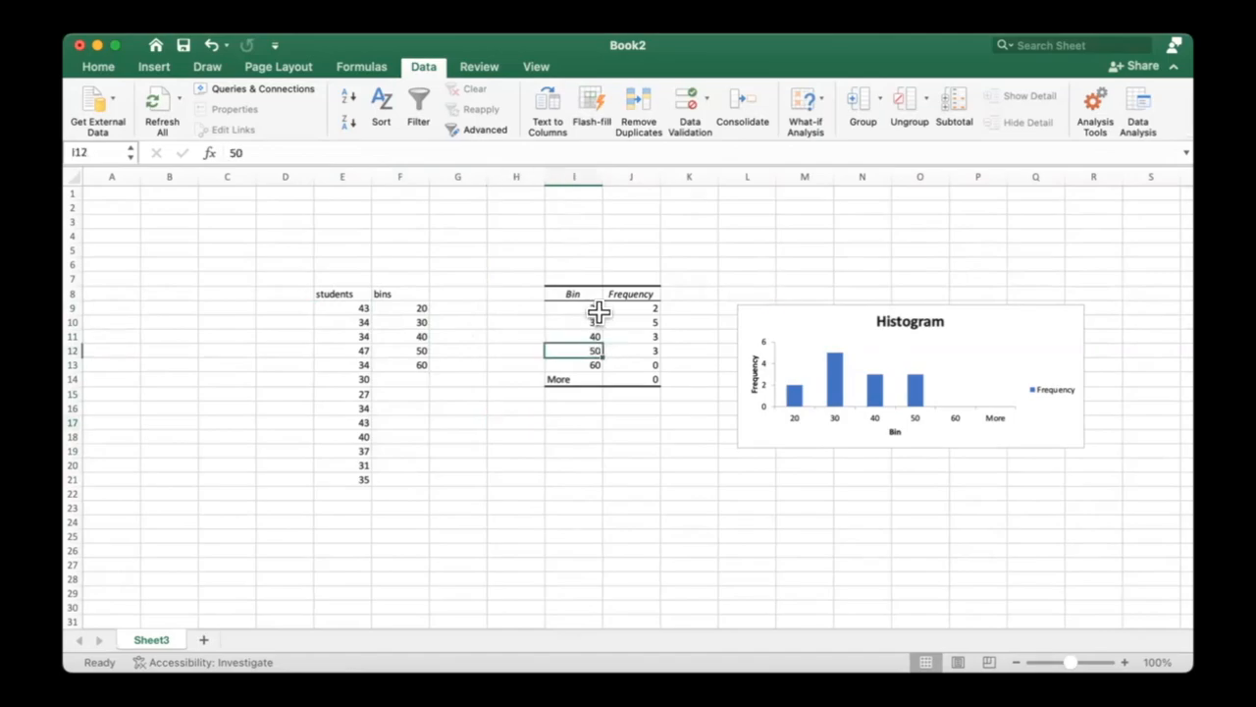
pyautogui.moveTo(599, 311); pyautogui.dragTo(593, 392)
pyautogui.click(612, 422)
pyautogui.moveTo(587, 308); pyautogui.dragTo(570, 370)
pyautogui.click(628, 424)
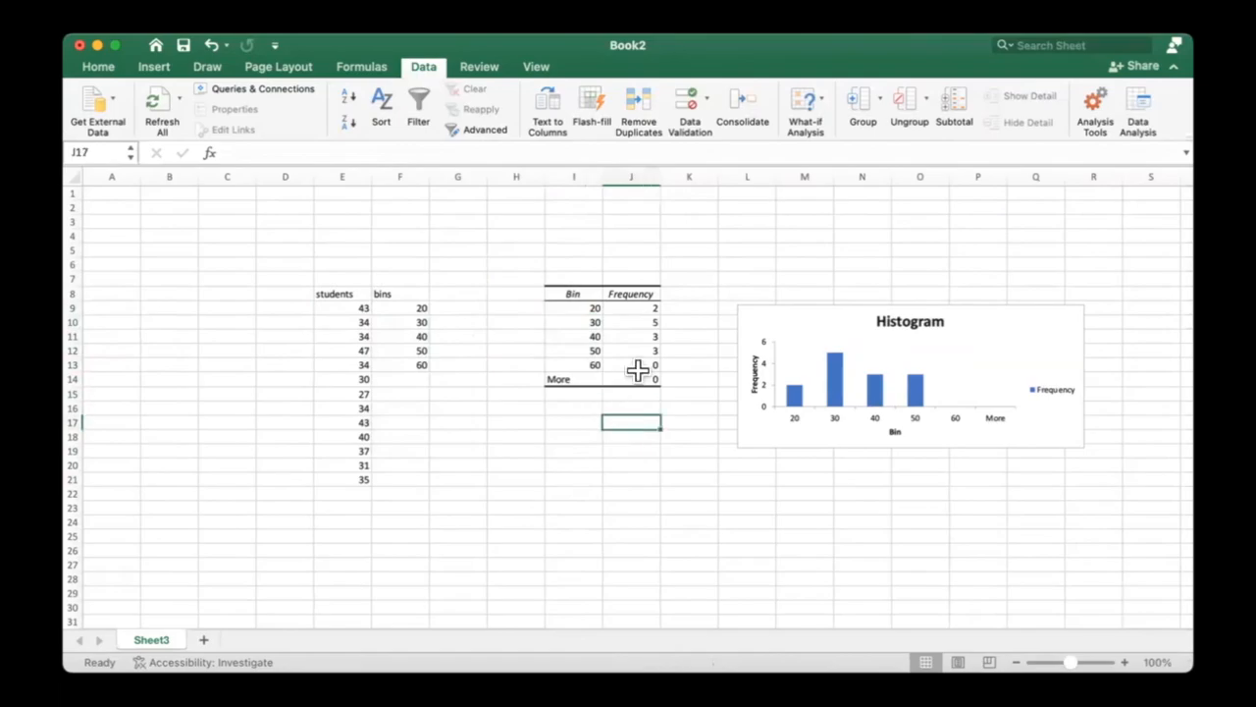
pyautogui.moveTo(628, 308); pyautogui.dragTo(623, 381)
pyautogui.click(612, 446)
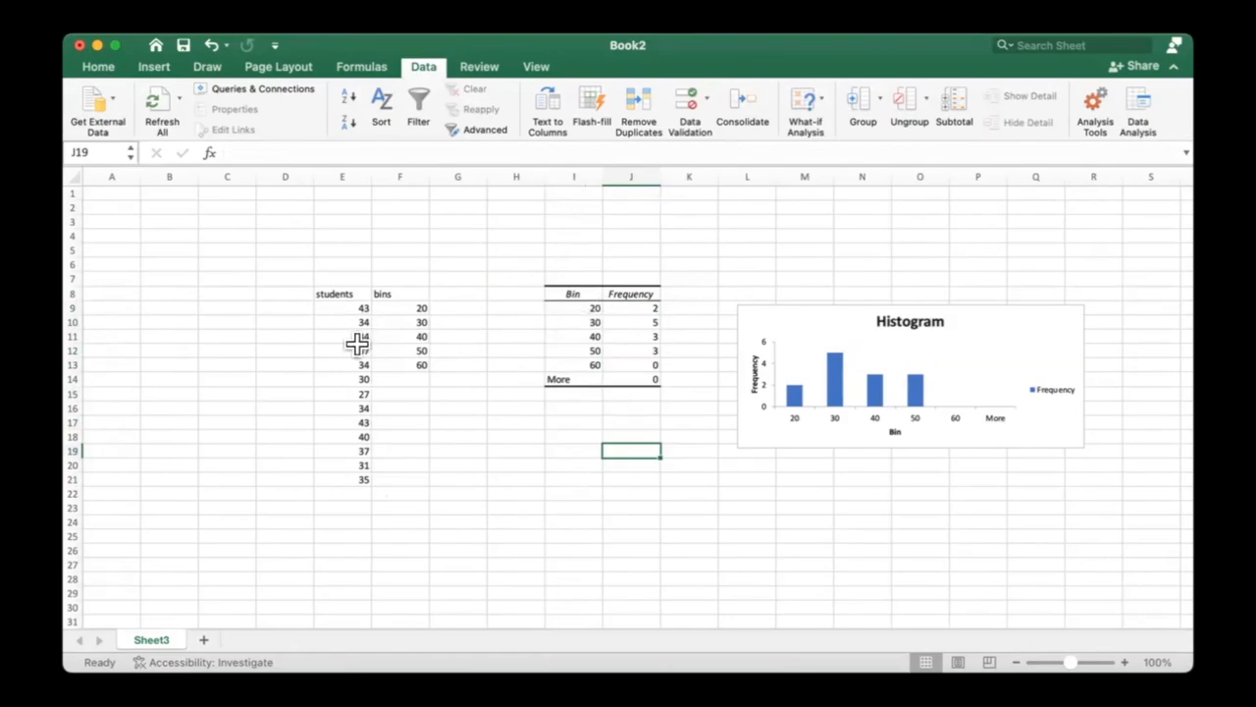
pyautogui.moveTo(579, 322); pyautogui.dragTo(658, 325)
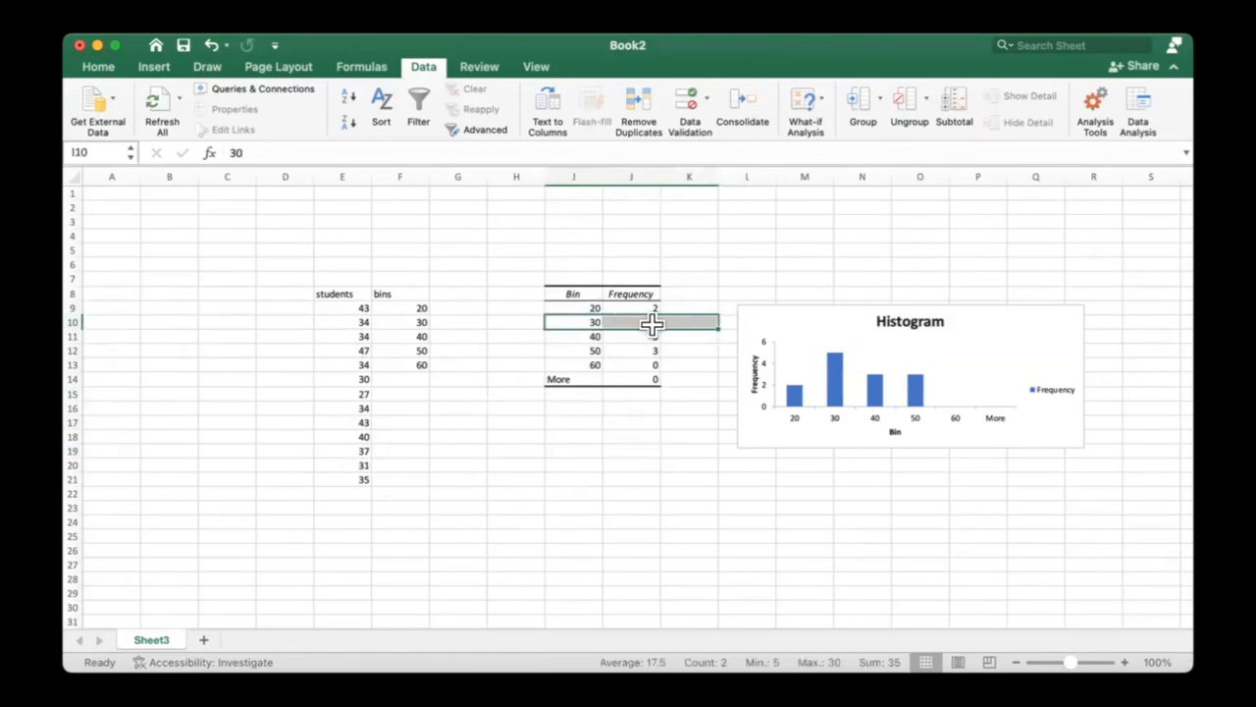
pyautogui.click(653, 325)
# Step: Compare the individual student values with the bin limits in the frequency table and the histogram bars
pyautogui.click(343, 479)
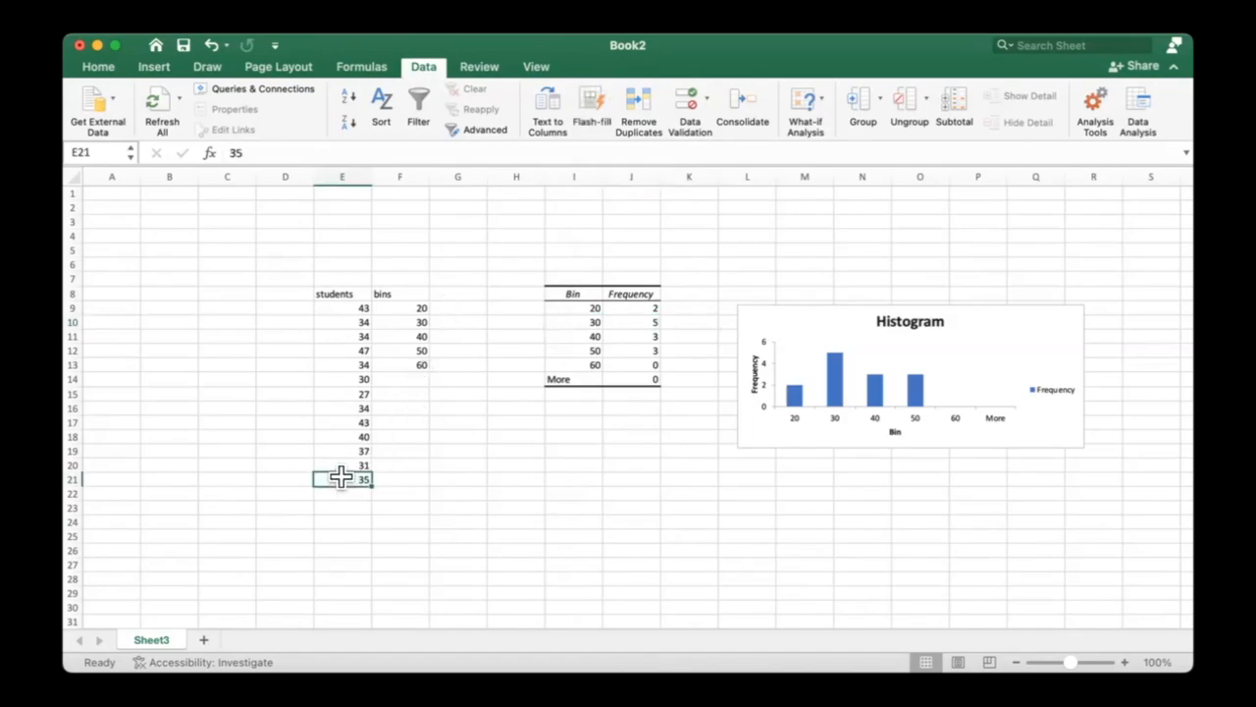
pyautogui.click(340, 466)
pyautogui.click(336, 451)
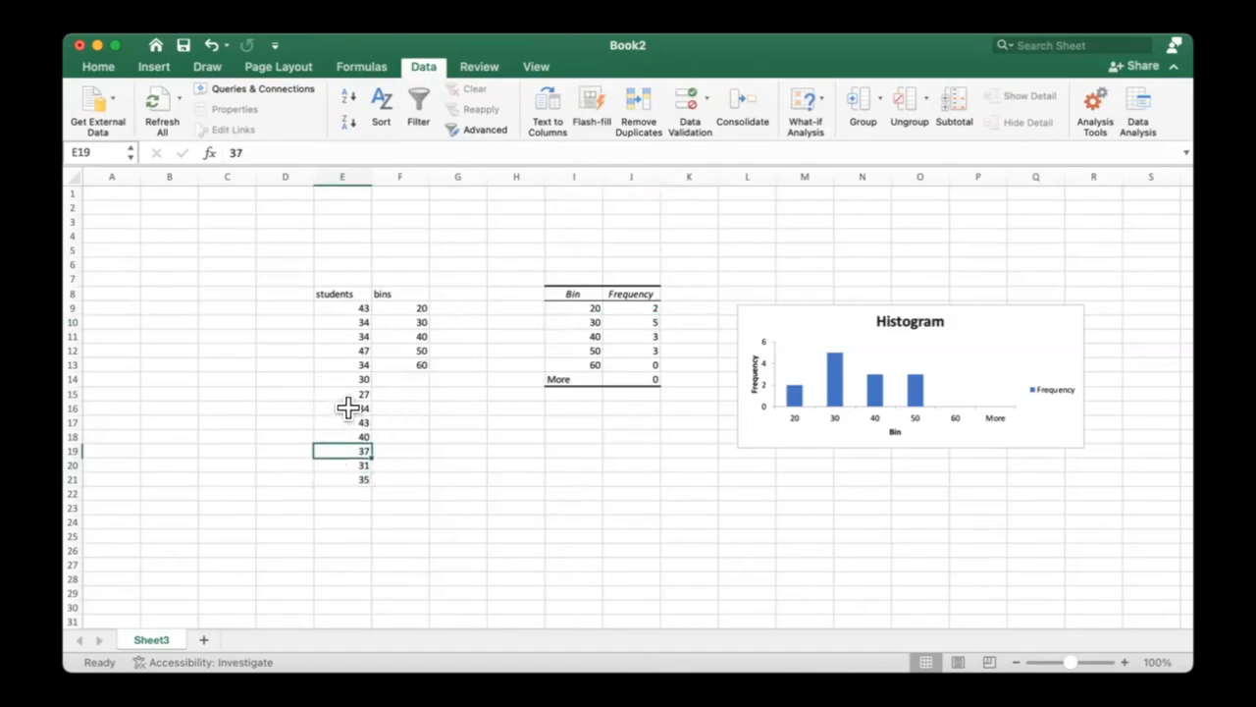
pyautogui.click(348, 408)
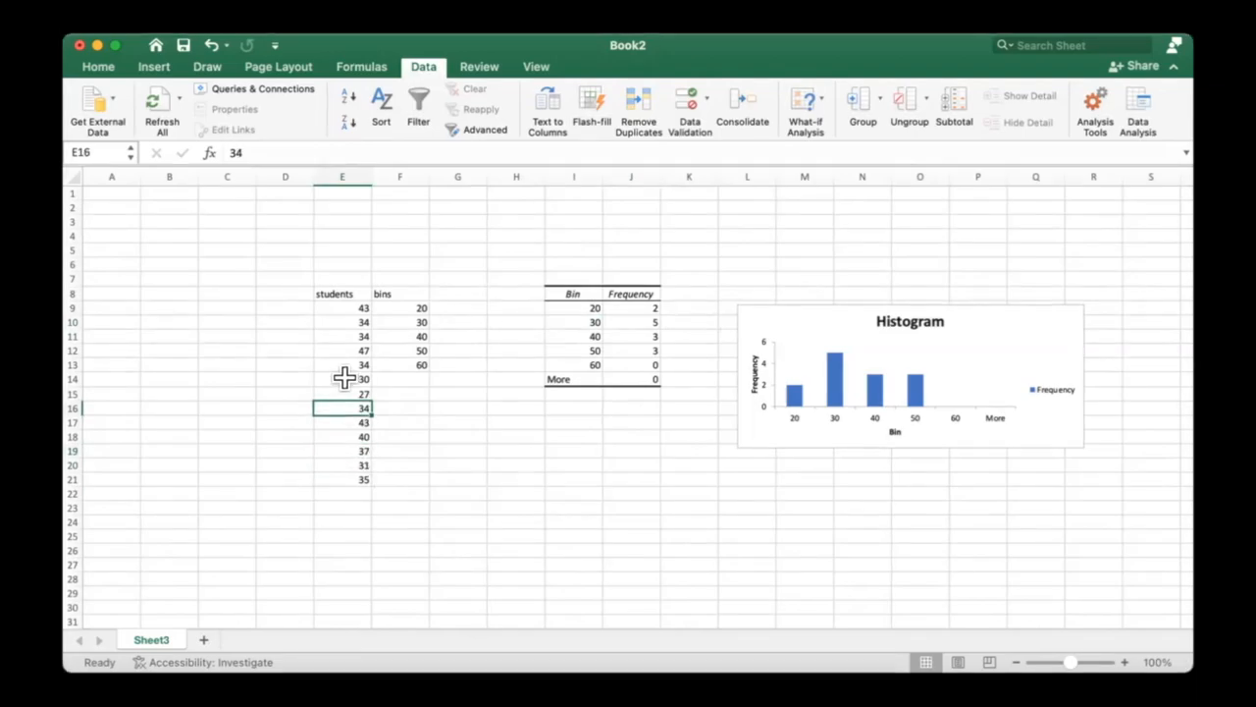
pyautogui.click(344, 319)
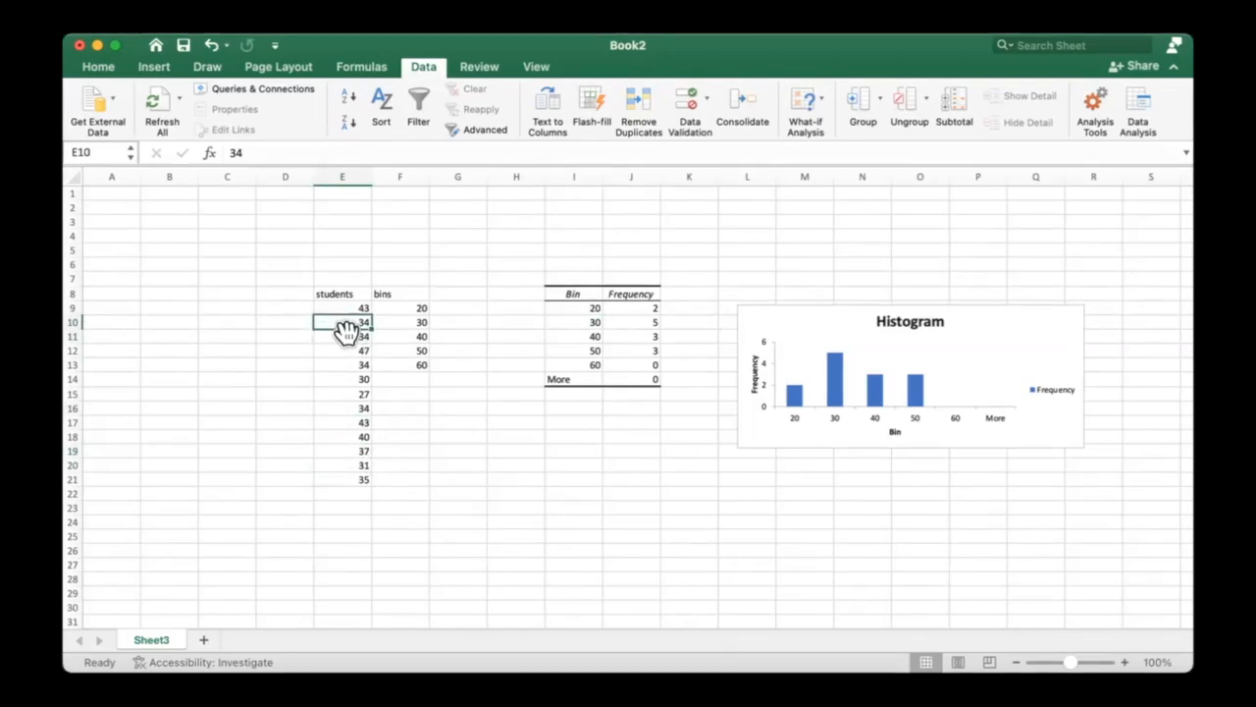
pyautogui.click(345, 336)
pyautogui.click(344, 322)
pyautogui.click(344, 376)
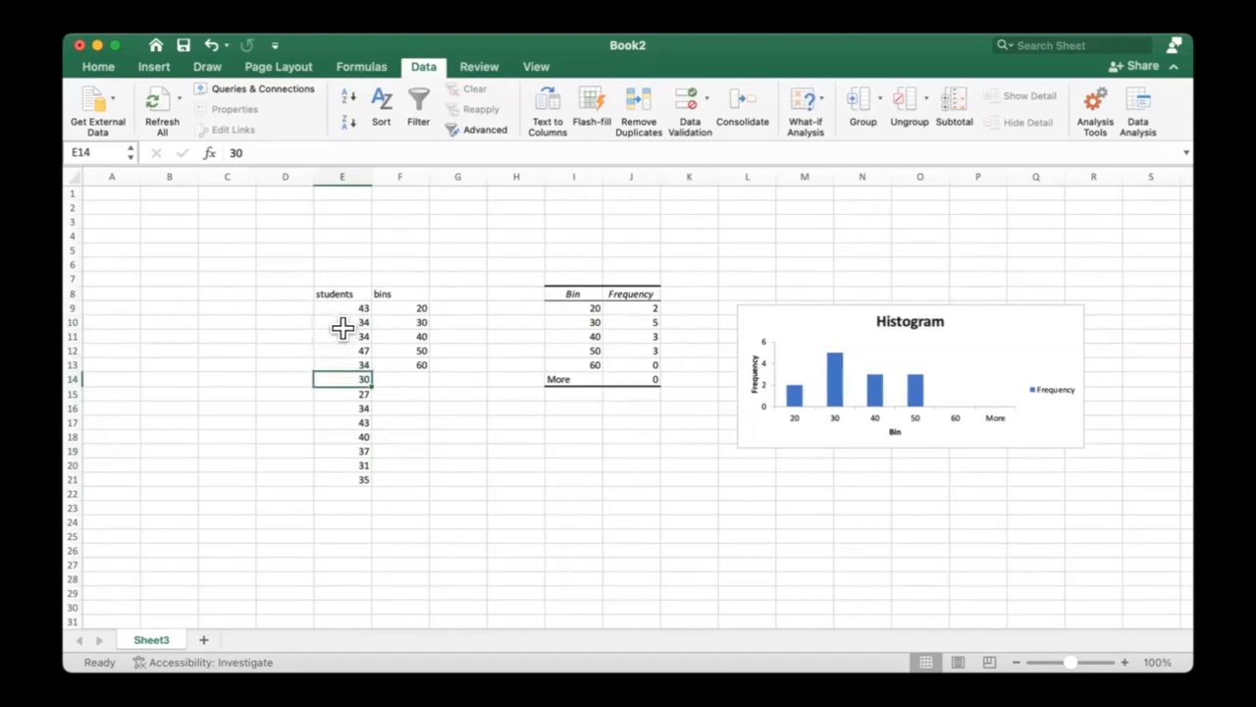
pyautogui.click(340, 323)
pyautogui.click(335, 361)
pyautogui.click(339, 323)
pyautogui.click(339, 379)
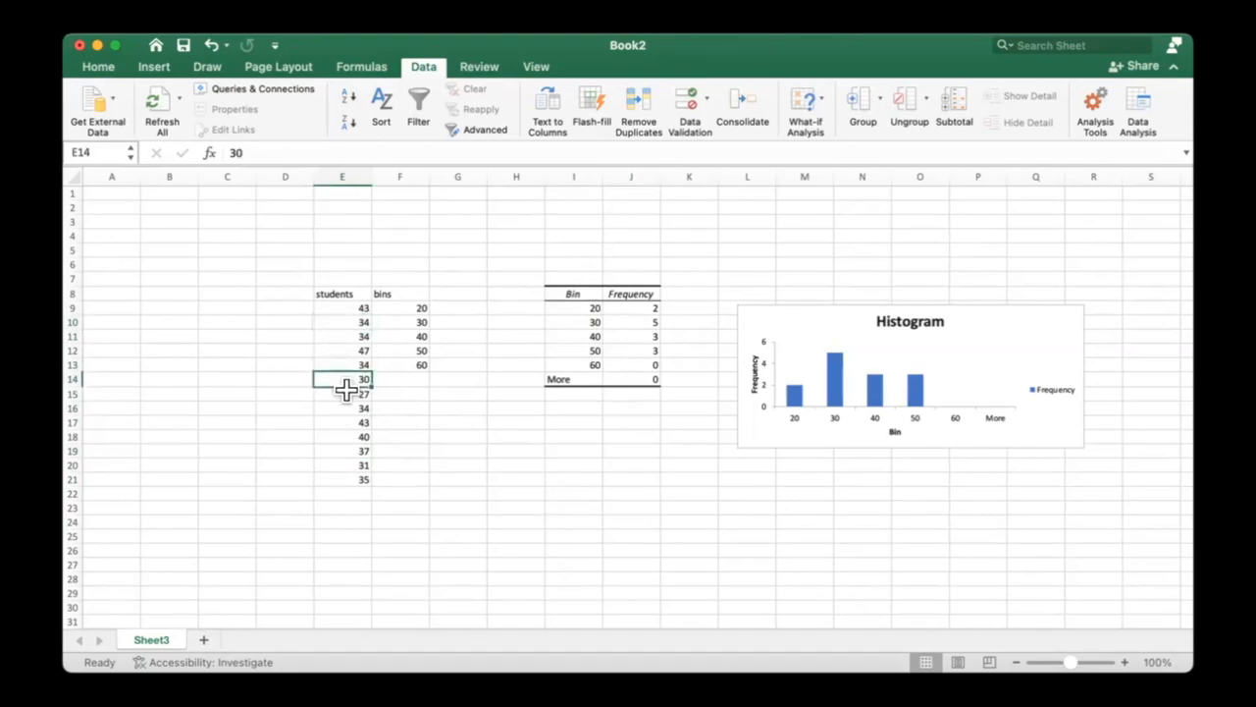
pyautogui.click(340, 479)
pyautogui.click(340, 451)
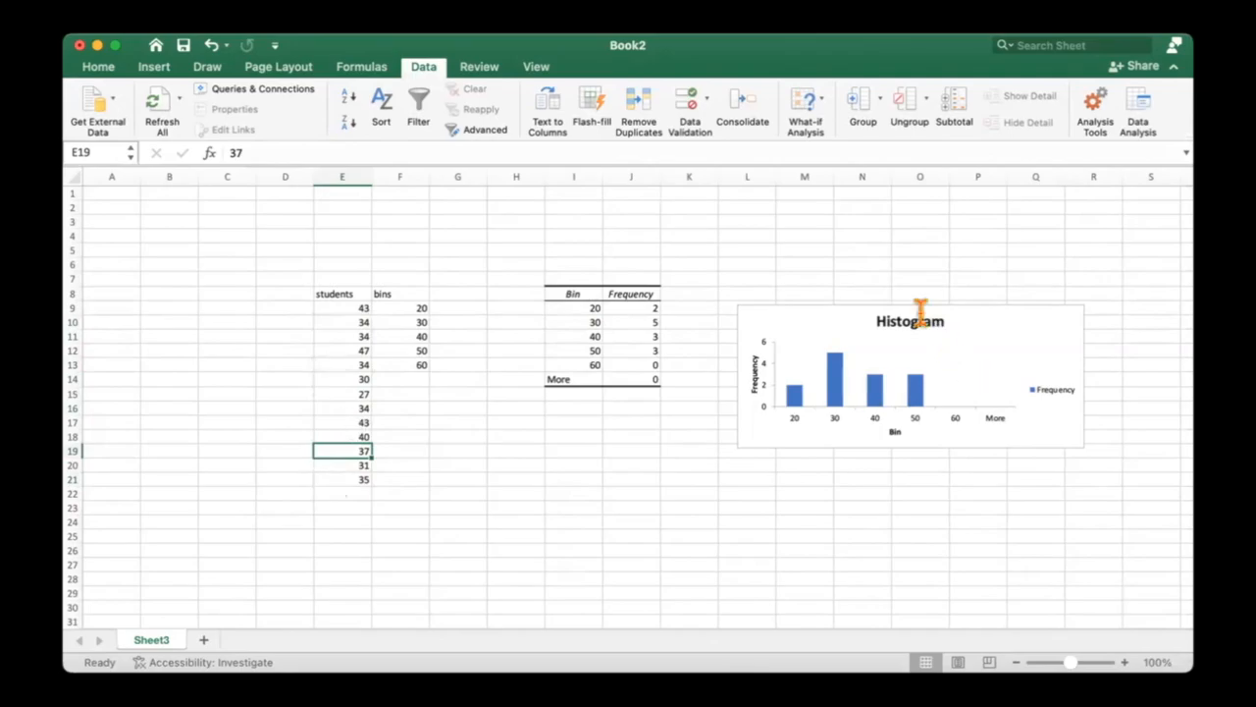
pyautogui.click(569, 349)
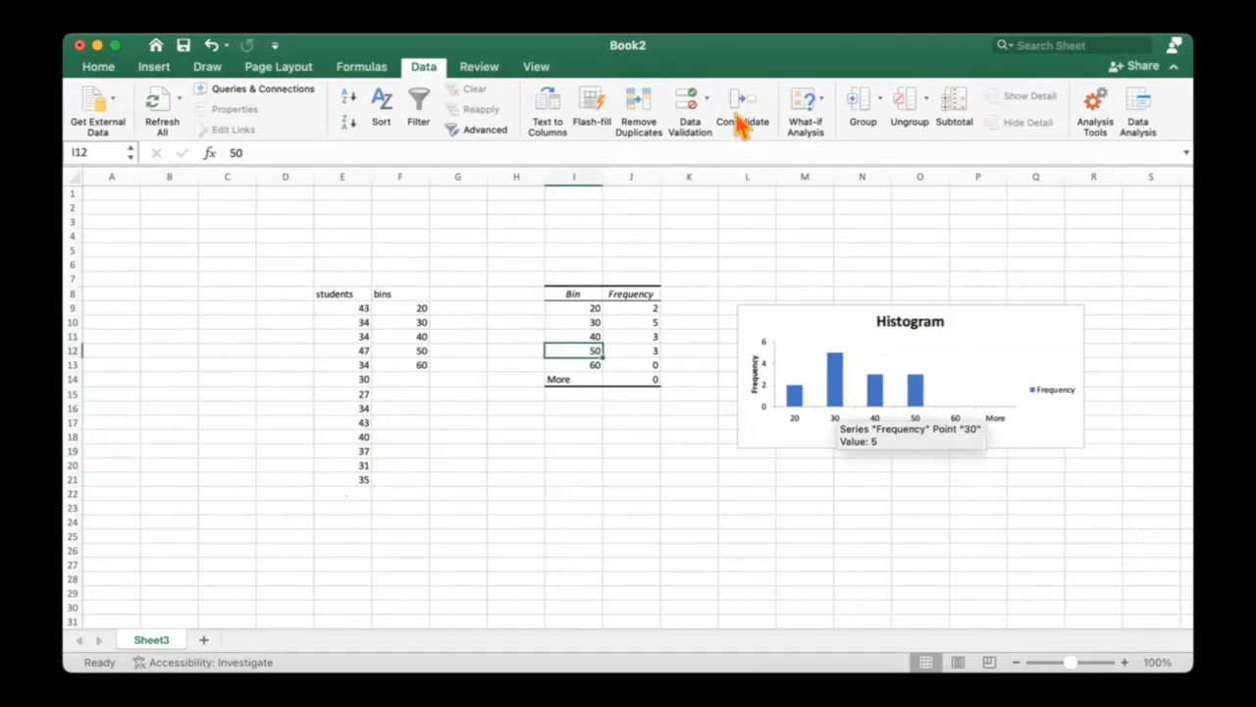
pyautogui.click(589, 451)
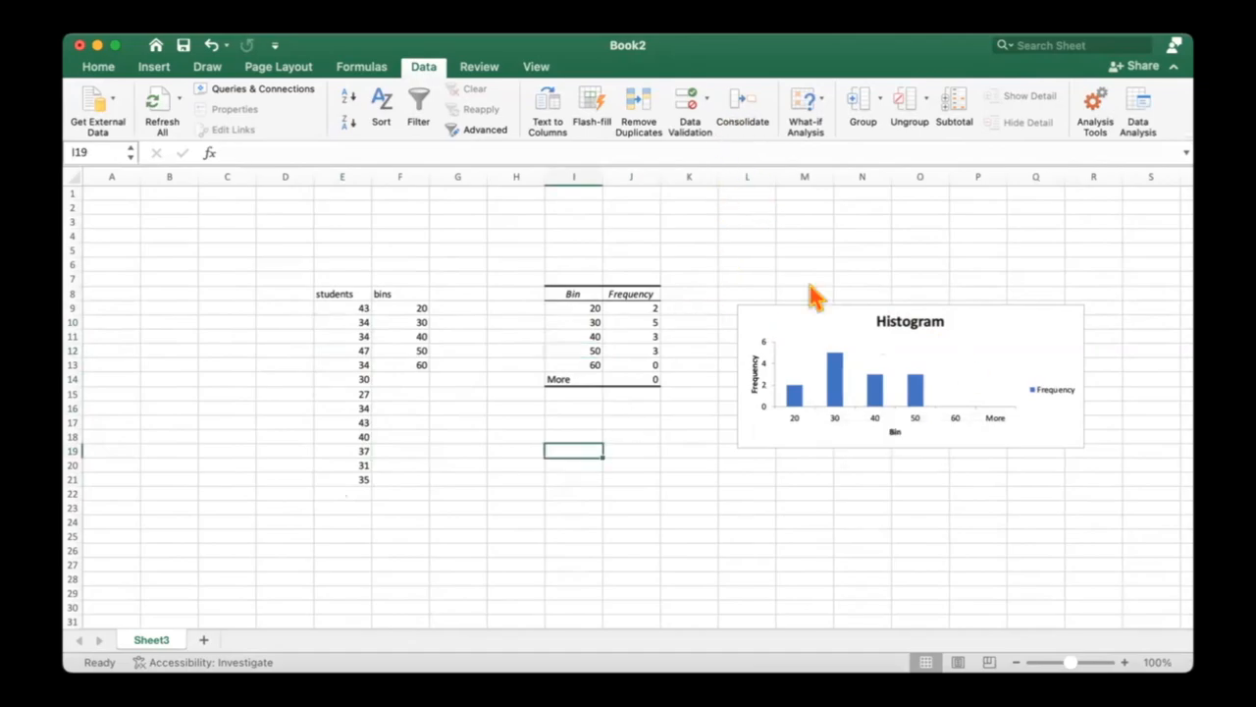
# Step: Review the student data, bins, frequency table and histogram chart together as one block
pyautogui.moveTo(269, 235); pyautogui.dragTo(881, 451)
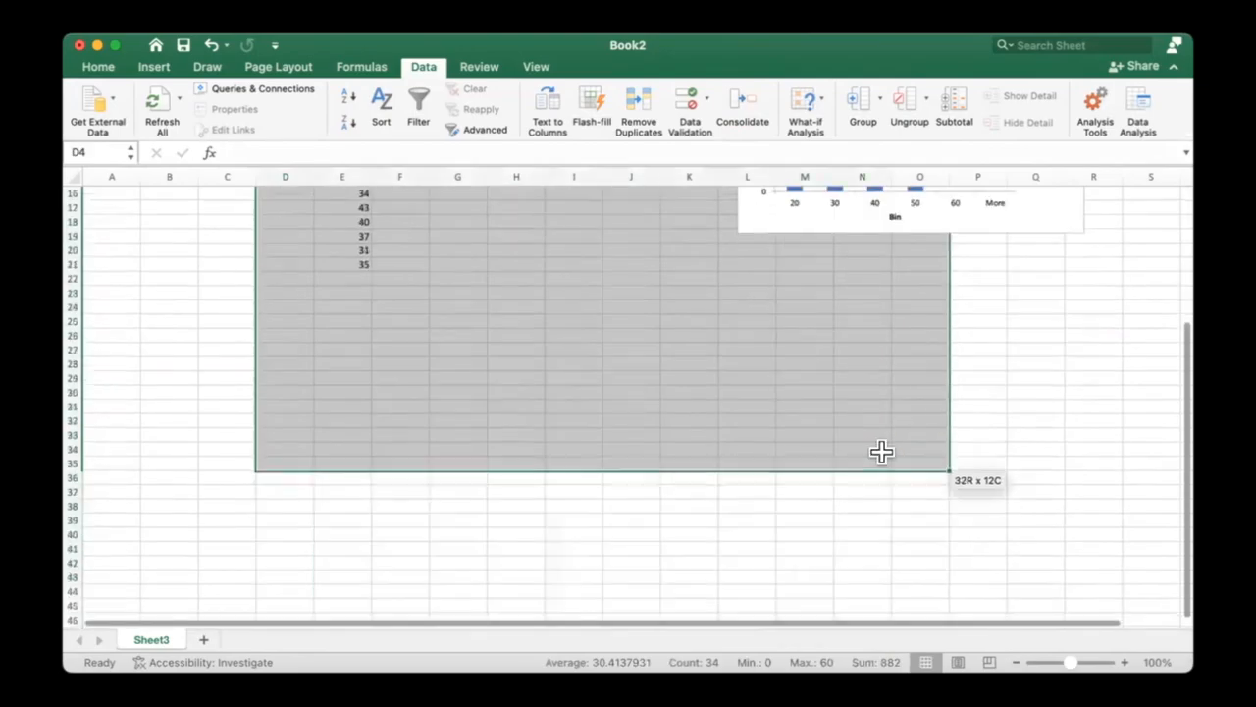
pyautogui.scroll(5, 881, 451)
pyautogui.click(501, 477)
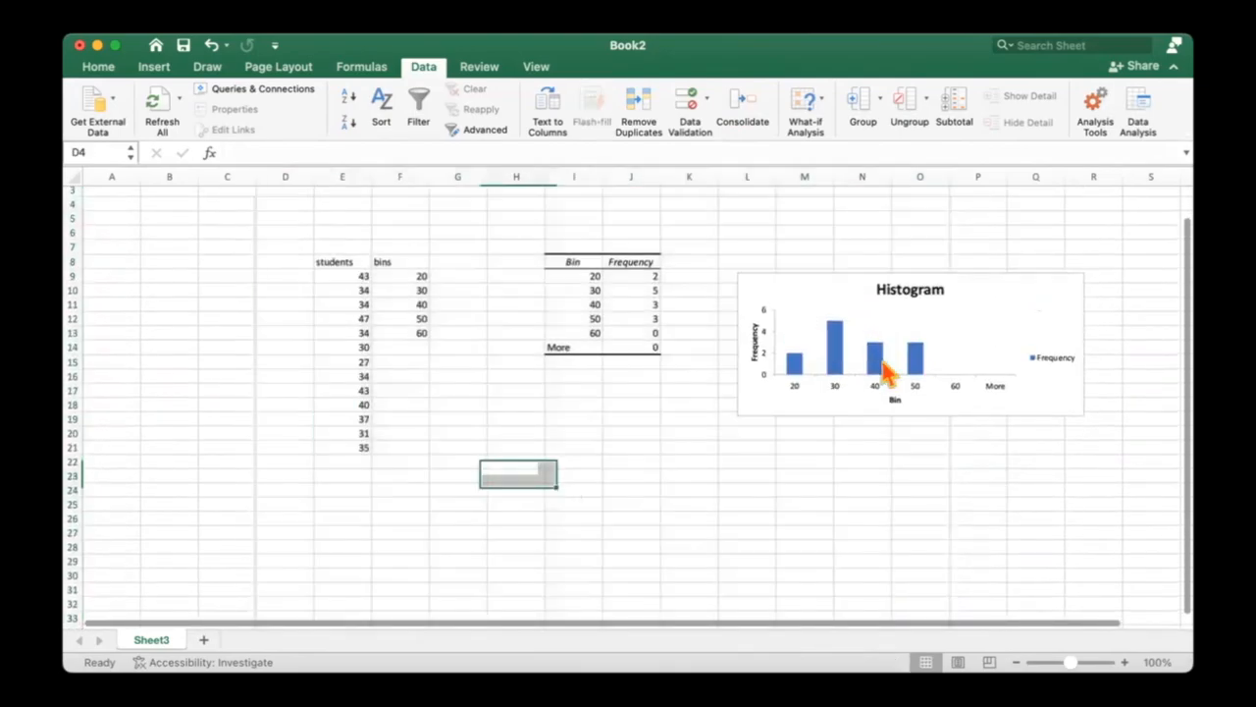
pyautogui.click(883, 363)
pyautogui.click(912, 292)
pyautogui.click(1043, 303)
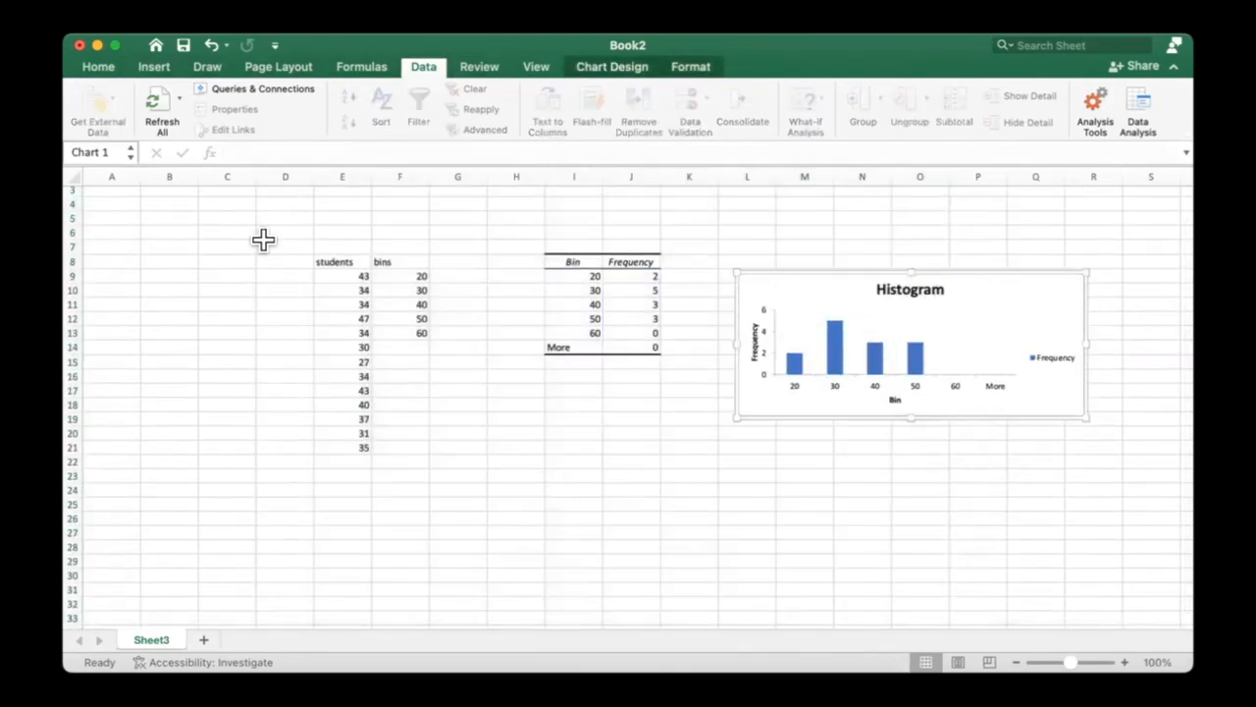
pyautogui.moveTo(263, 240)
pyautogui.mouseDown()
pyautogui.moveTo(1025, 412)
pyautogui.moveTo(1168, 491)
pyautogui.mouseUp()
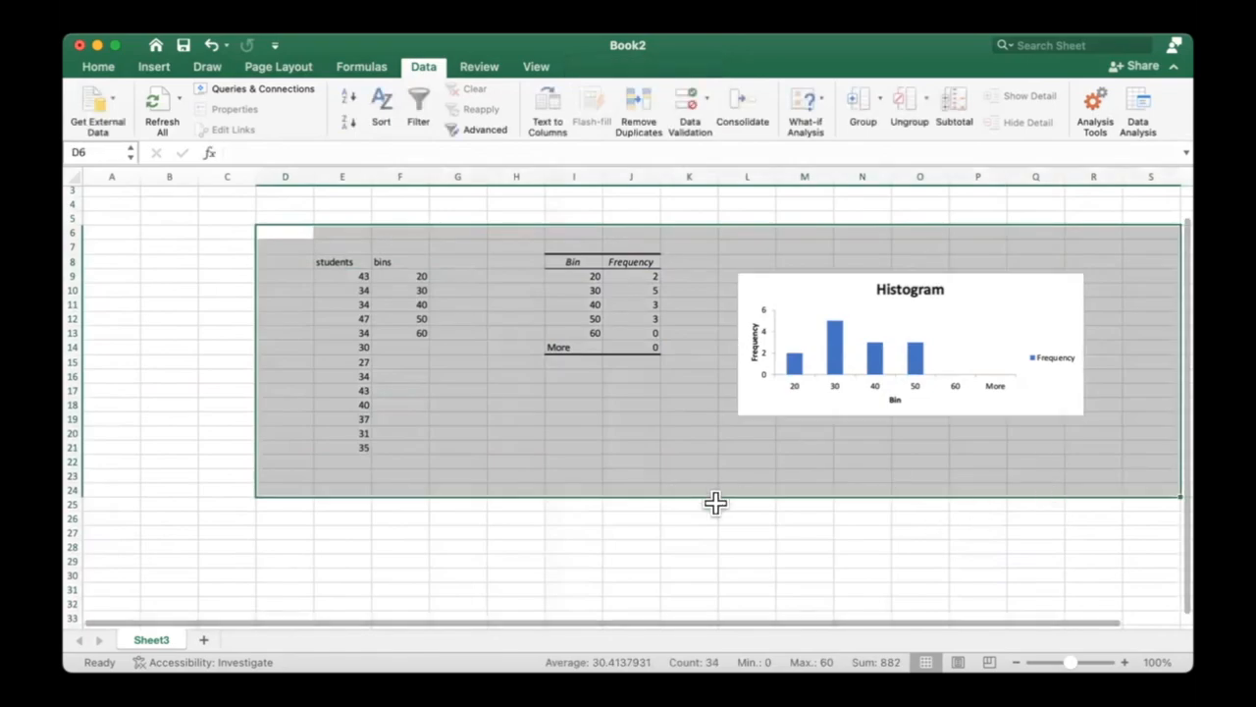
pyautogui.click(714, 502)
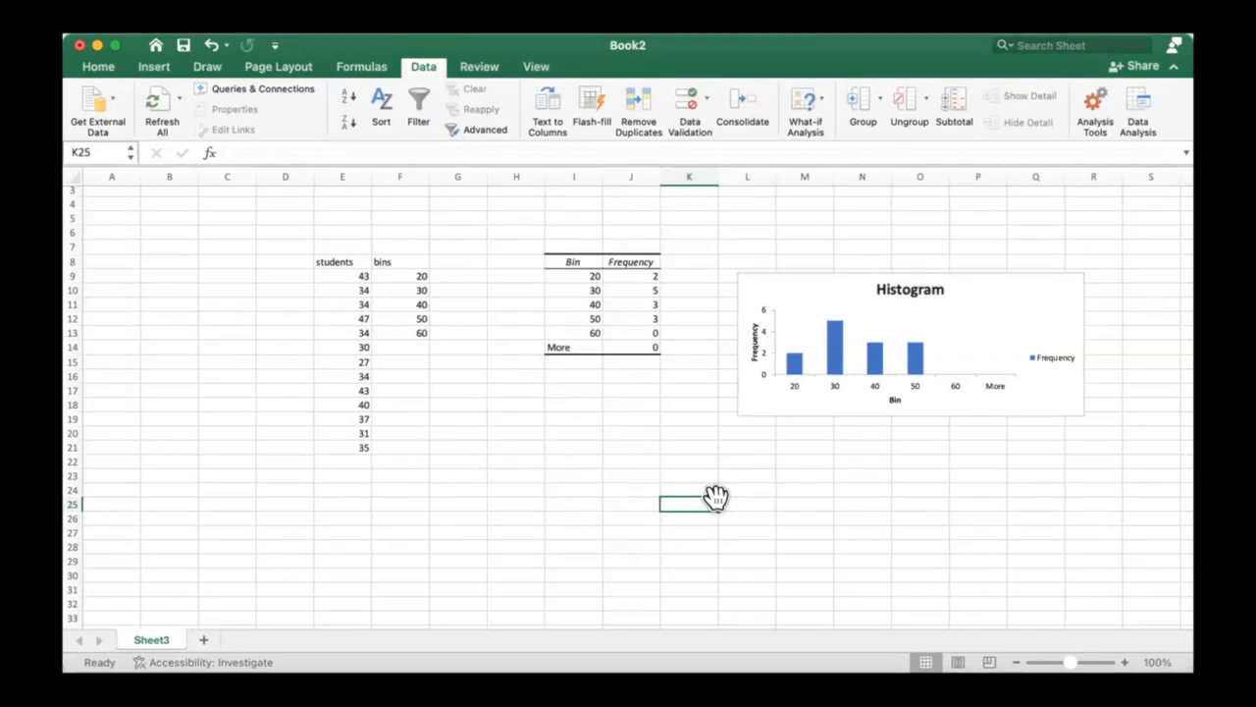
# Step: Clear the contents of range D6:R25, which holds the student data, bins and frequency table
pyautogui.click(883, 352)
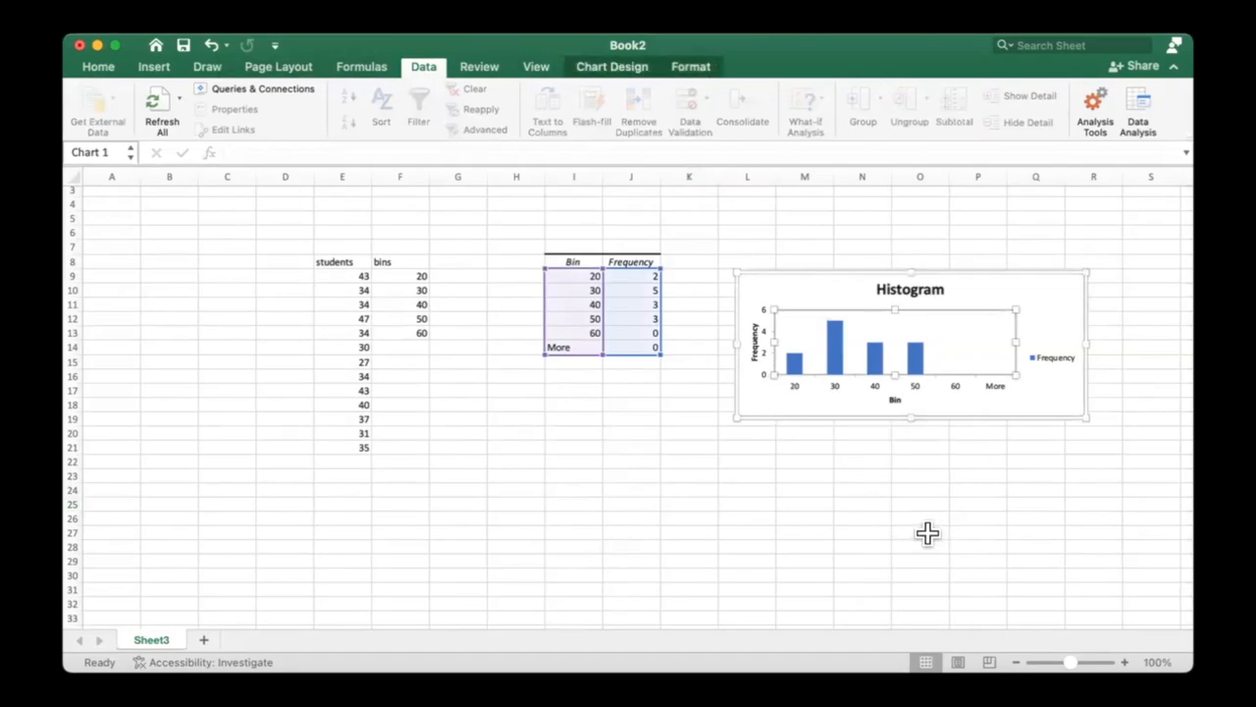
pyautogui.click(928, 533)
pyautogui.moveTo(1112, 500); pyautogui.dragTo(287, 258)
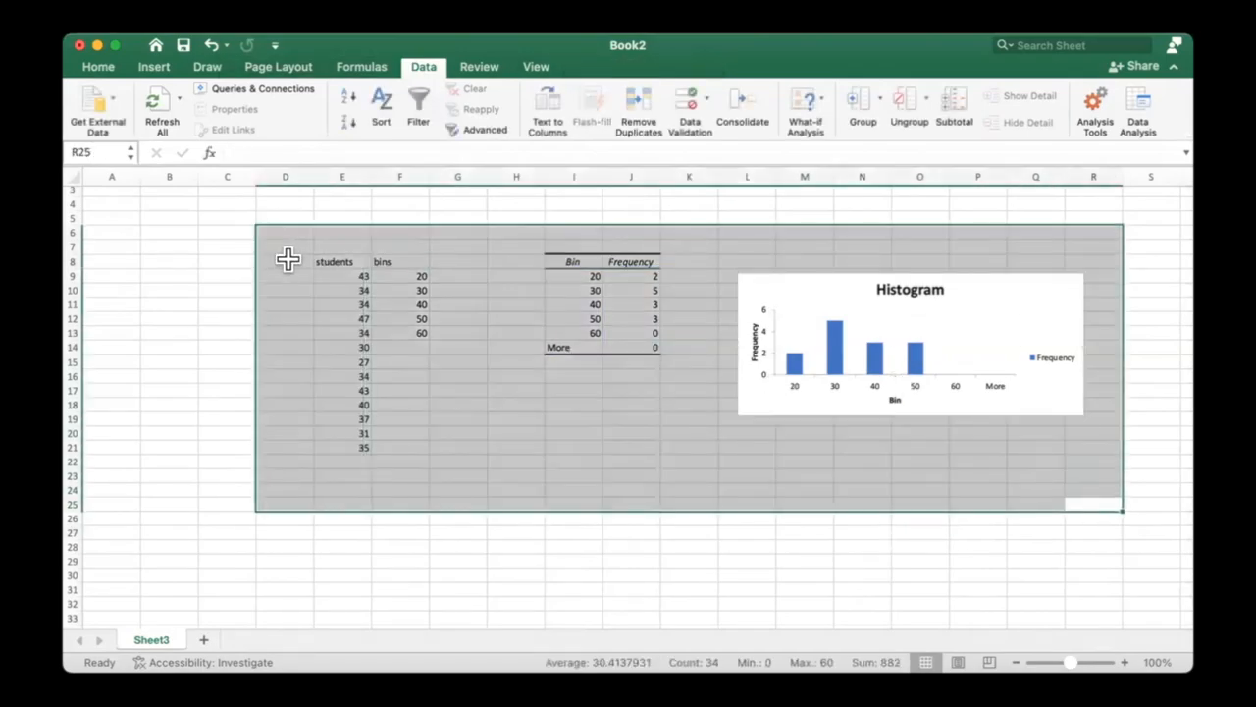
pyautogui.press('Delete')
pyautogui.click(810, 448)
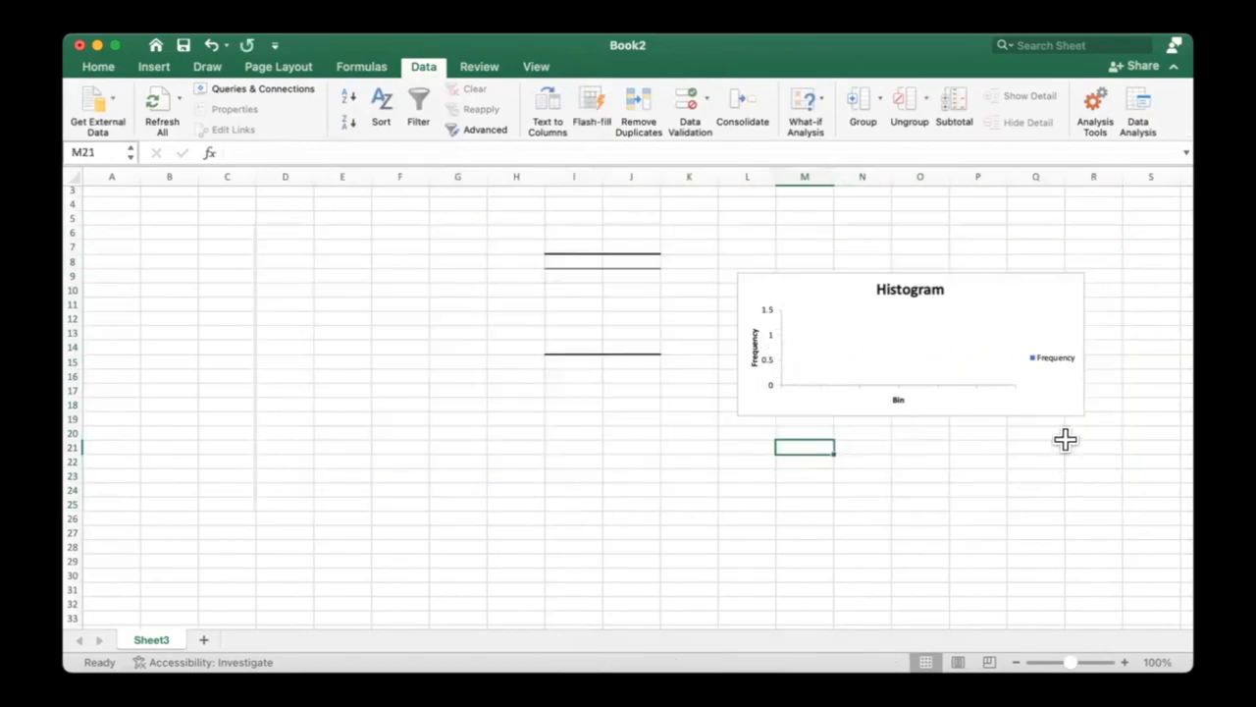
pyautogui.click(1066, 441)
# Step: Add a new blank worksheet to the workbook and delete Sheet3
pyautogui.click(203, 639)
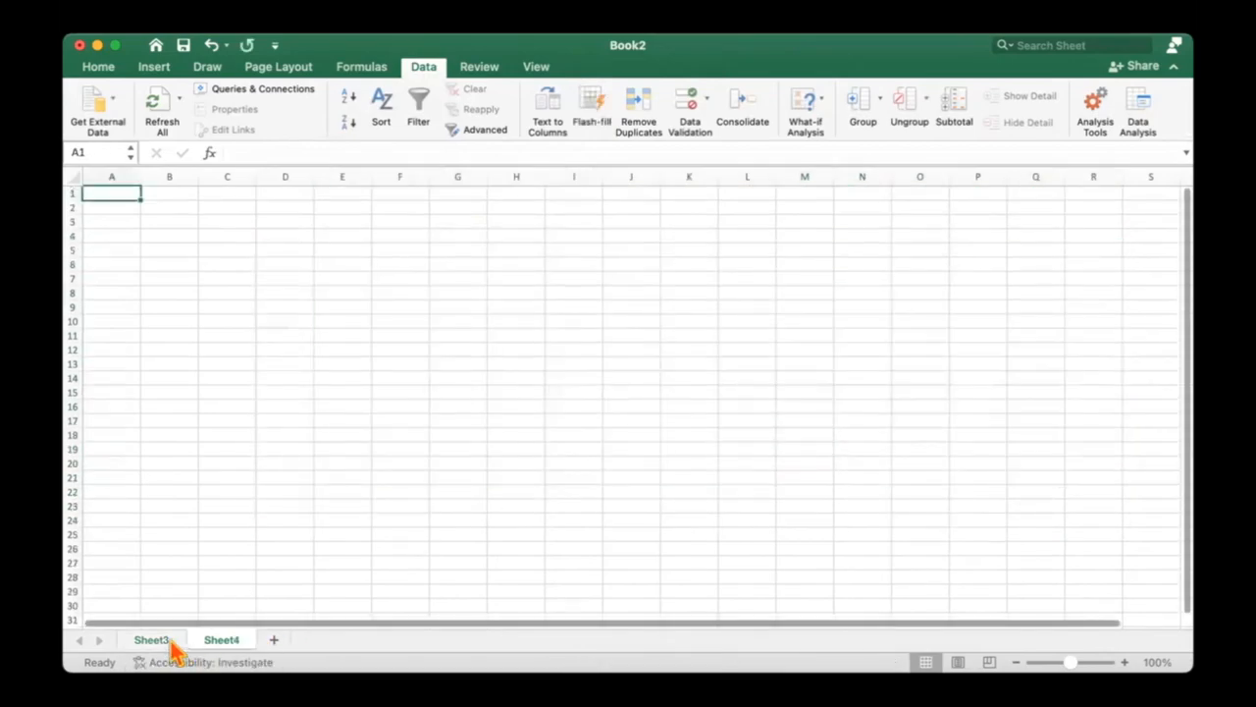
pyautogui.rightClick(173, 643)
pyautogui.click(196, 454)
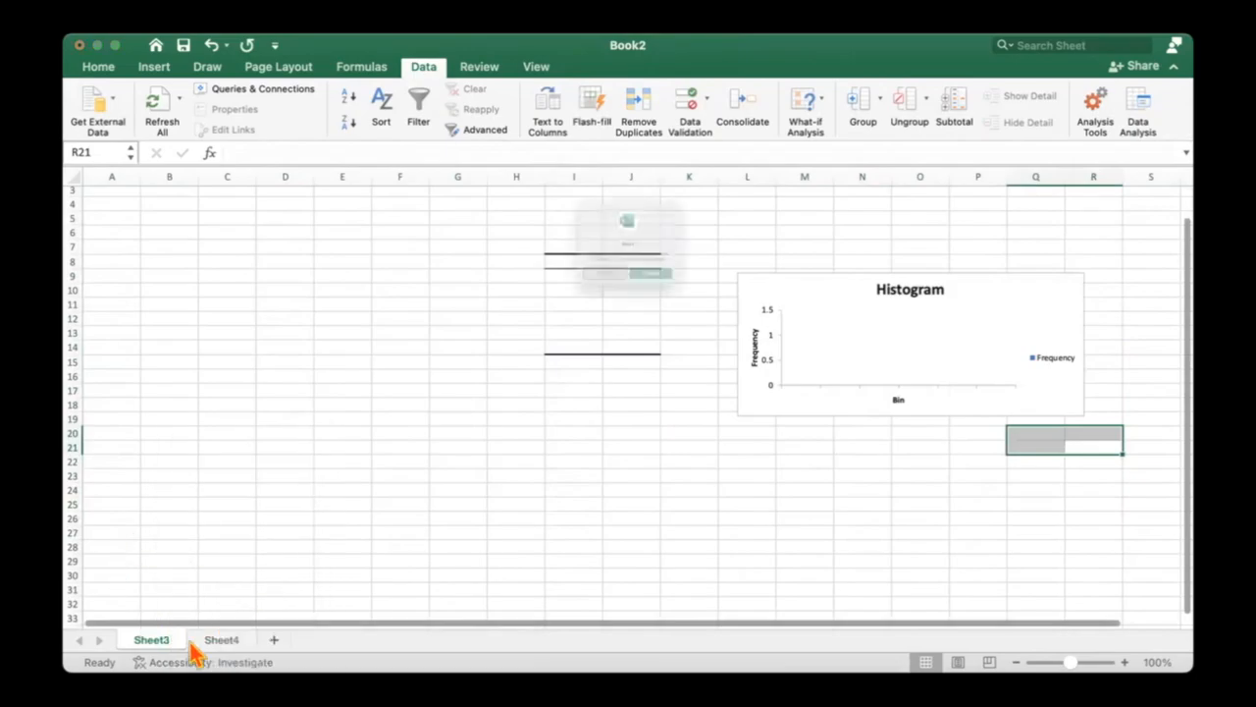
pyautogui.click(680, 312)
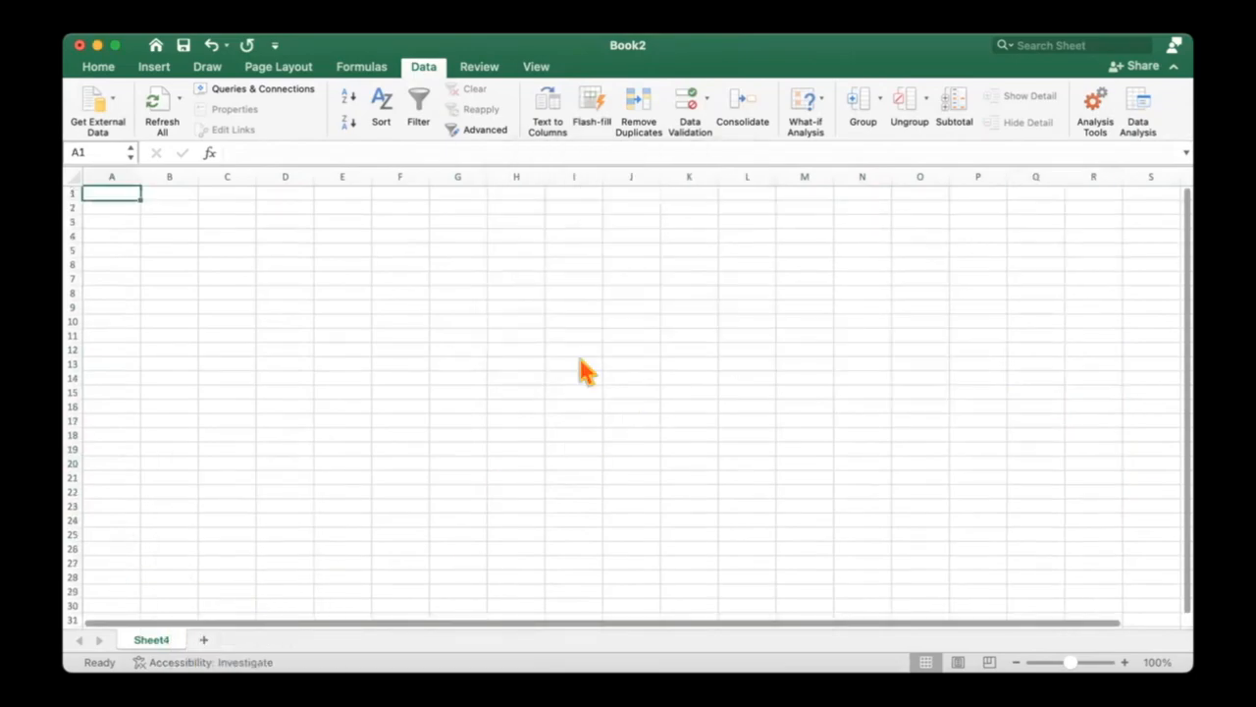
# Step: Enter the heading "Marks of students in Physics" in cell D6 and widen column D to 35
pyautogui.click(578, 359)
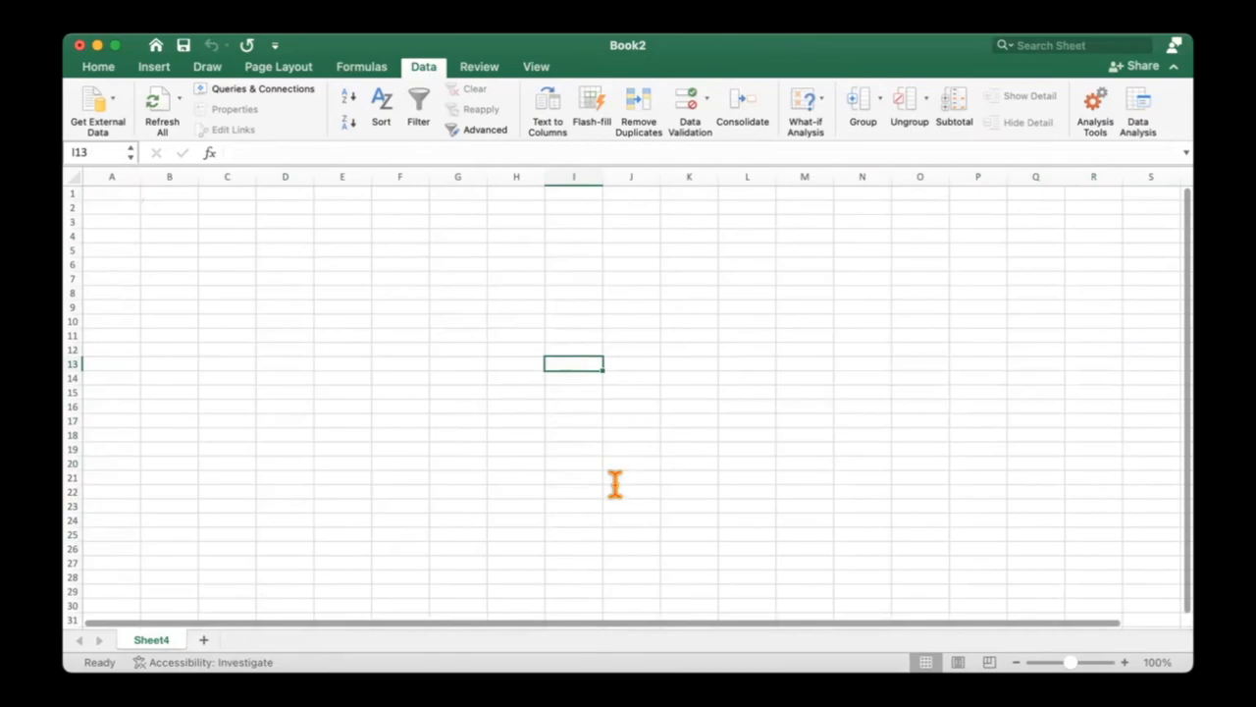
pyautogui.click(306, 265)
pyautogui.click(306, 265)
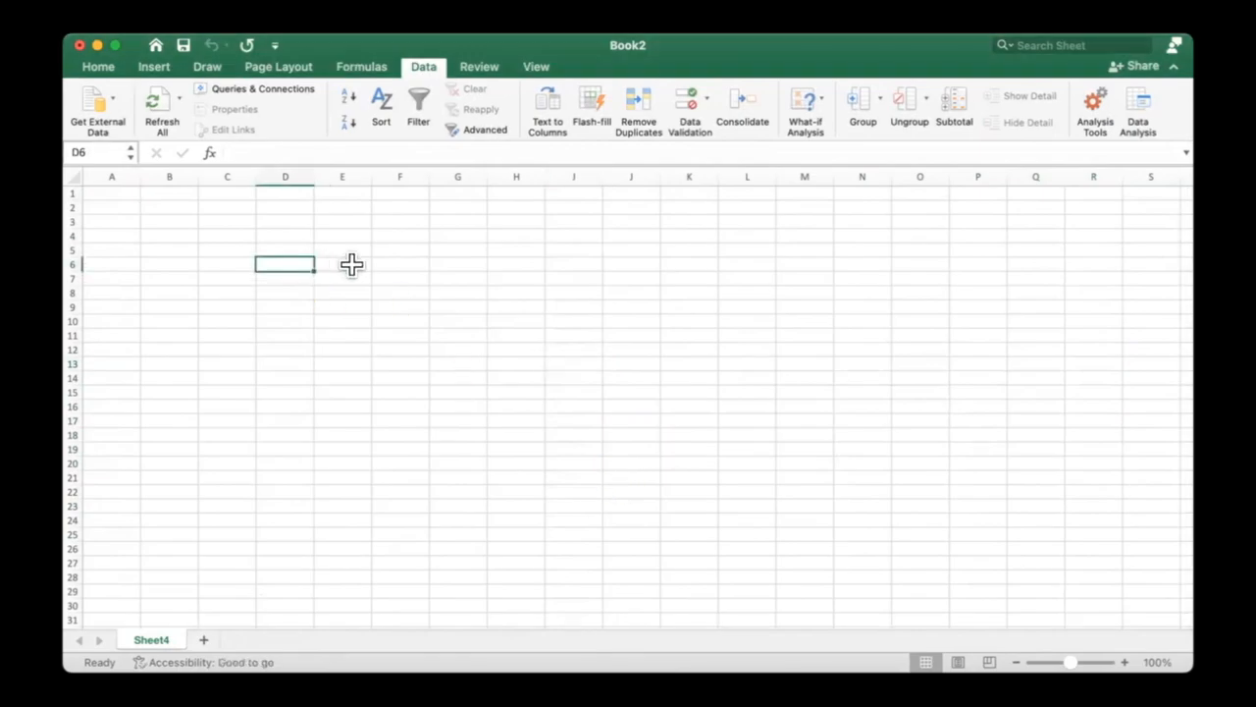
pyautogui.write('Marks o')
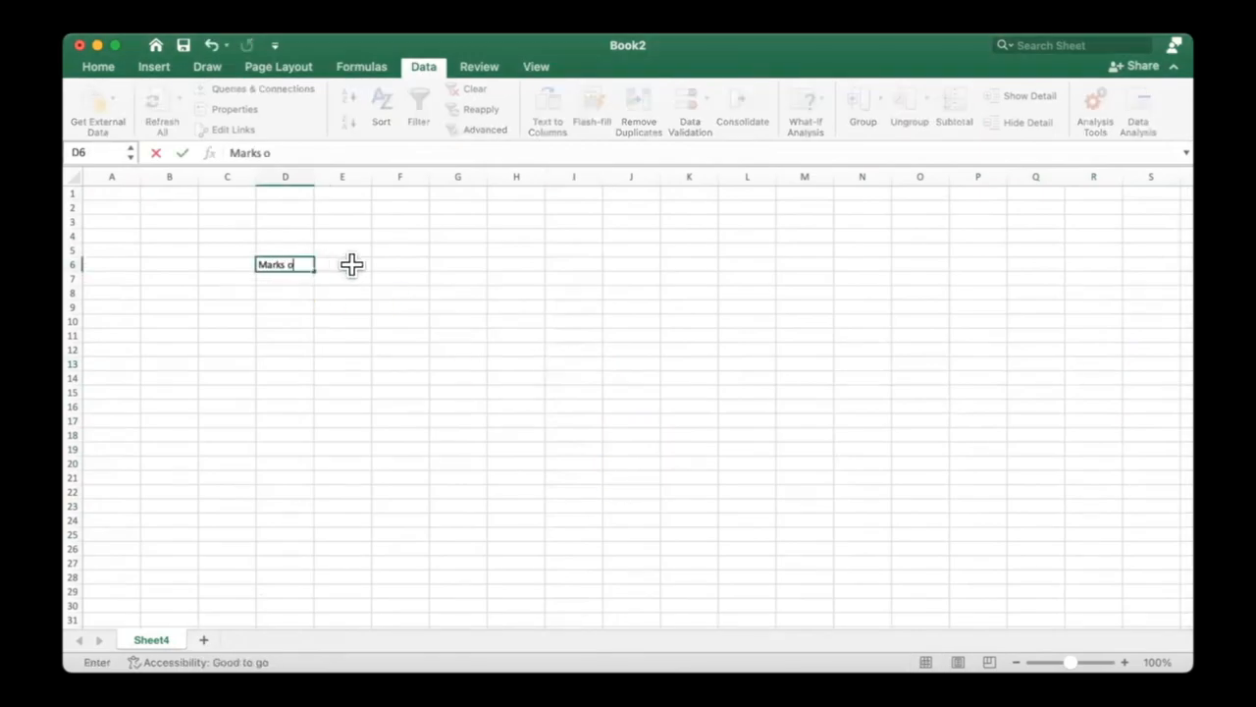
pyautogui.write('f student')
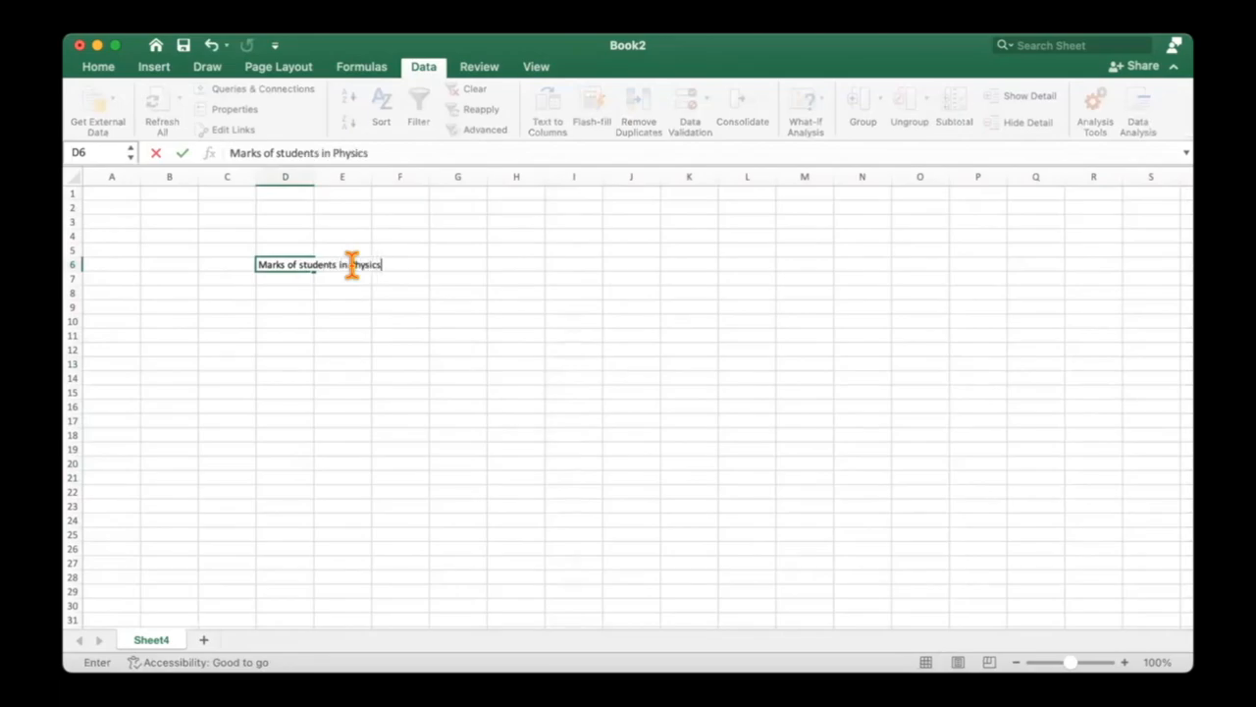
pyautogui.write('s in Physics')
pyautogui.press('Return')
pyautogui.moveTo(314, 177); pyautogui.dragTo(445, 235)
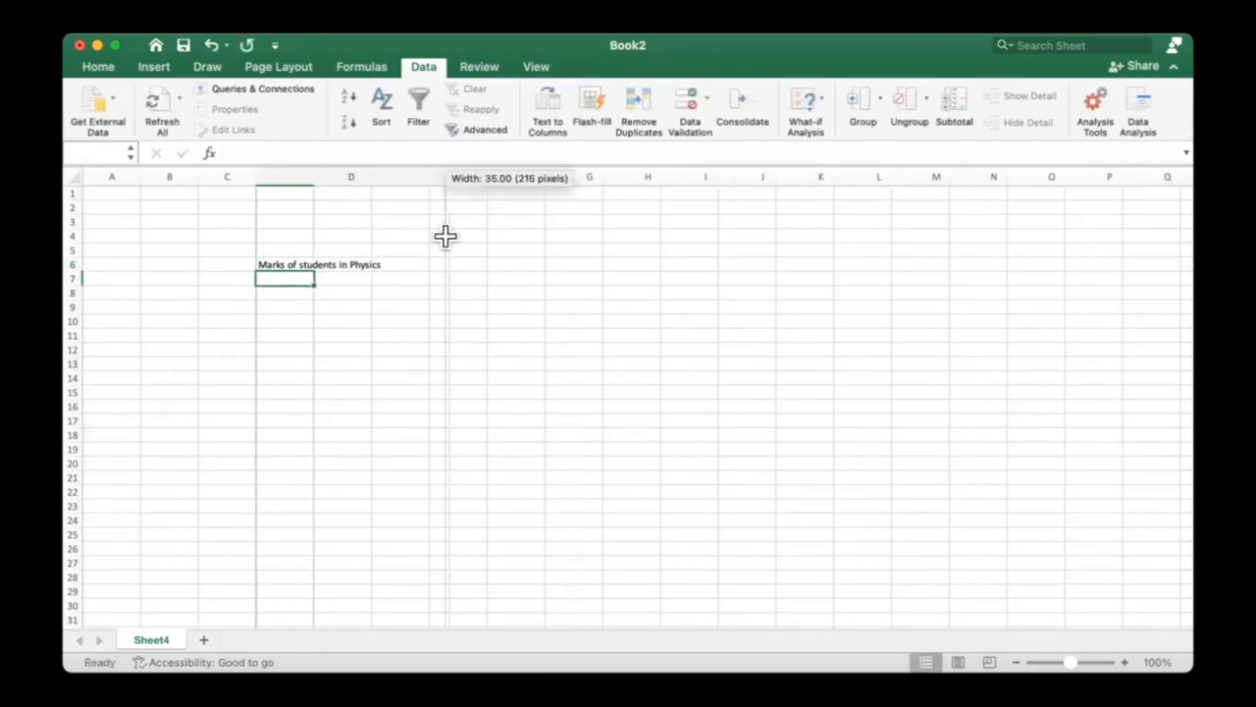
pyautogui.moveTo(534, 321); pyautogui.dragTo(587, 334)
# Step: Enter the formula =RANDBETWEEN(0,99) in cell D7 under the heading to generate a random mark
pyautogui.click(293, 321)
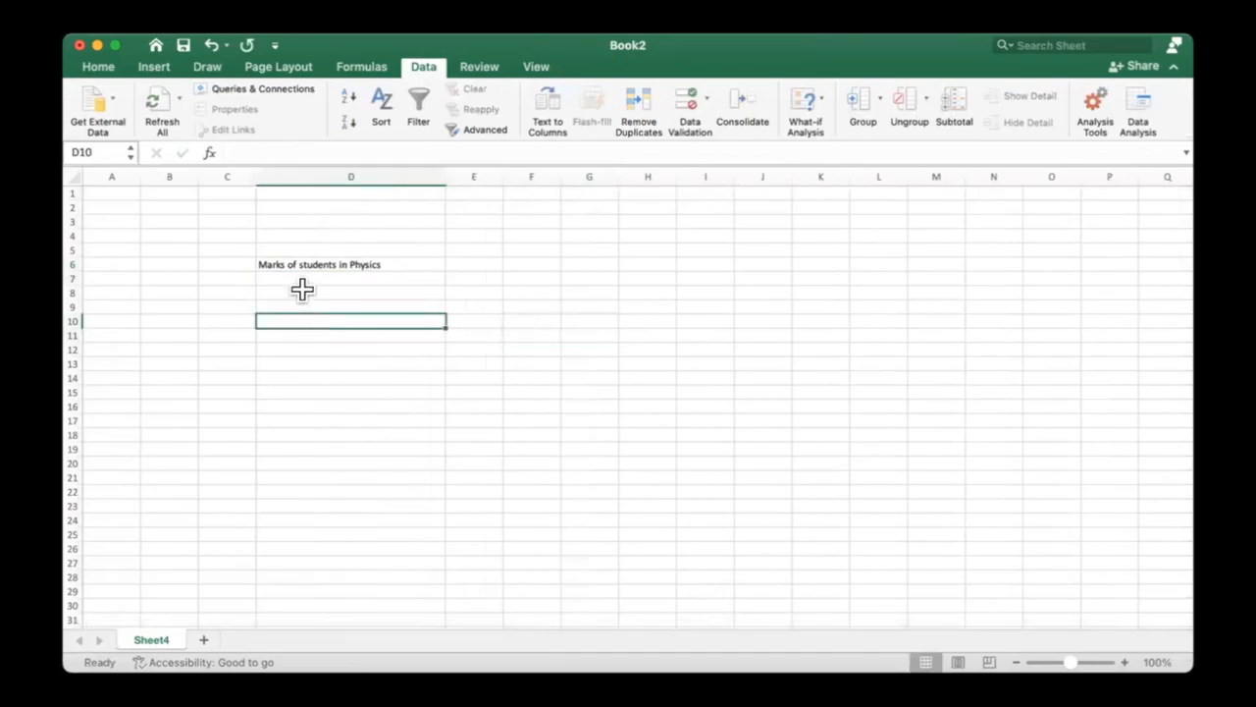
pyautogui.click(303, 284)
pyautogui.write('=ralndb')
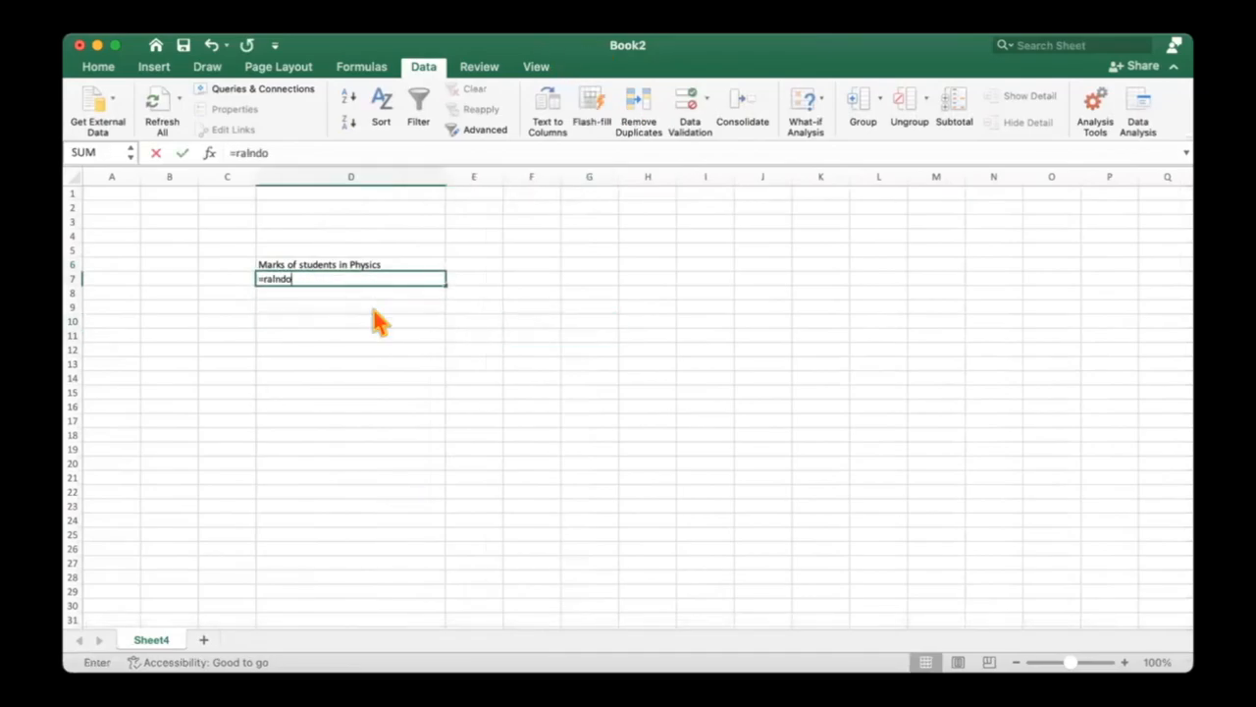
pyautogui.press('BackSpace')
pyautogui.press('BackSpace')
pyautogui.press('BackSpace')
pyautogui.press('BackSpace')
pyautogui.write('nd')
pyautogui.press('Tab')
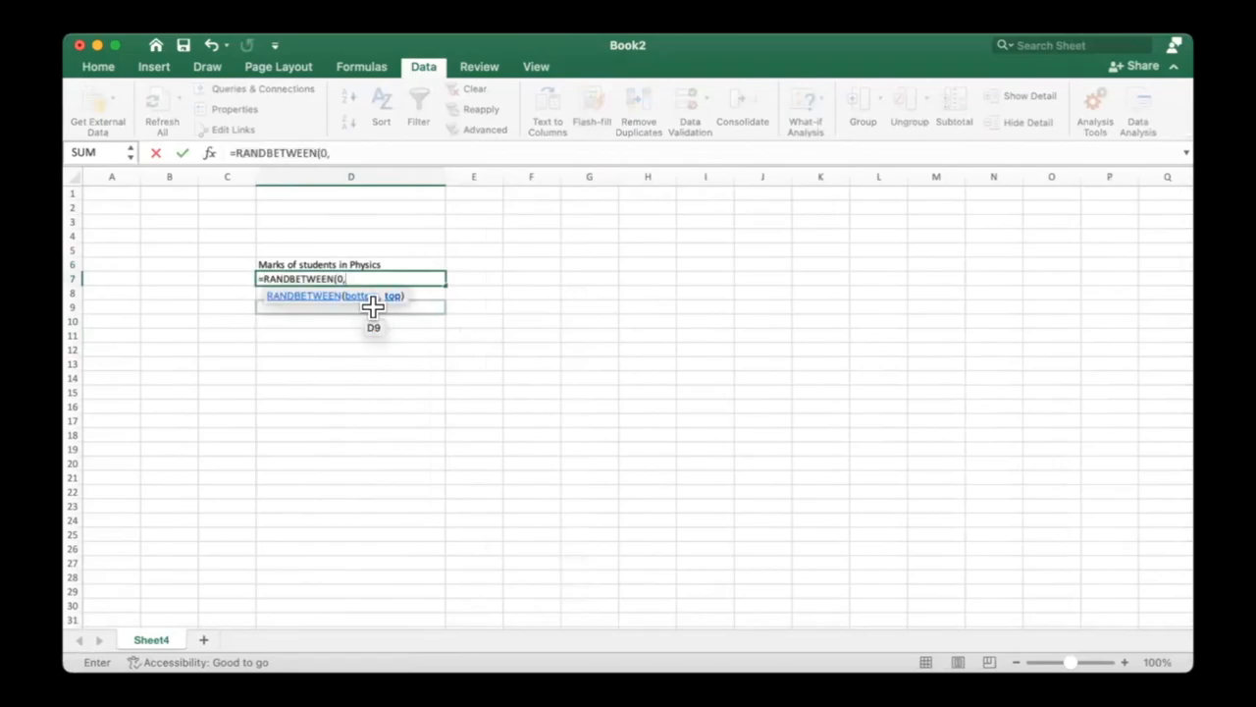
pyautogui.write('0,99)')
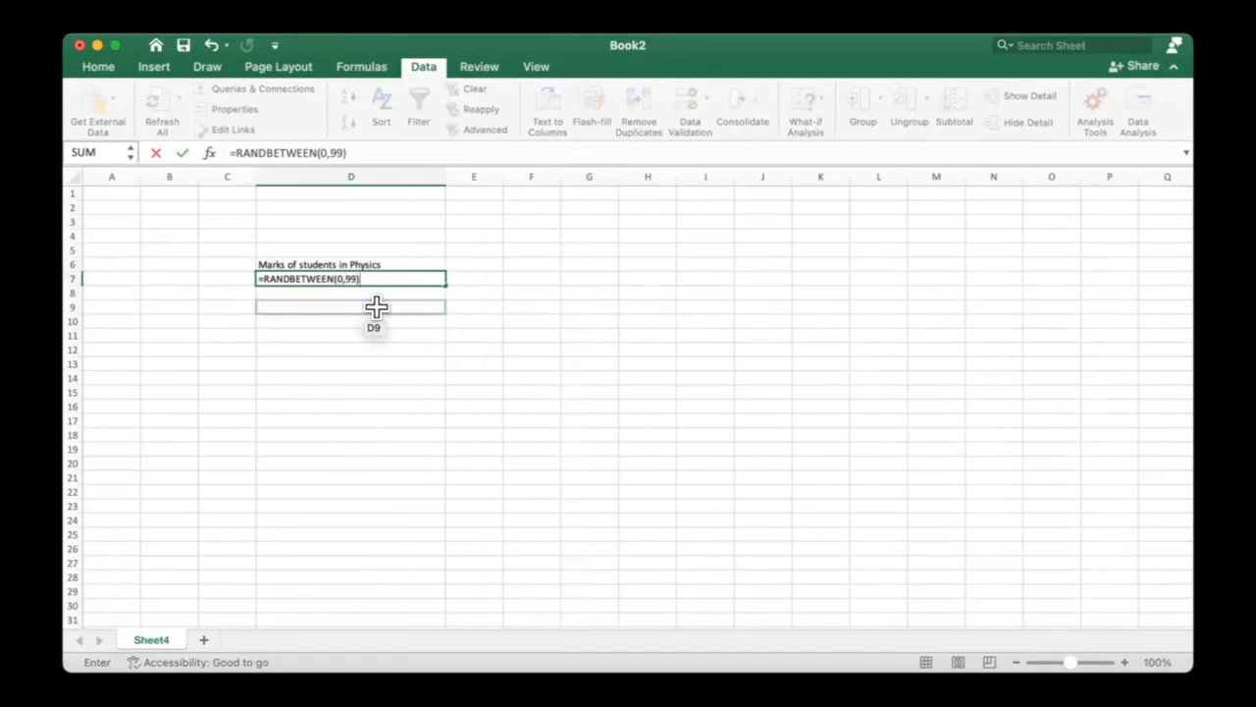
pyautogui.press('Return')
pyautogui.press('Up')
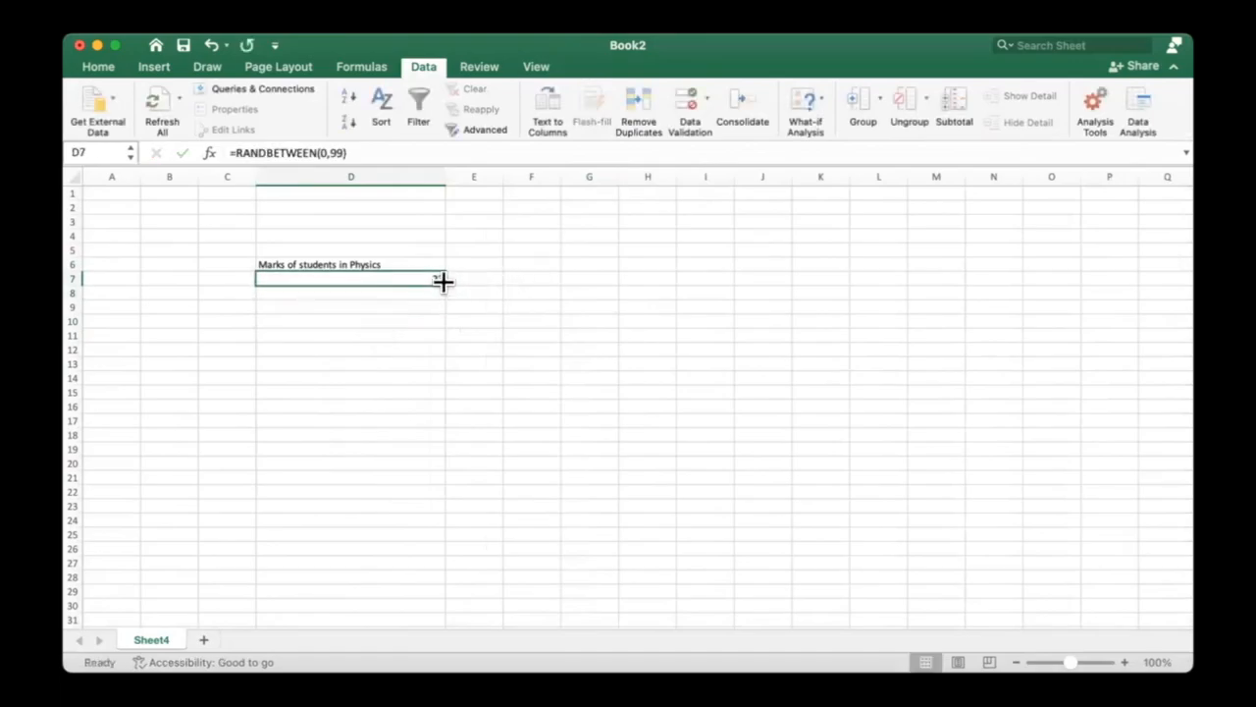
# Step: Fill the random-mark formula from D7 down to D29 and centre the heading and marks in D6:D29
pyautogui.moveTo(444, 285); pyautogui.dragTo(405, 593)
pyautogui.click(568, 291)
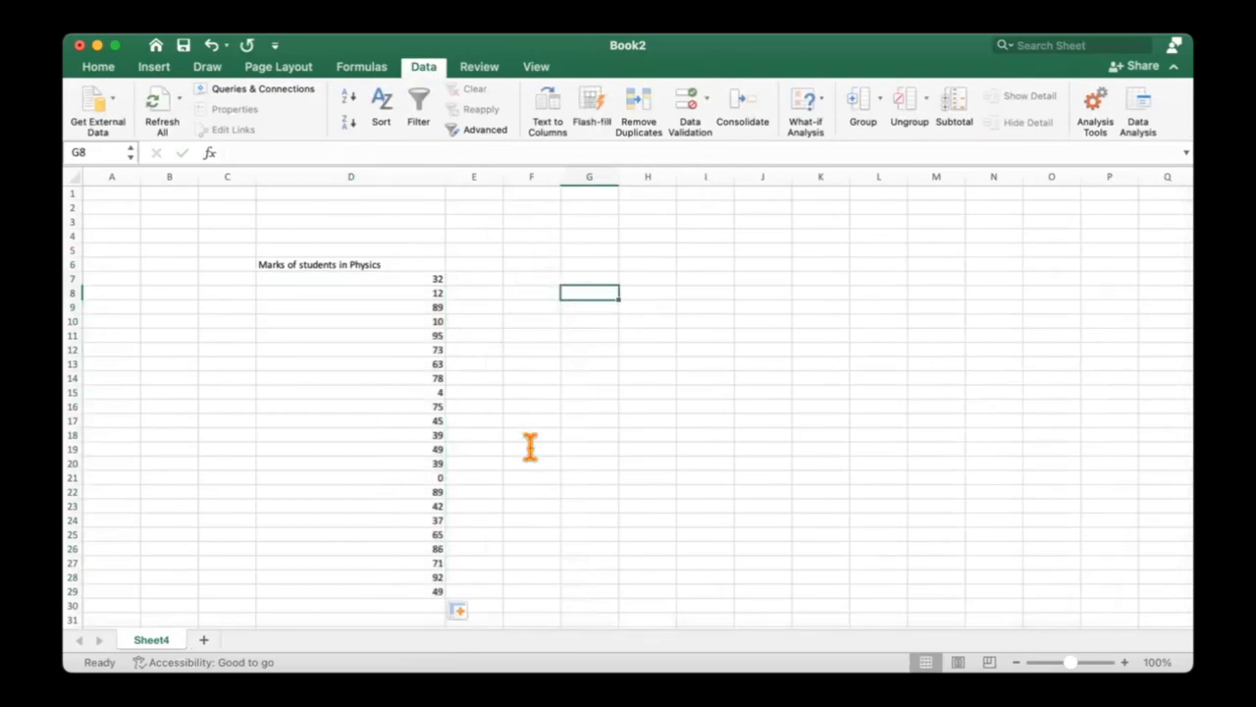
pyautogui.click(359, 261)
pyautogui.keyDown('shift'); pyautogui.click(354, 591); pyautogui.keyUp('shift')
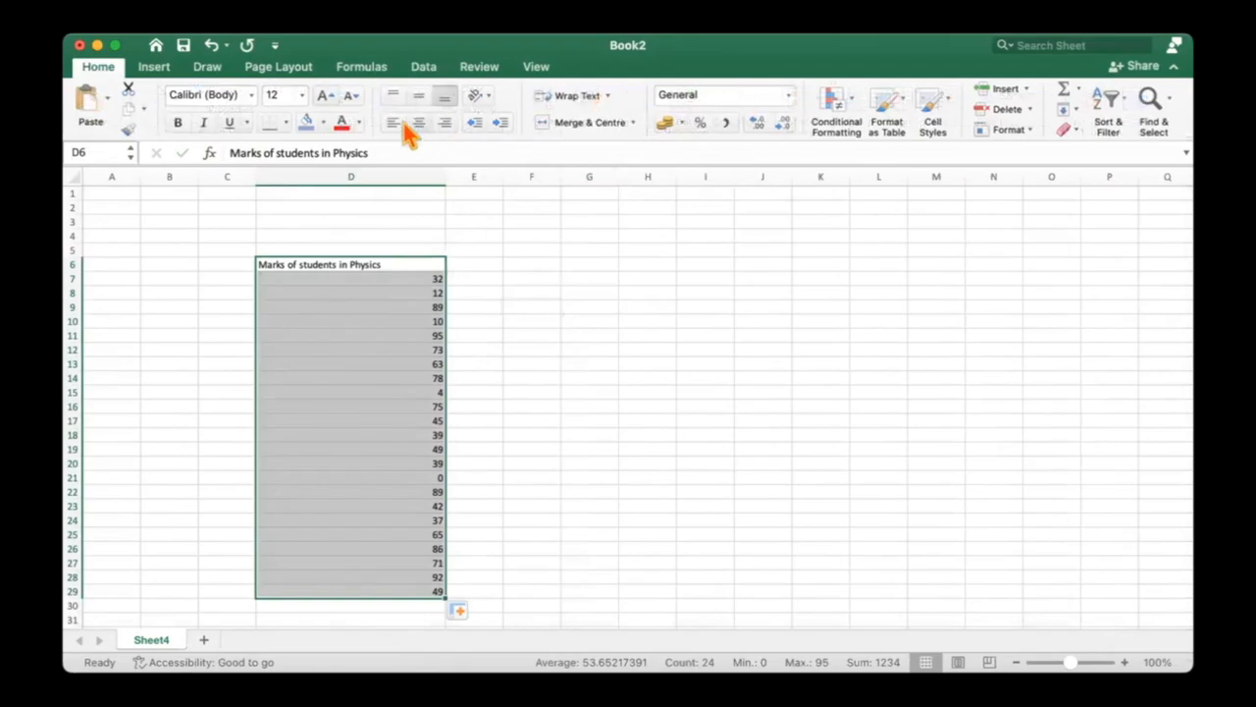
pyautogui.click(393, 122)
pyautogui.click(418, 121)
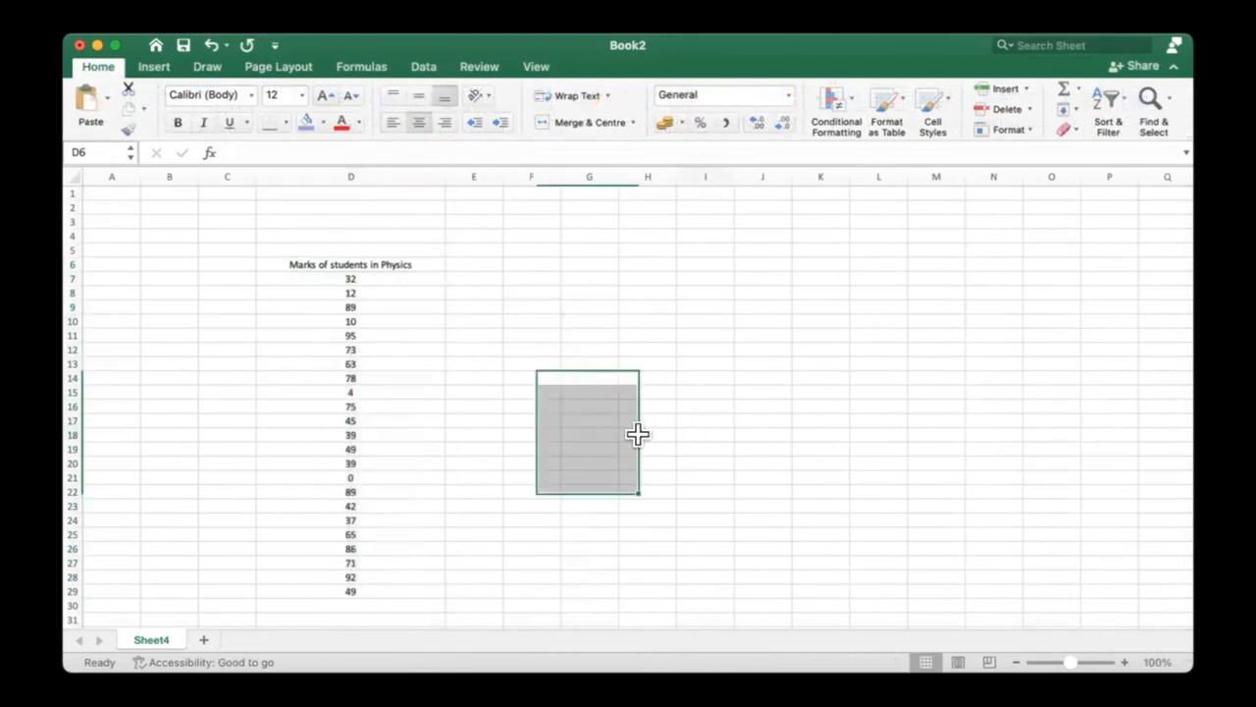
pyautogui.click(705, 433)
# Step: Autofit the width of column D to its heading and marks
pyautogui.doubleClick(445, 176)
pyautogui.click(482, 303)
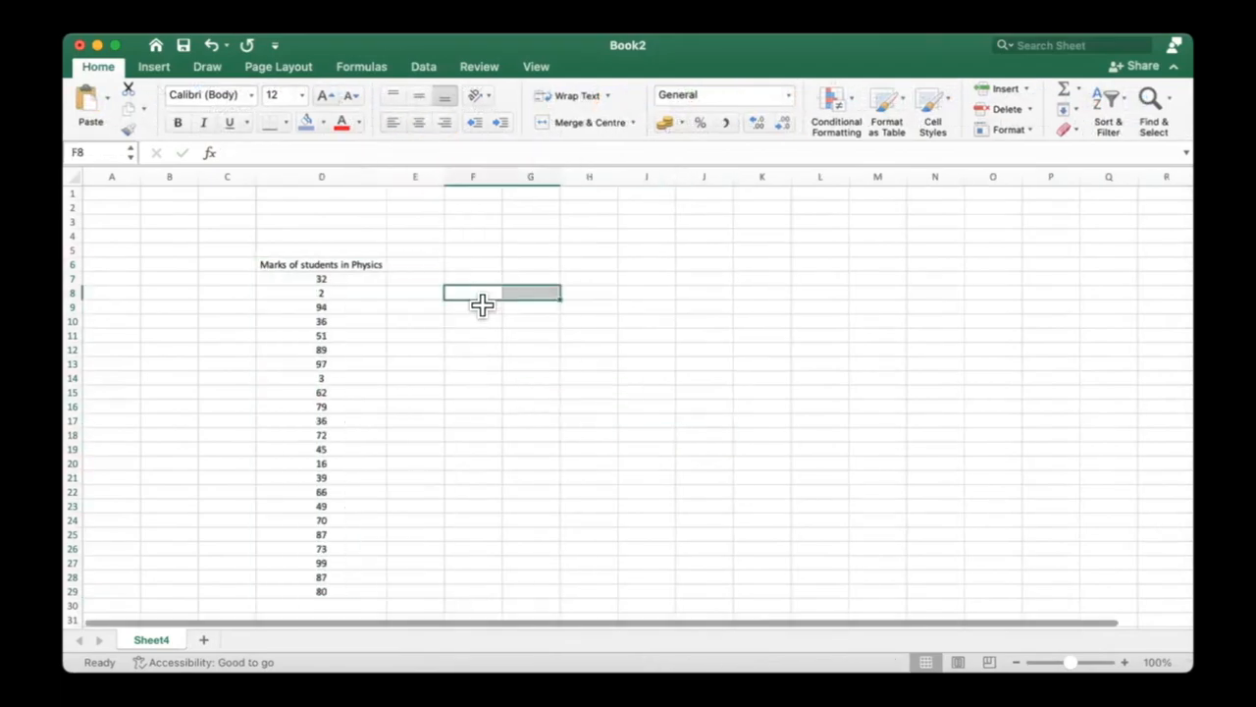
pyautogui.moveTo(323, 307); pyautogui.dragTo(350, 421)
pyautogui.click(339, 287)
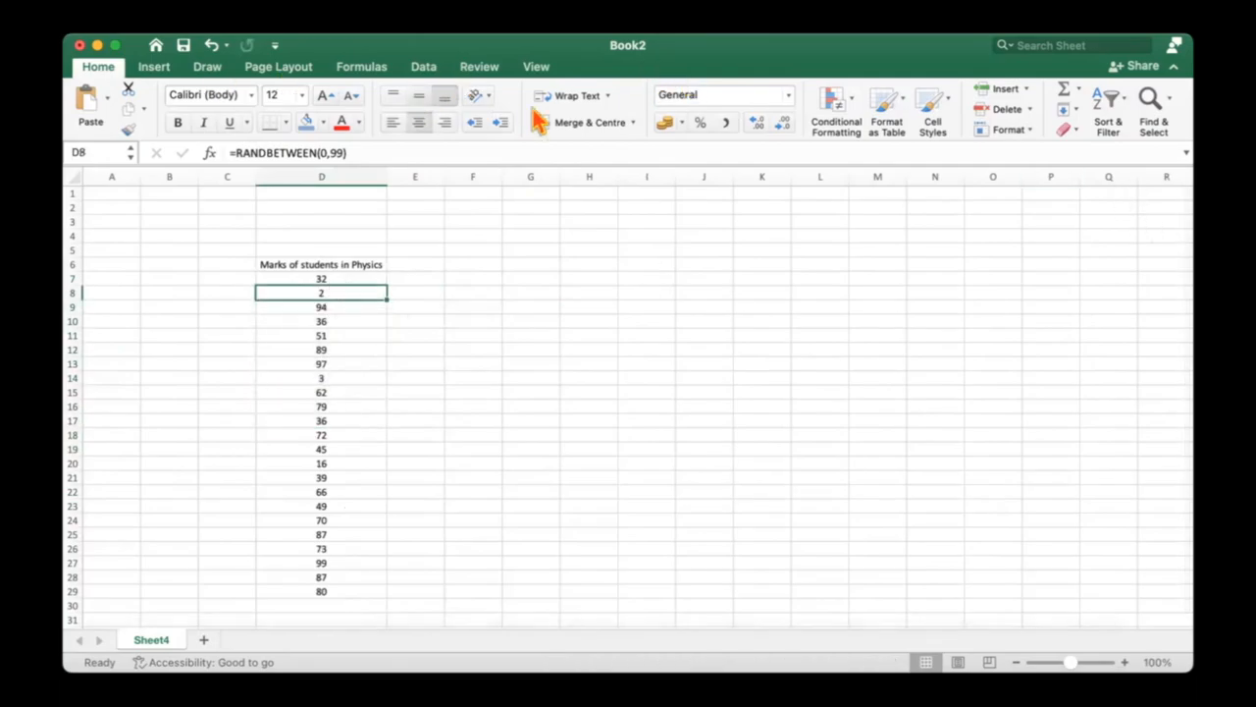
# Step: Start the Descriptive Statistics analysis tool and move its dialog clear of the marks column
pyautogui.click(423, 70)
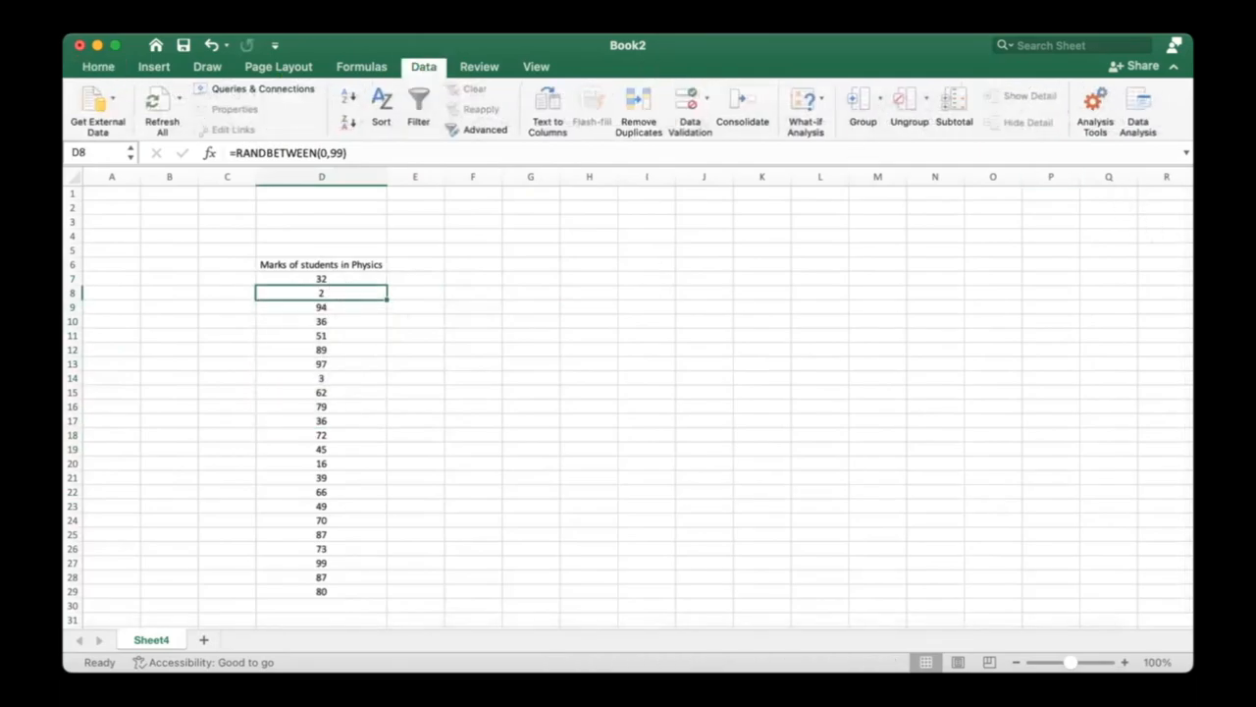
pyautogui.click(1139, 113)
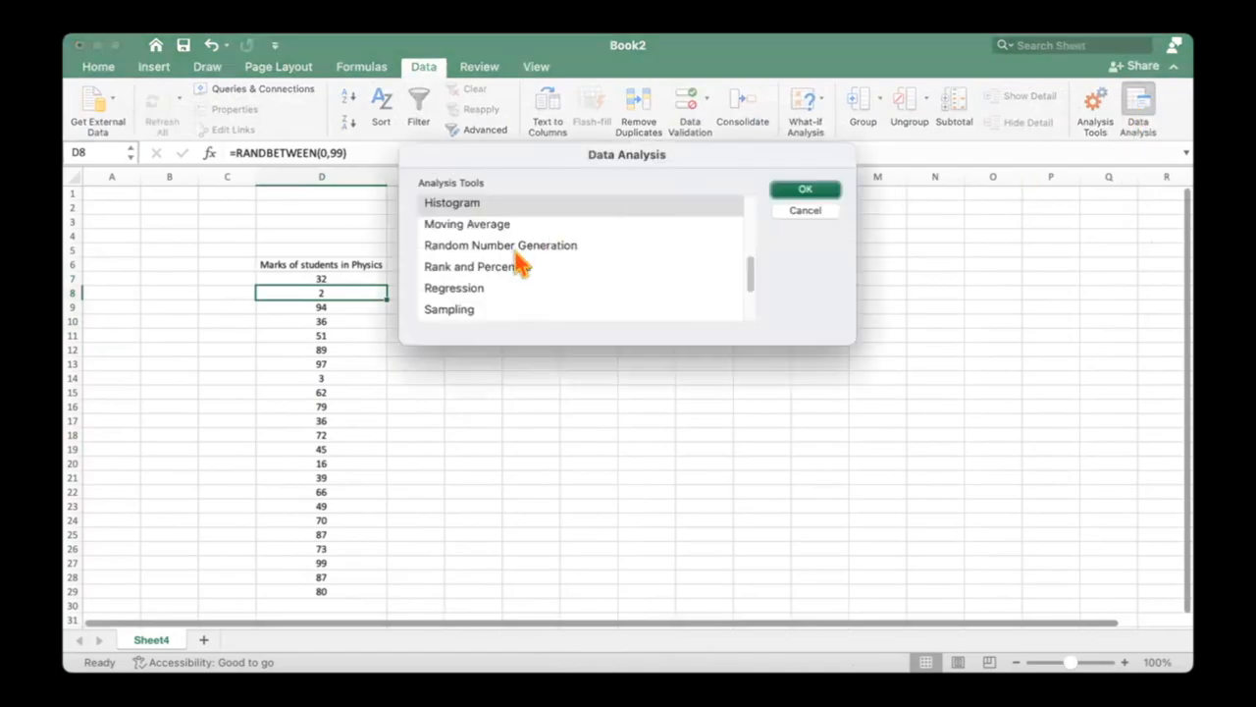
pyautogui.scroll(5, 496, 292)
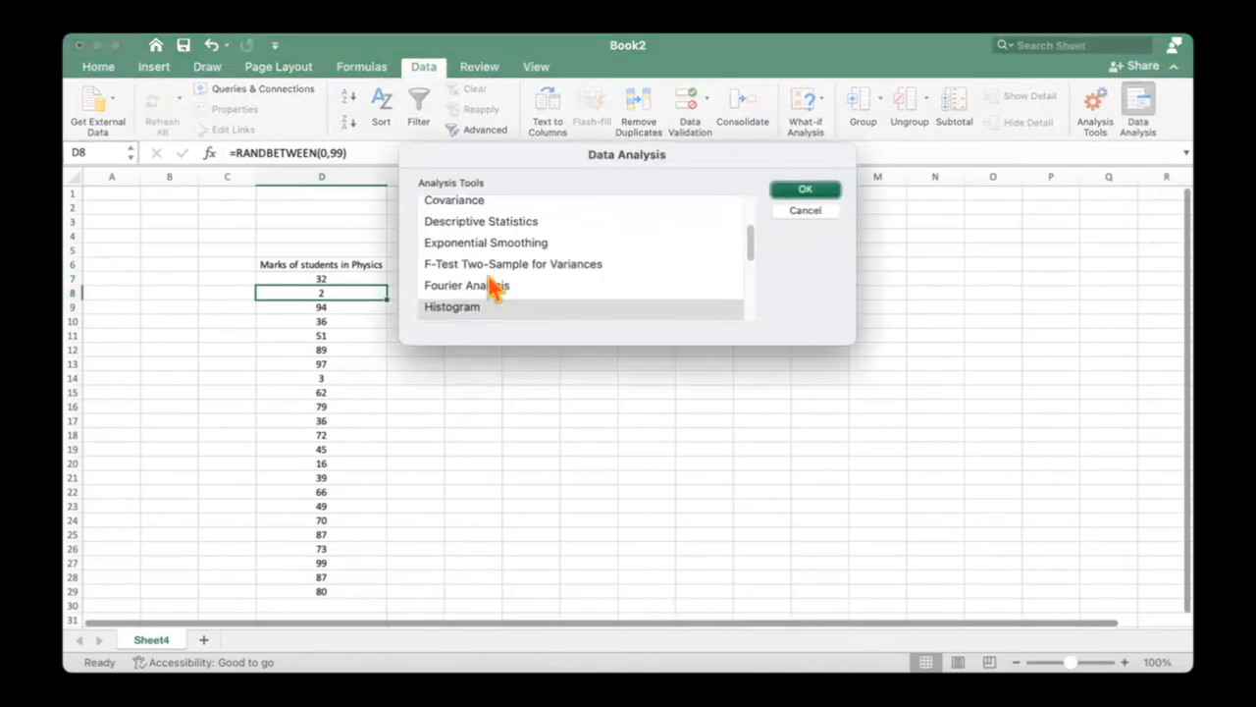
pyautogui.click(489, 223)
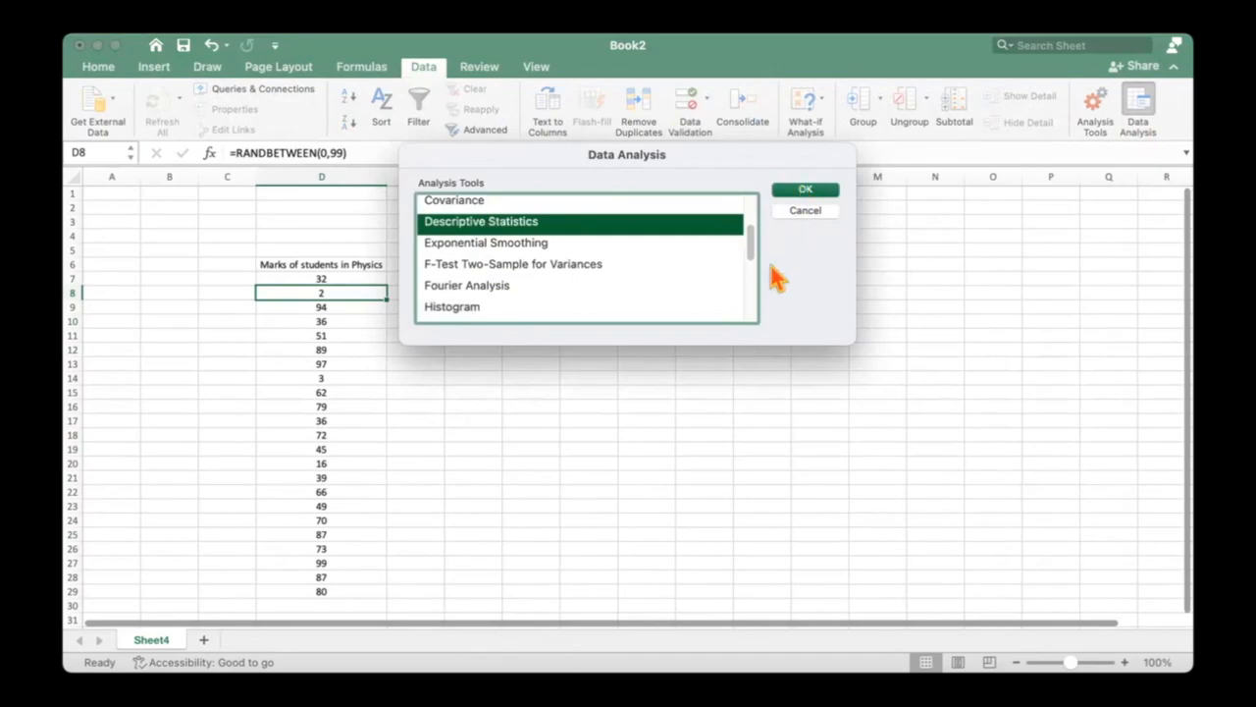
pyautogui.click(802, 193)
pyautogui.moveTo(541, 116); pyautogui.dragTo(665, 142)
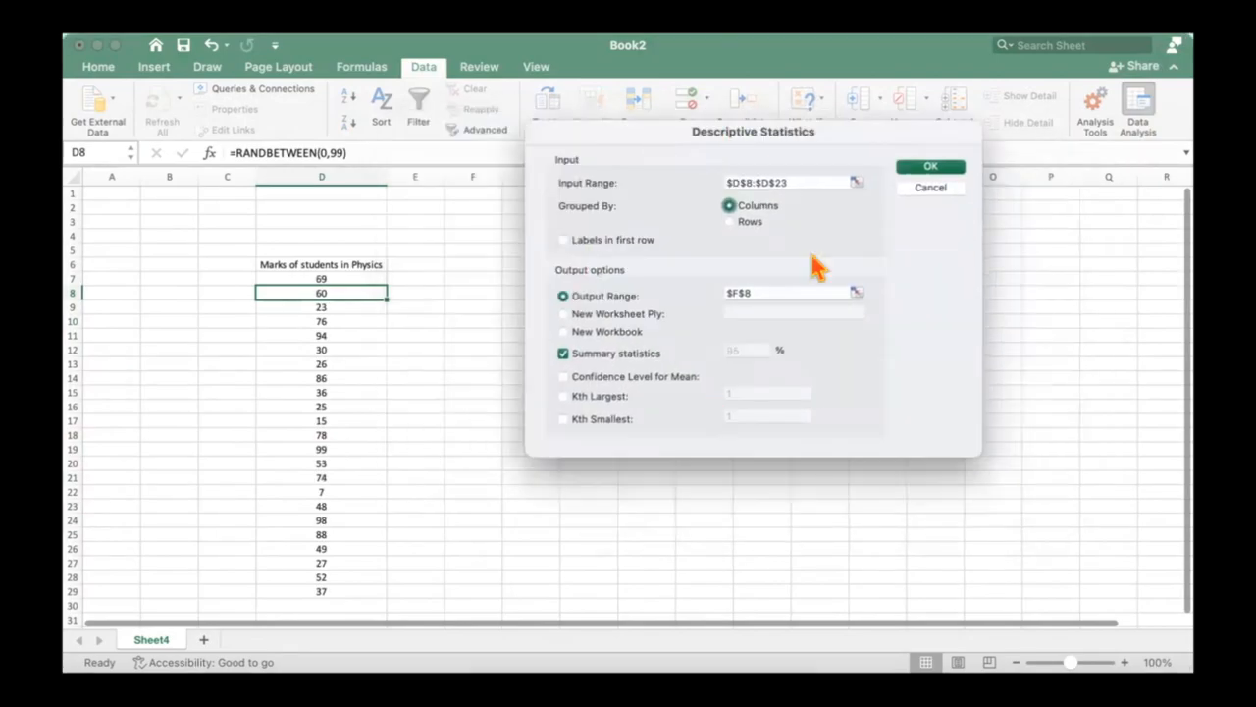
# Step: Set the analysis input range to D7:D29 and its output range to G8
pyautogui.click(856, 179)
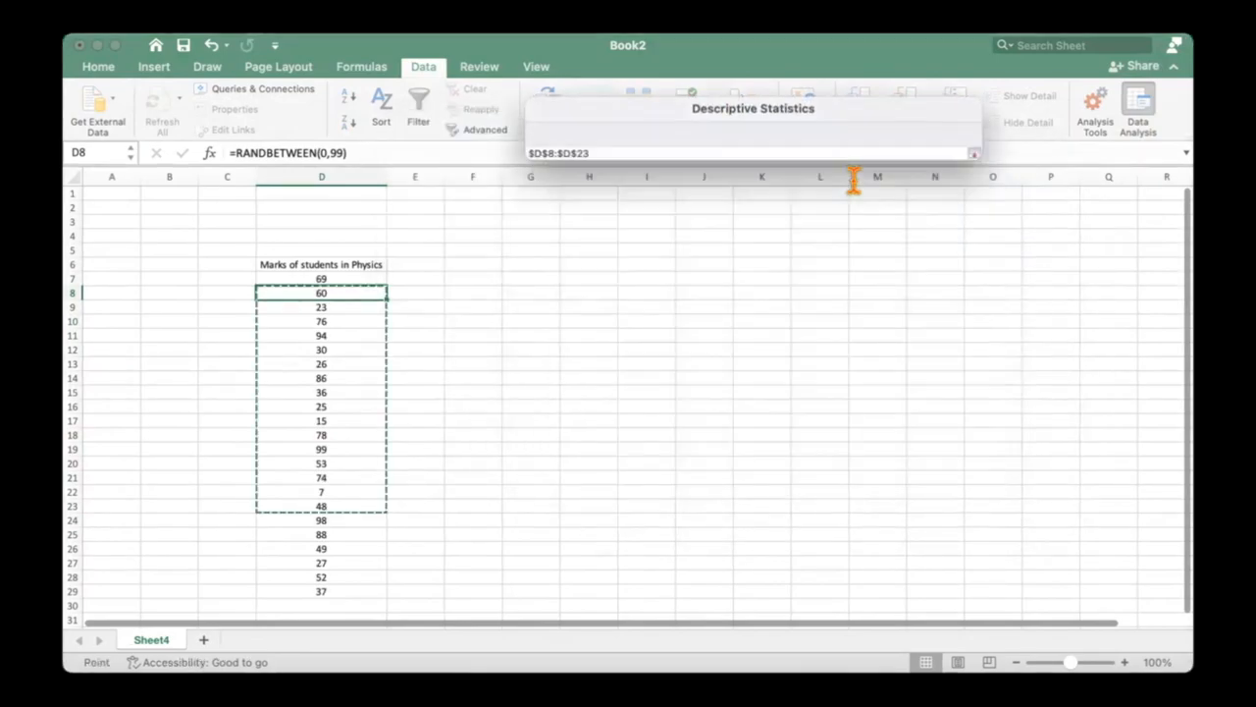
pyautogui.click(510, 337)
pyautogui.moveTo(321, 279); pyautogui.dragTo(301, 592)
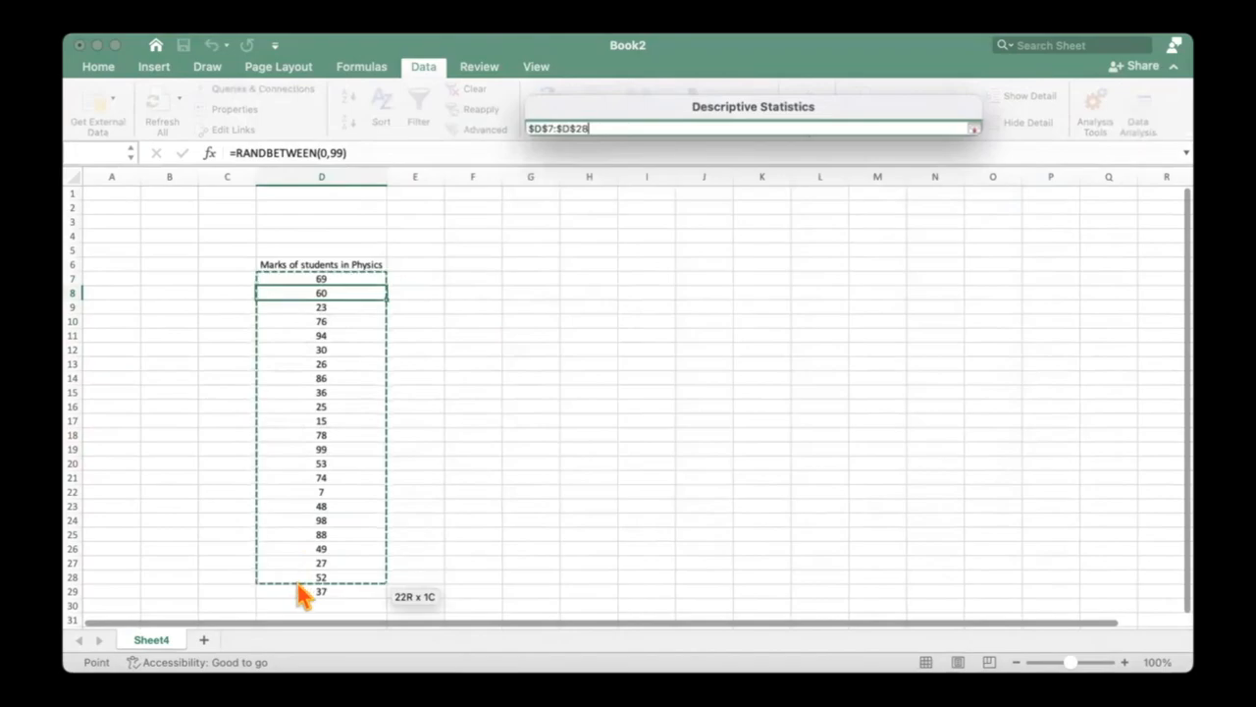
pyautogui.click(973, 129)
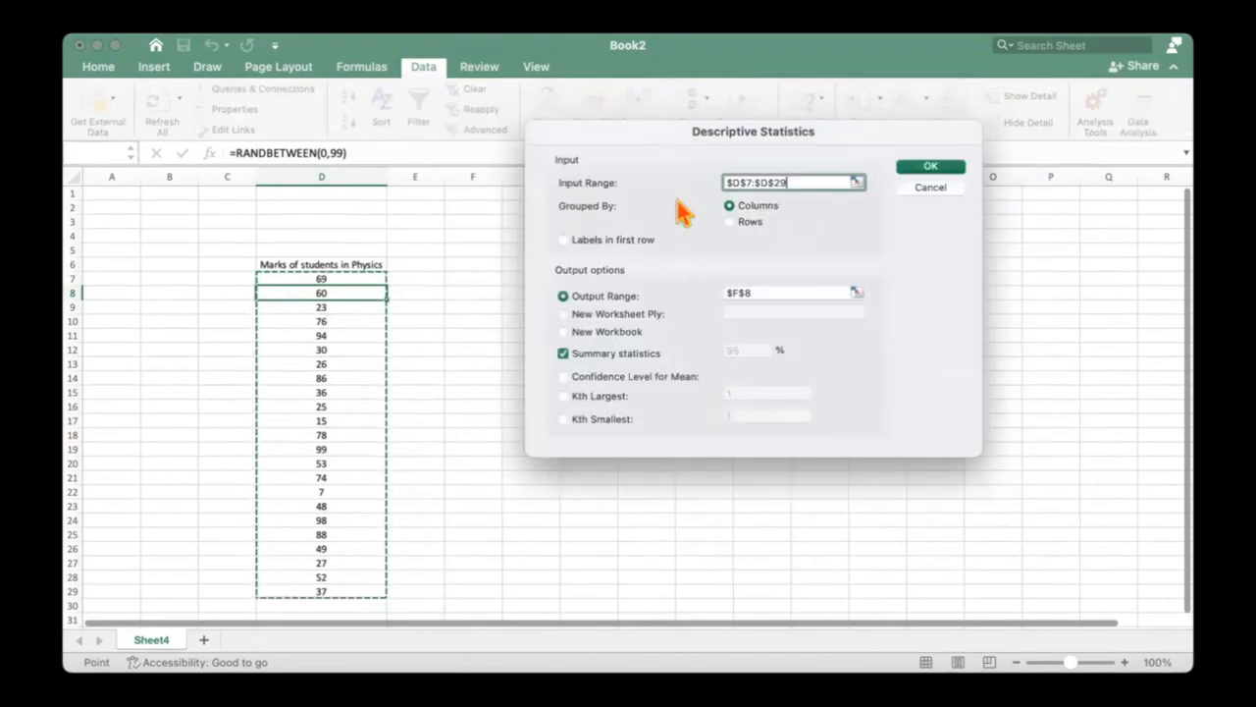
pyautogui.click(857, 292)
pyautogui.click(473, 293)
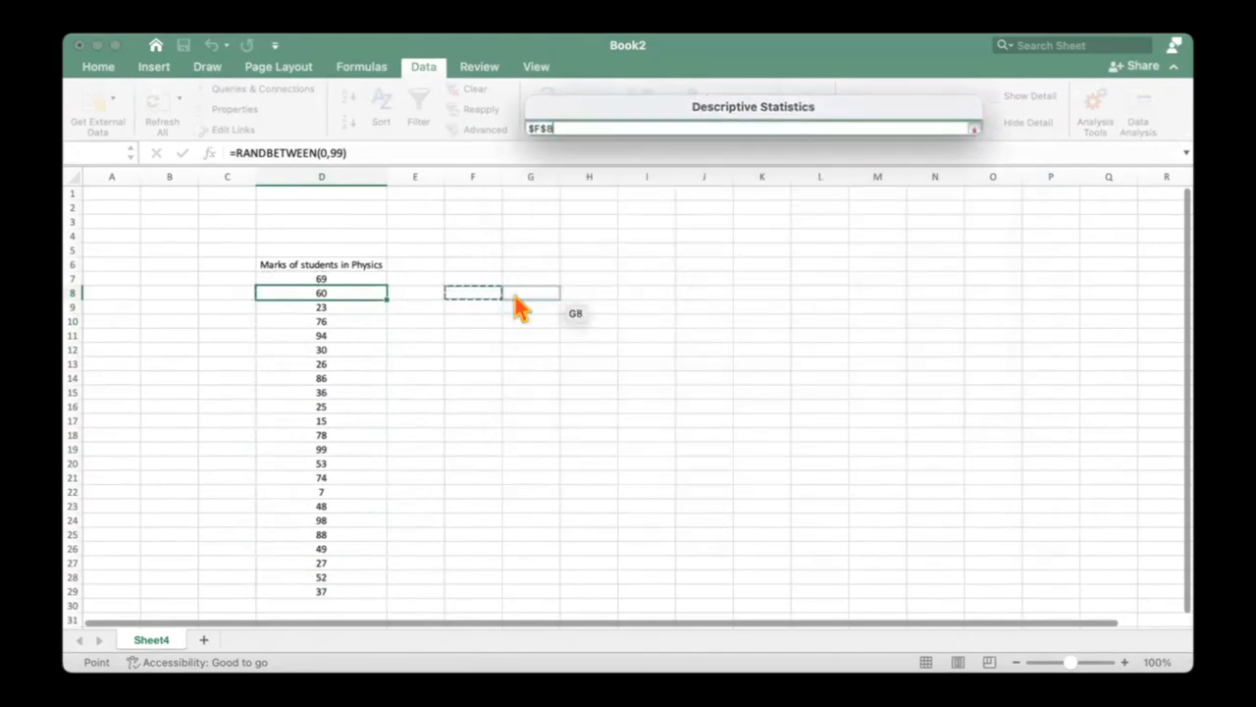
pyautogui.click(518, 294)
pyautogui.click(974, 128)
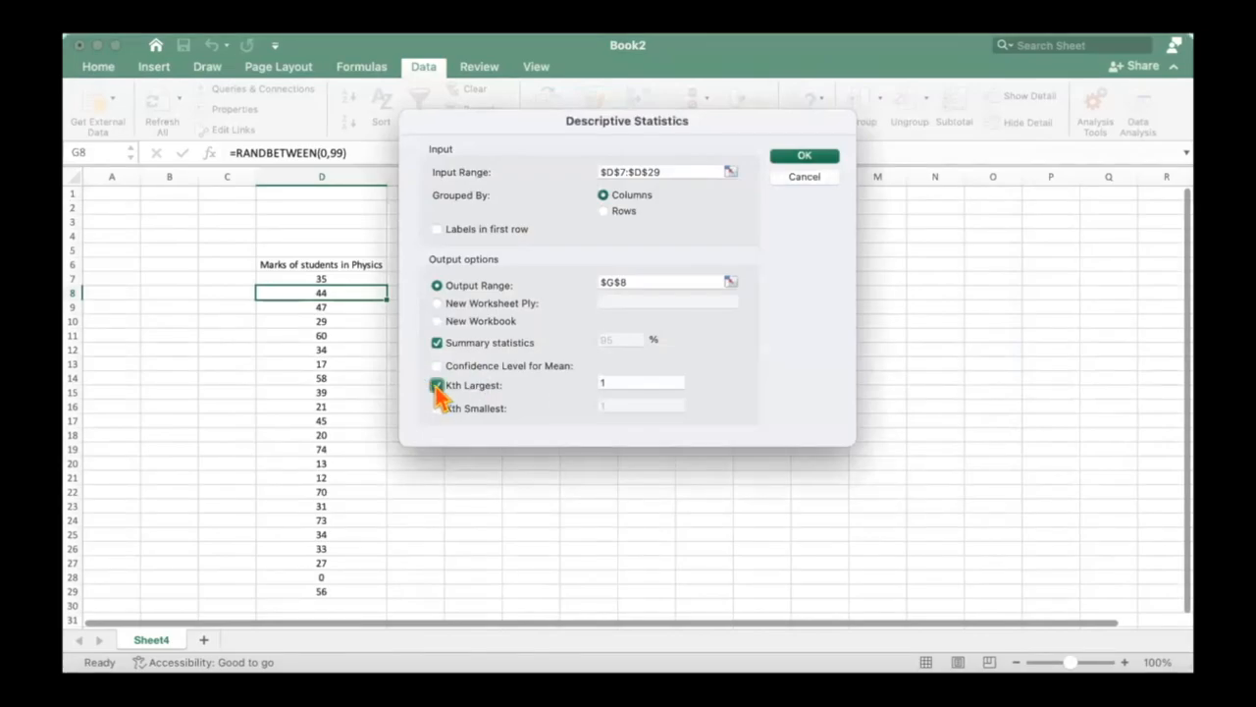
# Step: Run the analysis with summary statistics only, leaving Kth Largest off, and widen column G to fit the statistic labels
pyautogui.click(437, 385)
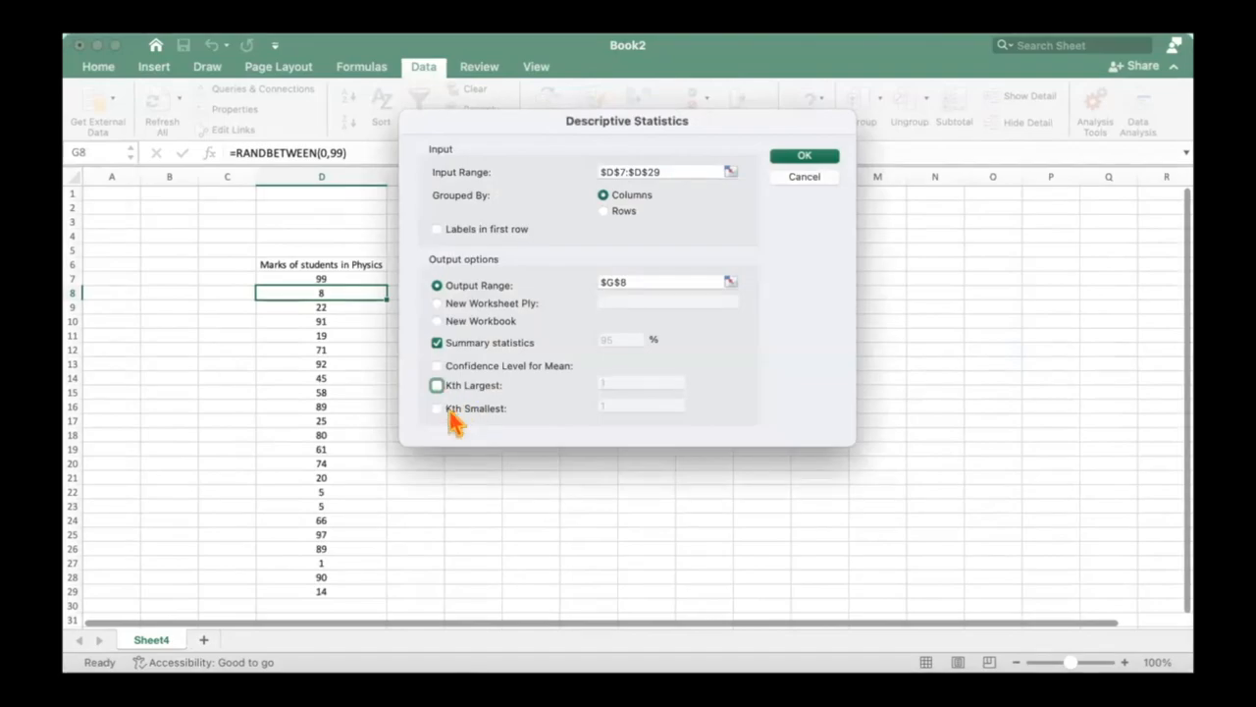
pyautogui.click(803, 159)
pyautogui.click(793, 346)
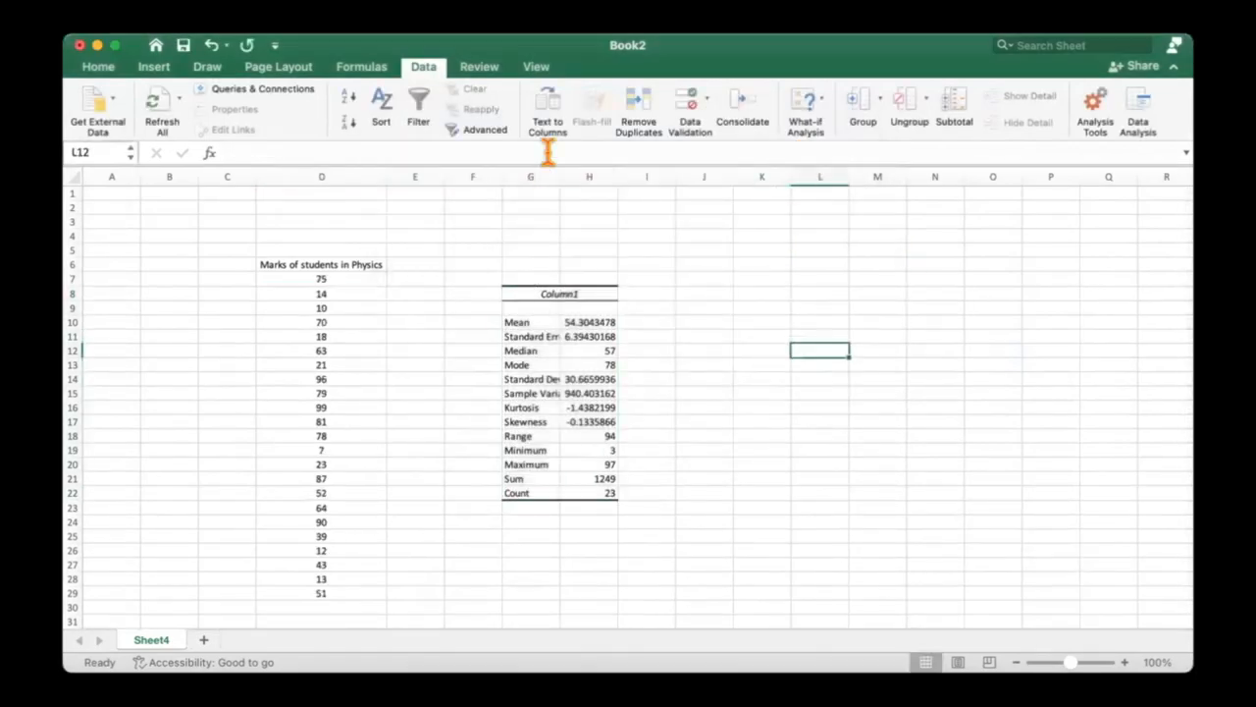
pyautogui.moveTo(560, 177); pyautogui.dragTo(592, 271)
pyautogui.click(735, 388)
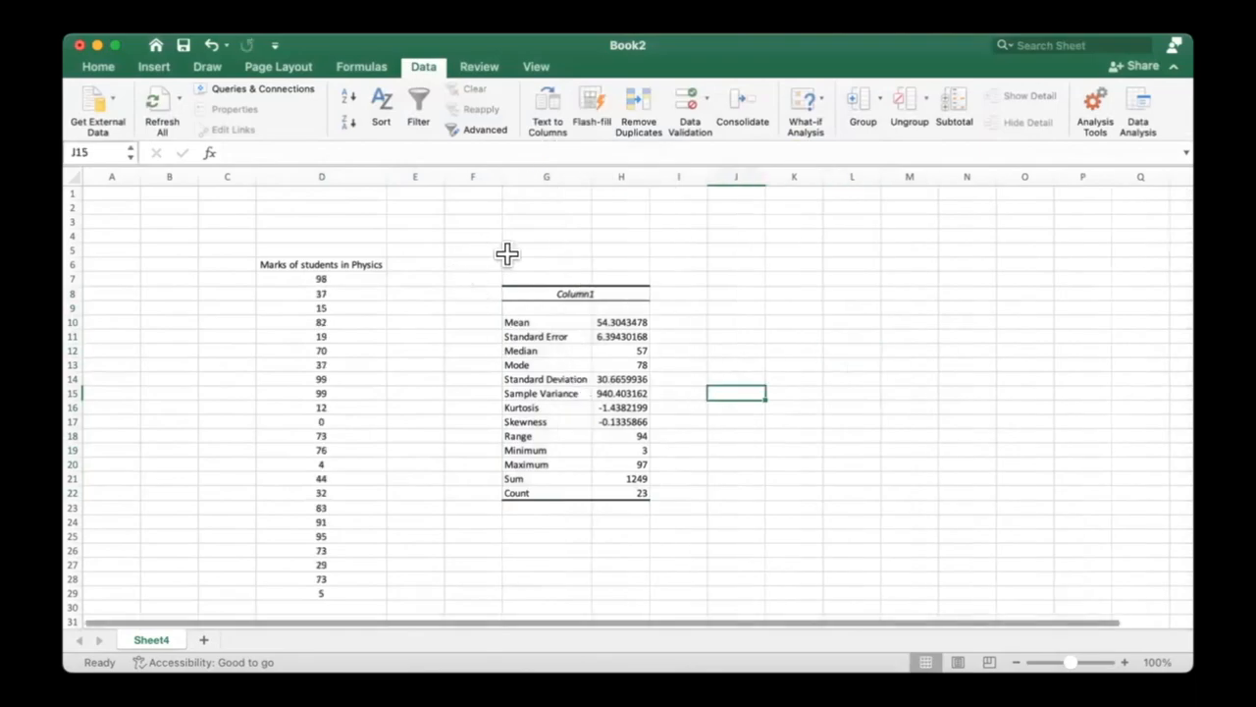
# Step: Examine the generated statistics table as a whole, including its kurtosis and skewness rows
pyautogui.moveTo(507, 254); pyautogui.dragTo(799, 608)
pyautogui.moveTo(514, 255); pyautogui.dragTo(722, 552)
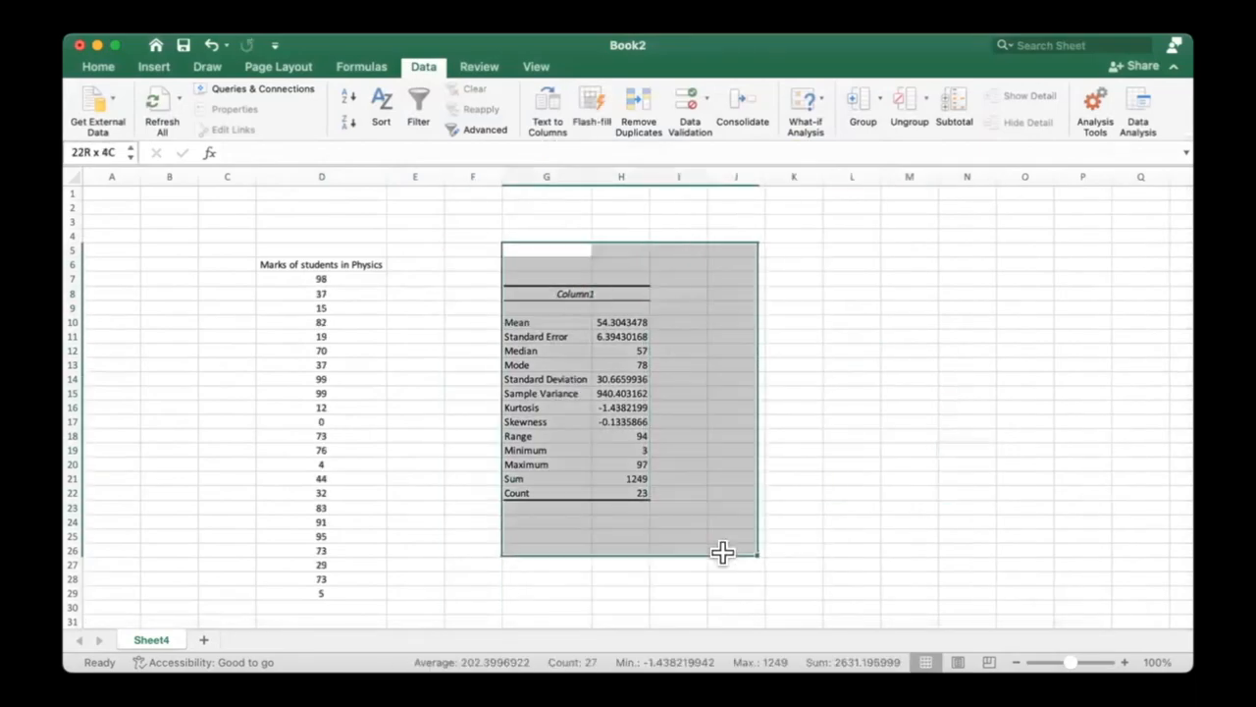
pyautogui.click(886, 534)
pyautogui.moveTo(518, 407); pyautogui.dragTo(637, 425)
pyautogui.click(808, 433)
pyautogui.click(858, 417)
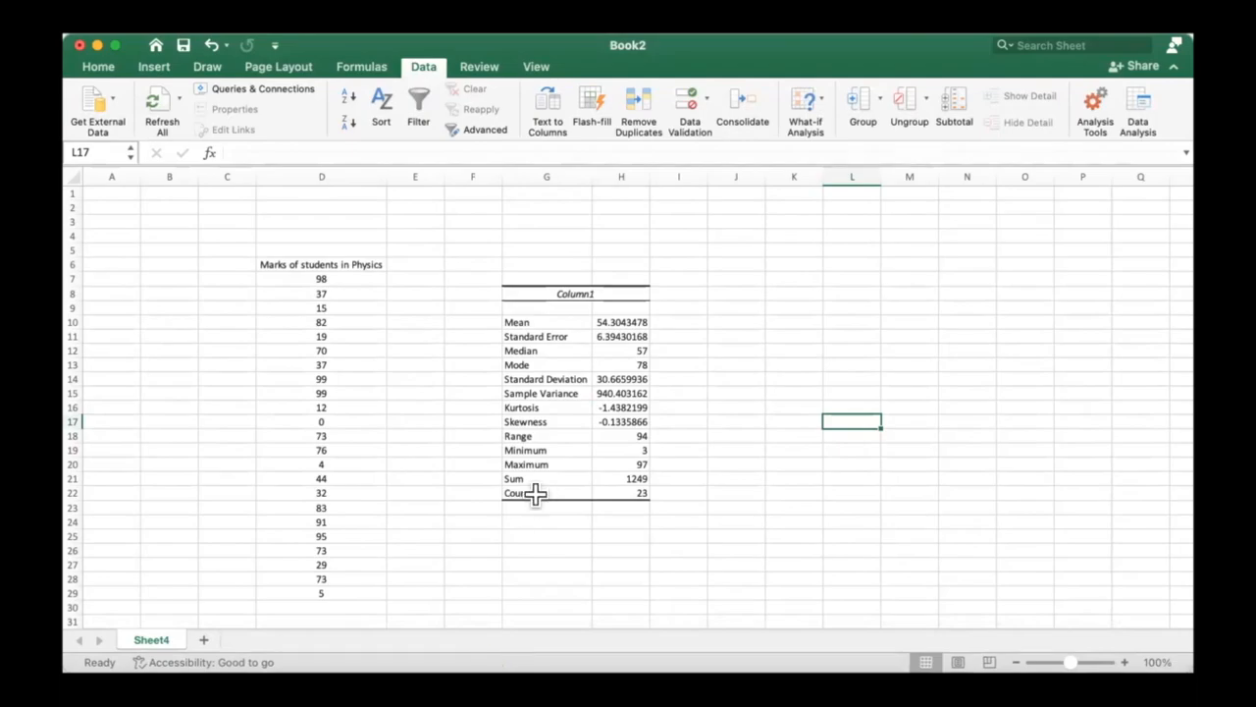
# Step: Examine the mean, standard error, median, mode and standard deviation rows of the statistics table
pyautogui.moveTo(593, 319); pyautogui.dragTo(632, 318)
pyautogui.click(793, 319)
pyautogui.click(790, 350)
pyautogui.click(721, 334)
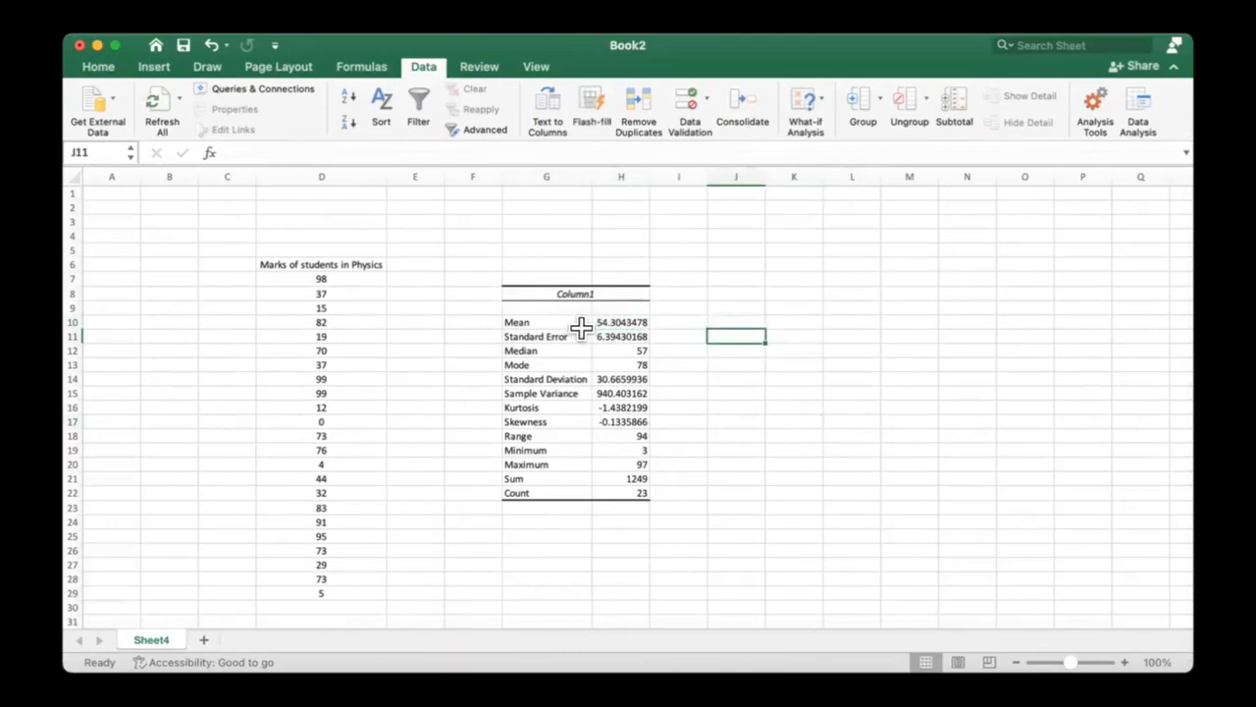
pyautogui.moveTo(538, 323); pyautogui.dragTo(671, 328)
pyautogui.click(657, 380)
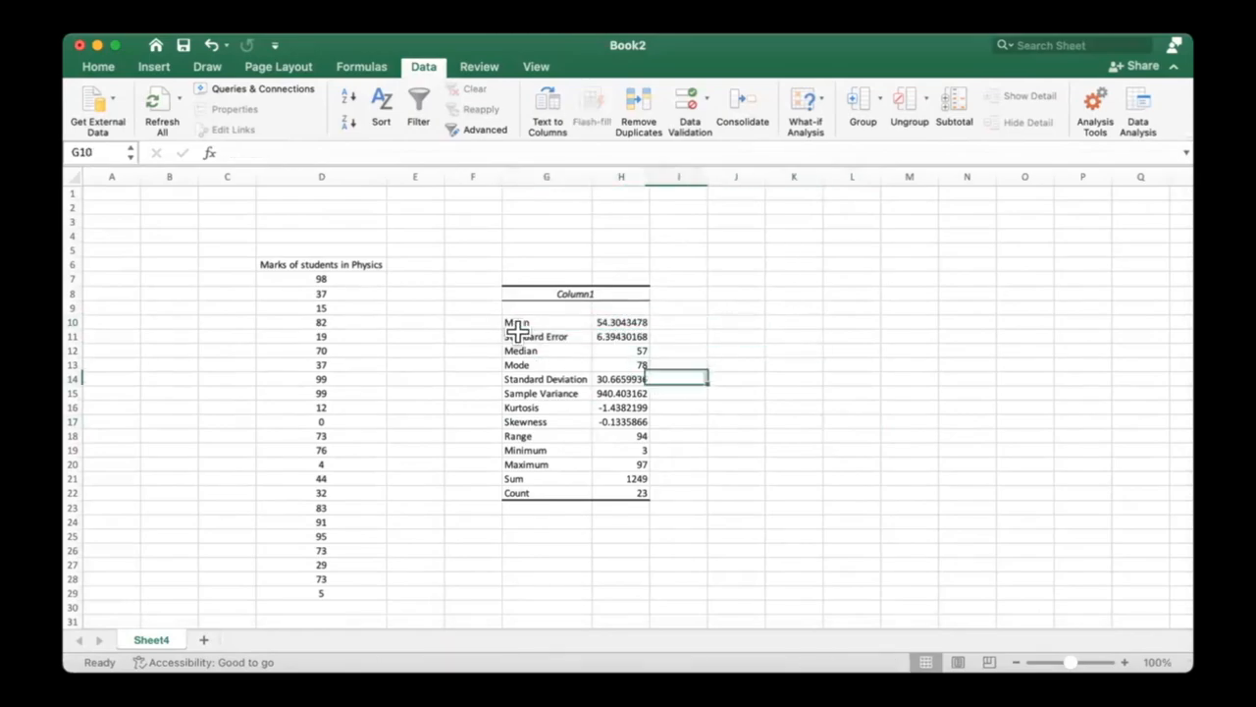
pyautogui.moveTo(517, 334); pyautogui.dragTo(704, 339)
pyautogui.click(1025, 350)
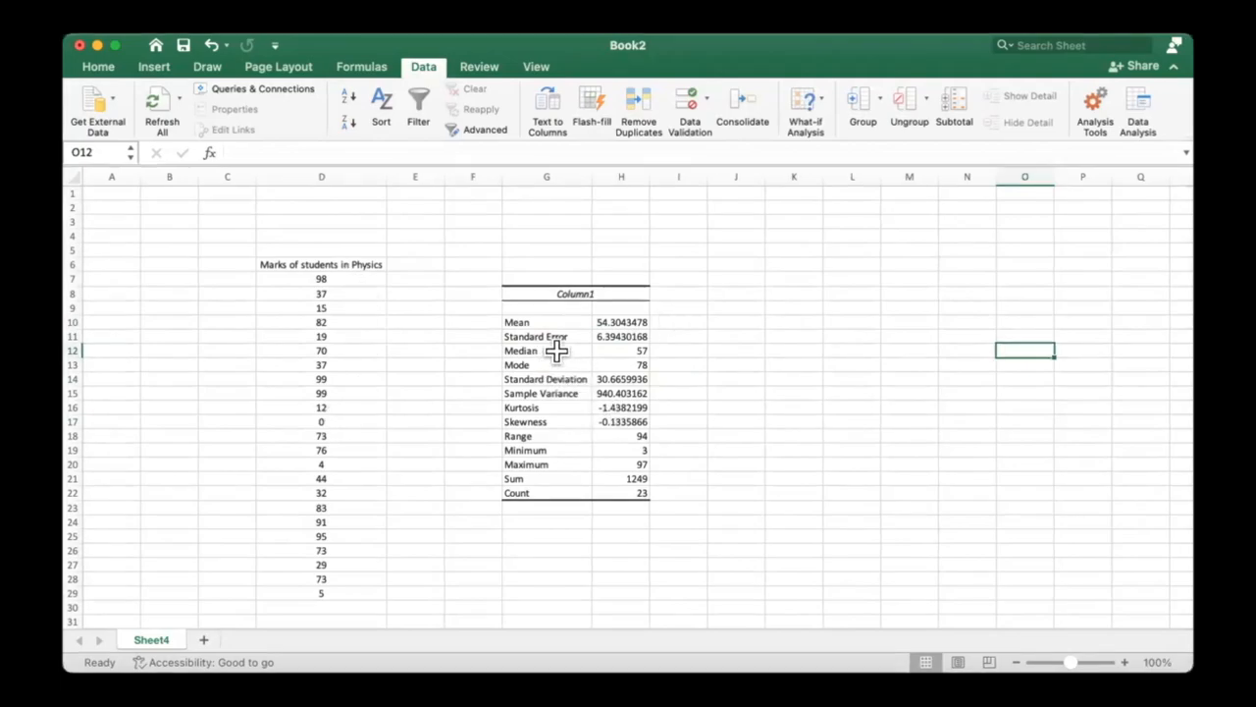
pyautogui.moveTo(558, 350); pyautogui.dragTo(558, 379)
pyautogui.click(853, 404)
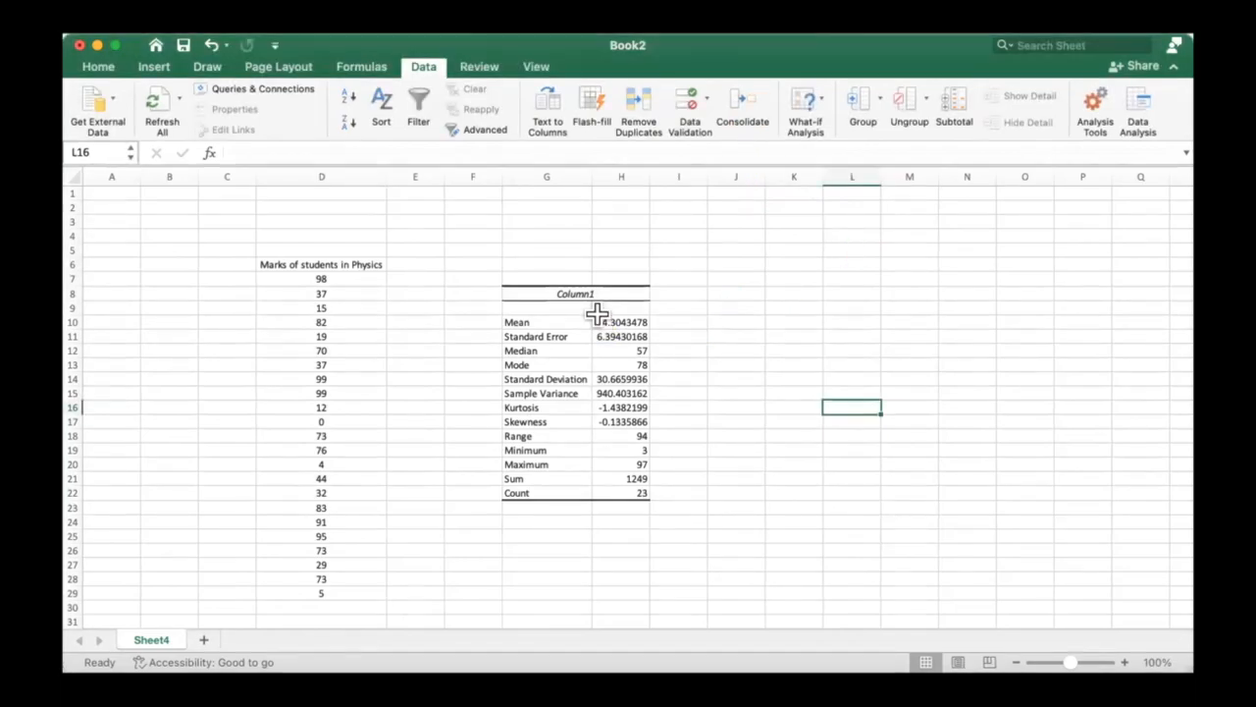
# Step: Inspect the individual Physics marks in column D and compare them with the statistics table
pyautogui.click(360, 282)
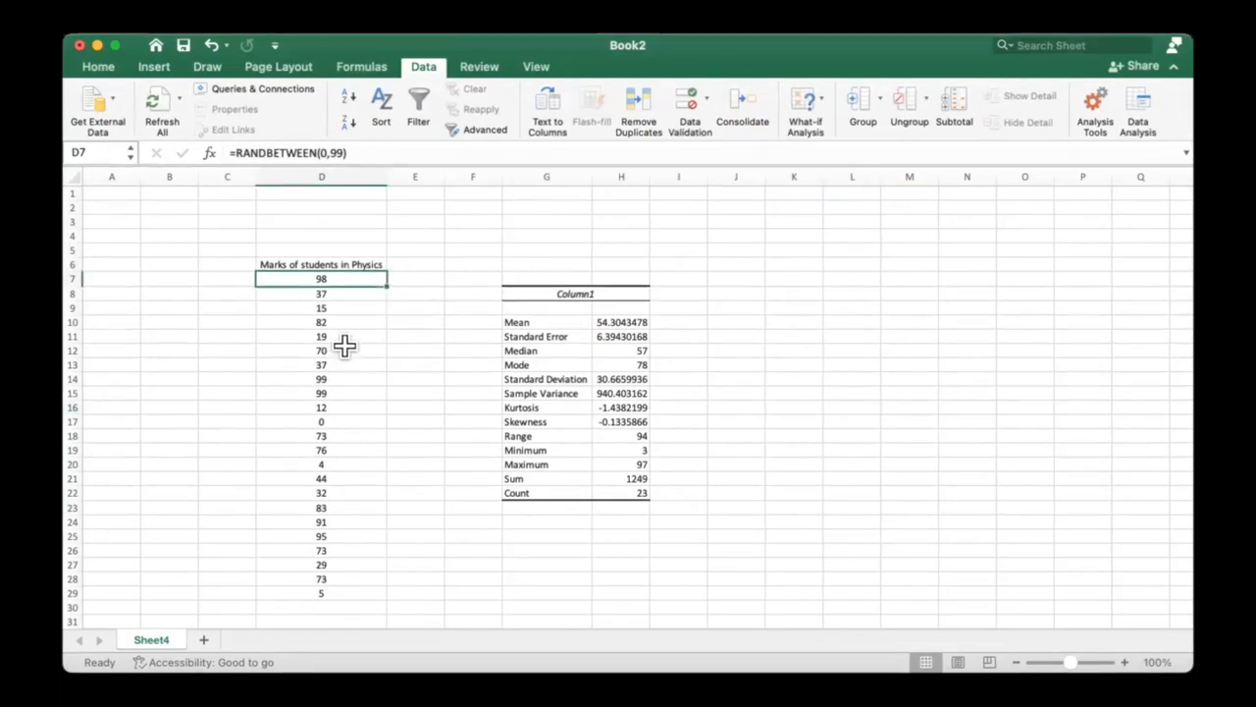
pyautogui.click(324, 422)
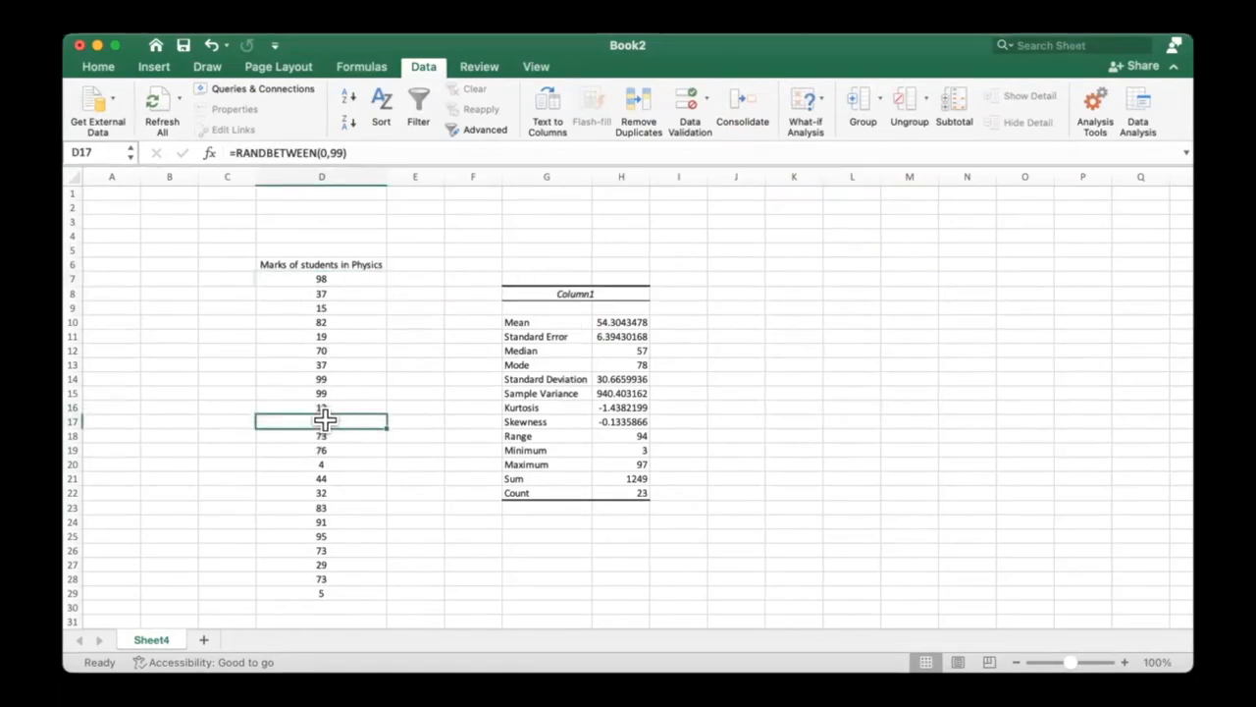
pyautogui.click(332, 477)
pyautogui.click(334, 421)
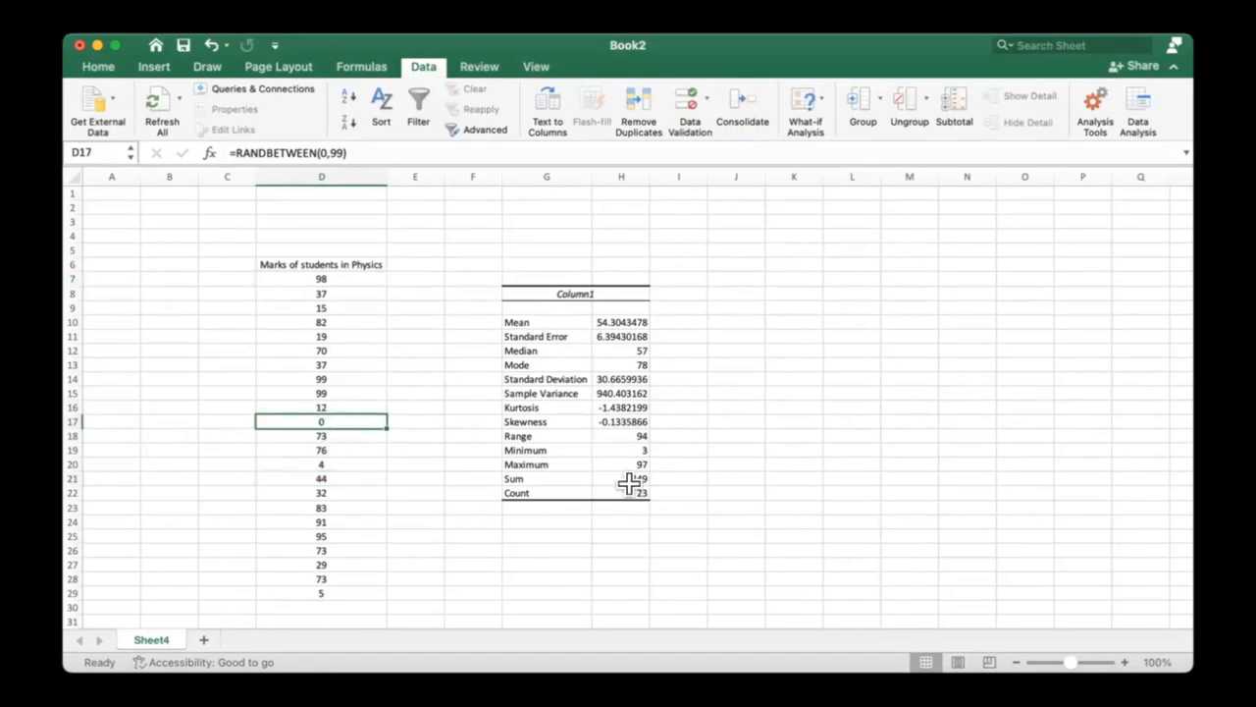
pyautogui.click(317, 457)
pyautogui.moveTo(363, 355); pyautogui.dragTo(314, 567)
pyautogui.moveTo(321, 350); pyautogui.dragTo(297, 564)
pyautogui.click(472, 578)
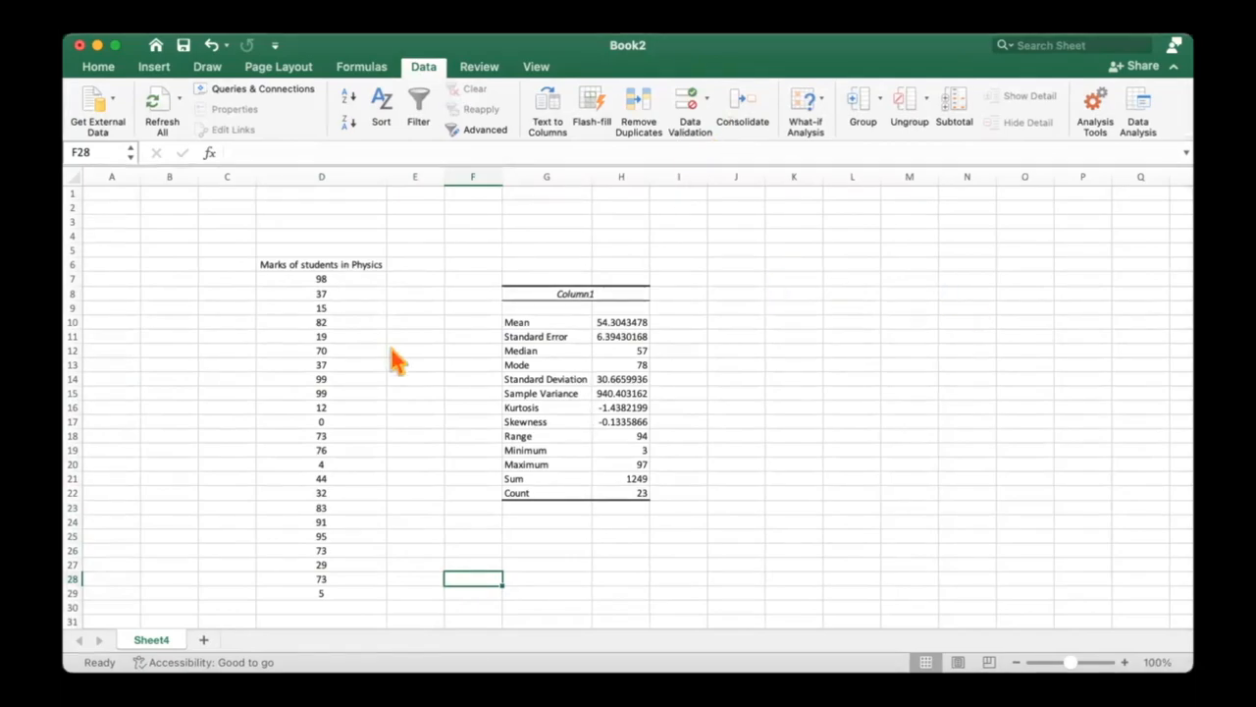
pyautogui.doubleClick(365, 377)
pyautogui.click(422, 383)
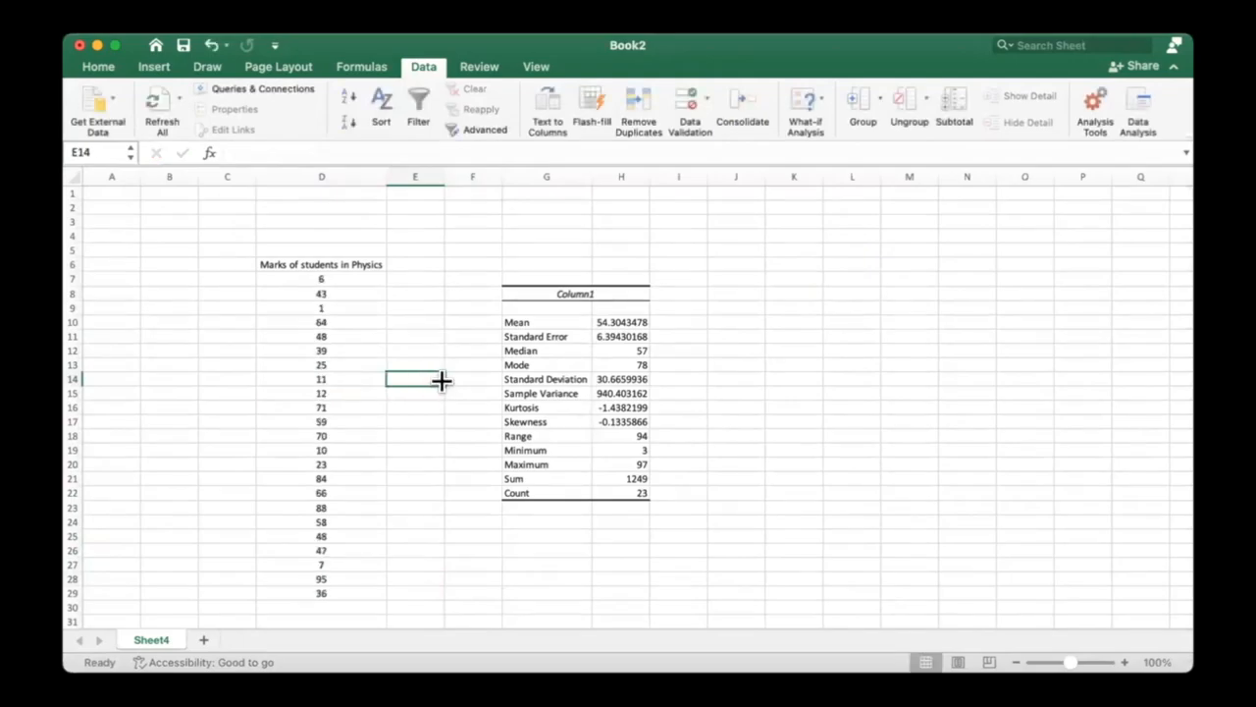
pyautogui.click(552, 381)
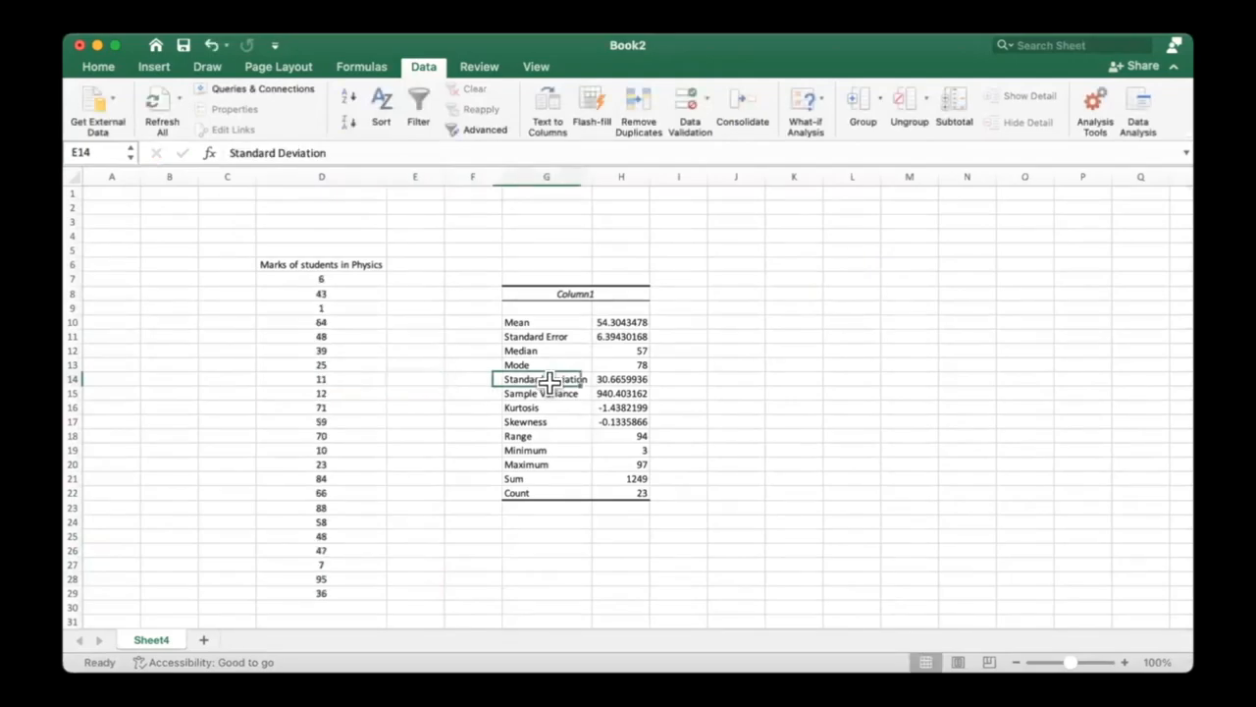
# Step: Replace the random-number formulas in D7:D29 with their fixed values by copying and pasting them in place
pyautogui.moveTo(343, 279)
pyautogui.mouseDown()
pyautogui.moveTo(364, 532)
pyautogui.moveTo(351, 612)
pyautogui.moveTo(352, 589)
pyautogui.mouseUp()
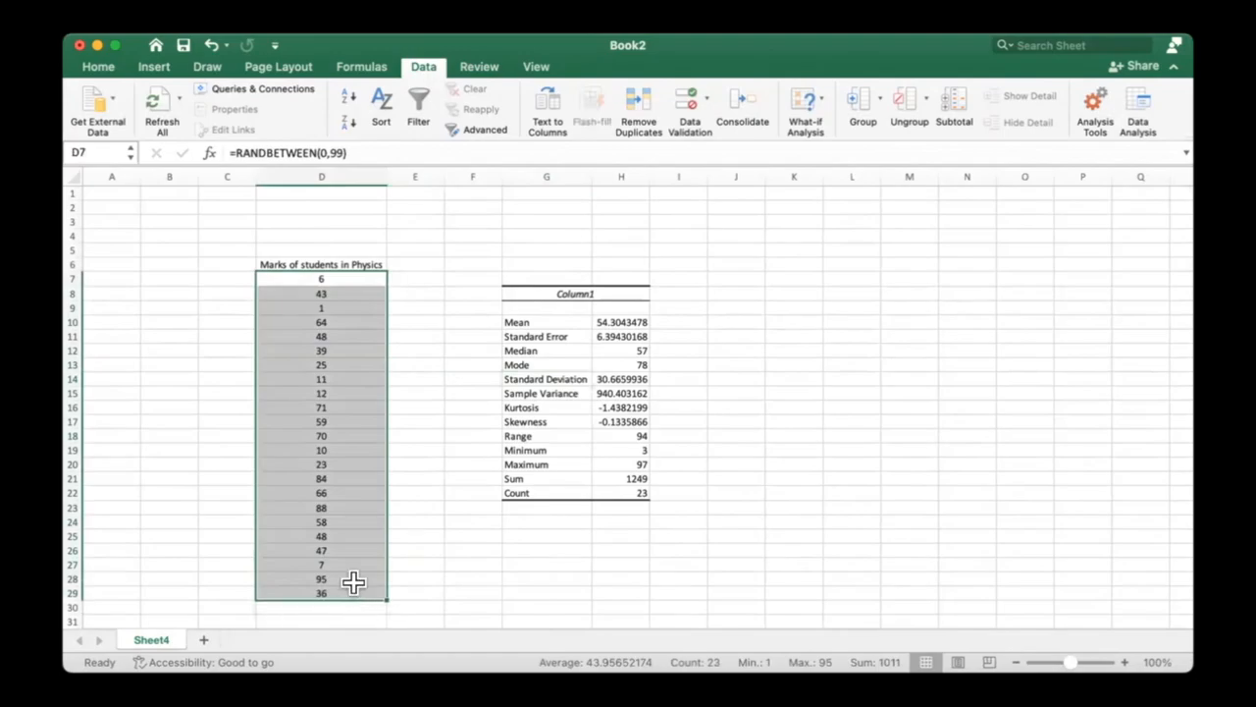
pyautogui.press('super+c')
pyautogui.rightClick(325, 412)
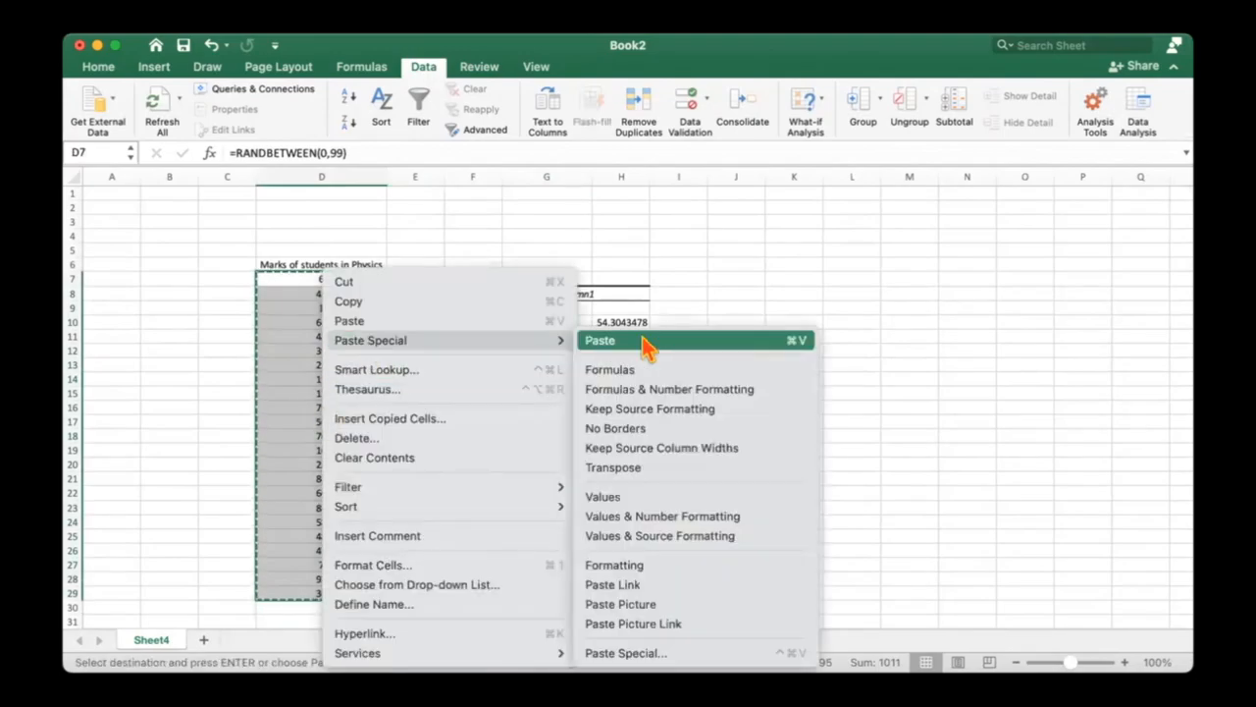
pyautogui.click(275, 446)
pyautogui.click(662, 396)
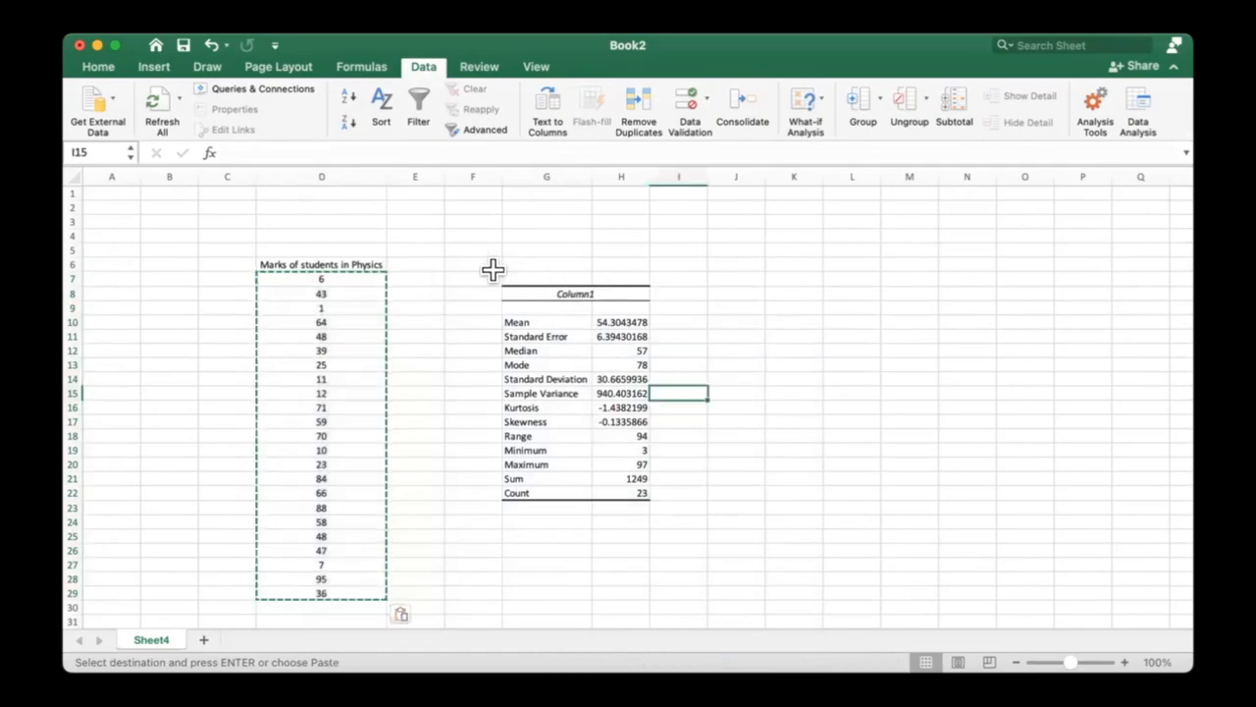
# Step: Delete the old statistics table and clear its leftover formatting across E5:L33
pyautogui.moveTo(493, 269); pyautogui.dragTo(771, 606)
pyautogui.press('Delete')
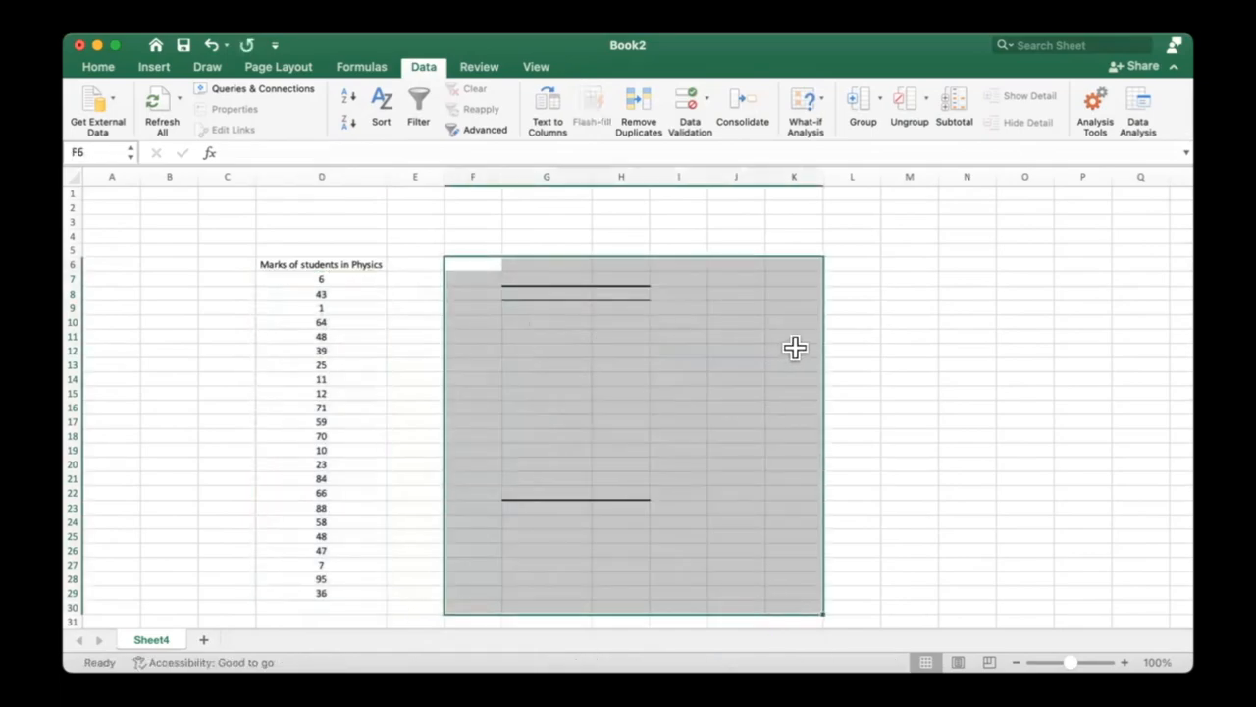
pyautogui.press('Right')
pyautogui.moveTo(416, 251); pyautogui.dragTo(869, 631)
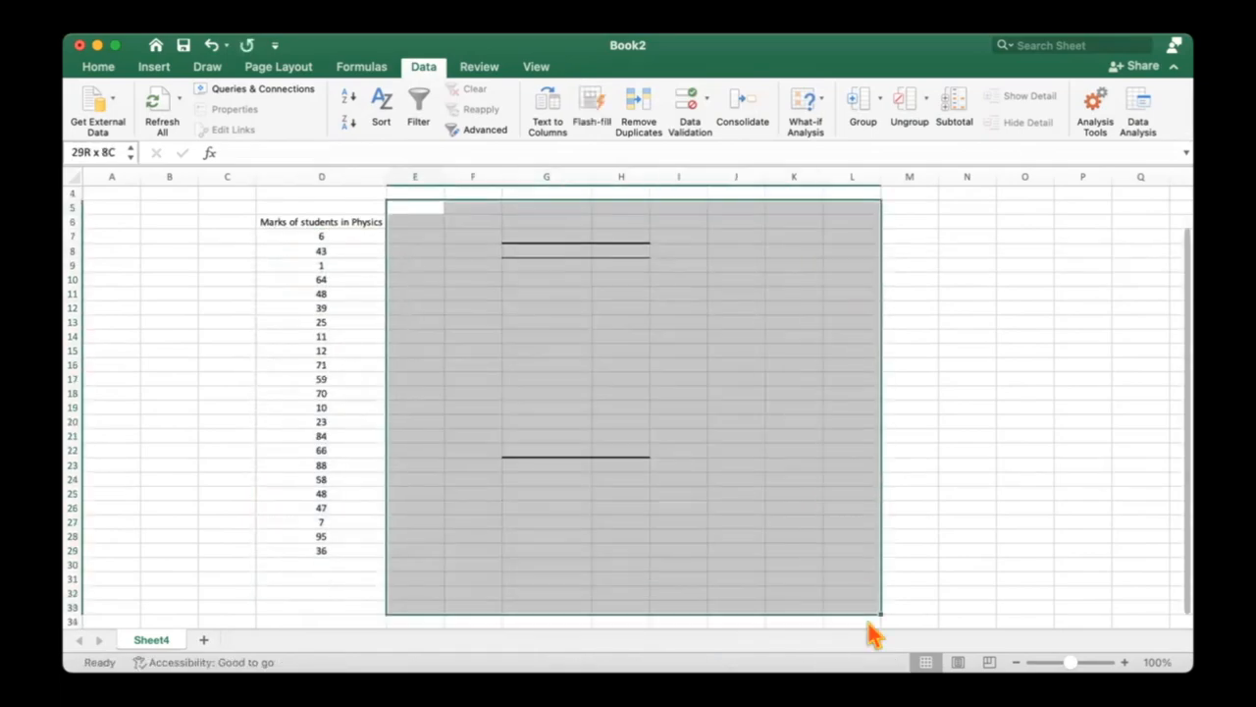
pyautogui.click(98, 66)
pyautogui.click(1066, 134)
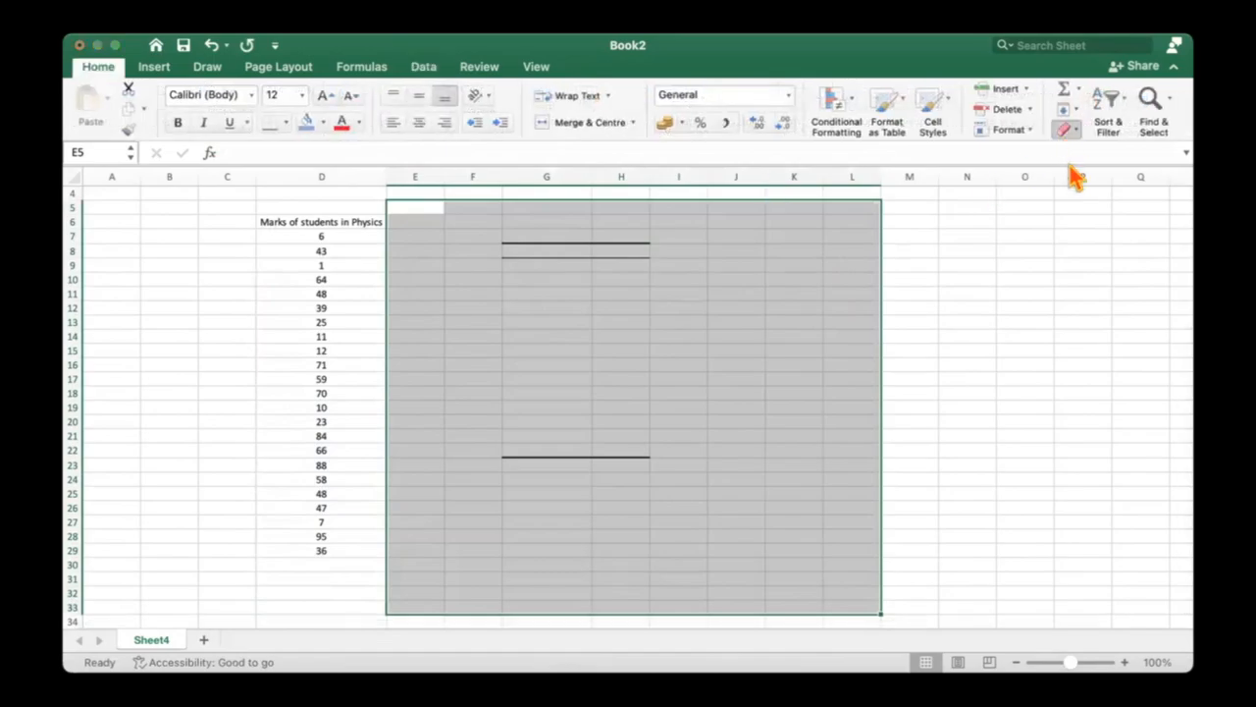
pyautogui.click(538, 308)
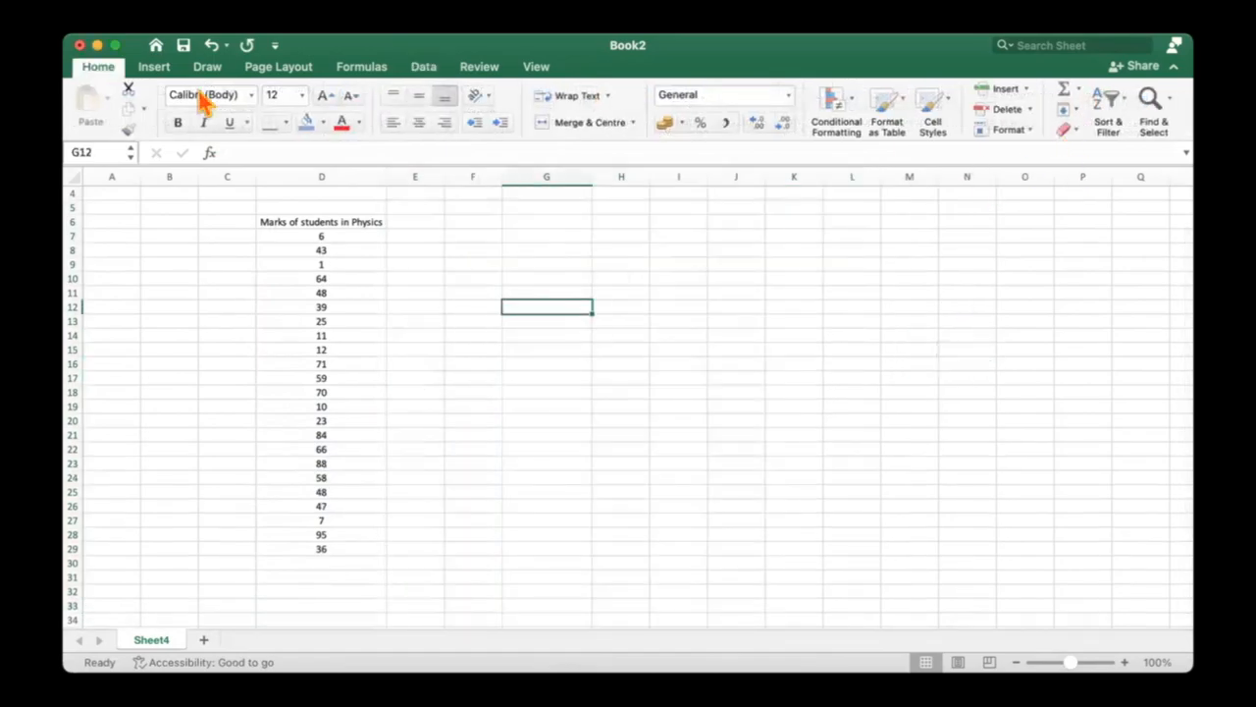
# Step: Run Descriptive Statistics again on the fixed Physics marks, placing the new summary table at G8
pyautogui.click(424, 66)
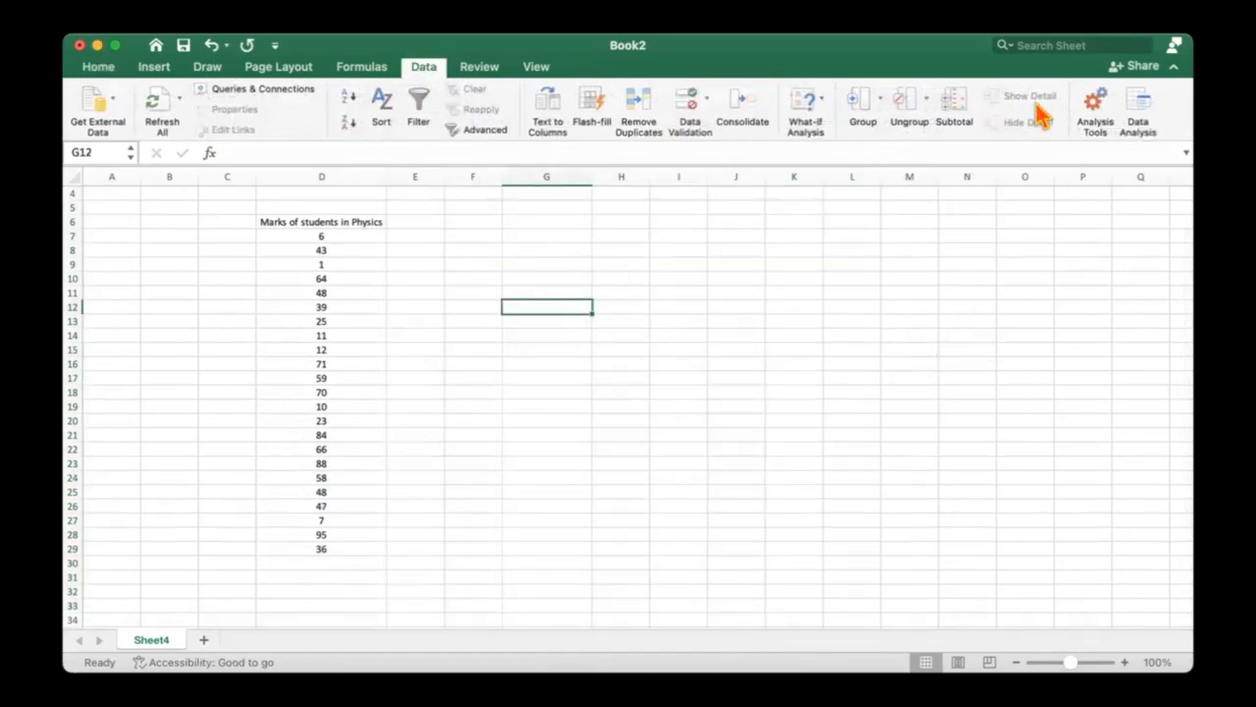
pyautogui.click(1139, 113)
pyautogui.doubleClick(484, 203)
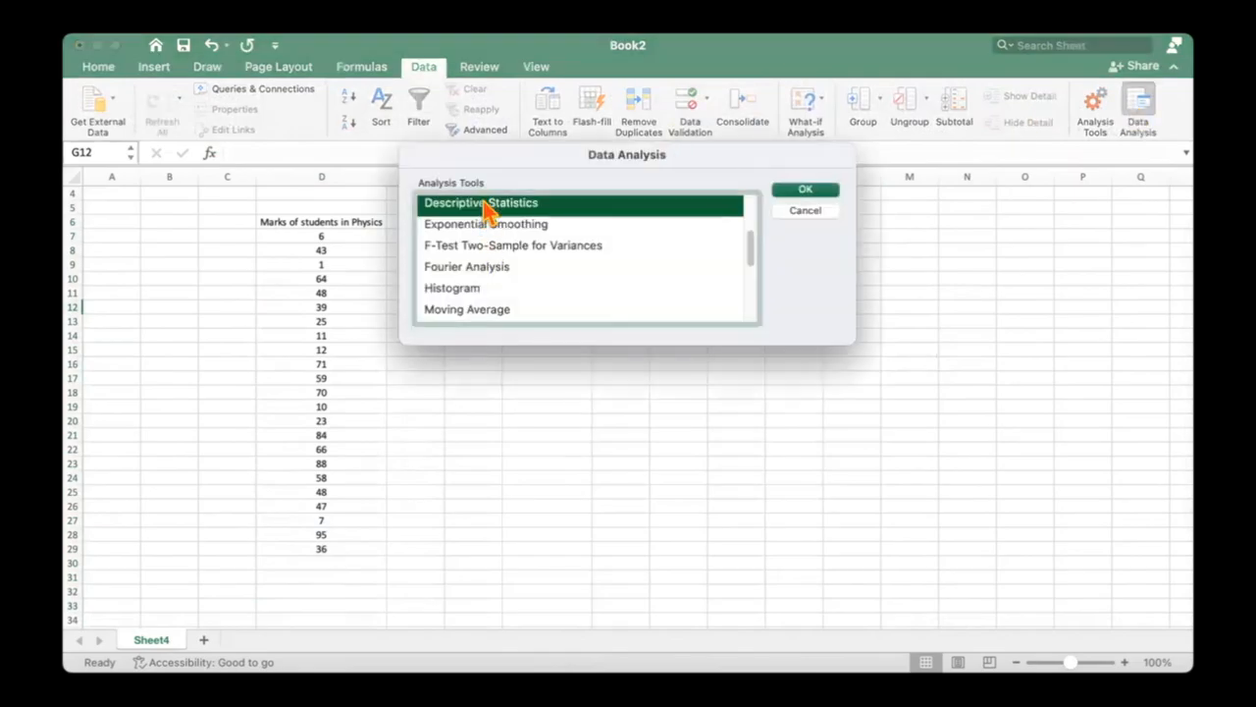
pyautogui.click(802, 157)
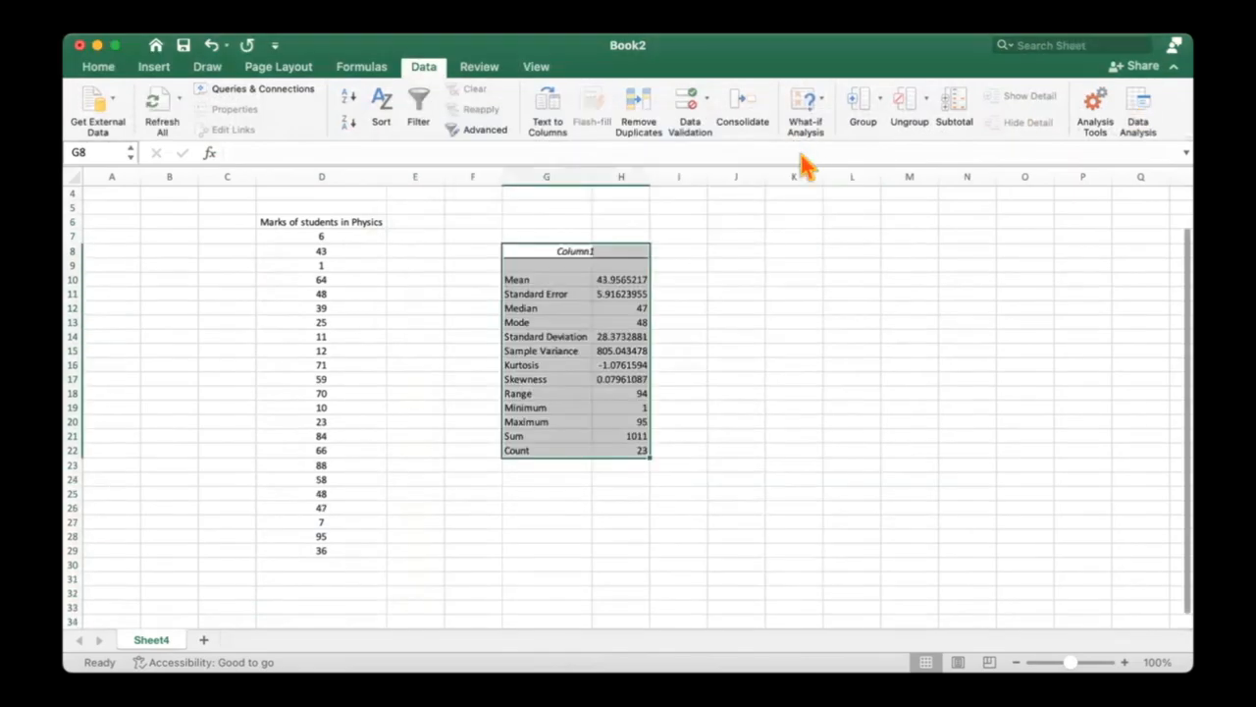
pyautogui.click(790, 406)
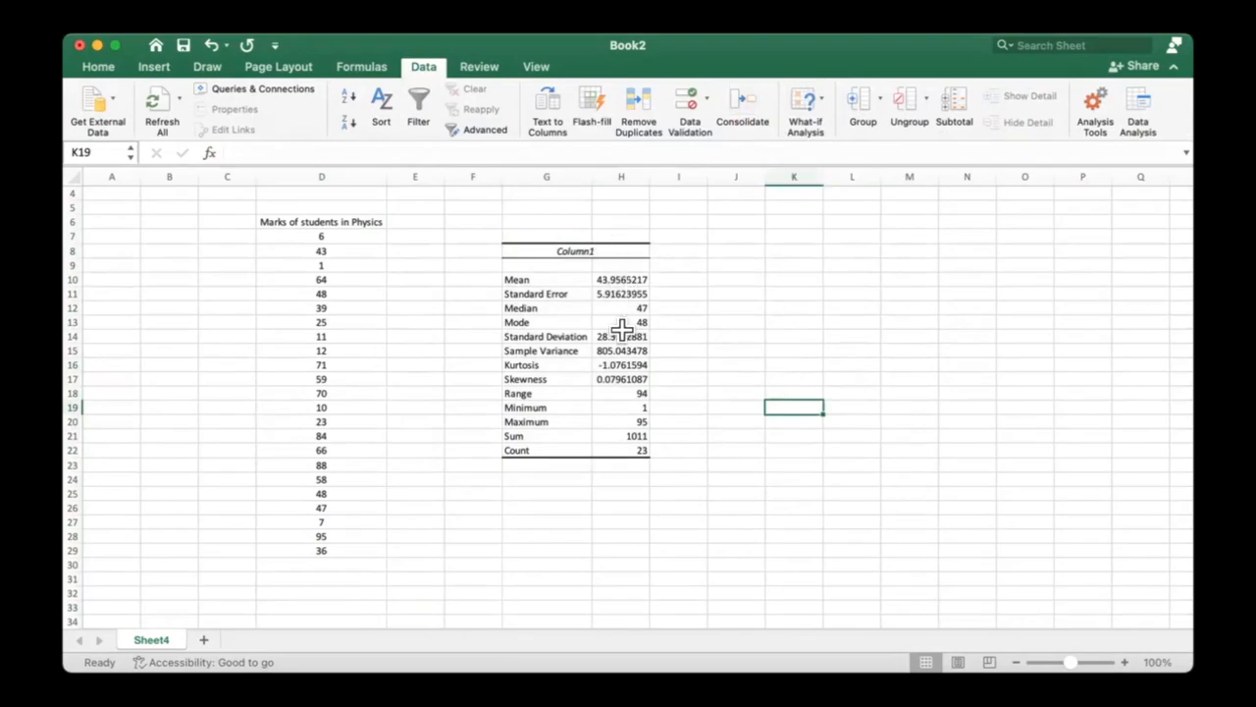
# Step: Compare the minimum and maximum rows of the statistics table with the individual marks in column D
pyautogui.click(550, 407)
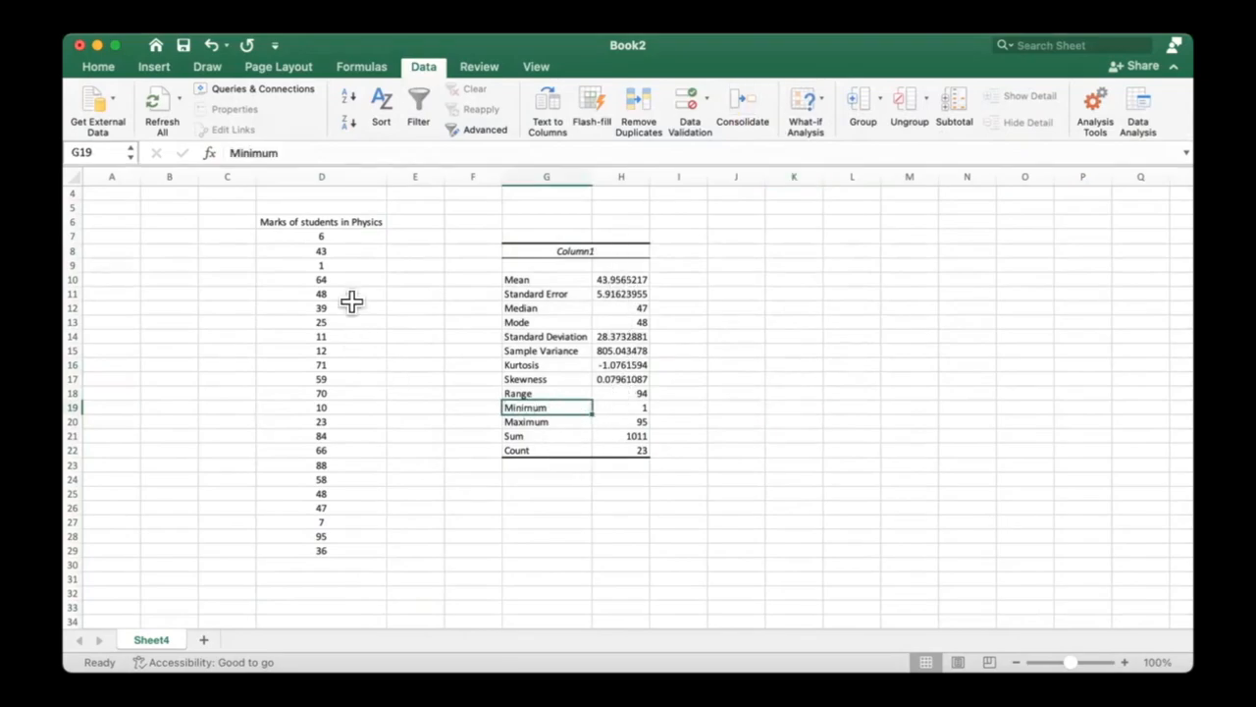
pyautogui.click(345, 250)
pyautogui.moveTo(337, 378); pyautogui.dragTo(323, 551)
pyautogui.click(325, 440)
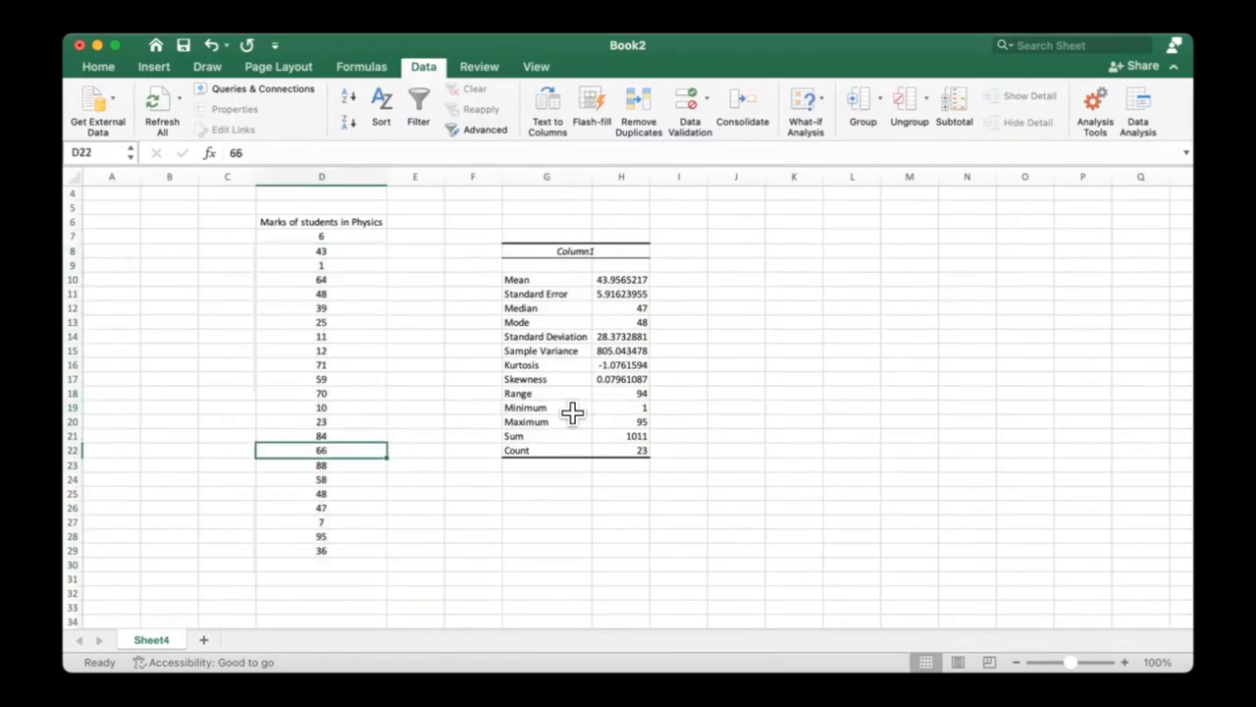
pyautogui.click(555, 420)
pyautogui.moveTo(348, 252); pyautogui.dragTo(343, 551)
pyautogui.click(335, 536)
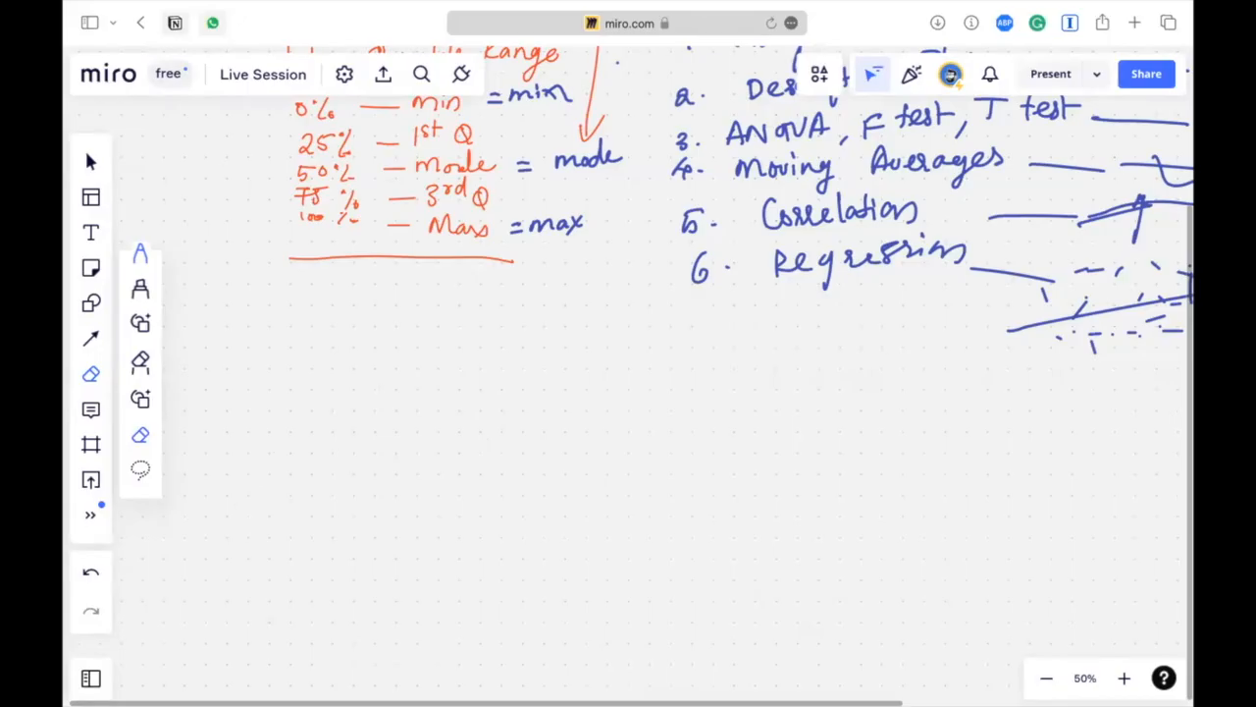
# Step: Switch to the Miro board and handwrite the underlined heading "Standard Deviation" below the existing notes
pyautogui.moveTo(274, 376)
pyautogui.mouseDown()
pyautogui.moveTo(245, 414)
pyautogui.moveTo(348, 411)
pyautogui.moveTo(395, 350)
pyautogui.mouseUp()
pyautogui.moveTo(437, 385)
pyautogui.mouseDown()
pyautogui.moveTo(441, 410)
pyautogui.moveTo(467, 387)
pyautogui.mouseUp()
pyautogui.moveTo(491, 385); pyautogui.dragTo(500, 339)
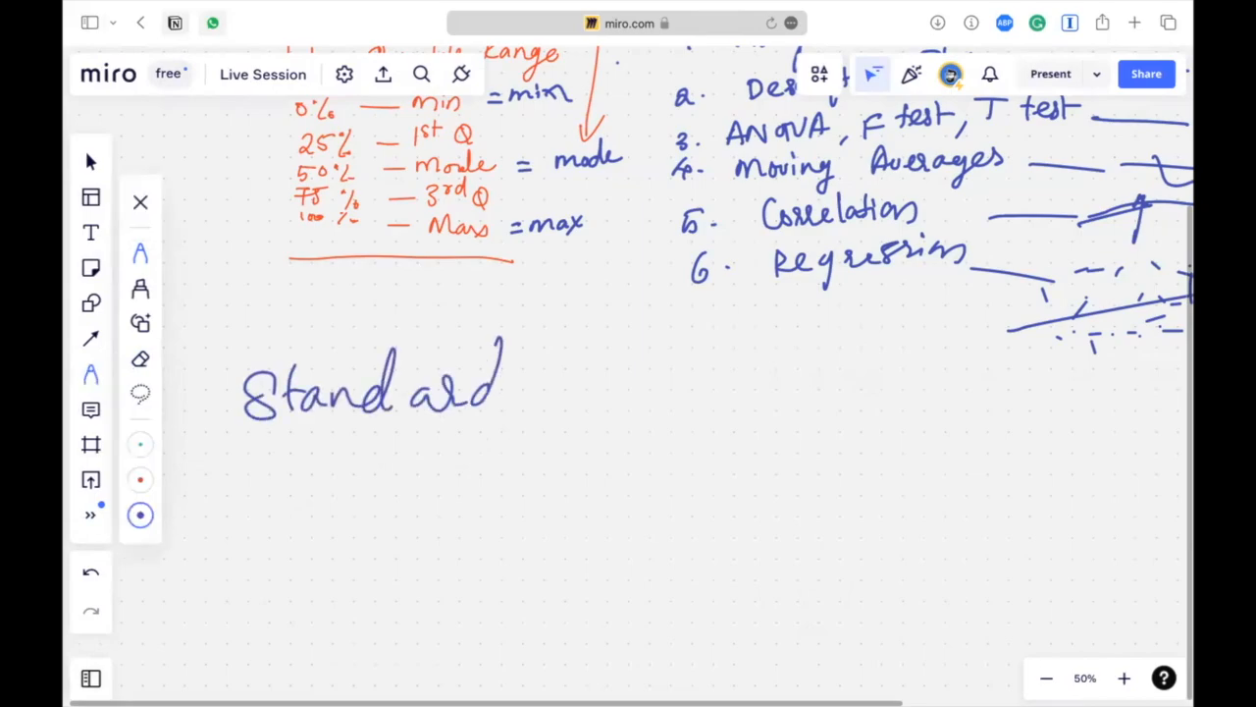
pyautogui.moveTo(577, 361); pyautogui.dragTo(577, 400)
pyautogui.moveTo(575, 362)
pyautogui.mouseDown()
pyautogui.moveTo(573, 398)
pyautogui.moveTo(636, 396)
pyautogui.mouseUp()
pyautogui.moveTo(638, 382); pyautogui.dragTo(725, 395)
pyautogui.moveTo(728, 388); pyautogui.dragTo(814, 399)
pyautogui.moveTo(337, 434); pyautogui.dragTo(771, 430)
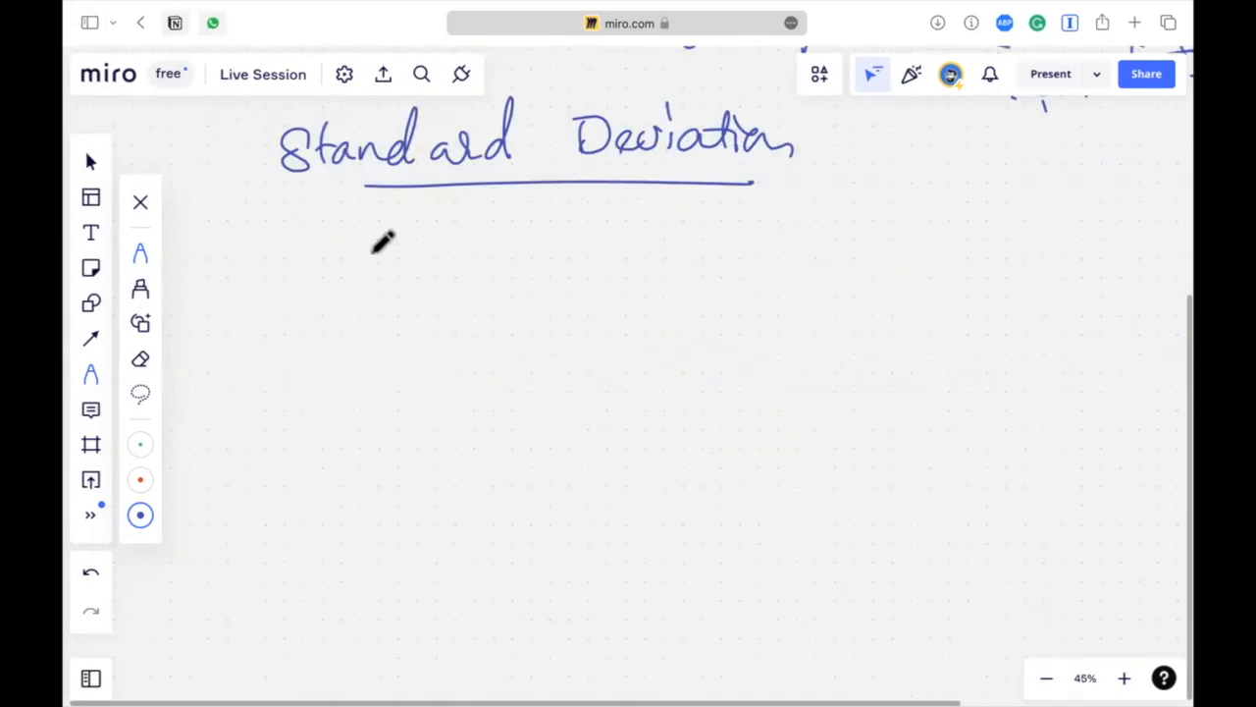
# Step: Handwrite the sample values 20, 21, 25 and 28 in a column under the Standard Deviation heading
pyautogui.moveTo(363, 247)
pyautogui.mouseDown()
pyautogui.moveTo(383, 271)
pyautogui.moveTo(403, 245)
pyautogui.mouseUp()
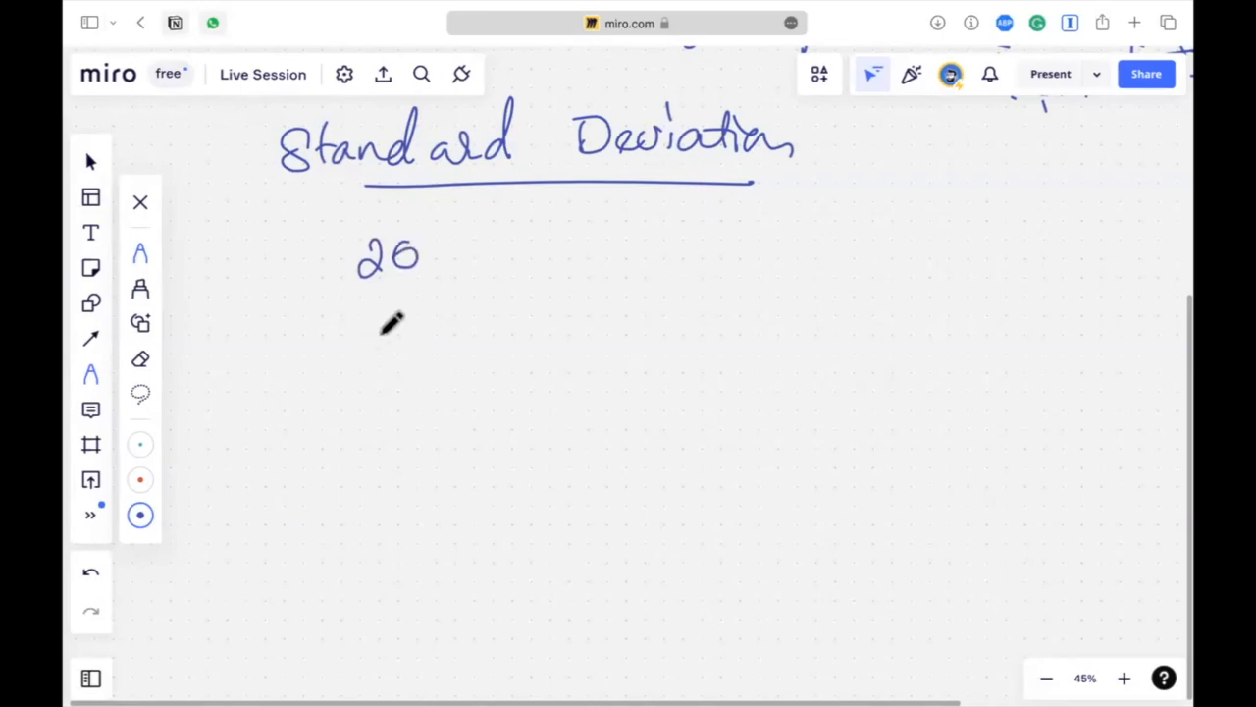
pyautogui.moveTo(357, 329)
pyautogui.mouseDown()
pyautogui.moveTo(398, 347)
pyautogui.moveTo(391, 364)
pyautogui.mouseUp()
pyautogui.moveTo(412, 320); pyautogui.dragTo(412, 361)
pyautogui.moveTo(354, 412); pyautogui.dragTo(392, 447)
pyautogui.moveTo(399, 408)
pyautogui.mouseDown()
pyautogui.moveTo(390, 448)
pyautogui.moveTo(431, 407)
pyautogui.mouseUp()
pyautogui.moveTo(346, 480); pyautogui.dragTo(373, 531)
pyautogui.moveTo(412, 469); pyautogui.dragTo(392, 515)
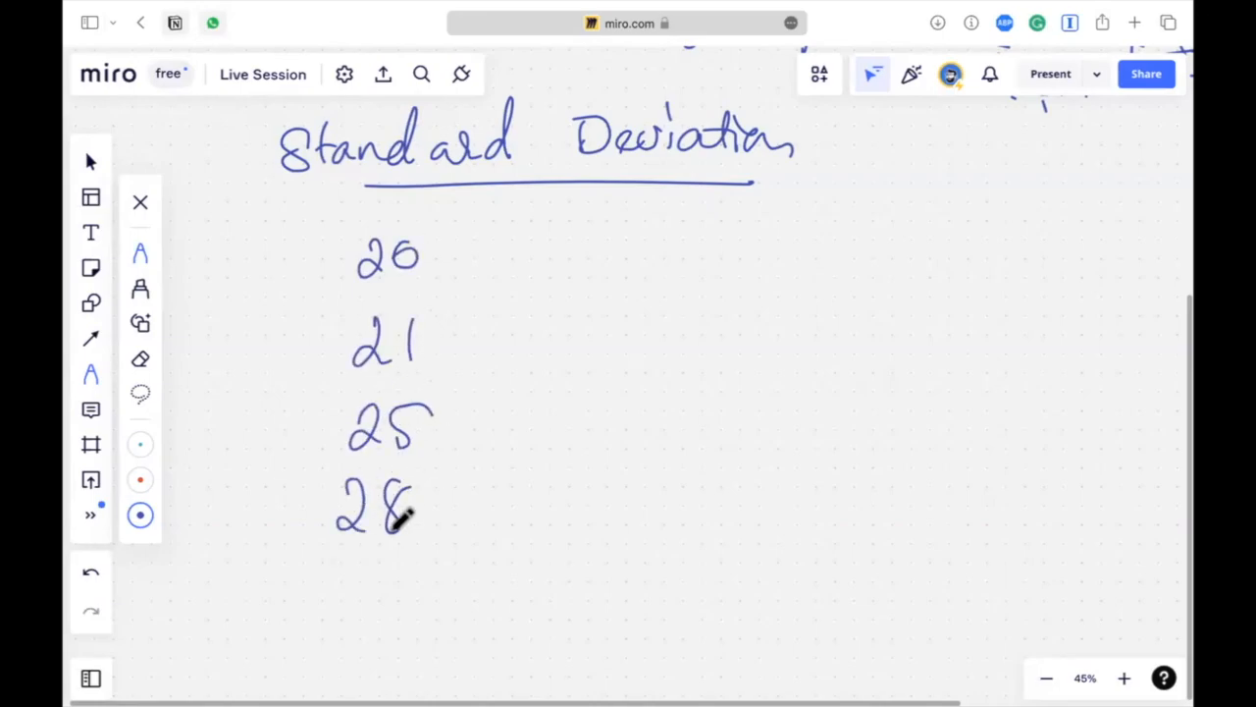
pyautogui.moveTo(322, 590); pyautogui.dragTo(393, 644)
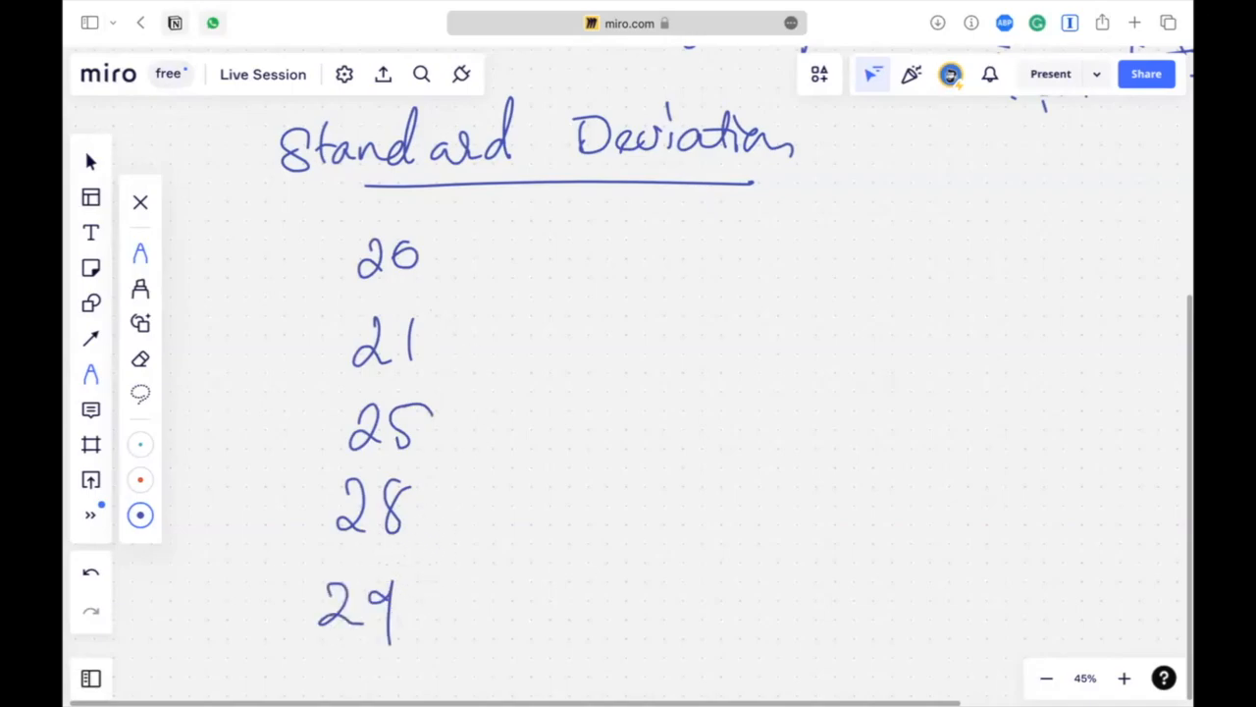
pyautogui.press('e')
pyautogui.moveTo(293, 657); pyautogui.dragTo(365, 617)
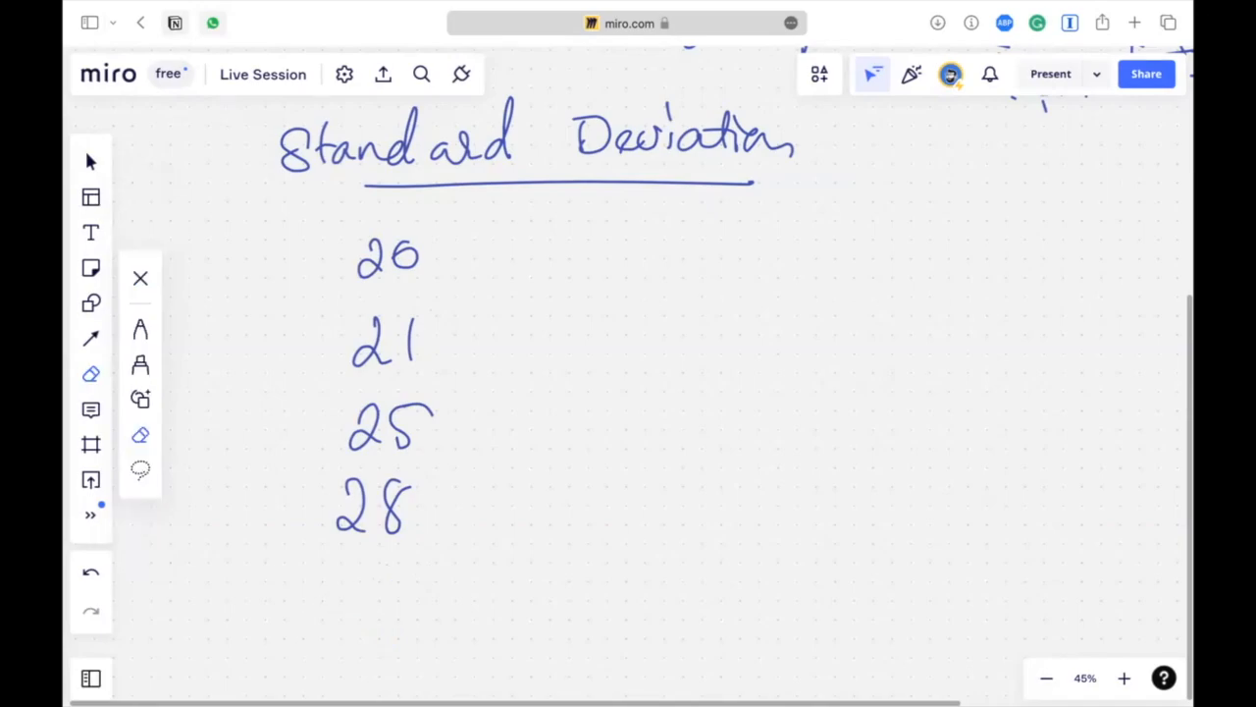
# Step: Handwrite 23 as the fifth value with the pen and add the underlined label "Age" above the number column
pyautogui.press('p')
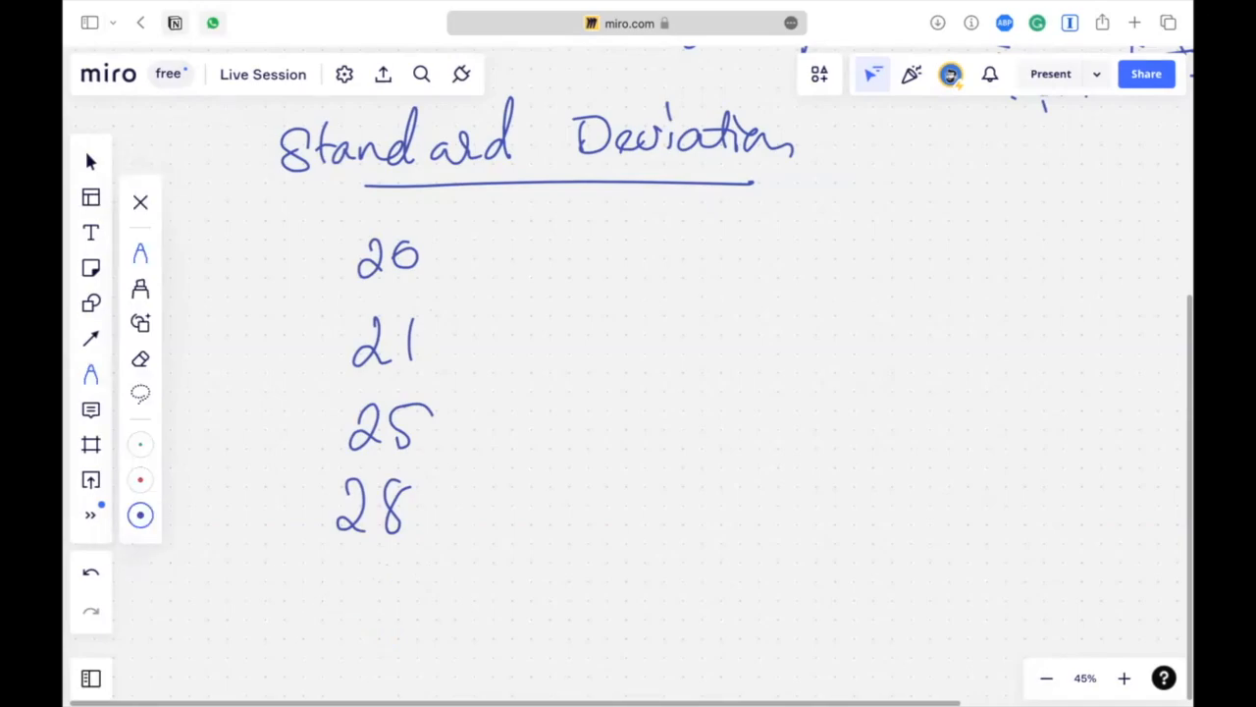
pyautogui.moveTo(333, 602)
pyautogui.mouseDown()
pyautogui.moveTo(337, 647)
pyautogui.moveTo(381, 650)
pyautogui.mouseUp()
pyautogui.moveTo(389, 601); pyautogui.dragTo(390, 652)
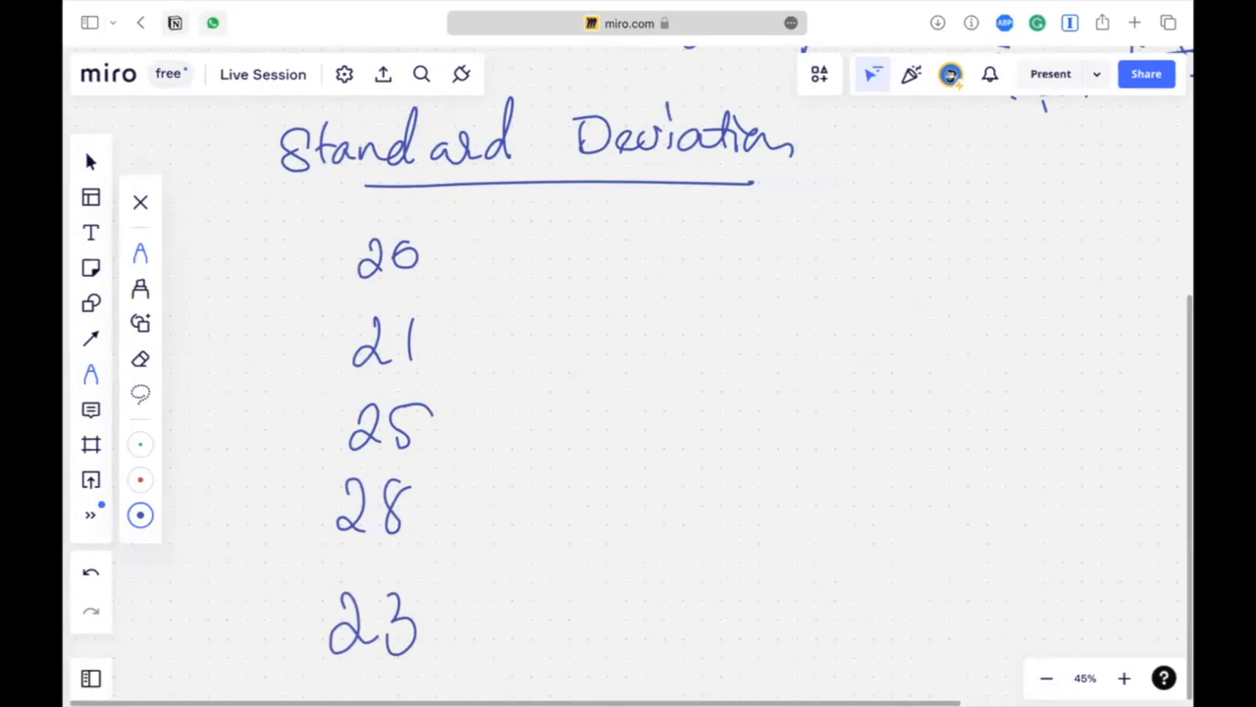
pyautogui.moveTo(307, 195); pyautogui.dragTo(325, 218)
pyautogui.moveTo(338, 200)
pyautogui.mouseDown()
pyautogui.moveTo(343, 223)
pyautogui.moveTo(334, 208)
pyautogui.mouseUp()
pyautogui.moveTo(369, 202); pyautogui.dragTo(410, 207)
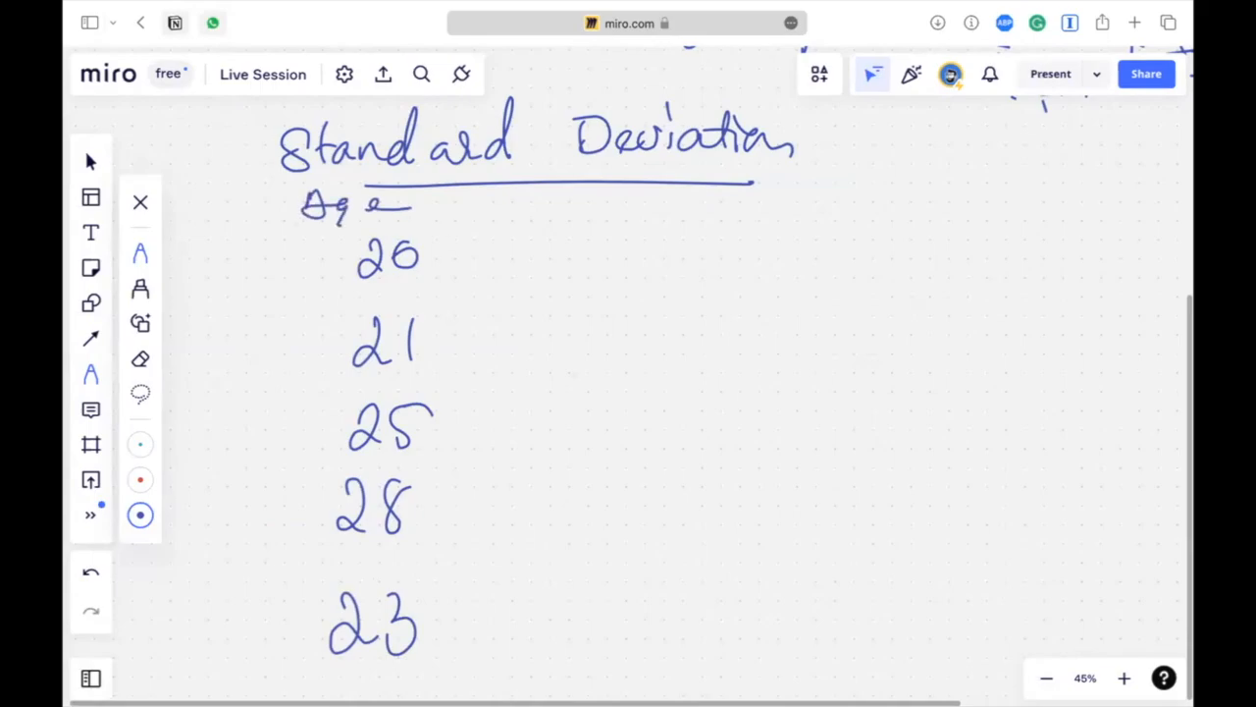
pyautogui.moveTo(302, 225); pyautogui.dragTo(533, 222)
# Step: Handwrite "(Finance & Taxation" beside the Age label
pyautogui.click(549, 205)
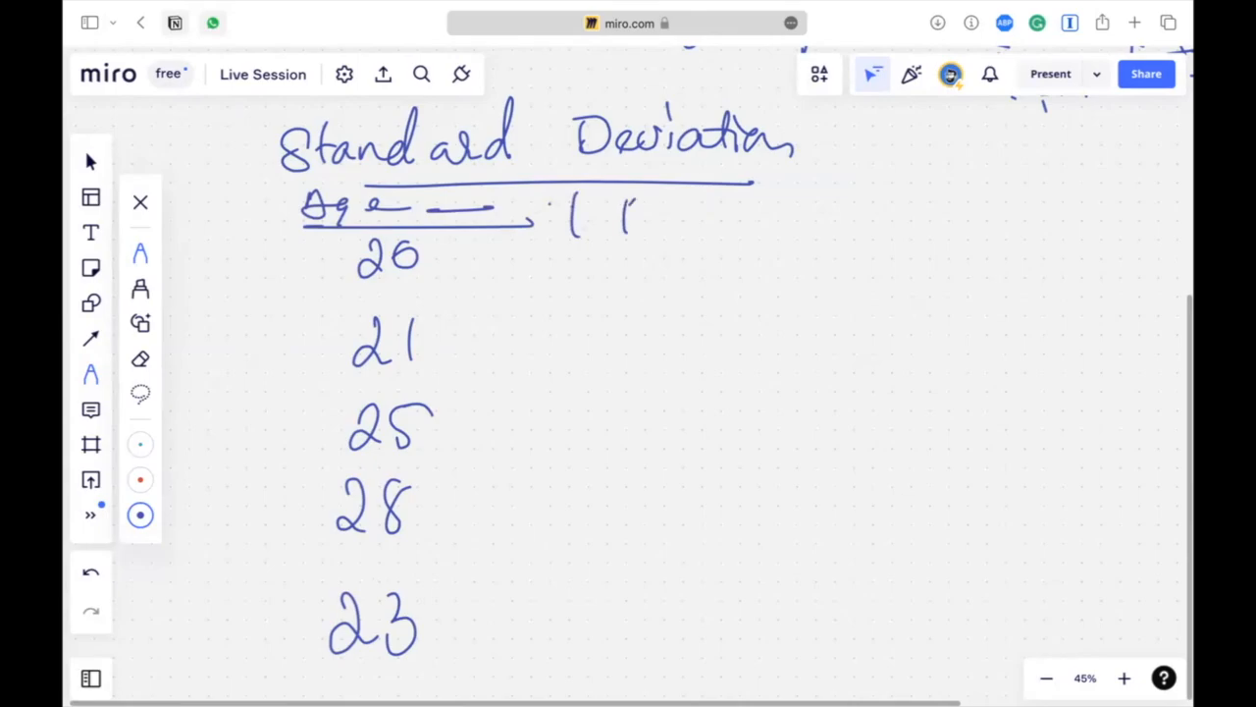
pyautogui.moveTo(626, 202); pyautogui.dragTo(650, 199)
pyautogui.moveTo(622, 218); pyautogui.dragTo(647, 215)
pyautogui.moveTo(656, 230); pyautogui.dragTo(667, 216)
pyautogui.moveTo(753, 224); pyautogui.dragTo(855, 233)
pyautogui.moveTo(909, 197); pyautogui.dragTo(920, 228)
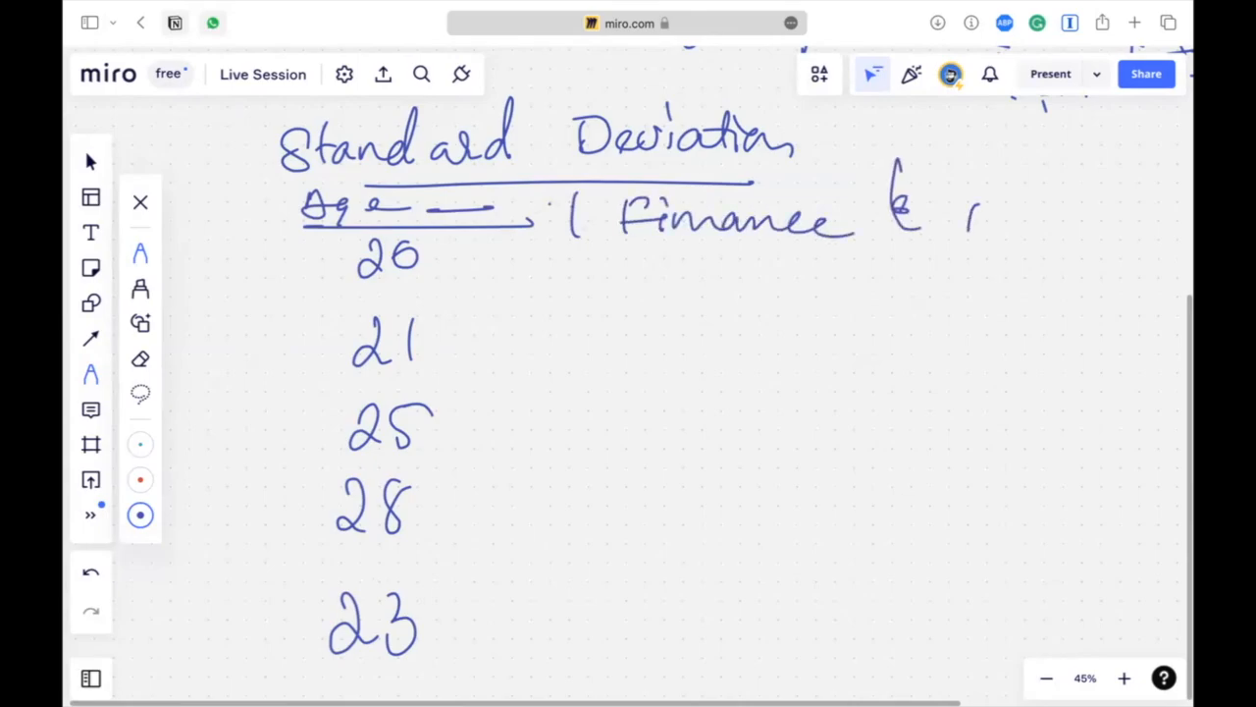
pyautogui.moveTo(1003, 222); pyautogui.dragTo(1030, 206)
pyautogui.moveTo(1036, 214); pyautogui.dragTo(1048, 202)
pyautogui.moveTo(1057, 207); pyautogui.dragTo(1081, 198)
pyautogui.moveTo(1080, 201); pyautogui.dragTo(1083, 219)
pyautogui.moveTo(1096, 203); pyautogui.dragTo(1126, 223)
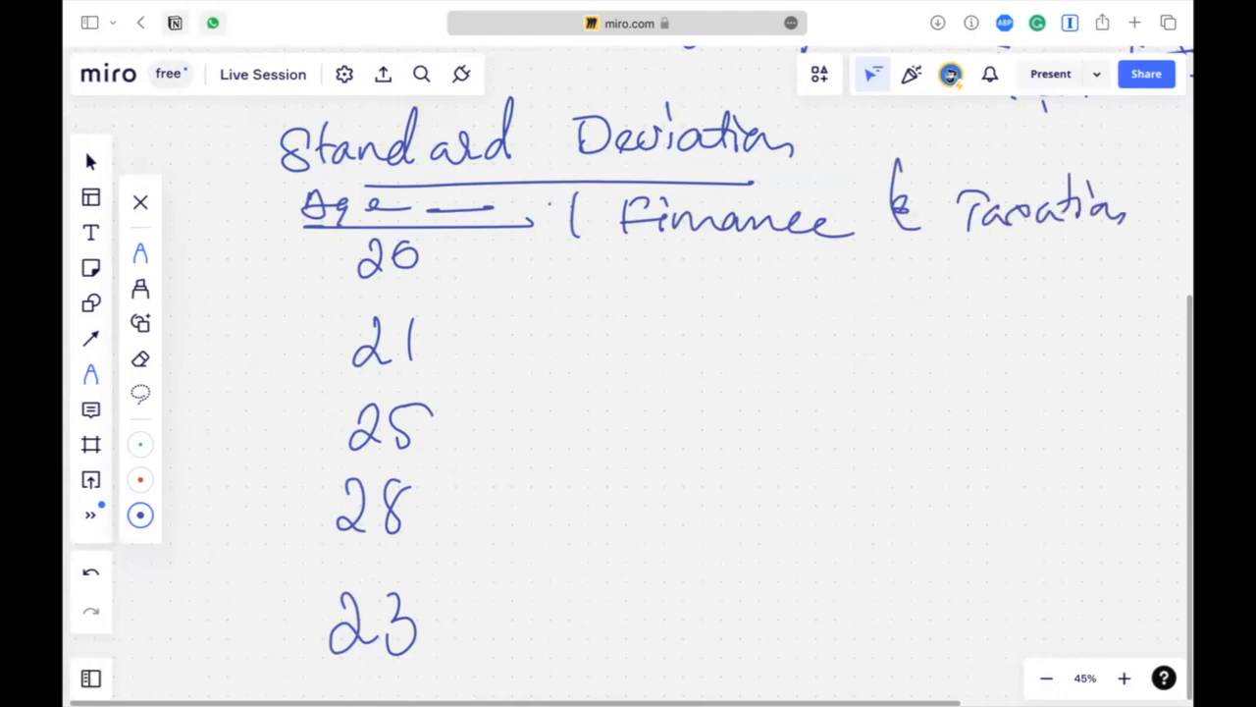
# Step: Bracket the five age values and handwrite an underlined "mean" with "(Averg)" beside the bracket
pyautogui.moveTo(495, 260)
pyautogui.mouseDown()
pyautogui.moveTo(482, 510)
pyautogui.moveTo(447, 638)
pyautogui.mouseUp()
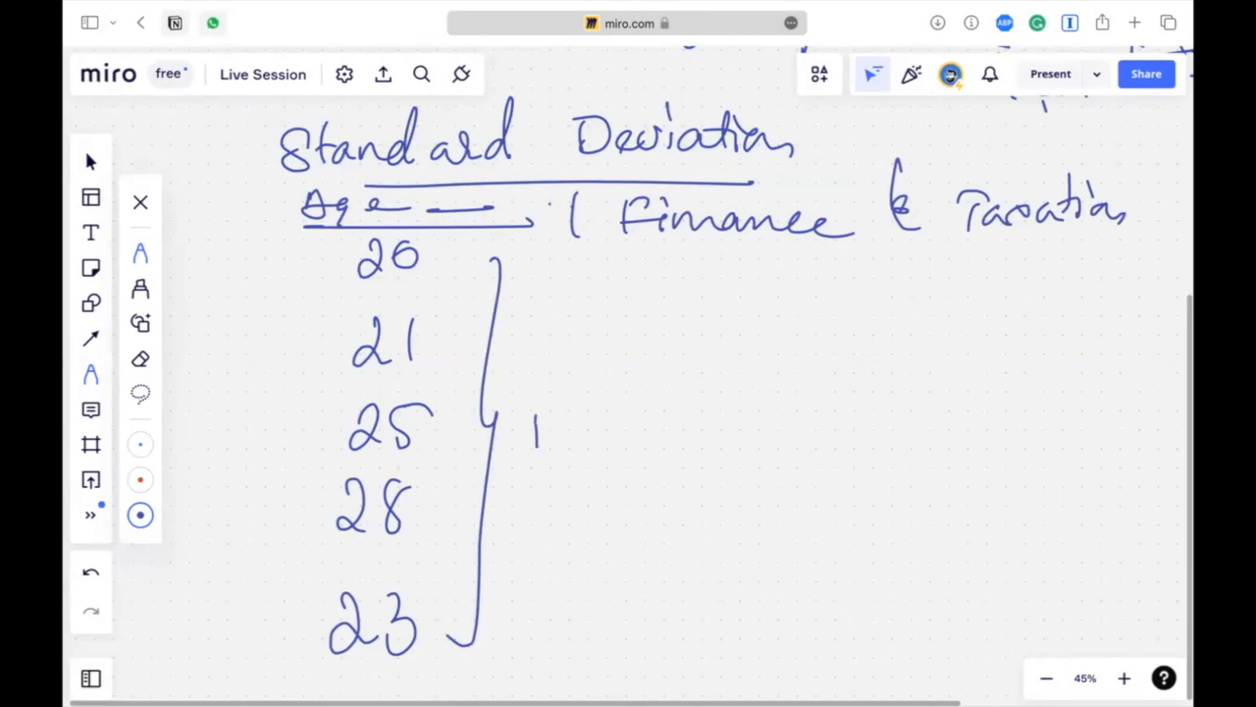
pyautogui.moveTo(536, 447); pyautogui.dragTo(691, 442)
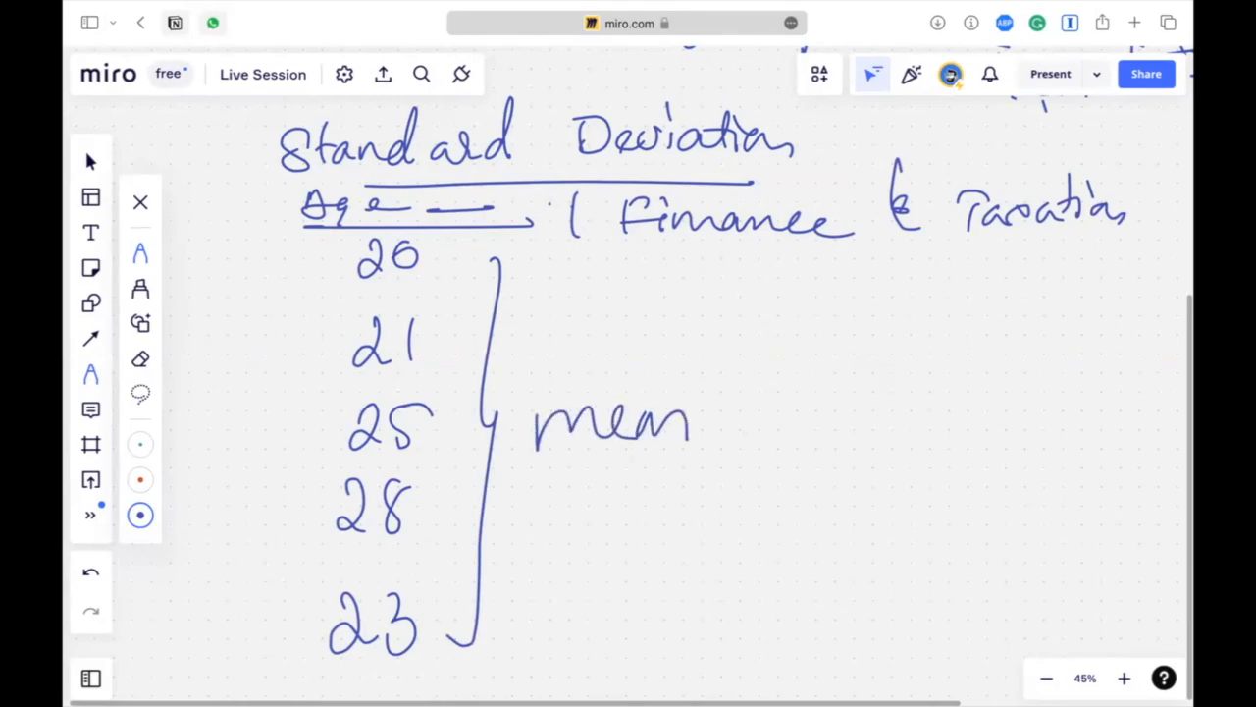
pyautogui.moveTo(530, 460); pyautogui.dragTo(709, 462)
pyautogui.moveTo(785, 369); pyautogui.dragTo(761, 443)
pyautogui.moveTo(777, 444)
pyautogui.mouseDown()
pyautogui.moveTo(913, 432)
pyautogui.moveTo(928, 476)
pyautogui.mouseUp()
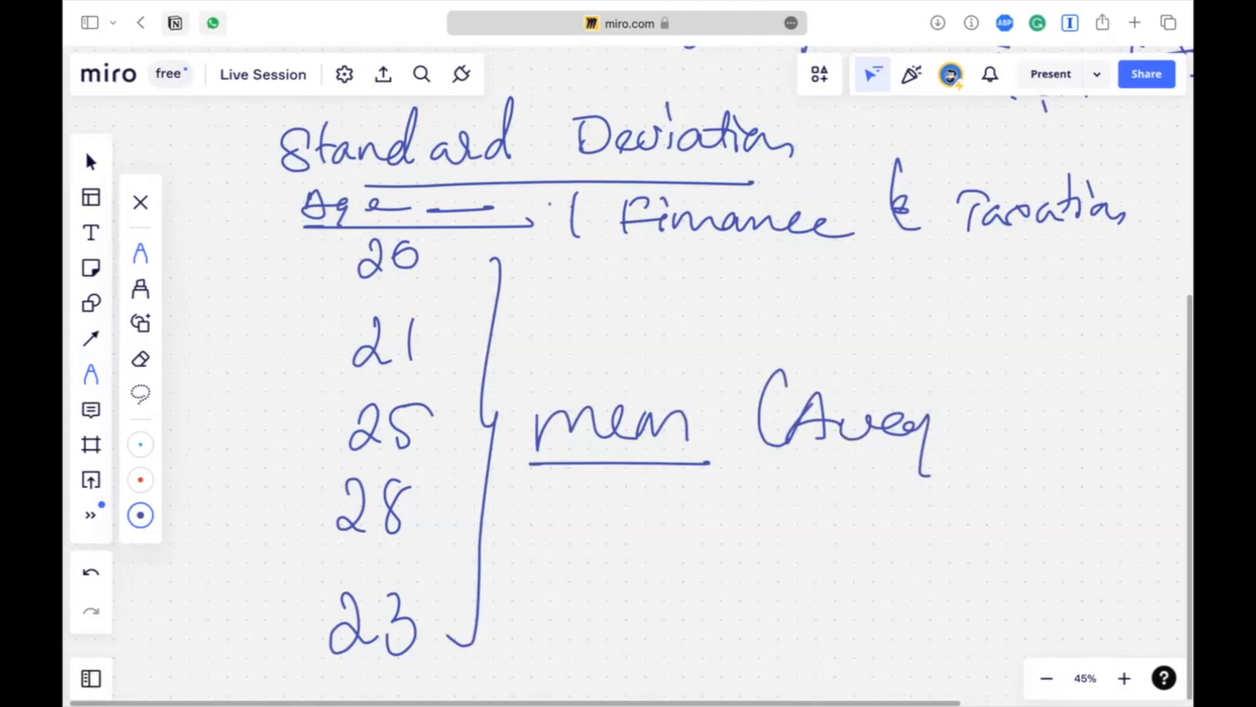
pyautogui.moveTo(972, 361); pyautogui.dragTo(977, 443)
# Step: Handwrite "Std - Deviation" beneath the mean note
pyautogui.moveTo(610, 526); pyautogui.dragTo(595, 547)
pyautogui.moveTo(628, 496)
pyautogui.mouseDown()
pyautogui.moveTo(630, 542)
pyautogui.moveTo(647, 524)
pyautogui.mouseUp()
pyautogui.moveTo(660, 522); pyautogui.dragTo(677, 542)
pyautogui.moveTo(699, 534); pyautogui.dragTo(746, 542)
pyautogui.moveTo(771, 531); pyautogui.dragTo(806, 541)
pyautogui.moveTo(811, 522); pyautogui.dragTo(912, 539)
pyautogui.moveTo(912, 496)
pyautogui.mouseDown()
pyautogui.moveTo(919, 538)
pyautogui.moveTo(940, 541)
pyautogui.mouseUp()
pyautogui.moveTo(944, 520); pyautogui.dragTo(995, 559)
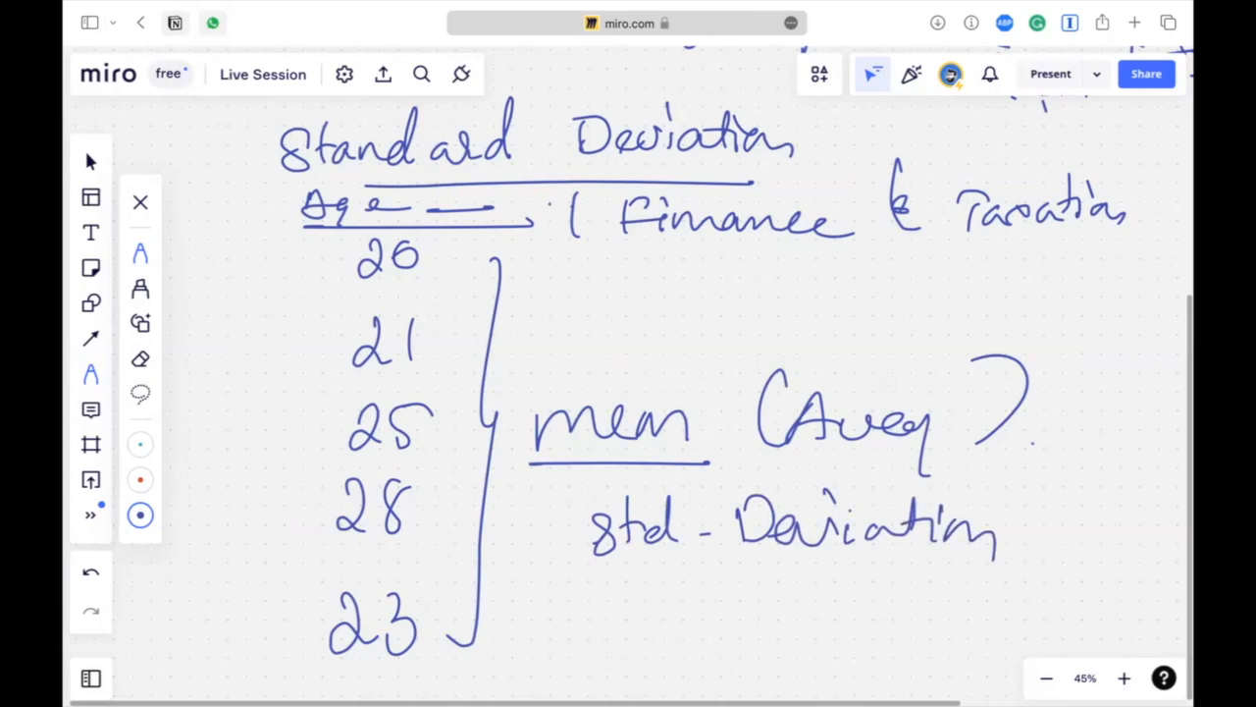
# Step: Sketch a vertical and a horizontal axis below the Std - Deviation note and draw a bell-shaped curve over them
pyautogui.scroll(-5, 628, 392)
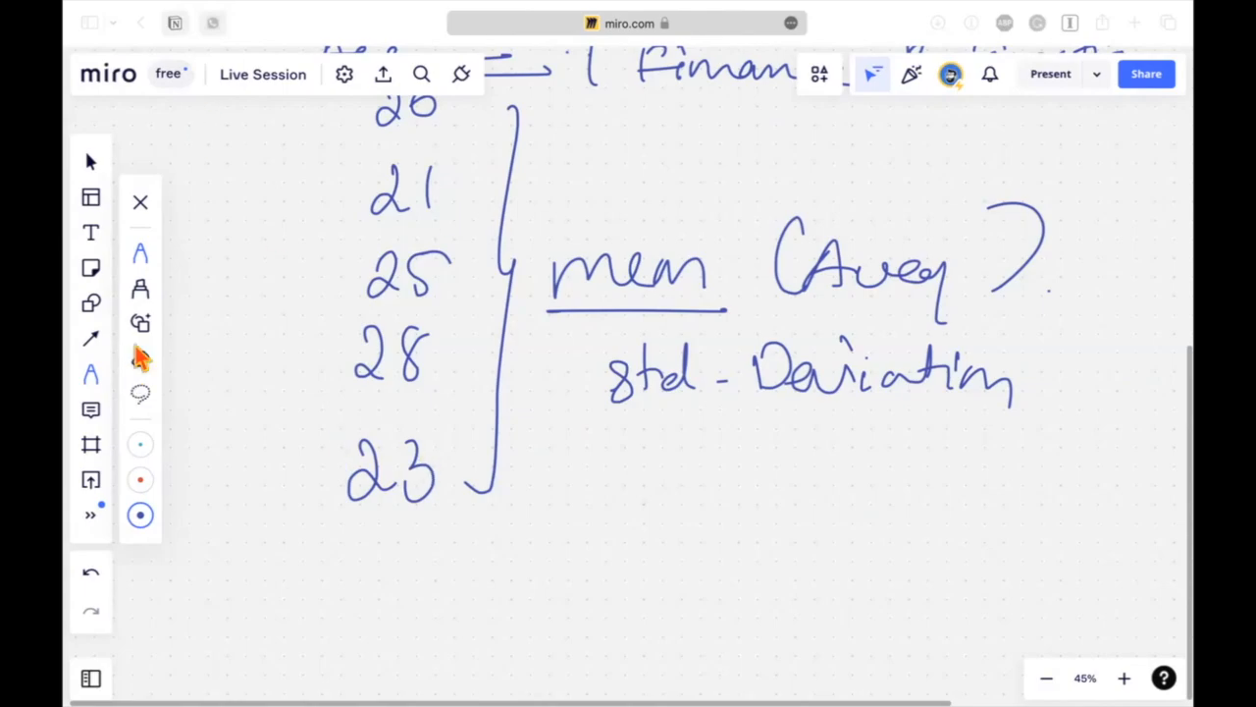
pyautogui.click(140, 515)
pyautogui.press('super+Tab')
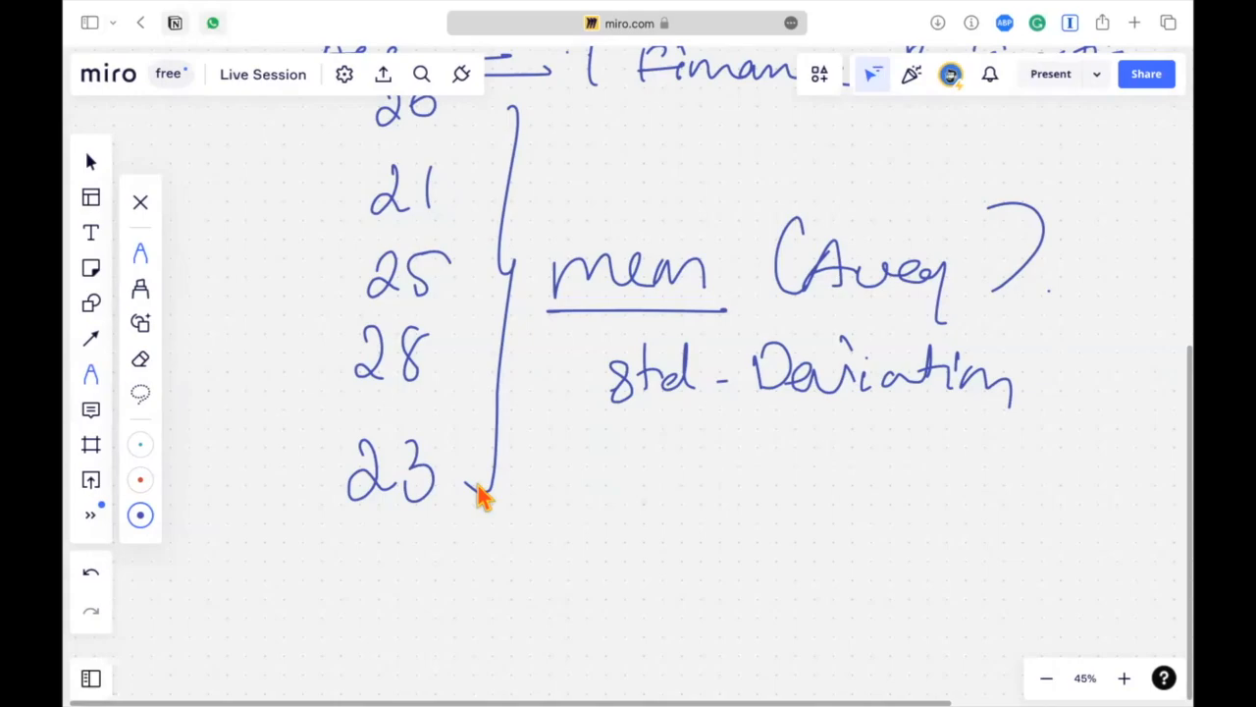
pyautogui.moveTo(583, 422); pyautogui.dragTo(587, 702)
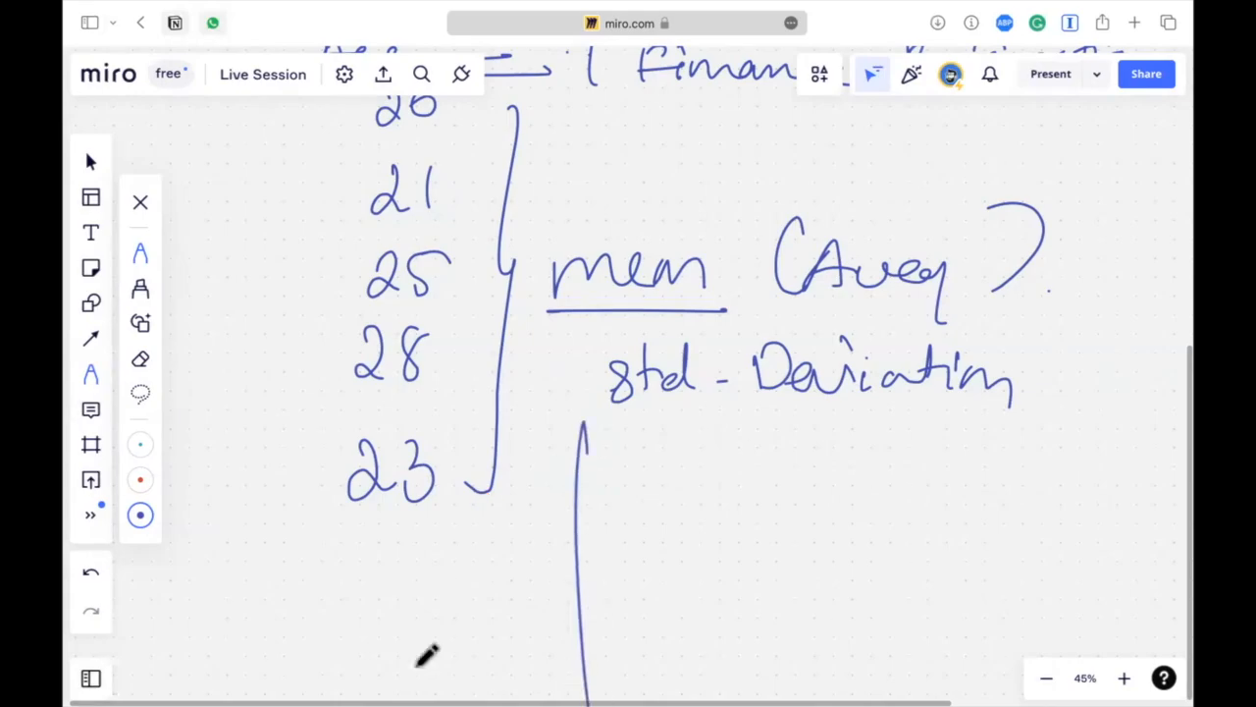
pyautogui.moveTo(420, 672); pyautogui.dragTo(1091, 618)
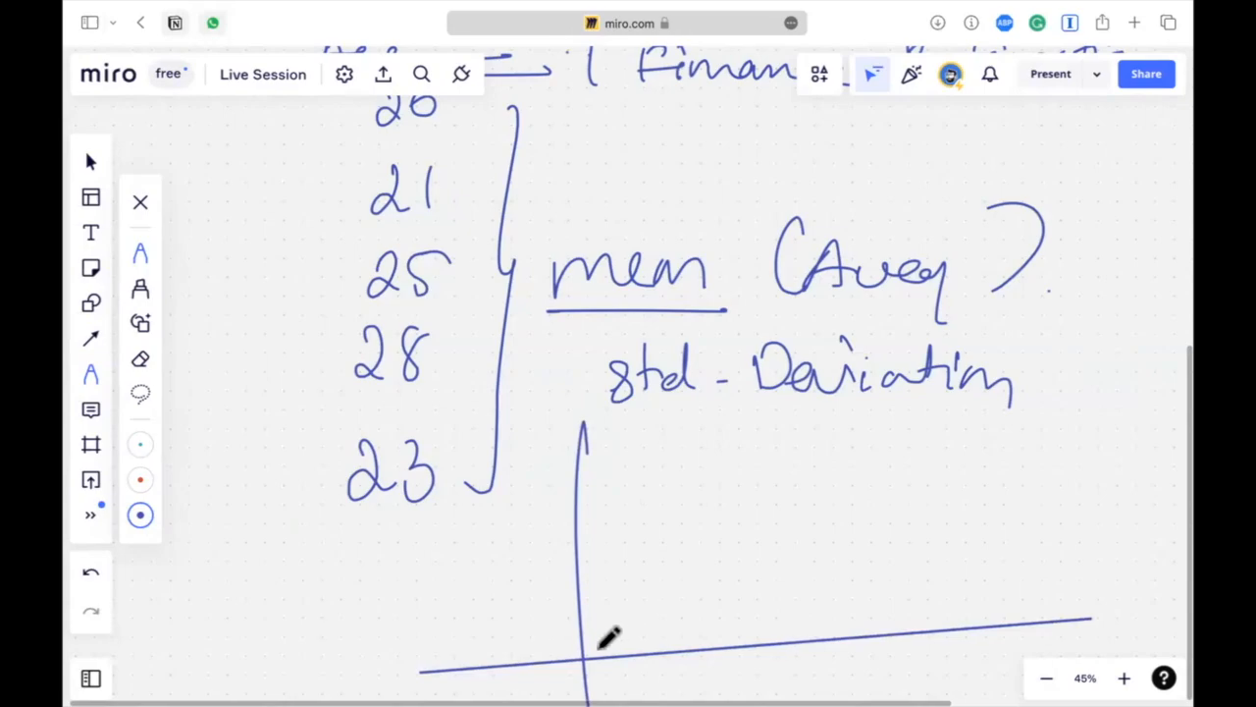
pyautogui.moveTo(597, 650)
pyautogui.mouseDown()
pyautogui.moveTo(707, 490)
pyautogui.moveTo(905, 503)
pyautogui.moveTo(1130, 571)
pyautogui.mouseUp()
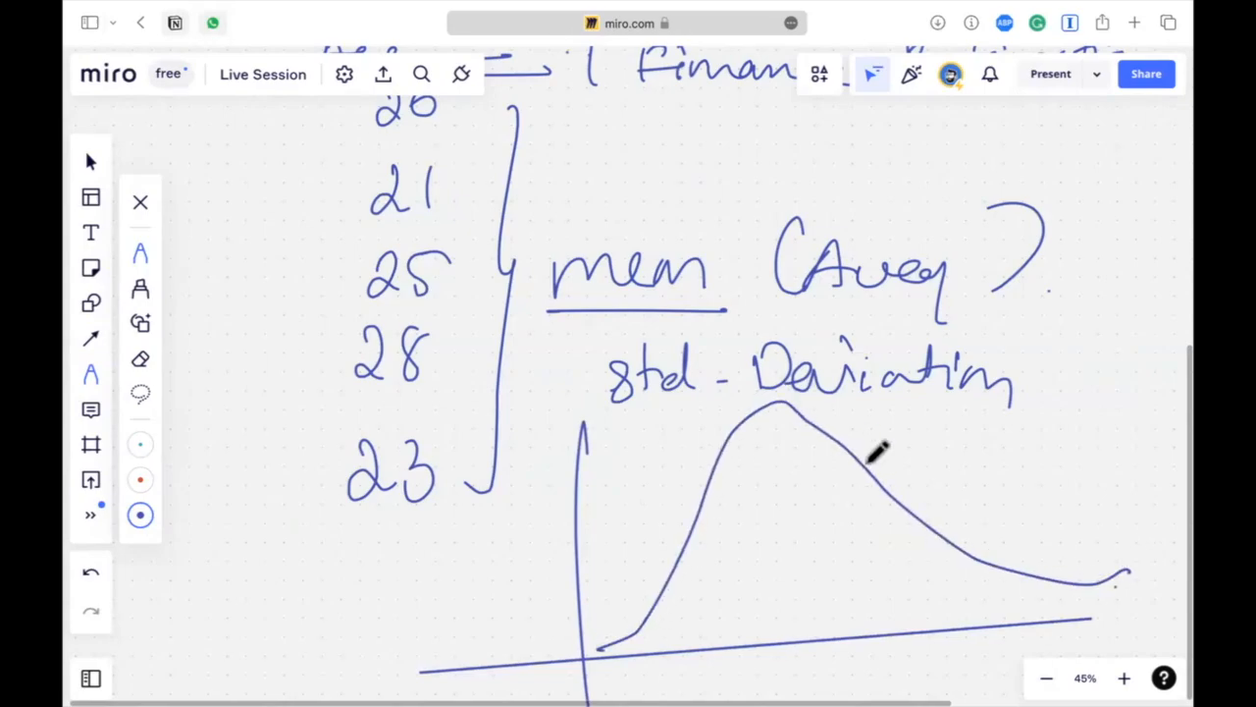
# Step: Handwrite the symbol σ² in the empty area beside the mean note
pyautogui.scroll(-4, 790, 501)
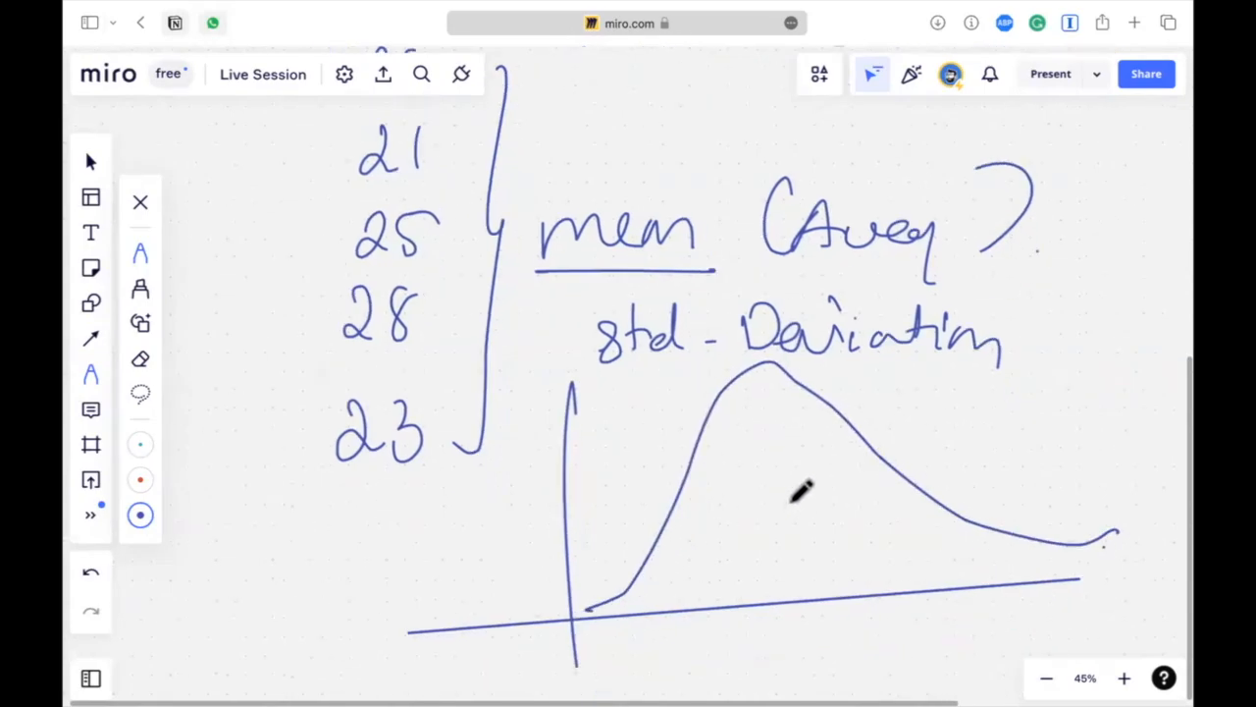
pyautogui.hscroll(5, 872, 424)
pyautogui.scroll(3, 828, 323)
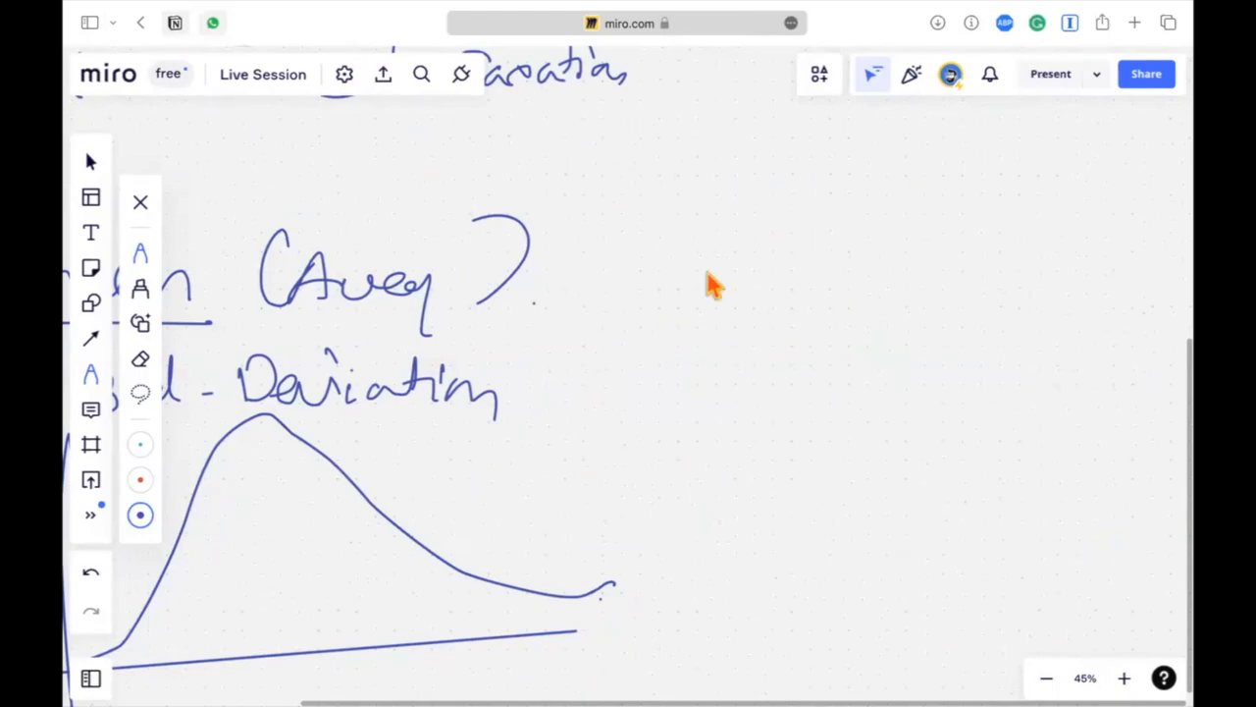
pyautogui.moveTo(716, 247)
pyautogui.mouseDown()
pyautogui.moveTo(743, 231)
pyautogui.moveTo(766, 237)
pyautogui.mouseUp()
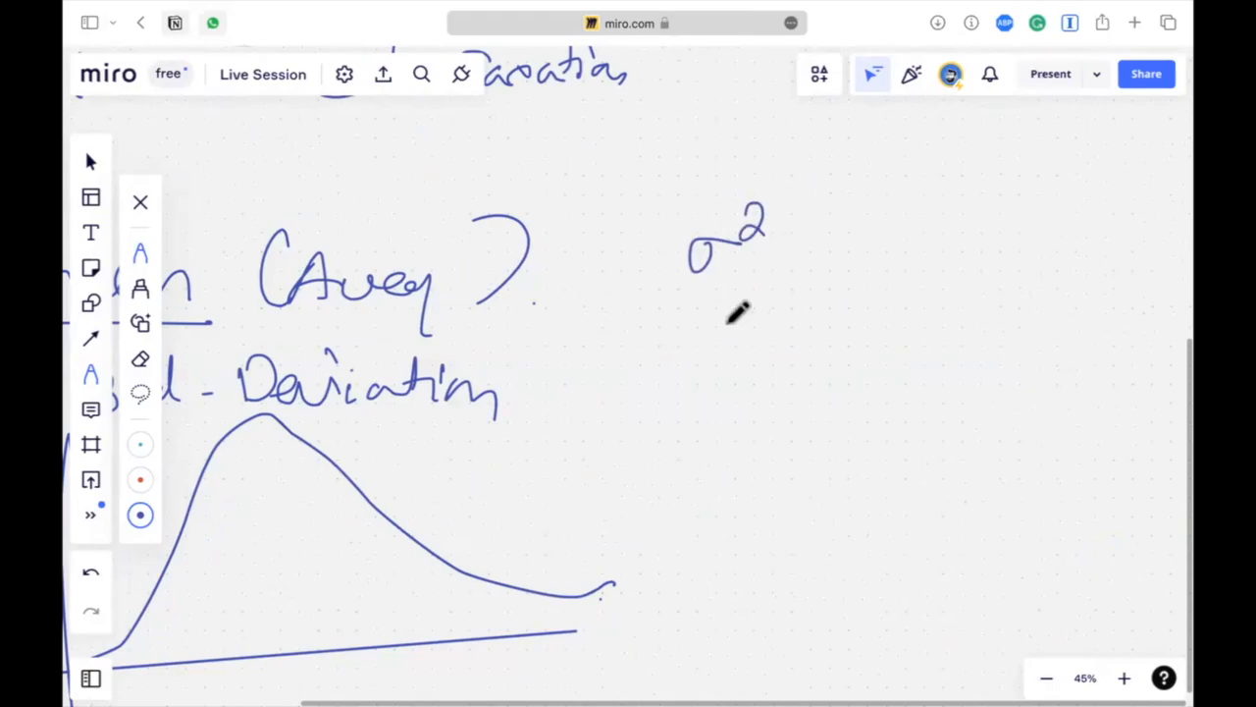
# Step: Handwrite σ below σ² and complete the variance formula as σ² = Σ (i=1 to n) (xi − μ)² over N
pyautogui.moveTo(696, 429); pyautogui.dragTo(746, 425)
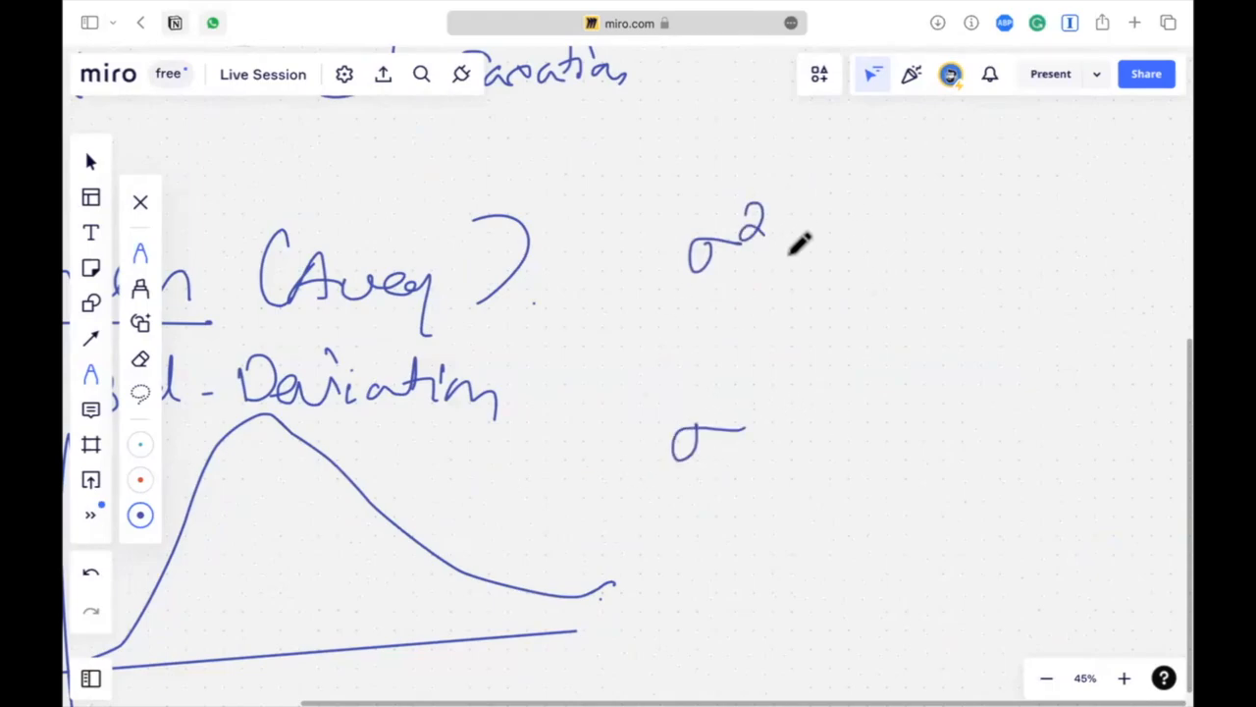
pyautogui.moveTo(788, 261); pyautogui.dragTo(825, 275)
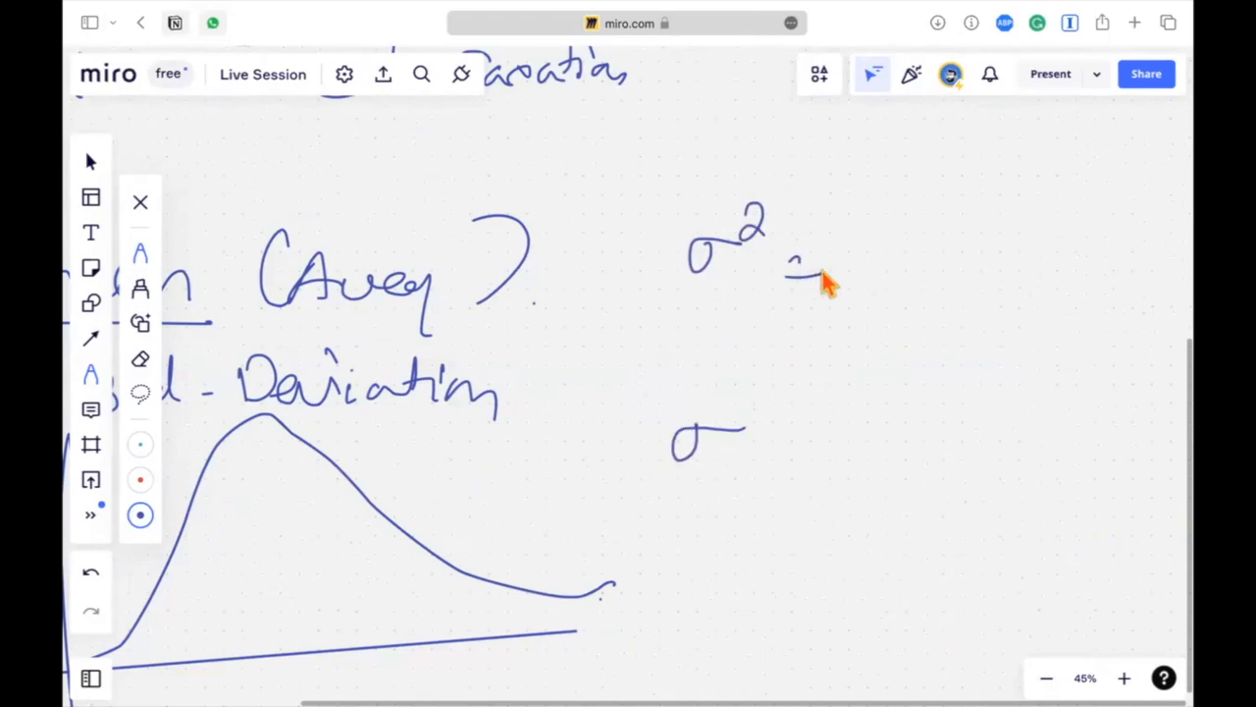
pyautogui.moveTo(932, 168)
pyautogui.mouseDown()
pyautogui.moveTo(933, 201)
pyautogui.moveTo(903, 210)
pyautogui.moveTo(948, 221)
pyautogui.moveTo(972, 180)
pyautogui.mouseUp()
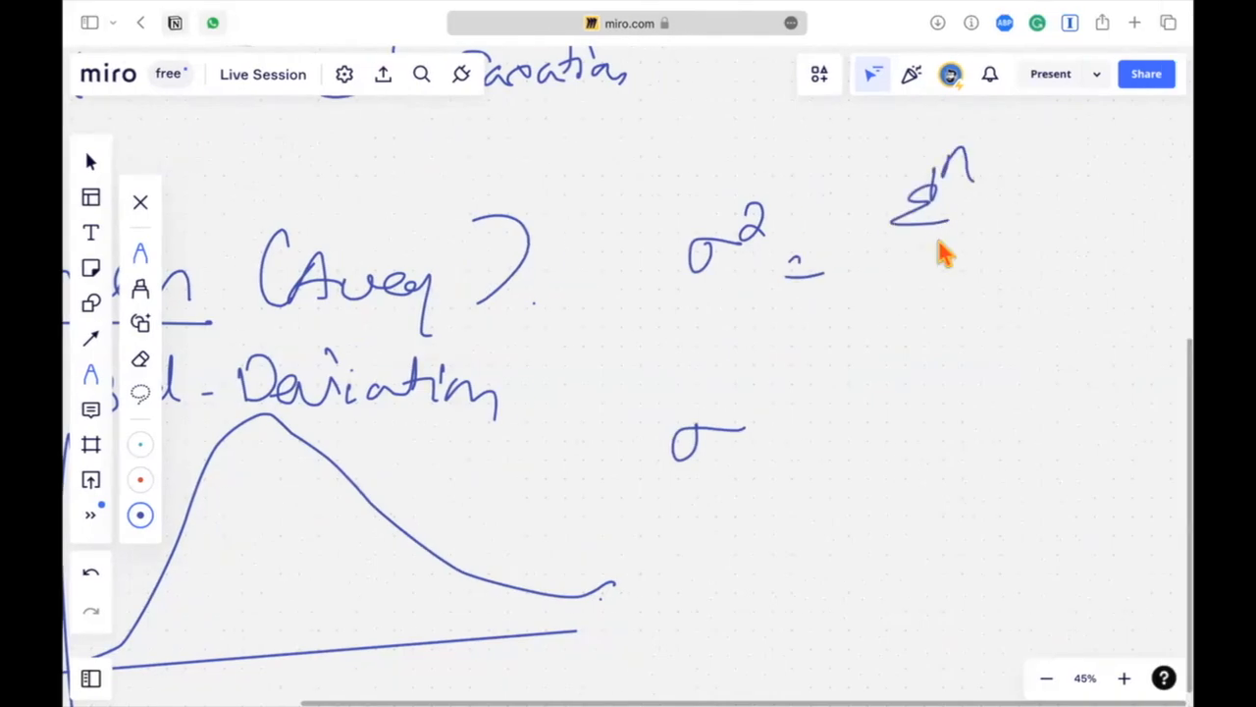
pyautogui.moveTo(950, 236)
pyautogui.mouseDown()
pyautogui.moveTo(951, 253)
pyautogui.moveTo(970, 241)
pyautogui.mouseUp()
pyautogui.moveTo(958, 251); pyautogui.dragTo(997, 260)
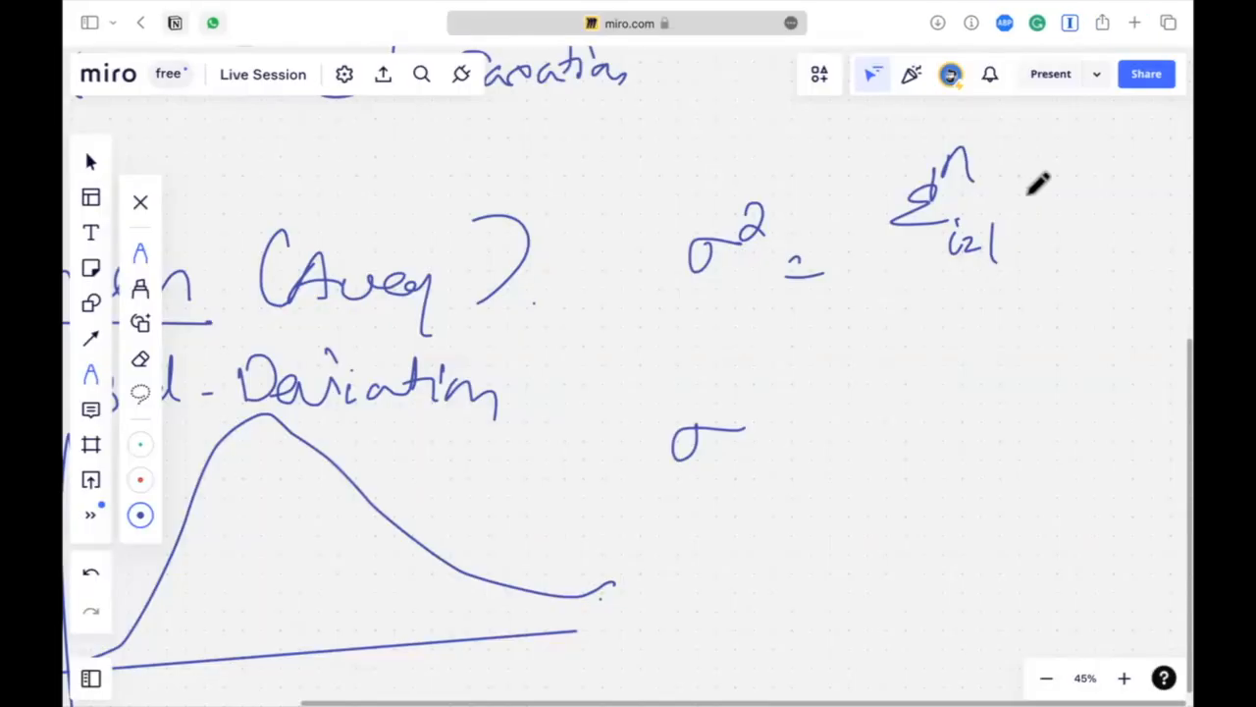
pyautogui.moveTo(1027, 163)
pyautogui.mouseDown()
pyautogui.moveTo(1002, 209)
pyautogui.moveTo(1050, 210)
pyautogui.mouseUp()
pyautogui.moveTo(1044, 181)
pyautogui.mouseDown()
pyautogui.moveTo(1020, 212)
pyautogui.moveTo(1068, 212)
pyautogui.moveTo(1133, 160)
pyautogui.moveTo(1154, 177)
pyautogui.moveTo(1139, 227)
pyautogui.mouseUp()
pyautogui.click(1060, 175)
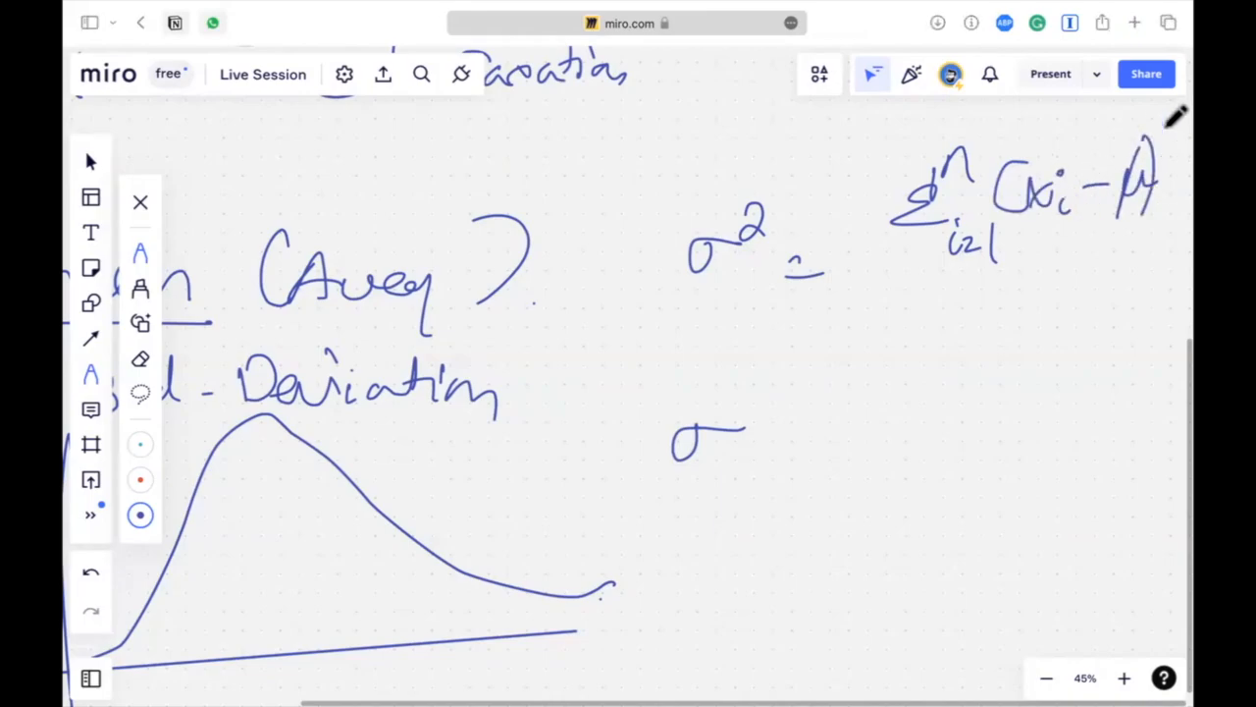
pyautogui.moveTo(1166, 129); pyautogui.dragTo(1185, 152)
pyautogui.moveTo(1154, 234); pyautogui.dragTo(993, 236)
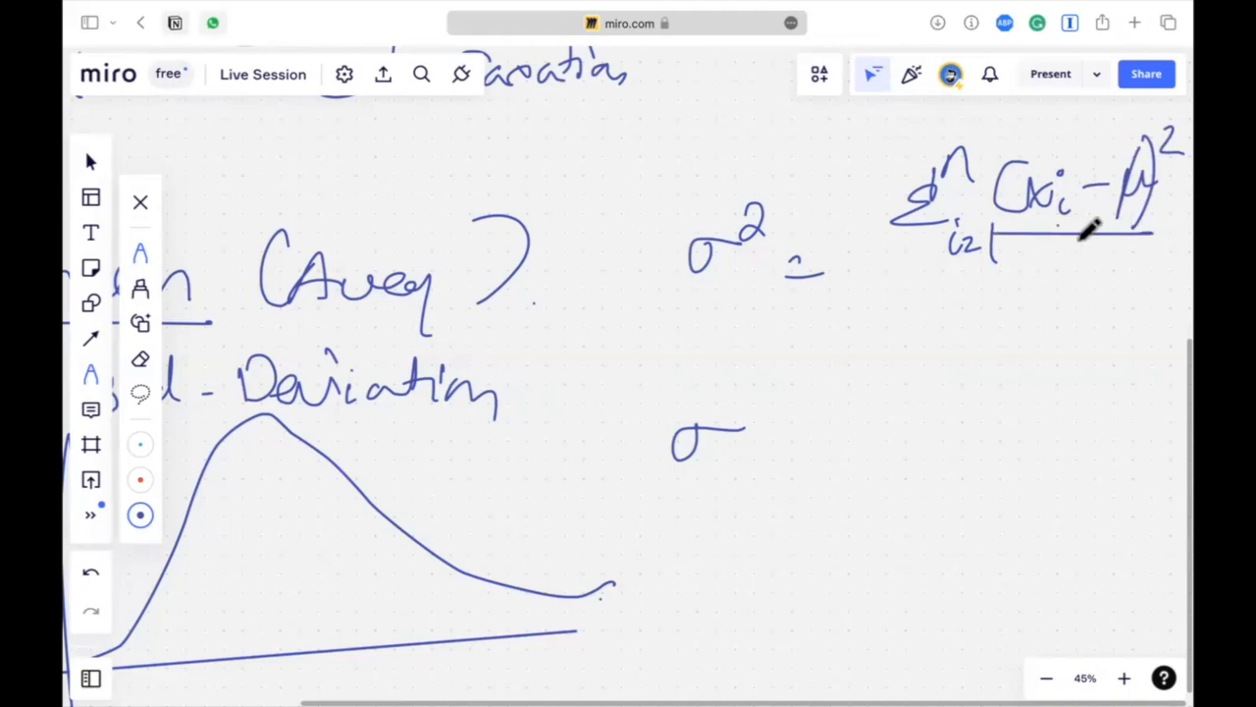
pyautogui.moveTo(1050, 279)
pyautogui.mouseDown()
pyautogui.moveTo(1107, 266)
pyautogui.moveTo(1114, 277)
pyautogui.mouseUp()
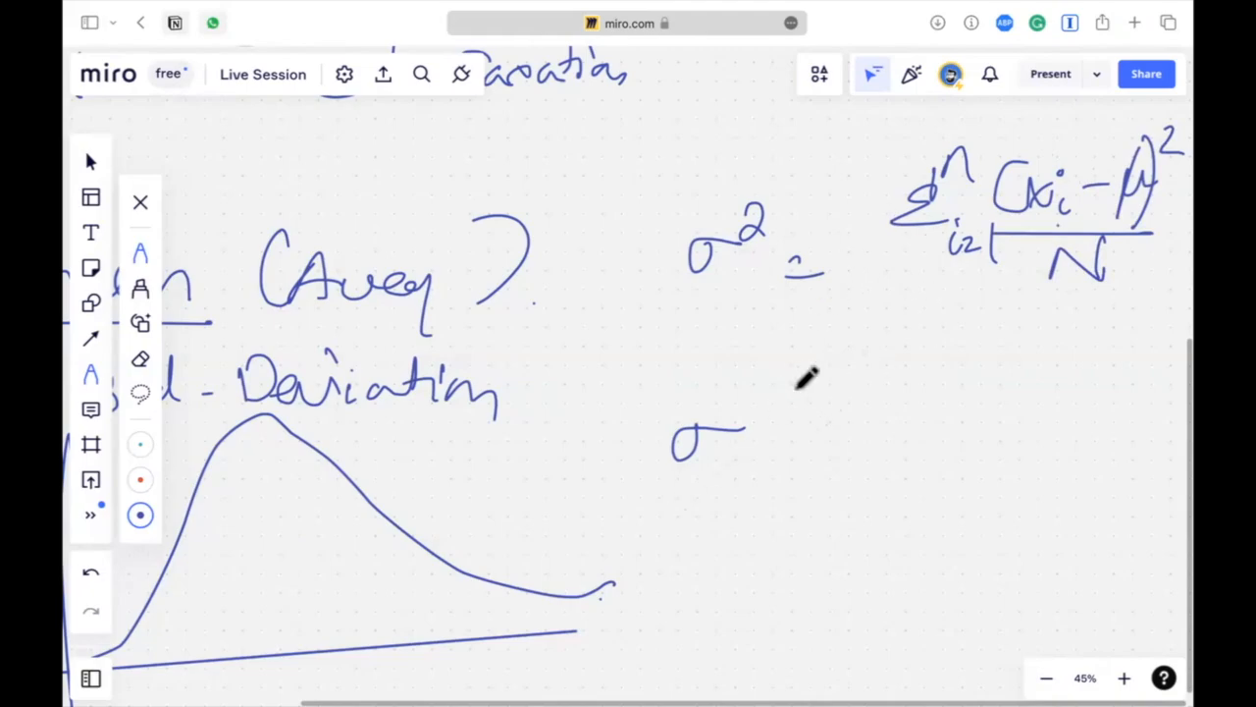
# Step: Complete the lower formula as σ = √σ² and label the two formulas "Variance" and an underlined "std deviation"
pyautogui.moveTo(803, 410)
pyautogui.mouseDown()
pyautogui.moveTo(880, 433)
pyautogui.moveTo(1113, 326)
pyautogui.mouseUp()
pyautogui.moveTo(967, 393)
pyautogui.mouseDown()
pyautogui.moveTo(1021, 373)
pyautogui.moveTo(1055, 383)
pyautogui.mouseUp()
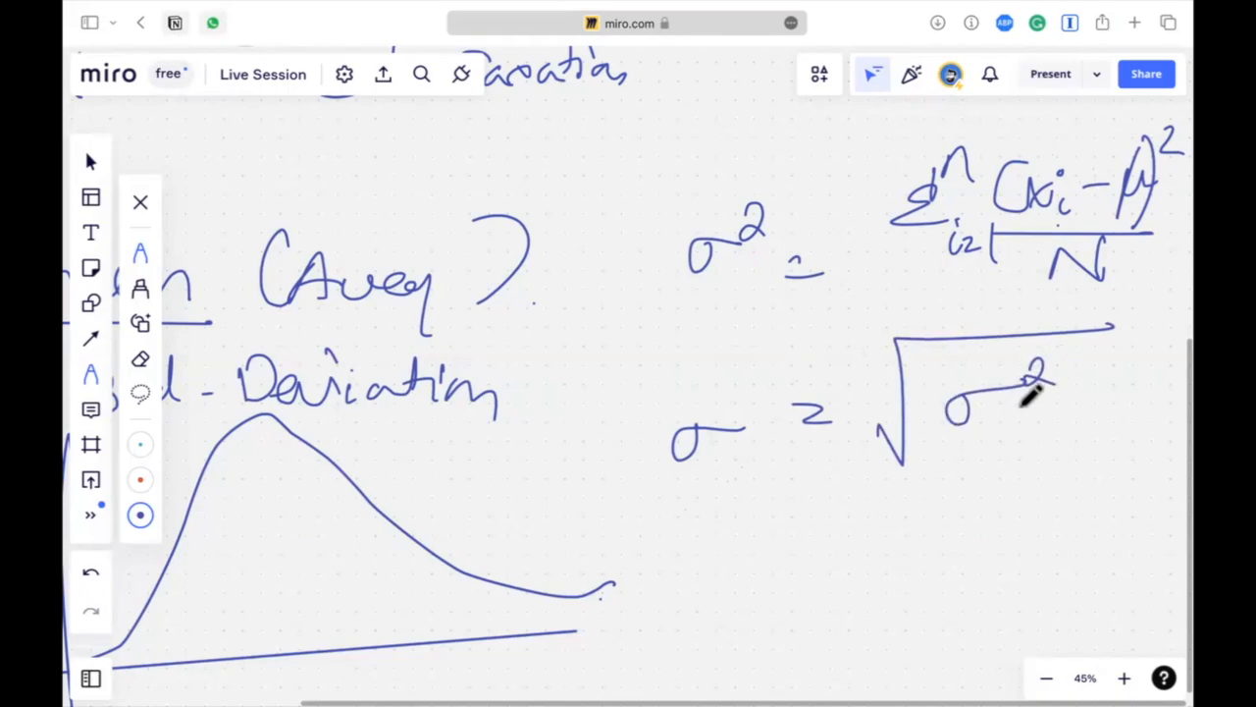
pyautogui.hscroll(10, 1005, 270)
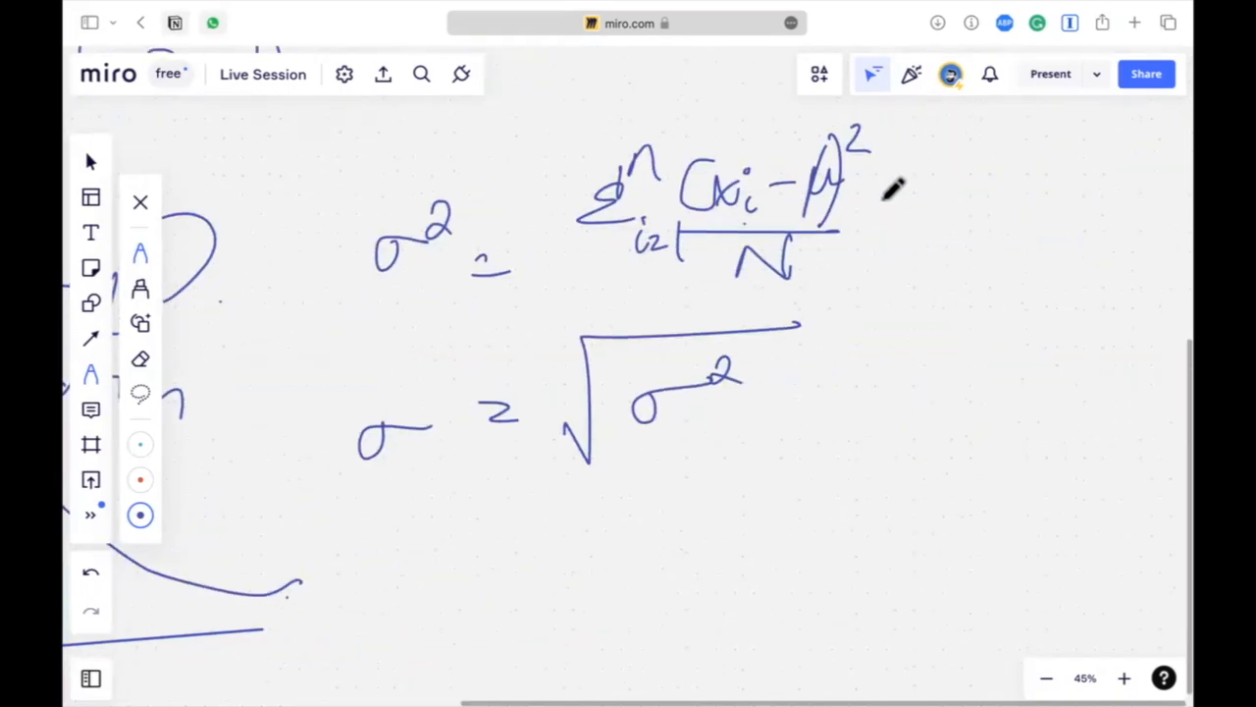
pyautogui.moveTo(868, 199)
pyautogui.mouseDown()
pyautogui.moveTo(1026, 163)
pyautogui.moveTo(1158, 182)
pyautogui.mouseUp()
pyautogui.moveTo(853, 347); pyautogui.dragTo(920, 341)
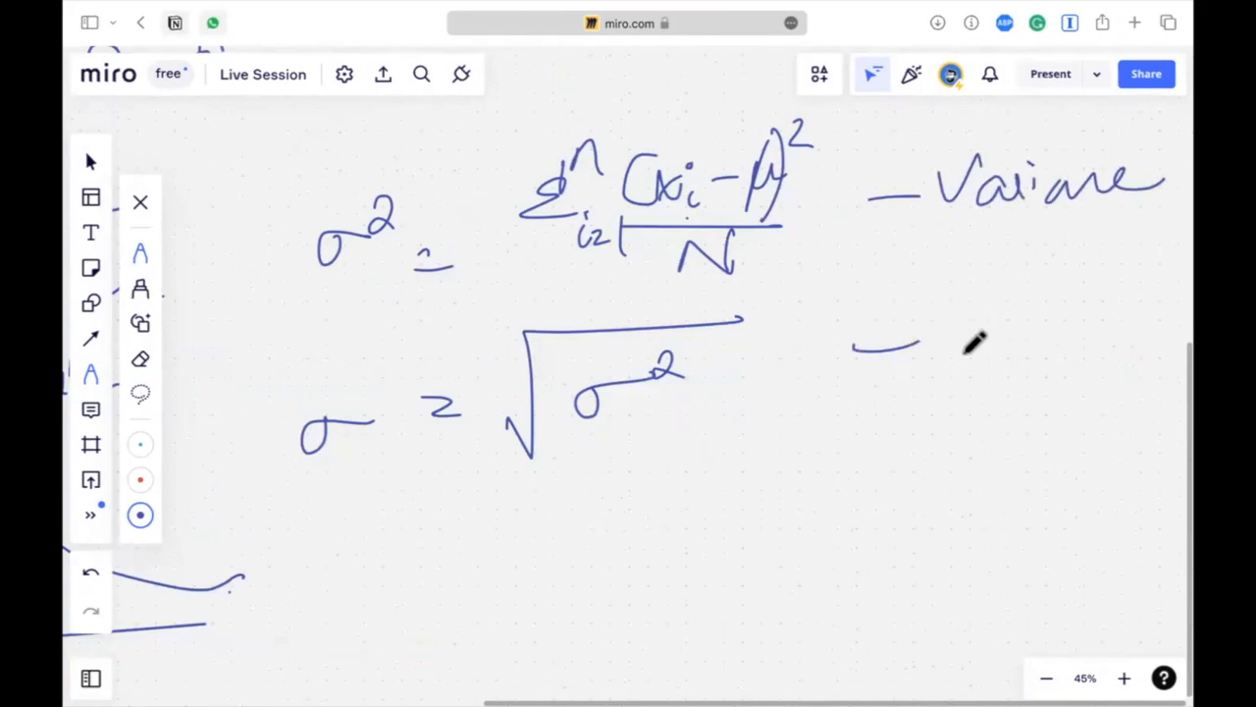
pyautogui.moveTo(986, 319)
pyautogui.mouseDown()
pyautogui.moveTo(1004, 331)
pyautogui.moveTo(1059, 261)
pyautogui.moveTo(1048, 353)
pyautogui.mouseUp()
pyautogui.moveTo(994, 444)
pyautogui.mouseDown()
pyautogui.moveTo(953, 421)
pyautogui.moveTo(1004, 402)
pyautogui.moveTo(1027, 367)
pyautogui.moveTo(1102, 379)
pyautogui.moveTo(1147, 401)
pyautogui.moveTo(1175, 441)
pyautogui.mouseUp()
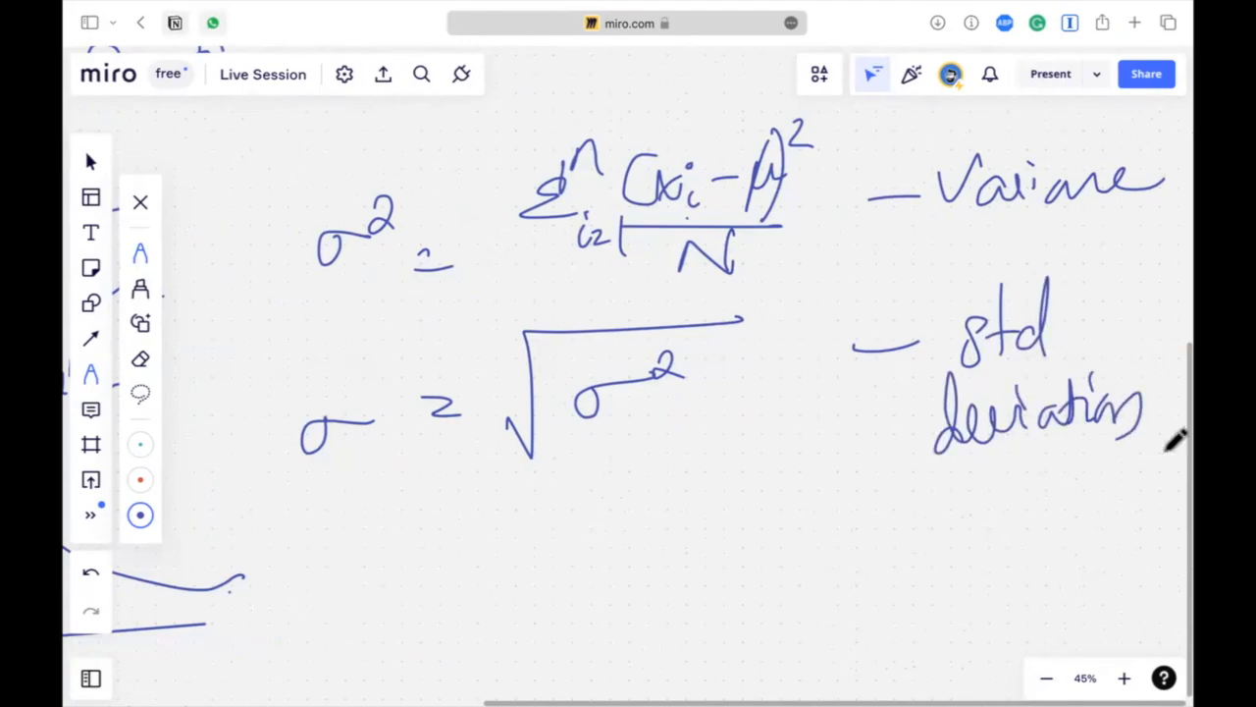
pyautogui.moveTo(940, 474); pyautogui.dragTo(1165, 451)
# Step: Delete all unlocked content from the Miro board
pyautogui.hotkey('ctrl', 'a')
pyautogui.press('Delete')
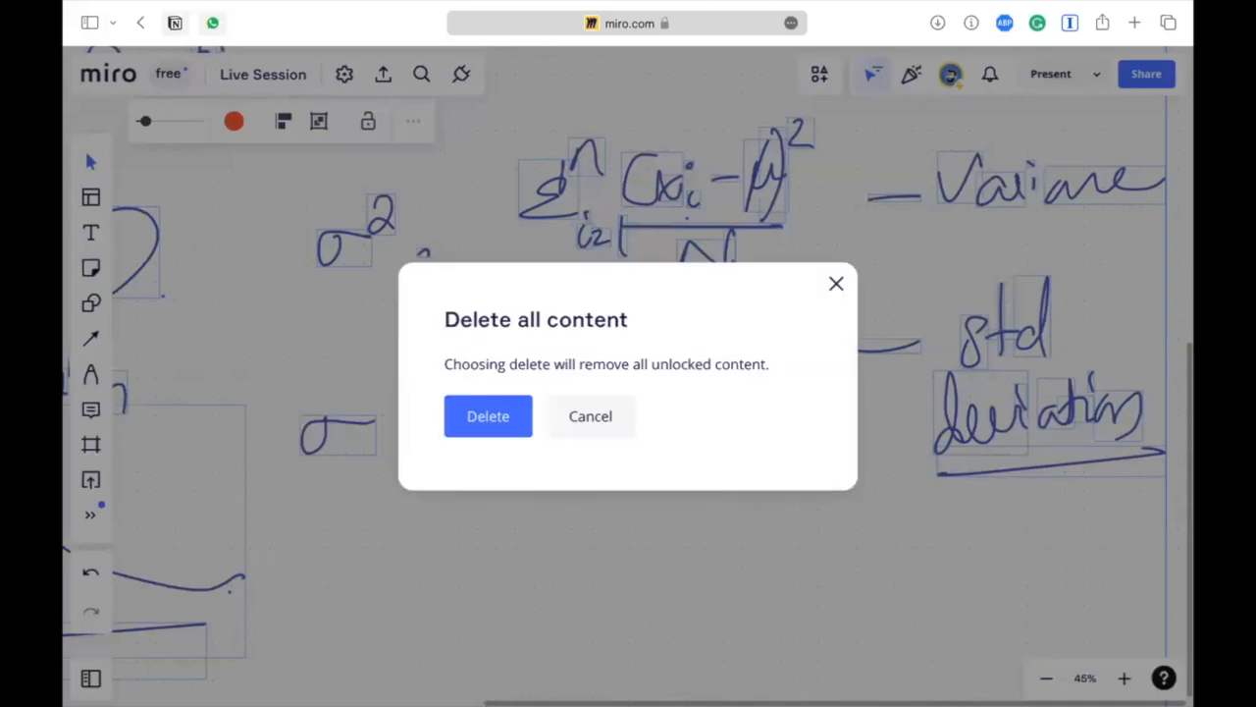
pyautogui.press('Return')
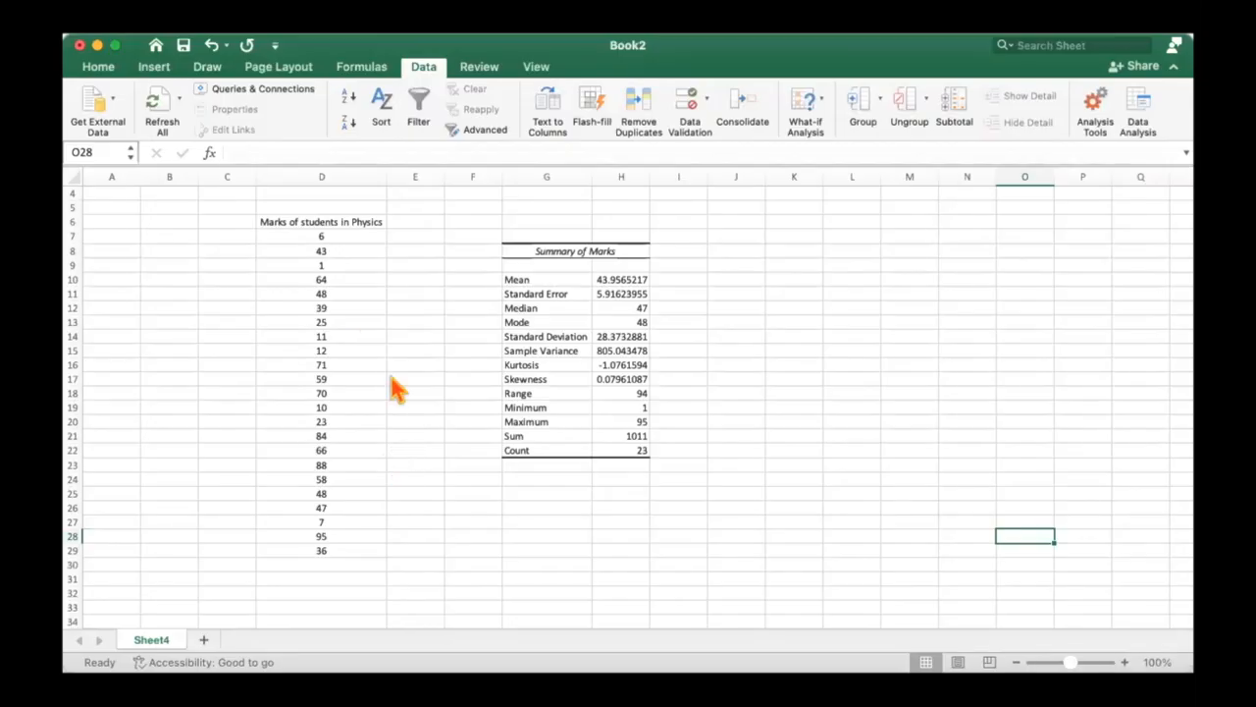
# Step: Switch to the Excel workbook, select the Mean value in H10 and enlarge the sheet to 130%
pyautogui.click(415, 464)
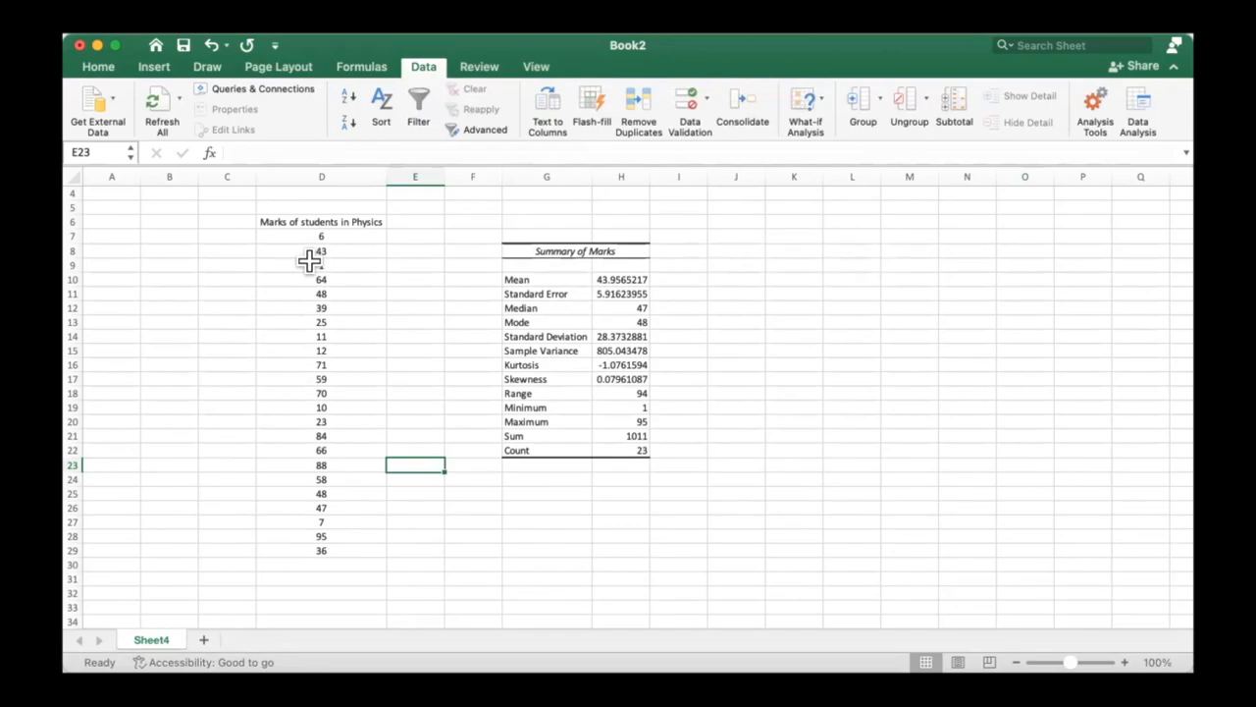
pyautogui.click(614, 279)
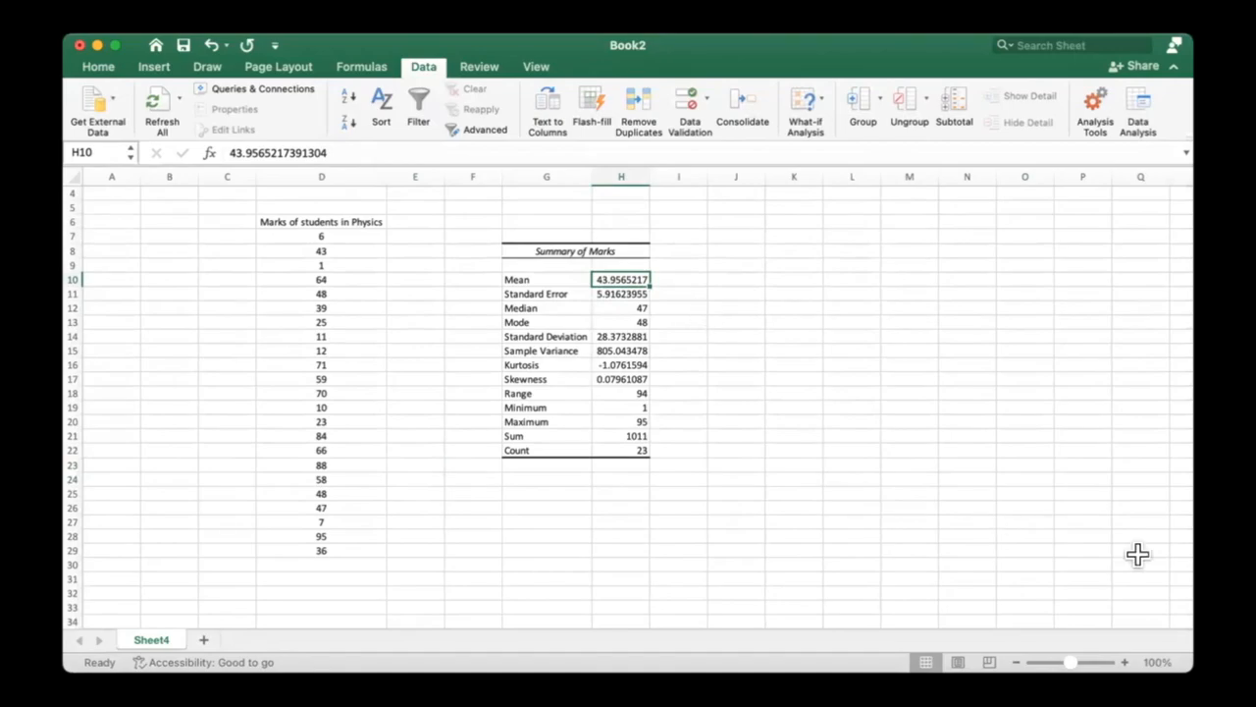
pyautogui.click(1124, 663)
pyautogui.click(1125, 663)
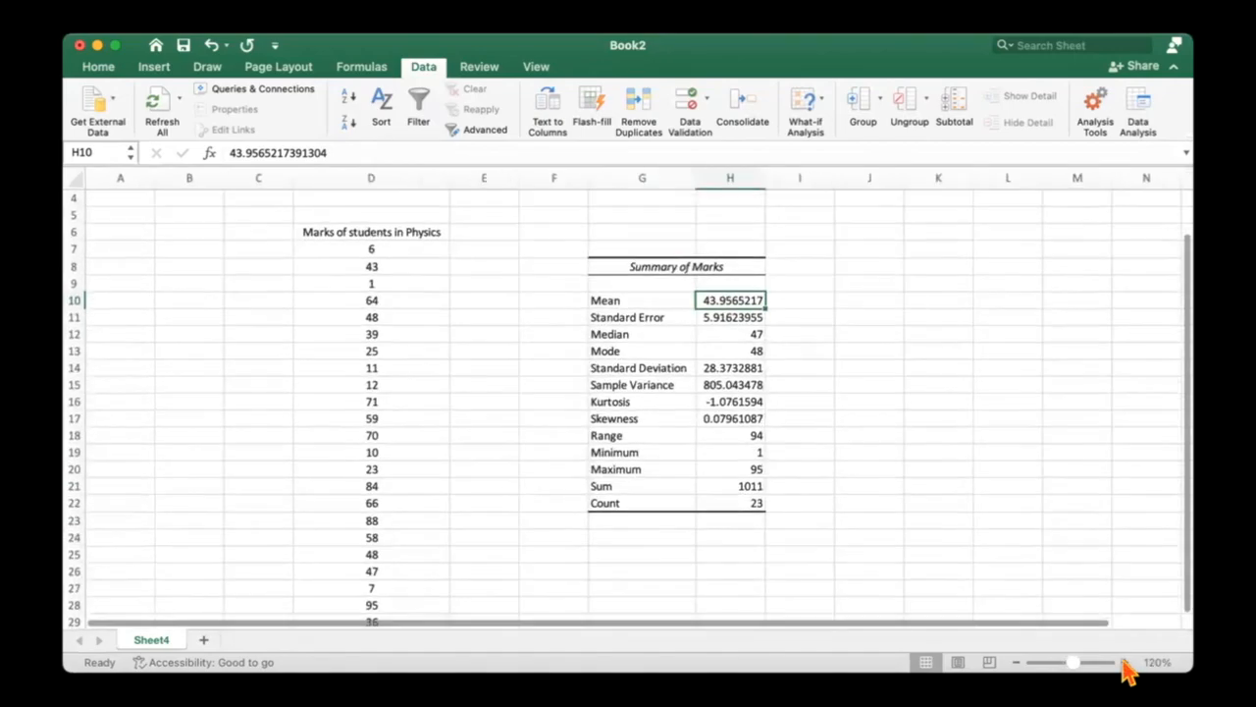
pyautogui.click(1125, 662)
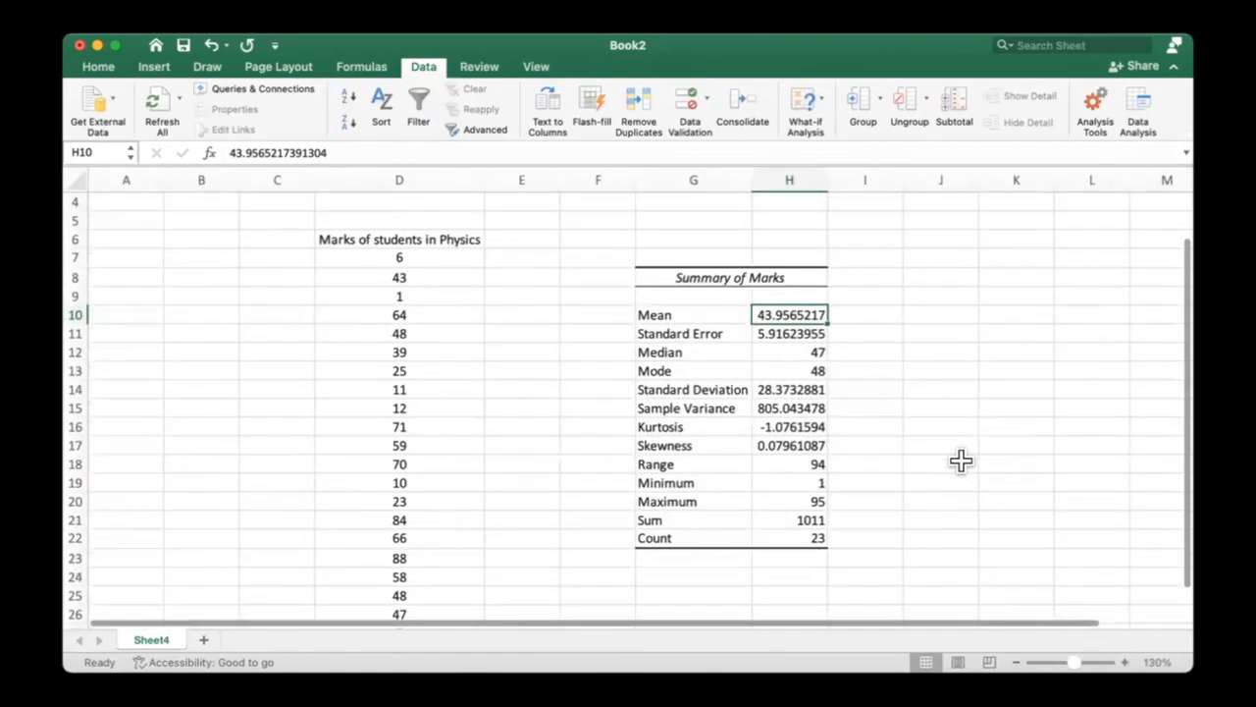
pyautogui.click(847, 314)
pyautogui.click(807, 315)
pyautogui.write('=')
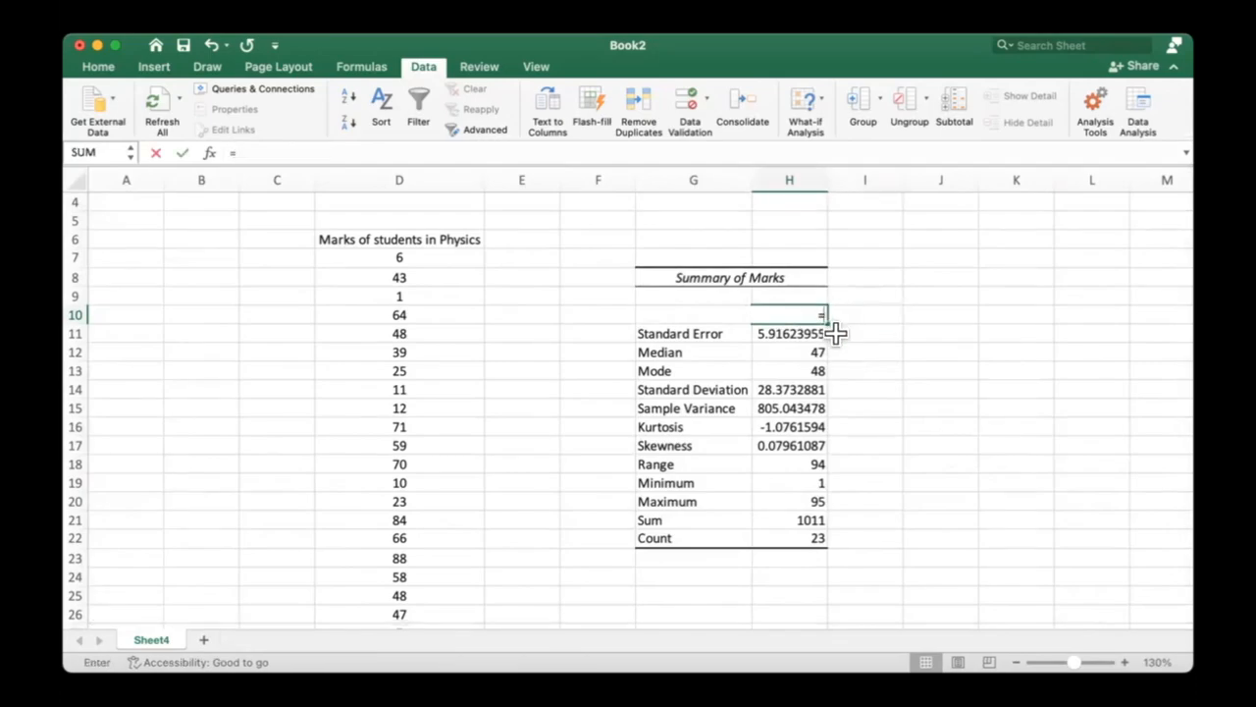
pyautogui.write('mean')
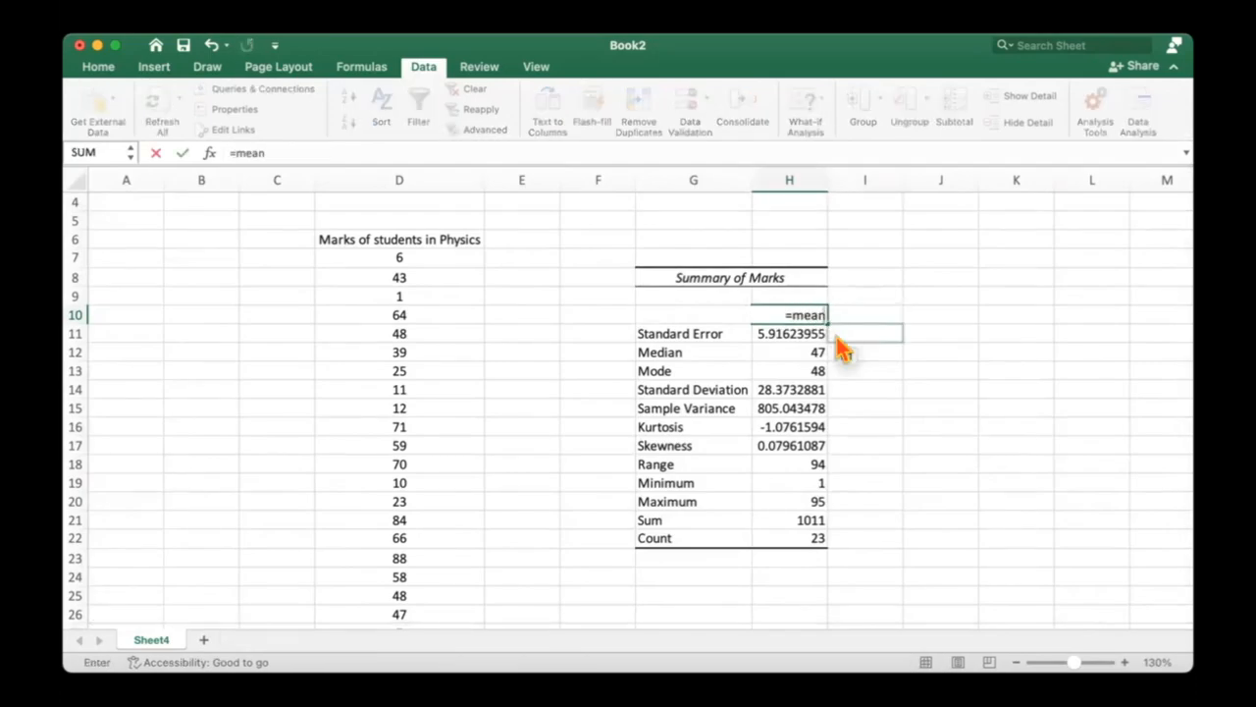
pyautogui.press('Tab')
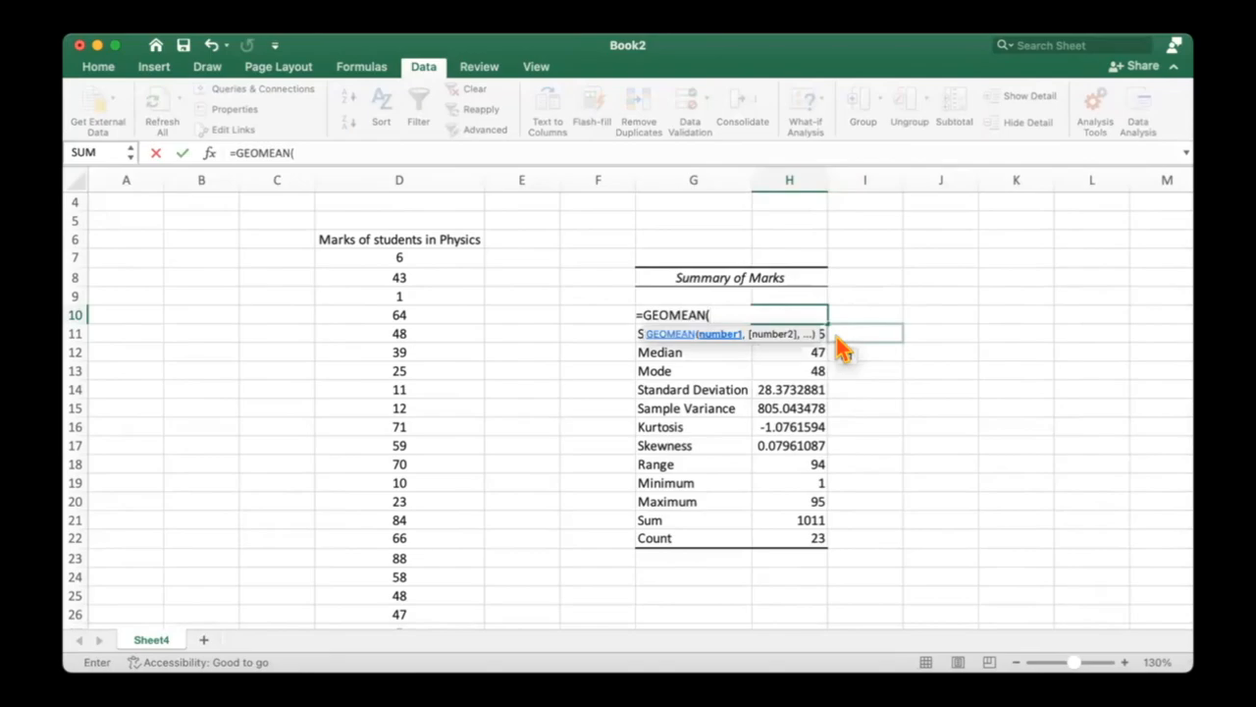
pyautogui.press('Escape')
# Step: Replace the Mean value in H10 with an AVERAGE formula over the Physics marks in D7:D29
pyautogui.click(1132, 349)
pyautogui.click(785, 349)
pyautogui.click(774, 312)
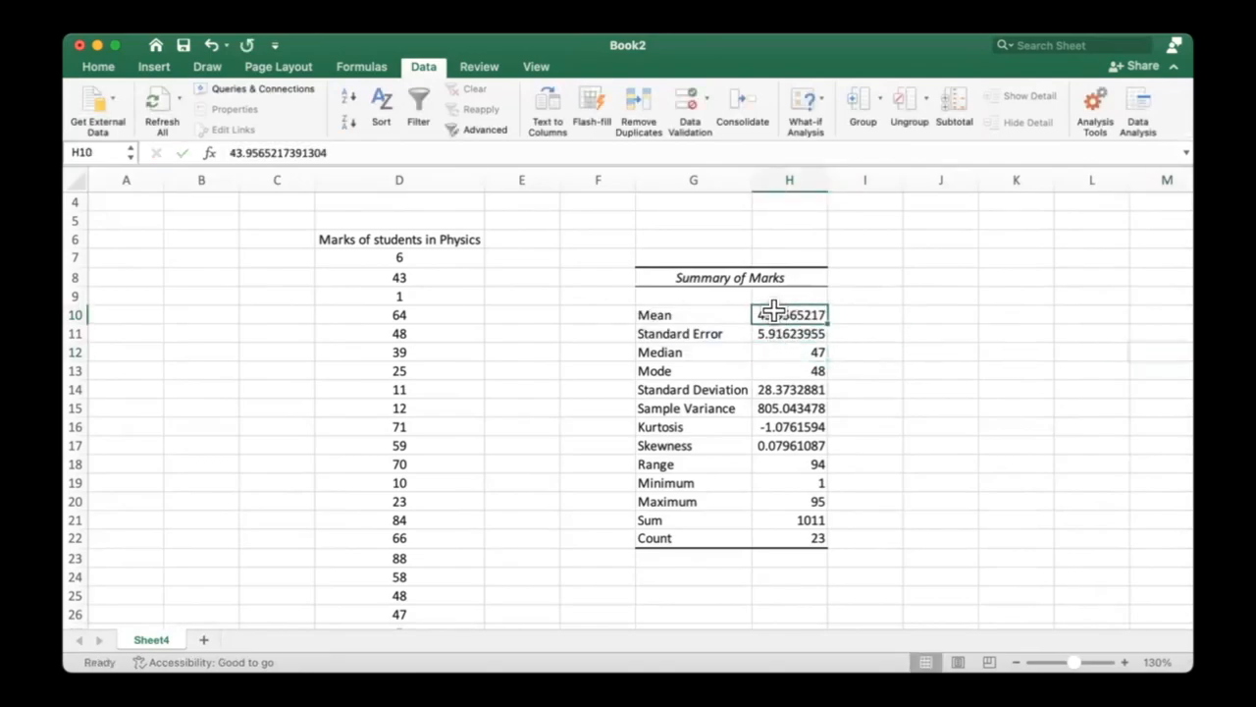
pyautogui.write('=a')
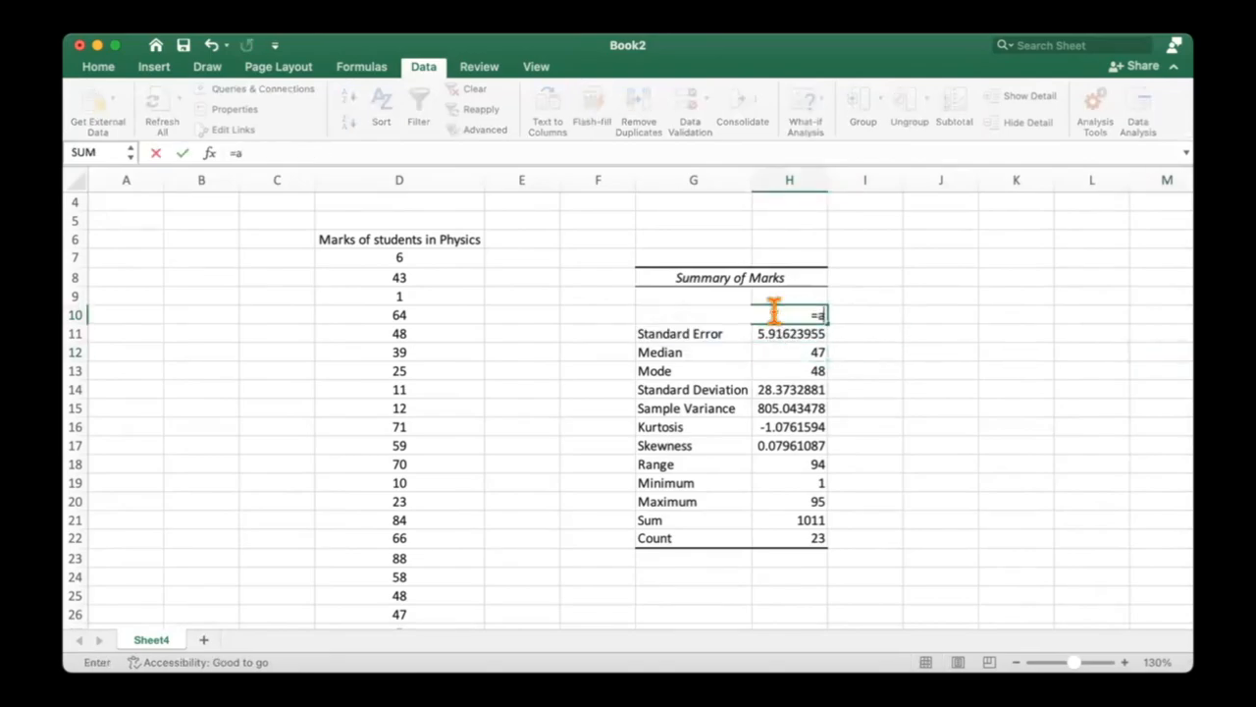
pyautogui.write('vera')
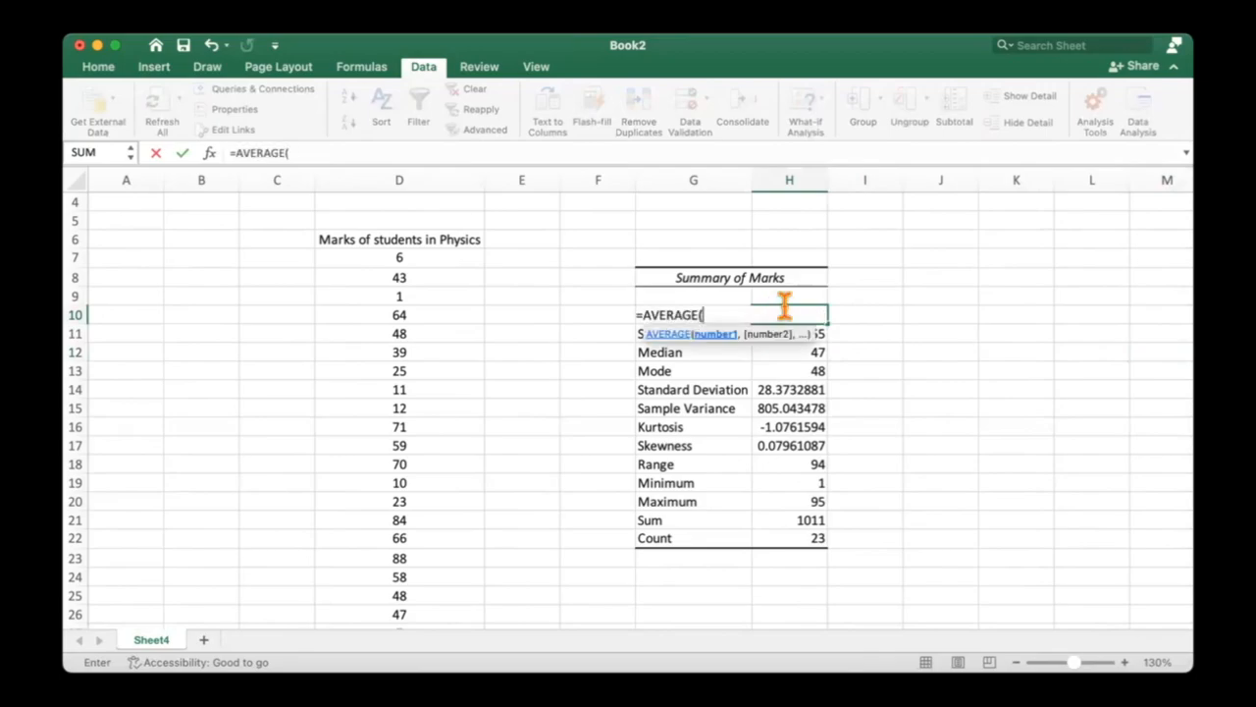
pyautogui.moveTo(404, 277); pyautogui.dragTo(400, 621)
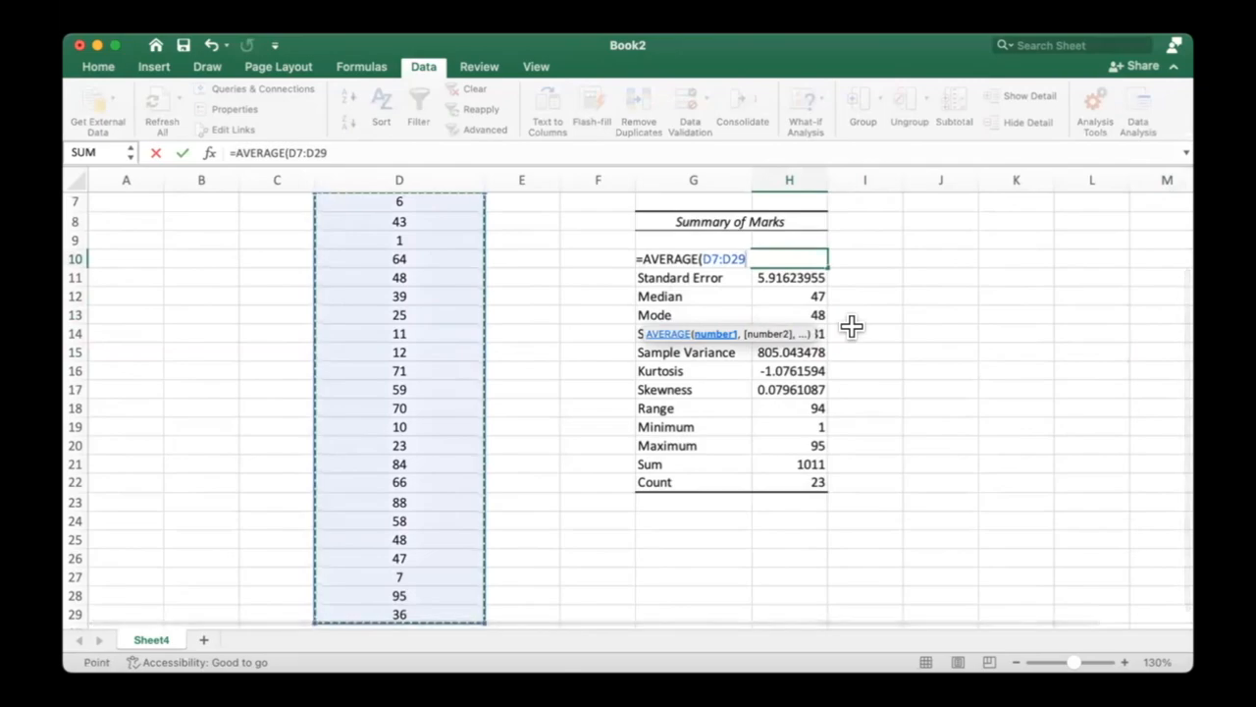
pyautogui.press('Return')
pyautogui.click(1072, 351)
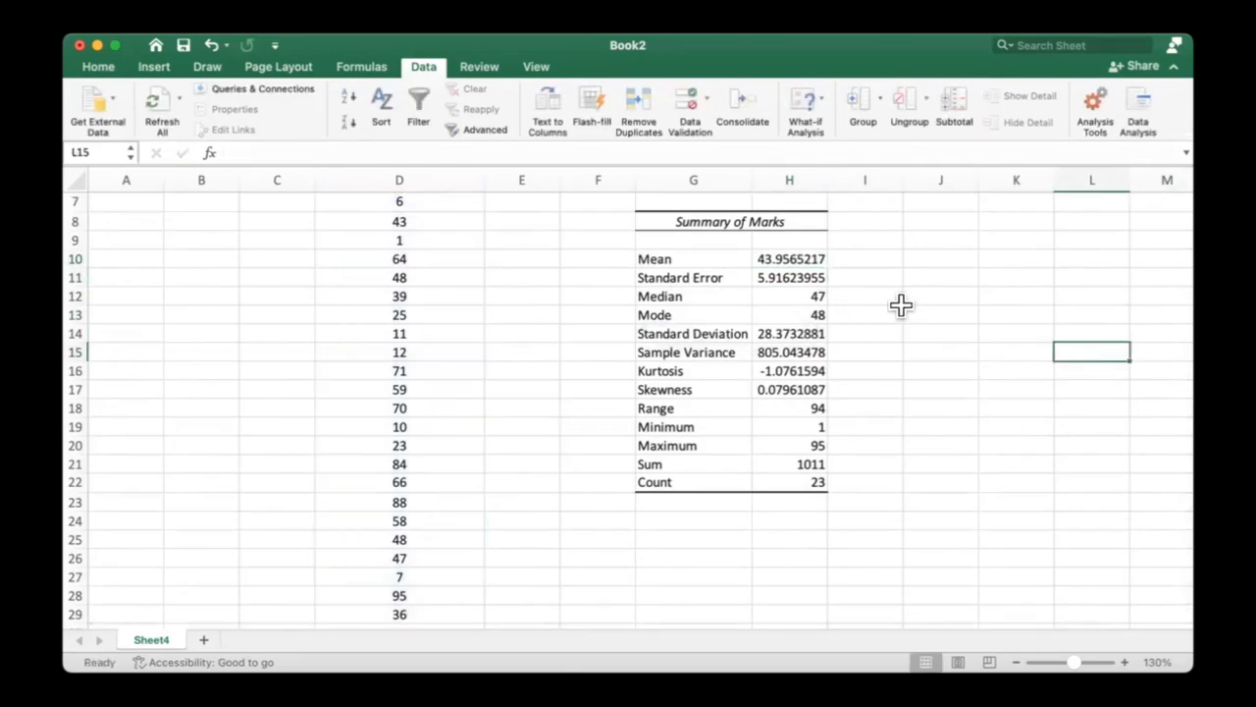
# Step: Clear the Standard Error label and value in G11:H11 of the marks summary
pyautogui.click(797, 276)
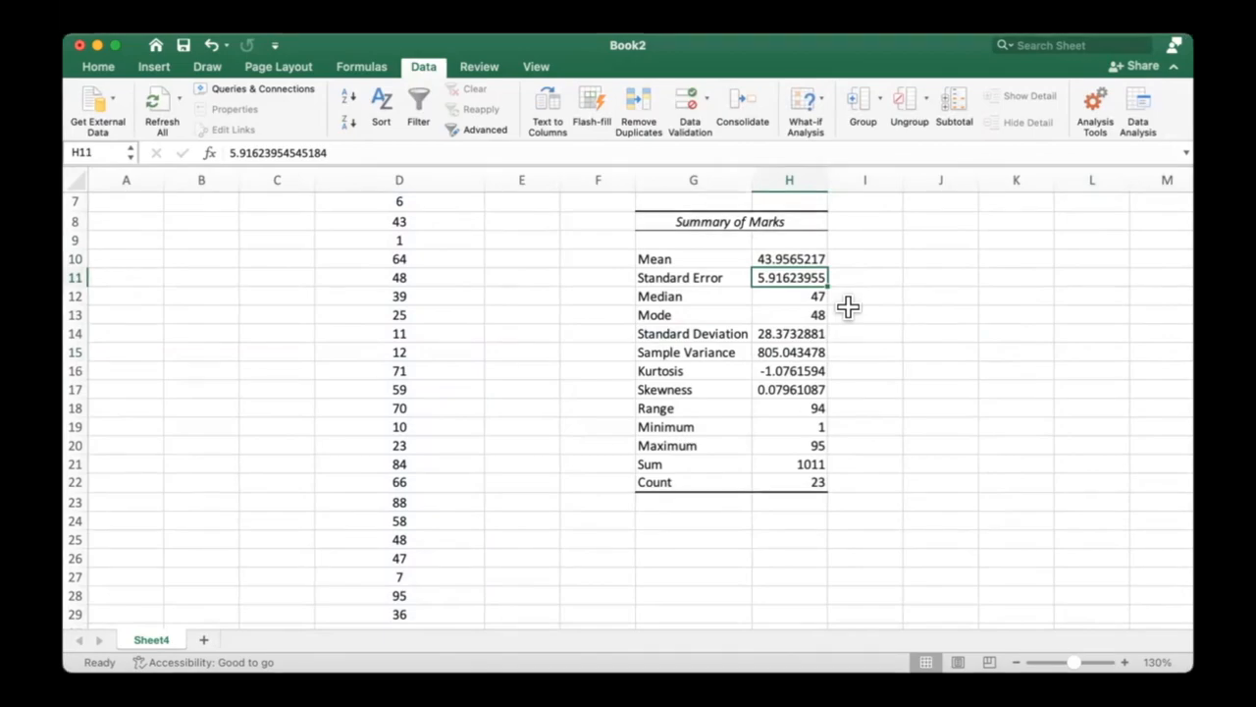
pyautogui.hotkey('shift', 'Left')
pyautogui.press('Delete')
# Step: Replace the Median value in H12 with a MEDIAN formula over the Physics marks in D7:D29
pyautogui.press('Down')
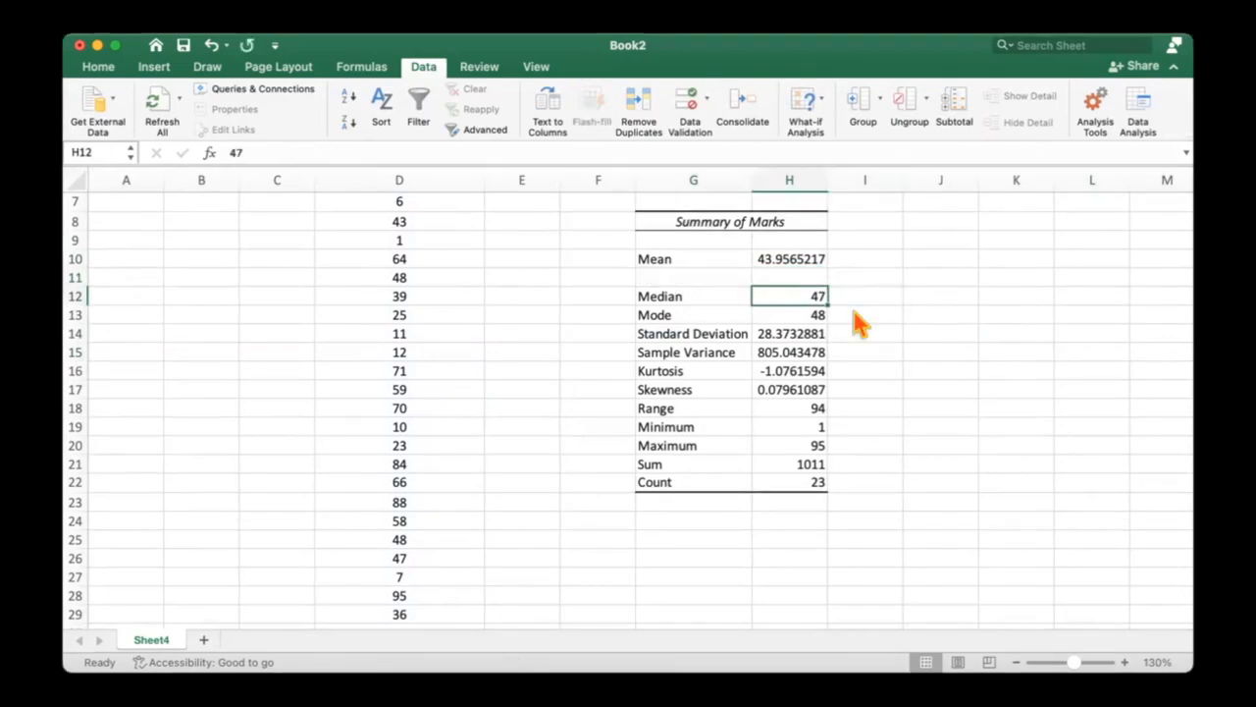
pyautogui.write('=media')
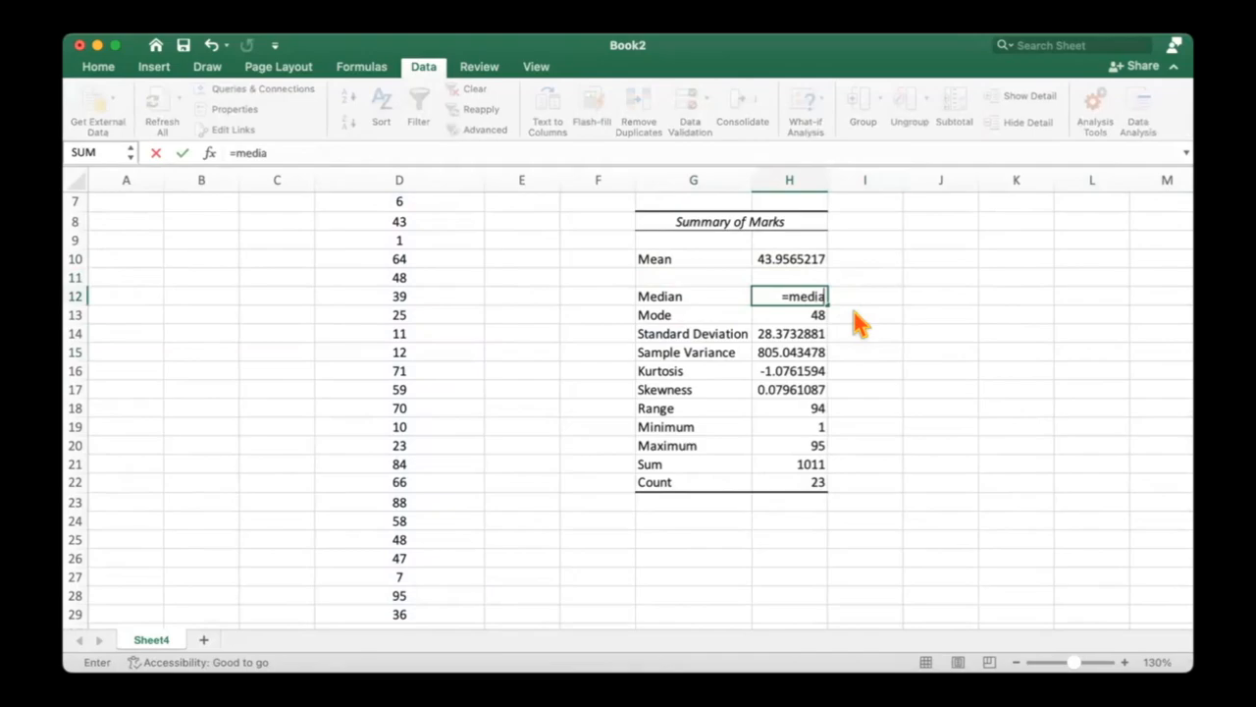
pyautogui.press('Tab')
pyautogui.scroll(1, 420, 224)
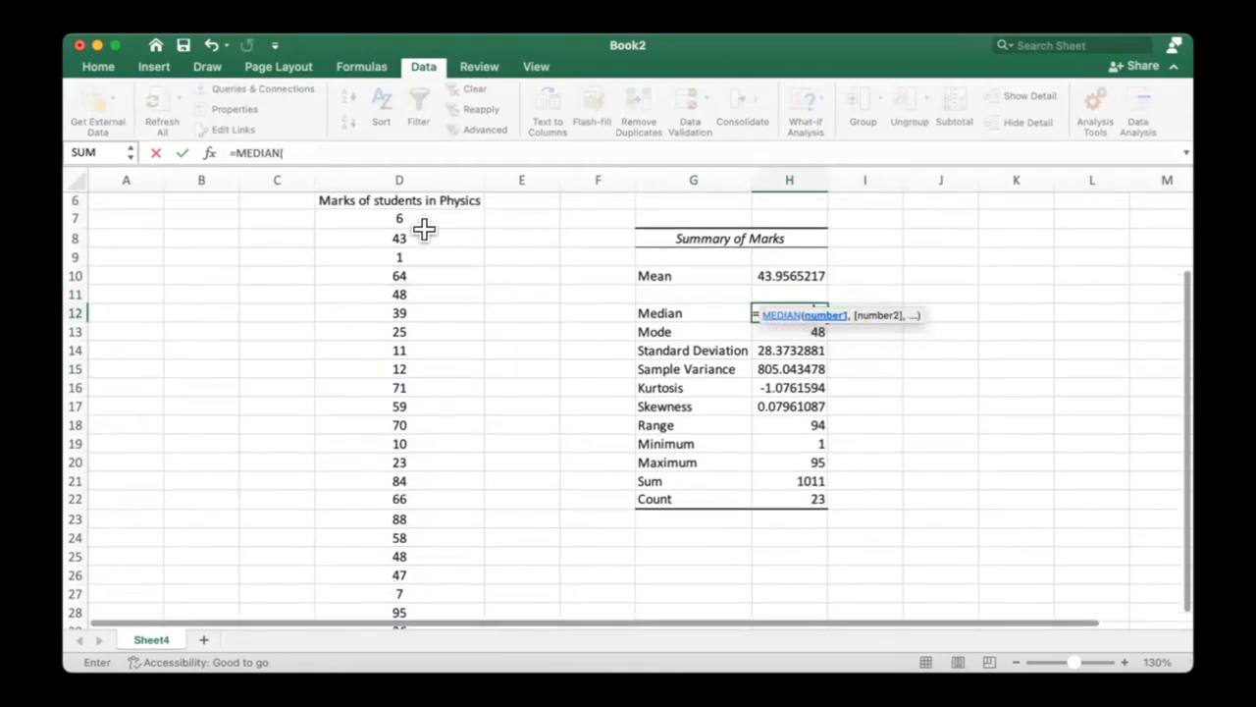
pyautogui.click(420, 219)
pyautogui.hotkey('ctrl', 'shift', 'Down')
pyautogui.write(')')
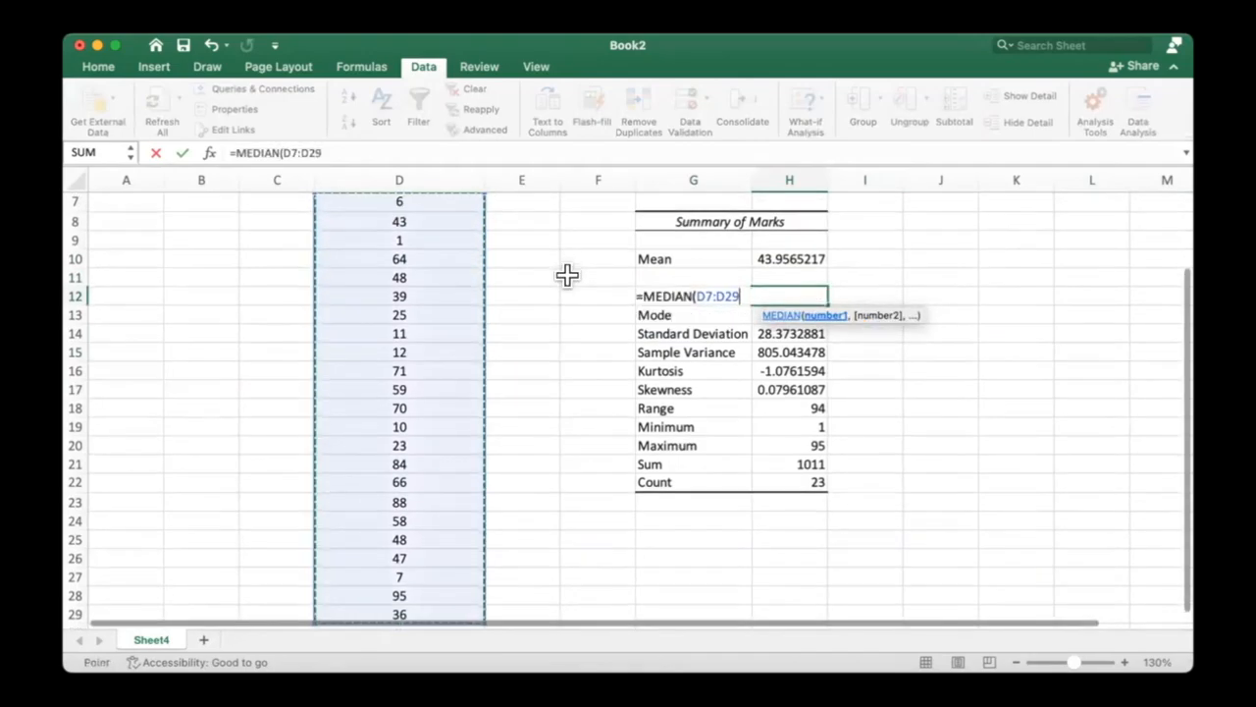
pyautogui.press('Return')
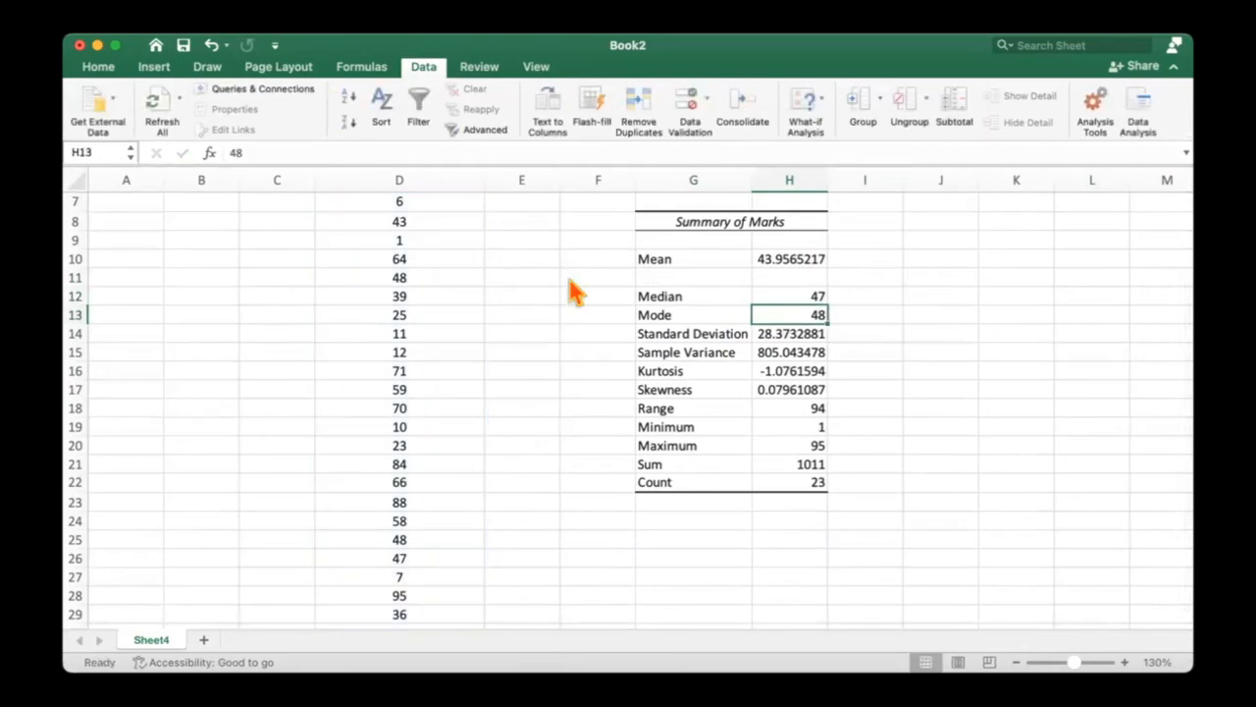
pyautogui.write('=mode.m')
pyautogui.press('Tab')
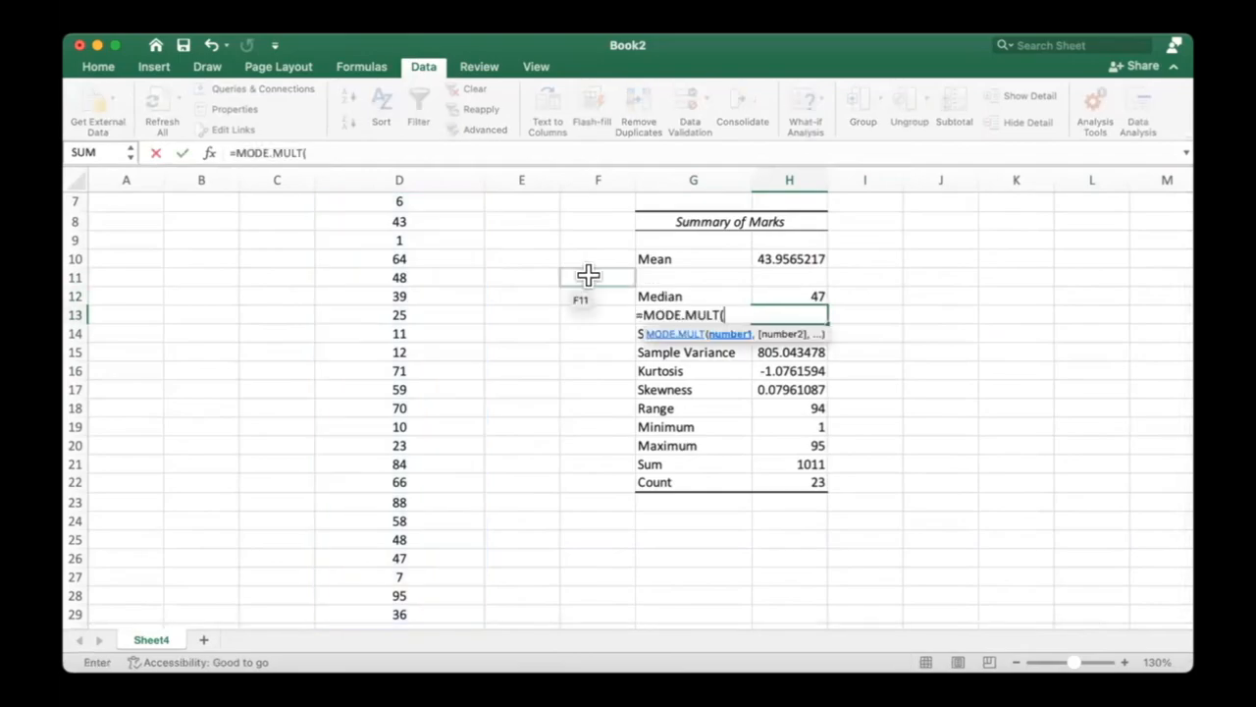
pyautogui.press('Escape')
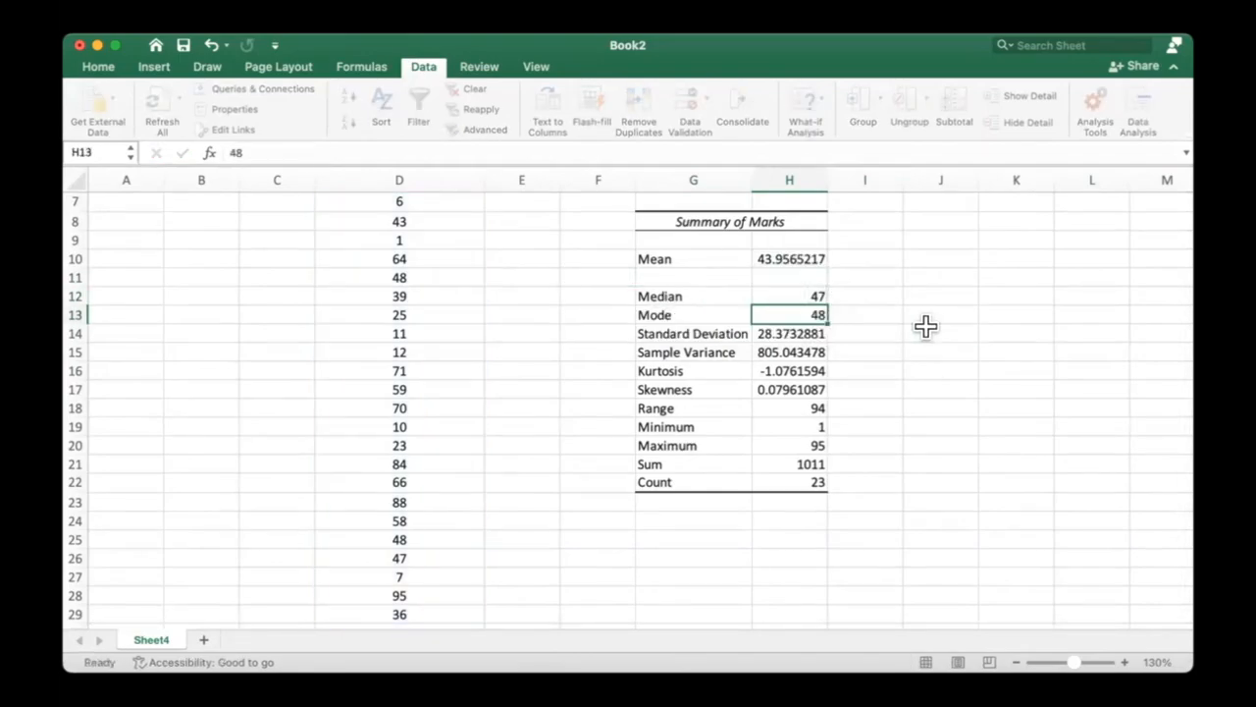
# Step: Replace the Mode value in H13 with a MODE.SNGL formula over the Physics marks in D7:D29
pyautogui.write('=m')
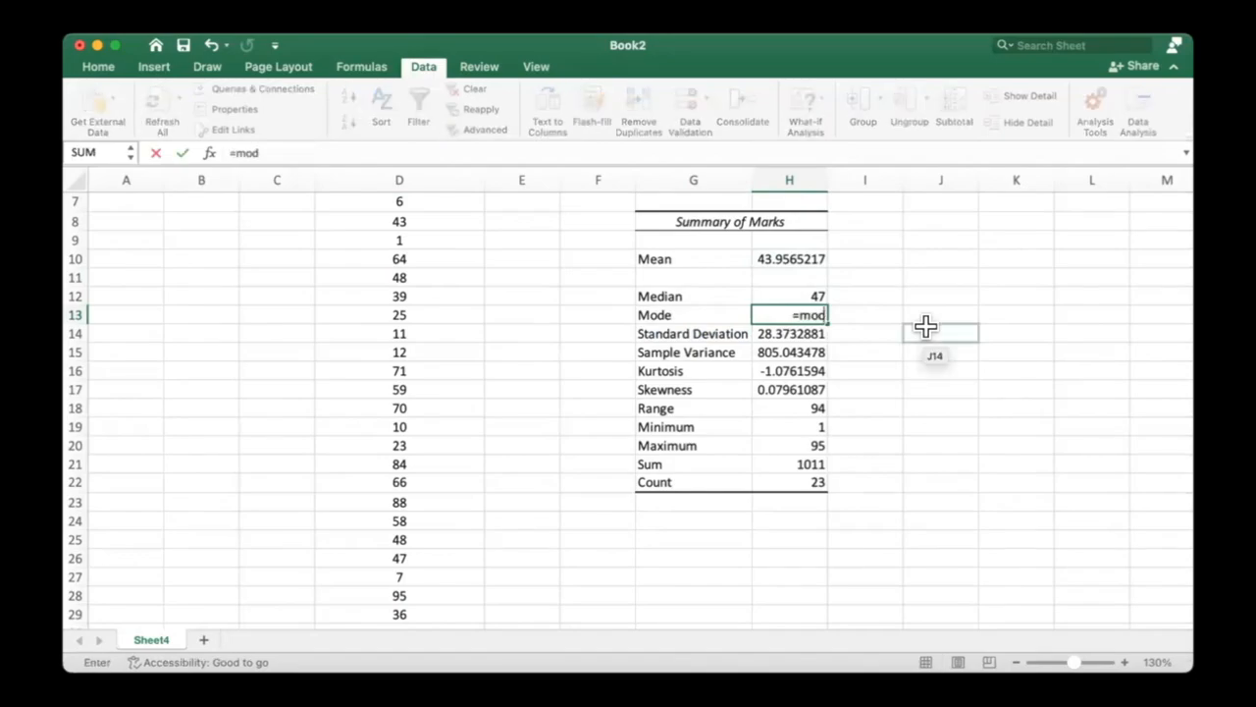
pyautogui.write('od')
pyautogui.press('Down')
pyautogui.press('Down')
pyautogui.press('Tab')
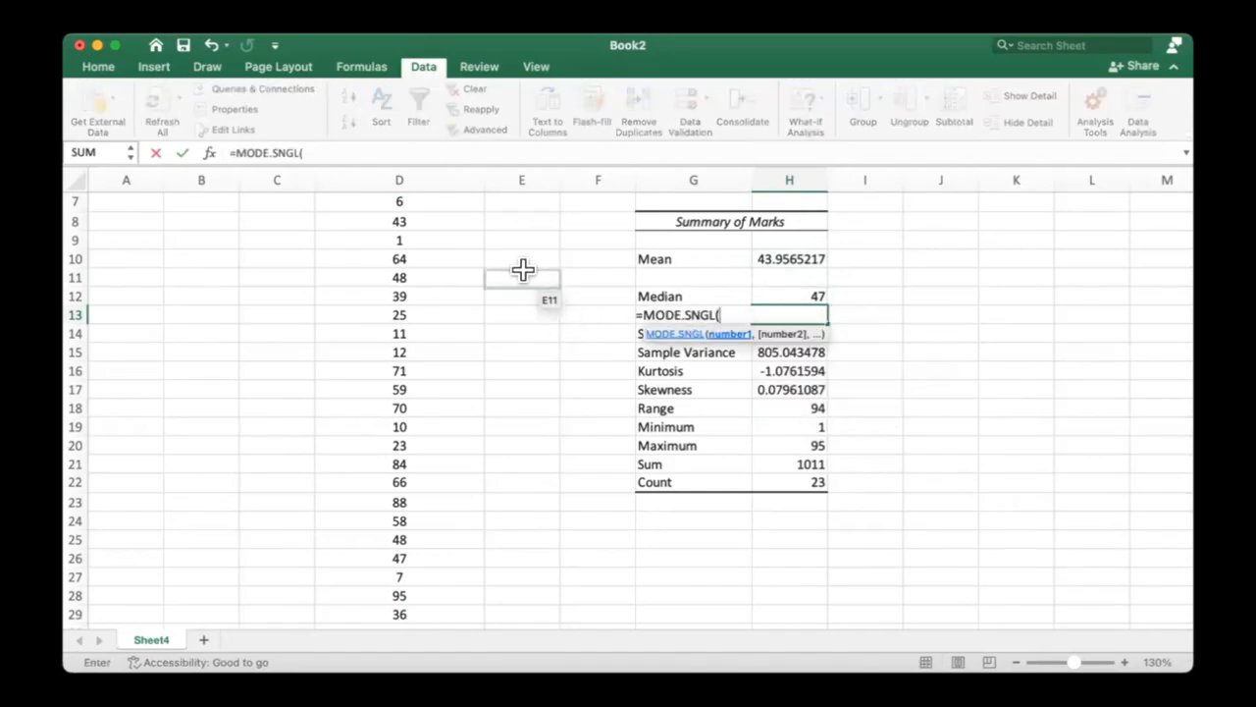
pyautogui.scroll(2, 433, 276)
pyautogui.click(429, 246)
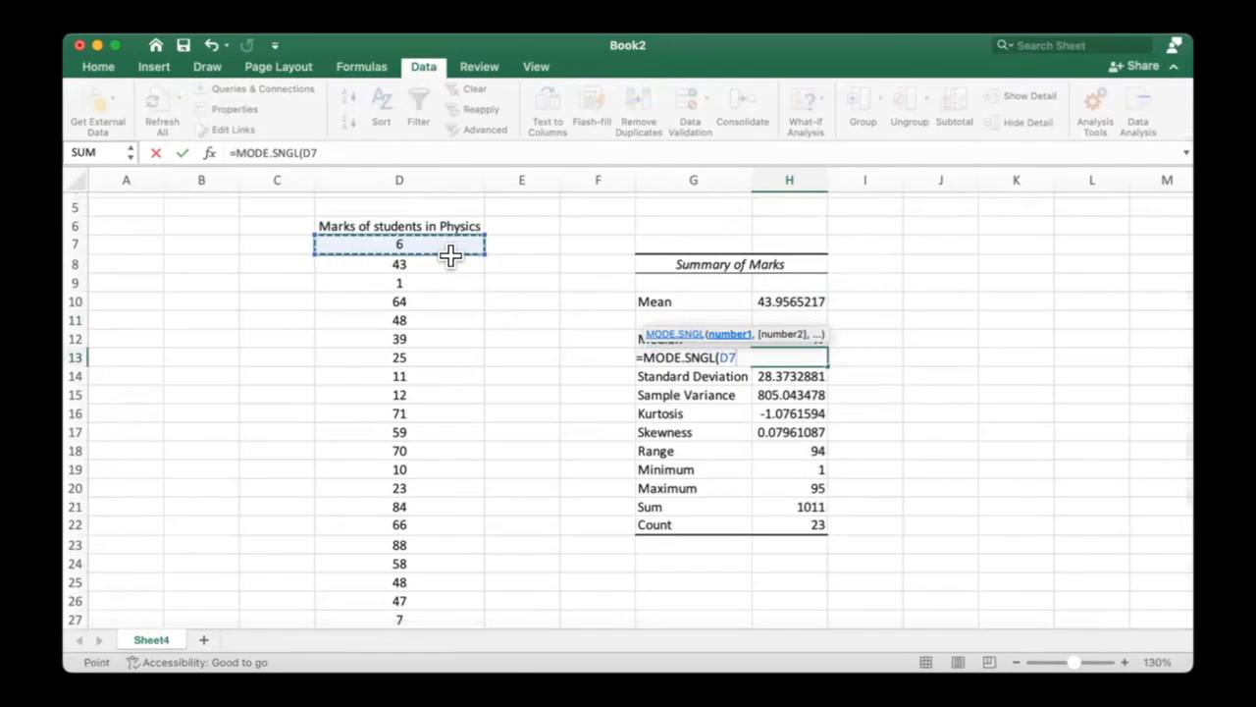
pyautogui.hotkey('ctrl', 'shift', 'Down')
pyautogui.write(')')
pyautogui.press('Return')
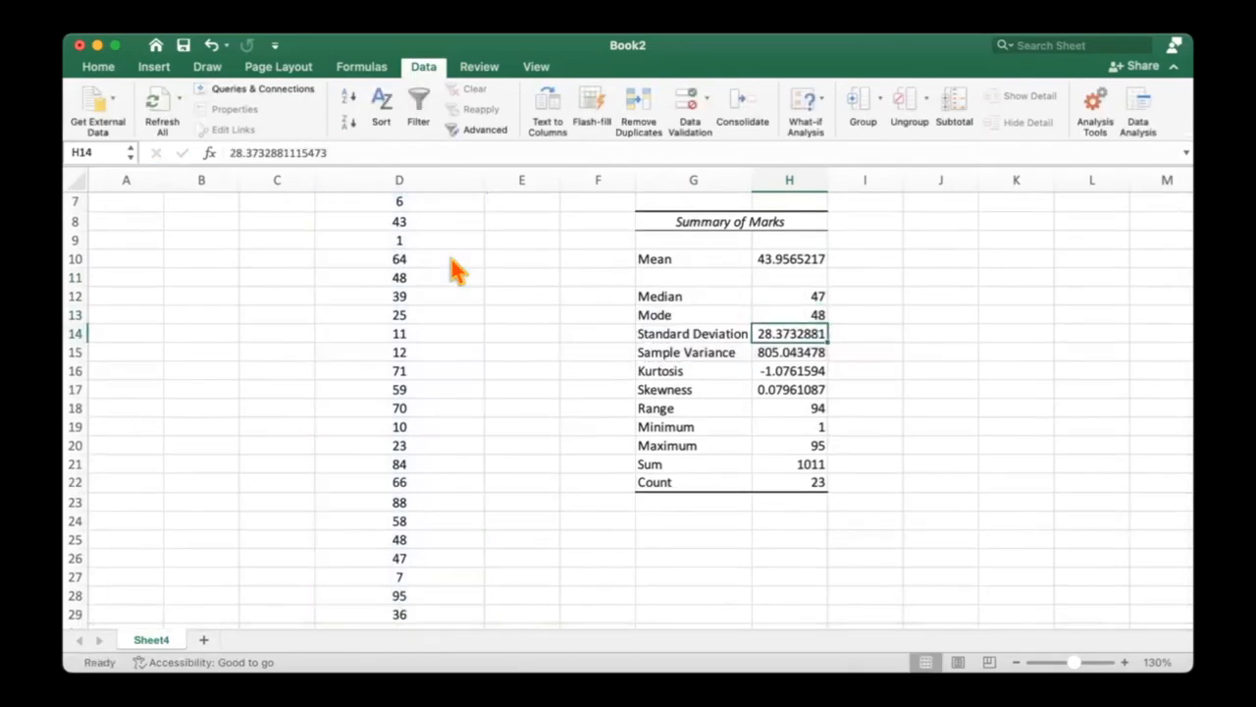
# Step: Replace the Standard Deviation value in H14 with a STDEV formula over the Physics marks in D7:D29
pyautogui.write('=')
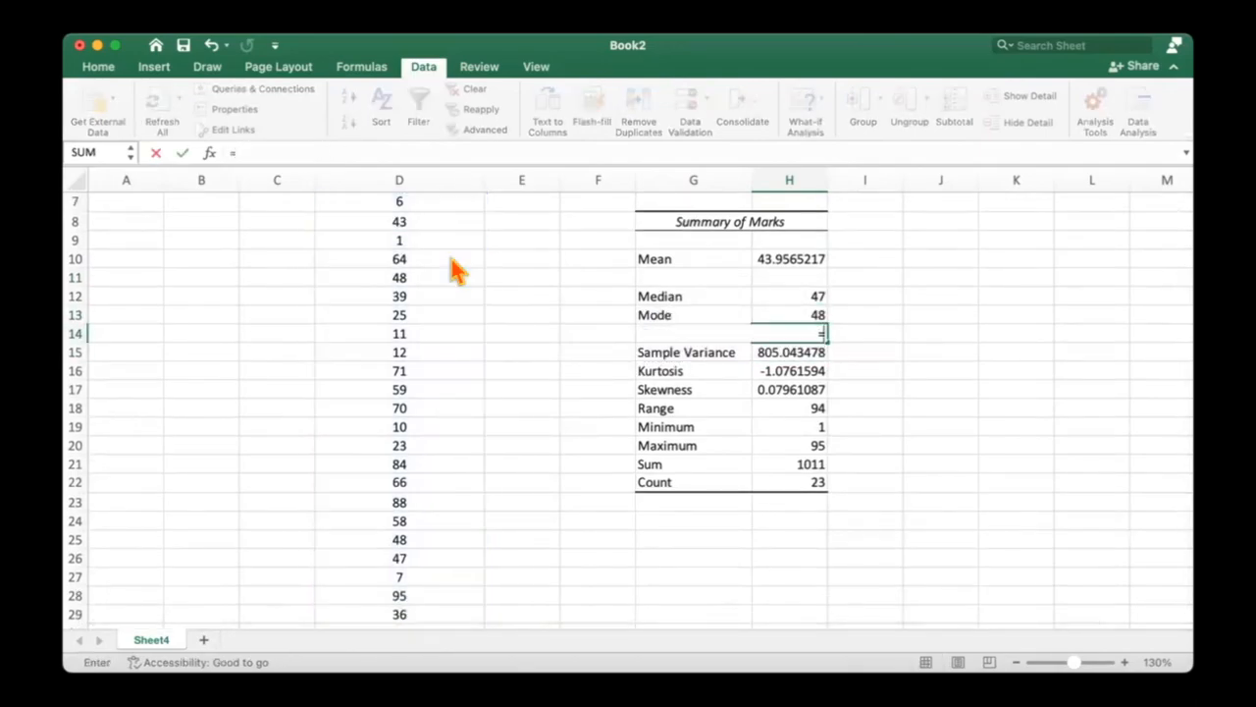
pyautogui.write('std')
pyautogui.press('Tab')
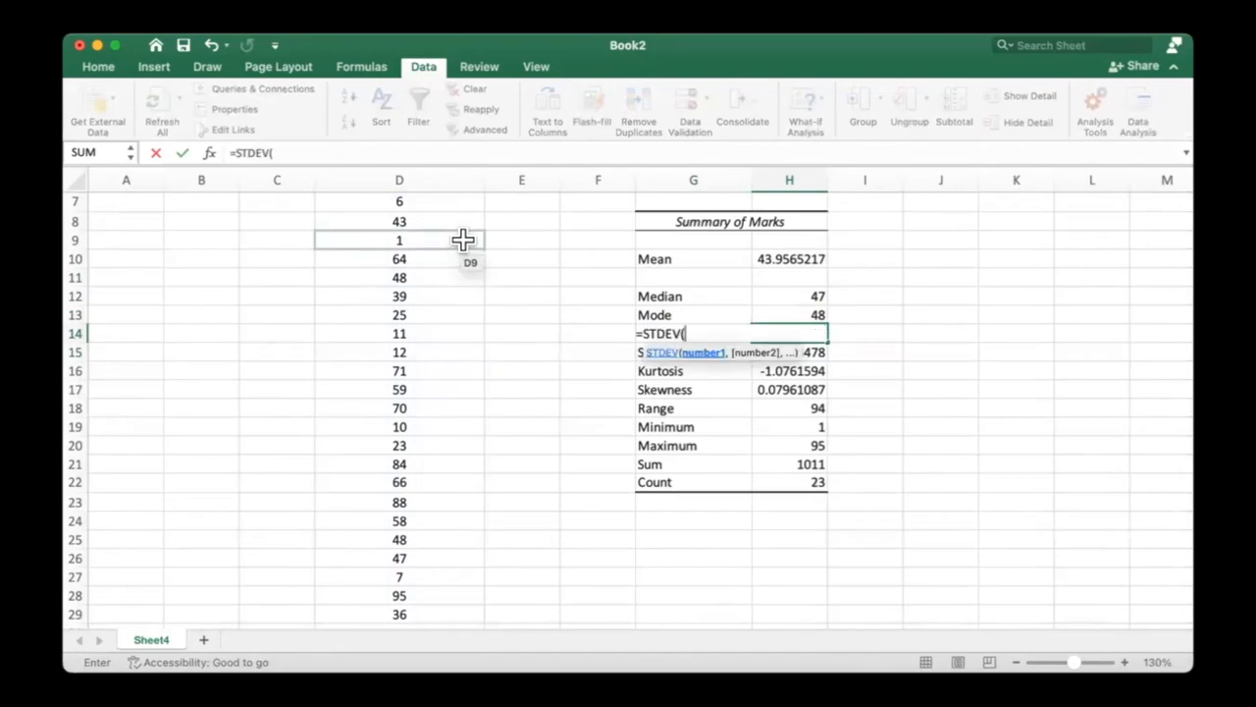
pyautogui.scroll(5, 432, 295)
pyautogui.click(407, 313)
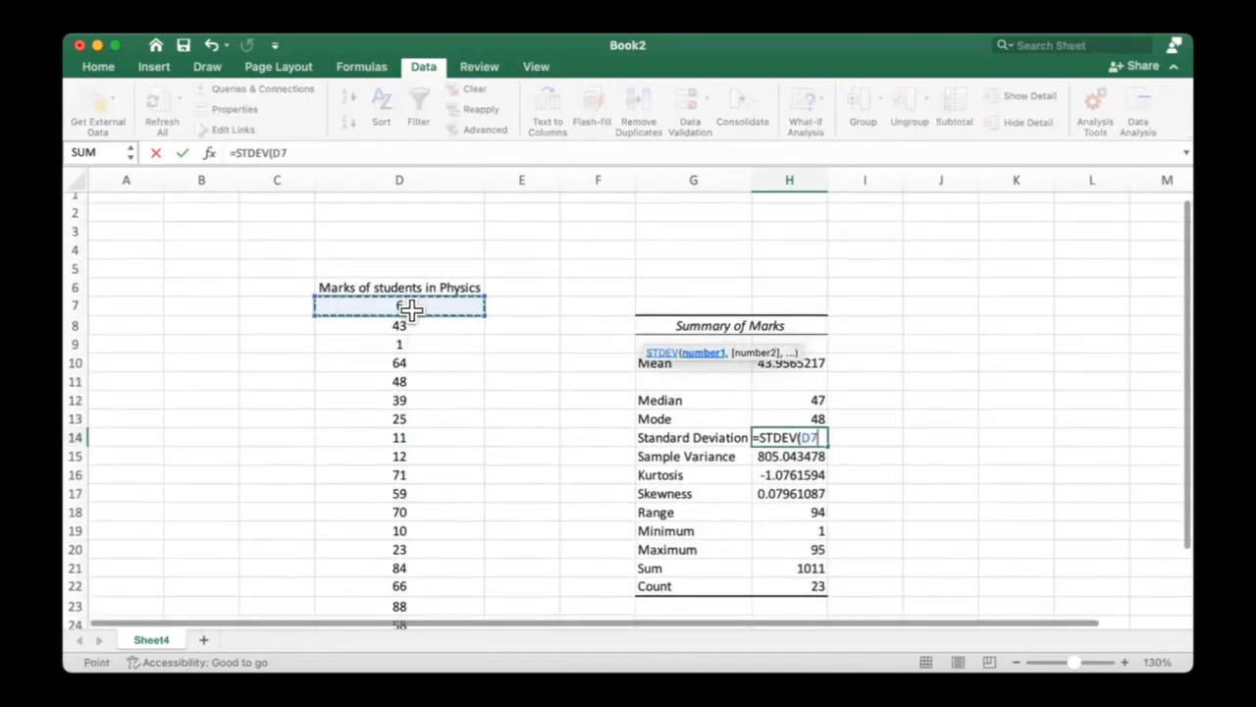
pyautogui.press('super+shift+Down')
pyautogui.write(')')
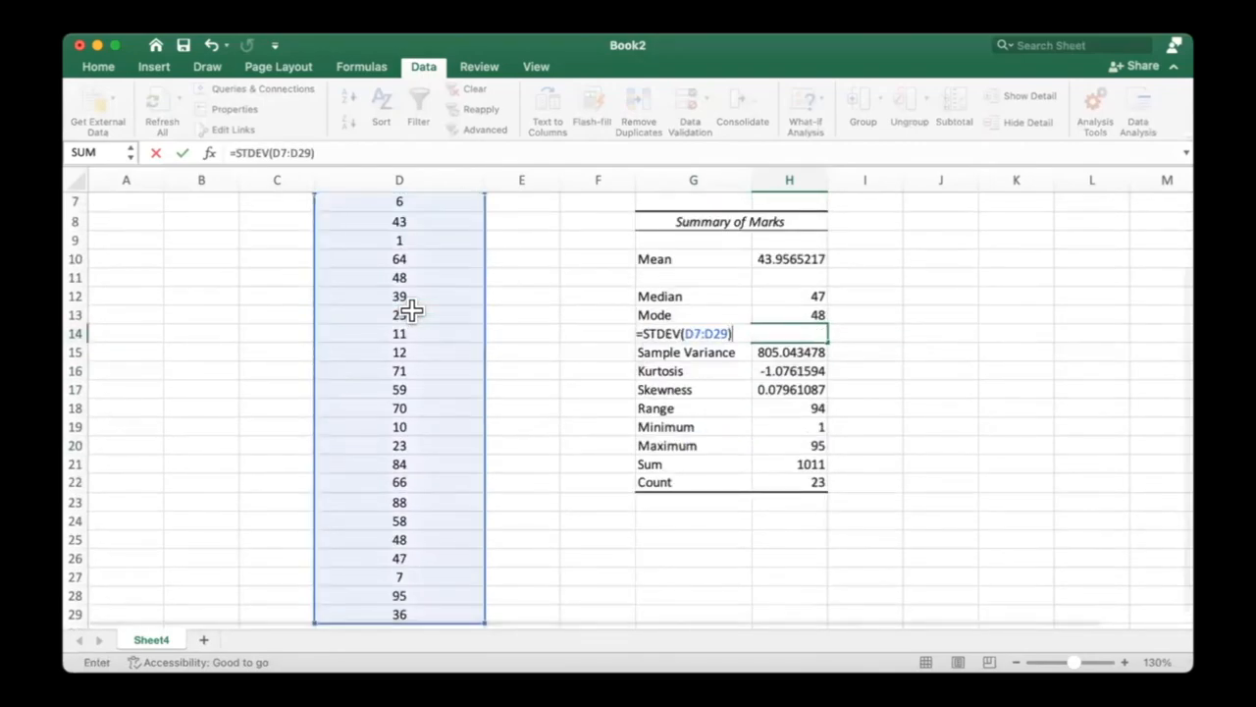
pyautogui.press('Return')
pyautogui.press('Up')
pyautogui.press('Down')
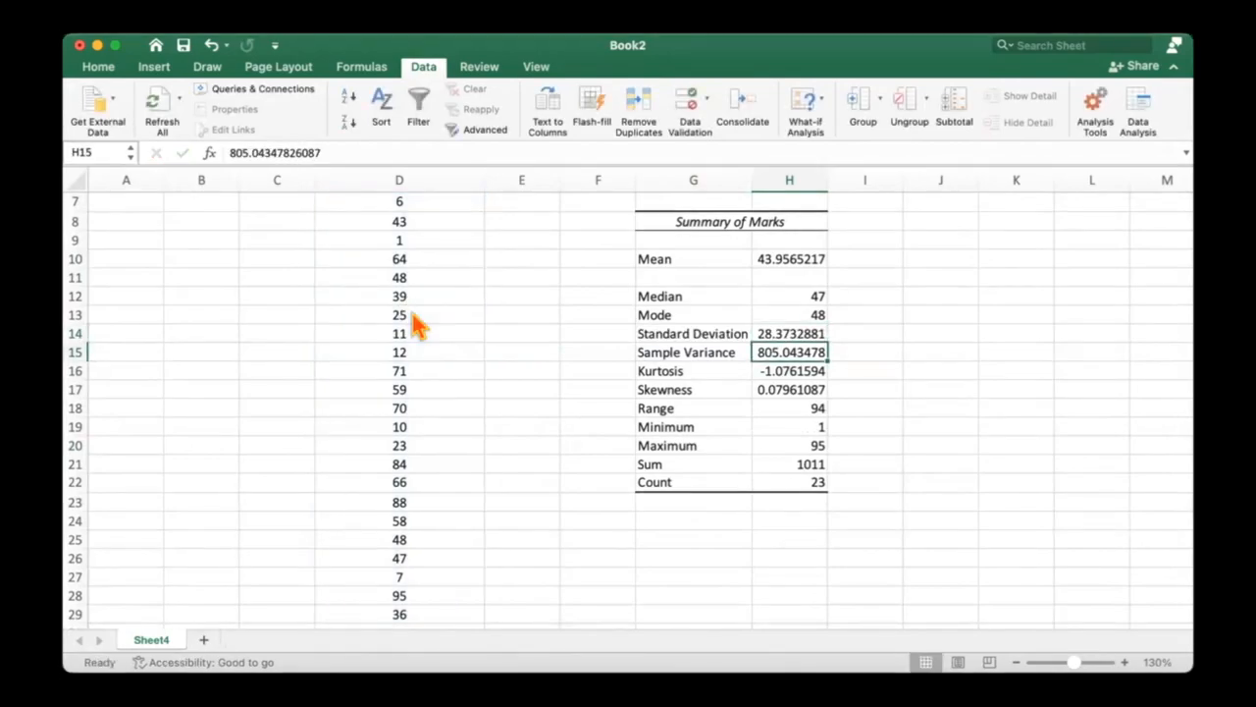
# Step: Try to replace the Sample Variance value in H15 with a COVARIANCE.P formula over D7:D29
pyautogui.write('=')
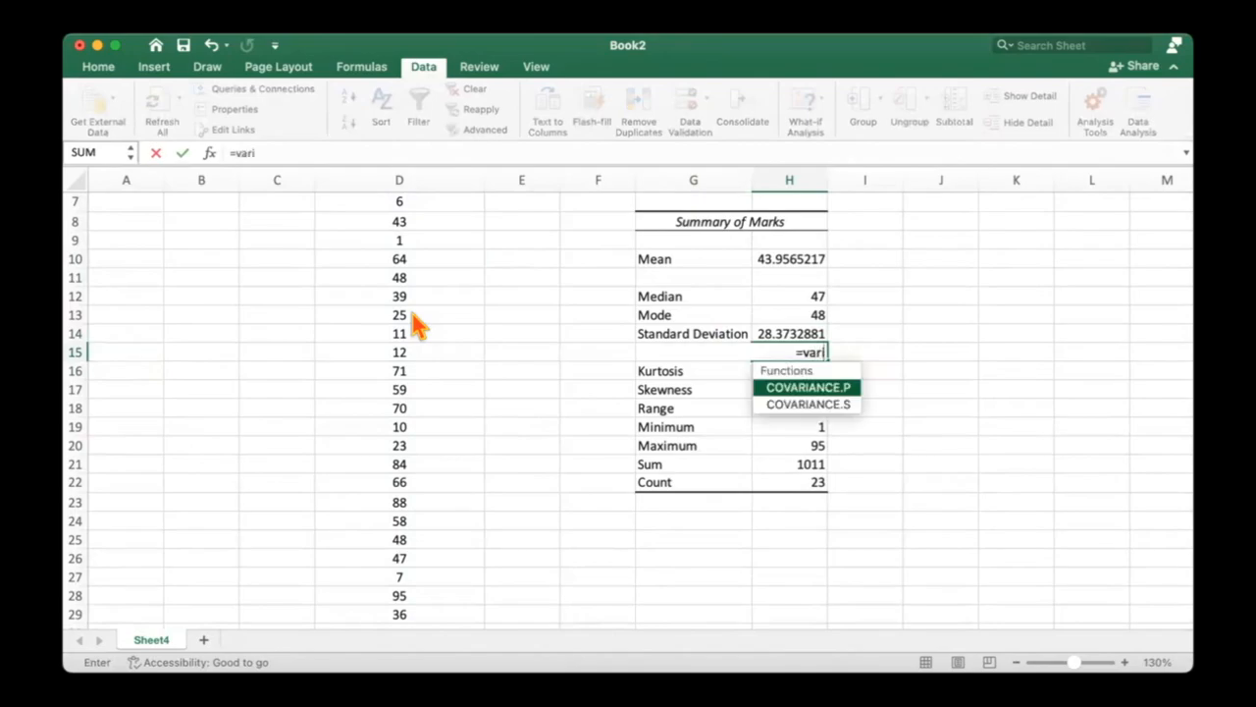
pyautogui.write('vari')
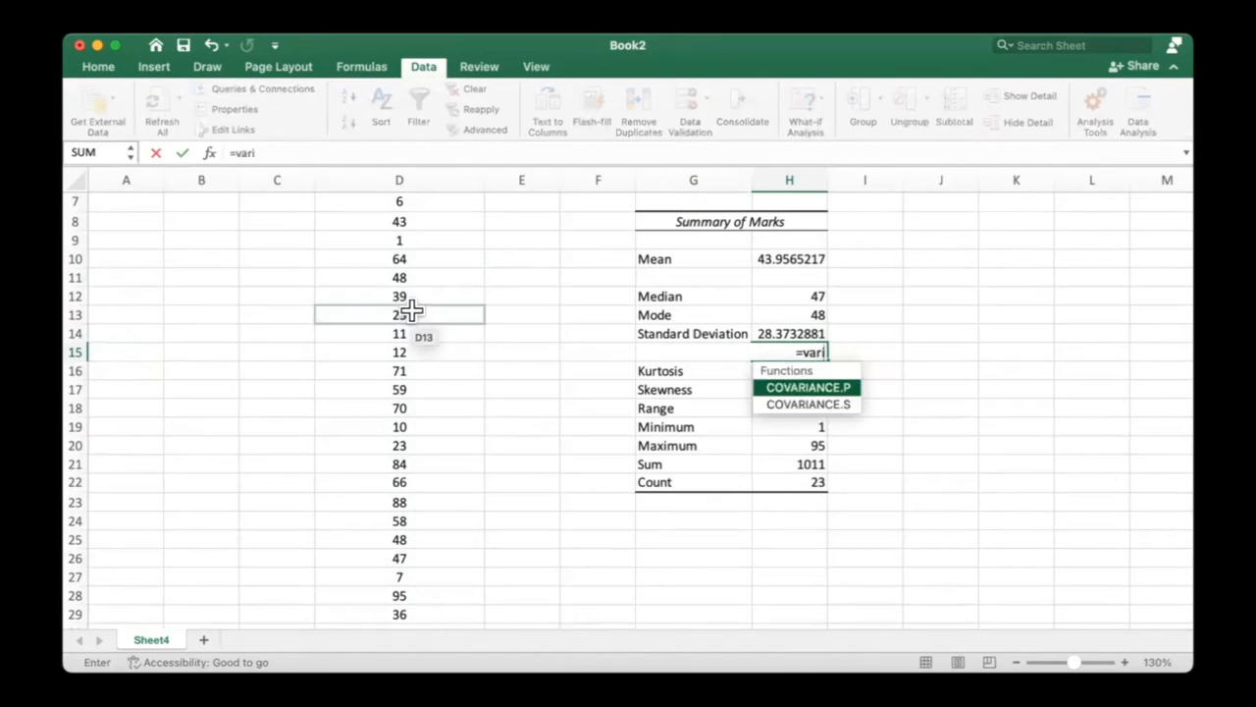
pyautogui.press('Tab')
pyautogui.scroll(3, 333, 260)
pyautogui.click(393, 310)
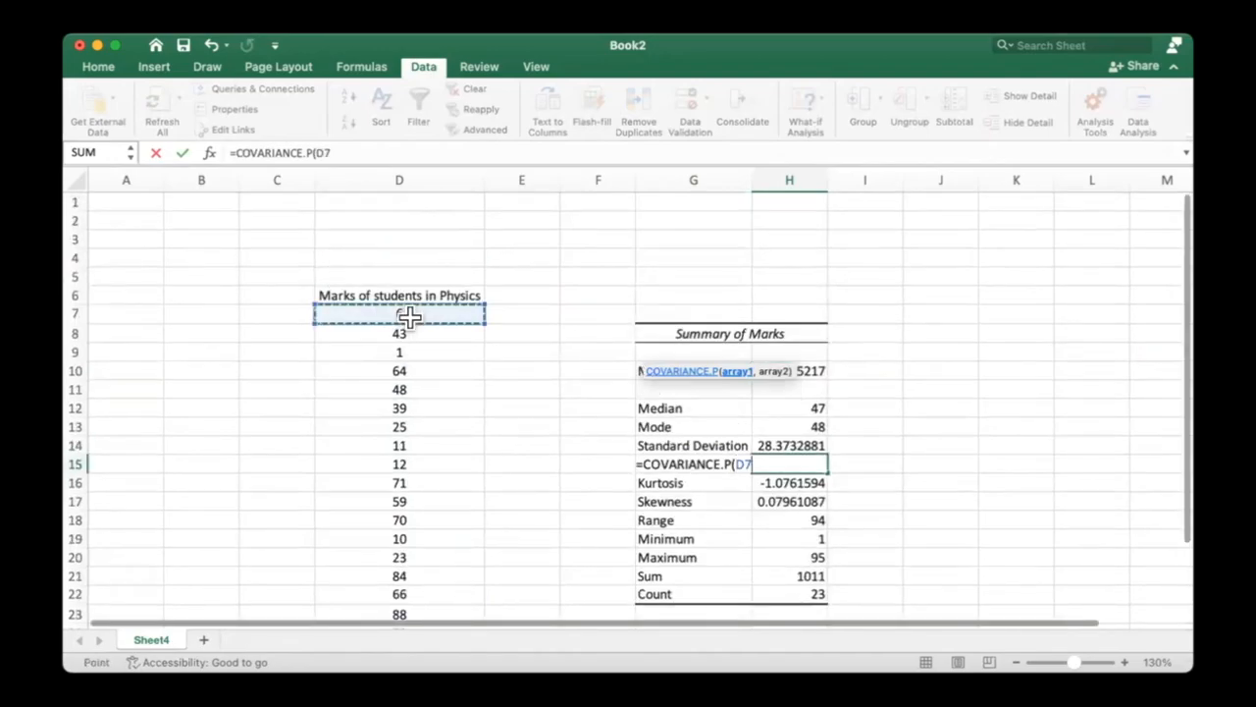
pyautogui.press('super+shift+Down')
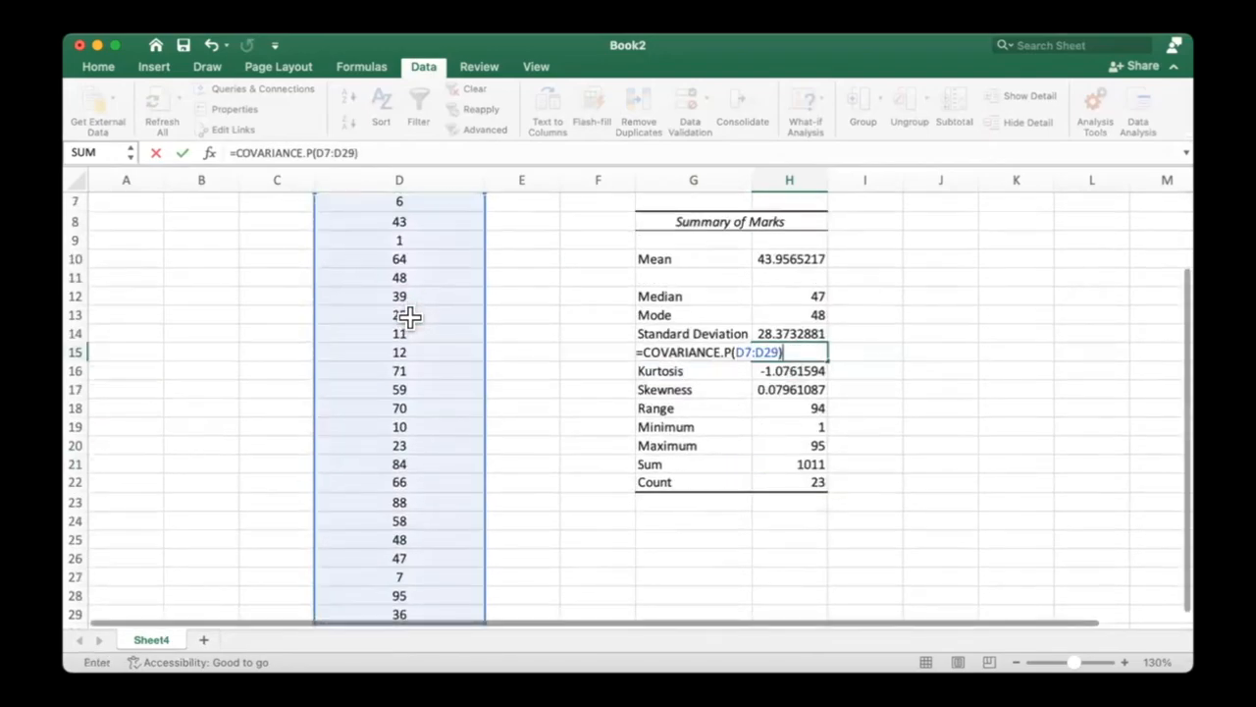
pyautogui.press('Return')
pyautogui.press('Return')
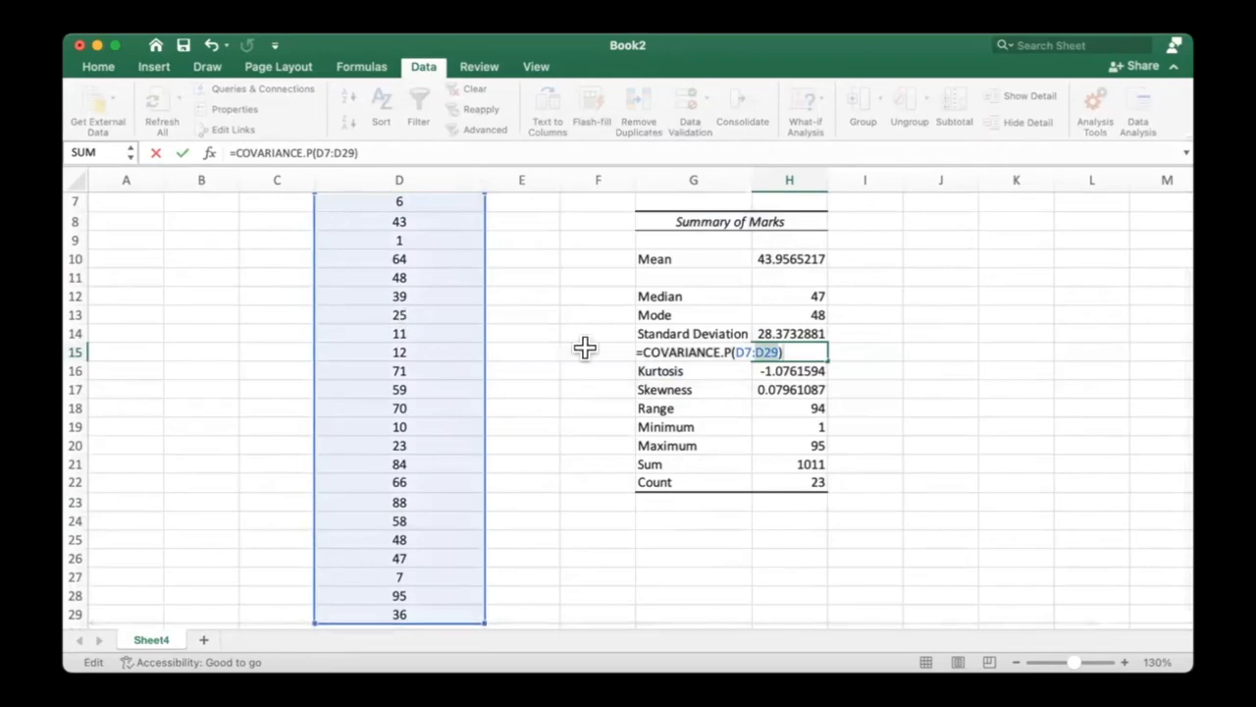
pyautogui.press('Escape')
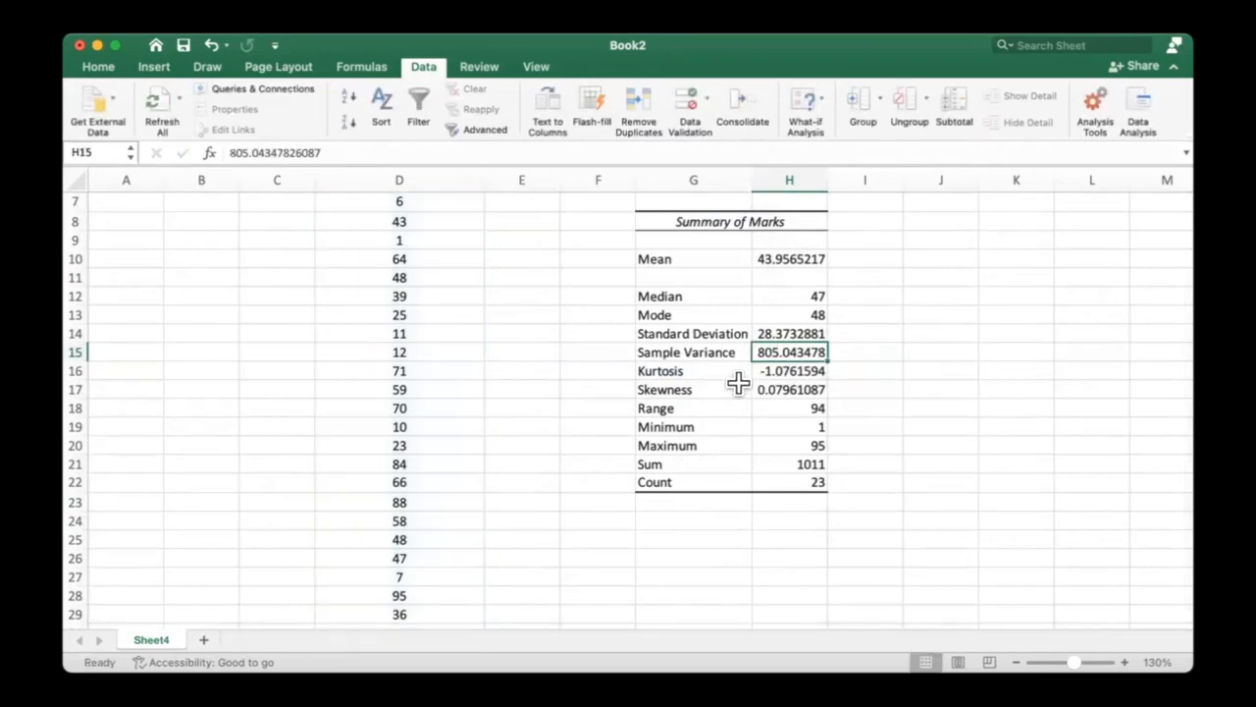
# Step: Clear the Kurtosis and Skewness labels and values in G16:H17 of the marks summary
pyautogui.click(785, 371)
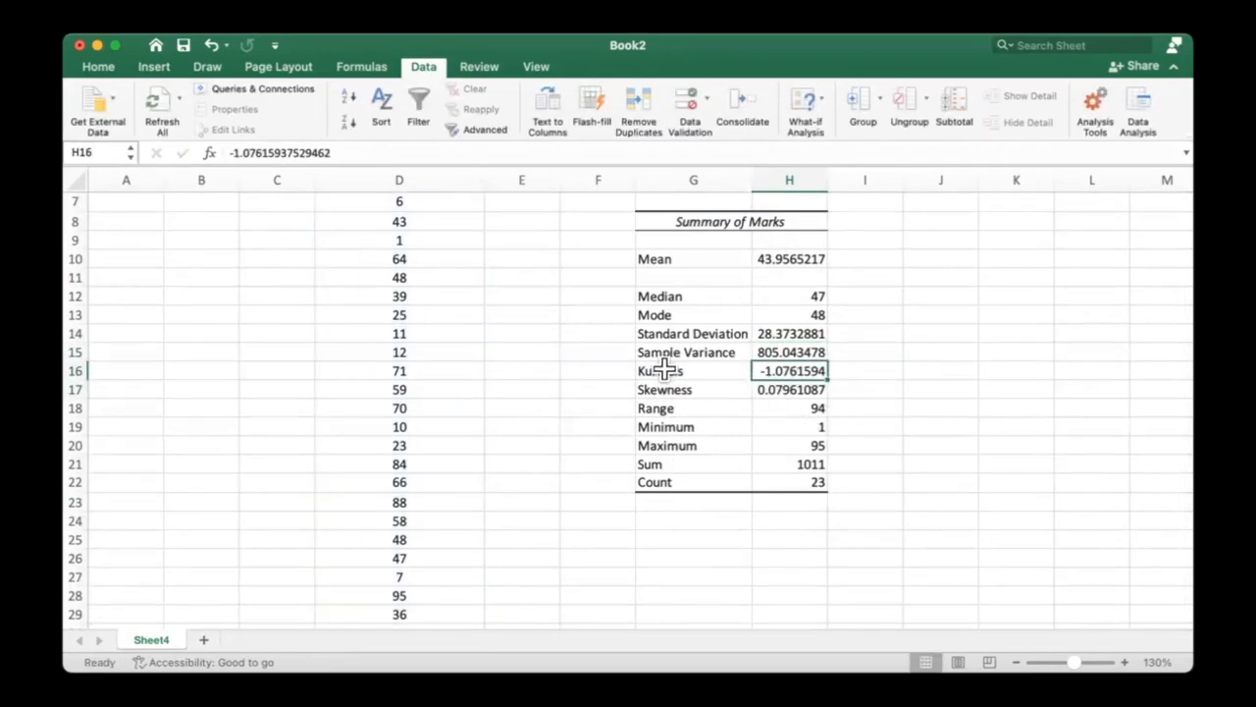
pyautogui.moveTo(666, 370); pyautogui.dragTo(799, 387)
pyautogui.press('Delete')
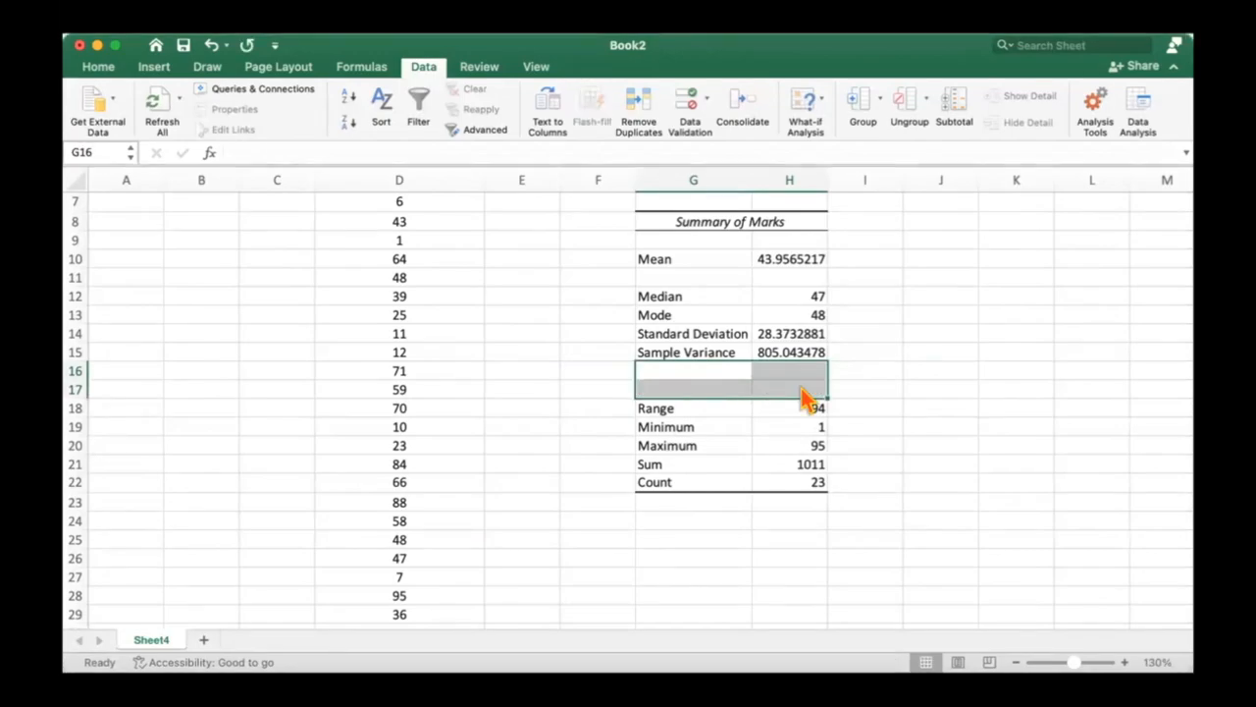
pyautogui.click(801, 388)
pyautogui.press('Down')
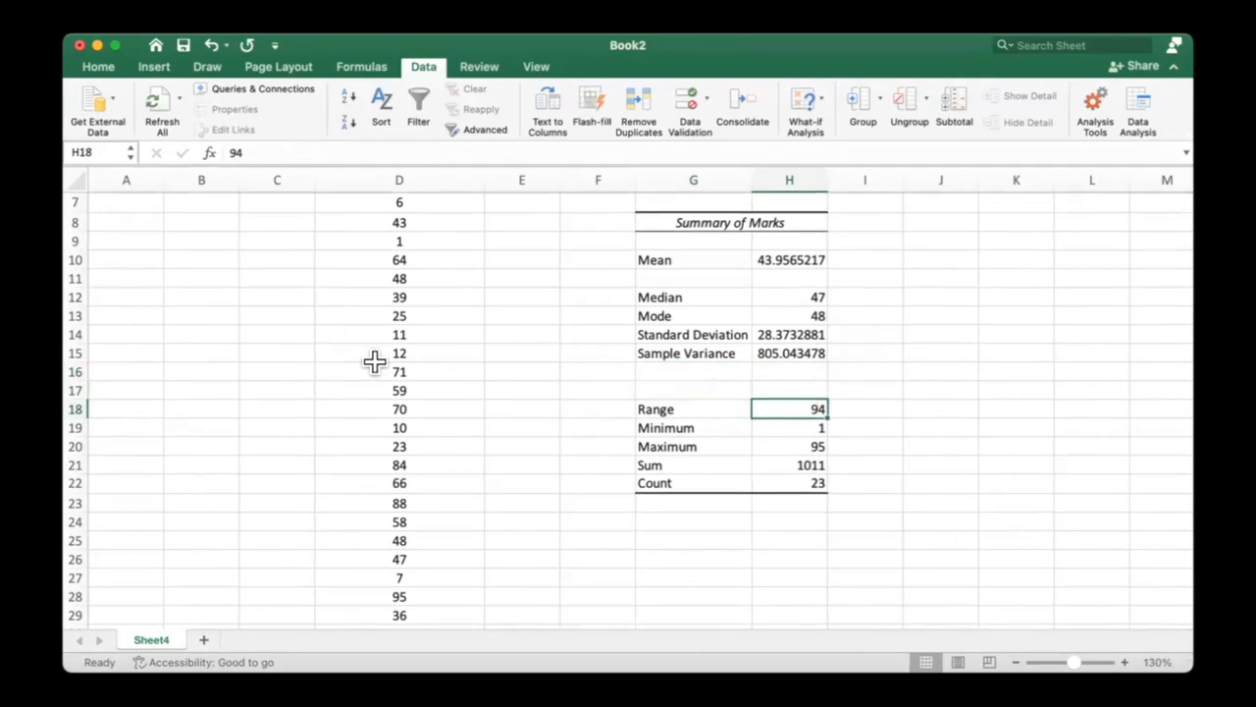
# Step: Highlight the Physics marks in D7:D27 to review the data behind the range
pyautogui.scroll(2, 373, 361)
pyautogui.moveTo(399, 239); pyautogui.dragTo(412, 596)
pyautogui.scroll(-3, 441, 524)
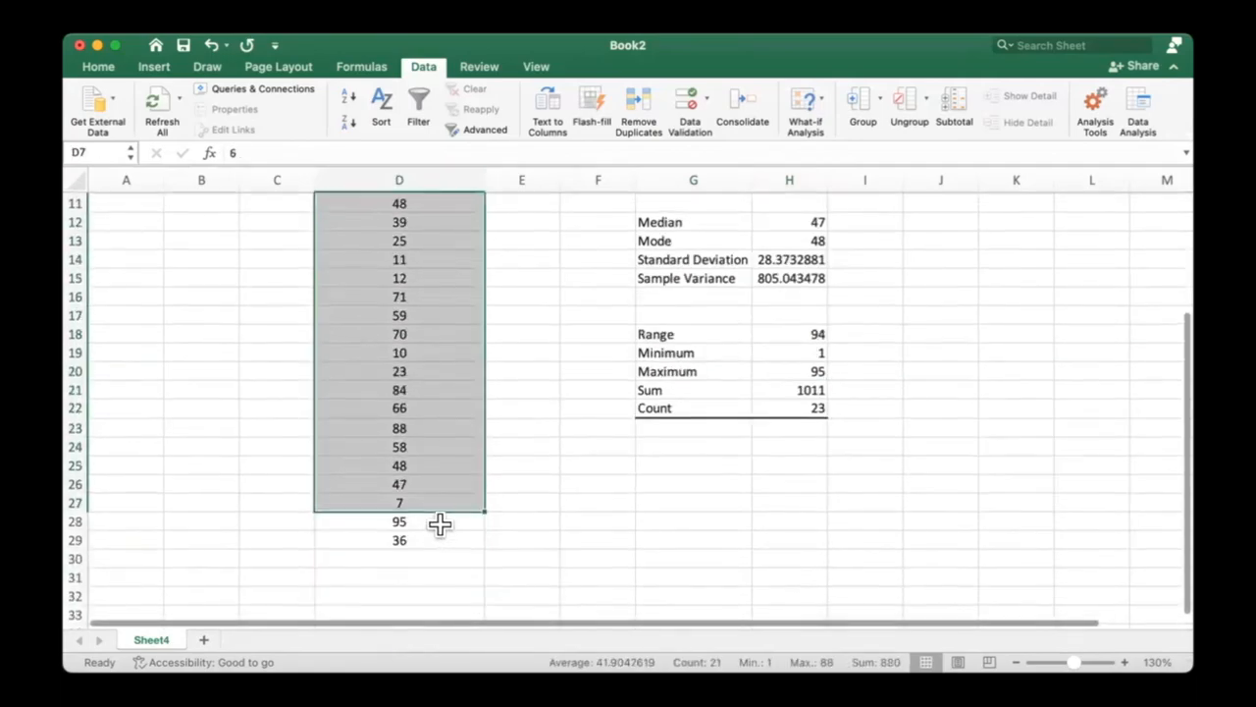
pyautogui.scroll(1, 799, 392)
# Step: Replace the Minimum value in H19 with a MIN formula over the Physics marks in D7:D29
pyautogui.click(800, 409)
pyautogui.press('Up')
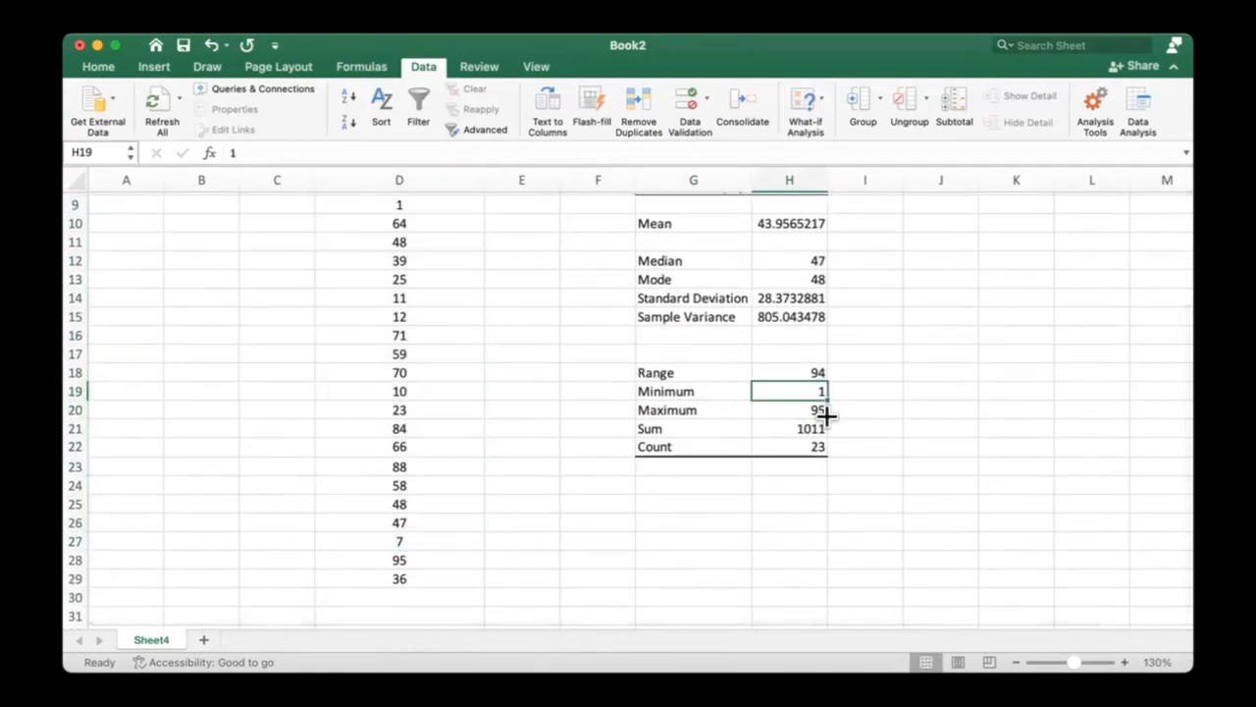
pyautogui.write('=MIN(')
pyautogui.scroll(3, 98, 304)
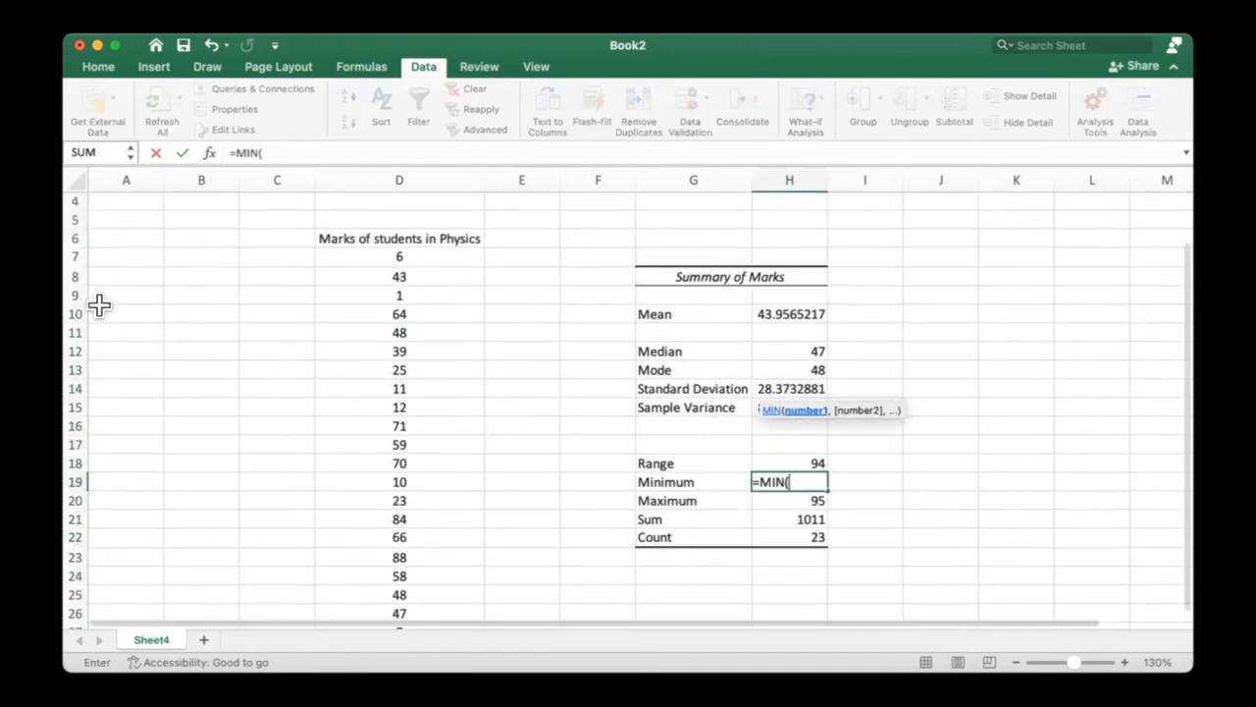
pyautogui.click(367, 266)
pyautogui.press('super+shift+Down')
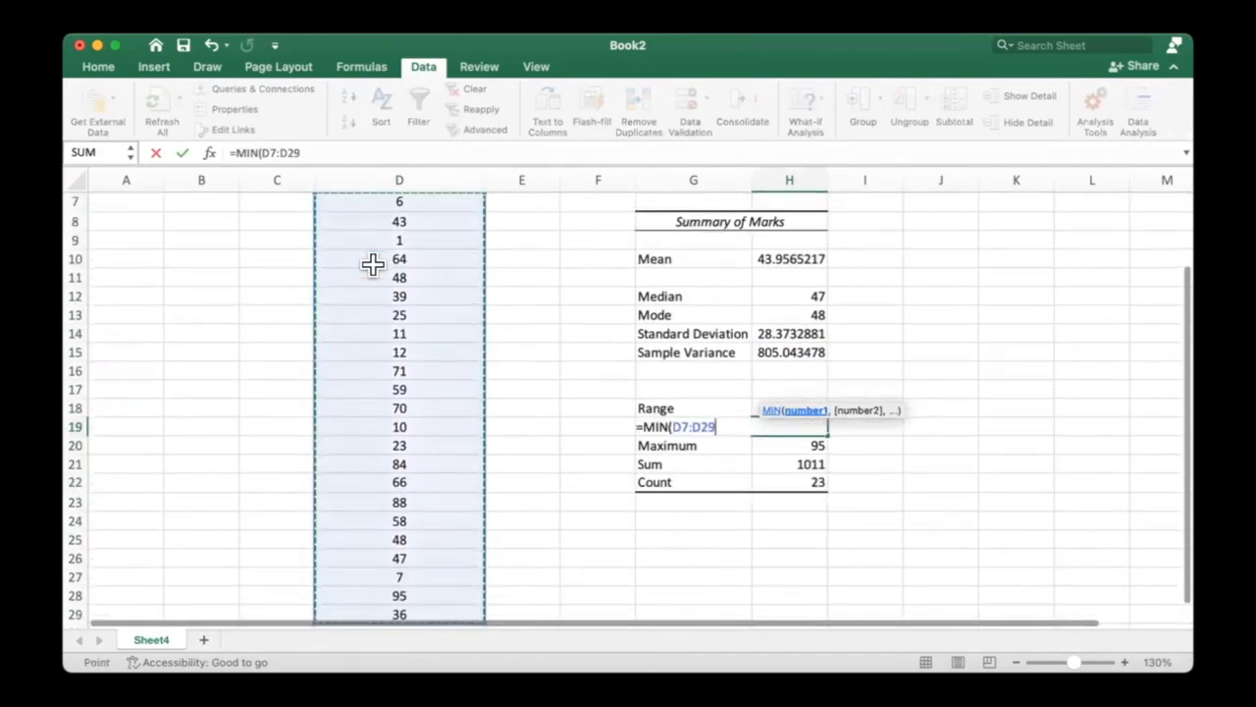
pyautogui.press('Return')
# Step: Replace the Maximum value in H20 with a MAX formula over the Physics marks in D7:D29
pyautogui.write('=max(')
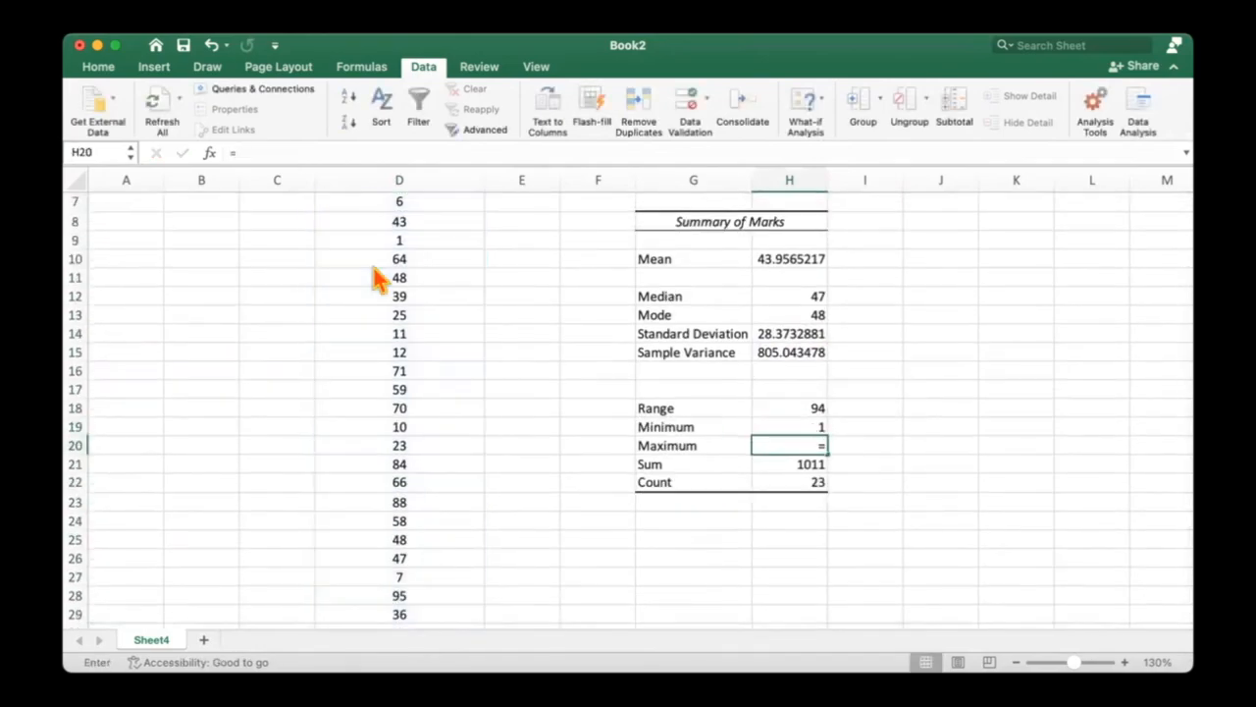
pyautogui.scroll(3, 470, 268)
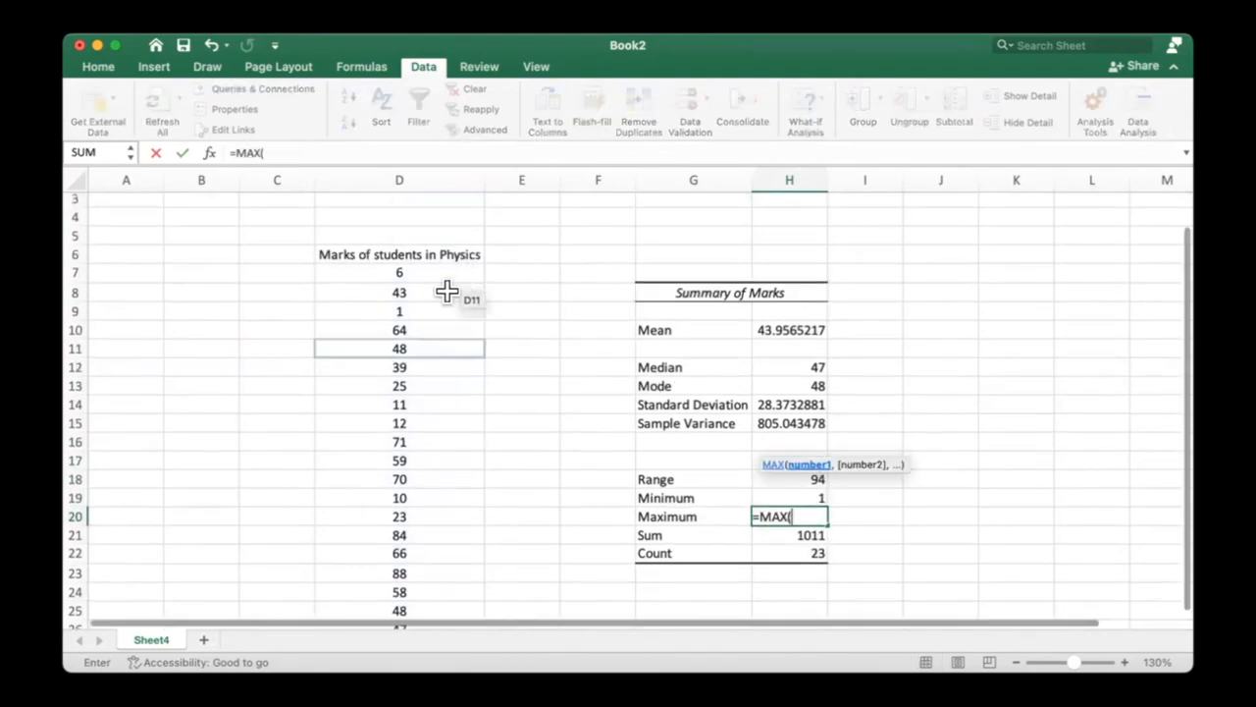
pyautogui.click(429, 274)
pyautogui.press('super+shift+Down')
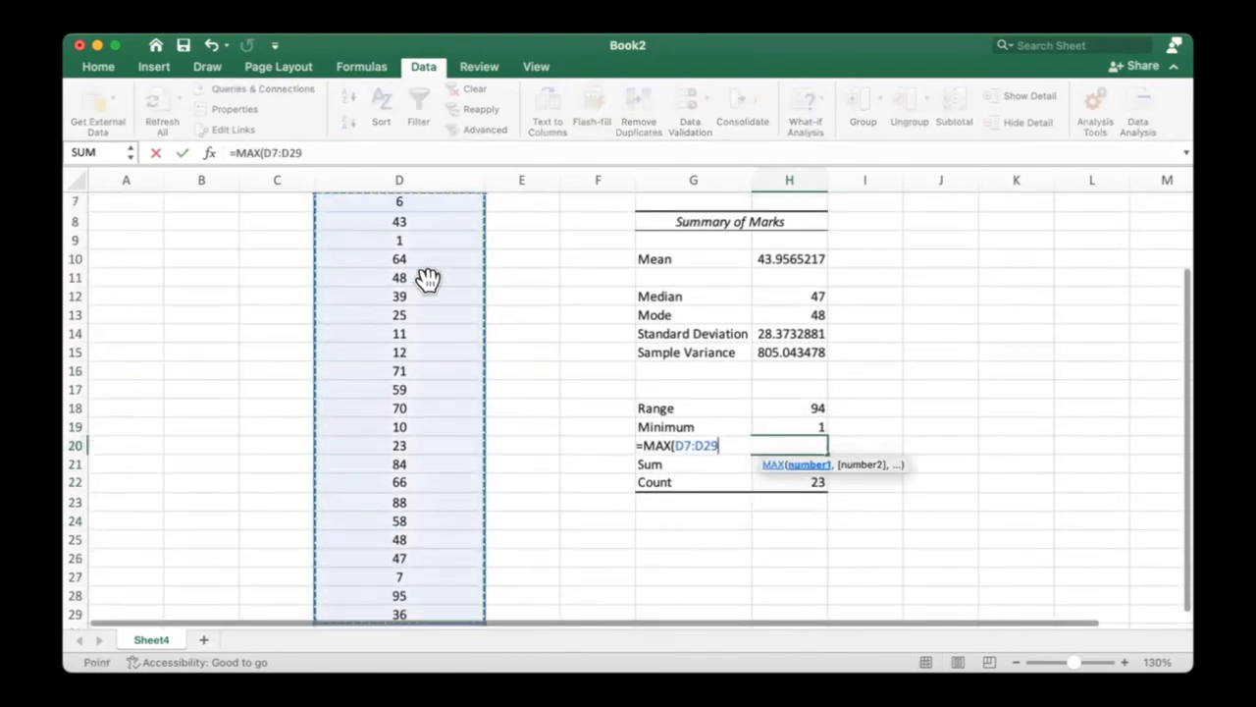
pyautogui.press('Return')
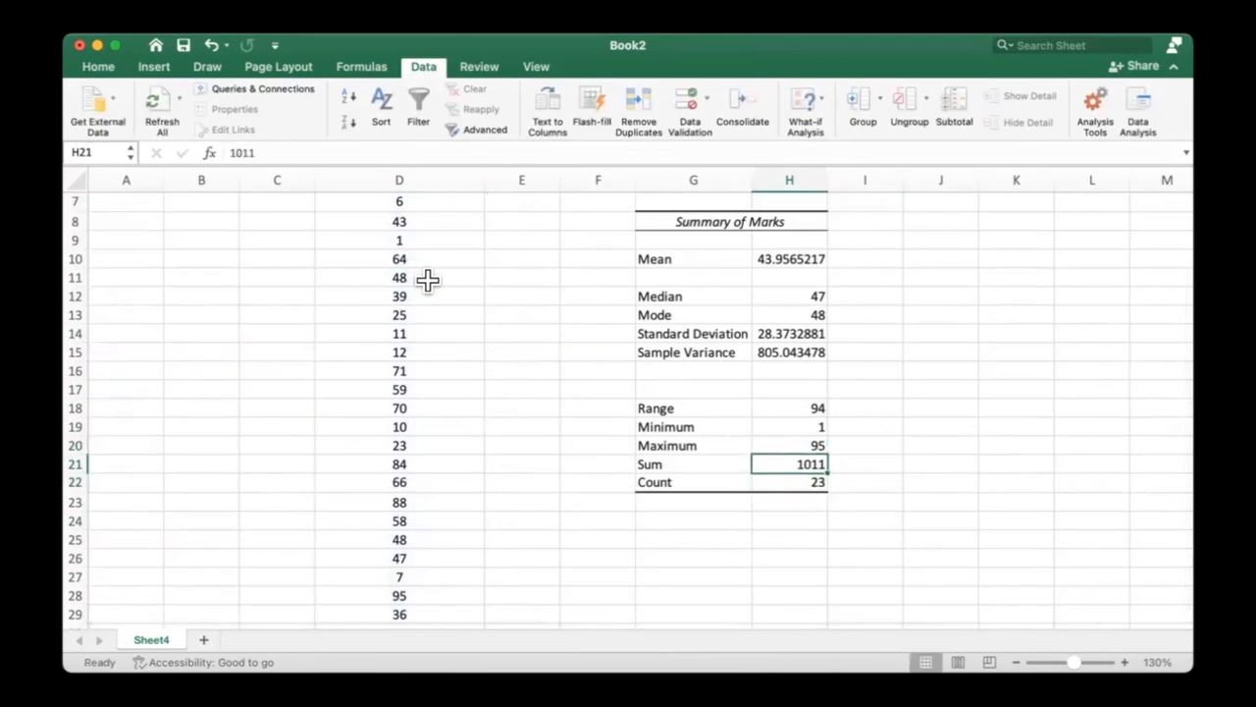
pyautogui.scroll(2, 428, 281)
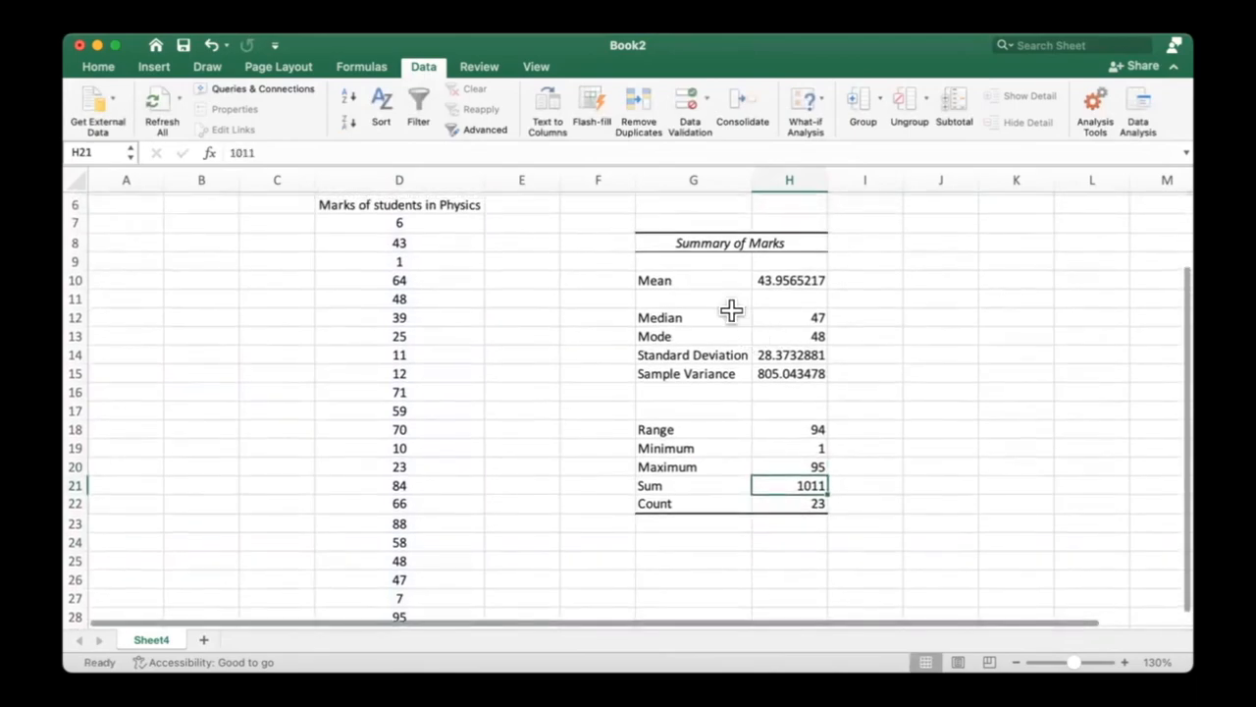
pyautogui.moveTo(729, 311); pyautogui.dragTo(811, 518)
pyautogui.click(940, 454)
# Step: Replace the first Physics mark in D7 with the formula =RANDBETWEEN(0,99)
pyautogui.scroll(3, 362, 301)
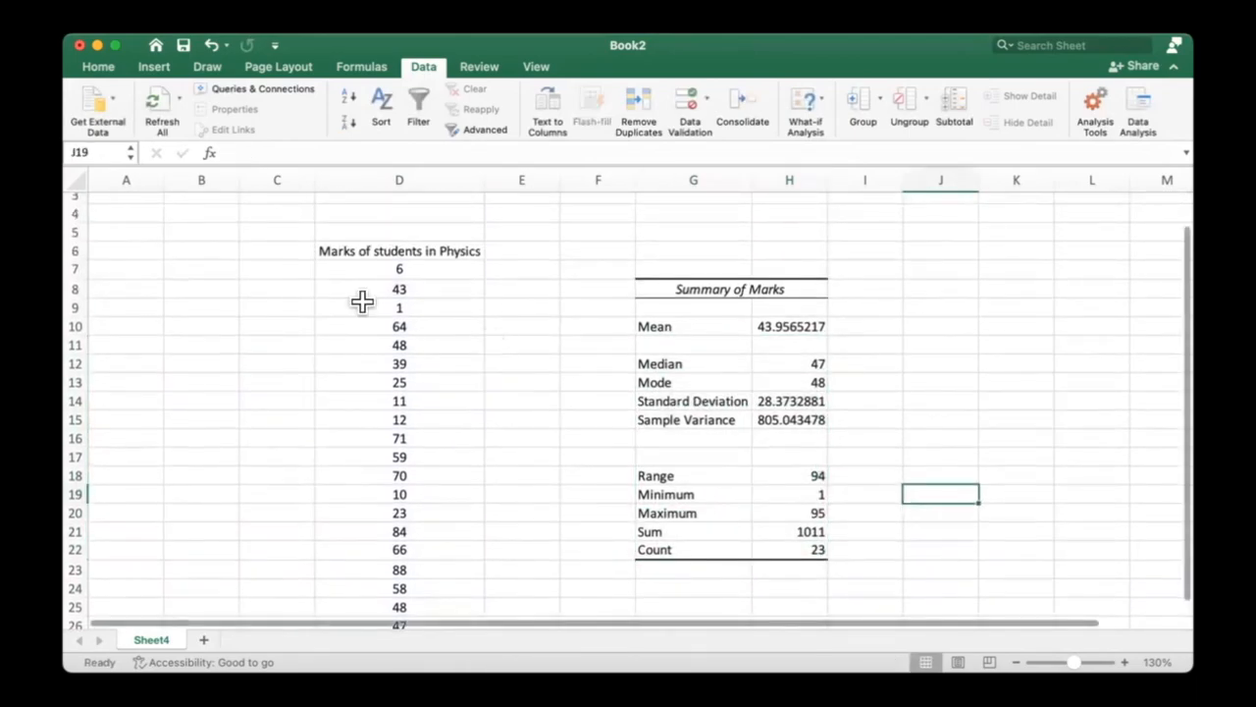
pyautogui.click(378, 311)
pyautogui.write('=randb')
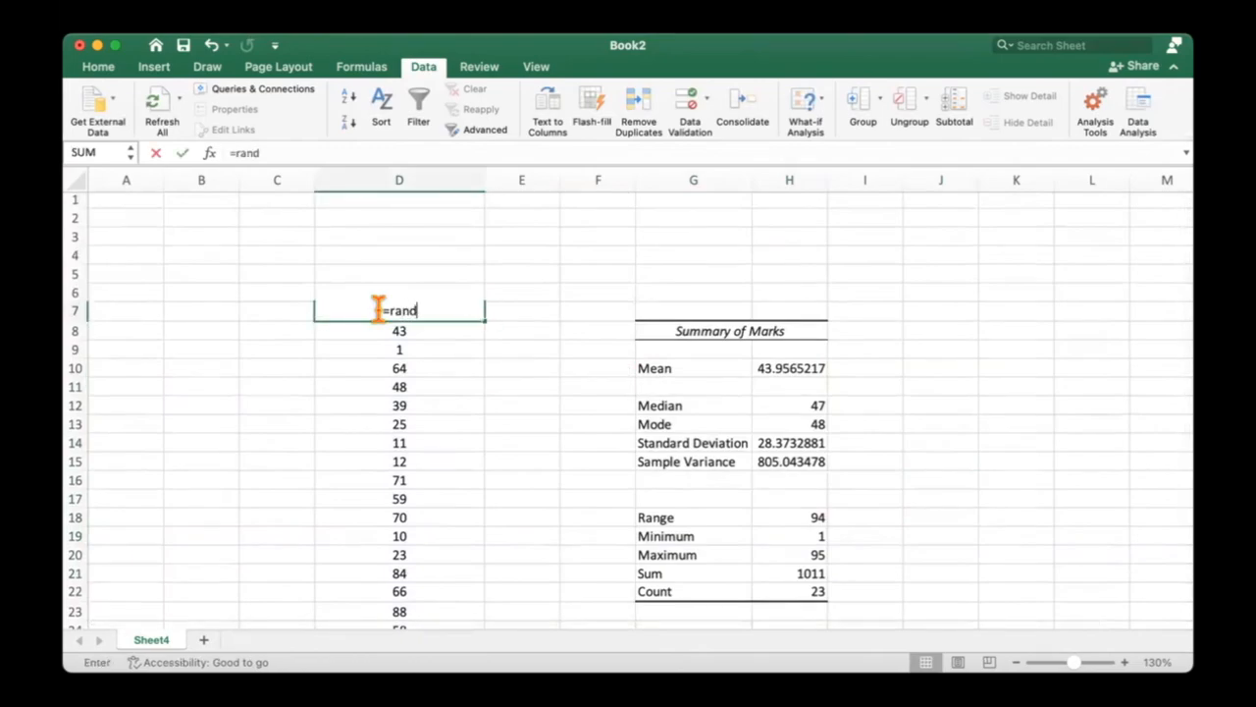
pyautogui.press('Tab')
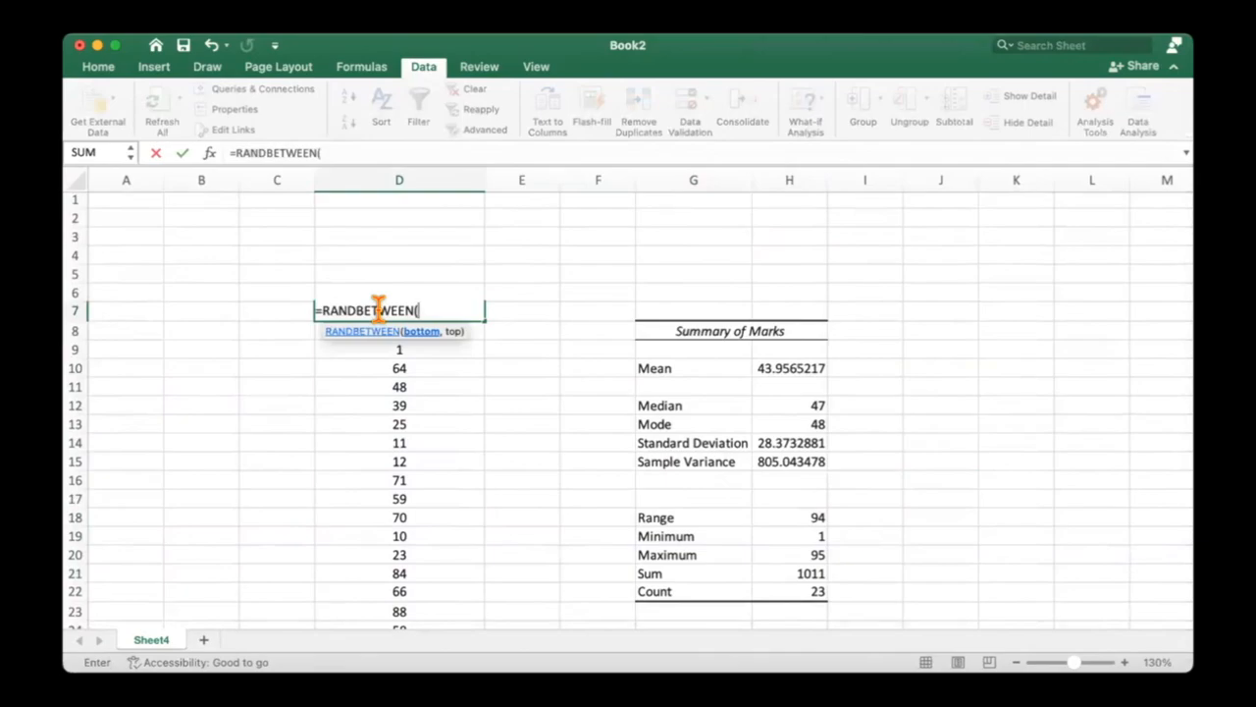
pyautogui.write('0,99')
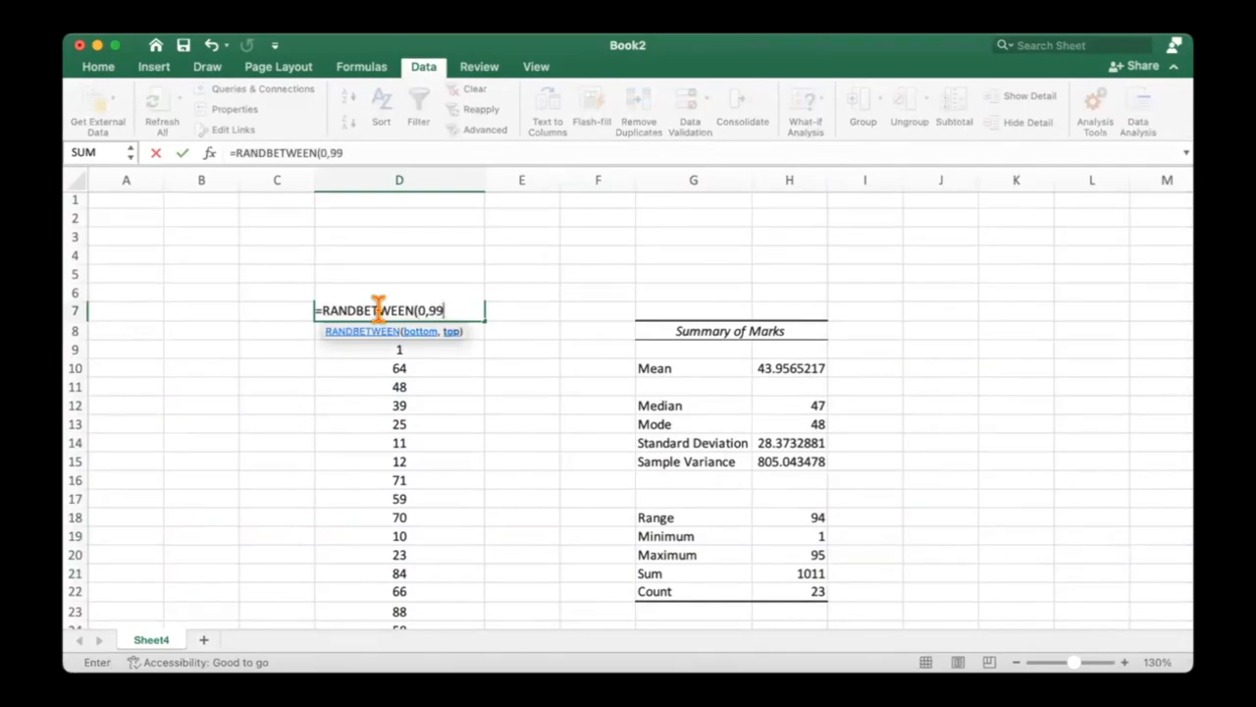
pyautogui.write(')')
pyautogui.press('Return')
# Step: Fill the RANDBETWEEN formula from D7 down through D29, replacing all the remaining Physics marks
pyautogui.click(379, 312)
pyautogui.hotkey('shift', 'Down')
pyautogui.hotkey('shift', 'Down')
pyautogui.hotkey('shift', 'Down')
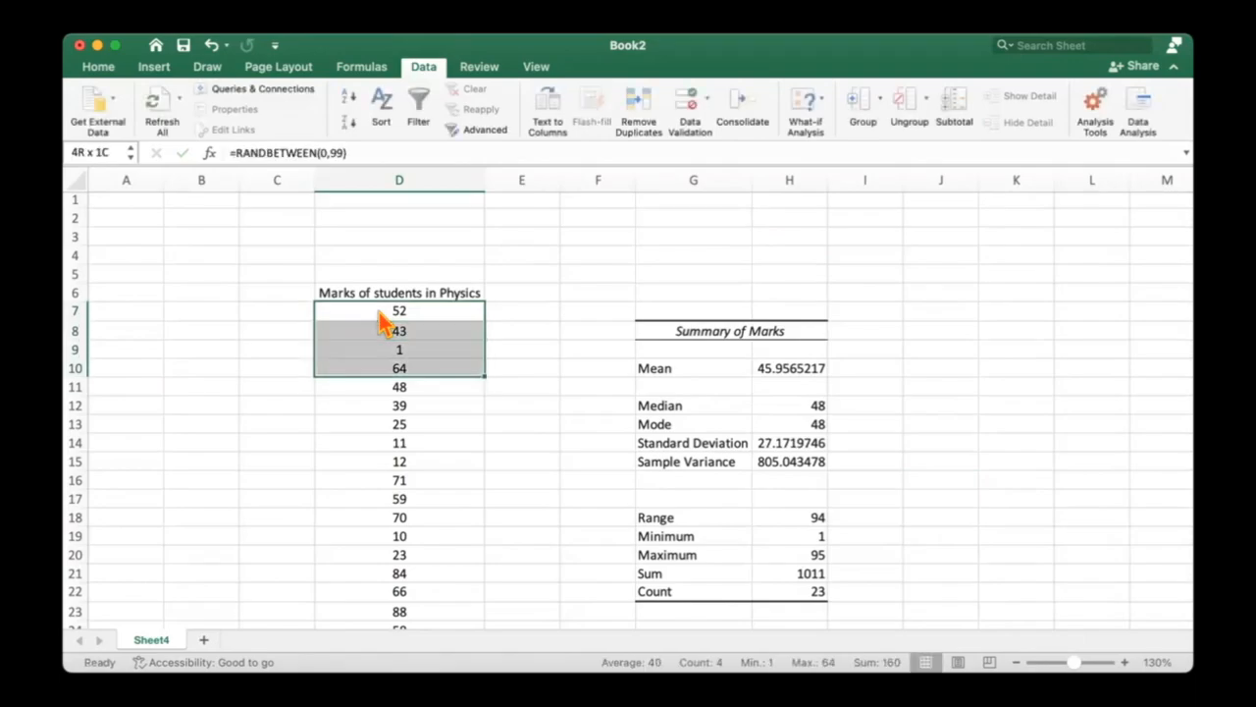
pyautogui.hotkey('shift', 'Down')
pyautogui.hotkey('shift', 'Down')
pyautogui.hotkey('shift', 'Down')
pyautogui.hotkey('shift', 'Down')
pyautogui.hotkey('shift', 'Down')
pyautogui.hotkey('shift', 'Down')
pyautogui.hotkey('shift', 'Down')
pyautogui.hotkey('shift', 'Down')
pyautogui.hotkey('shift', 'Down')
pyautogui.scroll(-4, 433, 481)
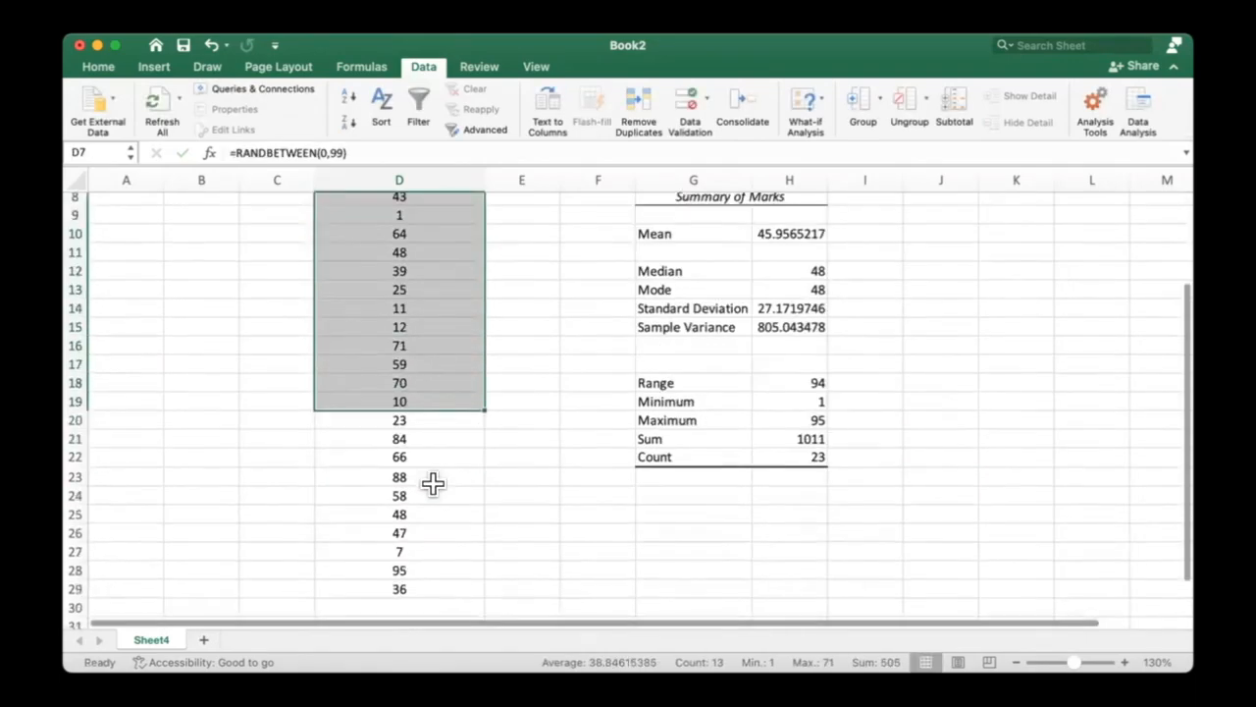
pyautogui.scroll(-2, 410, 530)
pyautogui.keyDown('shift'); pyautogui.click(409, 533); pyautogui.keyUp('shift')
pyautogui.hotkey('ctrl', 'd')
pyautogui.scroll(3, 654, 521)
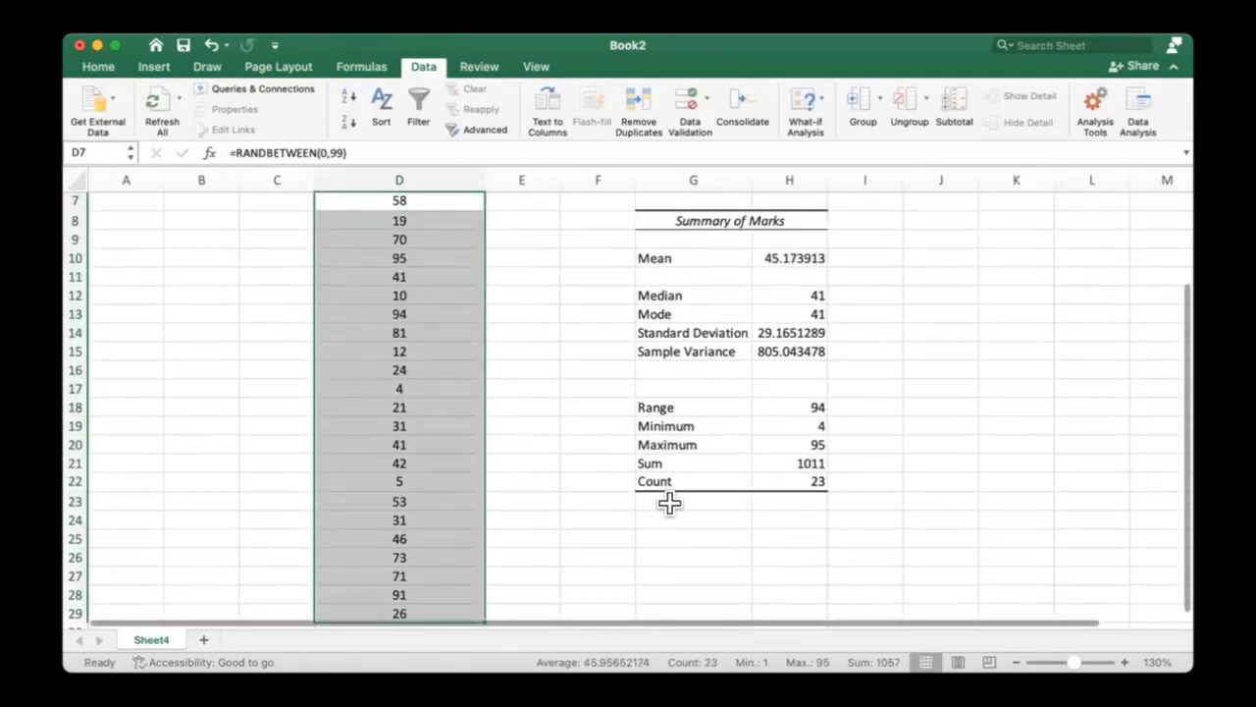
# Step: Deselect the marks column and recalculate the sheet to generate new random marks and update the summary
pyautogui.click(669, 502)
pyautogui.click(518, 404)
pyautogui.press('Up')
pyautogui.press('Up')
pyautogui.press('Up')
pyautogui.press('F9')
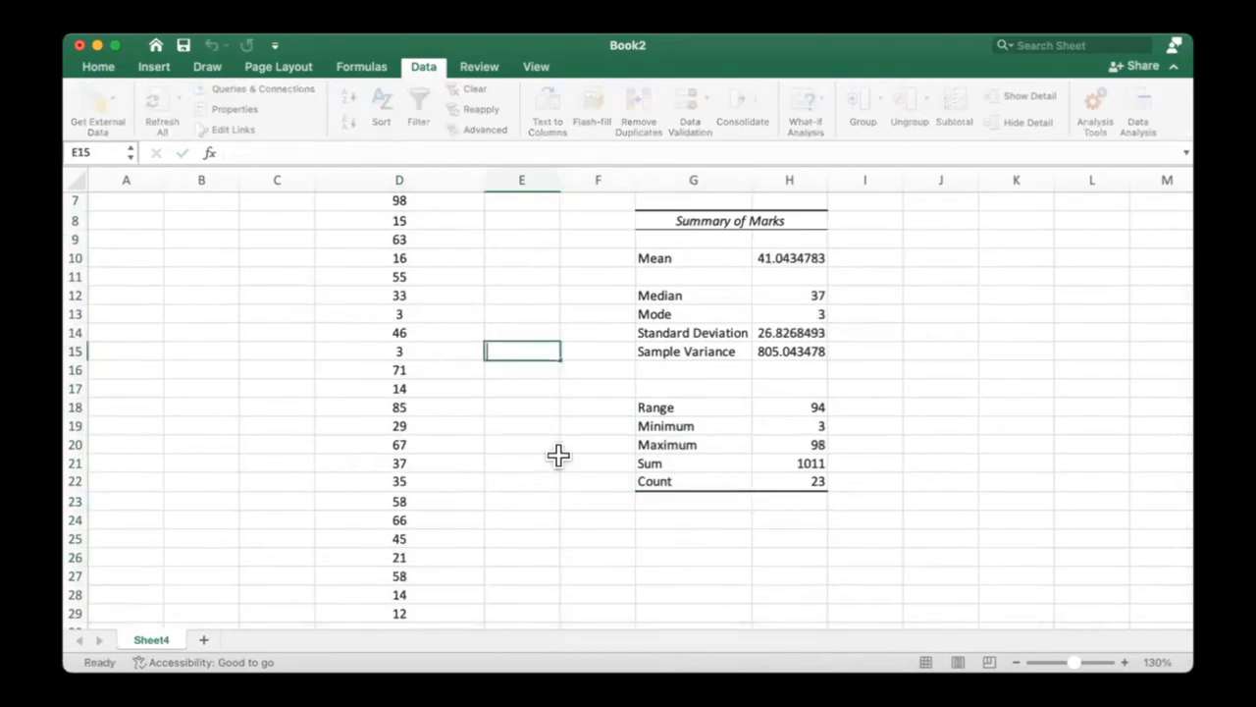
# Step: Recalculate the sheet repeatedly to generate new random Physics marks and refresh the Summary of Marks
pyautogui.click(917, 412)
pyautogui.press('F9')
pyautogui.press('Up')
pyautogui.press('Up')
pyautogui.press('Up')
pyautogui.press('Up')
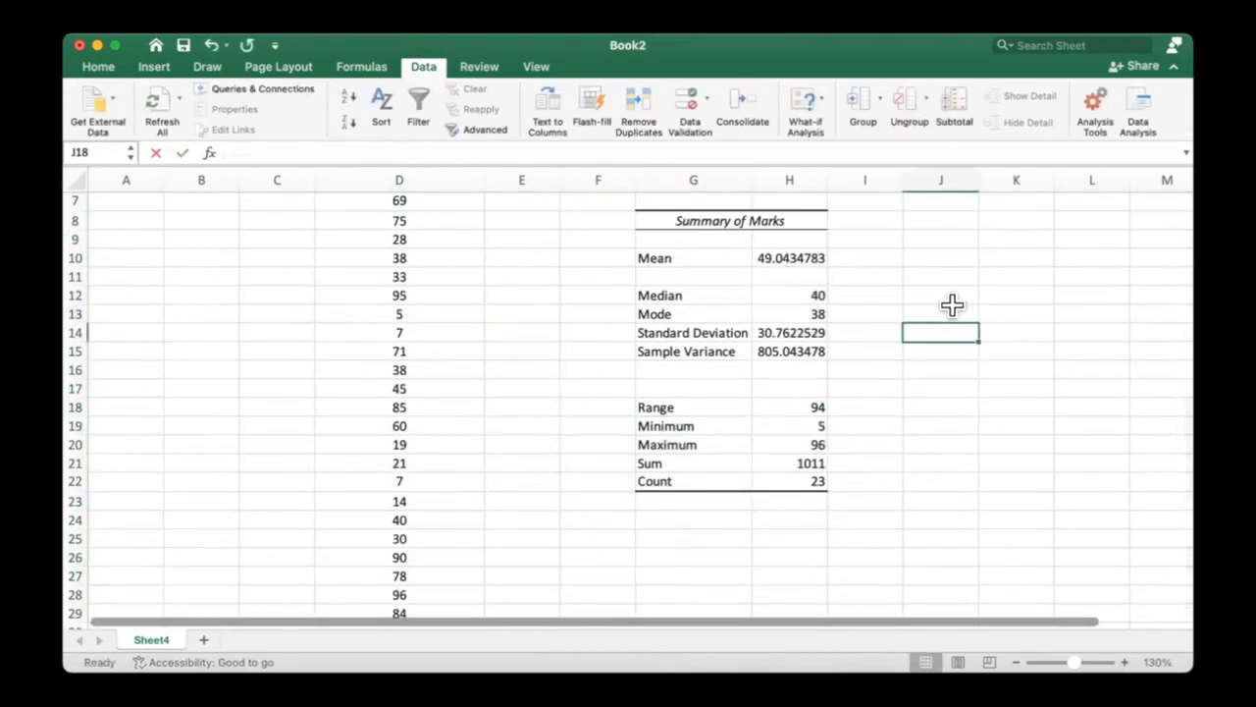
pyautogui.click(549, 313)
pyautogui.write('=')
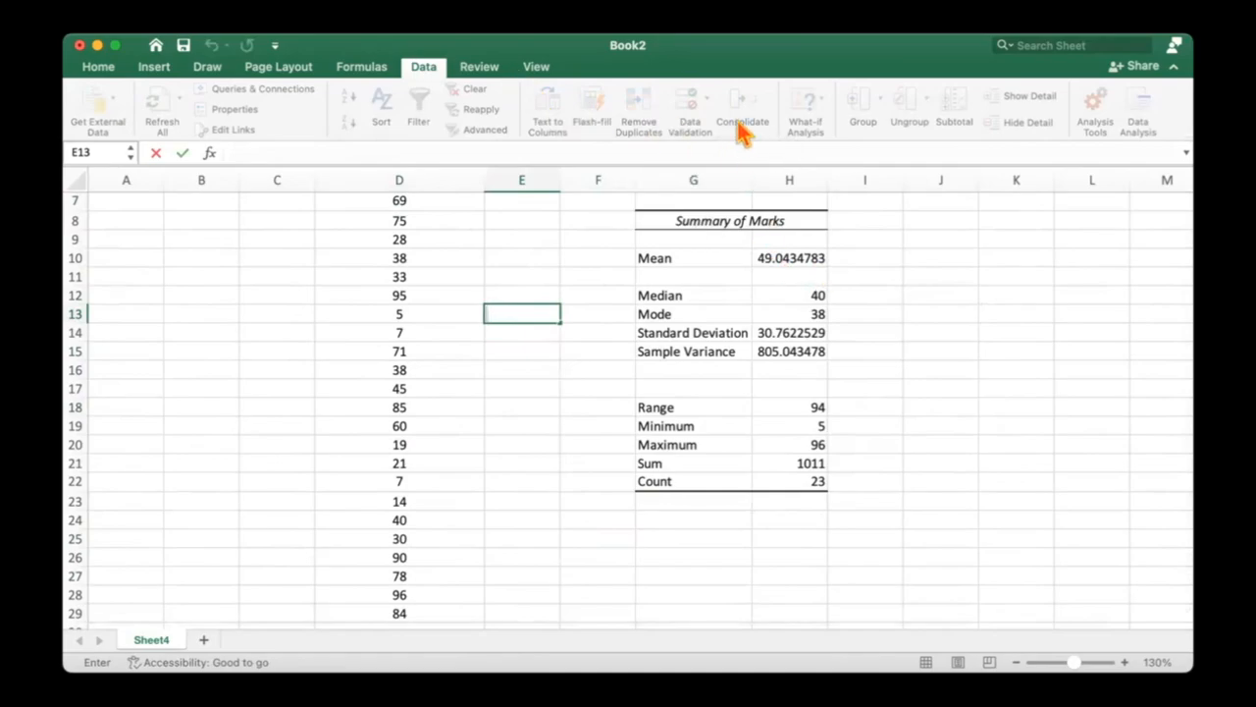
pyautogui.click(500, 277)
pyautogui.scroll(4, 502, 286)
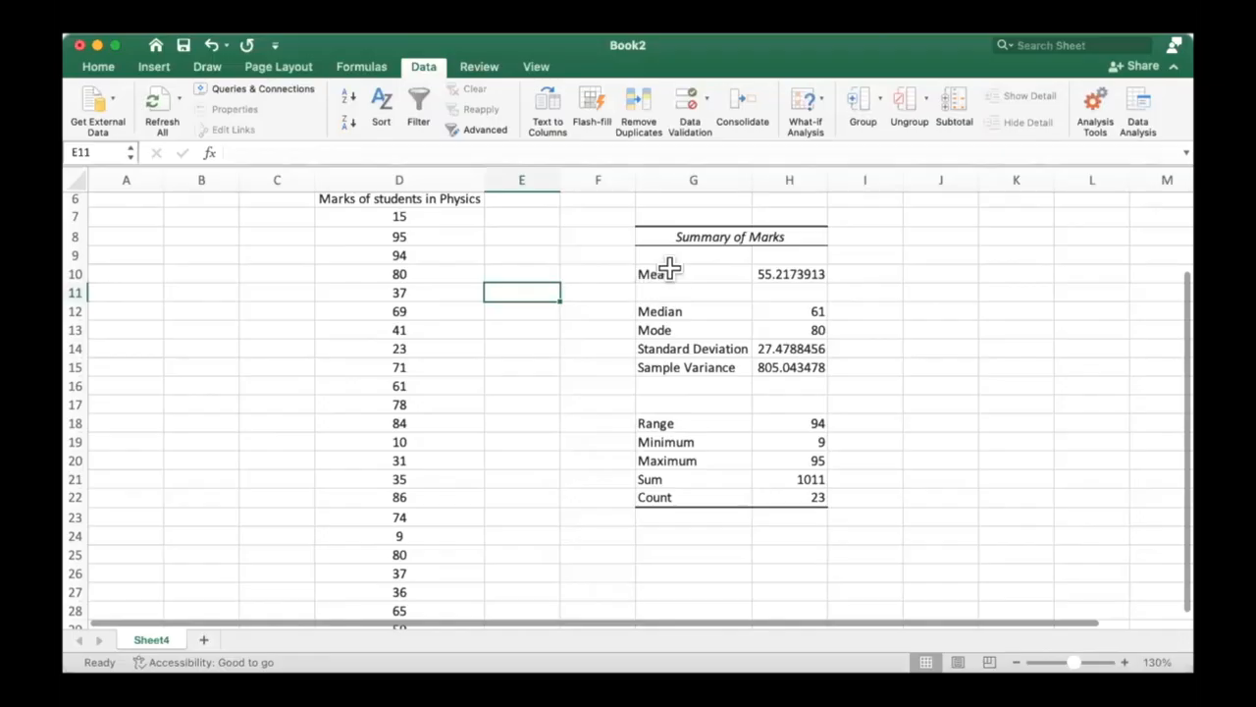
# Step: Examine the Mean entry in the summary and its AVERAGE formula in H10
pyautogui.click(868, 289)
pyautogui.click(653, 274)
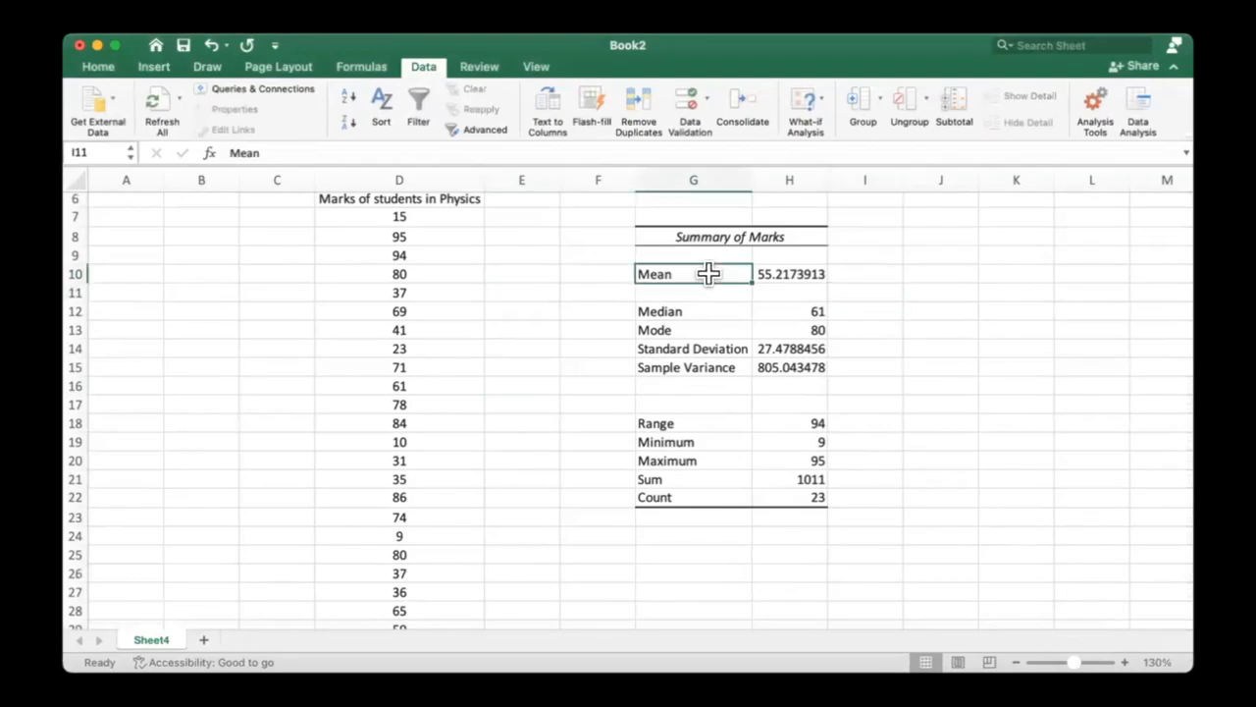
pyautogui.click(802, 280)
pyautogui.click(659, 279)
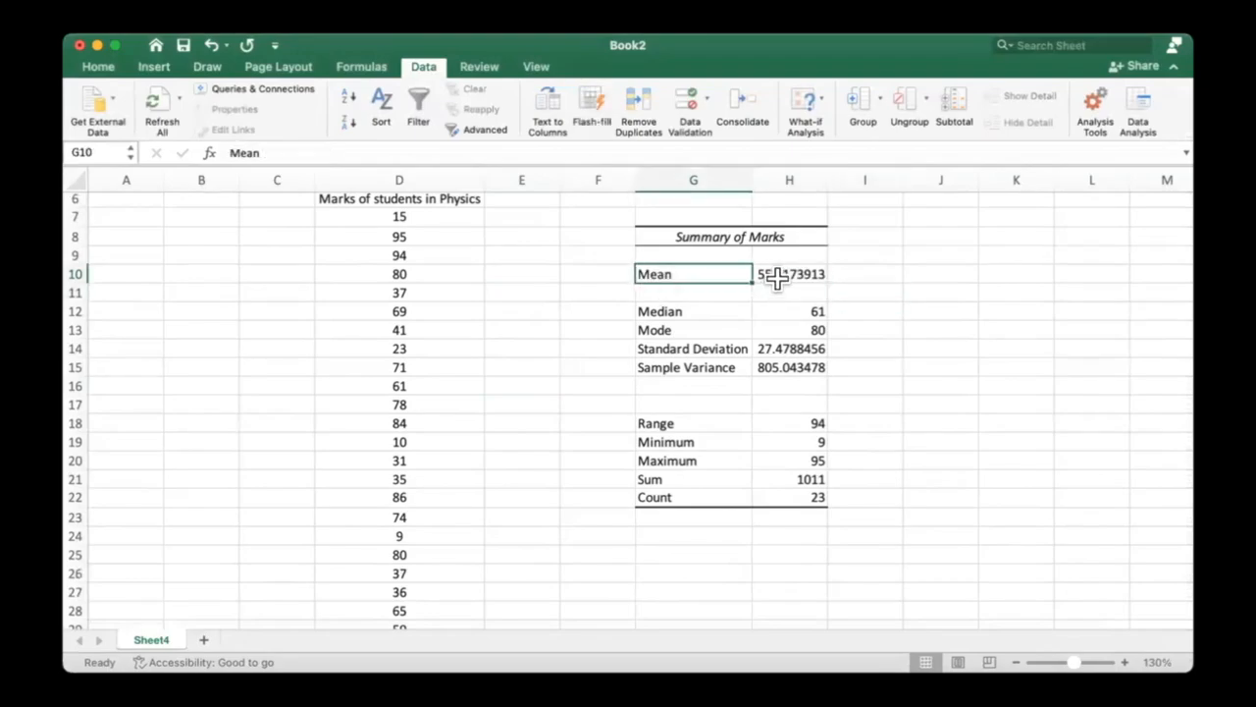
pyautogui.click(775, 276)
pyautogui.scroll(2, 800, 388)
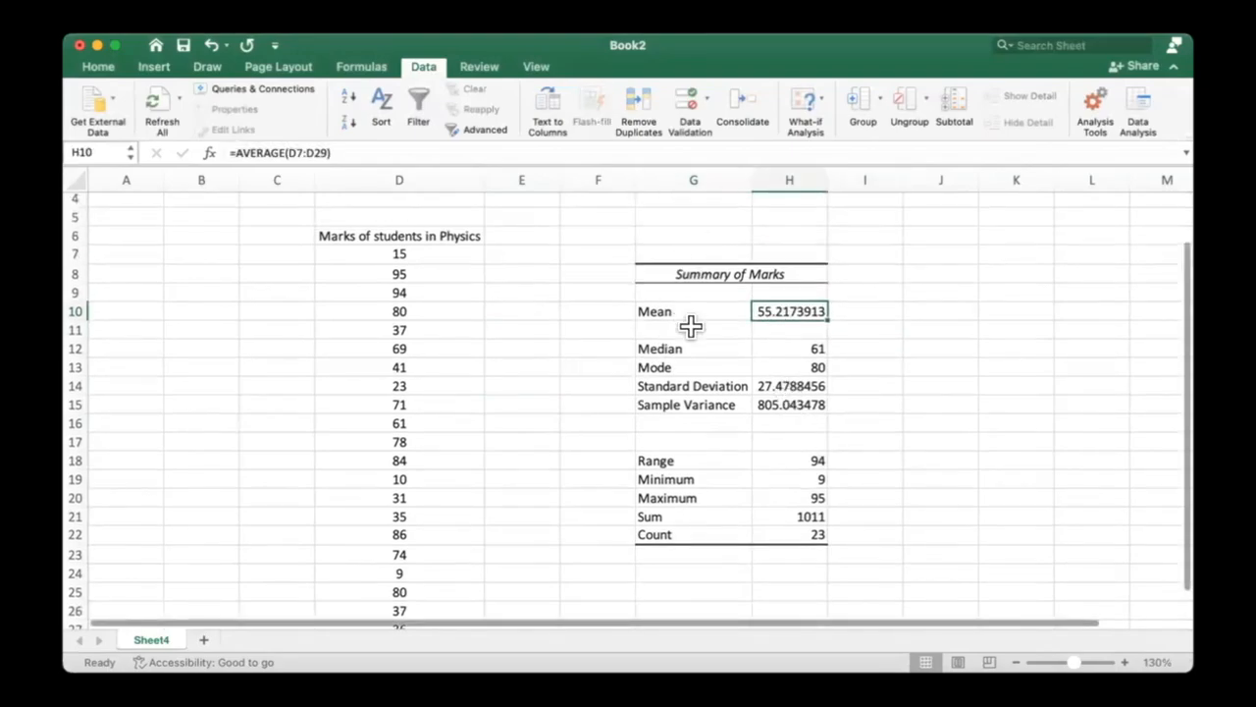
pyautogui.scroll(-2, 706, 334)
pyautogui.scroll(-2, 731, 353)
pyautogui.scroll(2, 687, 314)
pyautogui.click(661, 265)
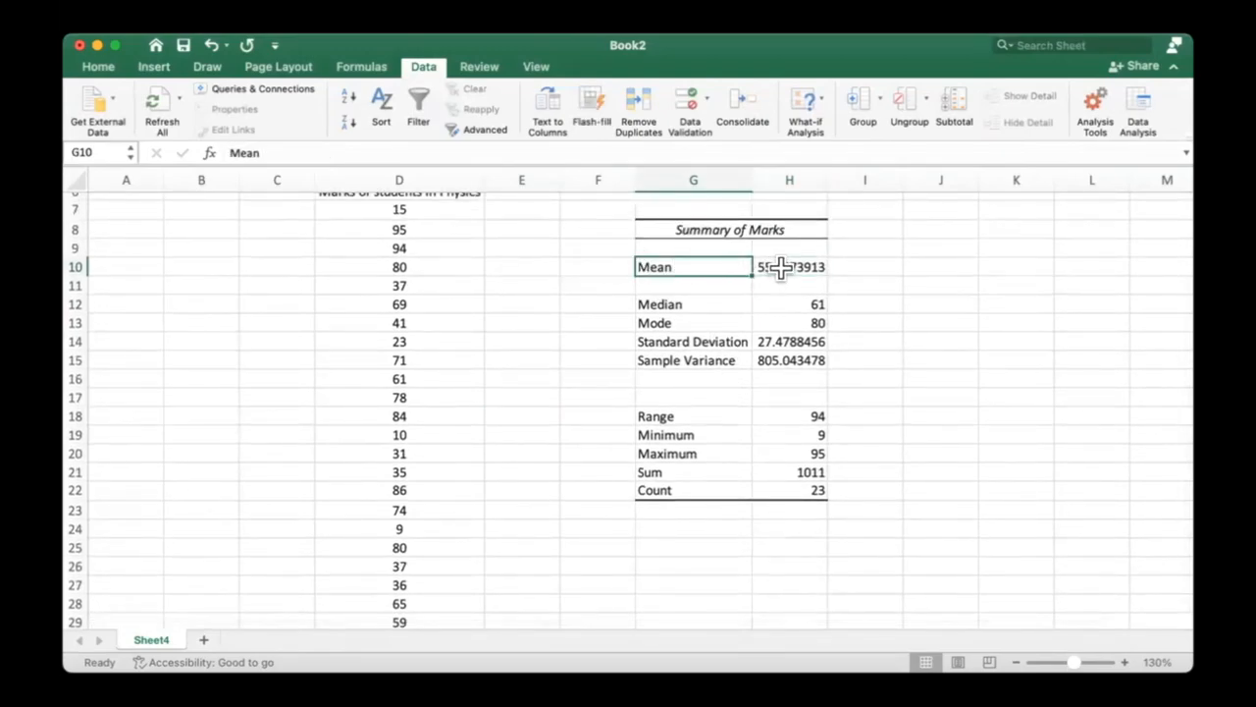
pyautogui.doubleClick(780, 271)
# Step: Examine the Median entry and its formula in H12, along with the Mode label in the summary
pyautogui.click(921, 304)
pyautogui.doubleClick(671, 308)
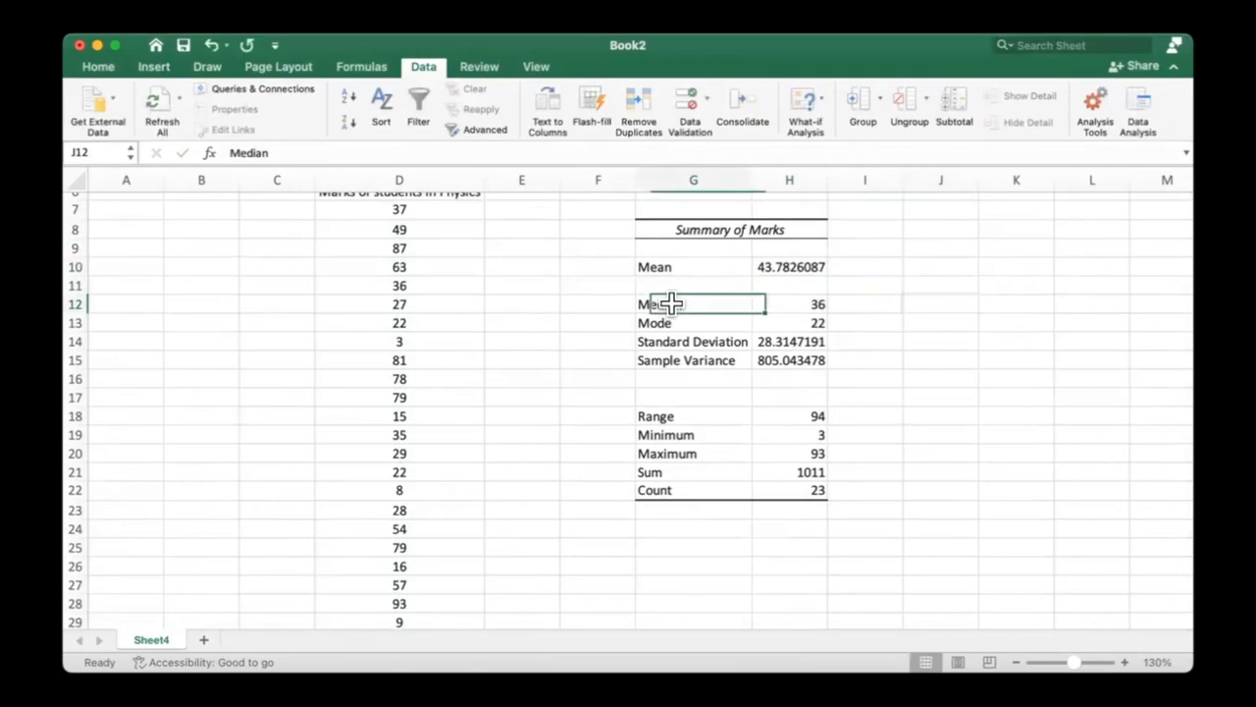
pyautogui.click(770, 307)
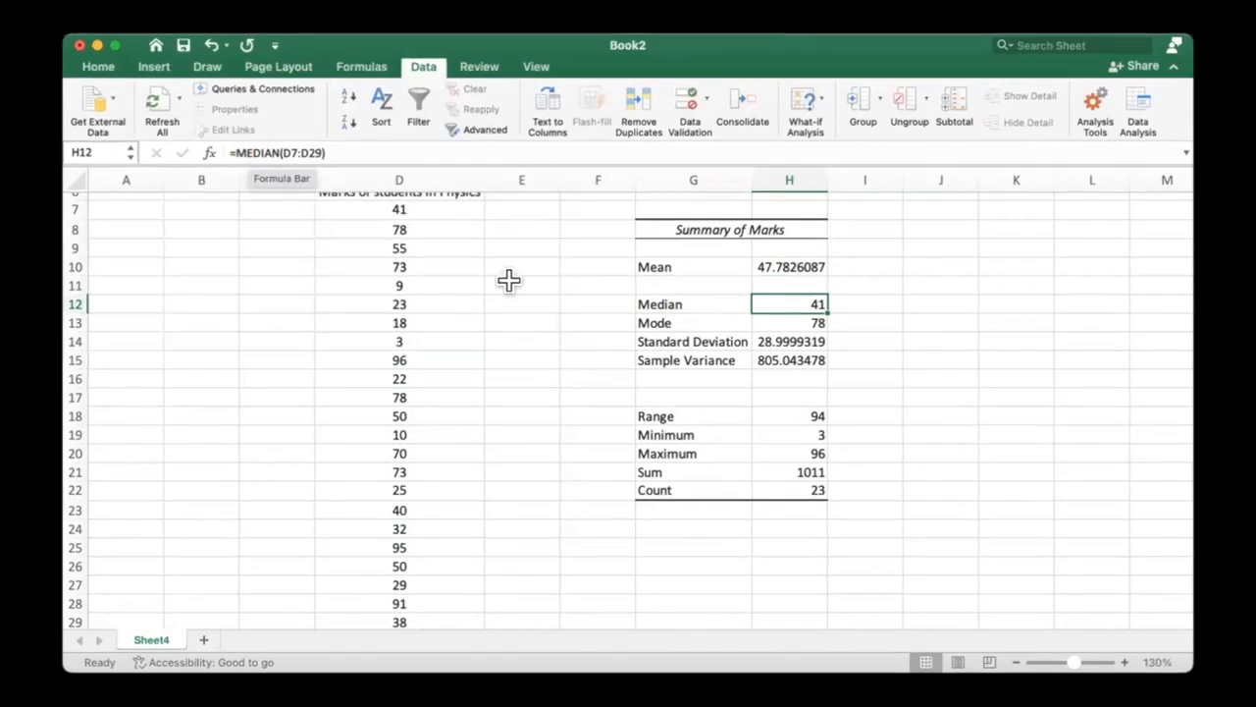
pyautogui.click(542, 306)
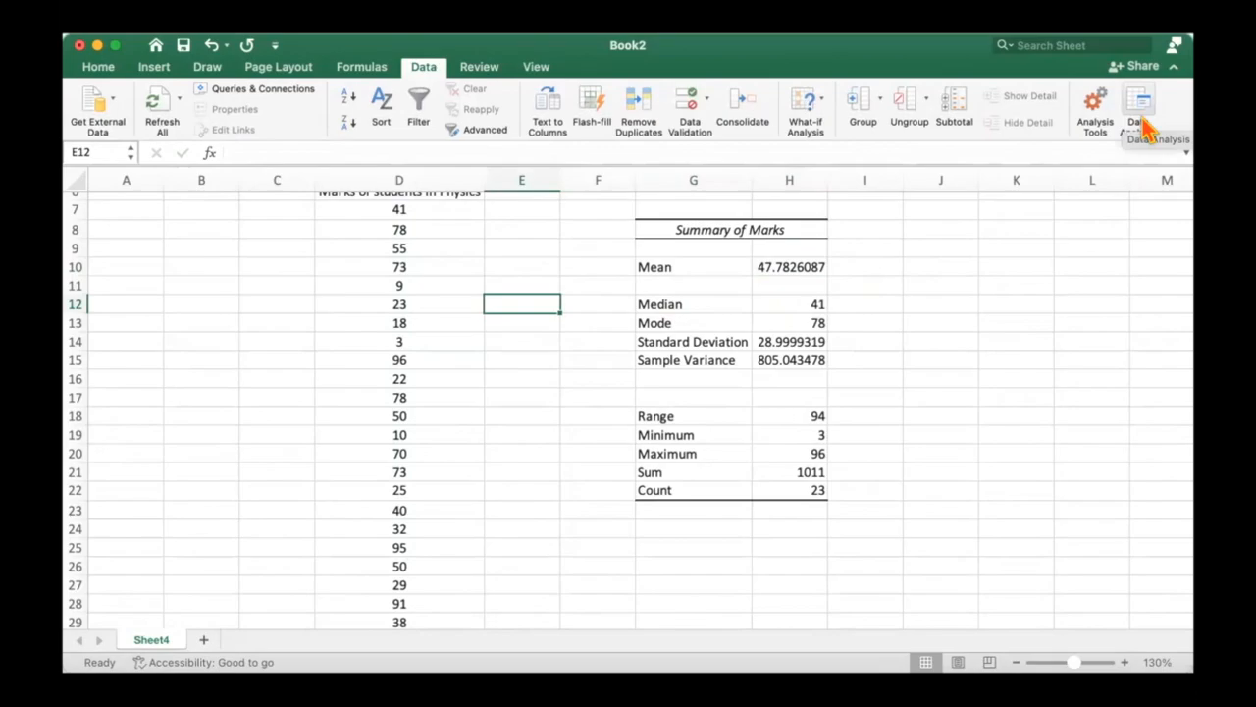
pyautogui.click(648, 322)
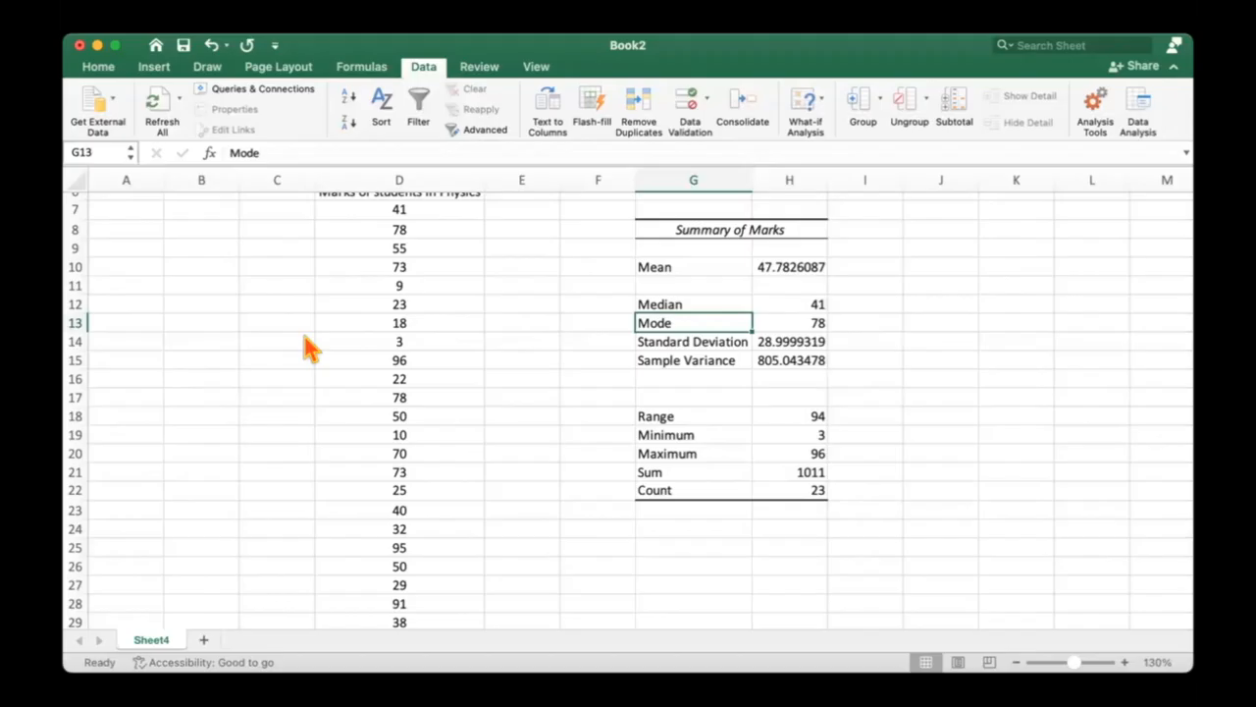
# Step: Switch to the Miro board and handwrite the underlined heading "Moving Averages" with the pen
pyautogui.press('super+Tab')
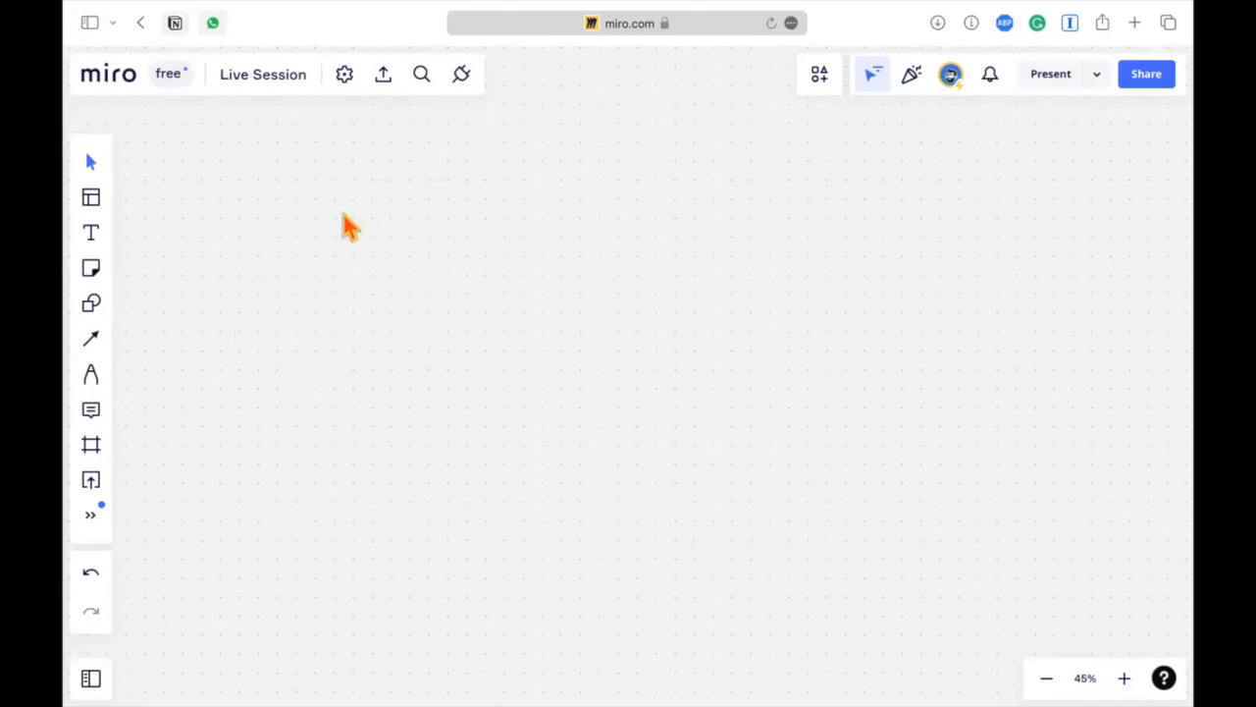
pyautogui.press('p')
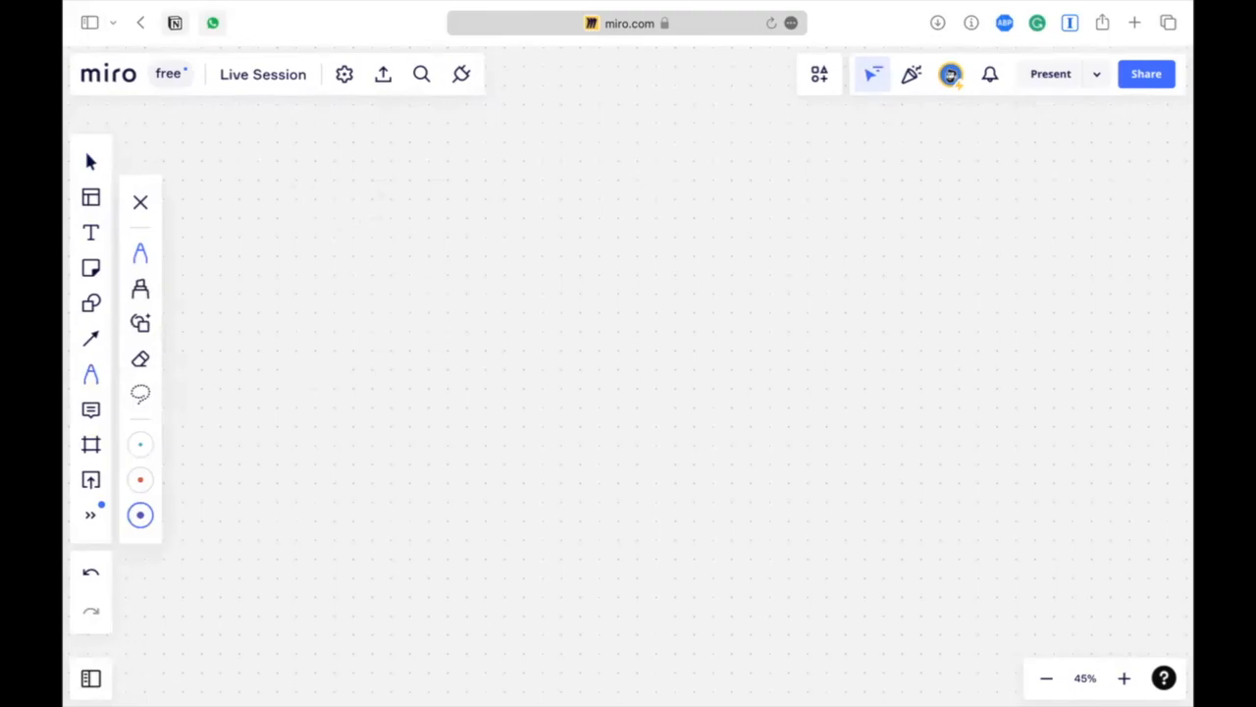
pyautogui.moveTo(301, 201); pyautogui.dragTo(347, 194)
pyautogui.moveTo(358, 172)
pyautogui.mouseDown()
pyautogui.moveTo(360, 185)
pyautogui.moveTo(393, 187)
pyautogui.mouseUp()
pyautogui.moveTo(391, 155); pyautogui.dragTo(393, 164)
pyautogui.moveTo(403, 172); pyautogui.dragTo(439, 176)
pyautogui.moveTo(447, 169); pyautogui.dragTo(424, 233)
pyautogui.moveTo(531, 153)
pyautogui.mouseDown()
pyautogui.moveTo(520, 177)
pyautogui.moveTo(598, 177)
pyautogui.moveTo(614, 157)
pyautogui.moveTo(645, 176)
pyautogui.moveTo(656, 225)
pyautogui.mouseUp()
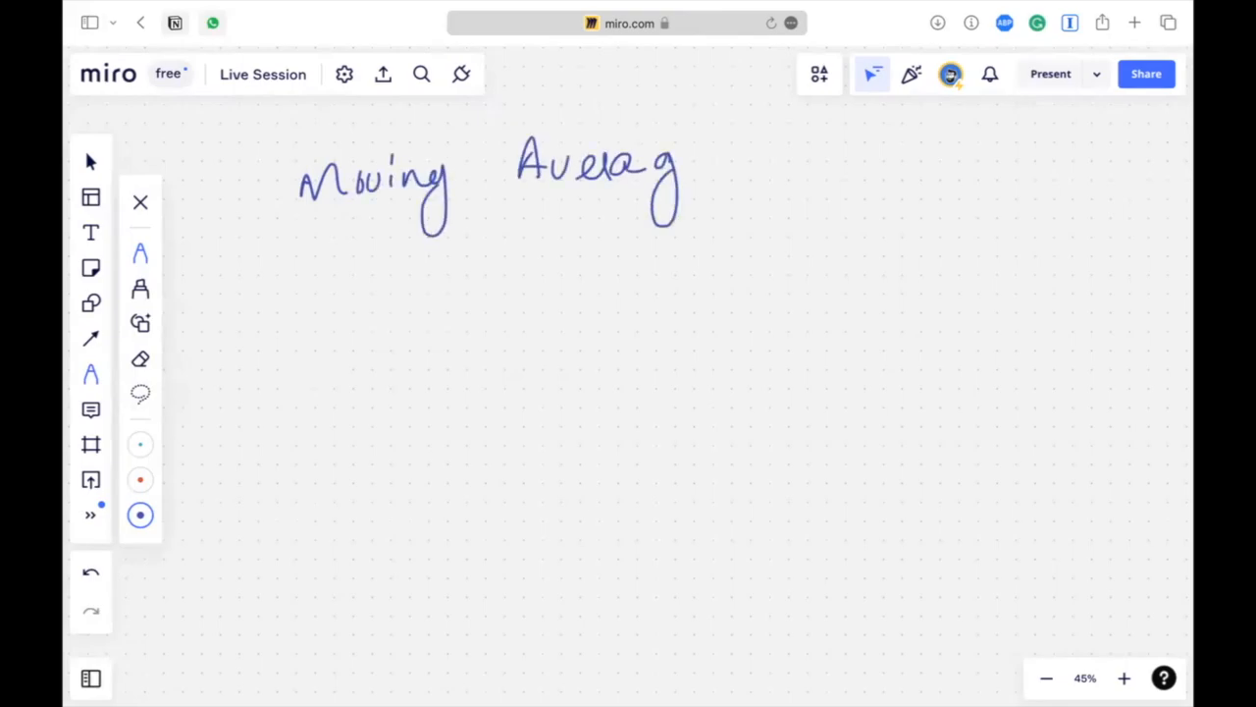
pyautogui.moveTo(677, 169); pyautogui.dragTo(734, 147)
pyautogui.moveTo(365, 215); pyautogui.dragTo(770, 204)
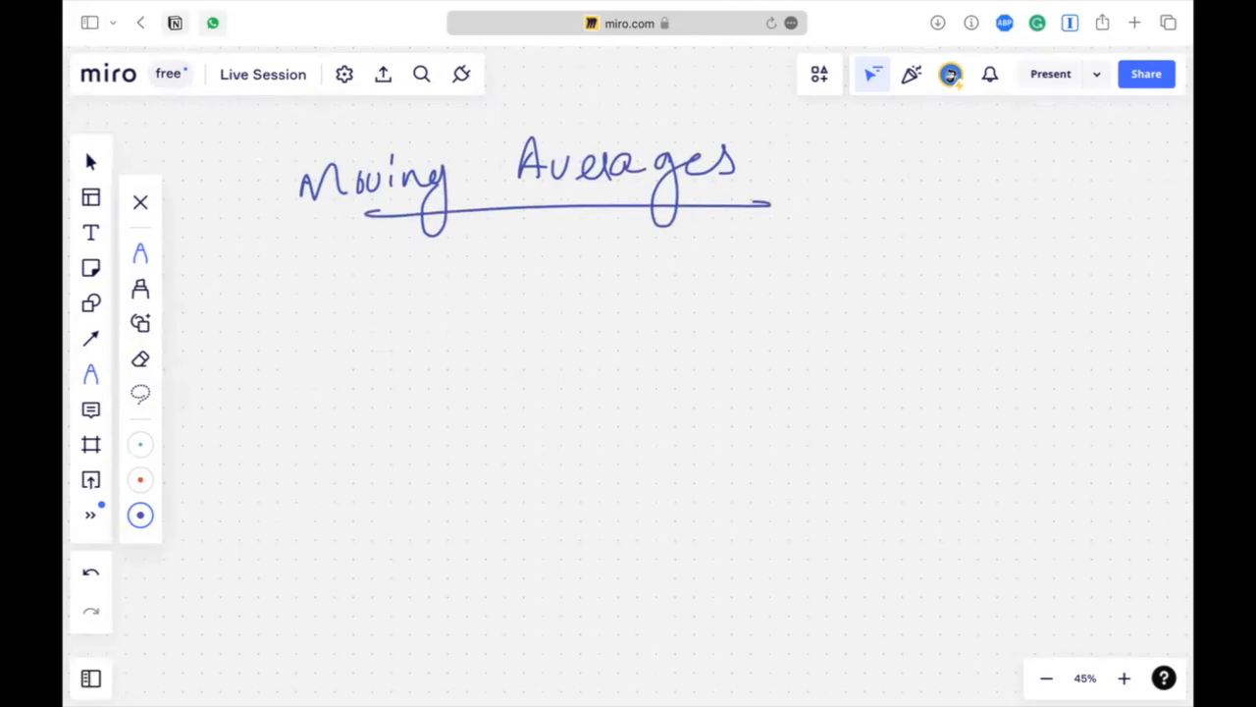
# Step: Handwrite "(Traders)" beside the "Moving Averages" heading
pyautogui.moveTo(854, 142)
pyautogui.mouseDown()
pyautogui.moveTo(865, 202)
pyautogui.moveTo(893, 155)
pyautogui.mouseUp()
pyautogui.moveTo(898, 188)
pyautogui.mouseDown()
pyautogui.moveTo(911, 167)
pyautogui.moveTo(976, 184)
pyautogui.mouseUp()
pyautogui.moveTo(991, 132)
pyautogui.mouseDown()
pyautogui.moveTo(983, 185)
pyautogui.moveTo(1024, 169)
pyautogui.moveTo(1055, 185)
pyautogui.moveTo(1044, 185)
pyautogui.mouseUp()
pyautogui.moveTo(1106, 121); pyautogui.dragTo(1083, 202)
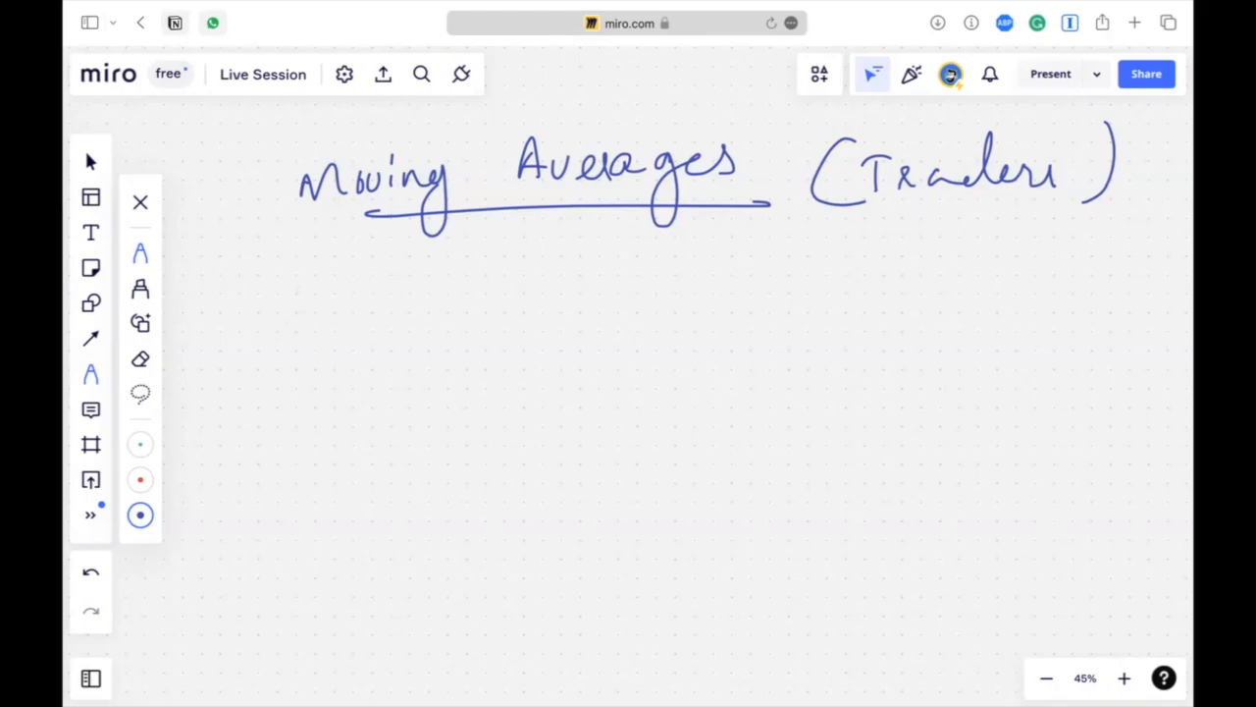
# Step: Handwrite the numbers 1 to 7 in a row under the heading and draw a fluctuating line beneath them
pyautogui.moveTo(329, 278); pyautogui.dragTo(328, 301)
pyautogui.moveTo(403, 278)
pyautogui.mouseDown()
pyautogui.moveTo(402, 294)
pyautogui.moveTo(442, 293)
pyautogui.mouseUp()
pyautogui.moveTo(503, 274)
pyautogui.mouseDown()
pyautogui.moveTo(523, 279)
pyautogui.moveTo(506, 297)
pyautogui.mouseUp()
pyautogui.moveTo(636, 263); pyautogui.dragTo(669, 298)
pyautogui.moveTo(736, 269); pyautogui.dragTo(726, 295)
pyautogui.moveTo(746, 267); pyautogui.dragTo(783, 263)
pyautogui.moveTo(886, 255); pyautogui.dragTo(883, 280)
pyautogui.moveTo(962, 257)
pyautogui.mouseDown()
pyautogui.moveTo(989, 249)
pyautogui.moveTo(974, 286)
pyautogui.mouseUp()
pyautogui.moveTo(965, 276); pyautogui.dragTo(993, 273)
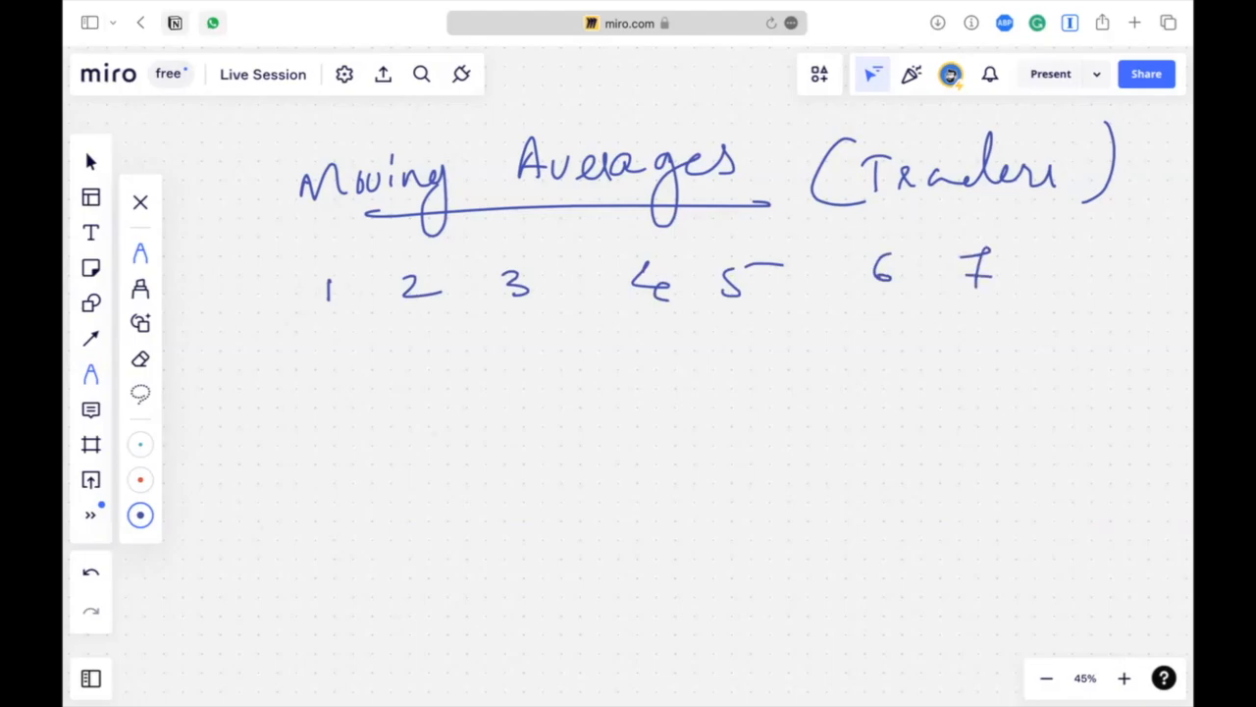
pyautogui.moveTo(269, 521)
pyautogui.mouseDown()
pyautogui.moveTo(477, 428)
pyautogui.moveTo(583, 444)
pyautogui.moveTo(675, 416)
pyautogui.moveTo(693, 457)
pyautogui.moveTo(761, 484)
pyautogui.moveTo(841, 409)
pyautogui.moveTo(904, 444)
pyautogui.moveTo(974, 443)
pyautogui.moveTo(986, 483)
pyautogui.mouseUp()
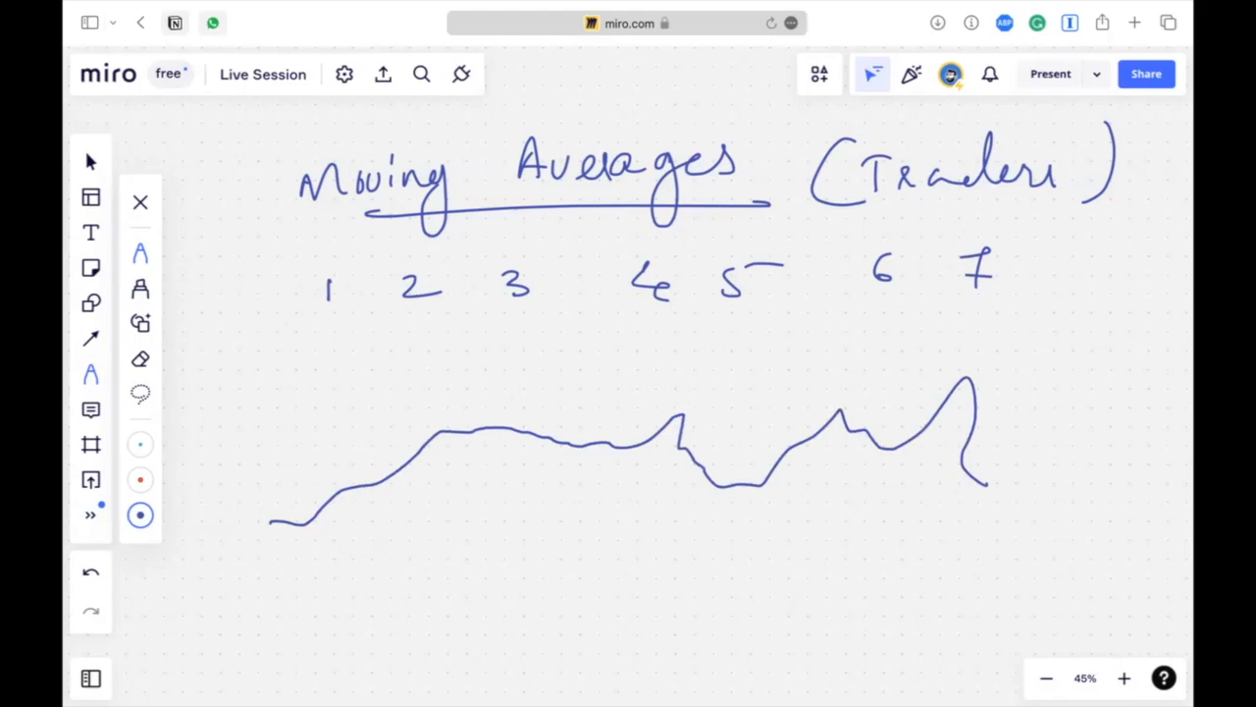
pyautogui.moveTo(310, 487); pyautogui.dragTo(376, 345)
pyautogui.scroll(-5, 603, 331)
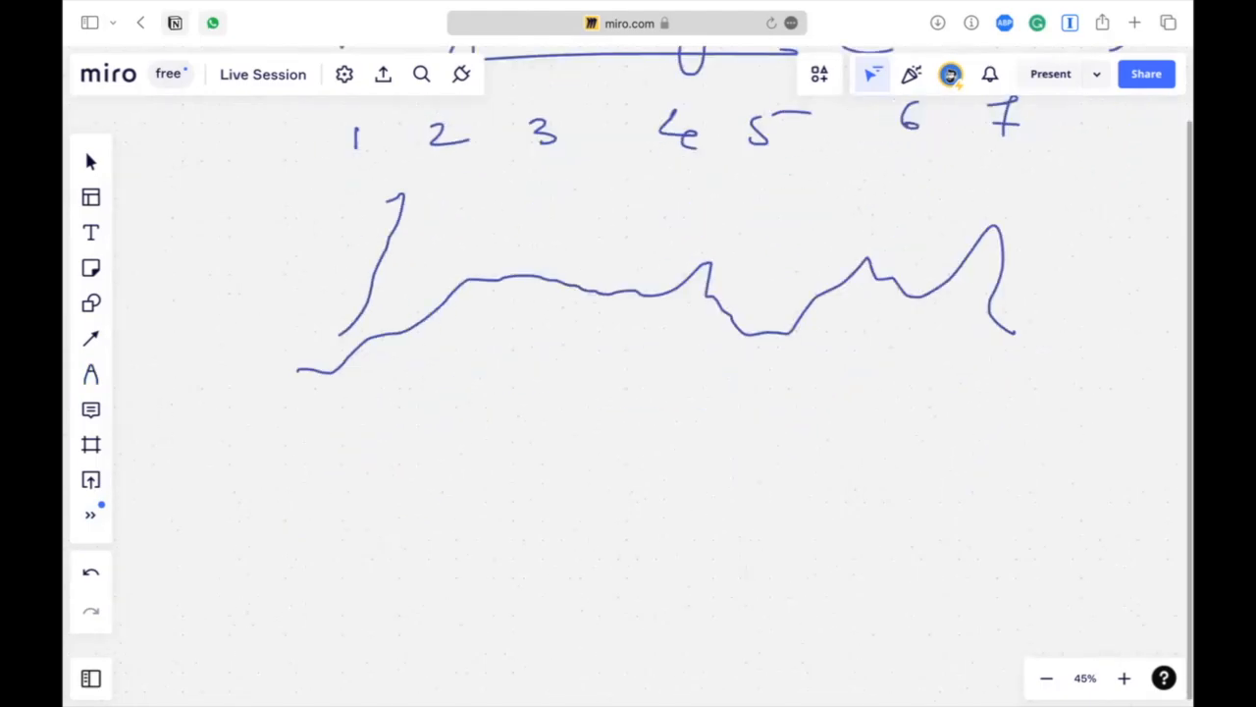
pyautogui.moveTo(262, 350); pyautogui.dragTo(276, 382)
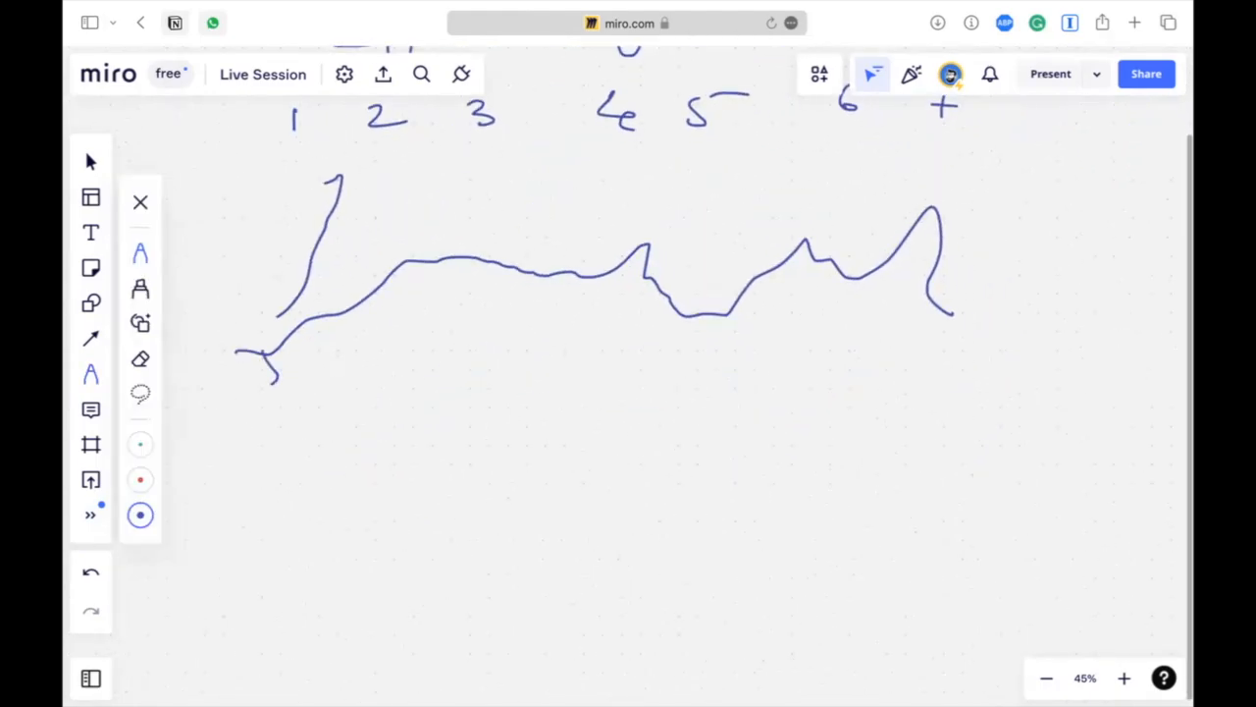
pyautogui.hotkey('shift', 'e')
pyautogui.moveTo(312, 257); pyautogui.dragTo(351, 258)
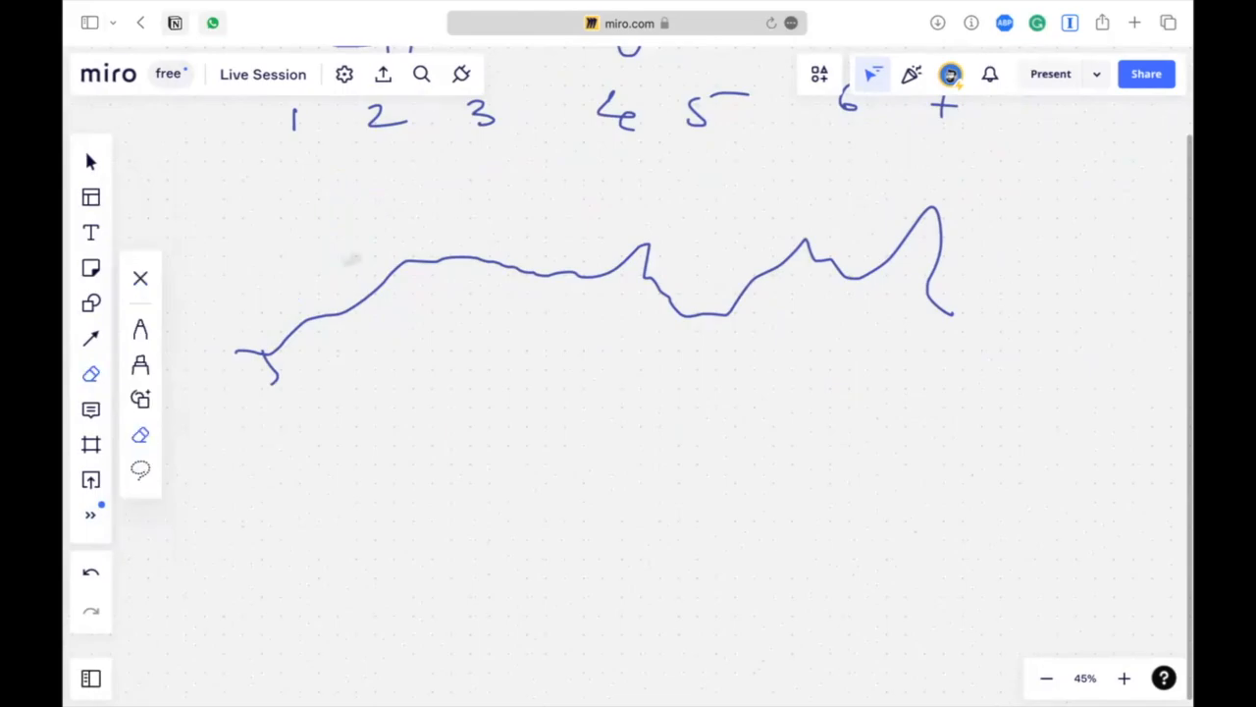
pyautogui.moveTo(265, 355); pyautogui.dragTo(277, 379)
# Step: Draw overlapping three-number brackets under the row from 1–3 through 5–7, and write the interval 3 below the fluctuating line
pyautogui.press('p')
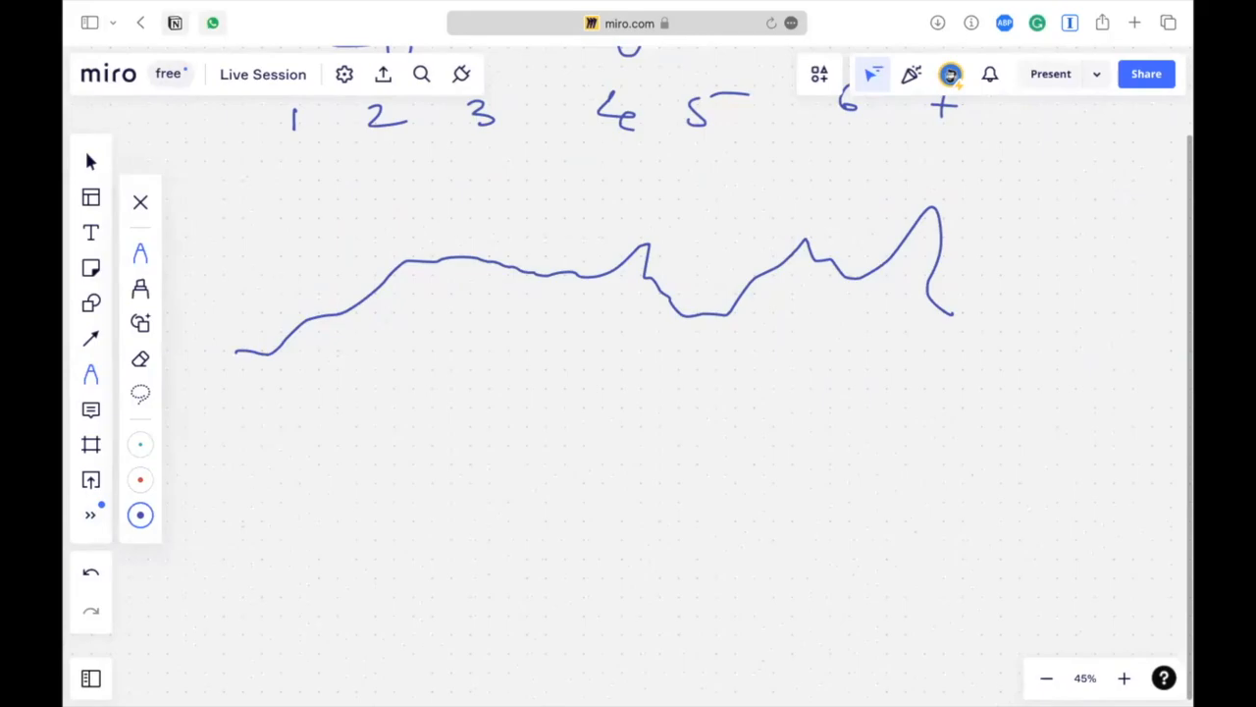
pyautogui.moveTo(284, 145)
pyautogui.mouseDown()
pyautogui.moveTo(481, 163)
pyautogui.moveTo(503, 144)
pyautogui.mouseUp()
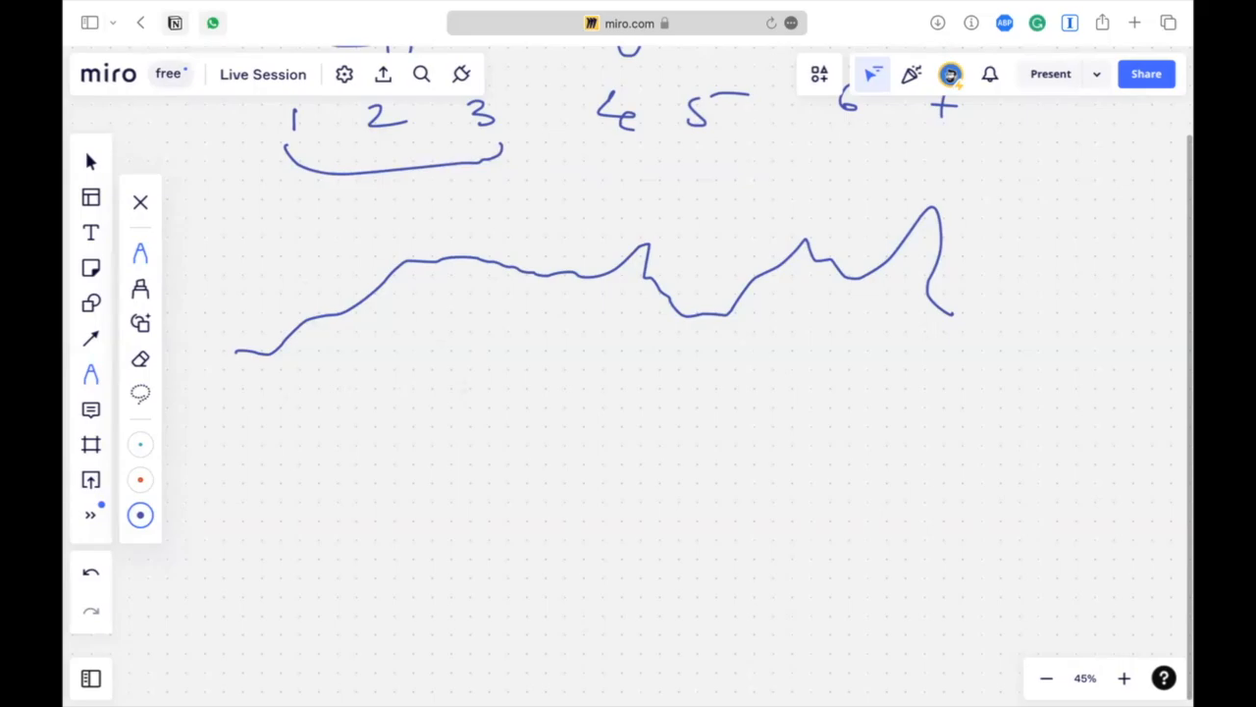
pyautogui.moveTo(470, 377); pyautogui.dragTo(462, 403)
pyautogui.moveTo(376, 154)
pyautogui.mouseDown()
pyautogui.moveTo(397, 184)
pyautogui.moveTo(602, 185)
pyautogui.moveTo(611, 152)
pyautogui.mouseUp()
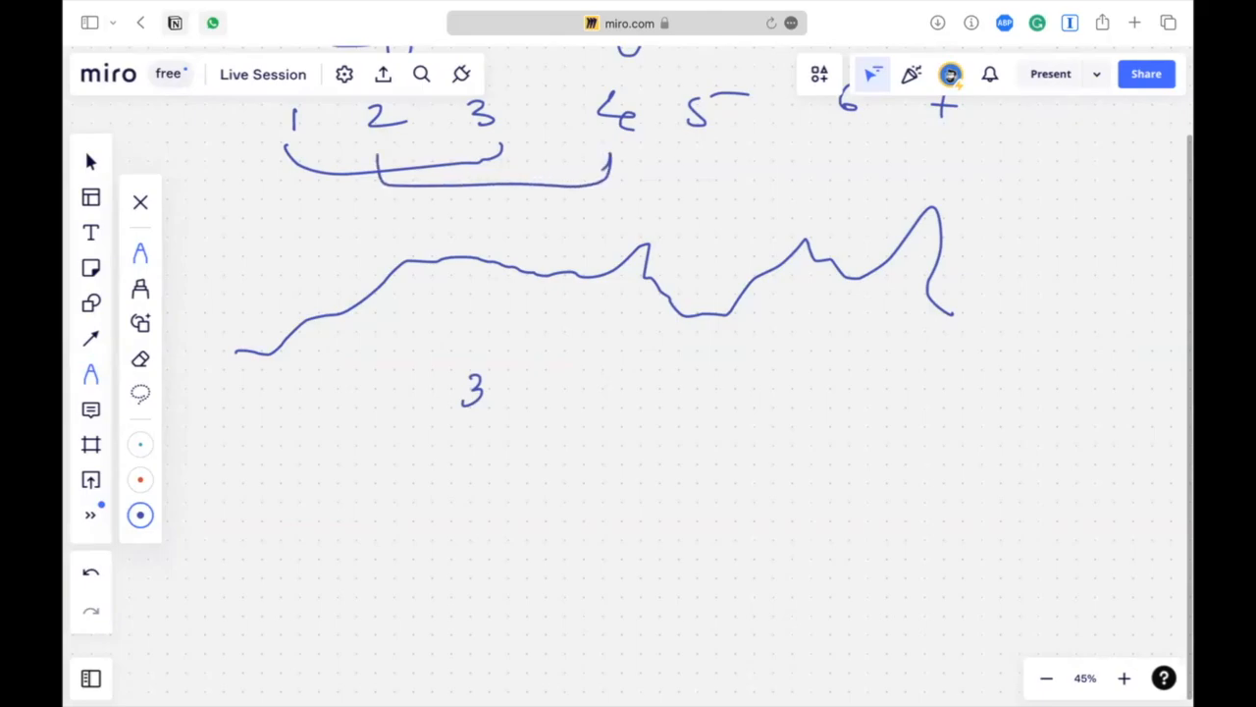
pyautogui.moveTo(487, 156)
pyautogui.mouseDown()
pyautogui.moveTo(487, 173)
pyautogui.moveTo(696, 202)
pyautogui.moveTo(707, 162)
pyautogui.moveTo(687, 191)
pyautogui.moveTo(869, 197)
pyautogui.mouseUp()
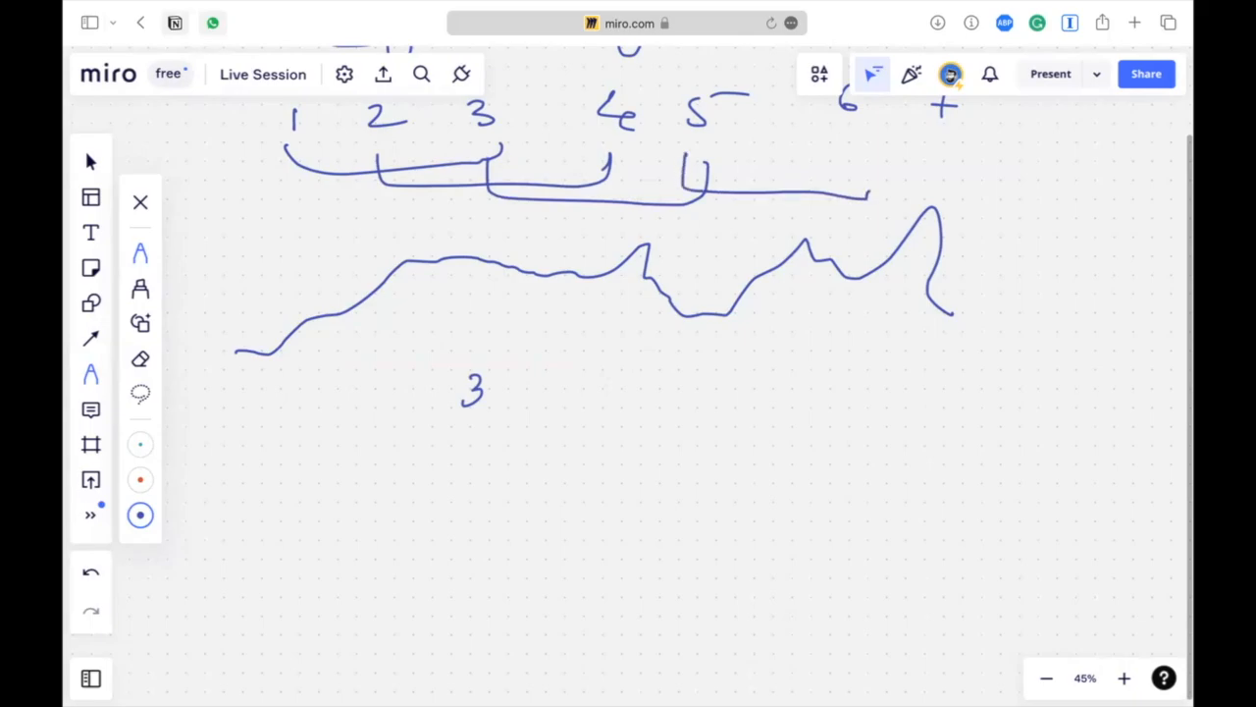
pyautogui.moveTo(610, 157)
pyautogui.mouseDown()
pyautogui.moveTo(610, 201)
pyautogui.moveTo(815, 202)
pyautogui.moveTo(876, 169)
pyautogui.mouseUp()
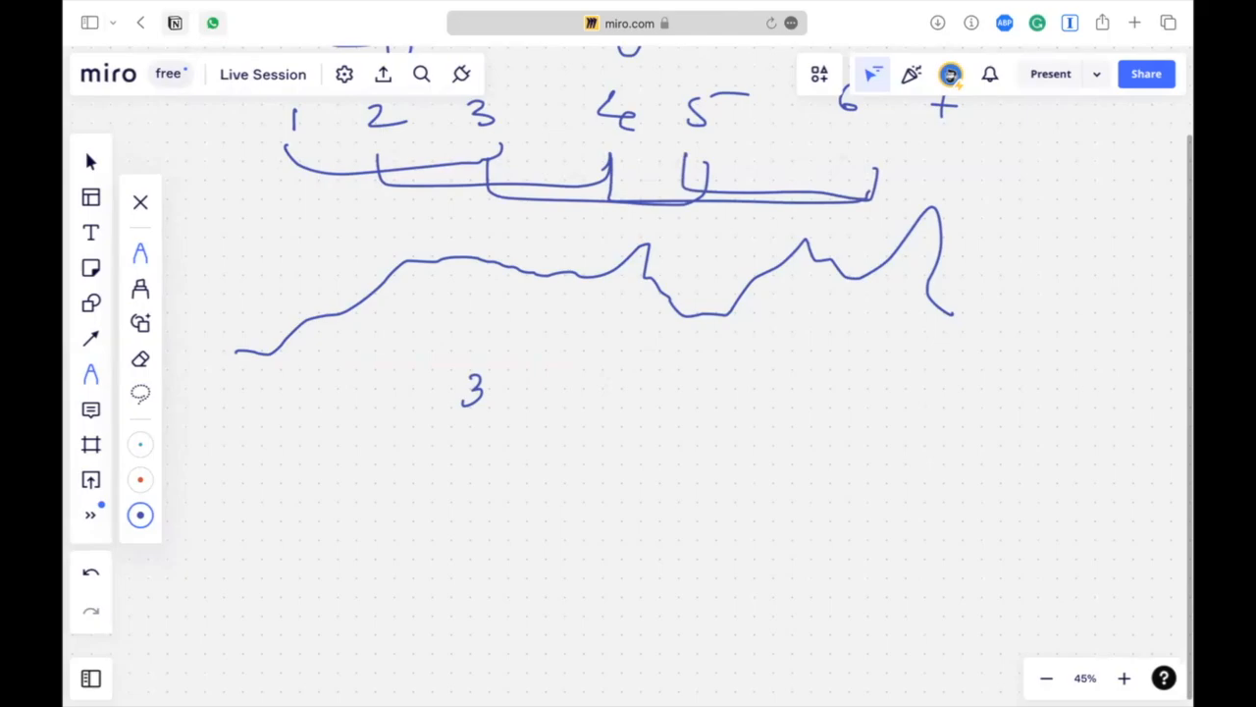
pyautogui.moveTo(694, 155); pyautogui.dragTo(695, 192)
pyautogui.moveTo(695, 192)
pyautogui.mouseDown()
pyautogui.moveTo(927, 202)
pyautogui.moveTo(981, 155)
pyautogui.mouseUp()
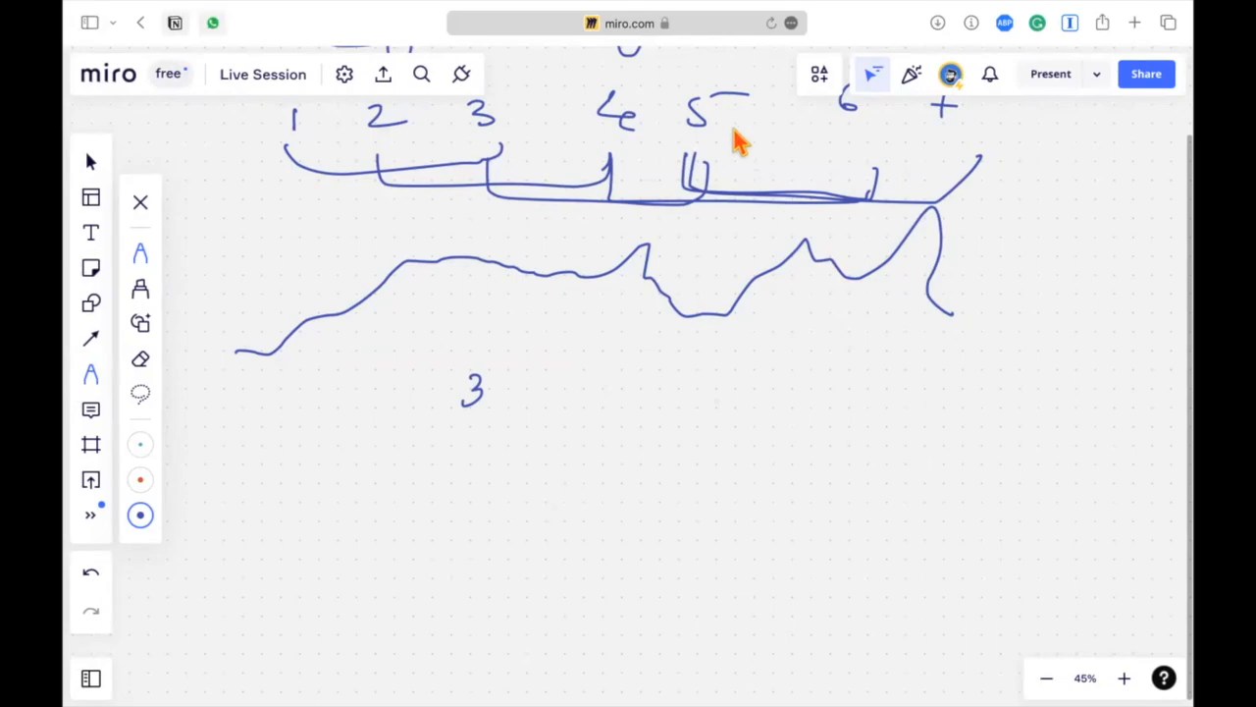
pyautogui.scroll(-5, 698, 325)
pyautogui.scroll(3, 701, 323)
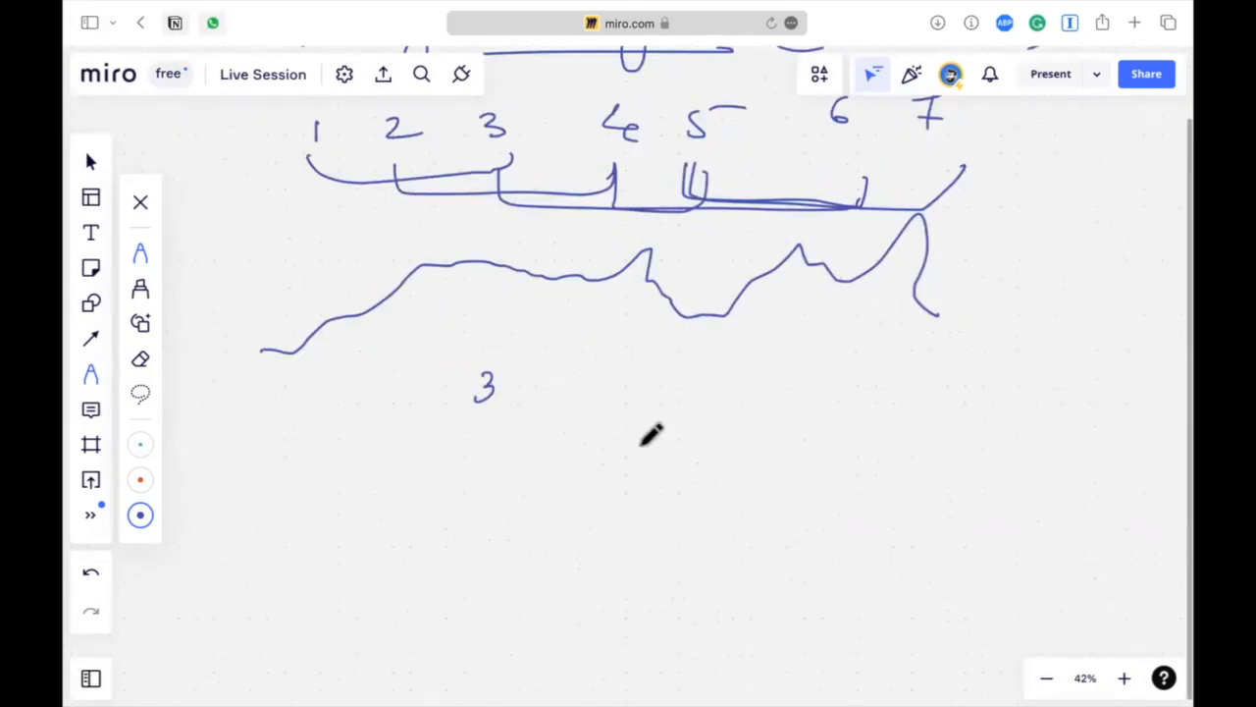
pyautogui.scroll(5, 639, 490)
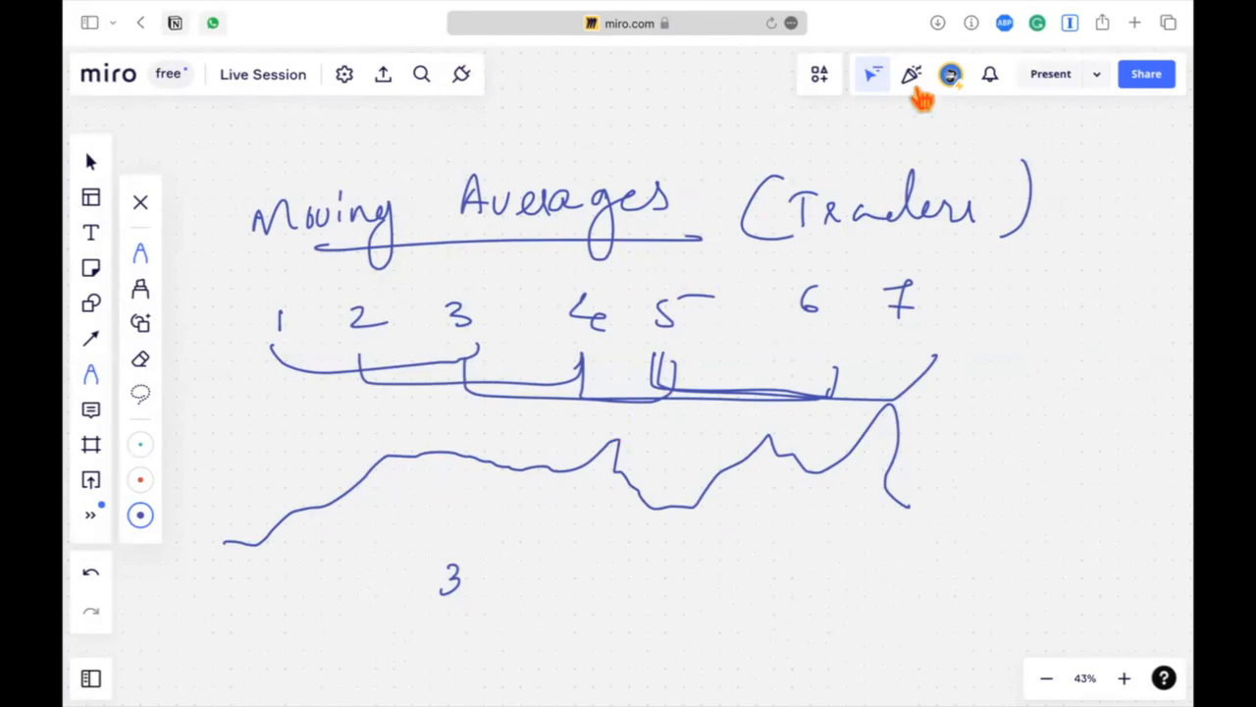
pyautogui.click(873, 77)
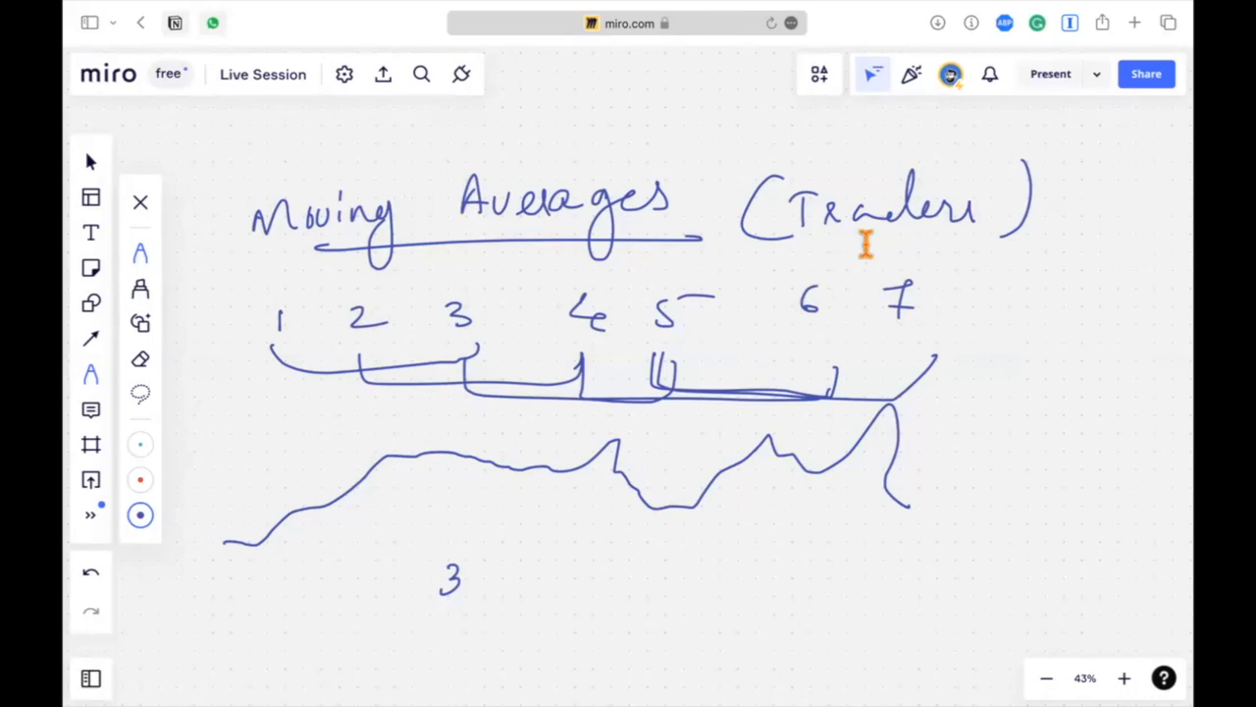
# Step: Switch to Excel and clear all contents and formatting from the old moving-average table in B2:N17 on Sheet5
pyautogui.press('super+Tab')
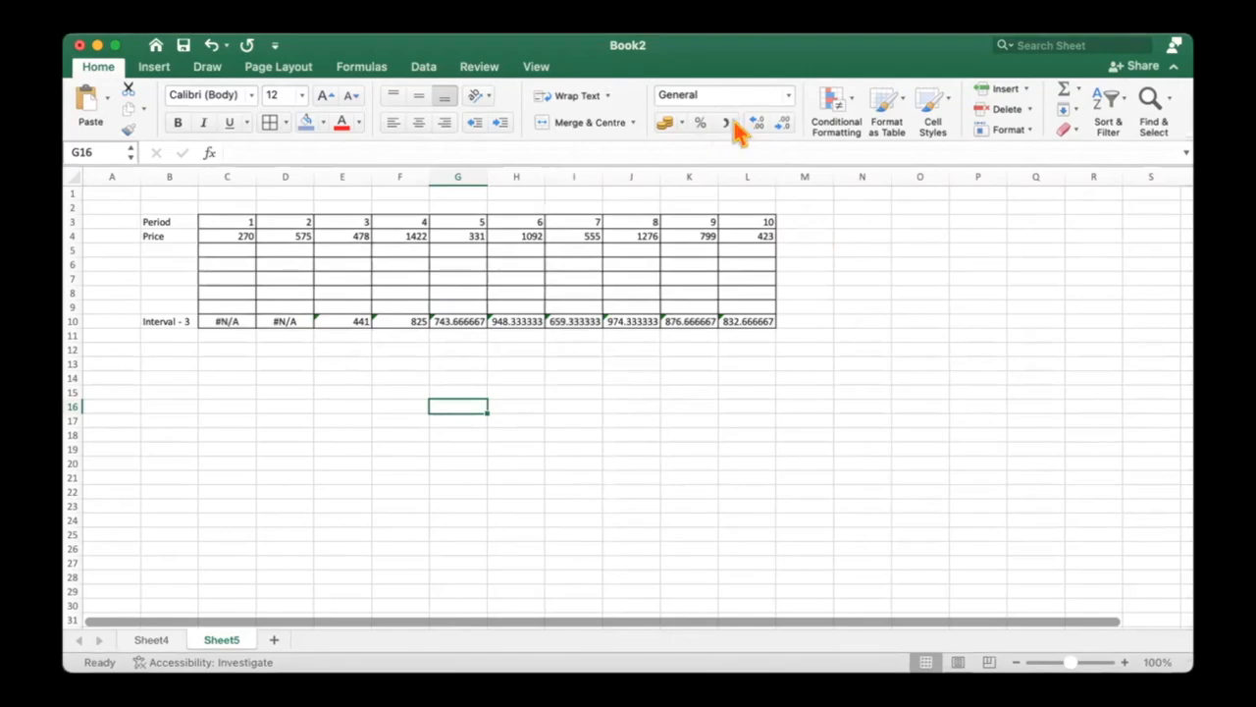
pyautogui.click(784, 410)
pyautogui.moveTo(247, 298); pyautogui.dragTo(863, 417)
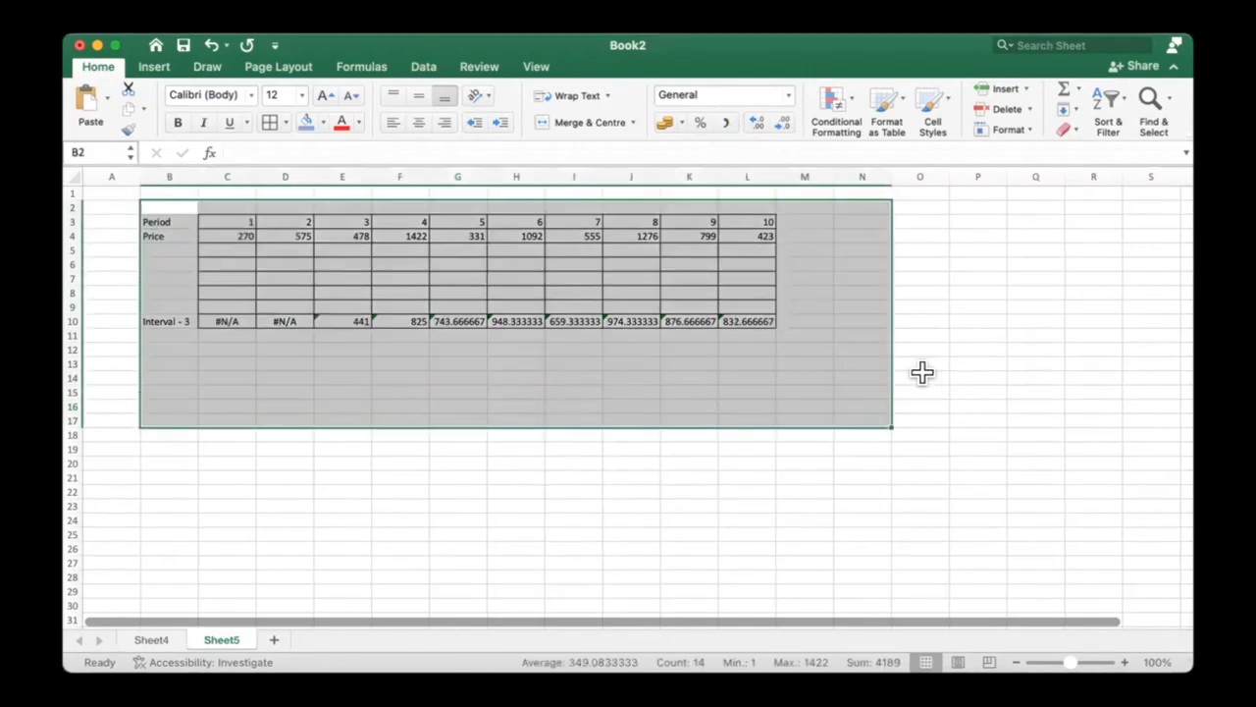
pyautogui.press('Delete')
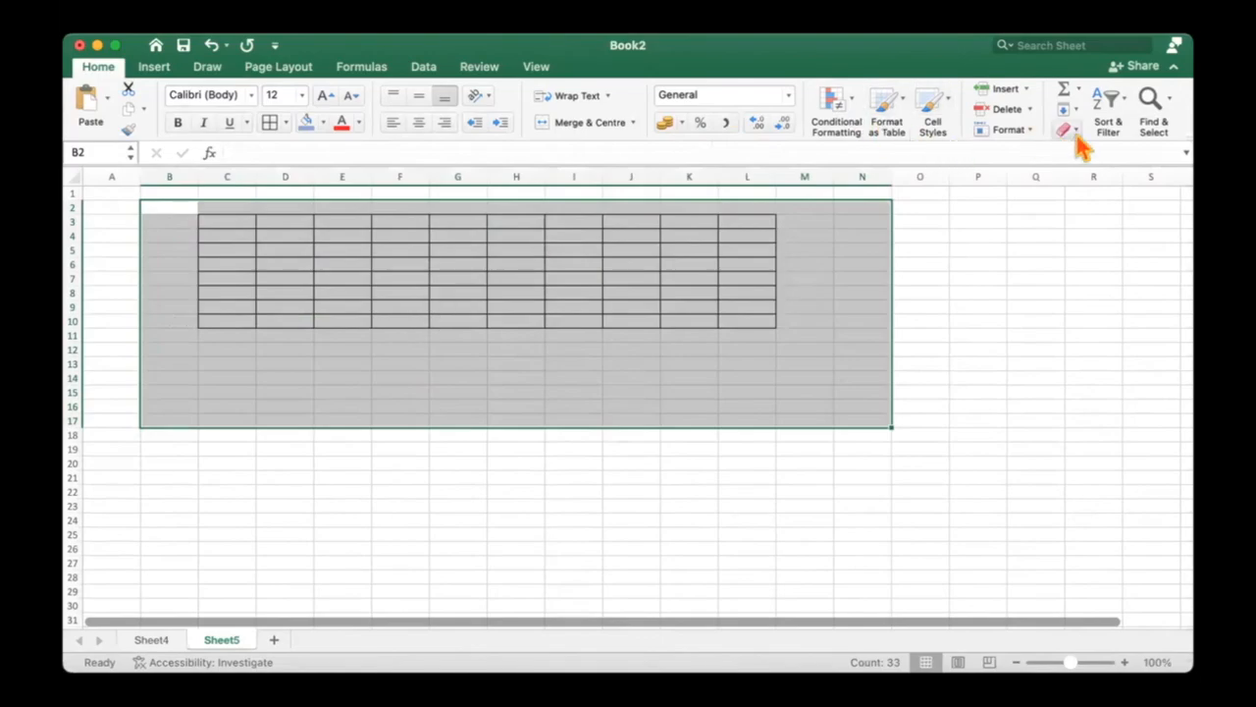
pyautogui.click(1076, 133)
pyautogui.click(1076, 154)
pyautogui.click(631, 433)
# Step: Enter the row label "Period" in cell C3 of the cleared sheet
pyautogui.click(258, 292)
pyautogui.click(247, 226)
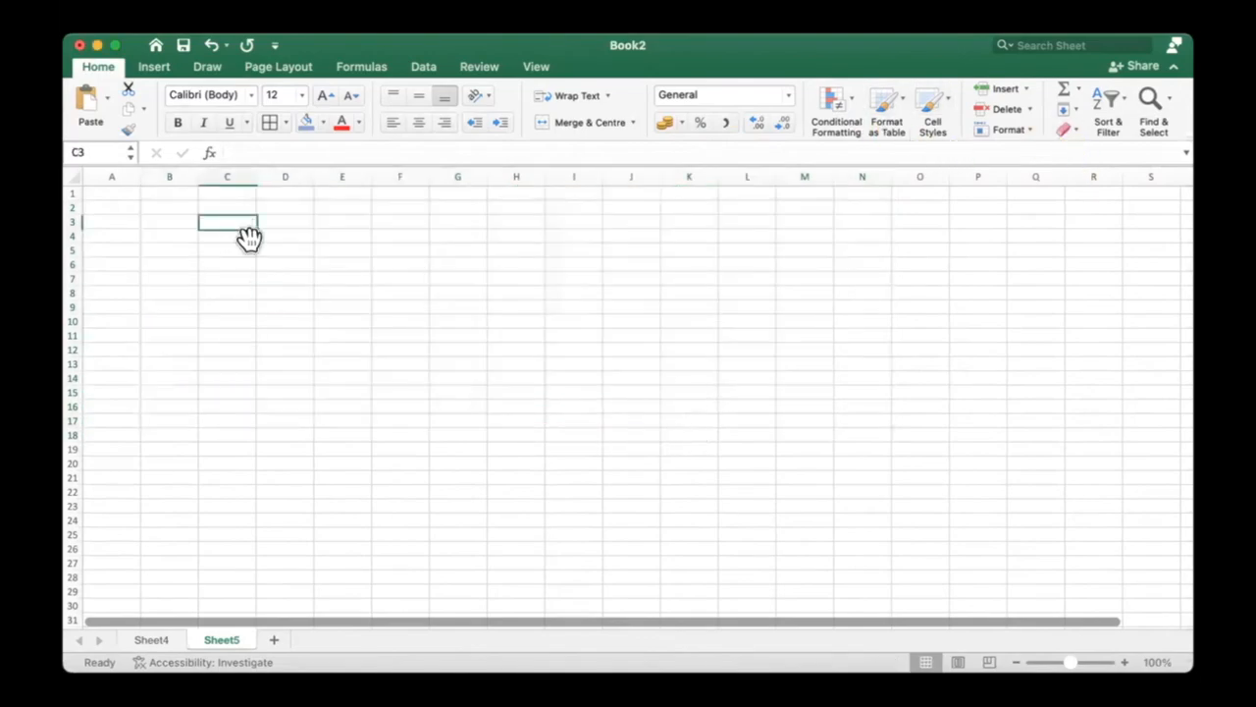
pyautogui.write('P')
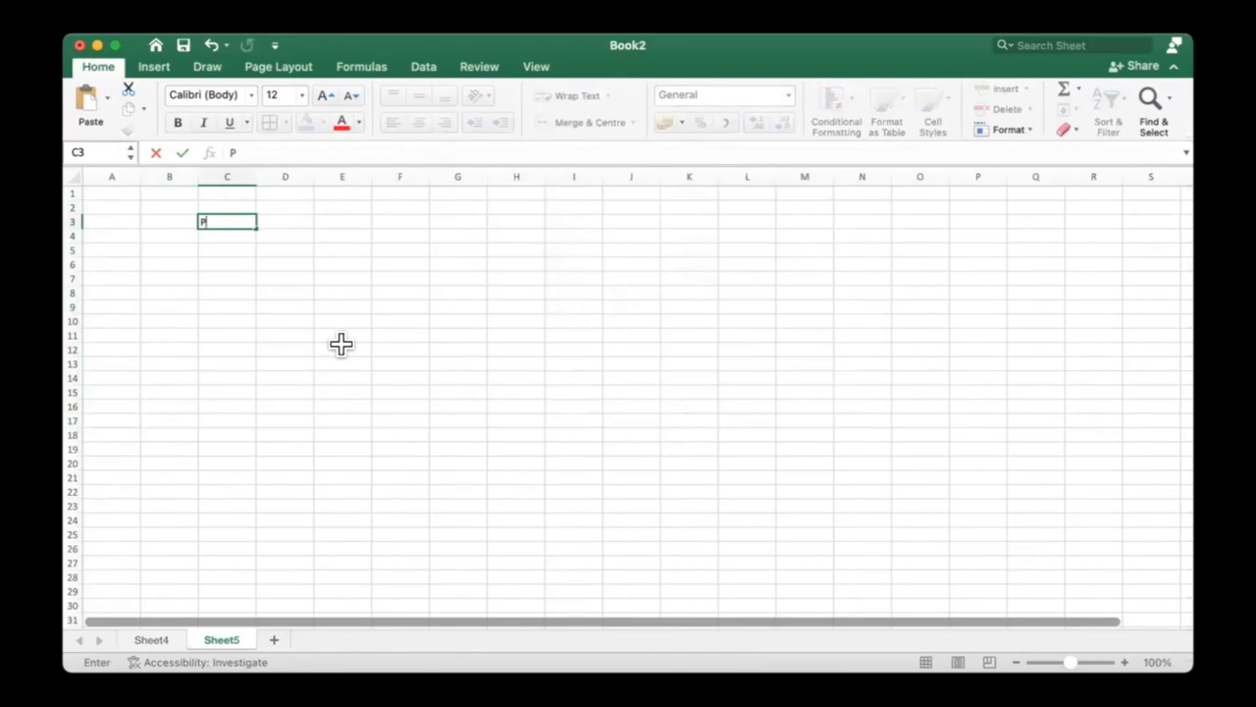
pyautogui.write('erid')
pyautogui.press('Right')
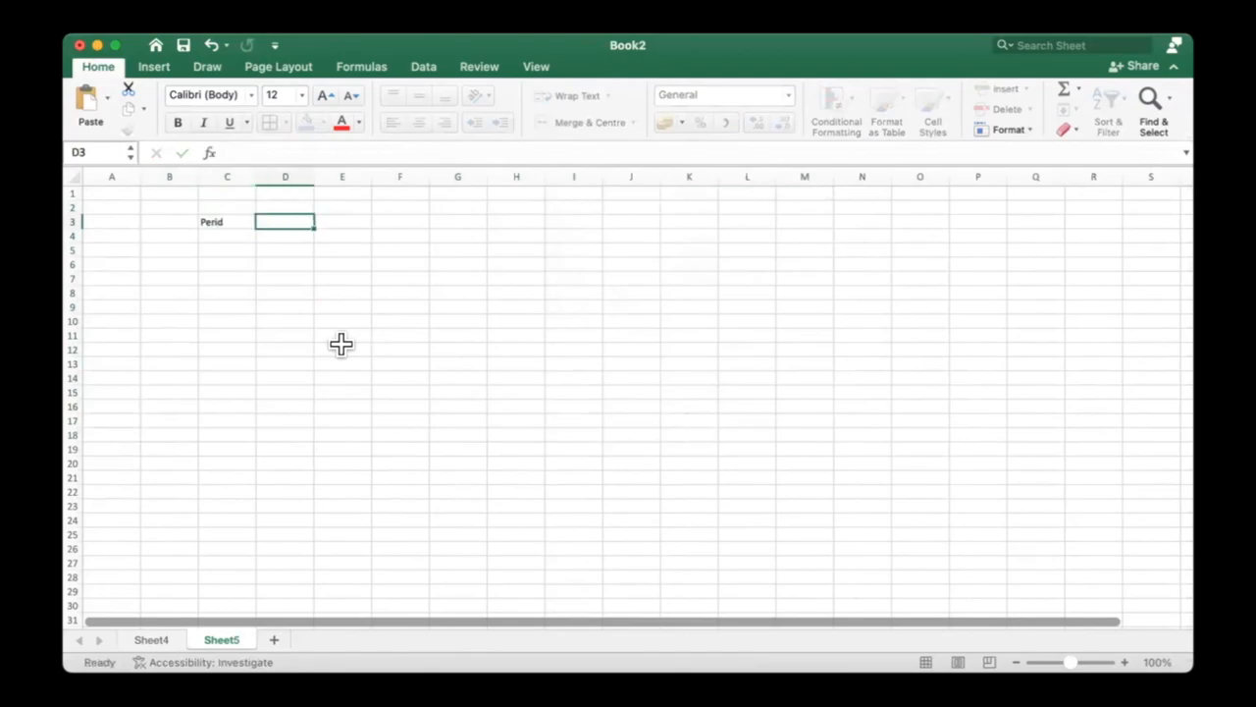
pyautogui.press('Left')
pyautogui.press('Down')
pyautogui.press('Up')
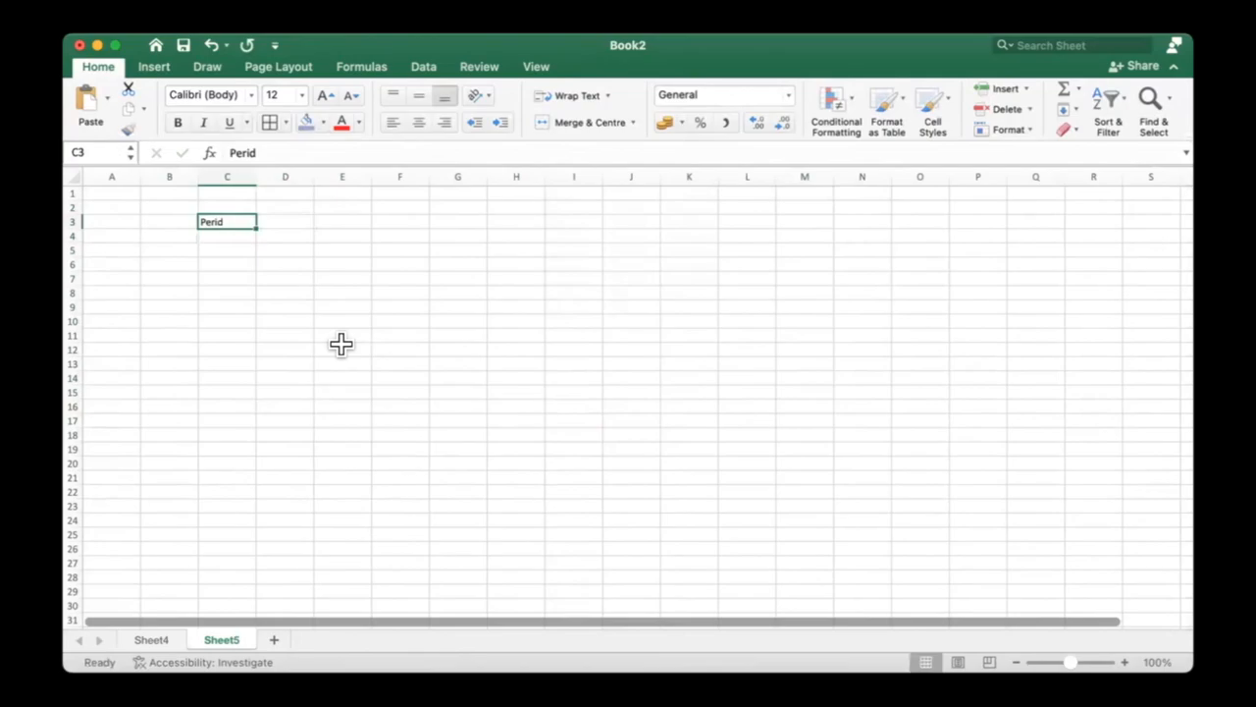
pyautogui.press('F2')
pyautogui.write('od')
pyautogui.press('Return')
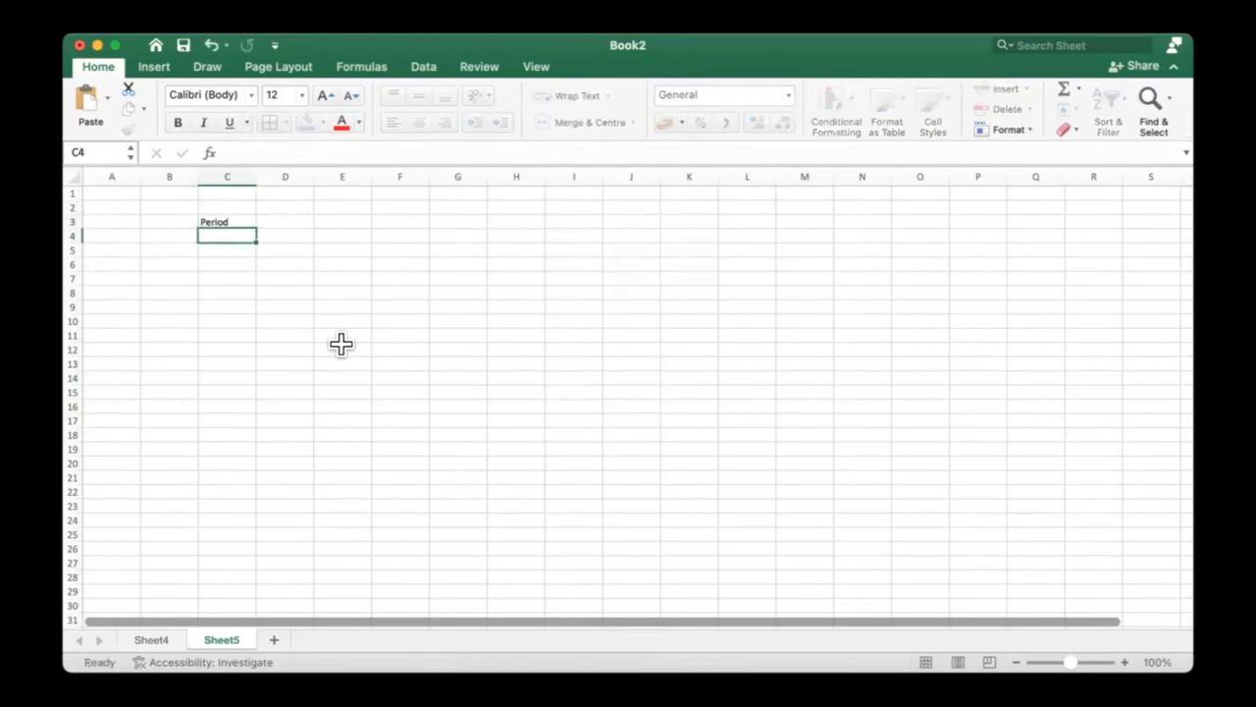
# Step: Number the periods from 1 to 12 across D3:O3 by entering 1 and 2 and extending the series
pyautogui.press('Up')
pyautogui.press('Right')
pyautogui.write('1')
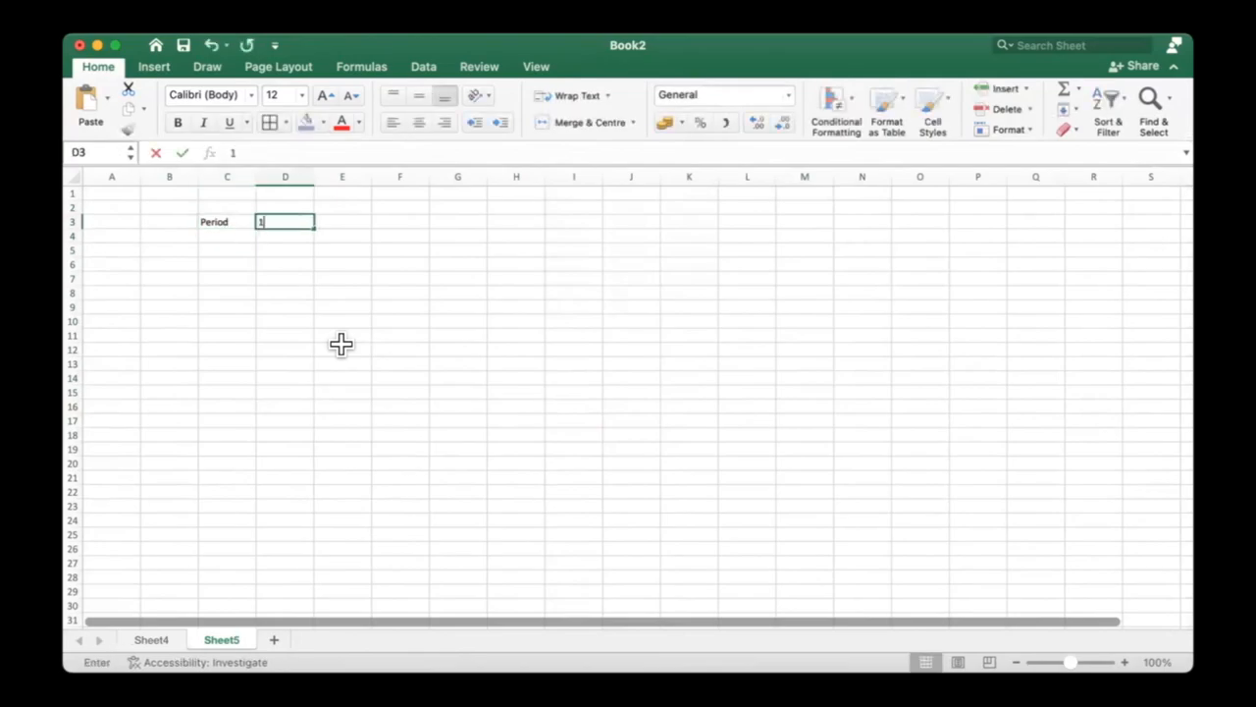
pyautogui.press('Tab')
pyautogui.write('2')
pyautogui.press('Tab')
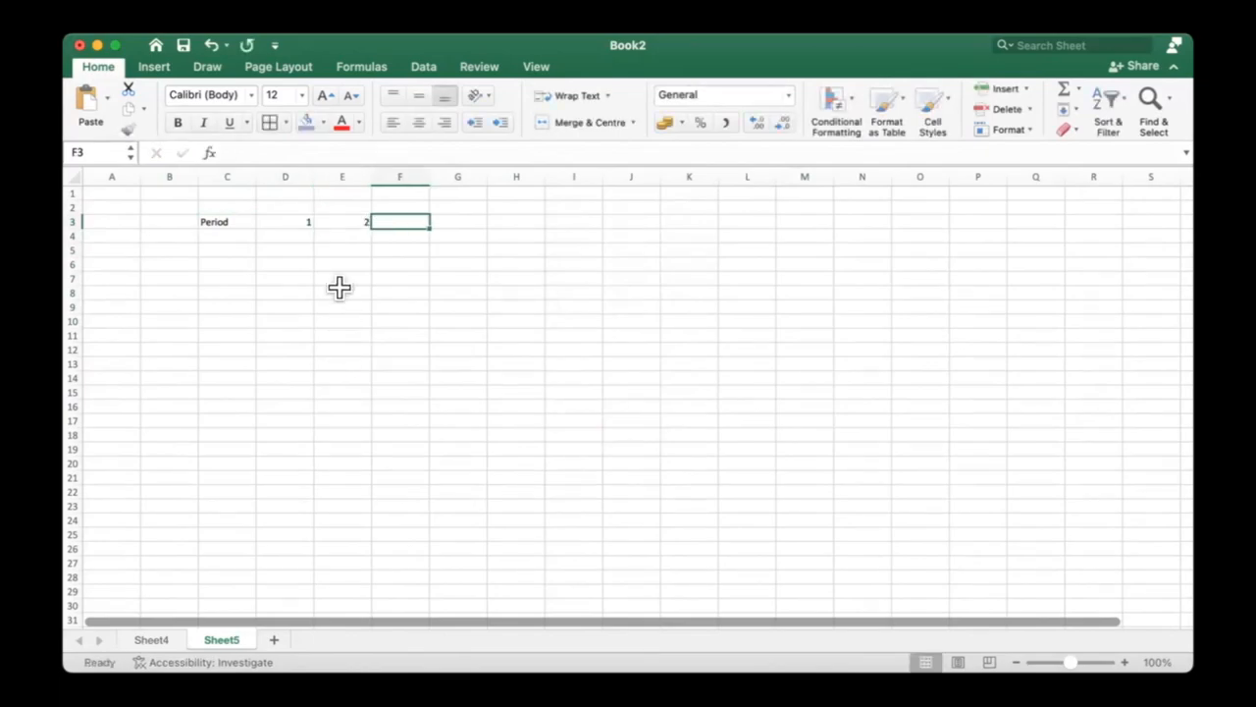
pyautogui.moveTo(285, 221); pyautogui.dragTo(373, 229)
pyautogui.moveTo(286, 229); pyautogui.dragTo(922, 224)
pyautogui.click(877, 304)
# Step: Enter the row label "Price" in C4, below the Period label
pyautogui.click(210, 225)
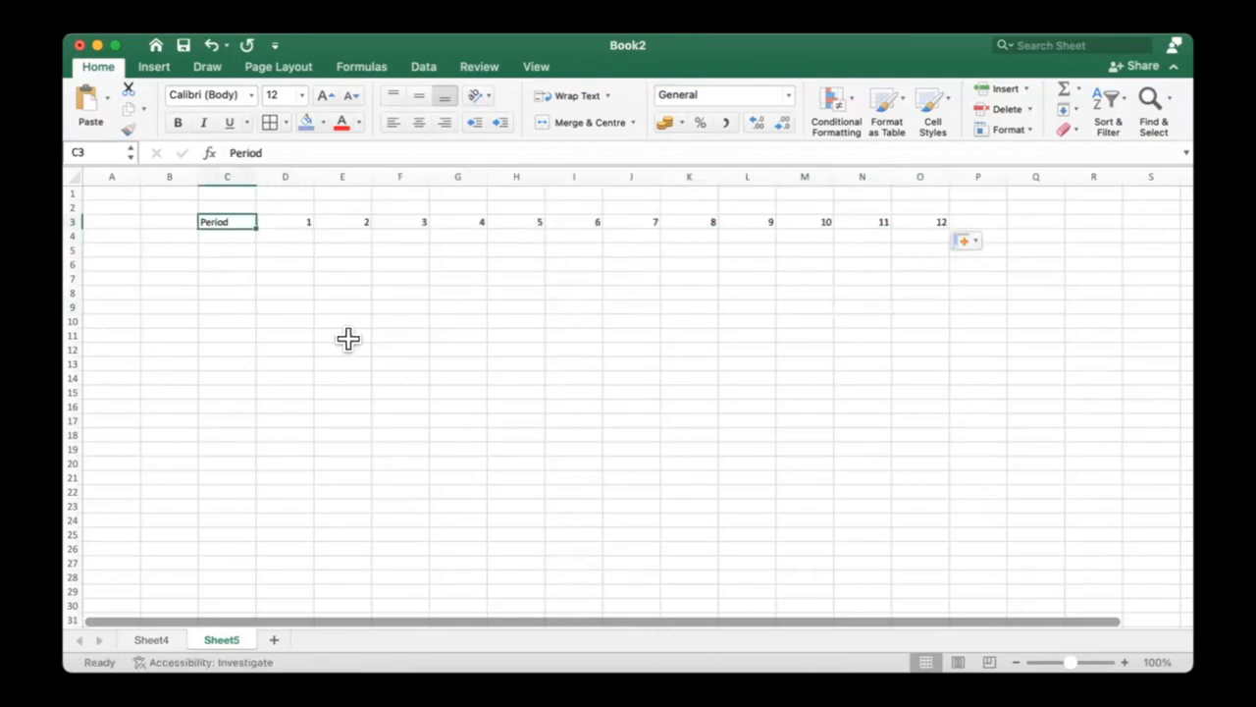
pyautogui.press('Down')
pyautogui.write('Pri')
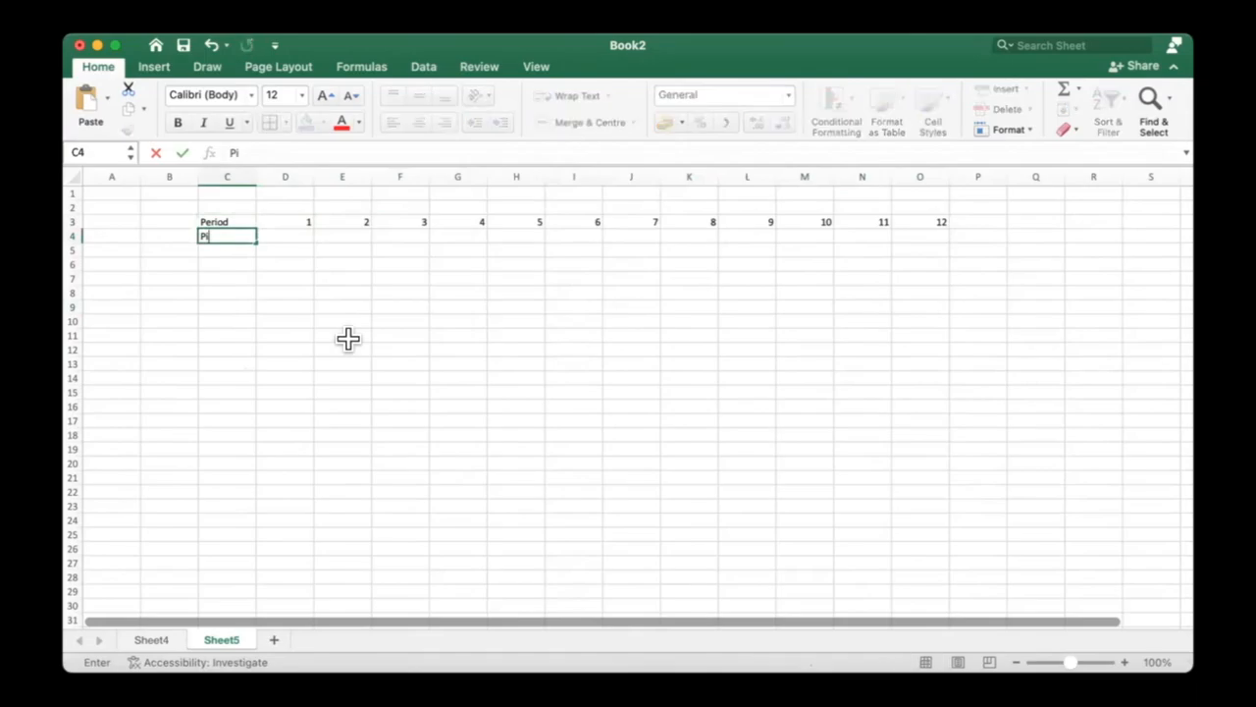
pyautogui.write('ce')
pyautogui.press('Tab')
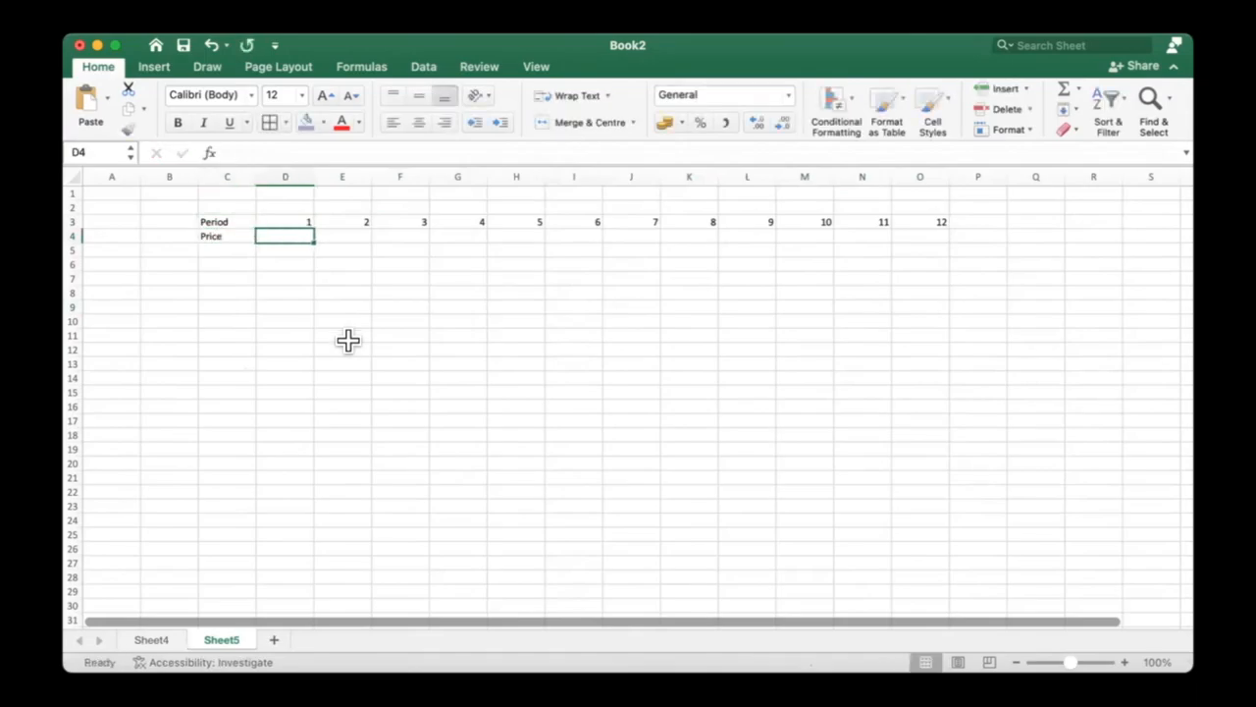
# Step: Generate random prices with =RANDBETWEEN(25, 1500) in D4 and fill the formula across to O4
pyautogui.write('=randb')
pyautogui.press('Tab')
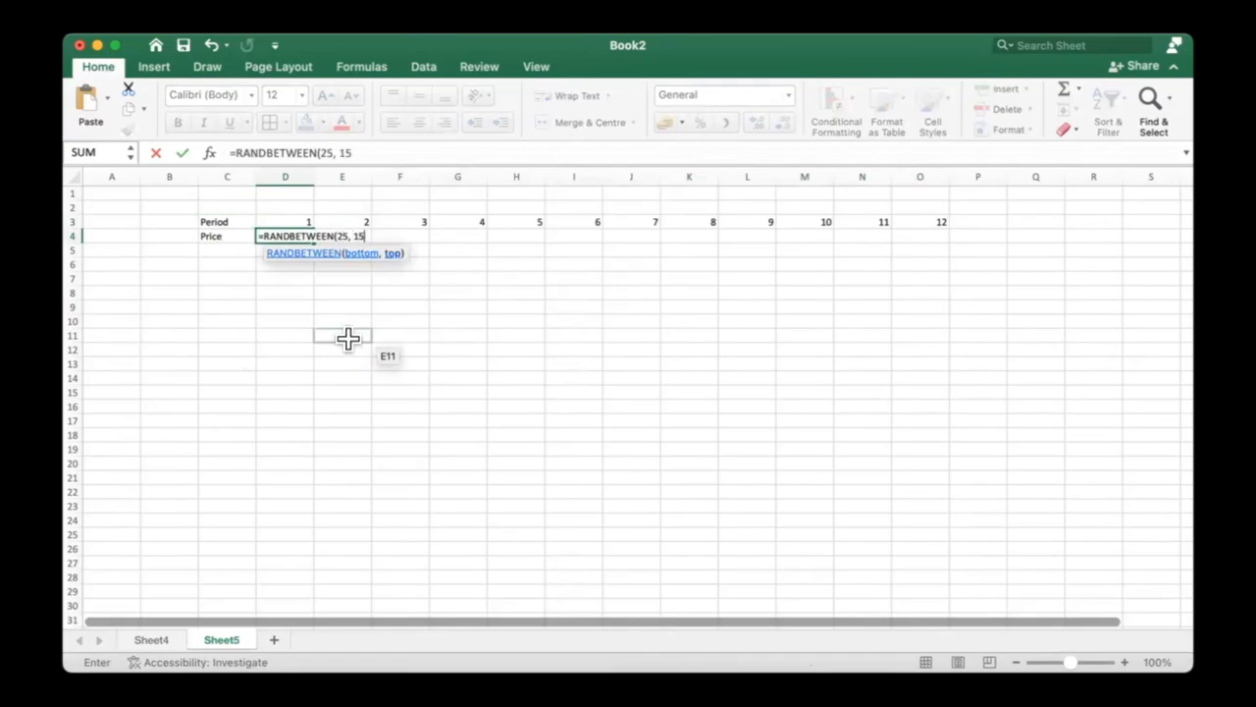
pyautogui.write('25, 1500)')
pyautogui.press('Tab')
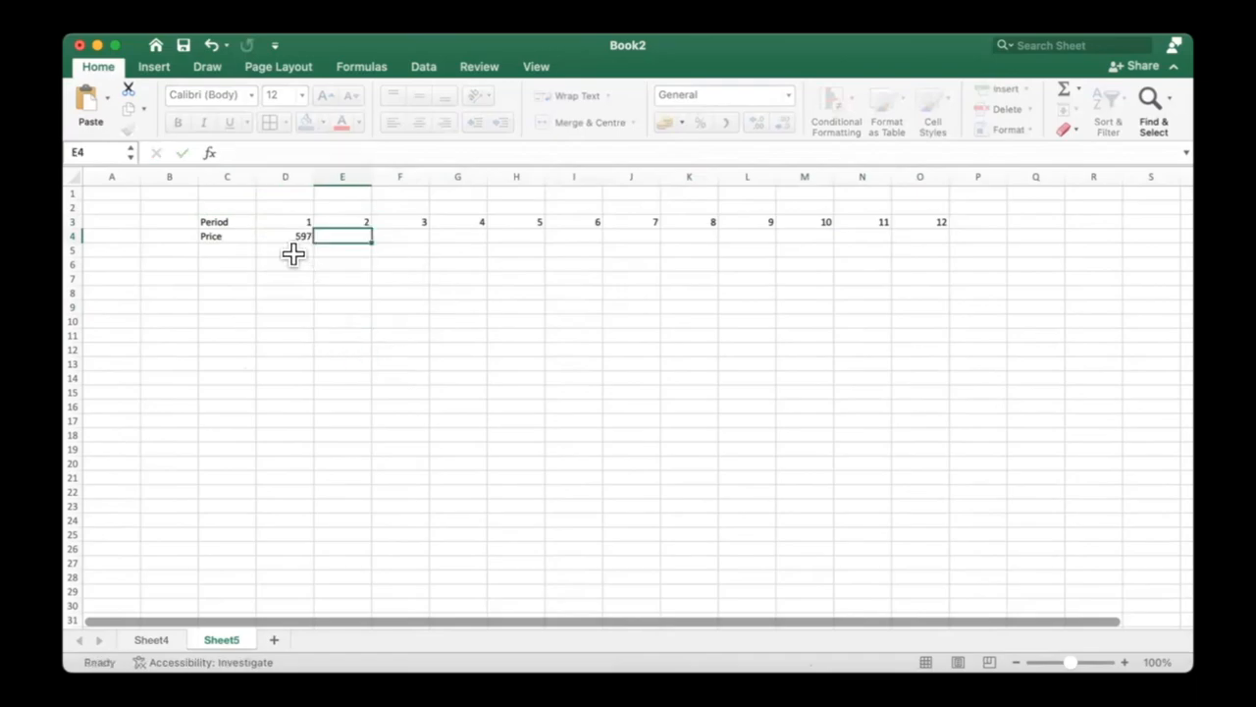
pyautogui.click(297, 236)
pyautogui.moveTo(314, 242); pyautogui.dragTo(933, 260)
pyautogui.click(682, 307)
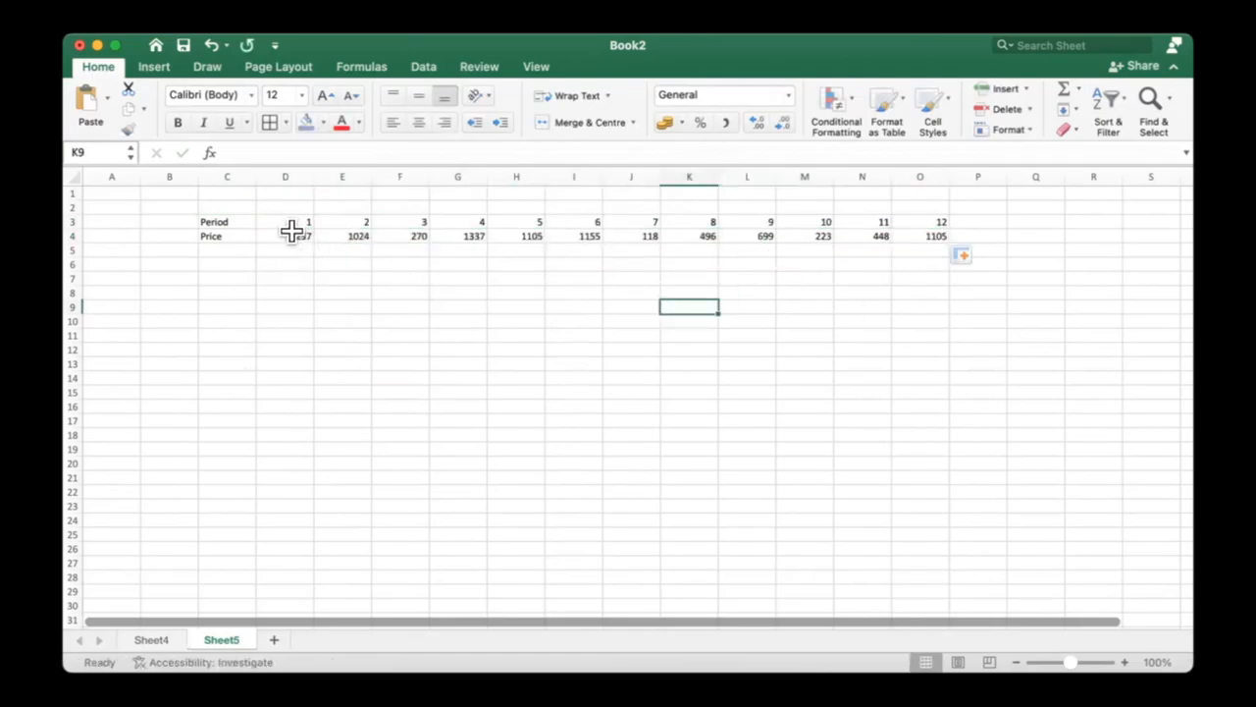
# Step: Replace the random-number formulas in D4:O4 with their fixed values
pyautogui.moveTo(291, 236); pyautogui.dragTo(933, 242)
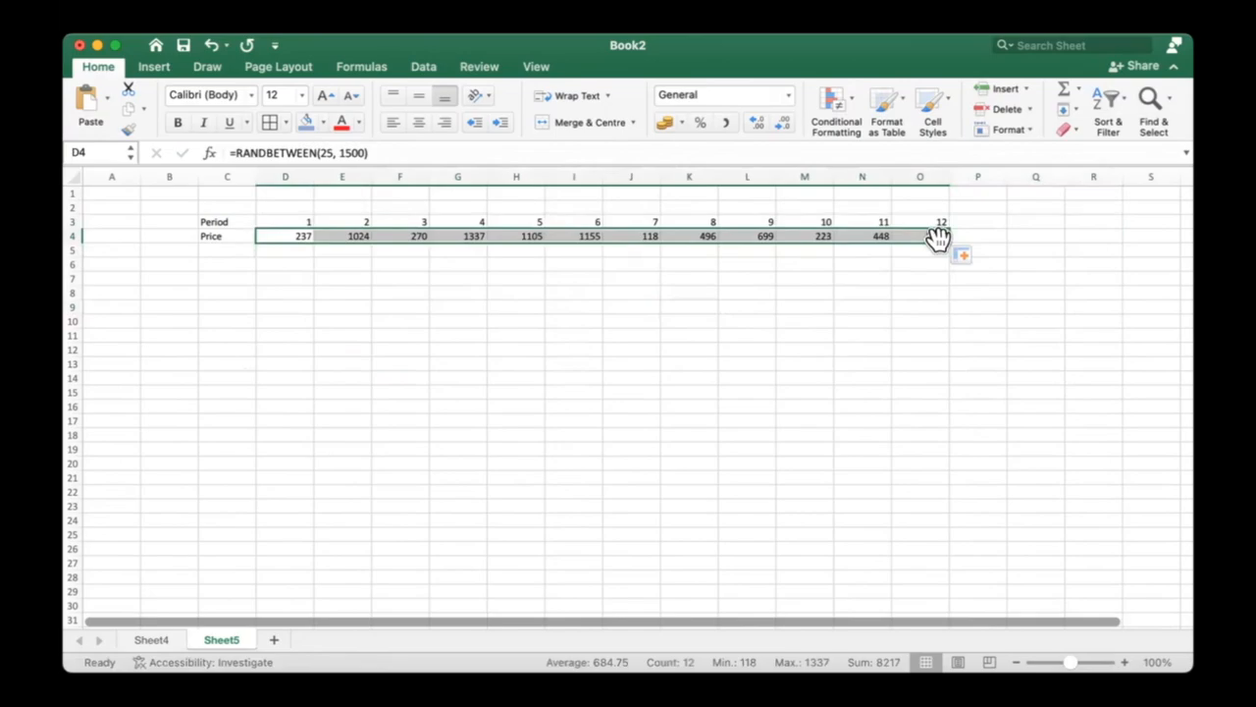
pyautogui.press('super+c')
pyautogui.rightClick(791, 249)
pyautogui.moveTo(866, 314)
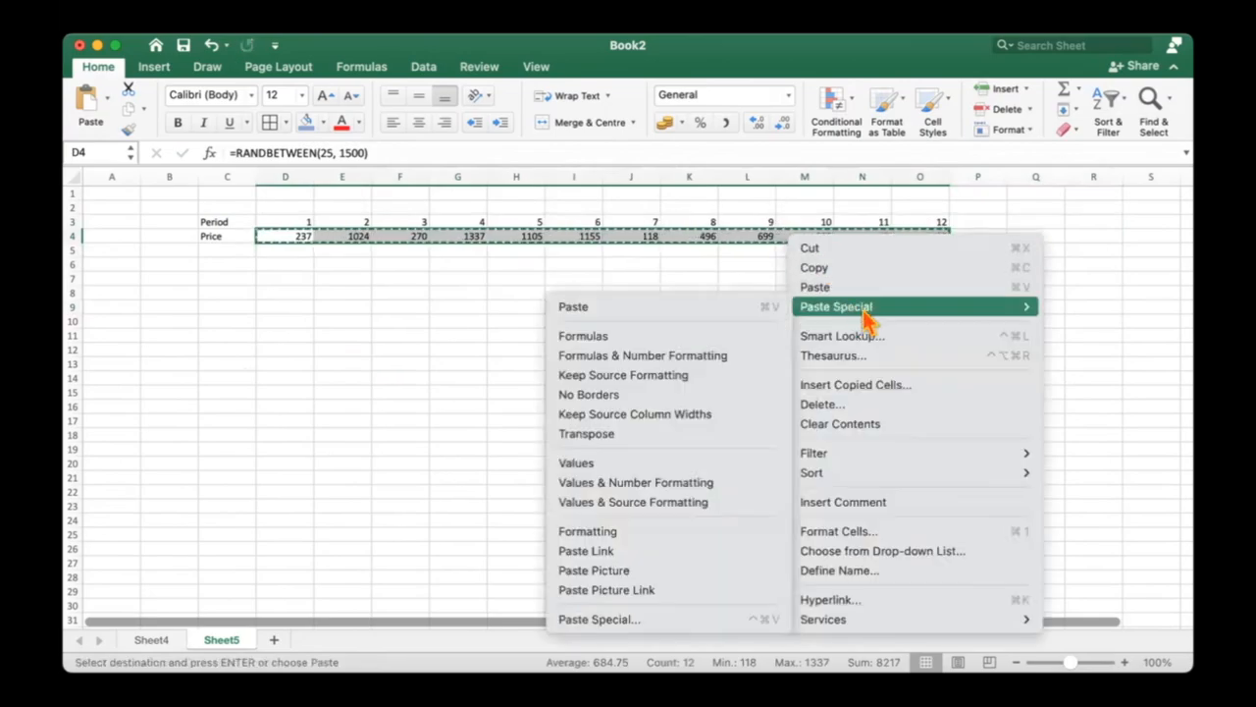
pyautogui.doubleClick(382, 295)
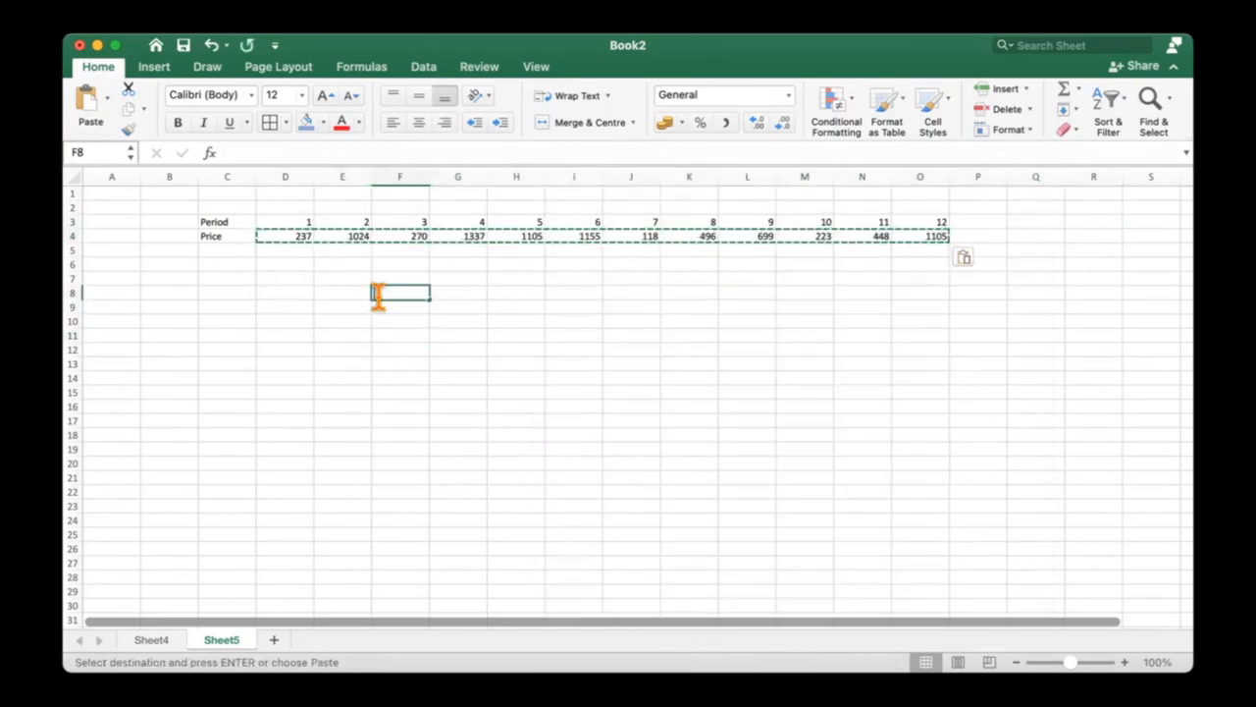
pyautogui.moveTo(692, 292); pyautogui.dragTo(735, 290)
pyautogui.click(226, 247)
pyautogui.click(284, 320)
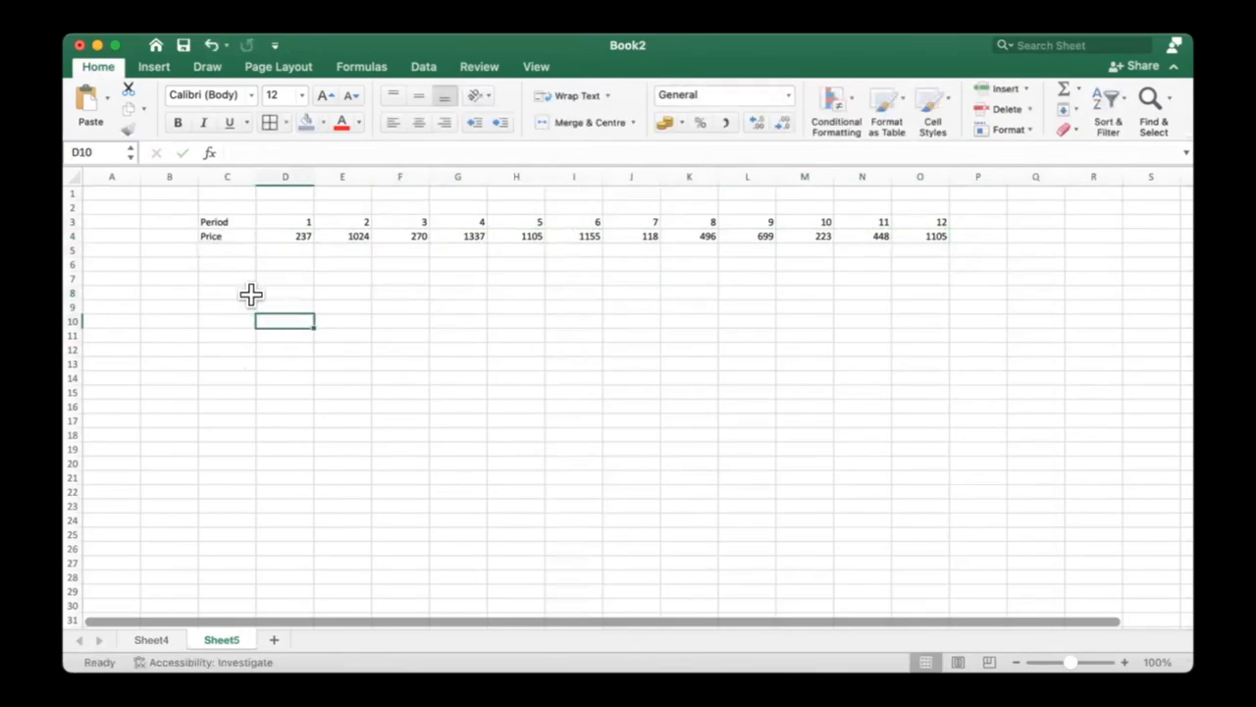
# Step: Open the Moving Average tool from the Data Analysis add-in
pyautogui.click(227, 281)
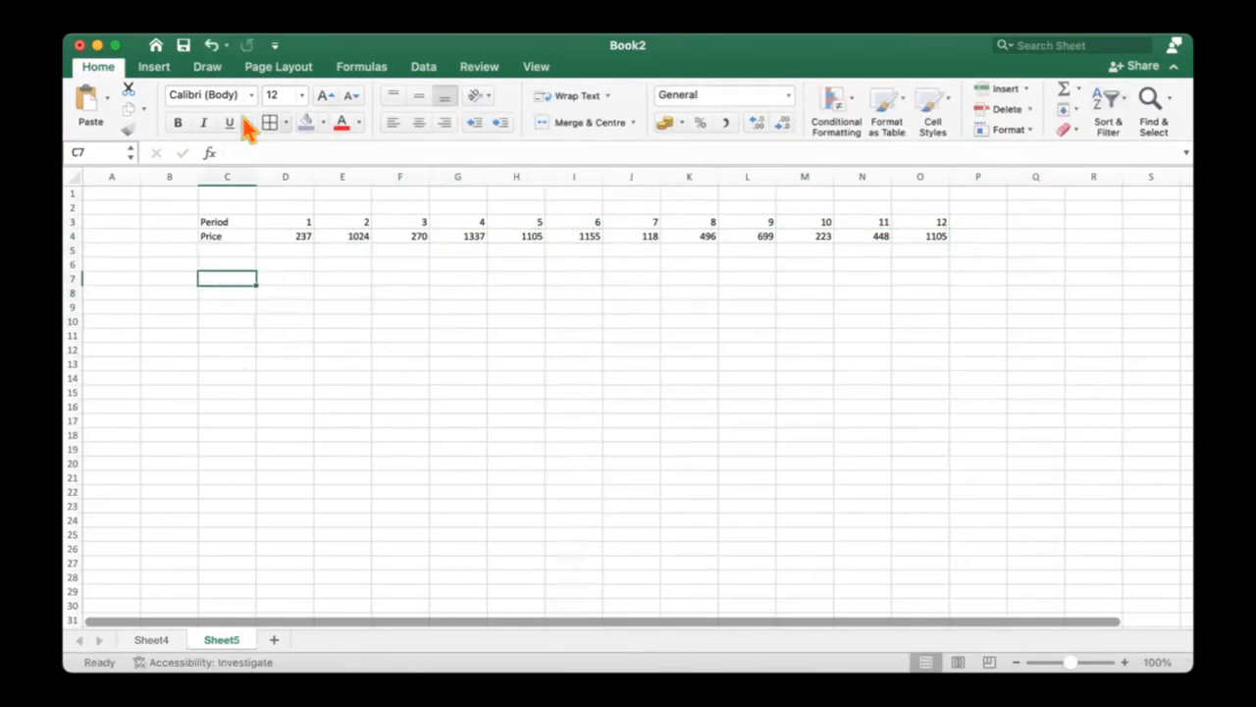
pyautogui.click(154, 67)
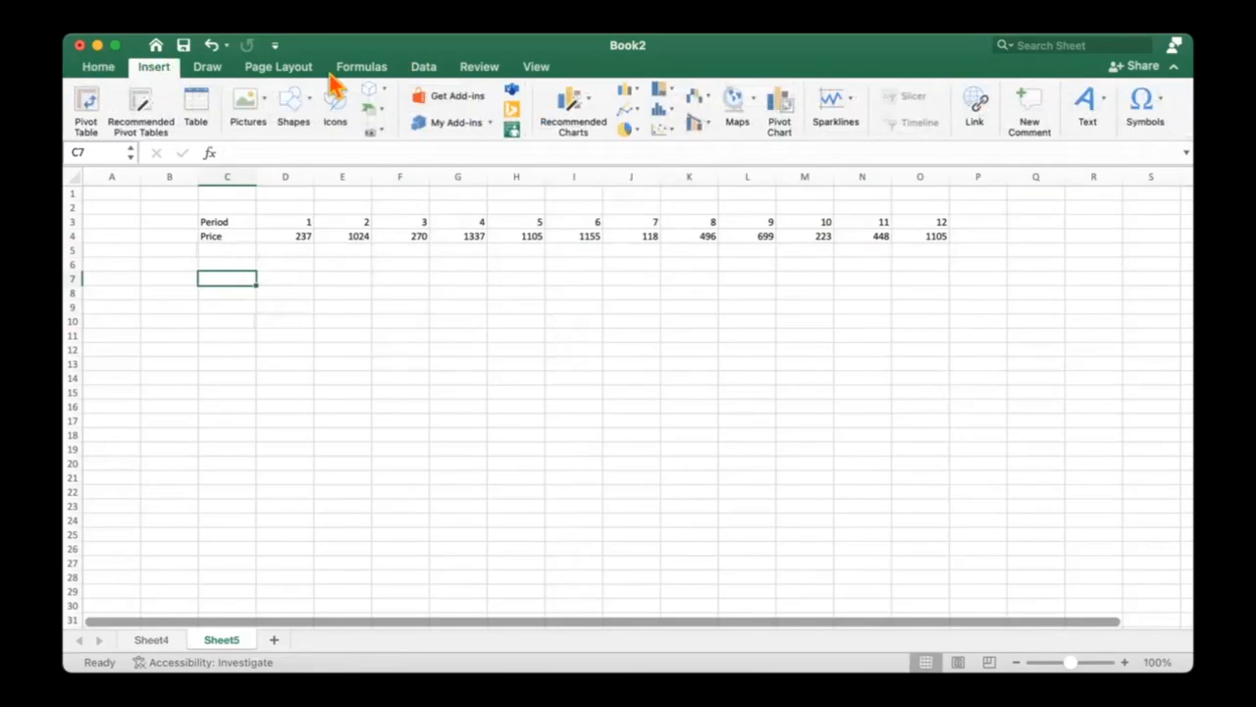
pyautogui.click(209, 68)
pyautogui.click(425, 68)
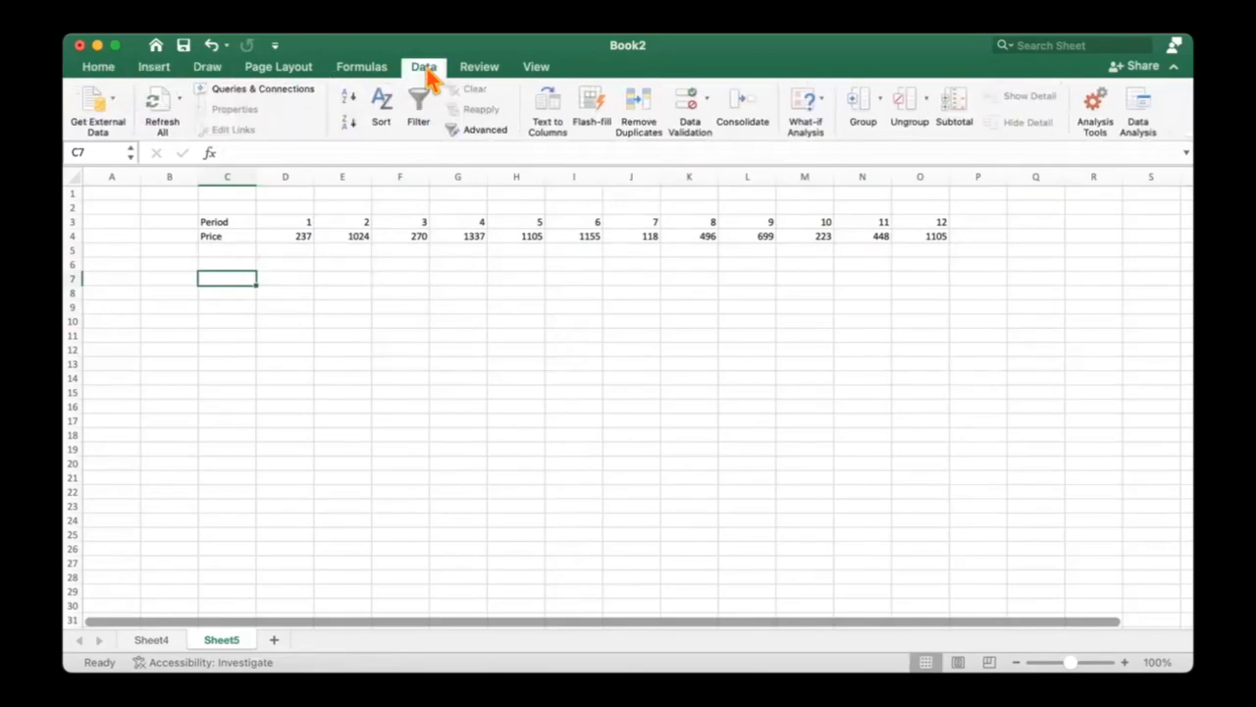
pyautogui.click(1130, 112)
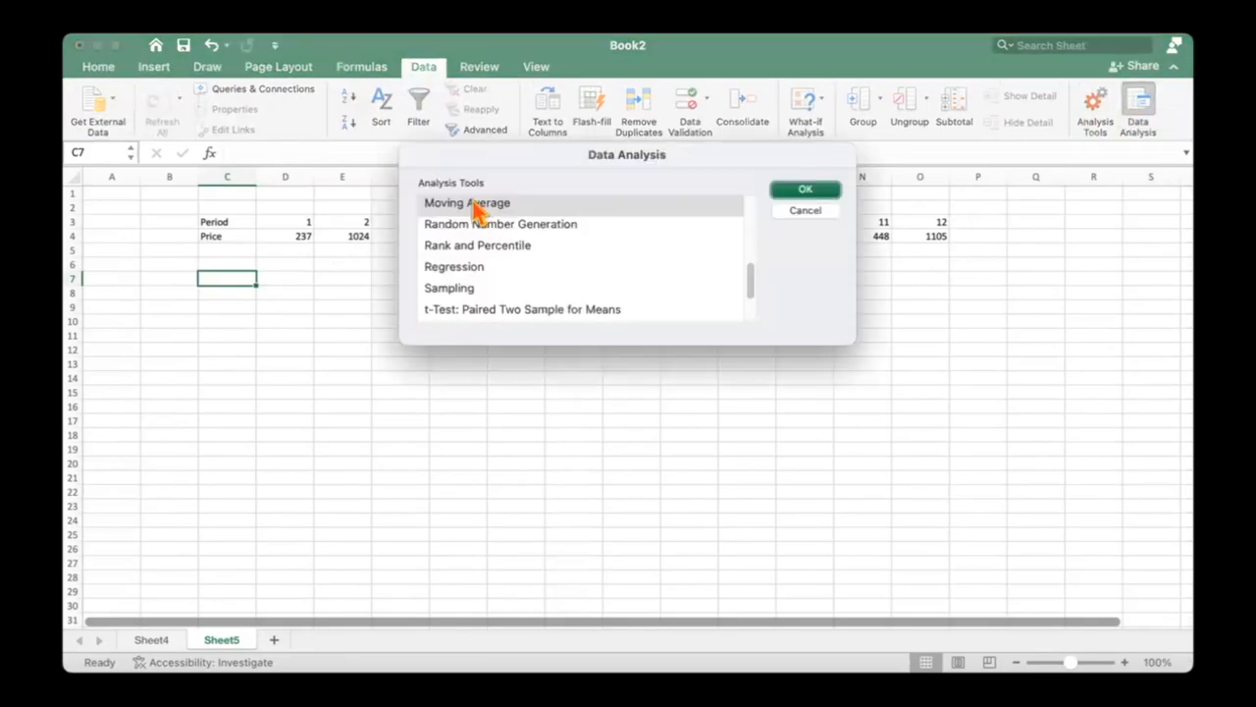
pyautogui.doubleClick(567, 204)
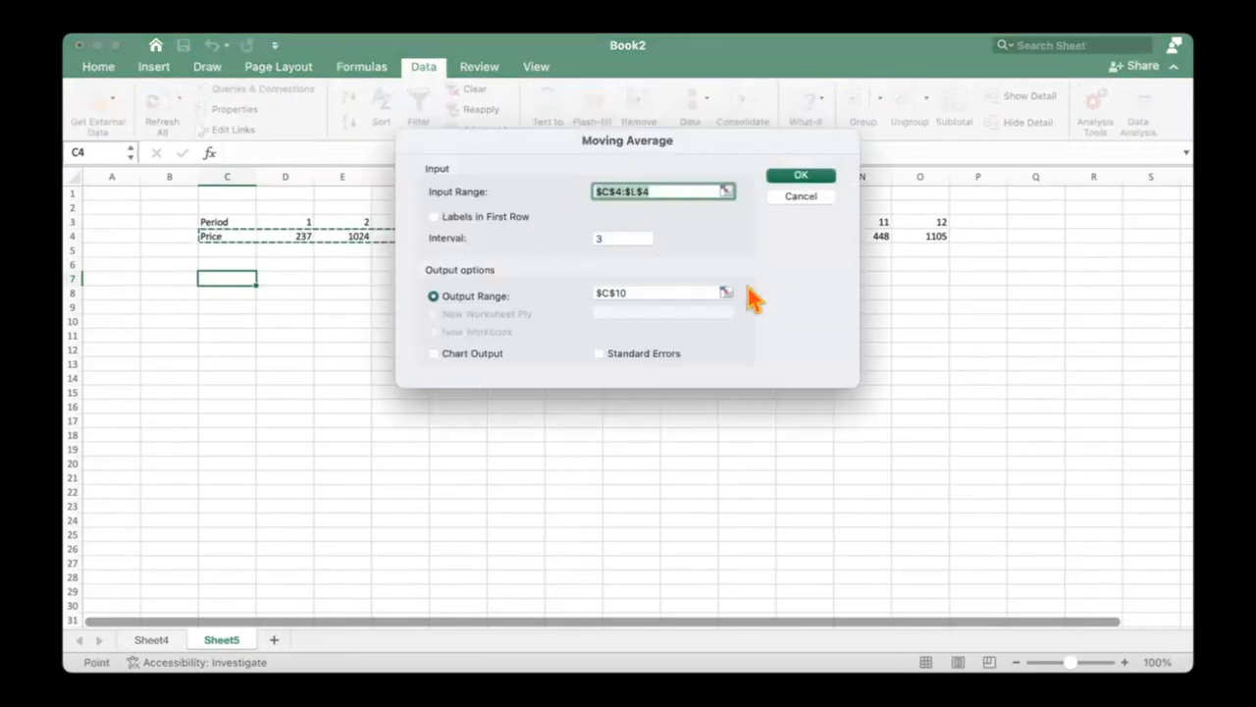
# Step: Run the moving average on prices D4:O4 with an interval of 4 and output starting at C10
pyautogui.press('Tab')
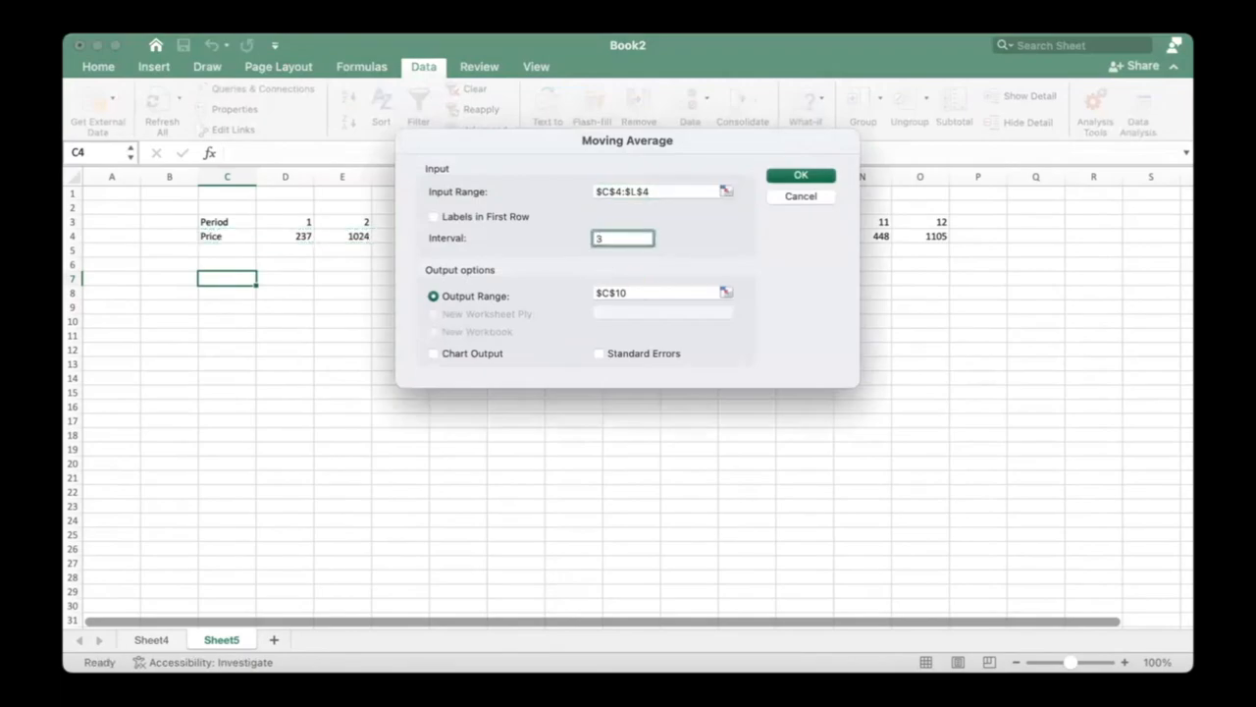
pyautogui.write('4')
pyautogui.click(725, 191)
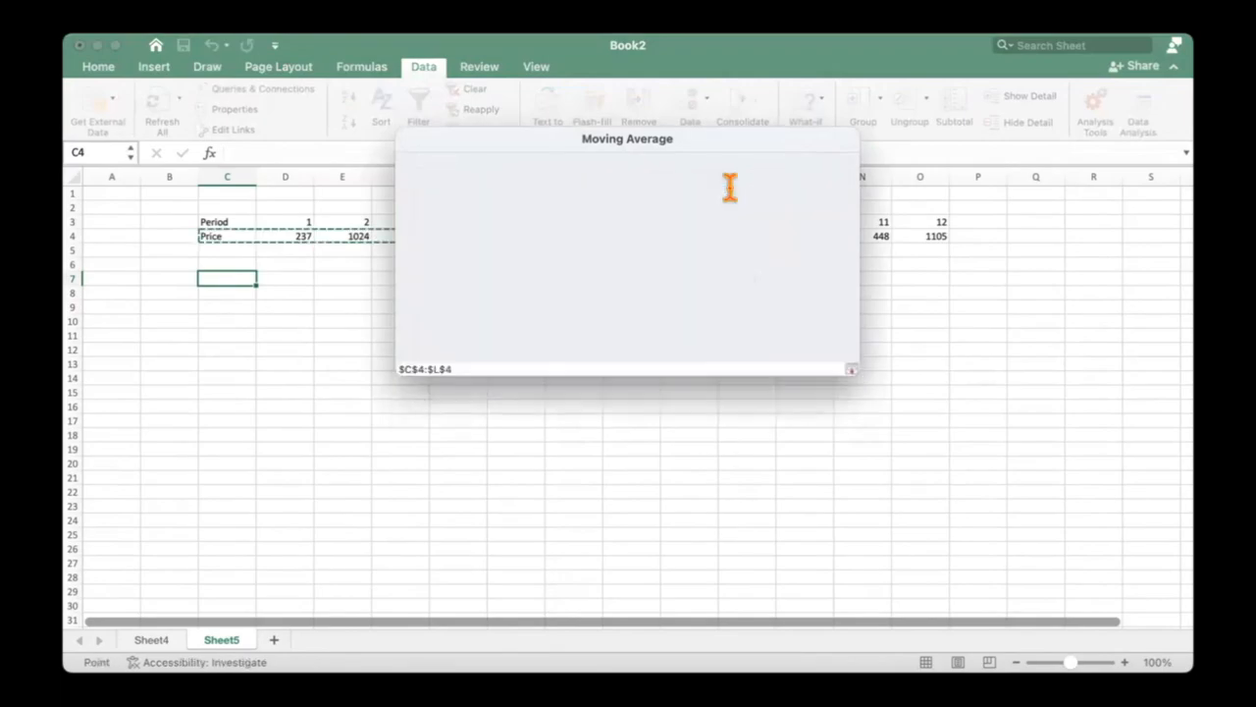
pyautogui.moveTo(277, 233); pyautogui.dragTo(937, 239)
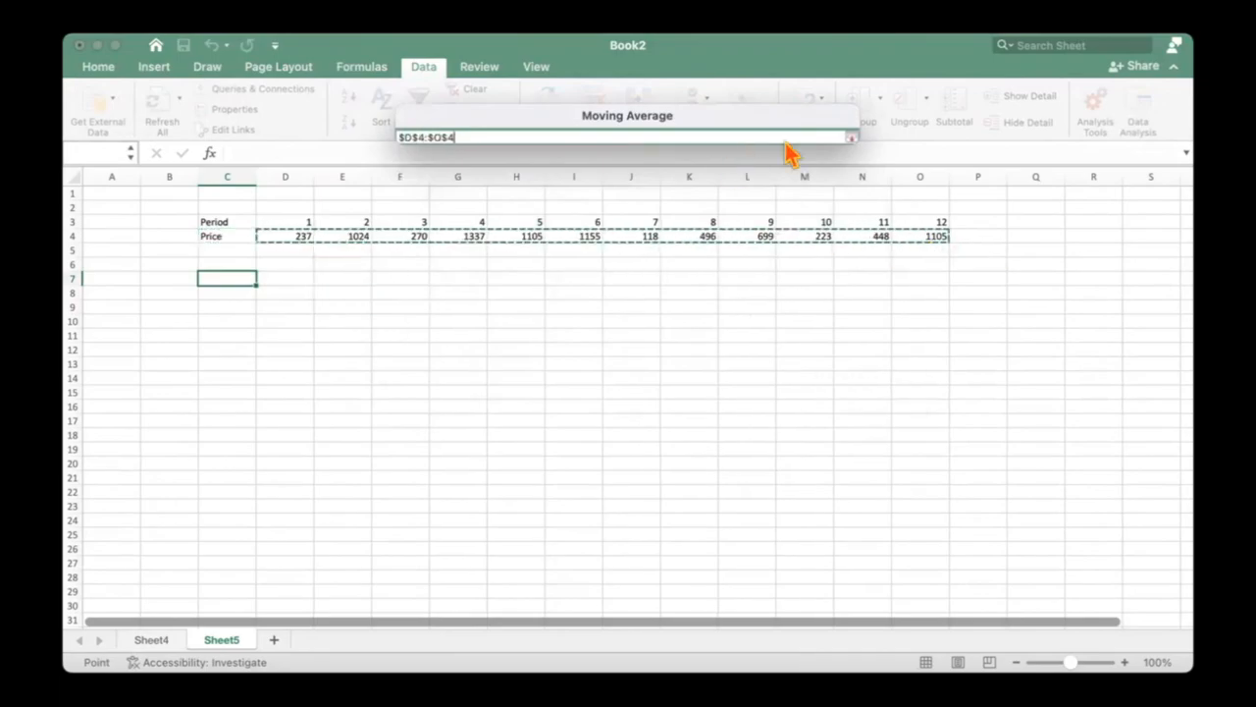
pyautogui.click(851, 136)
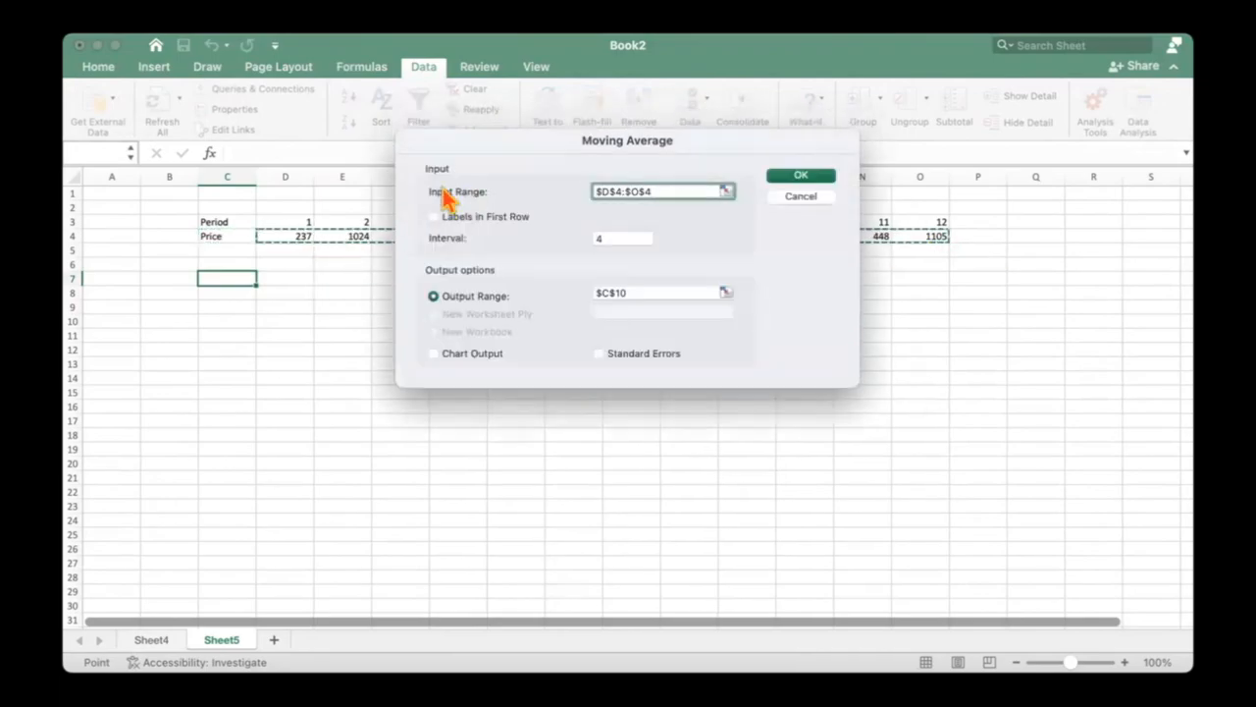
pyautogui.click(727, 291)
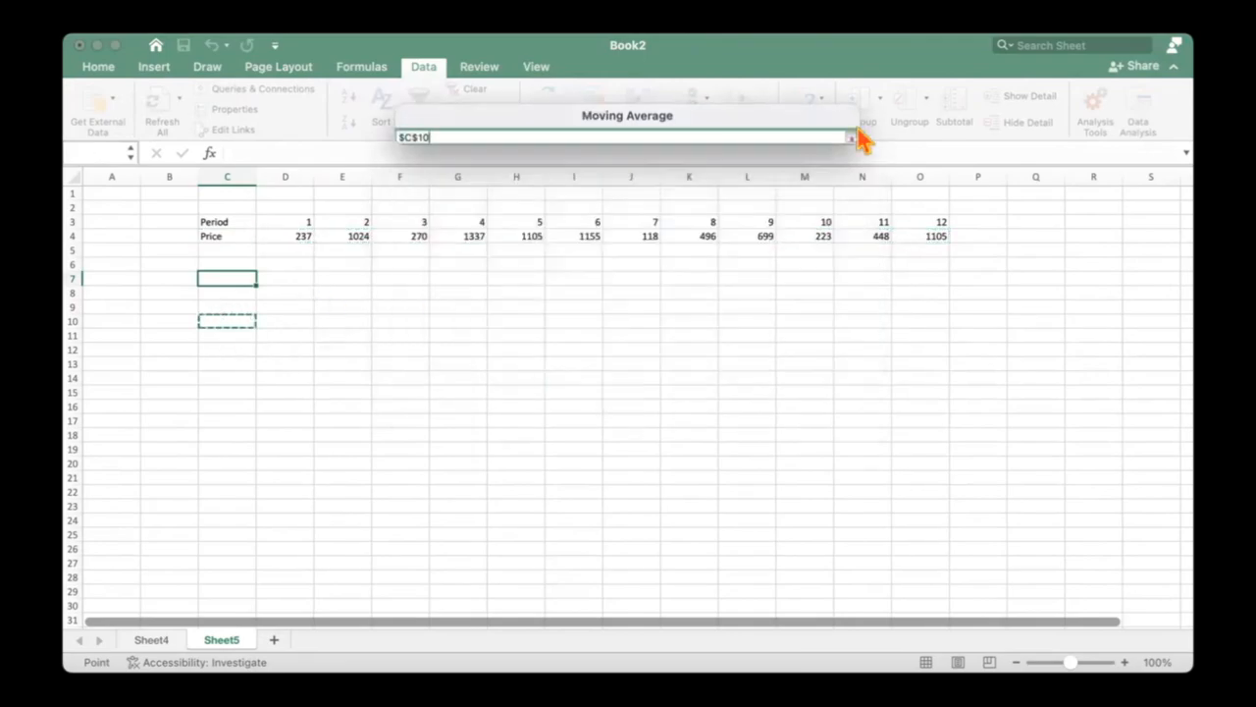
pyautogui.click(851, 136)
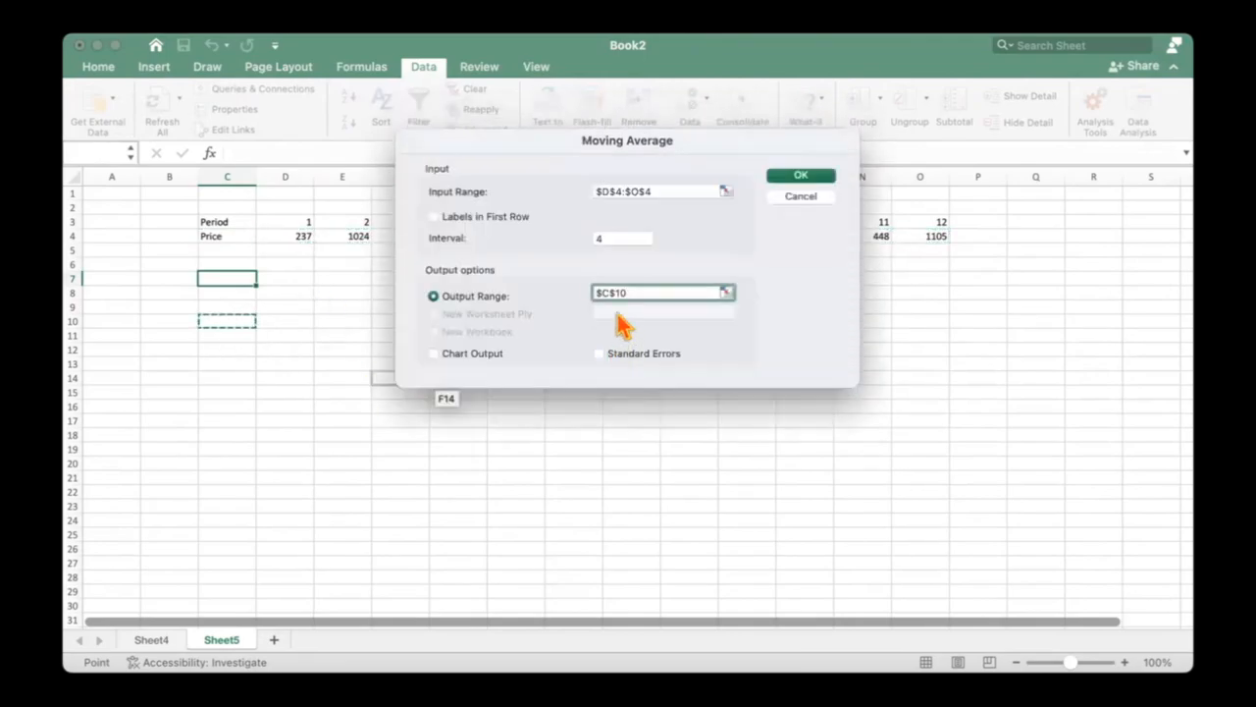
pyautogui.click(785, 176)
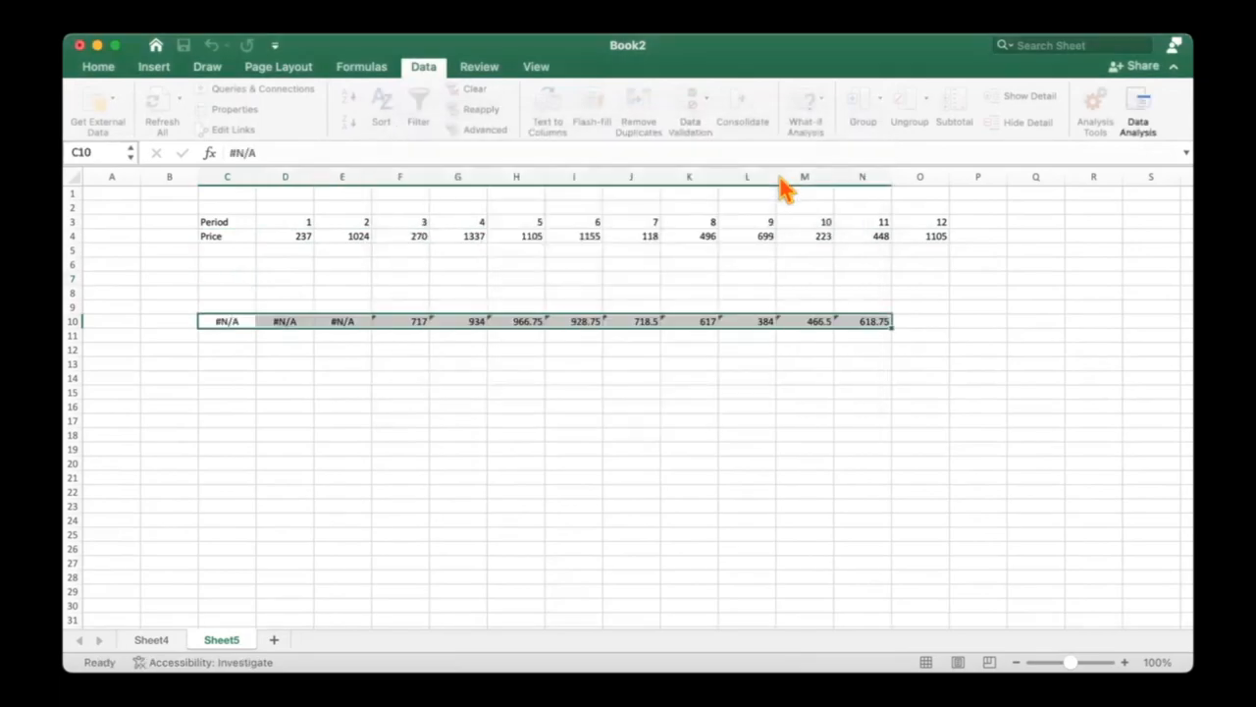
pyautogui.click(637, 459)
pyautogui.click(310, 364)
pyautogui.moveTo(239, 320); pyautogui.dragTo(869, 320)
pyautogui.click(736, 406)
# Step: Apply all borders to the range C3:O10, covering the period, price and moving-average rows
pyautogui.moveTo(216, 222); pyautogui.dragTo(284, 221)
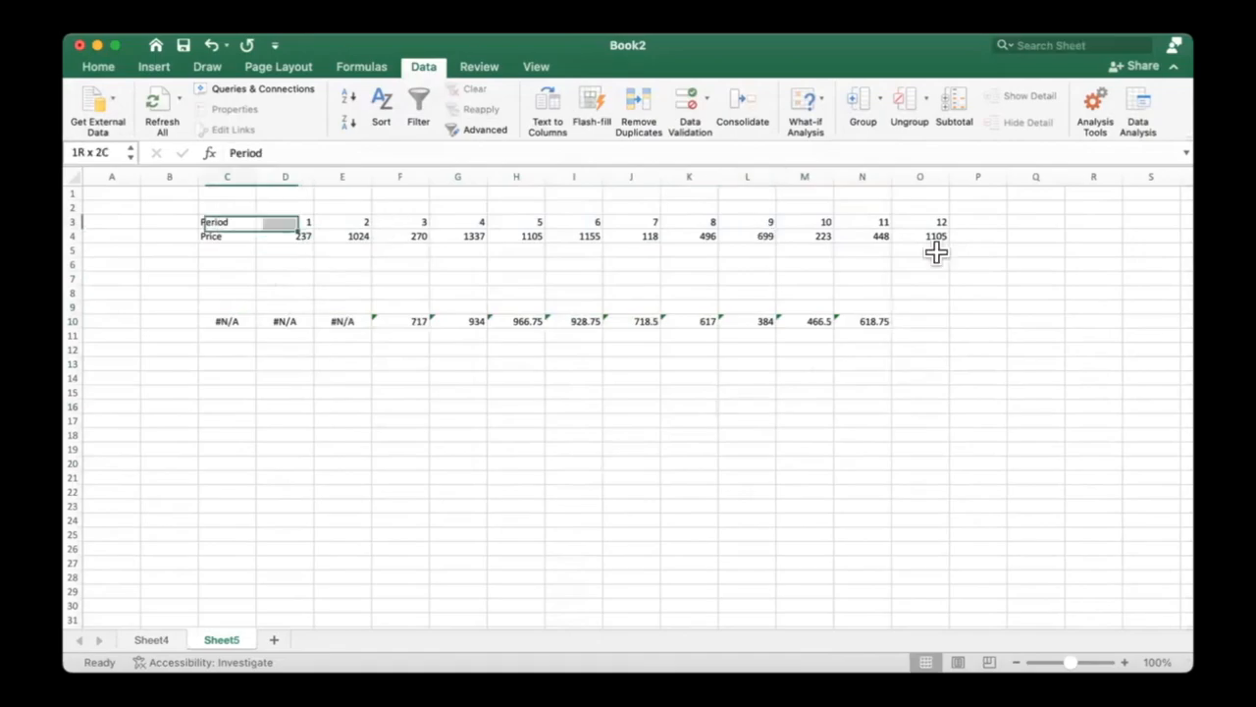
pyautogui.moveTo(935, 252); pyautogui.dragTo(939, 320)
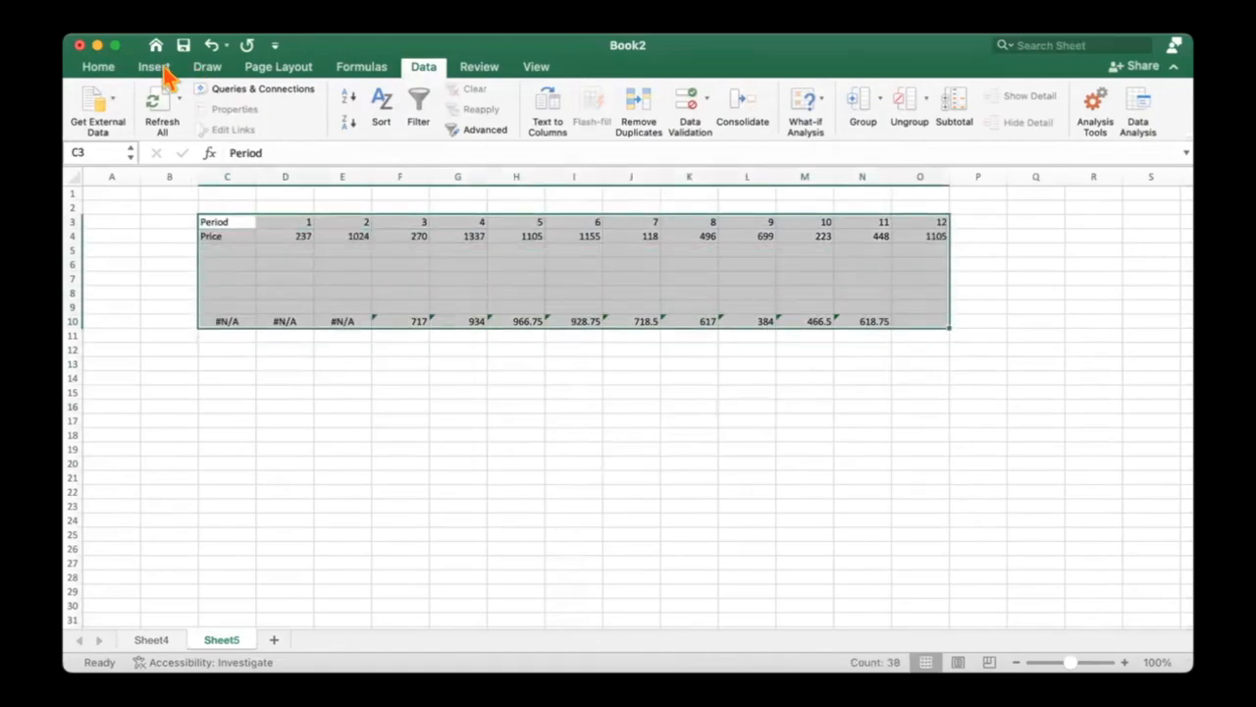
pyautogui.click(98, 67)
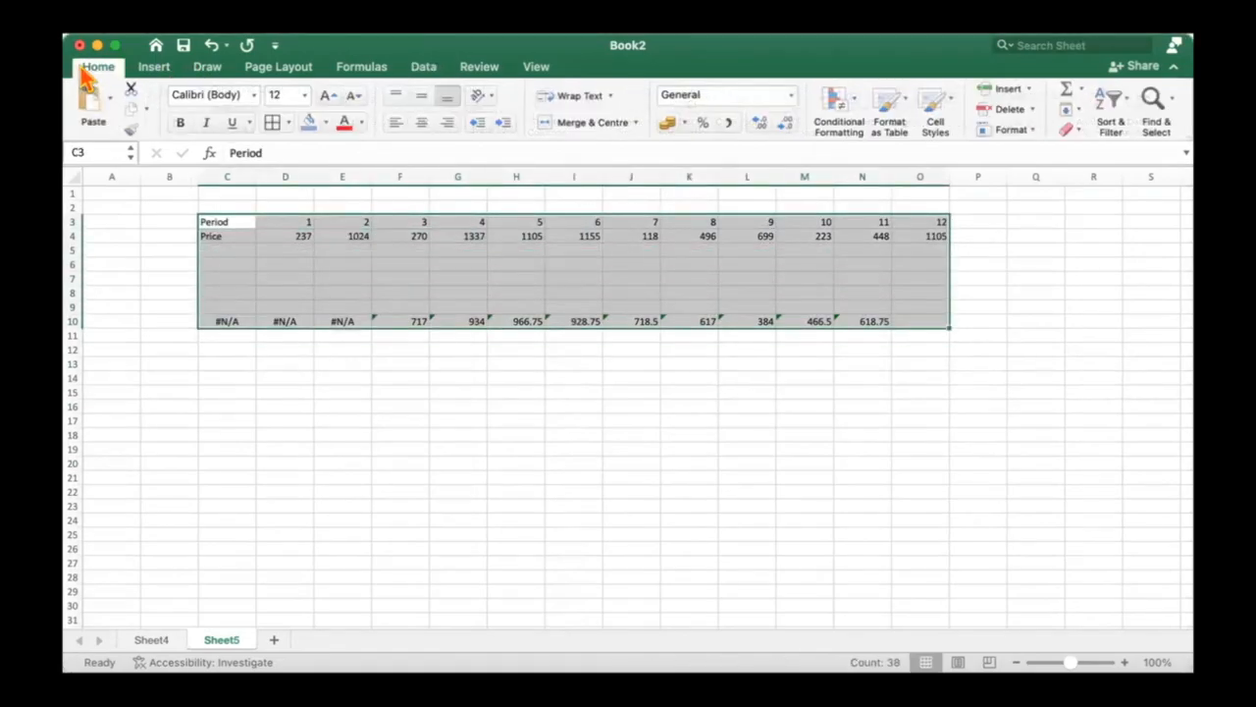
pyautogui.click(270, 123)
pyautogui.click(574, 533)
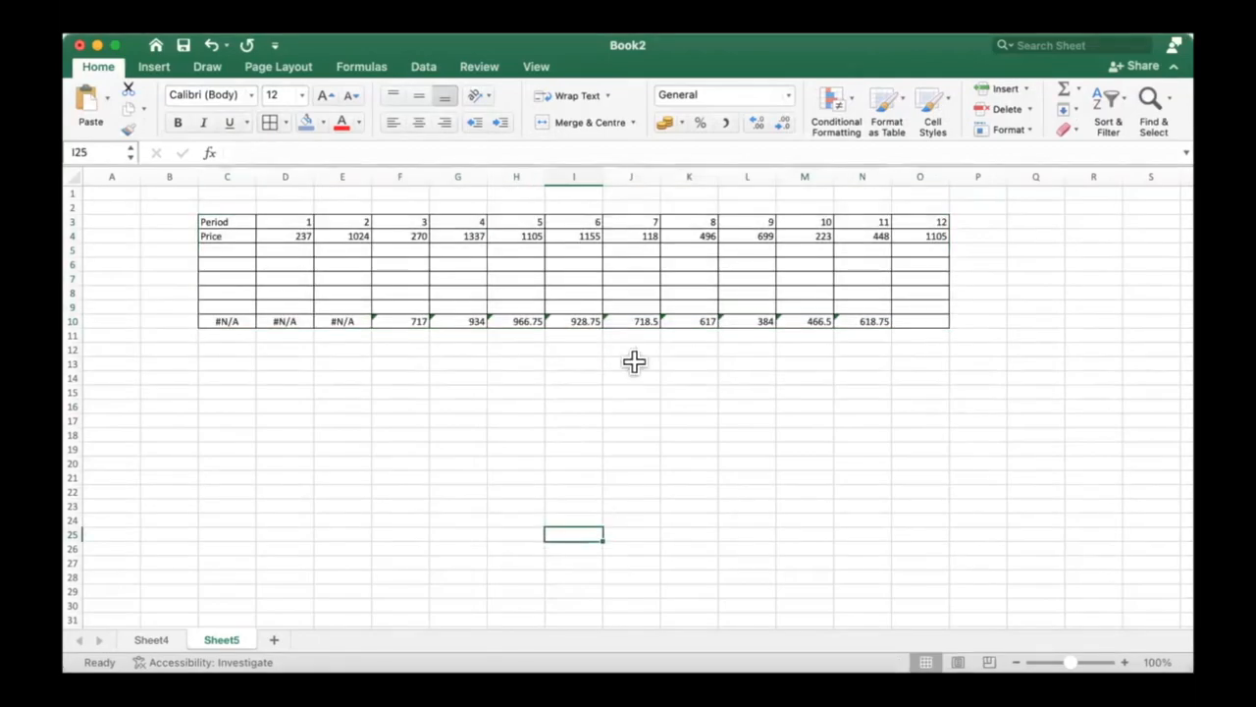
# Step: Delete column O, which holds period 12, from the sheet
pyautogui.click(922, 176)
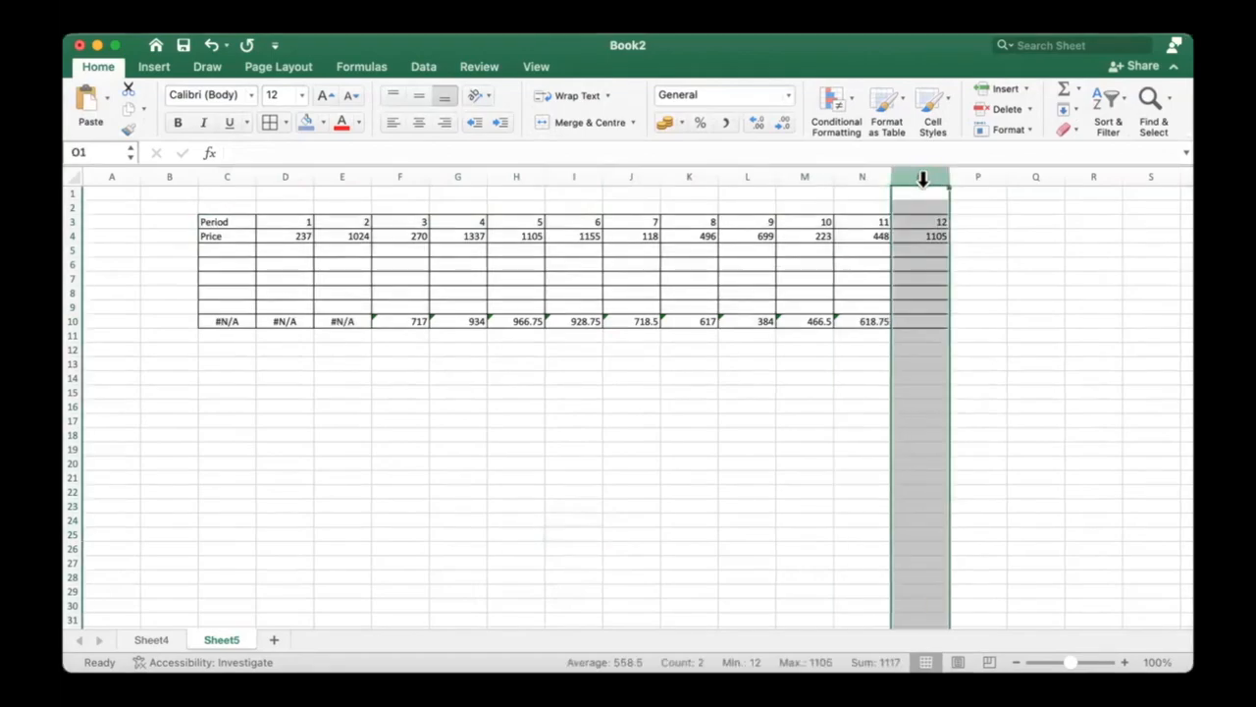
pyautogui.press('Delete')
pyautogui.click(1055, 385)
pyautogui.click(903, 362)
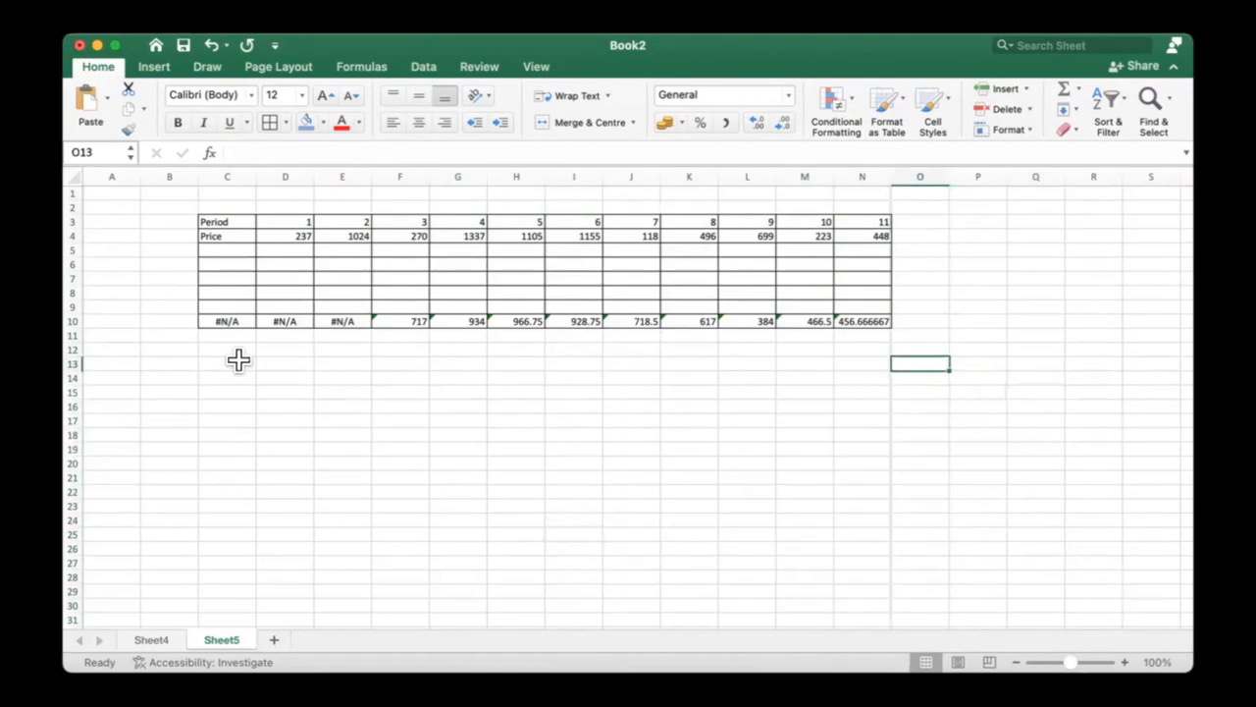
pyautogui.click(279, 350)
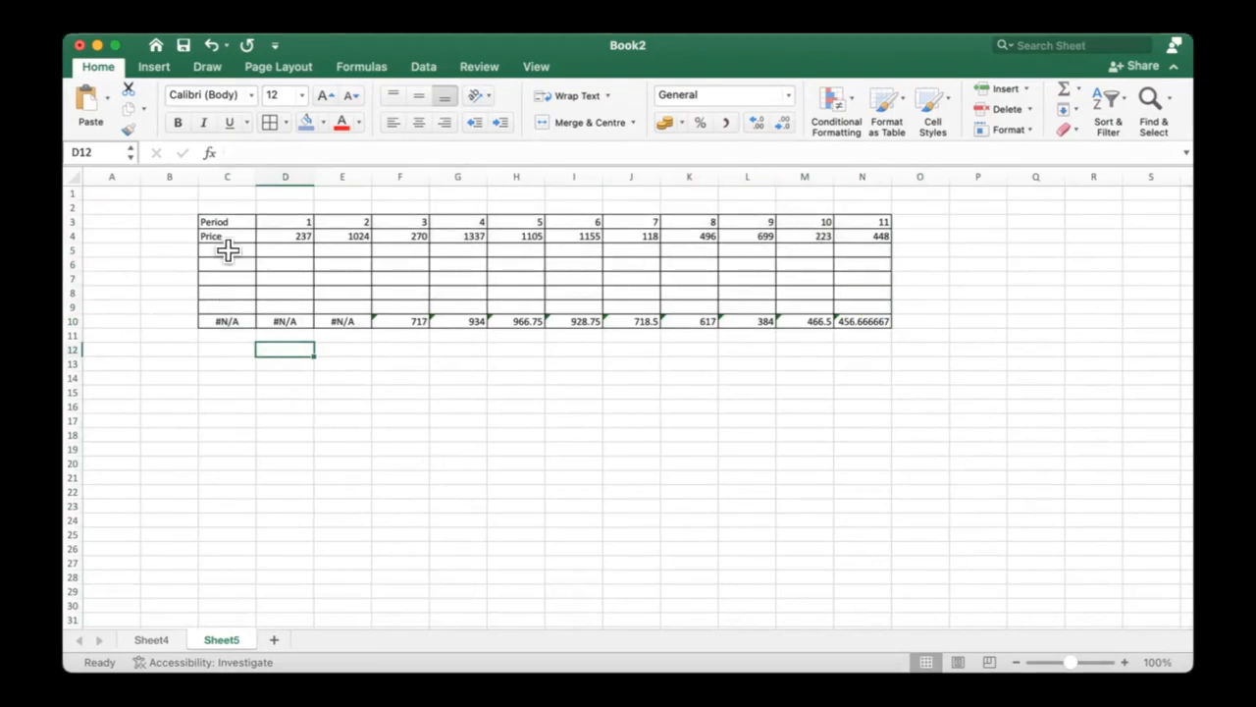
pyautogui.moveTo(208, 197); pyautogui.dragTo(1102, 359)
pyautogui.click(1099, 359)
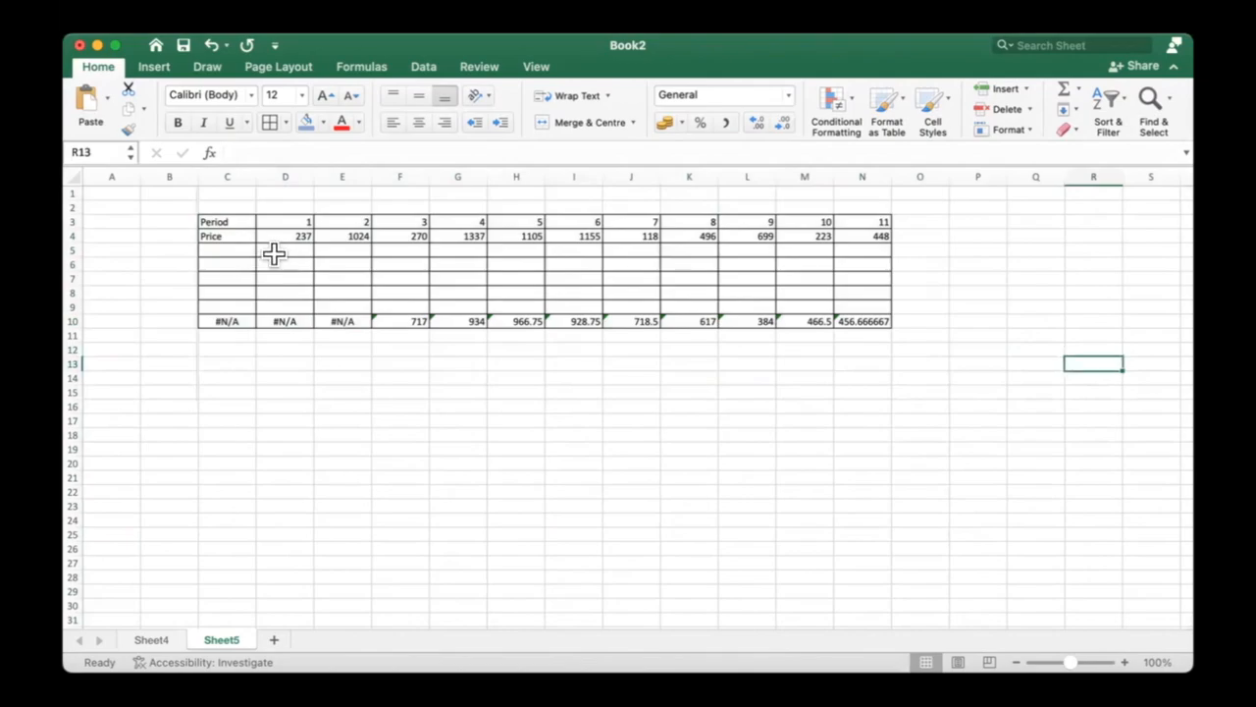
pyautogui.click(274, 251)
pyautogui.click(240, 335)
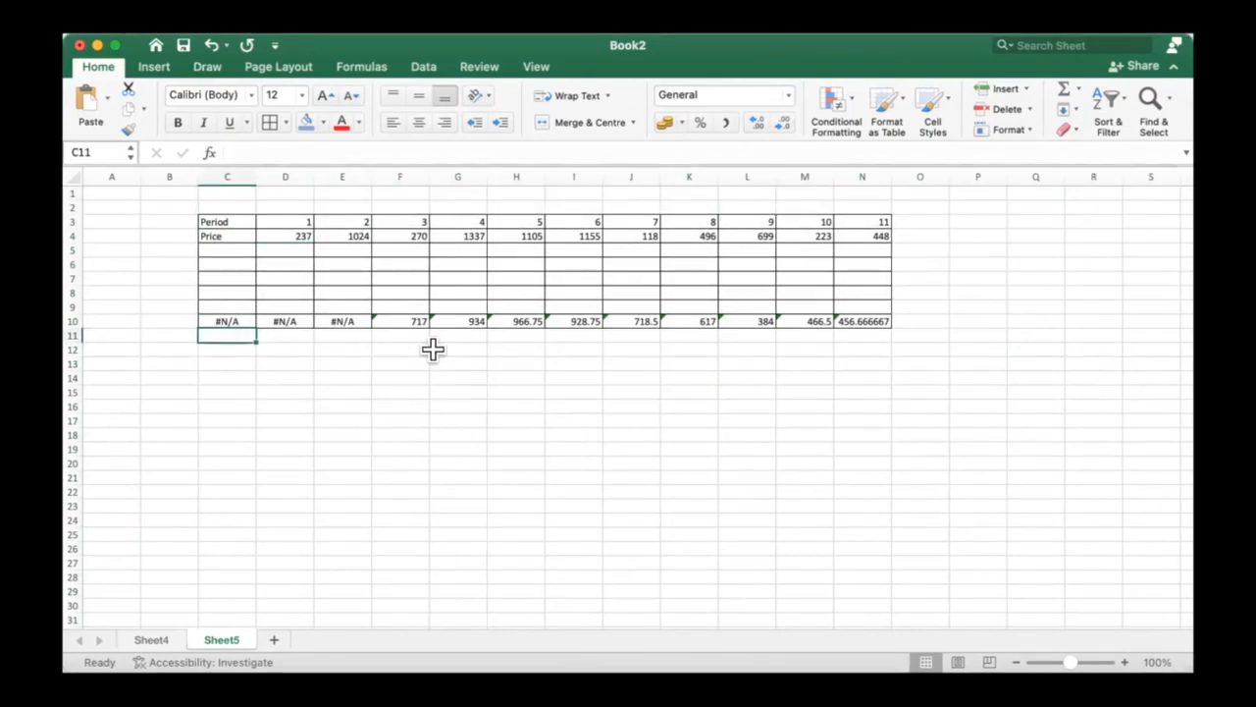
# Step: Clear the moving-average results from C10:N10, keeping the bordered cells
pyautogui.moveTo(225, 321); pyautogui.dragTo(874, 316)
pyautogui.press('Delete')
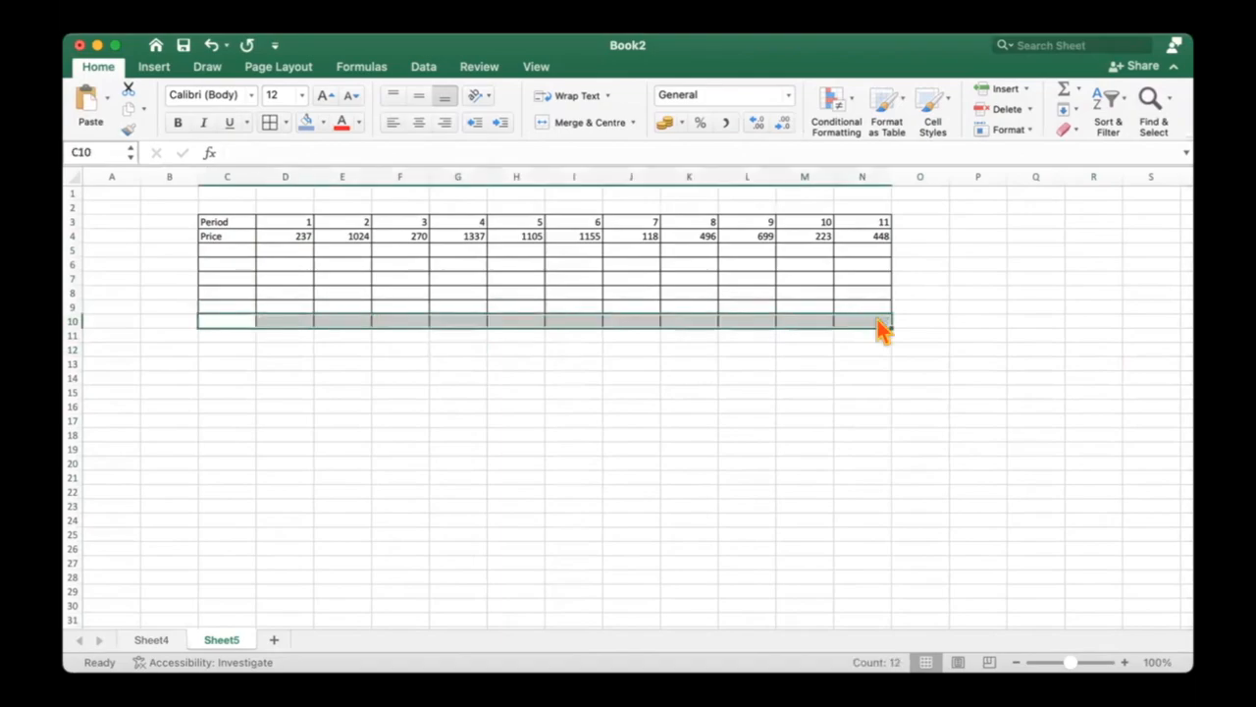
pyautogui.moveTo(284, 207); pyautogui.dragTo(879, 334)
pyautogui.click(976, 320)
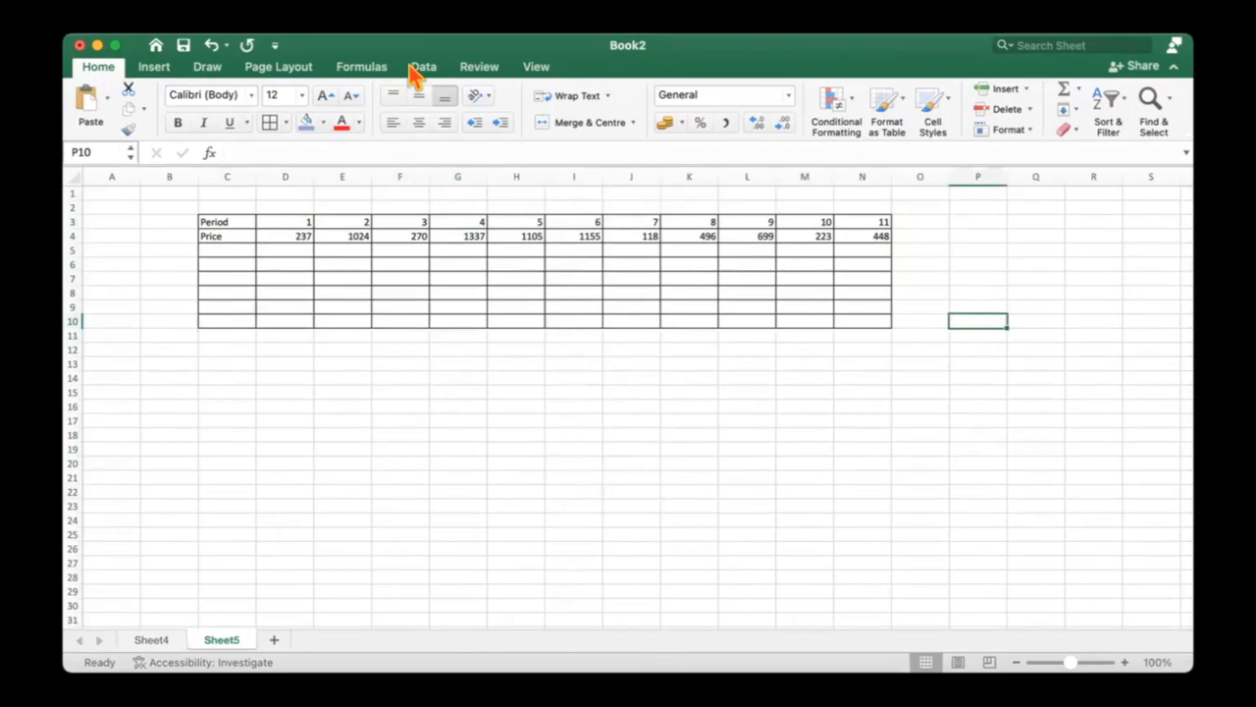
# Step: Open the Moving Average tool from Data Analysis and set its input range to the prices in D4:N4
pyautogui.click(1140, 114)
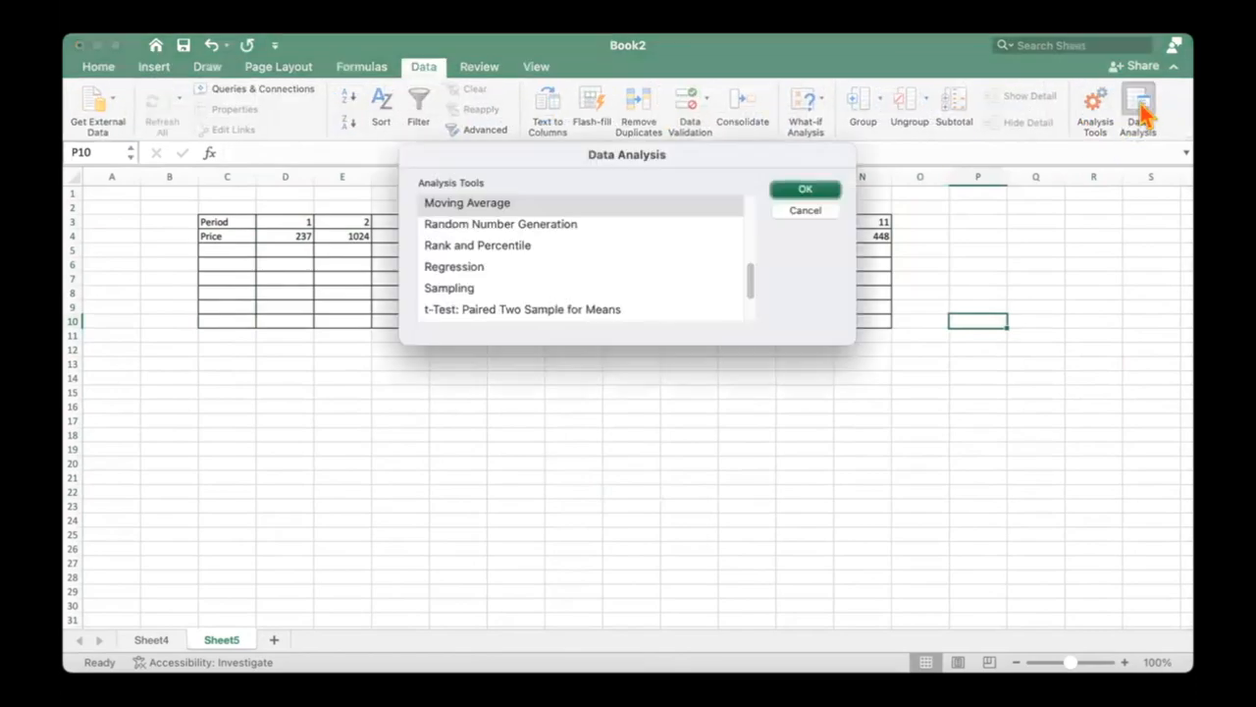
pyautogui.click(467, 206)
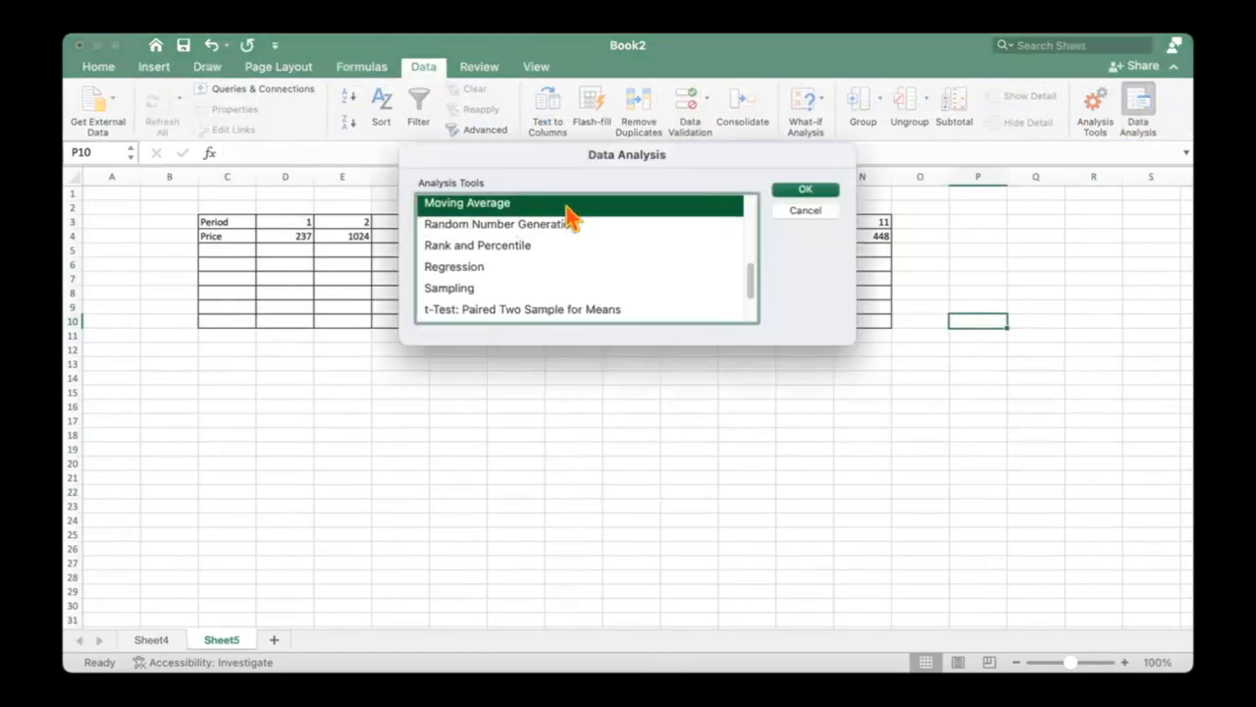
pyautogui.click(808, 193)
pyautogui.moveTo(528, 152); pyautogui.dragTo(743, 155)
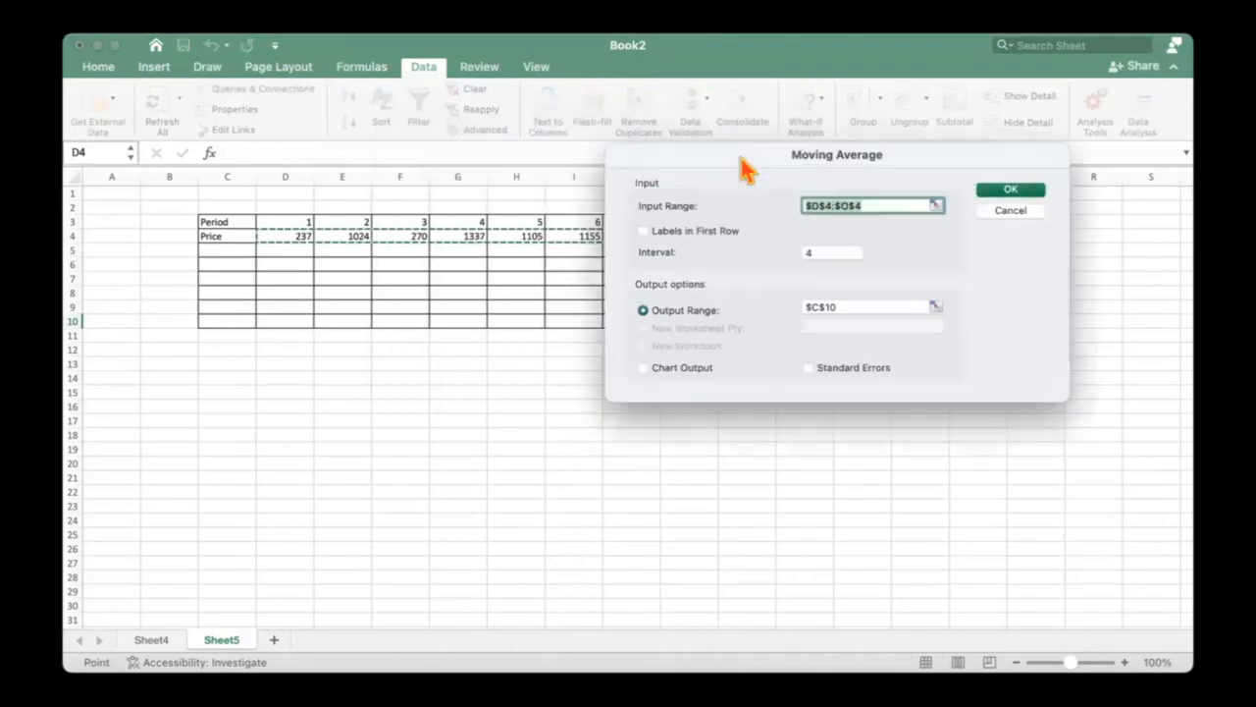
pyautogui.click(935, 205)
pyautogui.moveTo(280, 238); pyautogui.dragTo(863, 245)
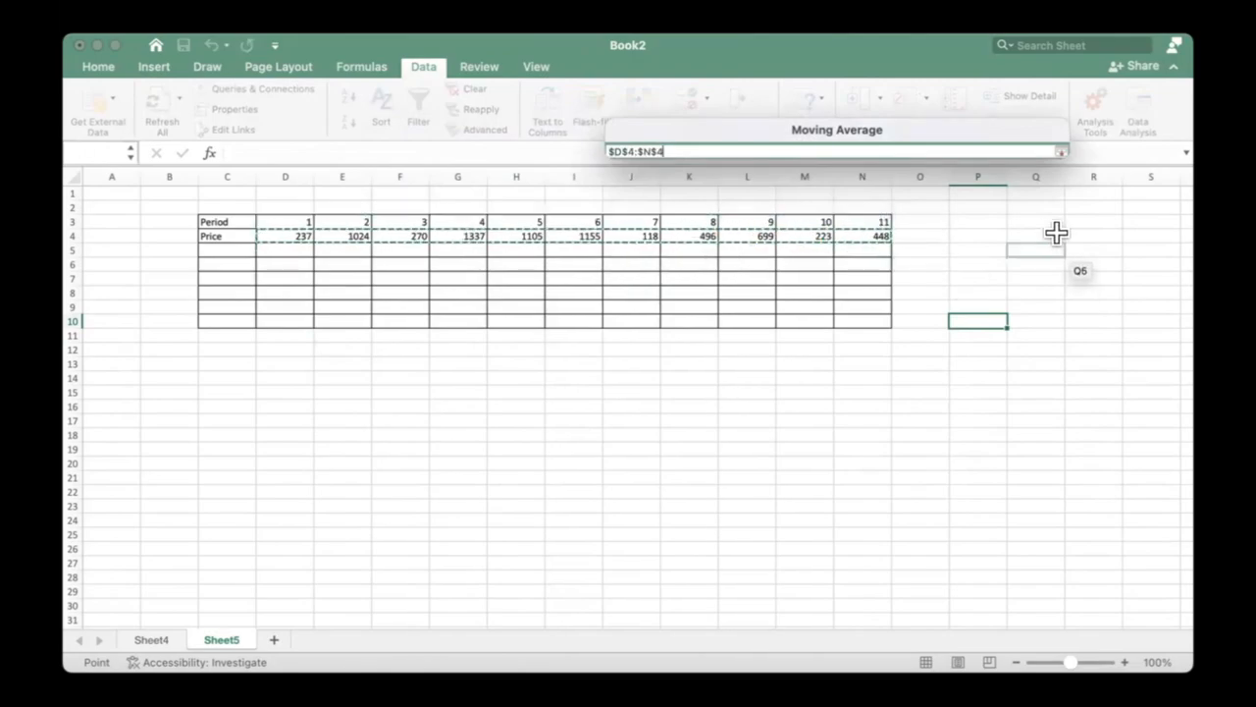
pyautogui.click(1062, 148)
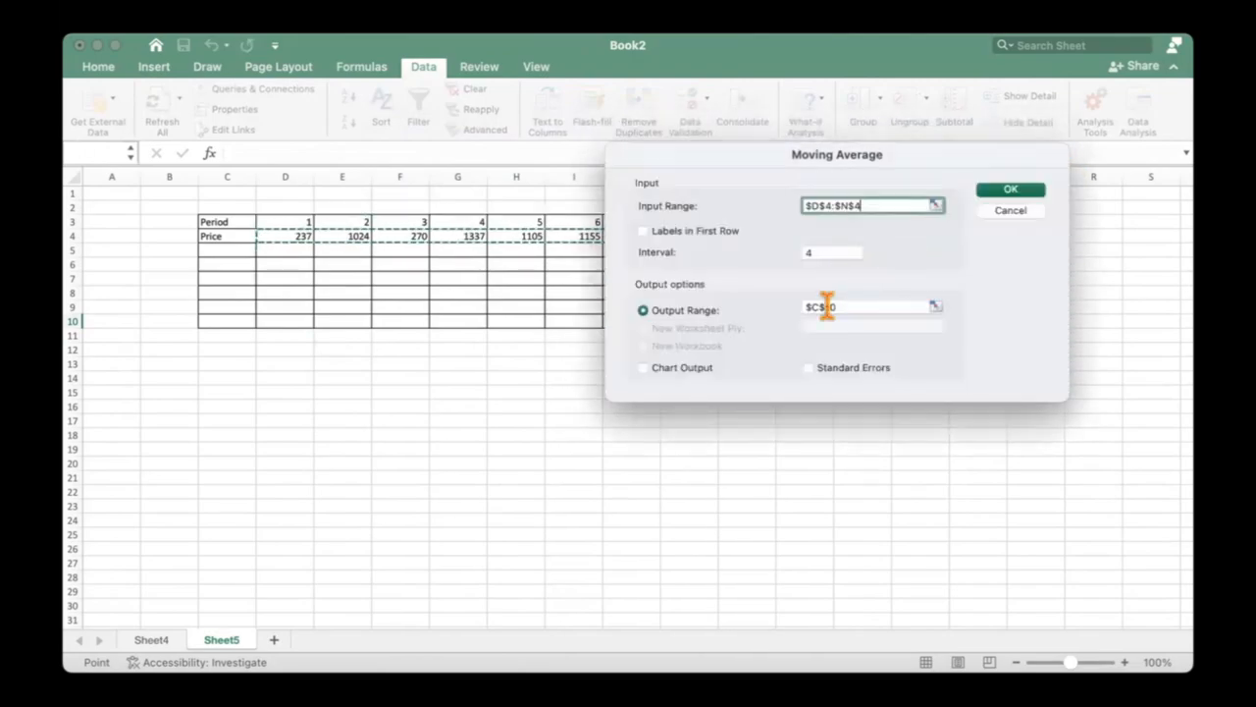
# Step: Set the output range to D10 and run the moving average with an interval of 4
pyautogui.click(934, 308)
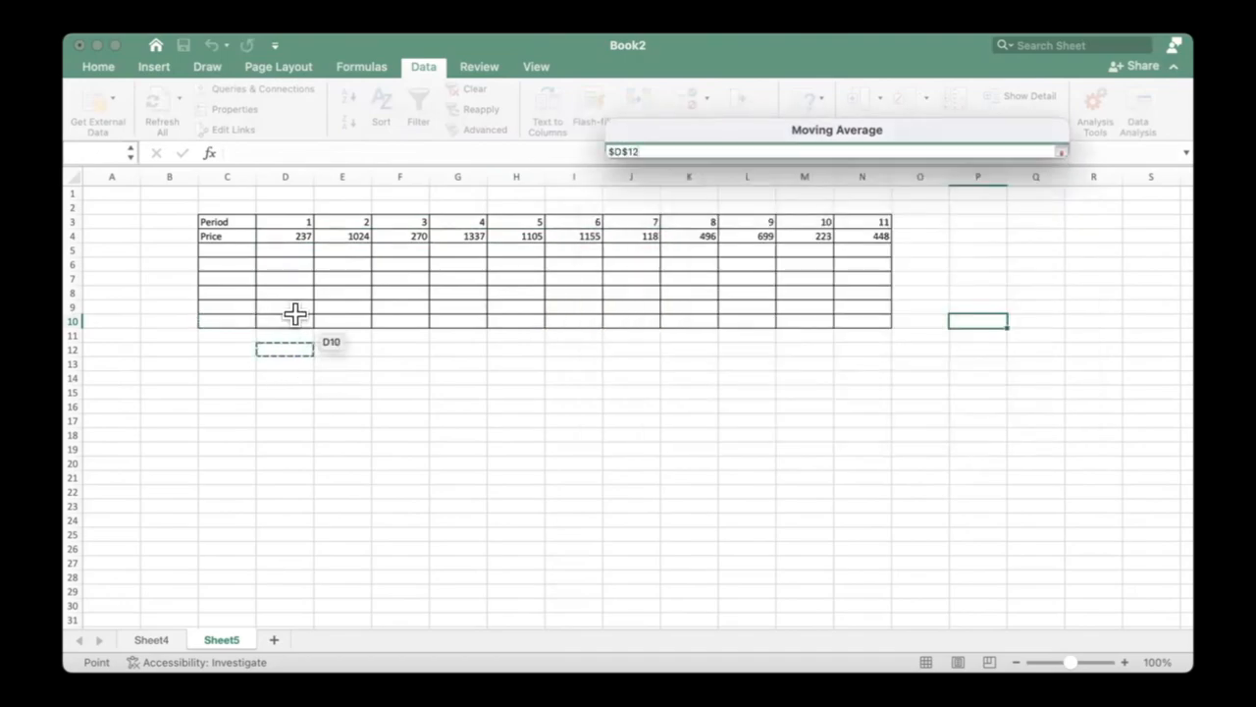
pyautogui.click(287, 321)
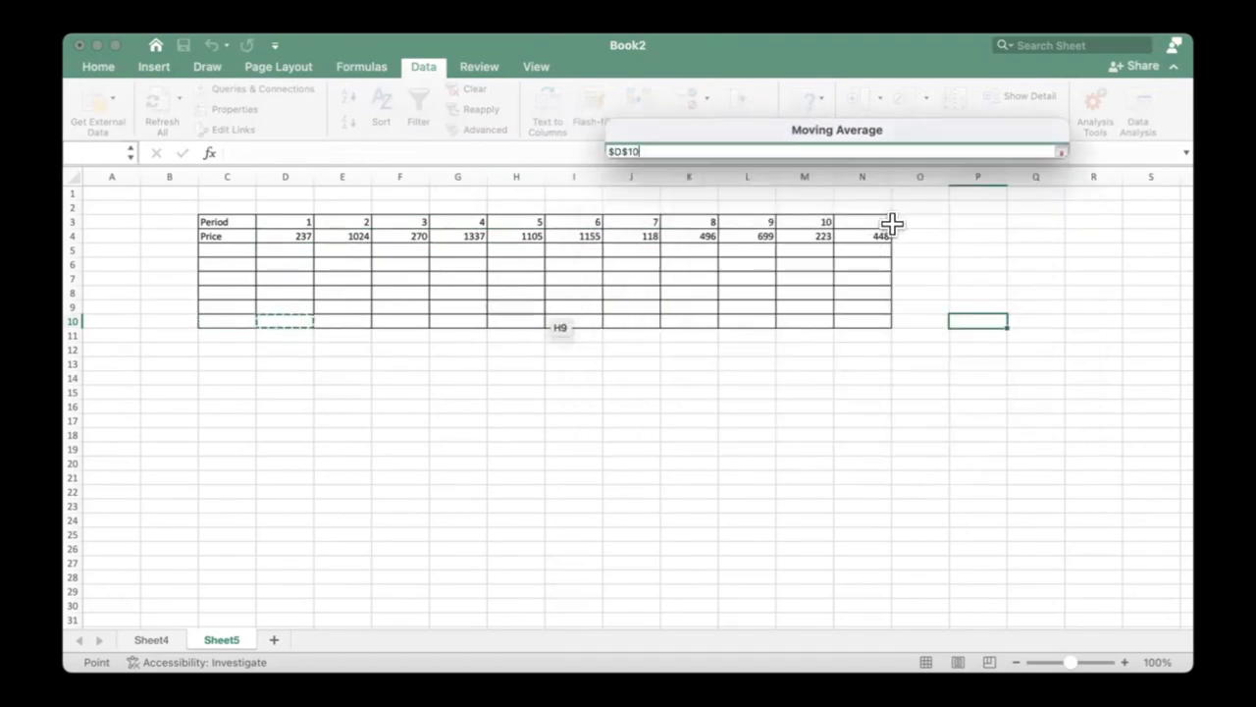
pyautogui.click(1061, 153)
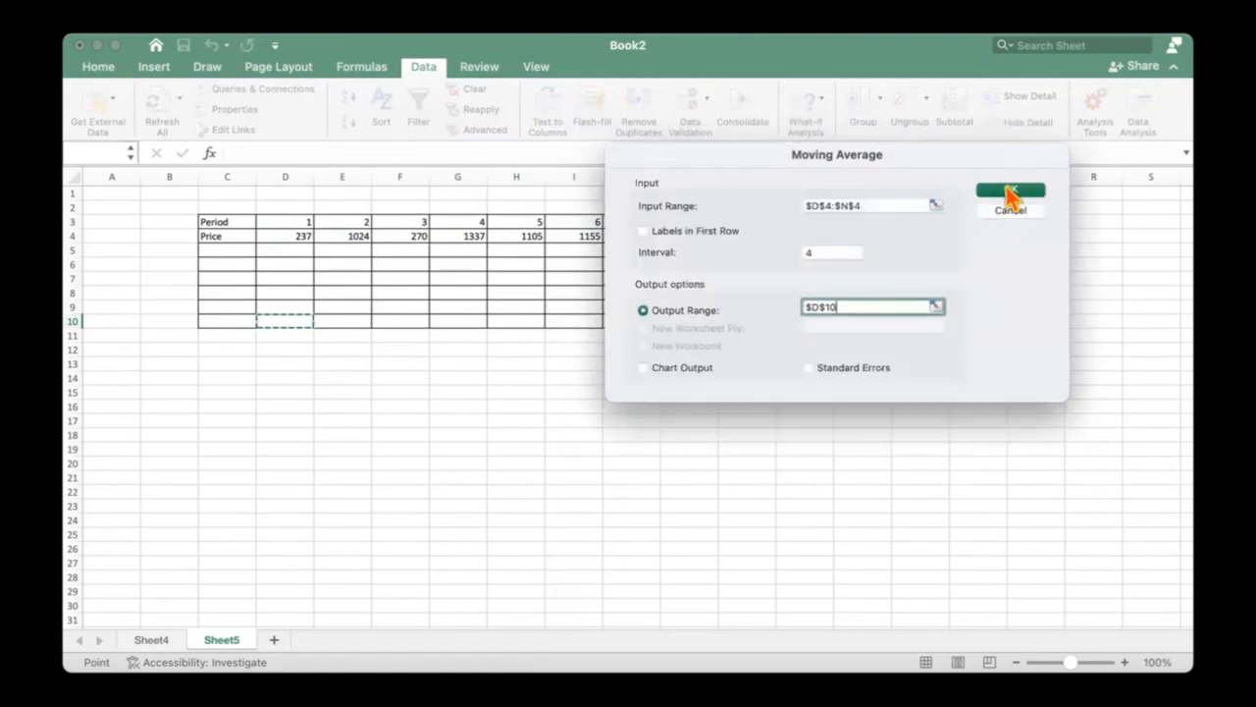
pyautogui.click(1012, 195)
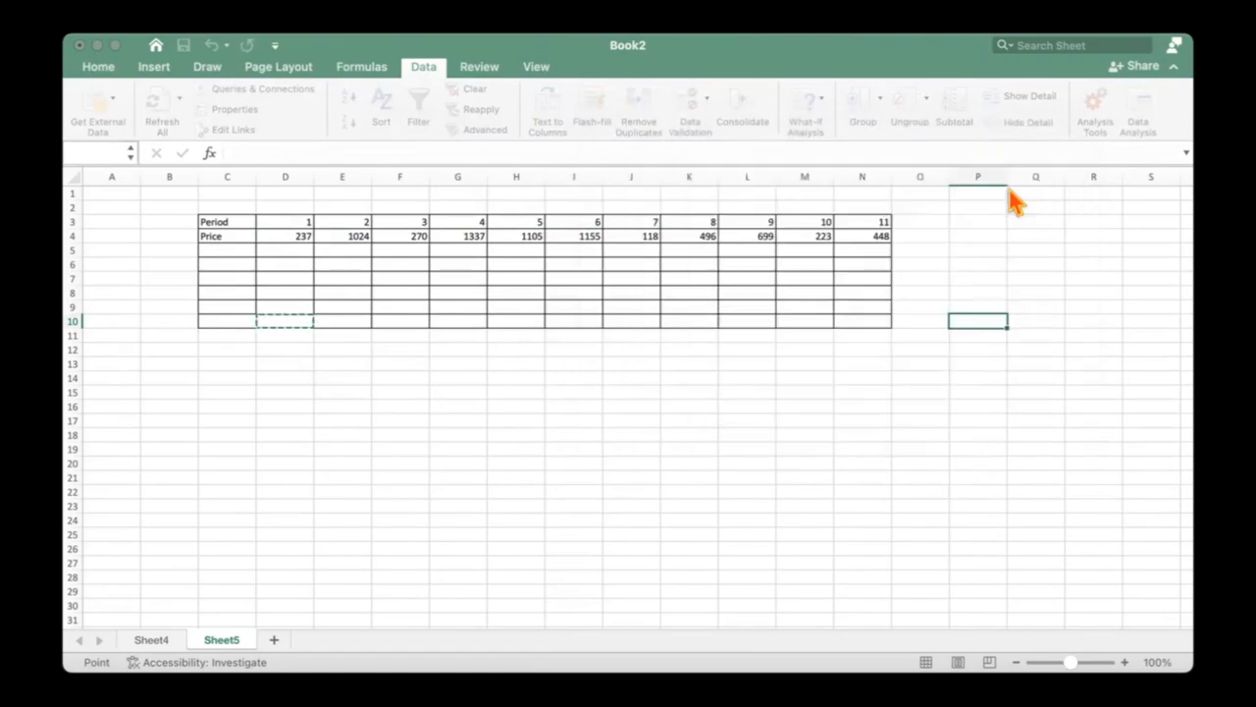
pyautogui.click(477, 431)
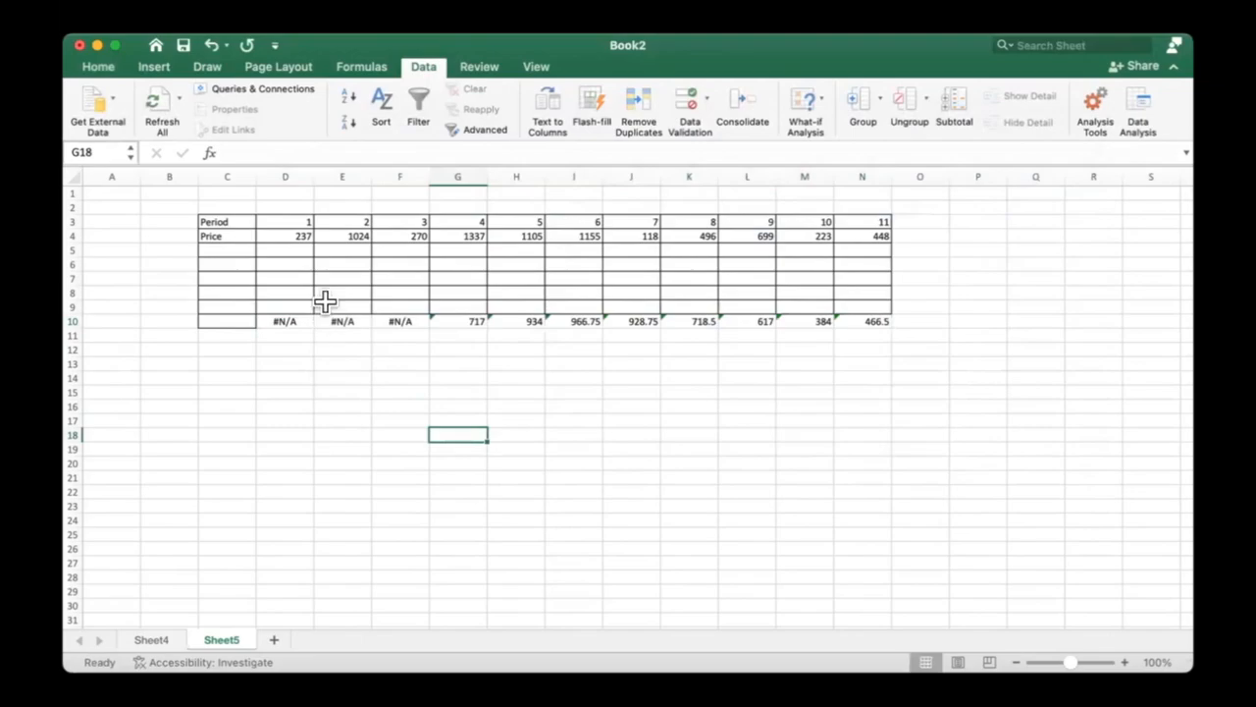
# Step: Examine the moving-average cells in row 10 for periods 1 to 4 against the period headings
pyautogui.click(432, 392)
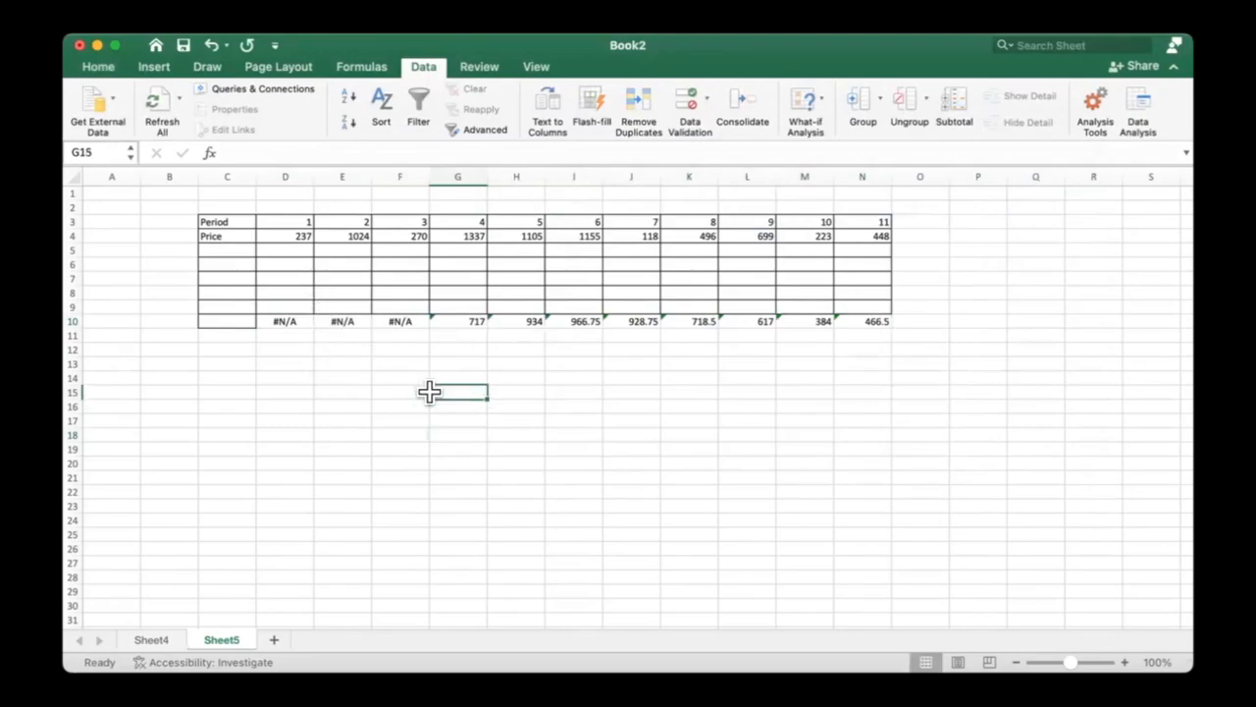
pyautogui.moveTo(283, 222); pyautogui.dragTo(190, 328)
pyautogui.click(283, 316)
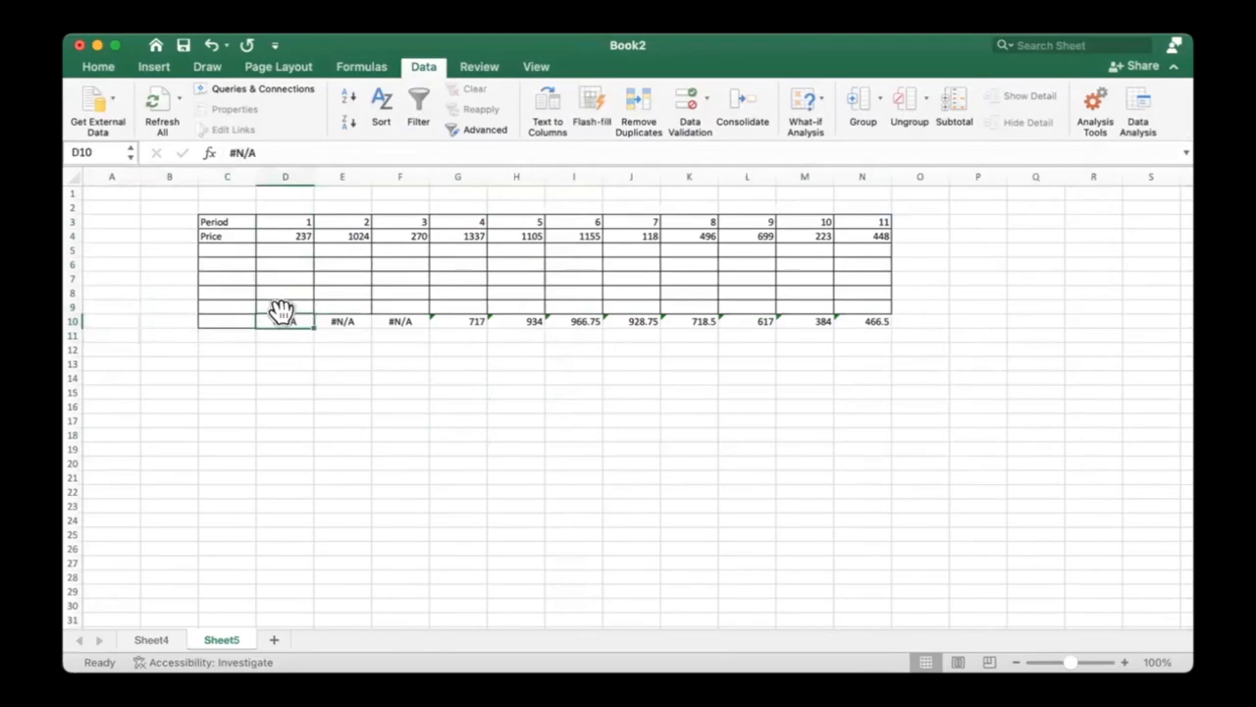
pyautogui.click(349, 321)
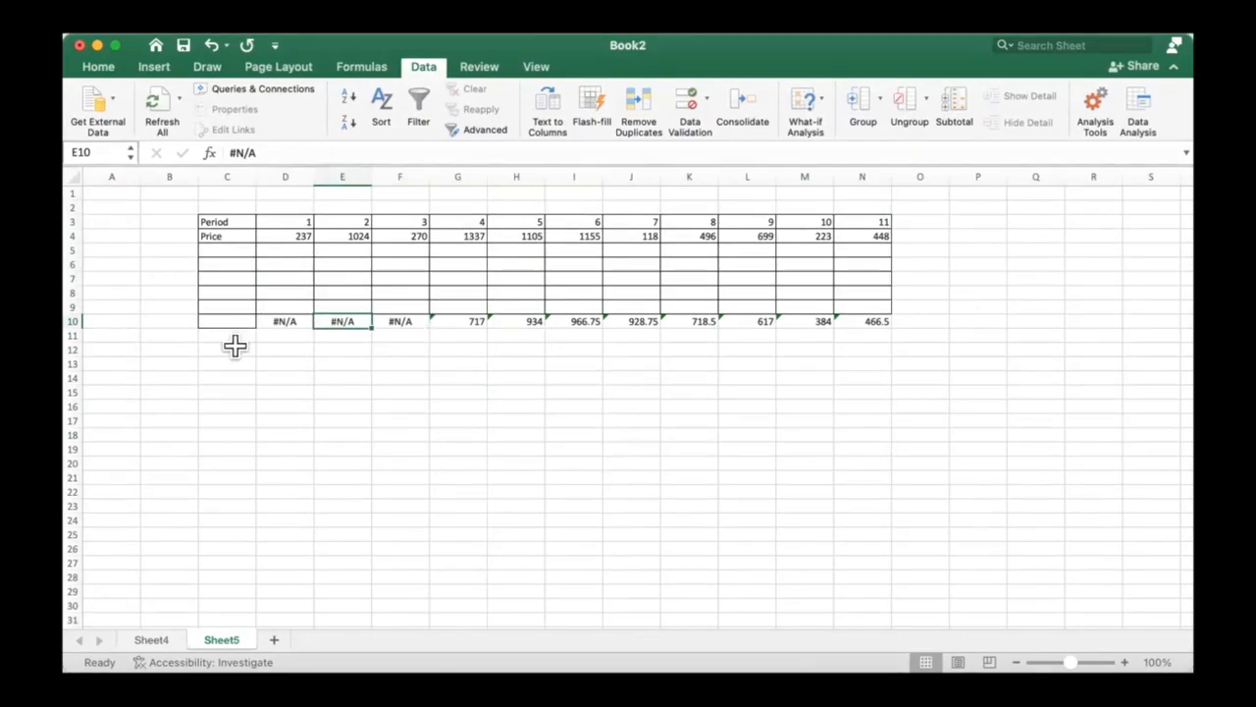
pyautogui.click(404, 319)
pyautogui.click(461, 319)
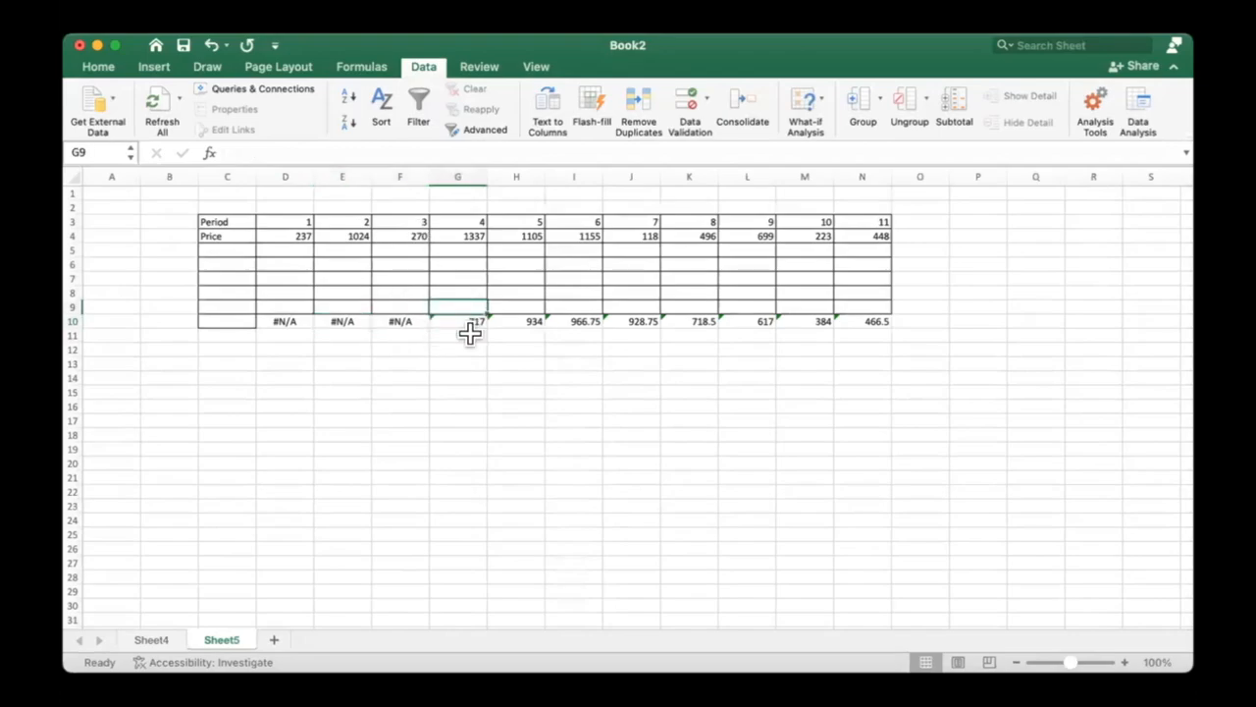
pyautogui.click(471, 334)
# Step: Compare the row 10 averages from period 4 onward with the four prices in row 4 that each one covers
pyautogui.moveTo(465, 232); pyautogui.dragTo(275, 233)
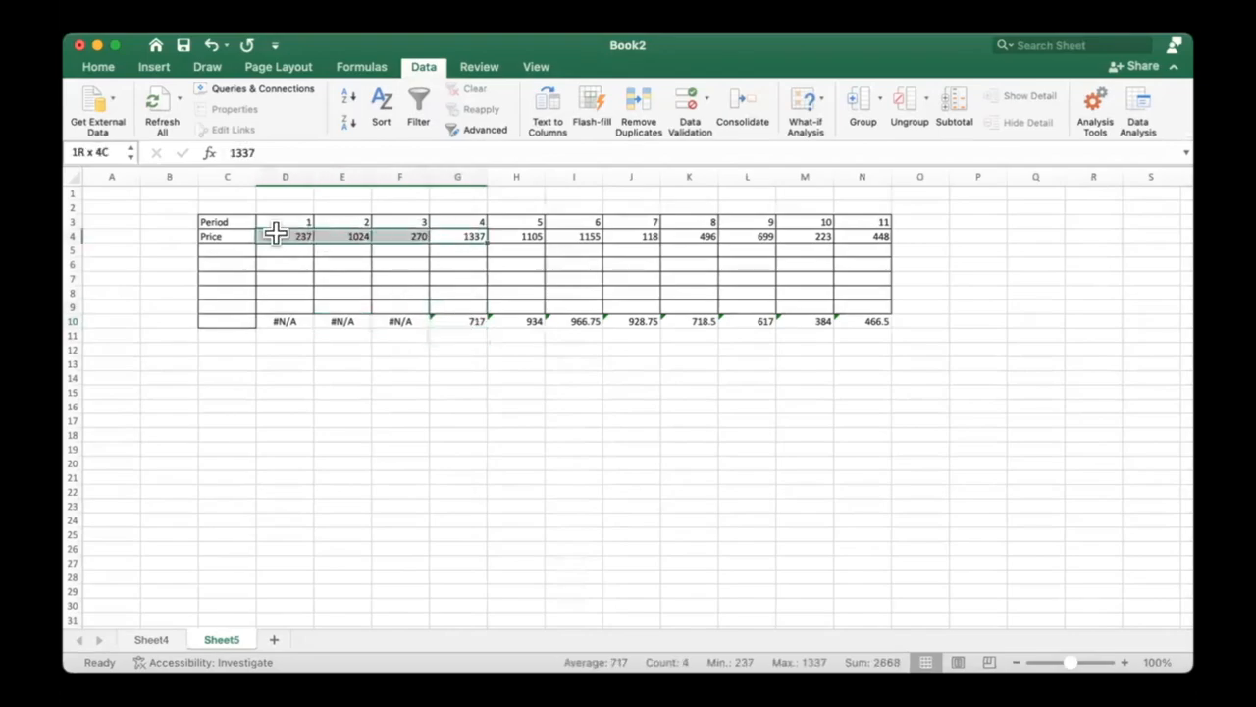
pyautogui.click(495, 399)
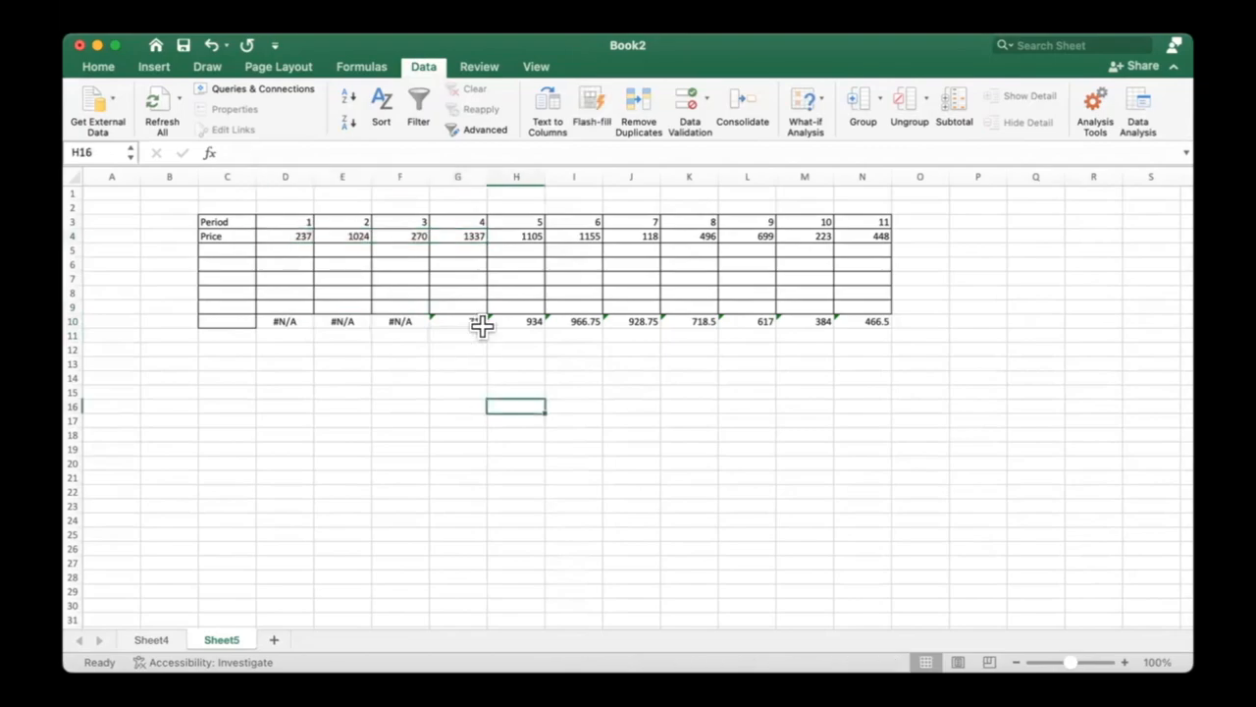
pyautogui.click(463, 322)
pyautogui.click(522, 321)
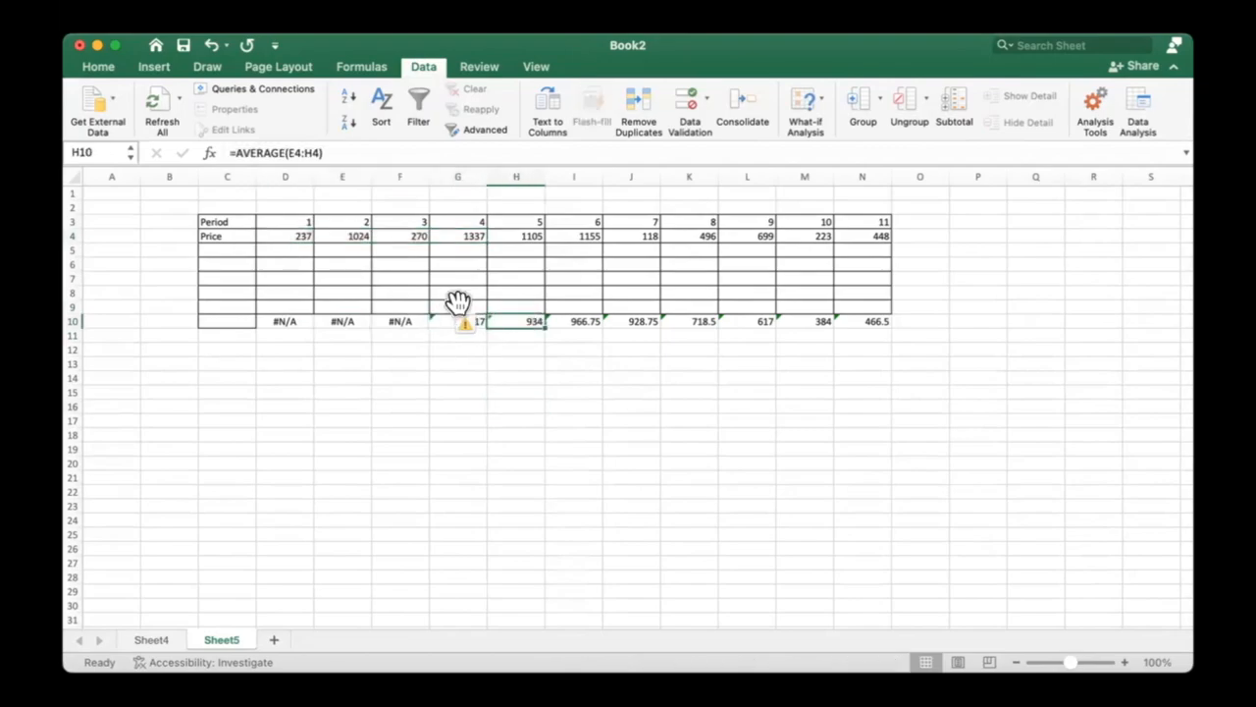
pyautogui.moveTo(341, 234); pyautogui.dragTo(501, 234)
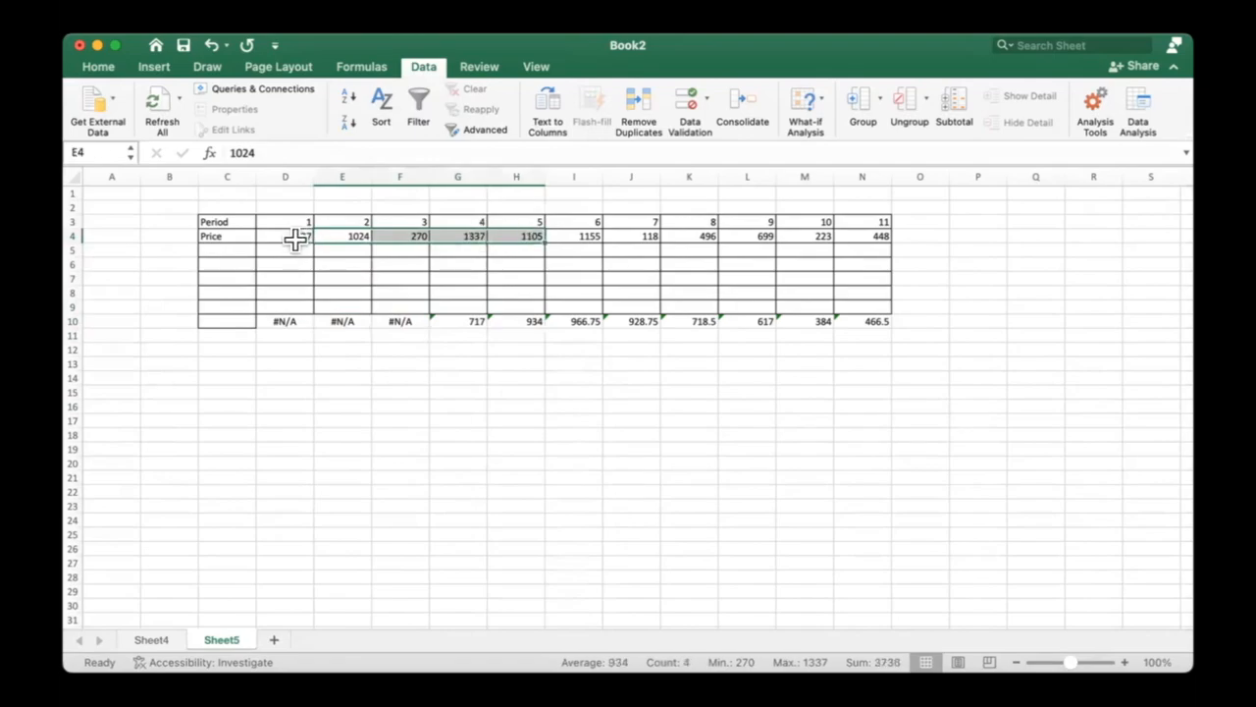
pyautogui.click(518, 320)
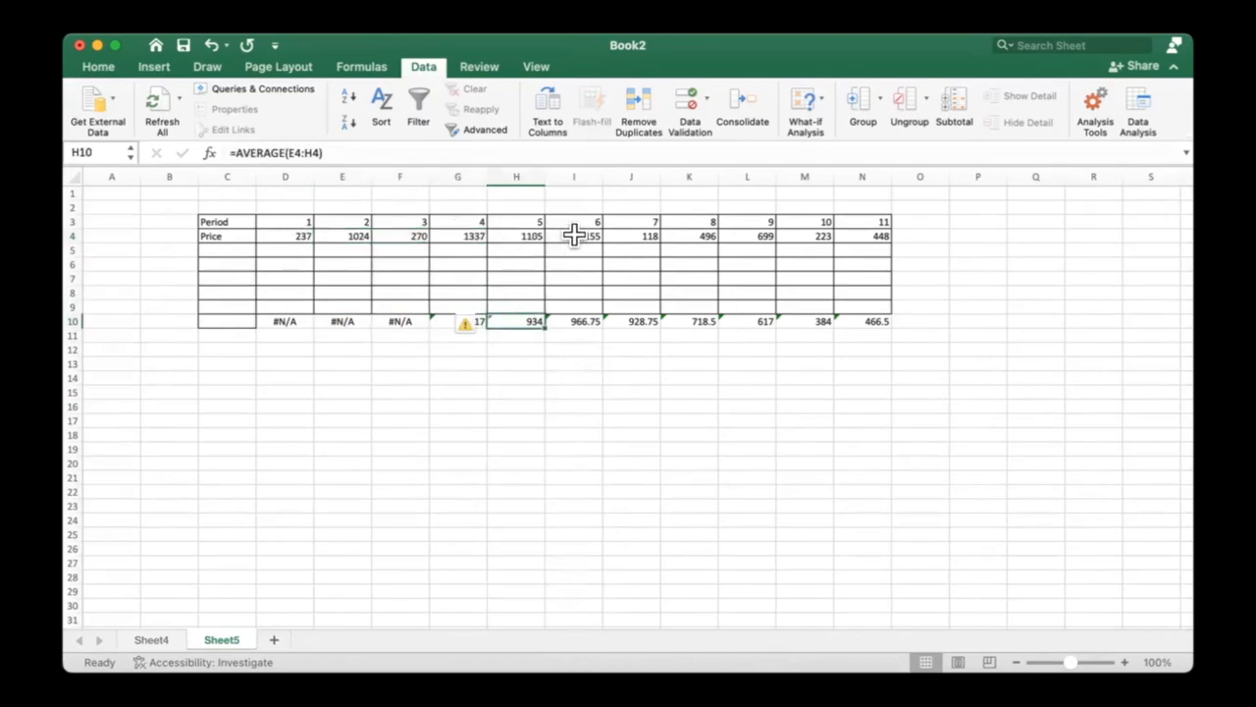
pyautogui.moveTo(574, 234); pyautogui.dragTo(631, 247)
pyautogui.click(570, 322)
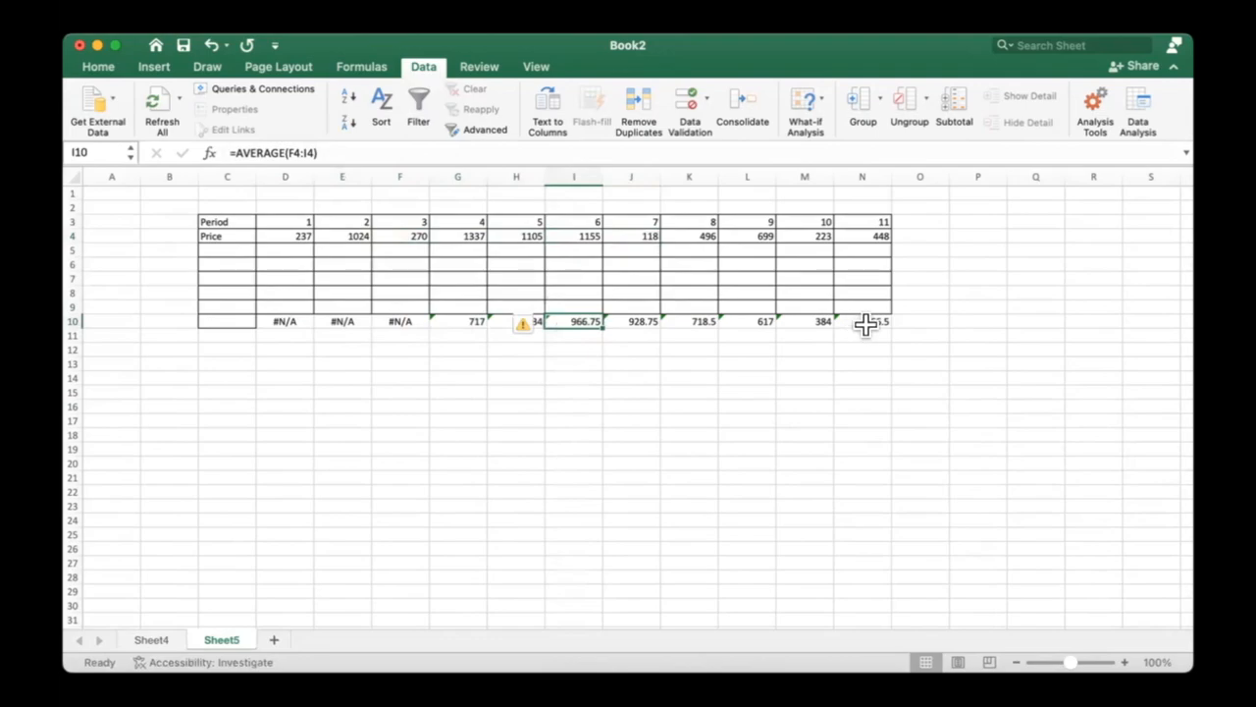
pyautogui.click(864, 325)
pyautogui.press('Right')
pyautogui.click(808, 422)
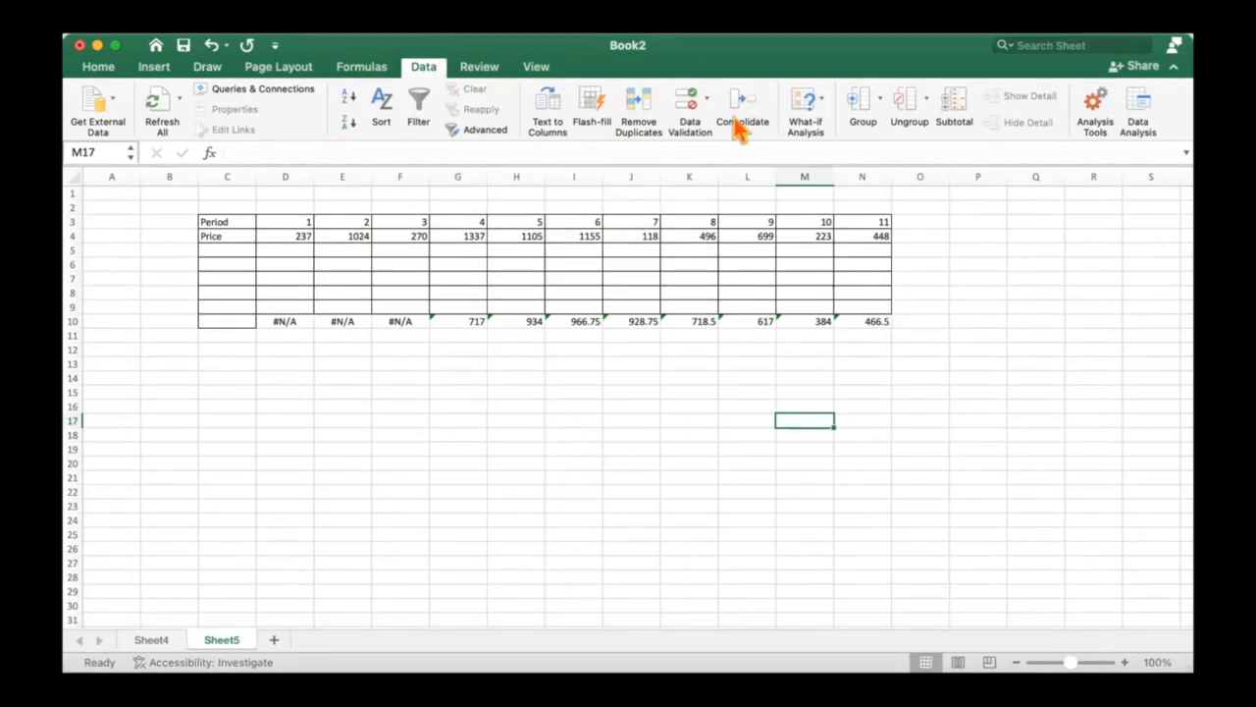
# Step: Open the Moving Average tool again and set the interval to 2
pyautogui.click(533, 388)
pyautogui.click(440, 401)
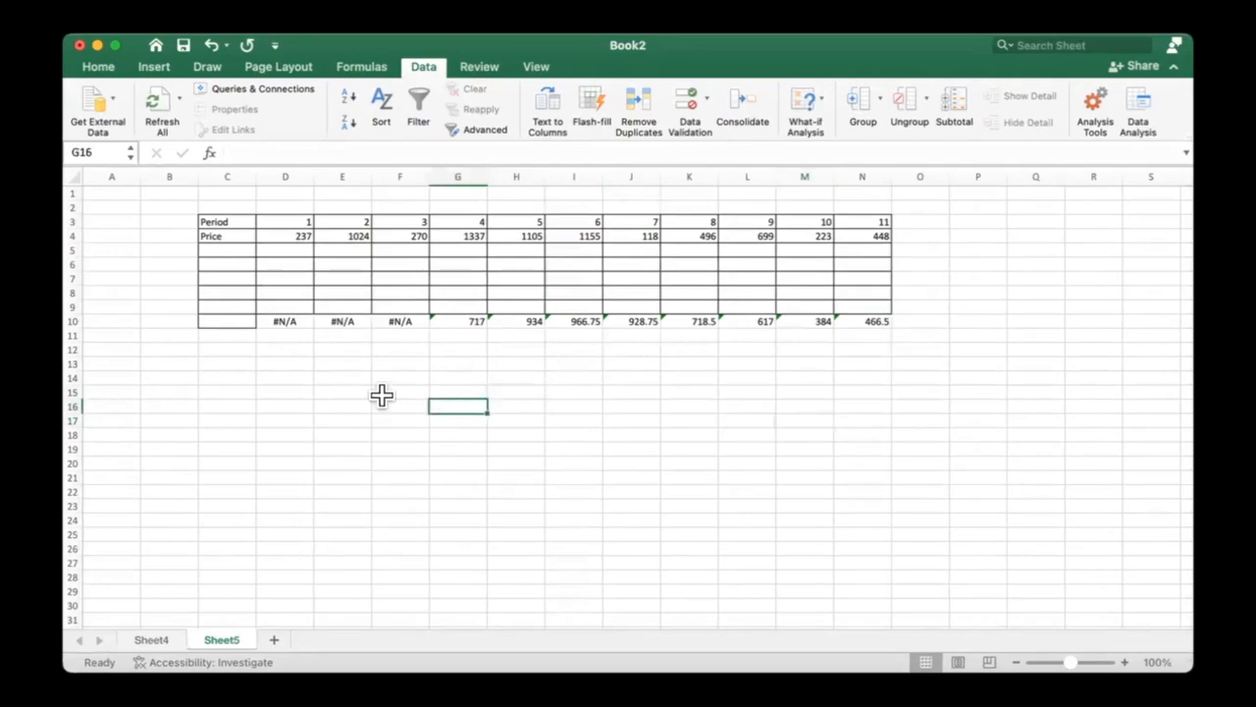
pyautogui.click(276, 335)
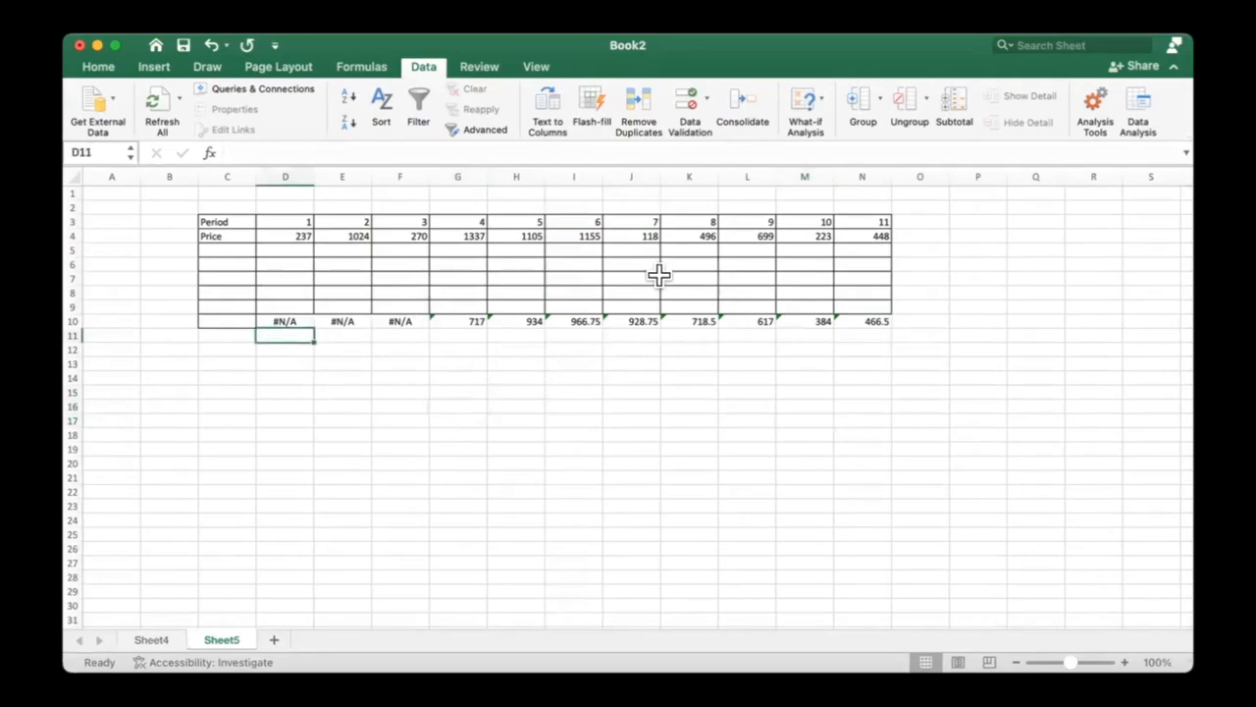
pyautogui.click(1137, 106)
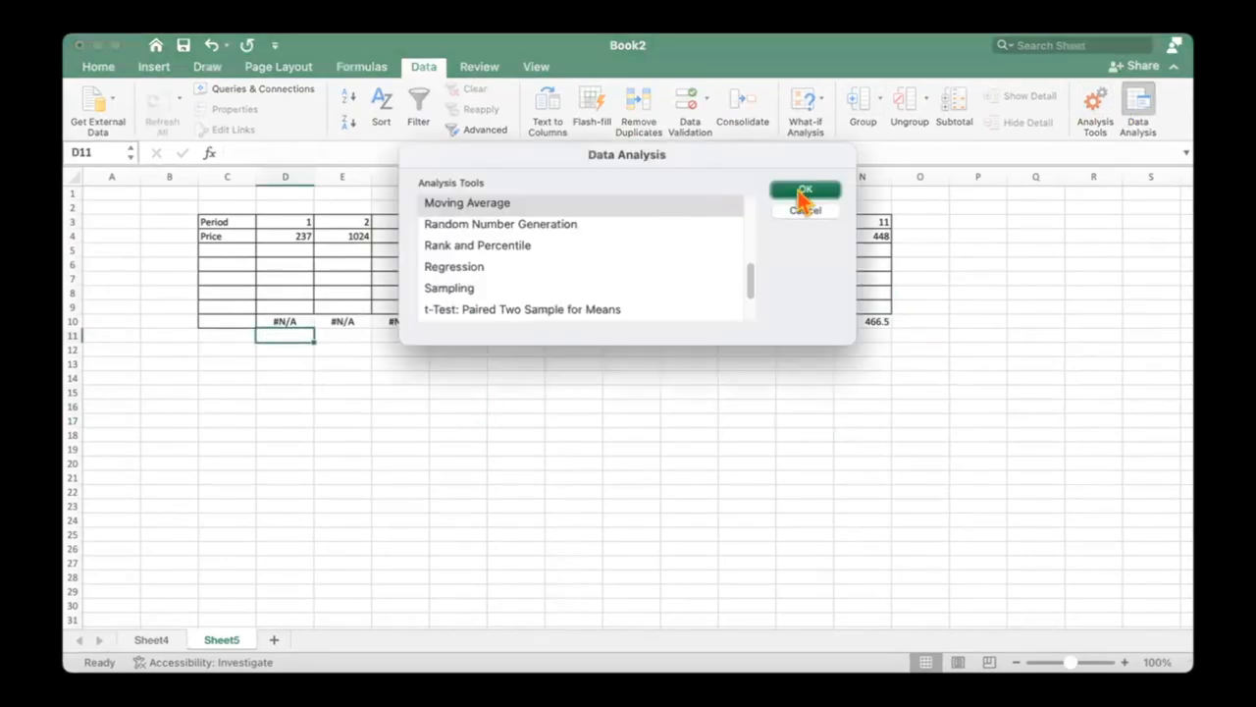
pyautogui.click(803, 191)
pyautogui.click(611, 238)
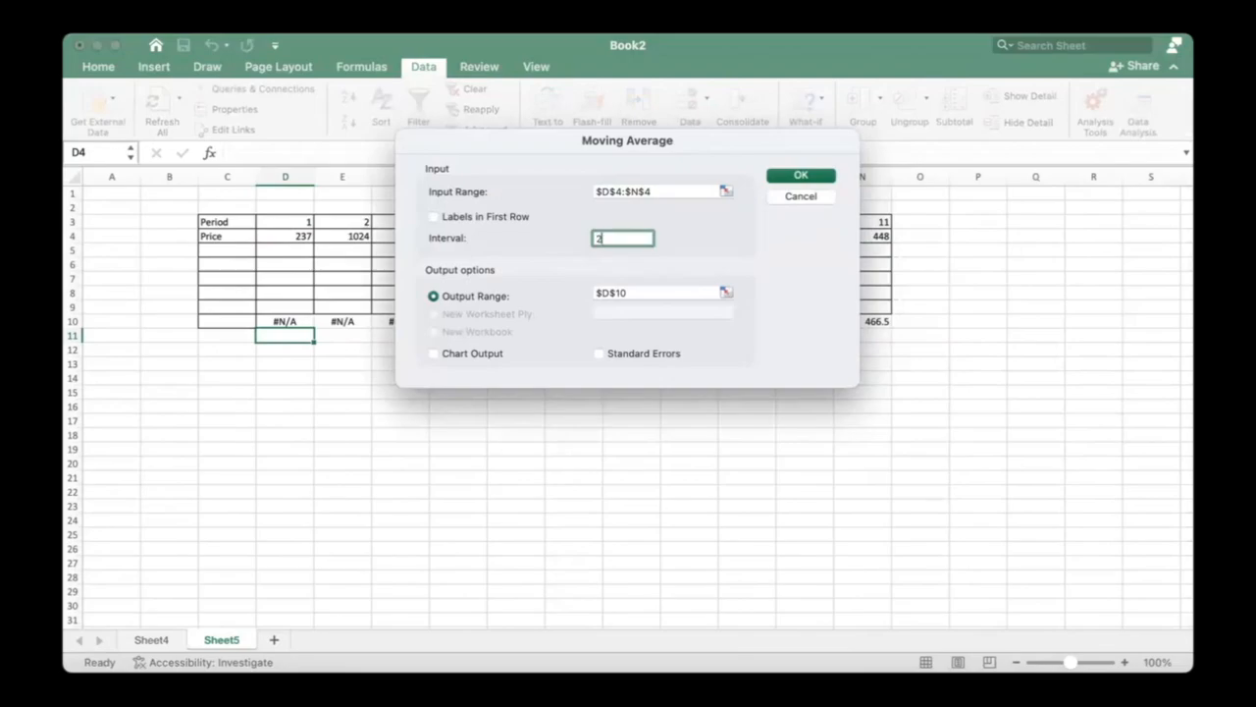
pyautogui.write('2')
# Step: Set the output range to D11 and run the two-period moving average on D4:N4
pyautogui.click(726, 294)
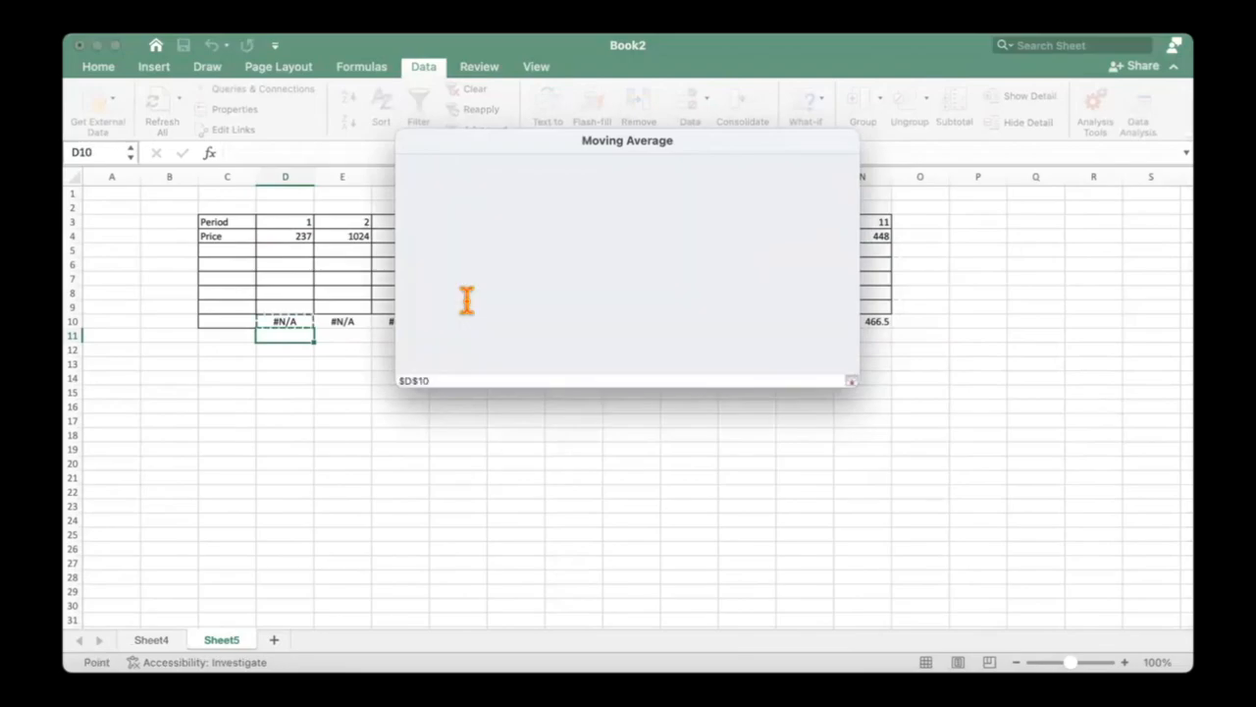
pyautogui.click(283, 335)
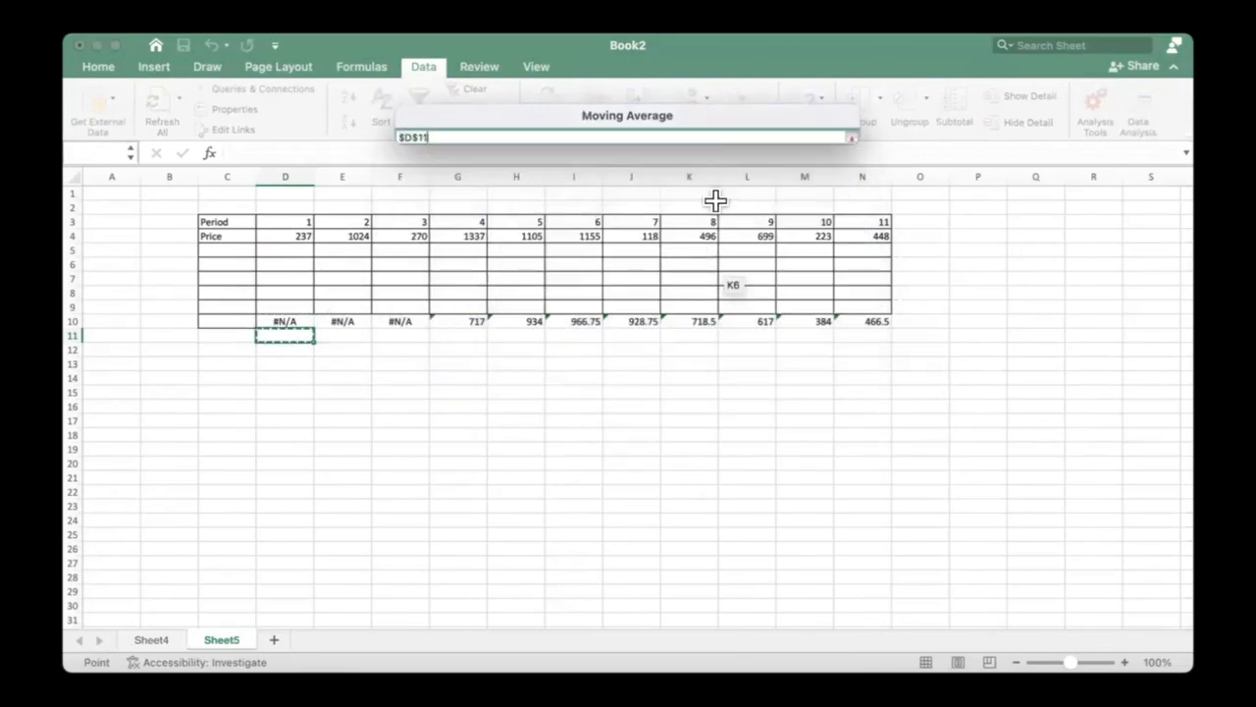
pyautogui.click(851, 136)
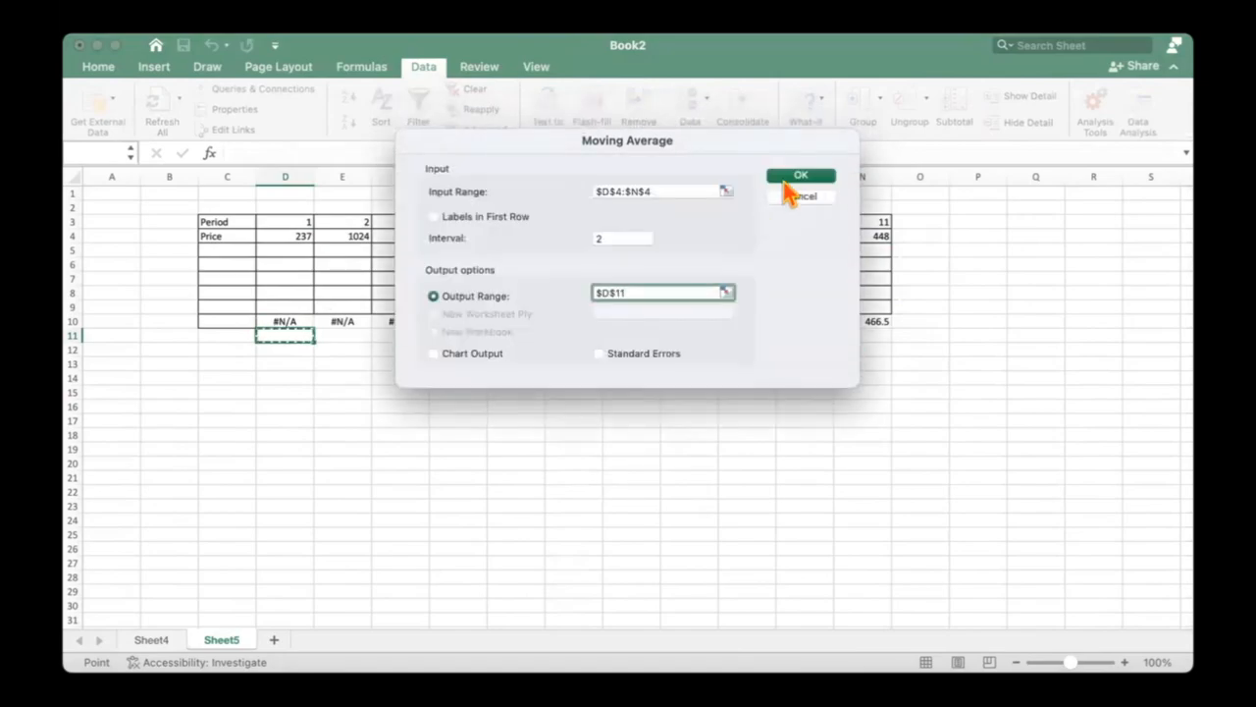
pyautogui.click(799, 177)
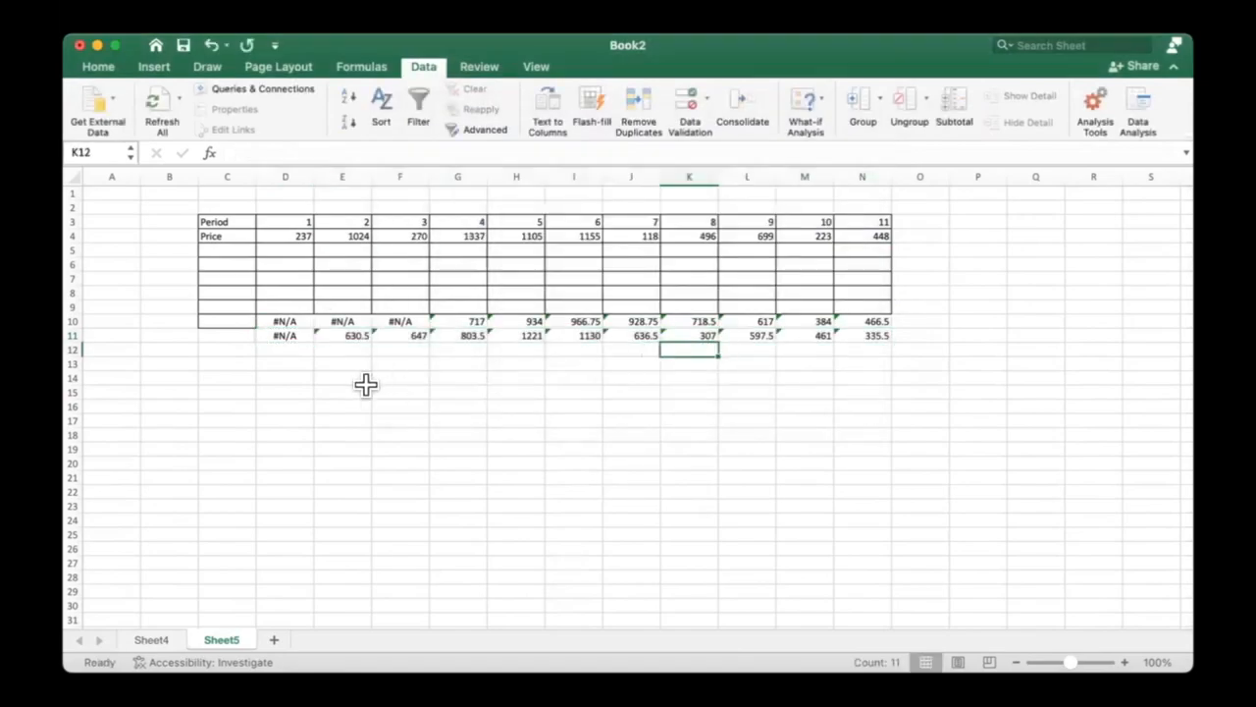
# Step: Review the two-period moving averages across row 11, from period 1 to period 11
pyautogui.click(355, 390)
pyautogui.moveTo(287, 339); pyautogui.dragTo(391, 336)
pyautogui.click(439, 345)
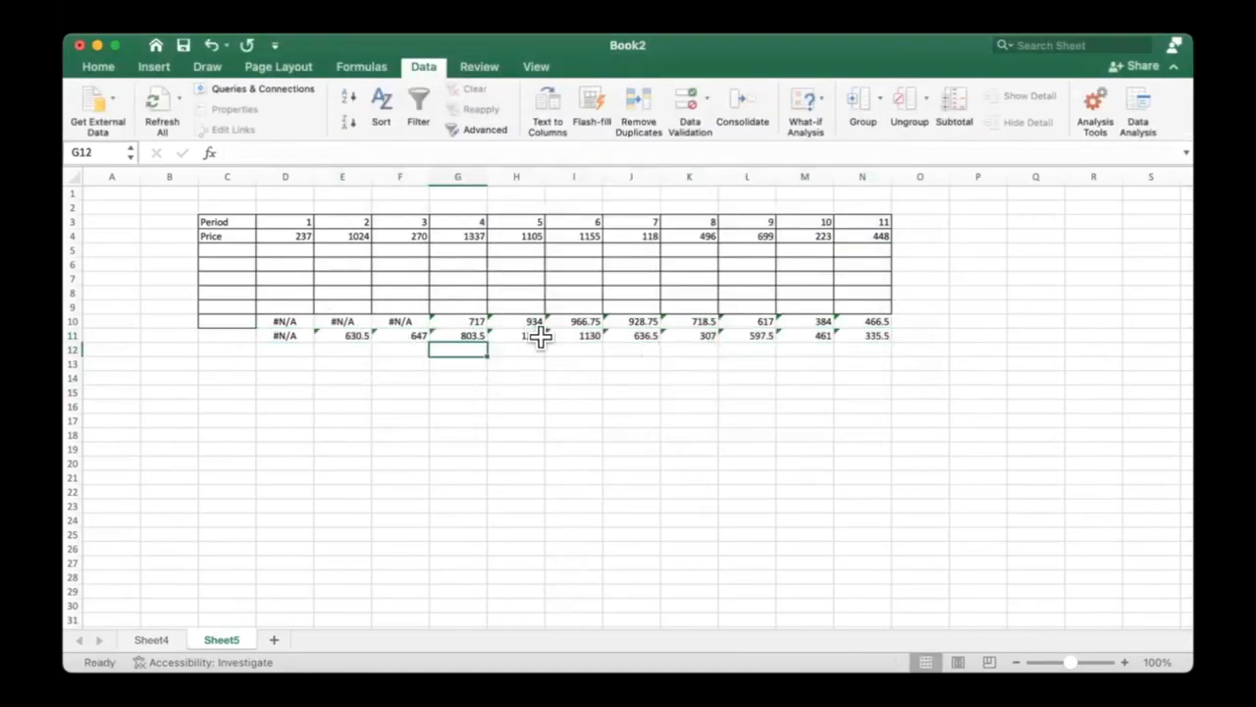
pyautogui.click(541, 338)
pyautogui.click(632, 334)
pyautogui.click(805, 335)
pyautogui.click(862, 349)
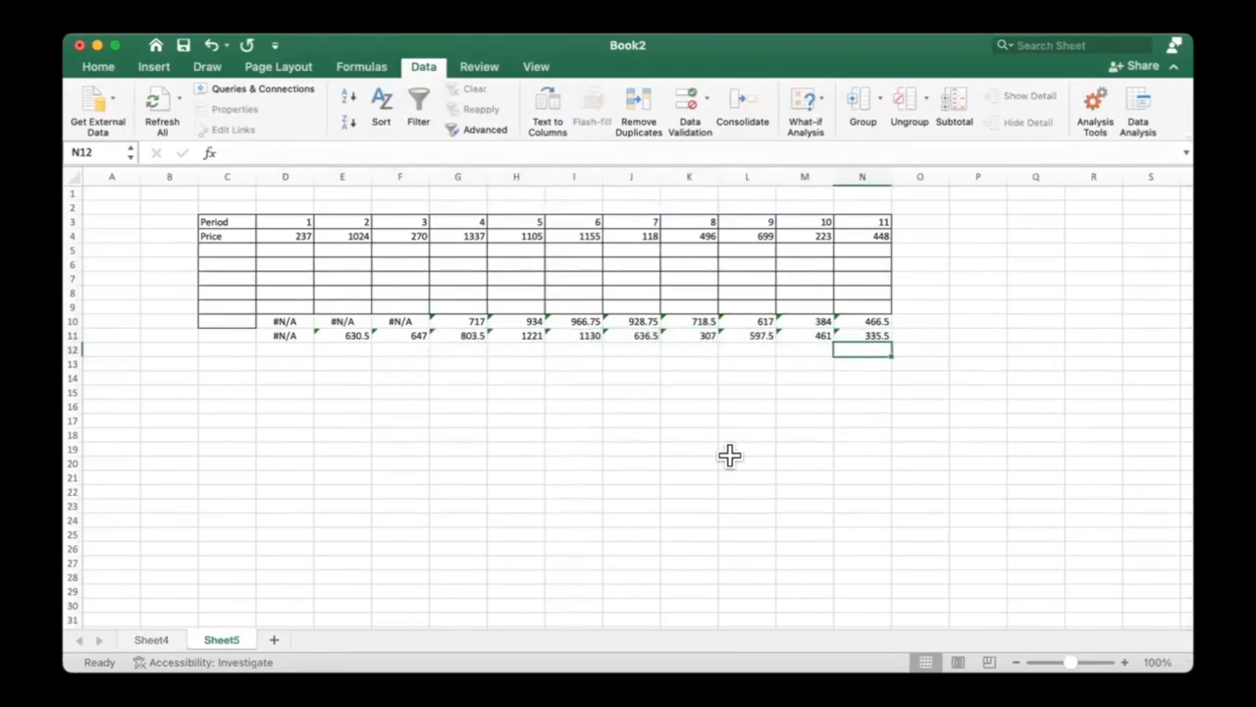